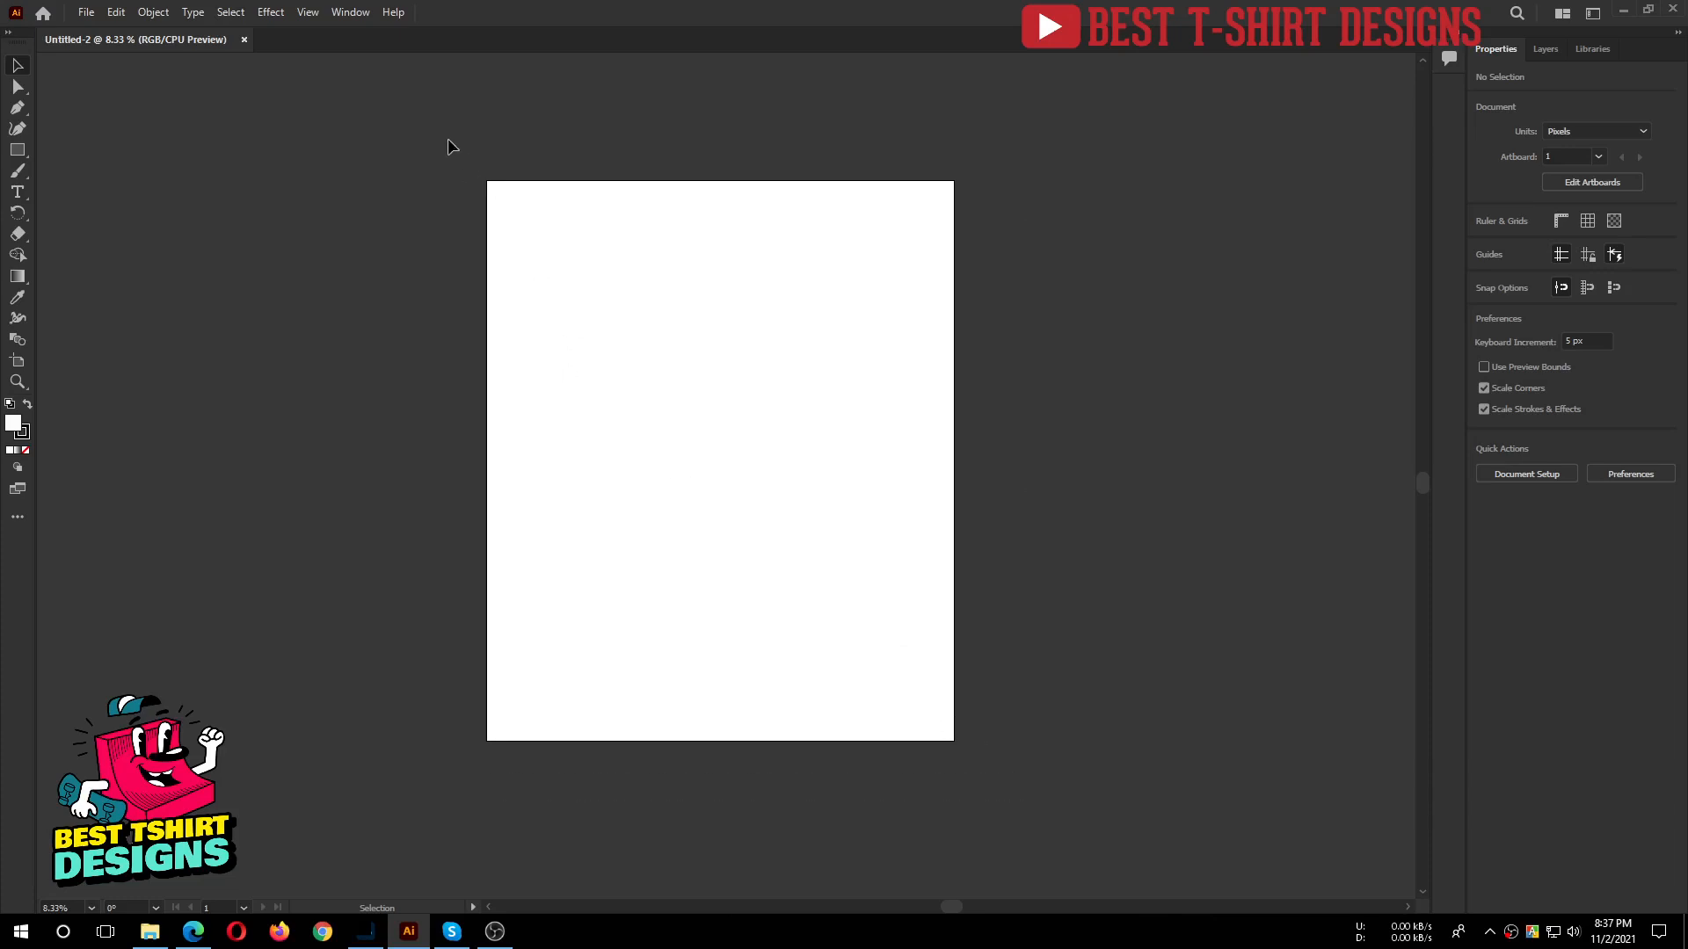
left_click_drag(448, 143, 1004, 793)
scroll(426, 402, "up", 1)
scroll(915, 392, "up", 1)
left_click_drag(915, 392, 834, 388)
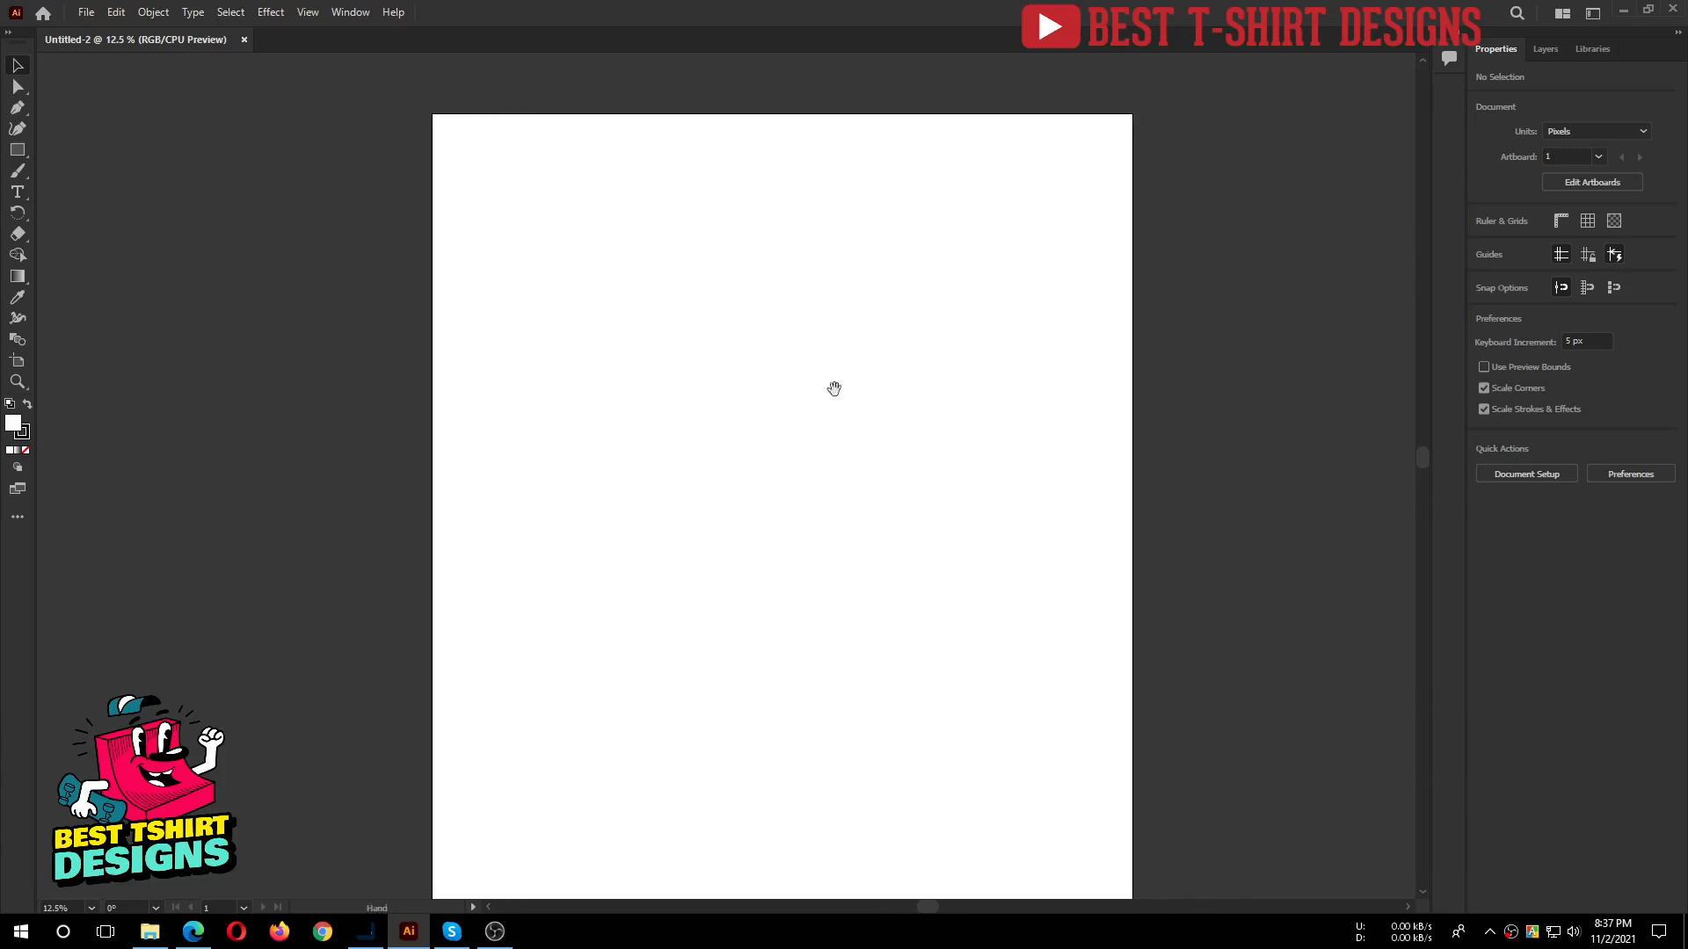
scroll(539, 263, "down", 1)
left_click_drag(412, 88, 1040, 802)
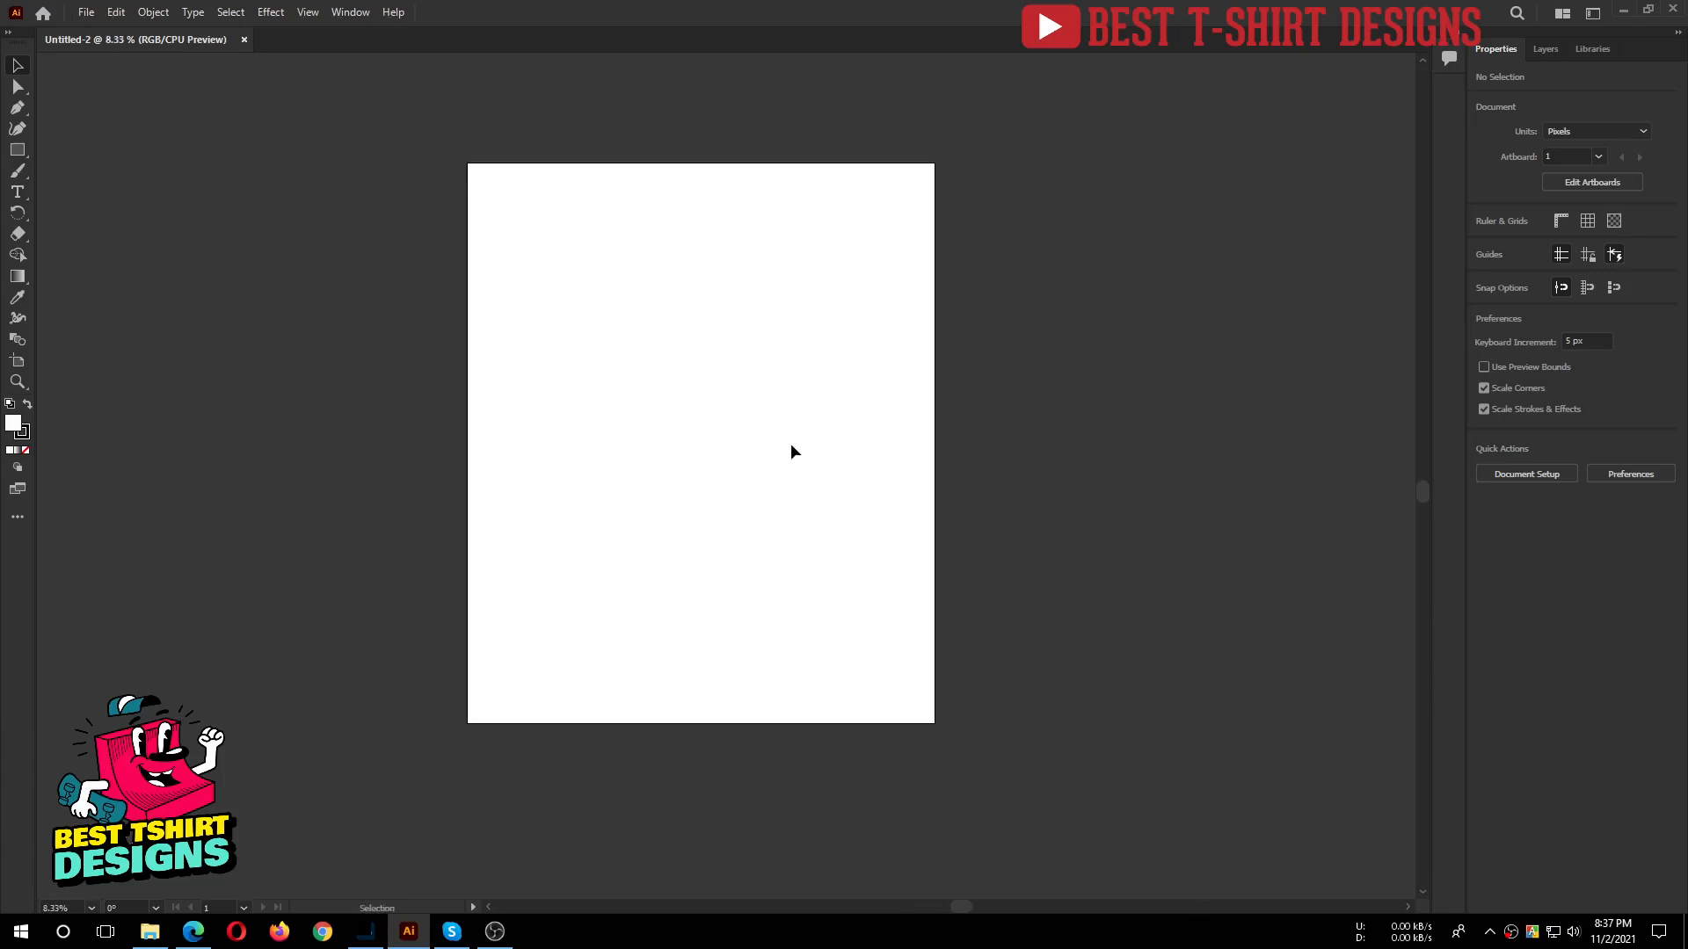
left_click_drag(415, 108, 998, 824)
scroll(774, 482, "up", 1)
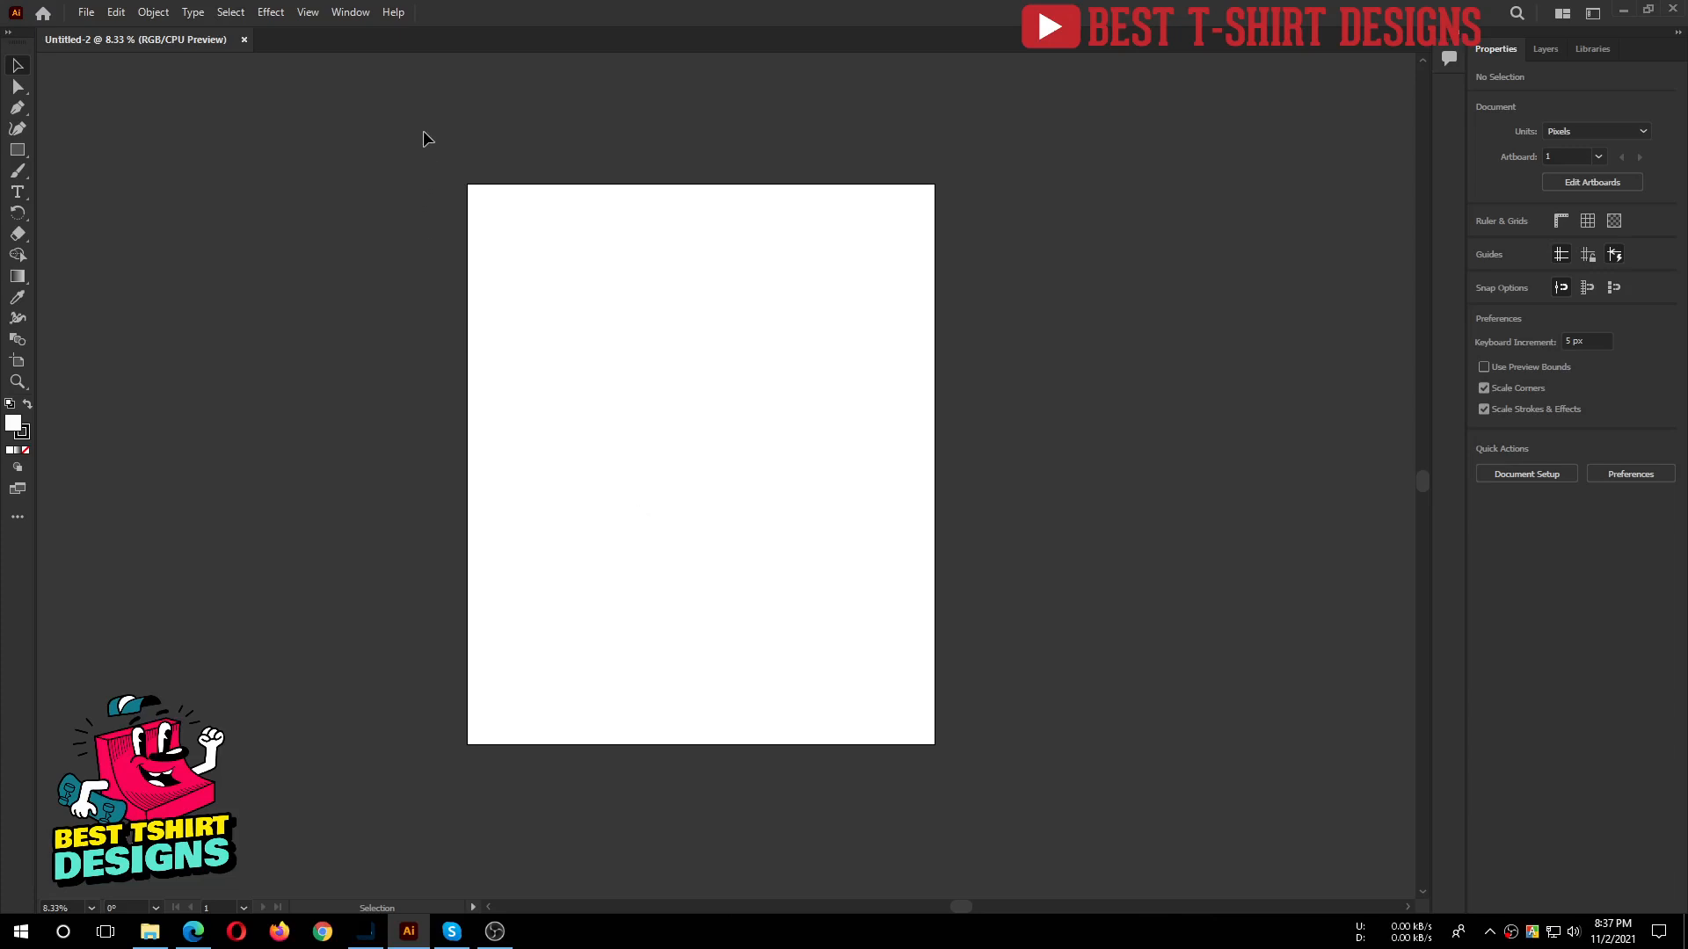
left_click_drag(424, 131, 986, 796)
left_click_drag(402, 125, 986, 817)
Switch the workspace to Essentials Classic and collapse the expanded Layers panel.
left_click(1591, 21)
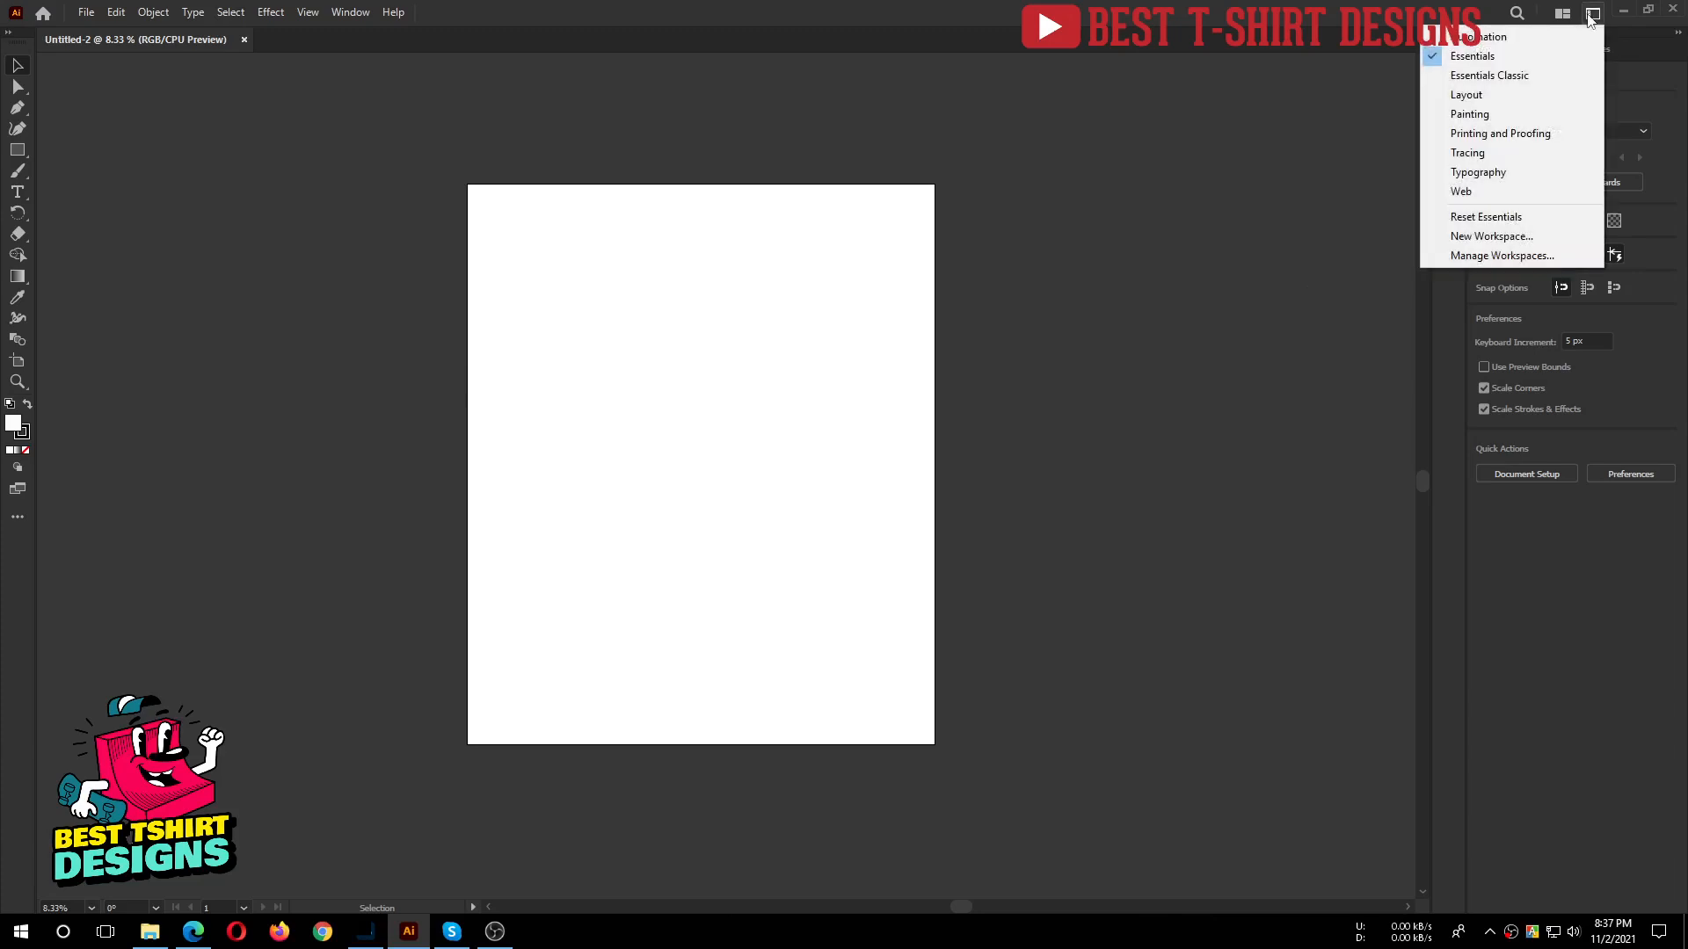
left_click(1472, 76)
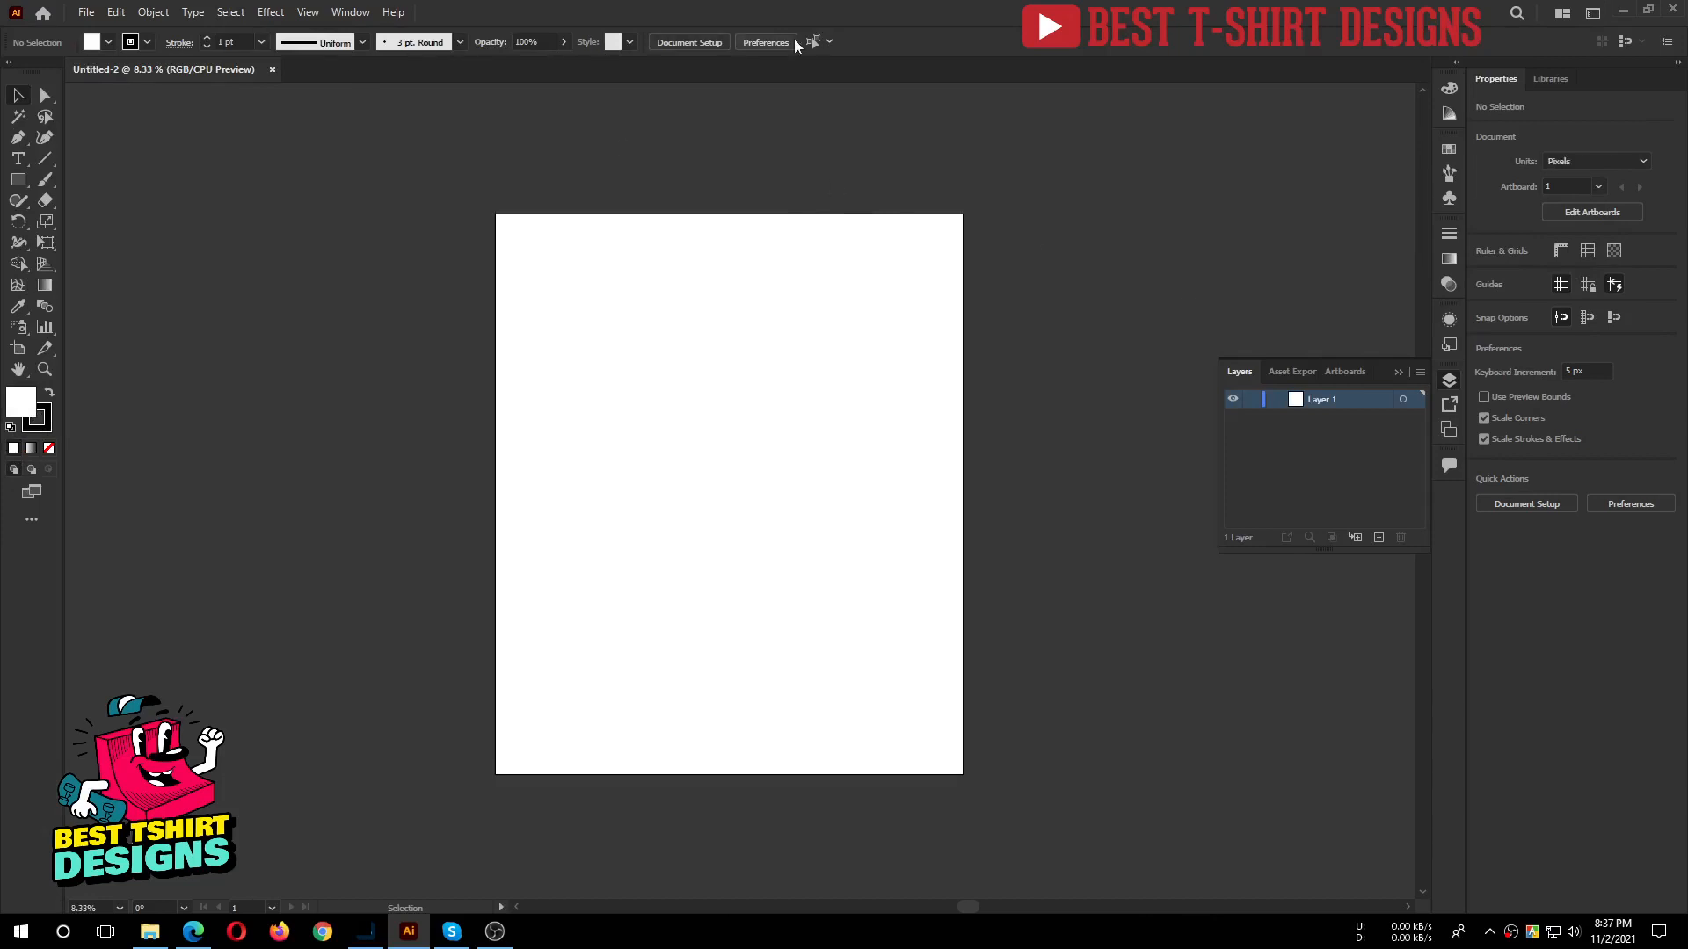
left_click(1451, 381)
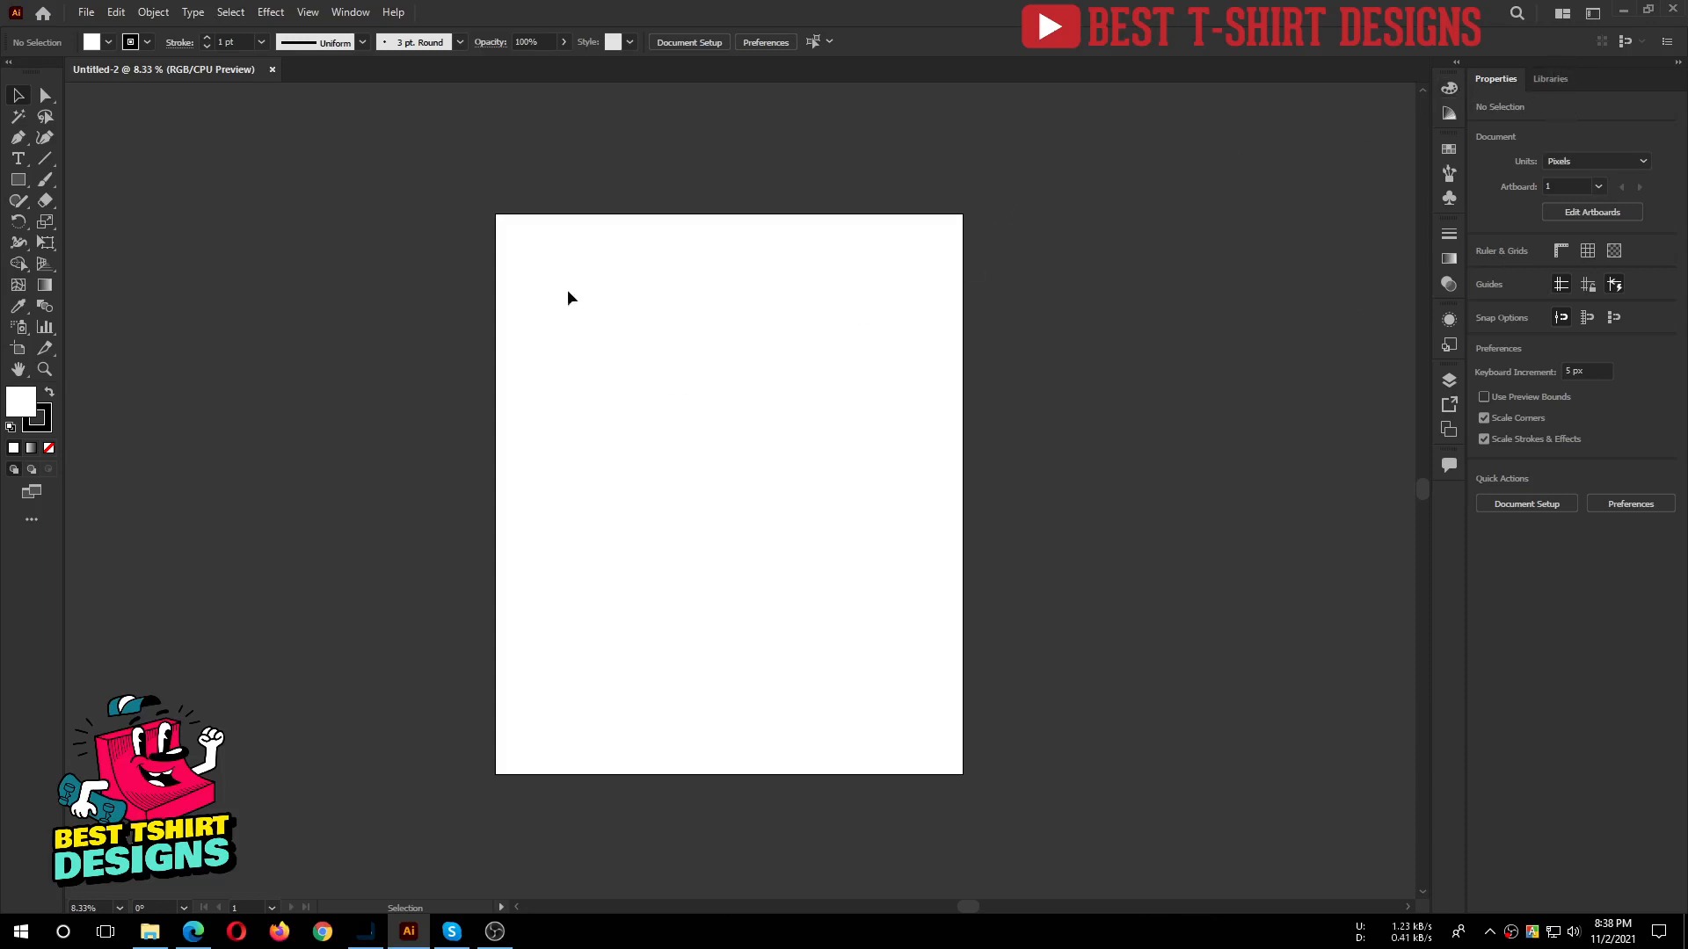
Show the Align panel group, separate Align and Pathfinder into their own floating panels, and close Transform.
left_click(358, 16)
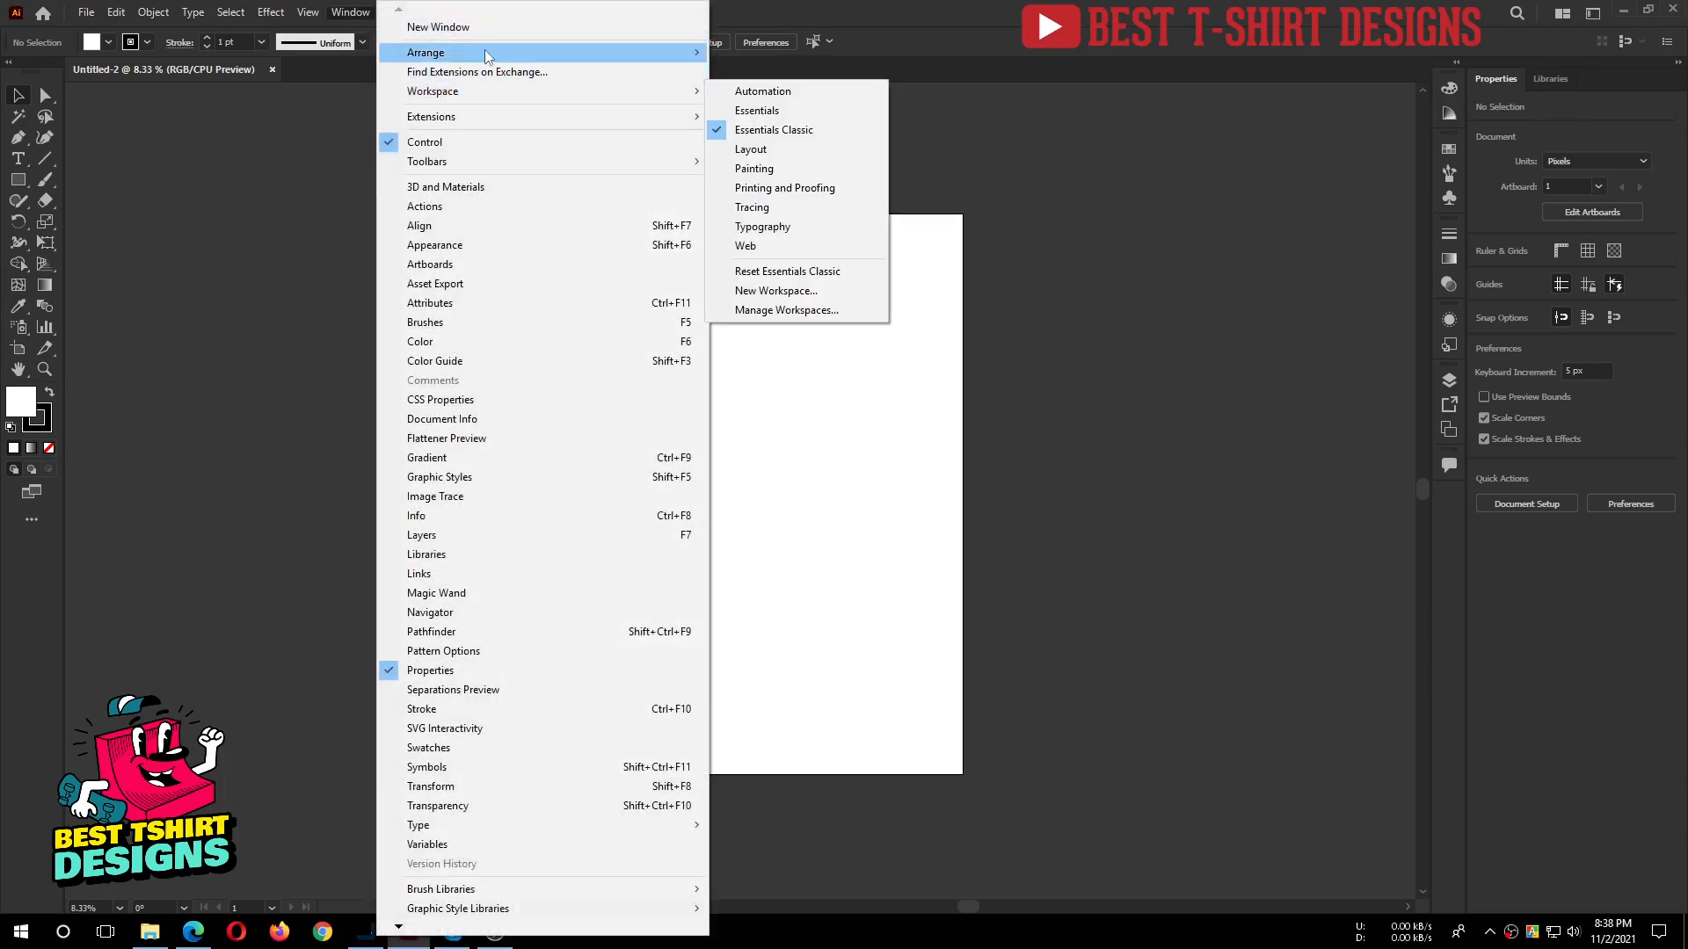
mouse_move(486, 55)
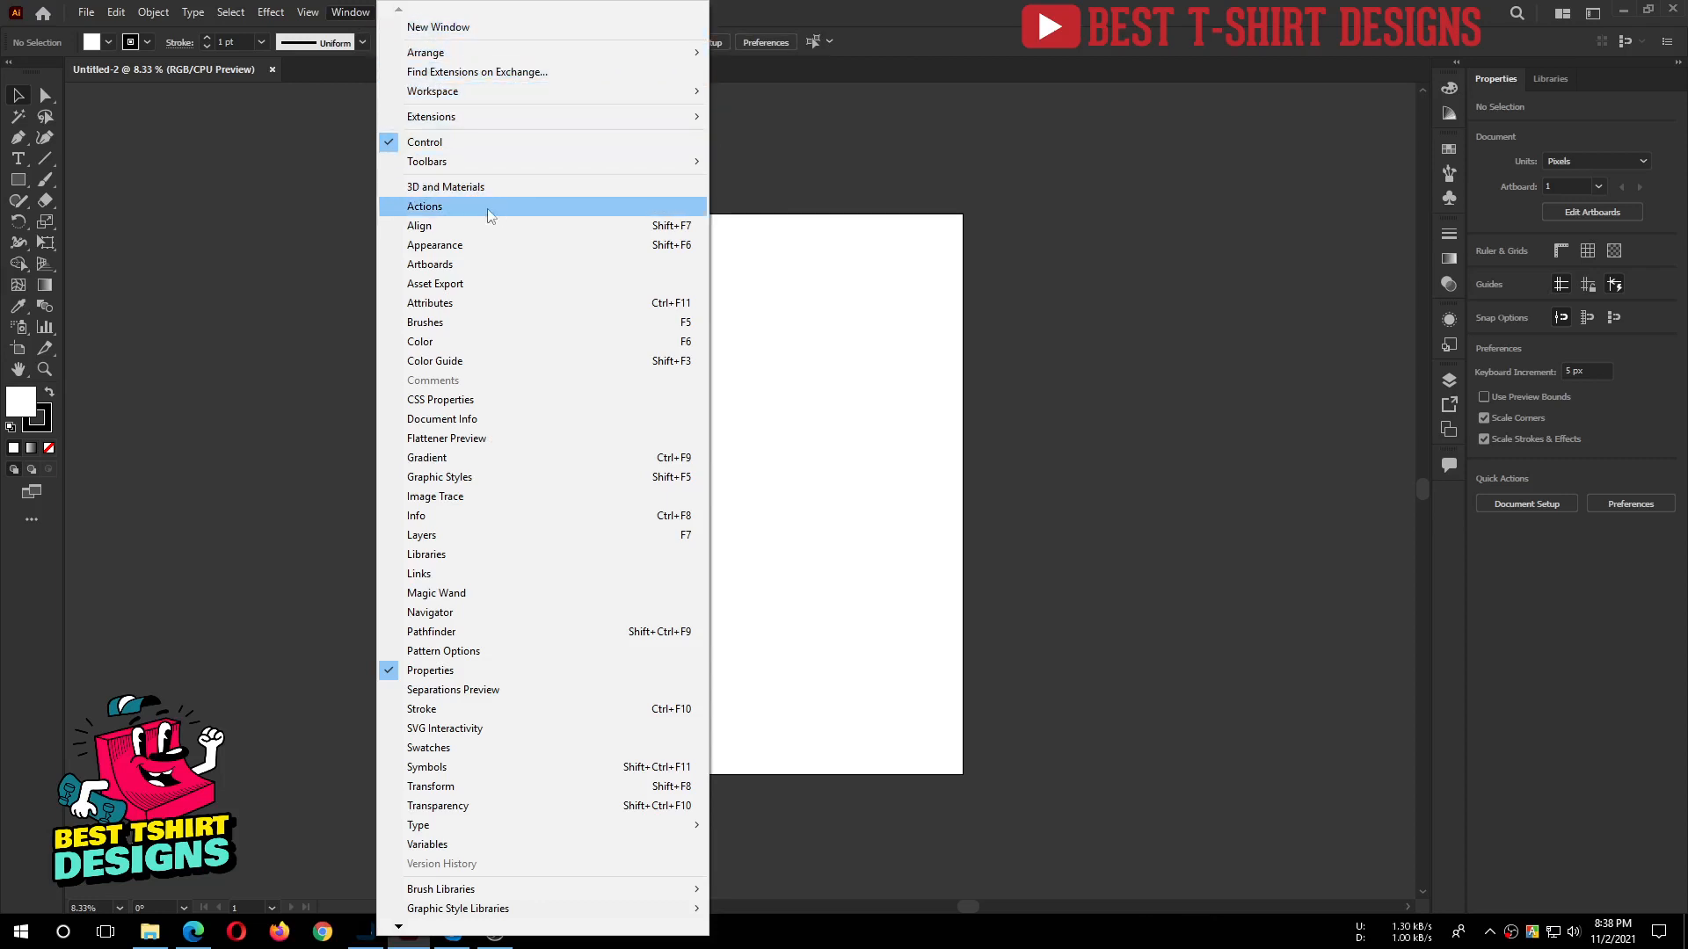
left_click(418, 228)
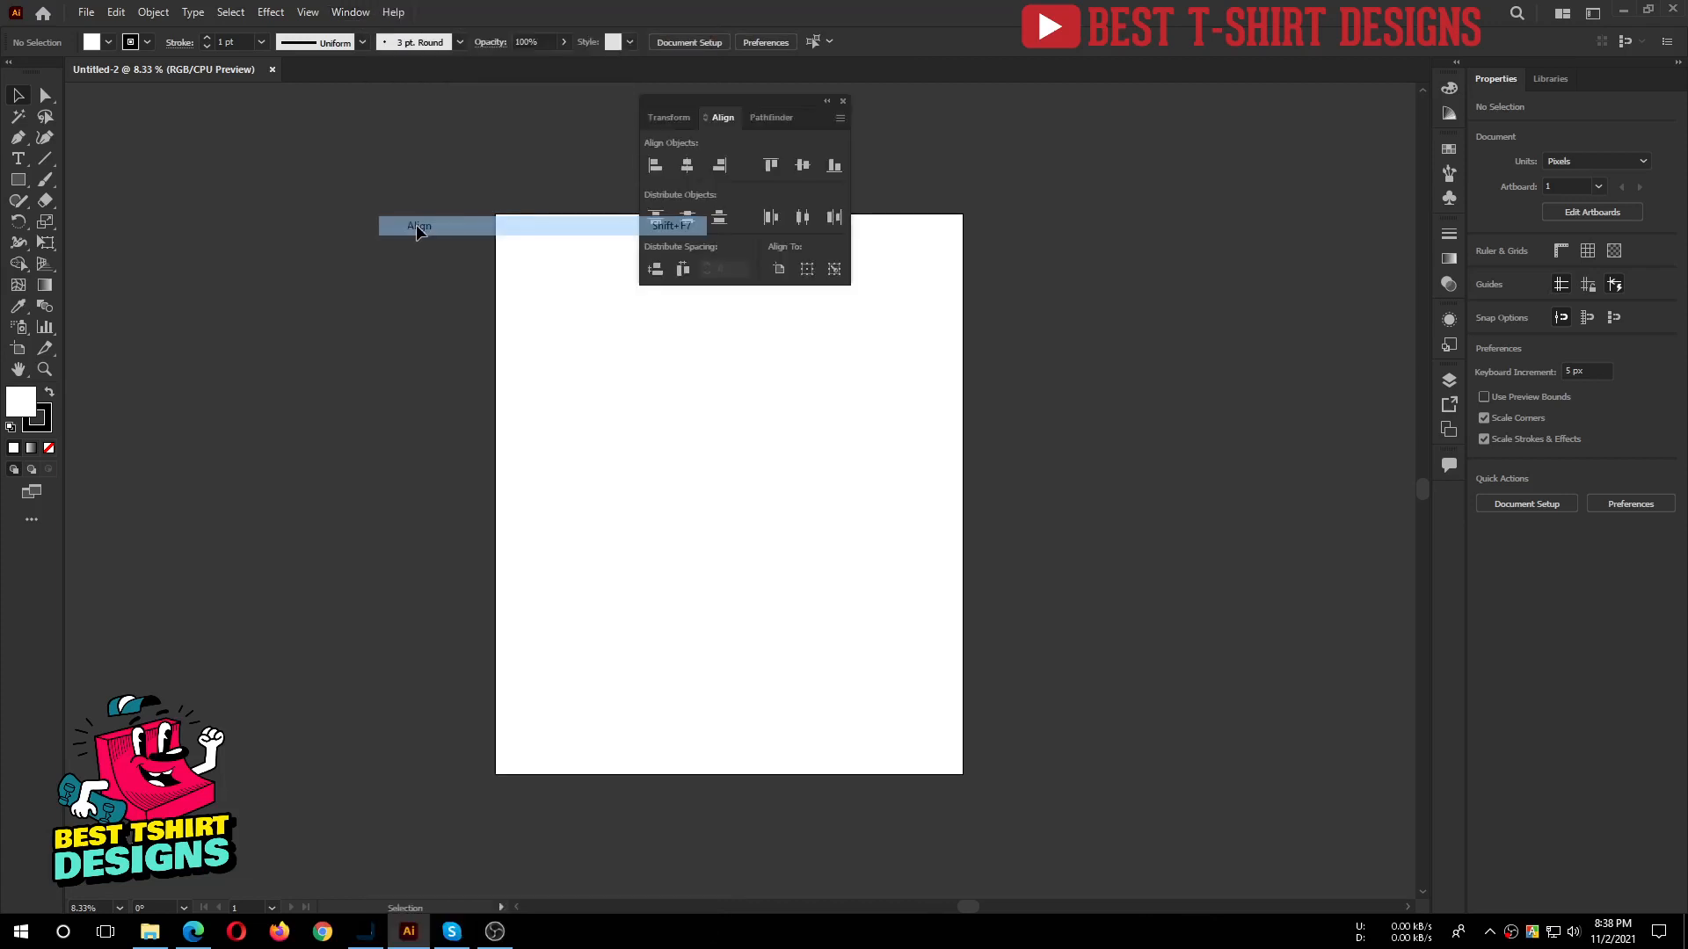
left_click_drag(733, 120, 1022, 330)
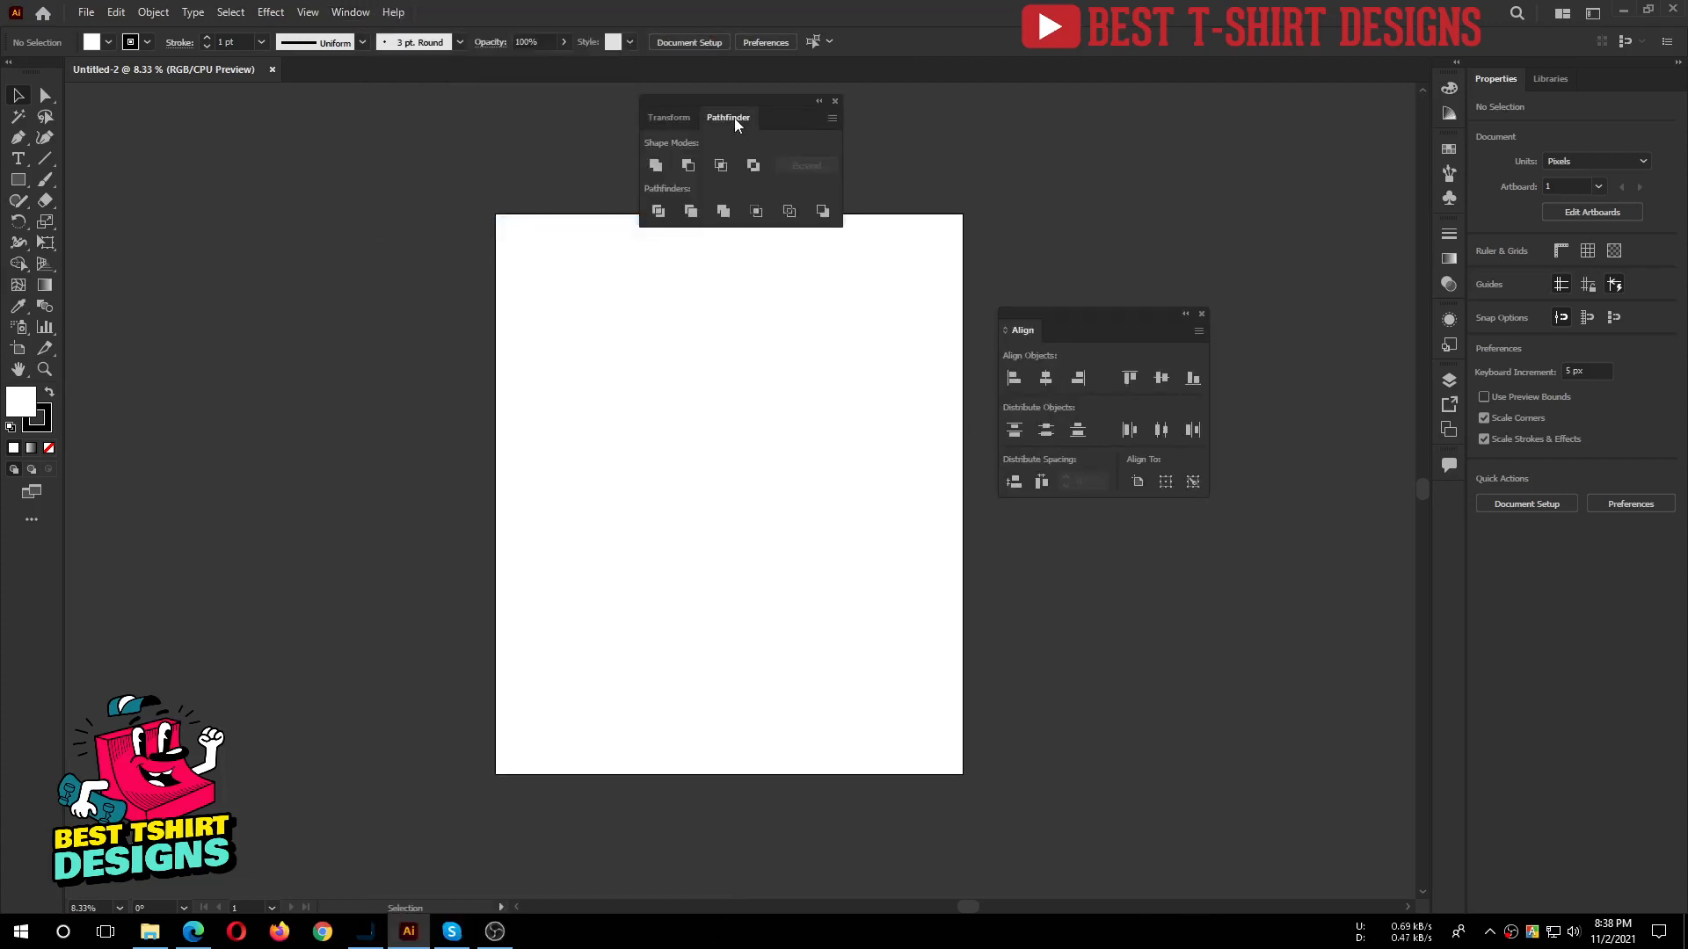
left_click_drag(735, 124, 886, 389)
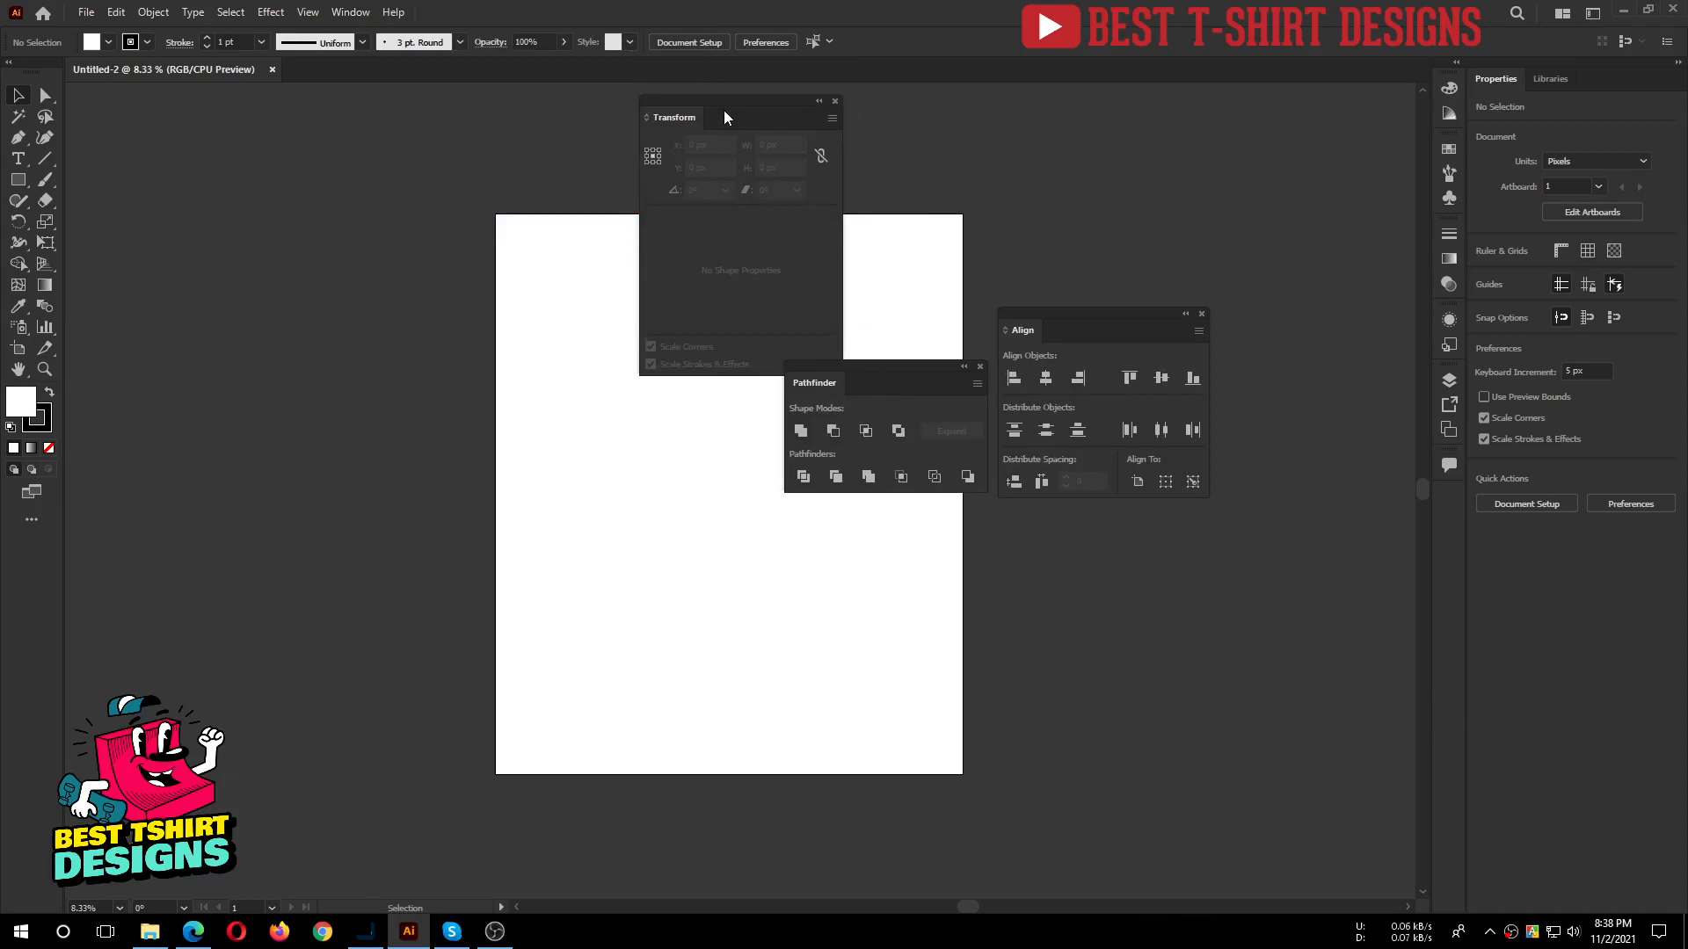
left_click_drag(725, 117, 703, 121)
left_click(811, 105)
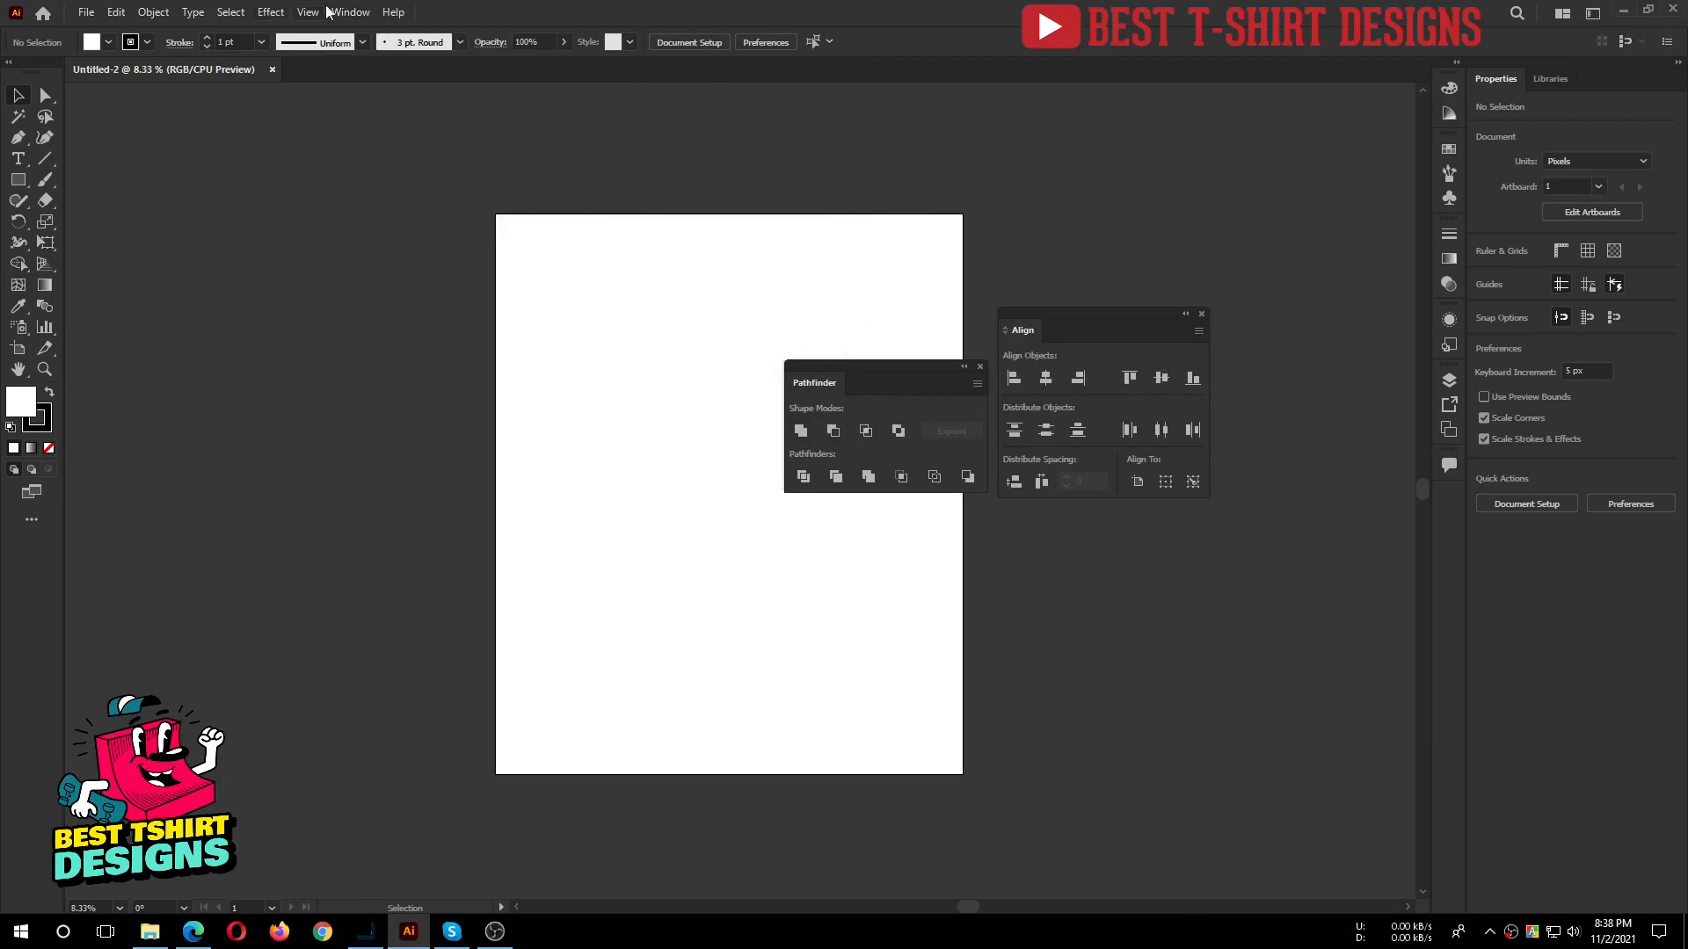
Show the Brushes panel, float it below the Align panel, and collapse the remaining Symbols group.
left_click(352, 14)
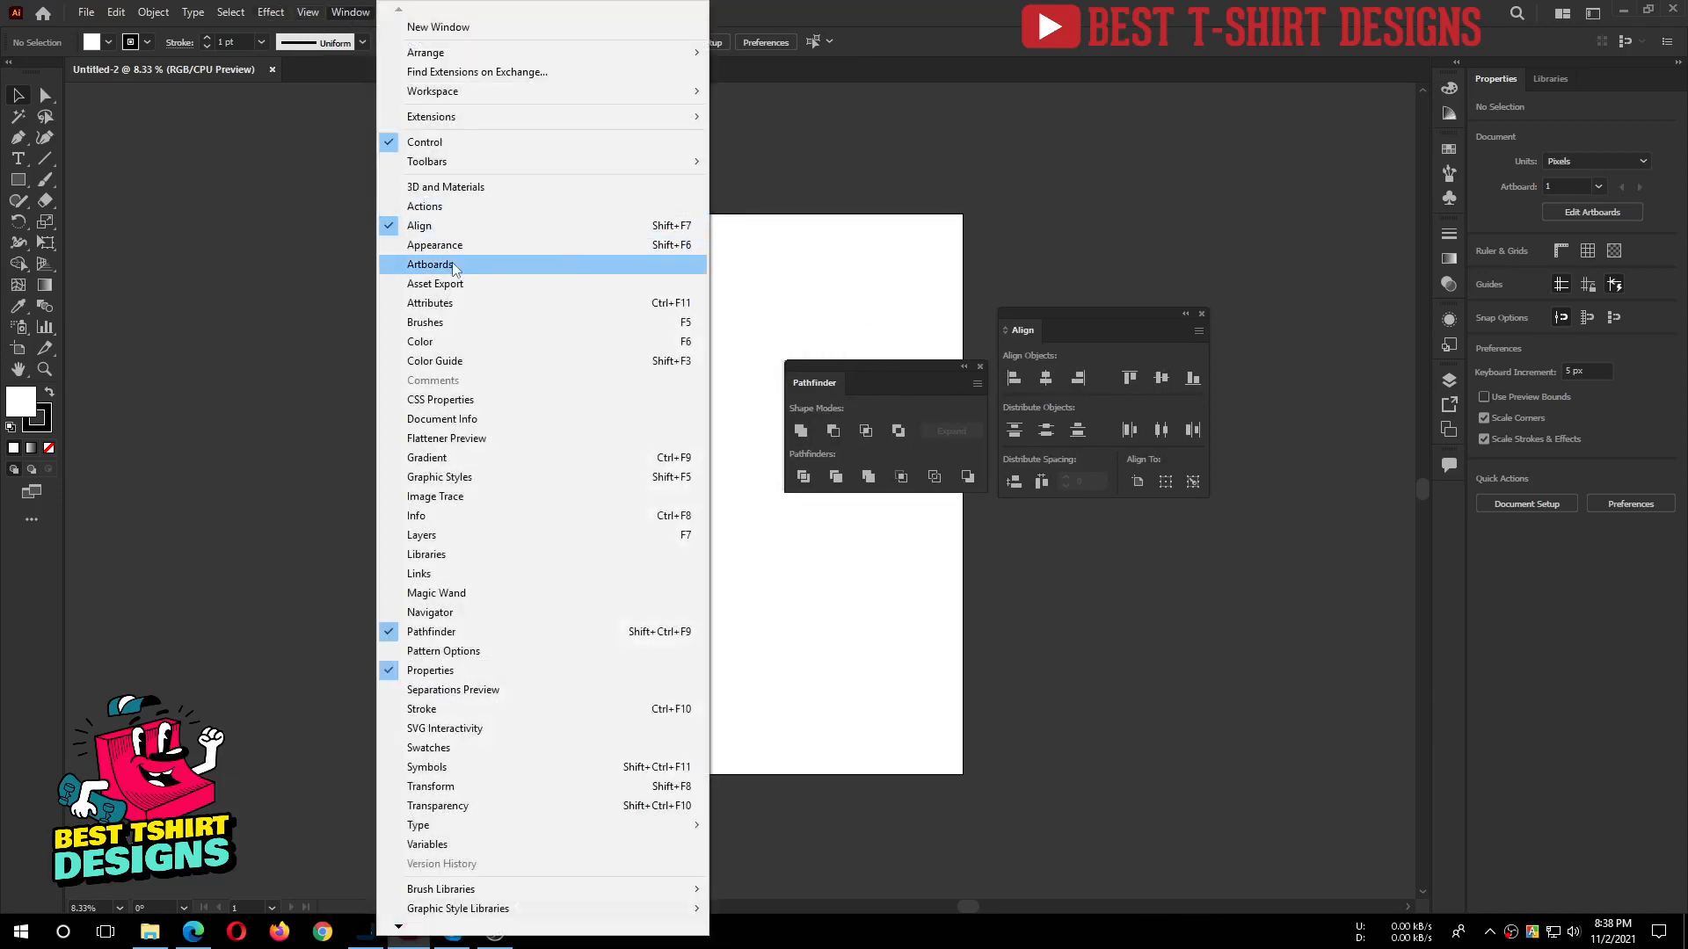
left_click(444, 329)
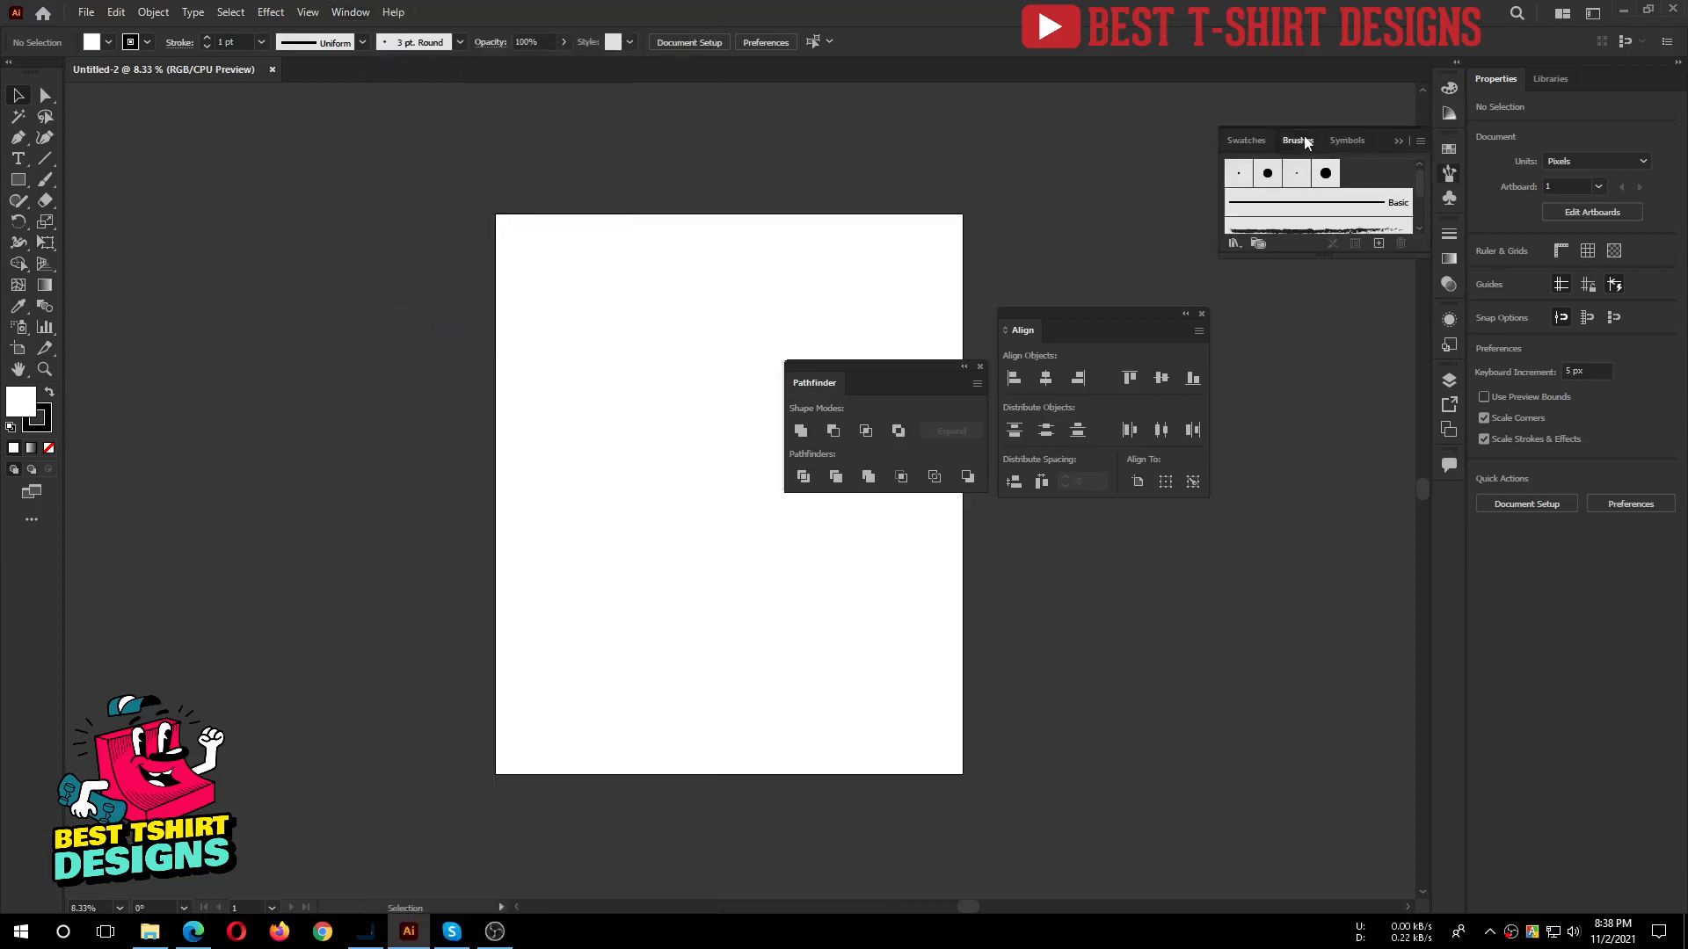
mouse_move(1298, 140)
left_mouse_down()
mouse_move(1169, 534)
mouse_move(1076, 582)
left_mouse_up()
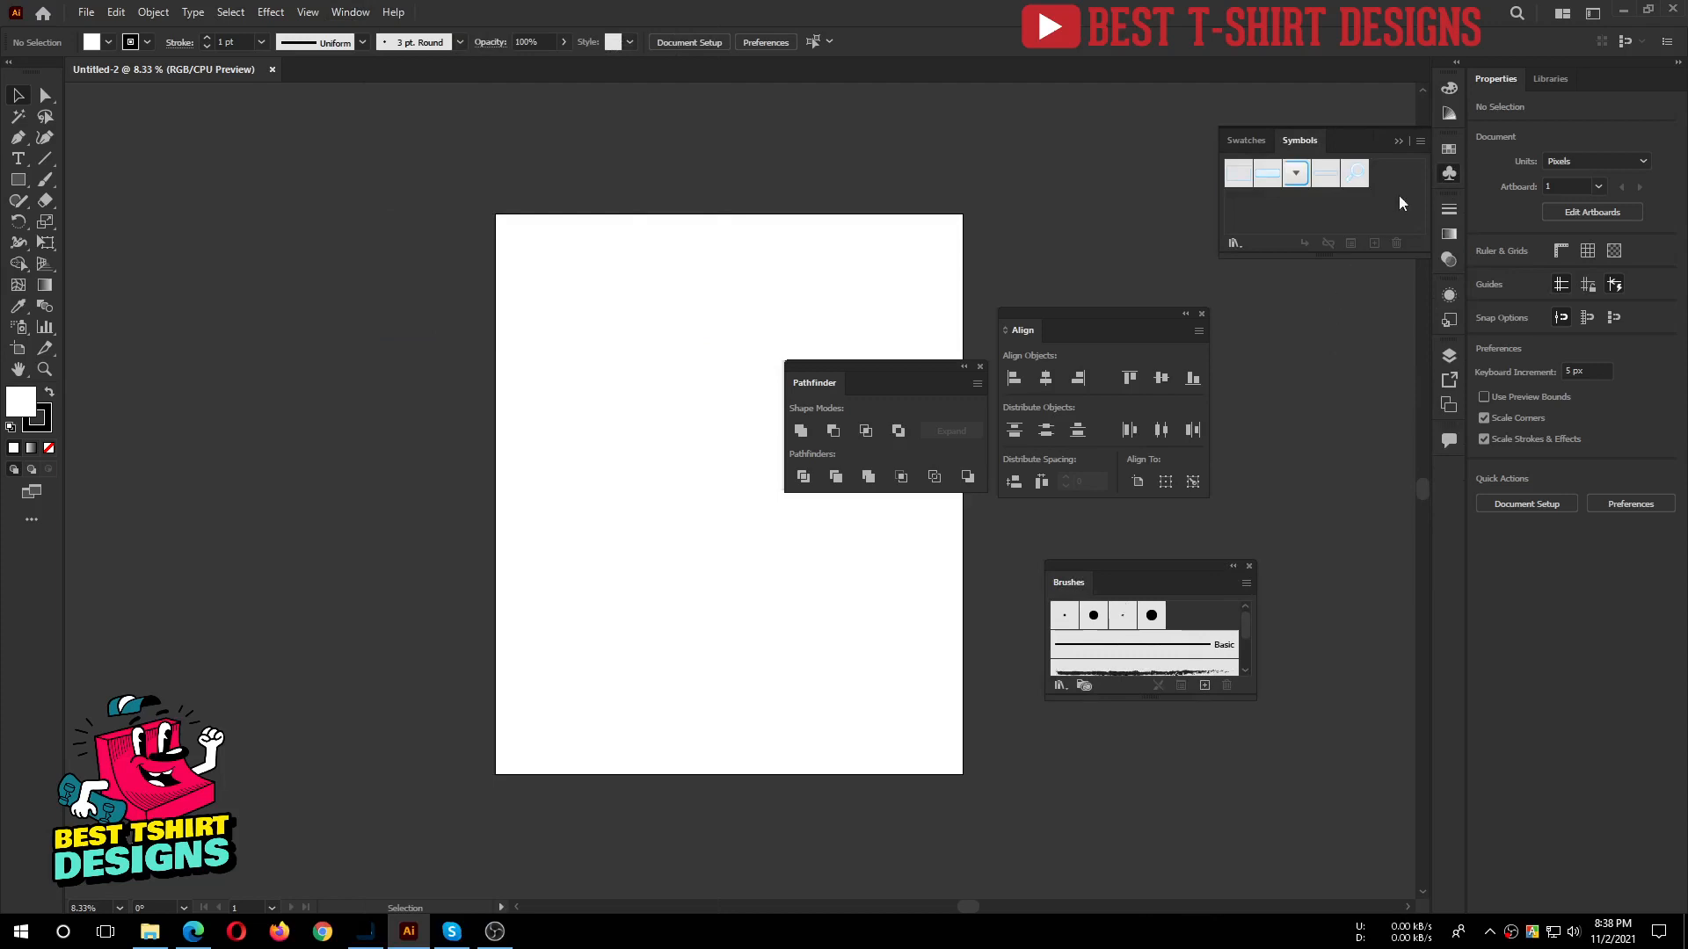
left_click(1449, 173)
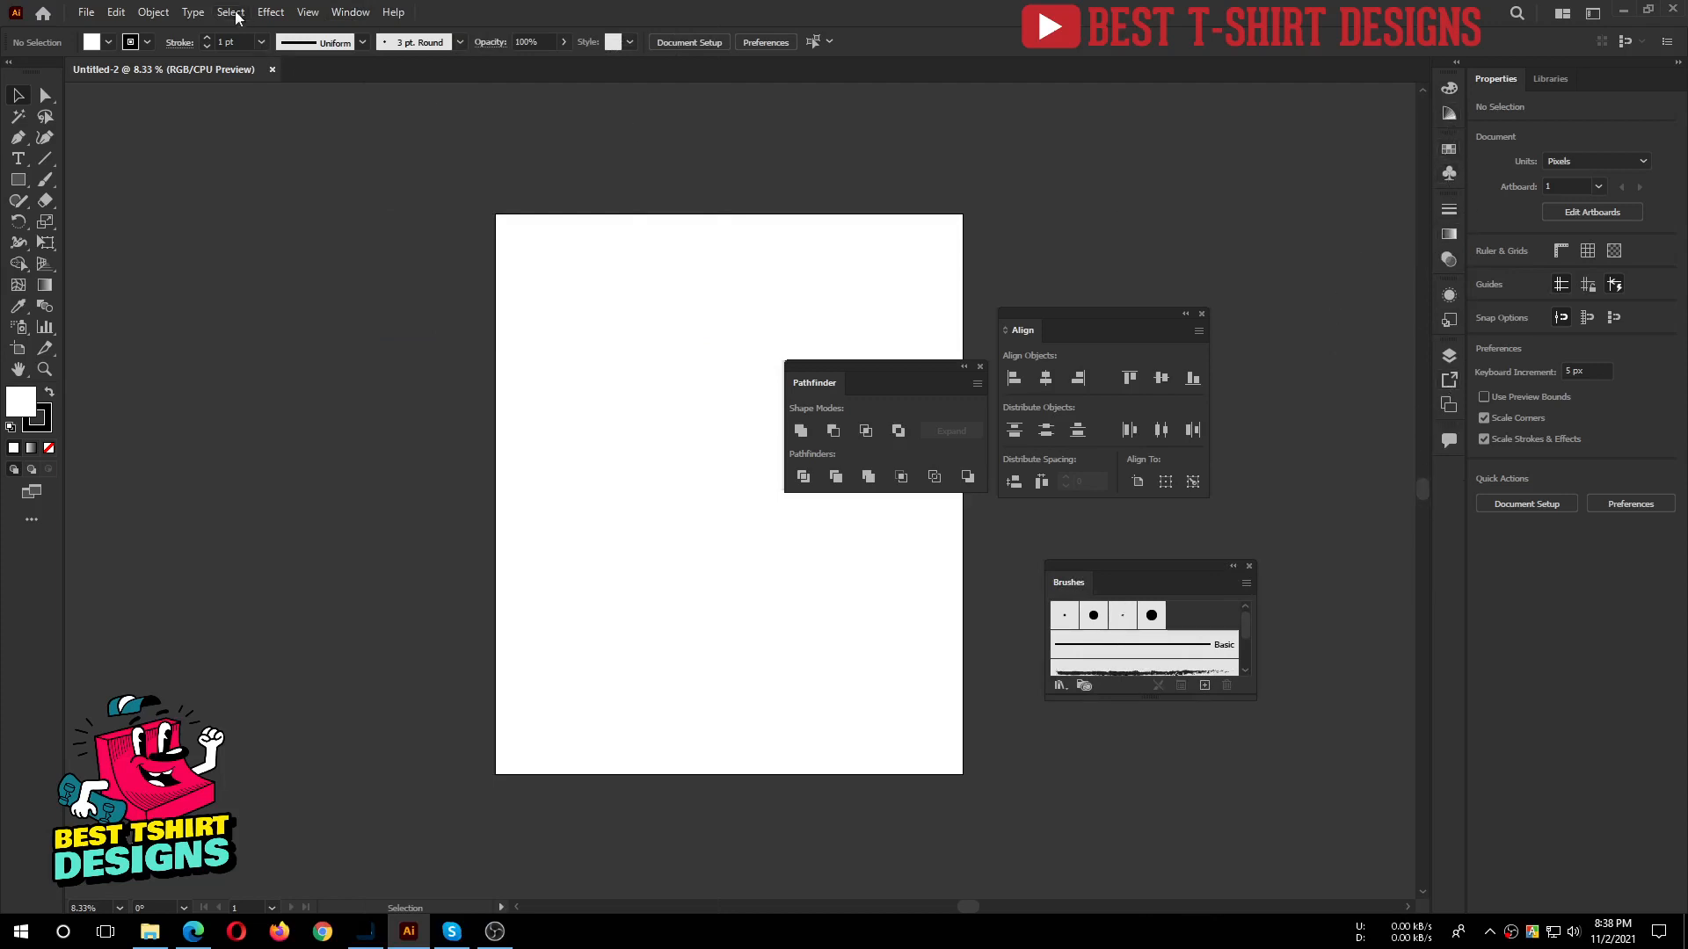
Show the Gradient panel and detach both Gradient and Transparency from their docked group as floating panels over the artboard.
left_click(345, 14)
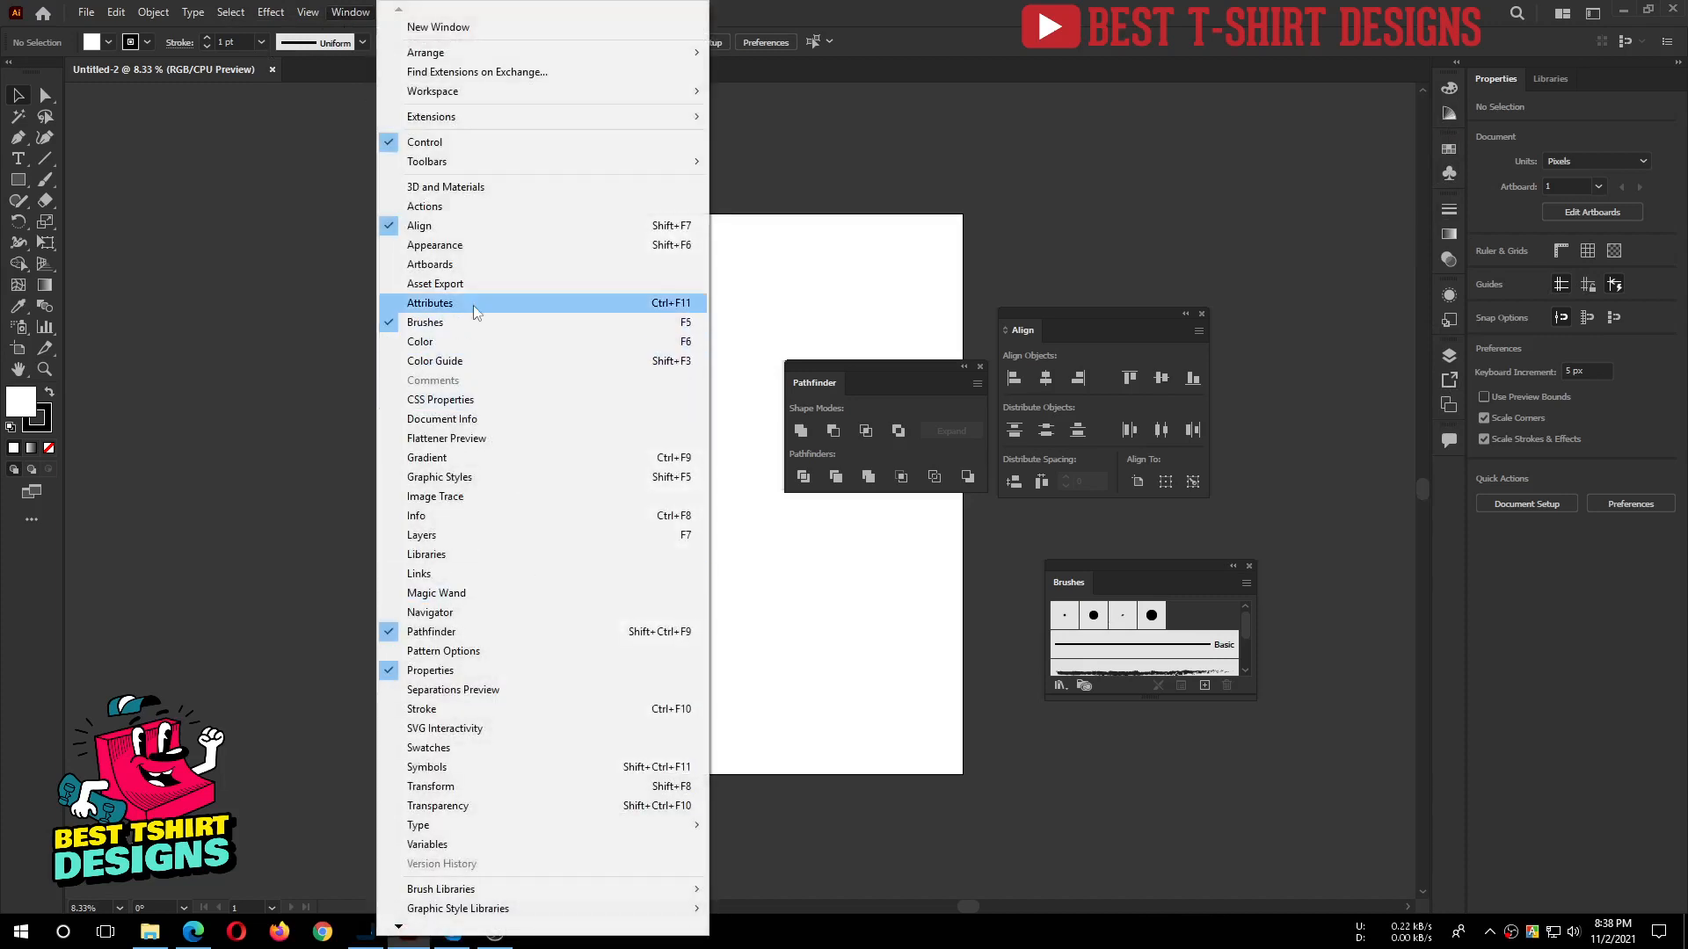
left_click(529, 458)
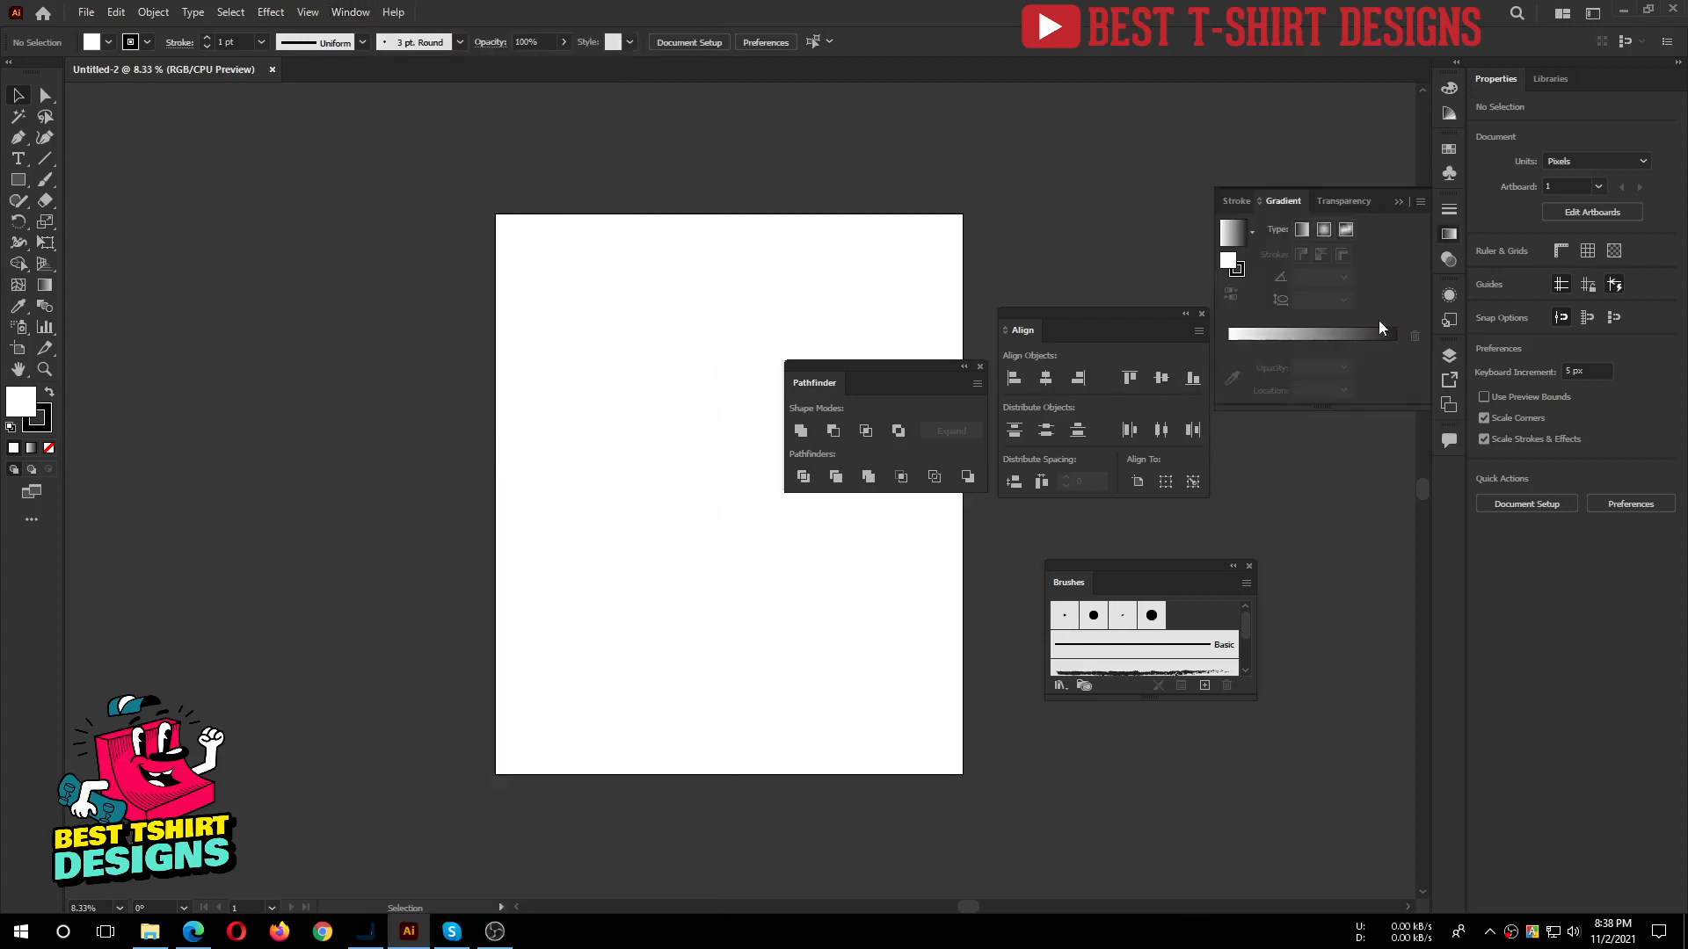
left_click_drag(1290, 204, 552, 198)
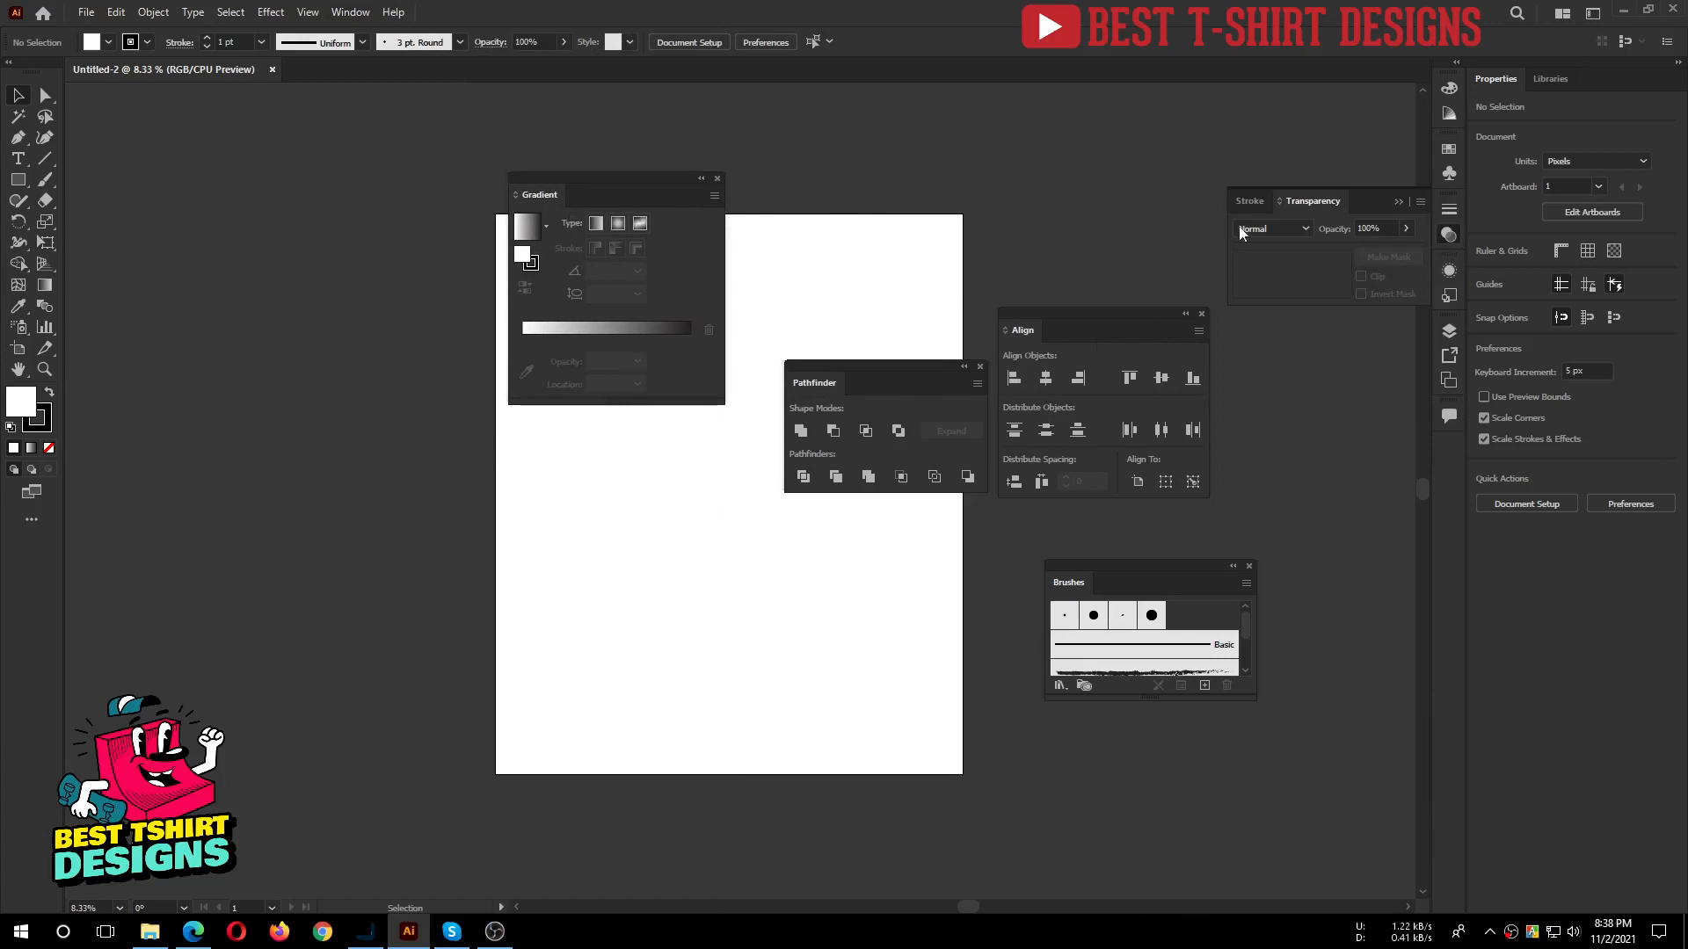
left_click_drag(1307, 207, 915, 228)
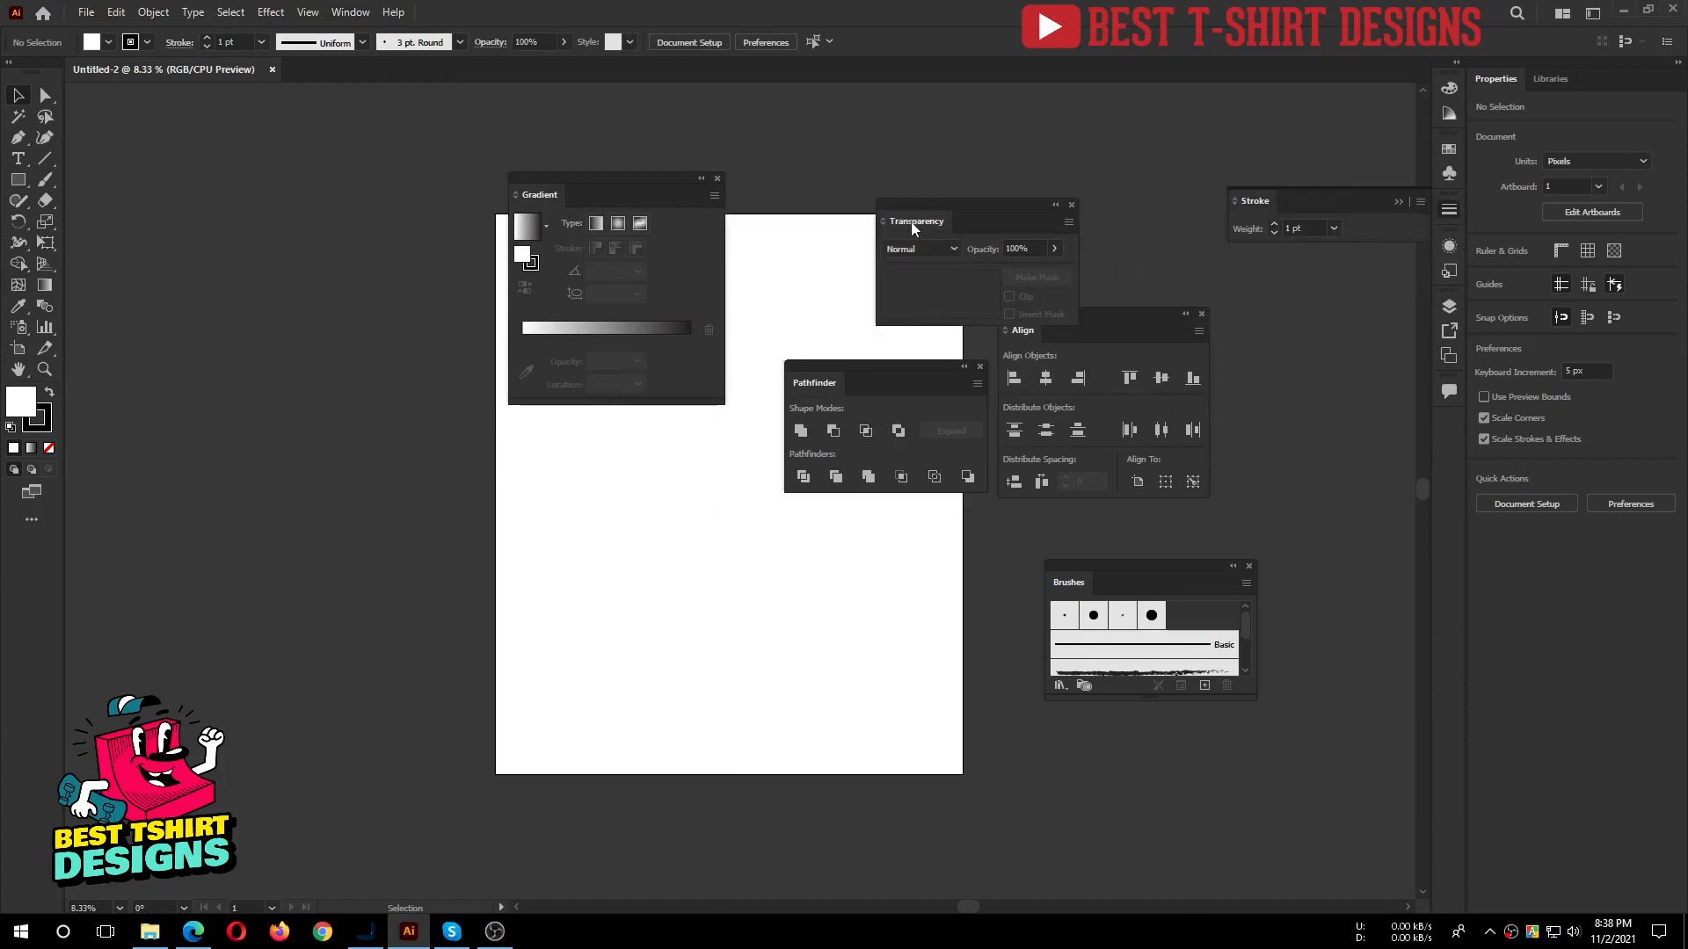
Show the Image Trace panel and place it on the empty canvas beside the artboard, clear of the Gradient panel.
left_click(345, 12)
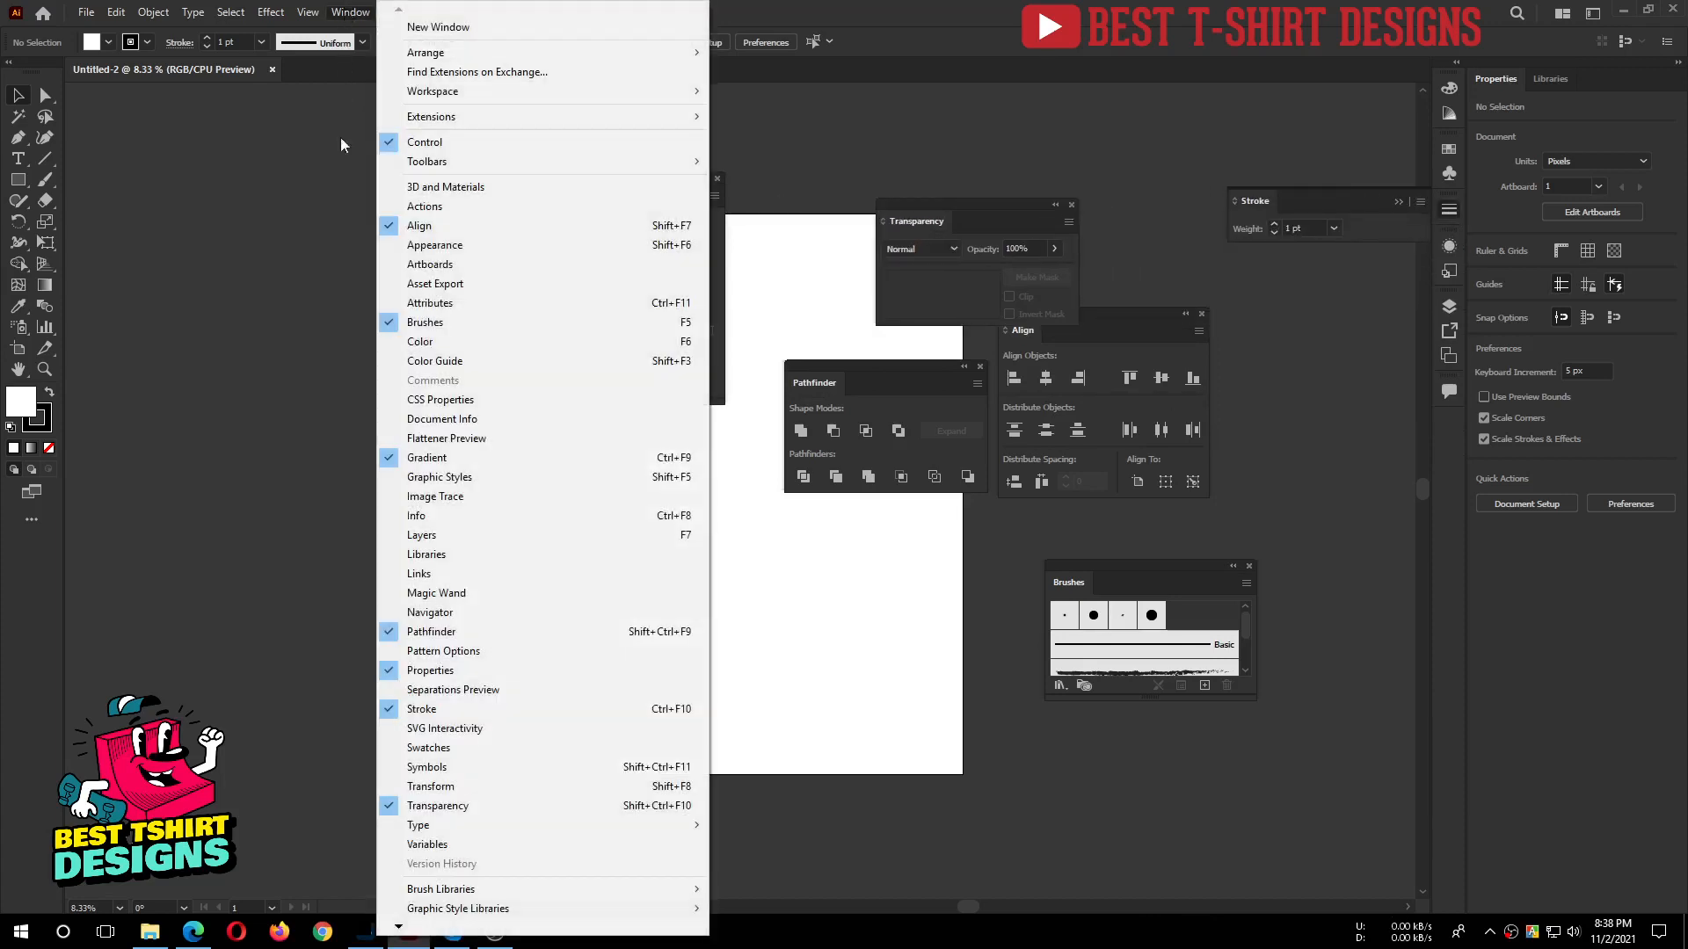
left_click(445, 500)
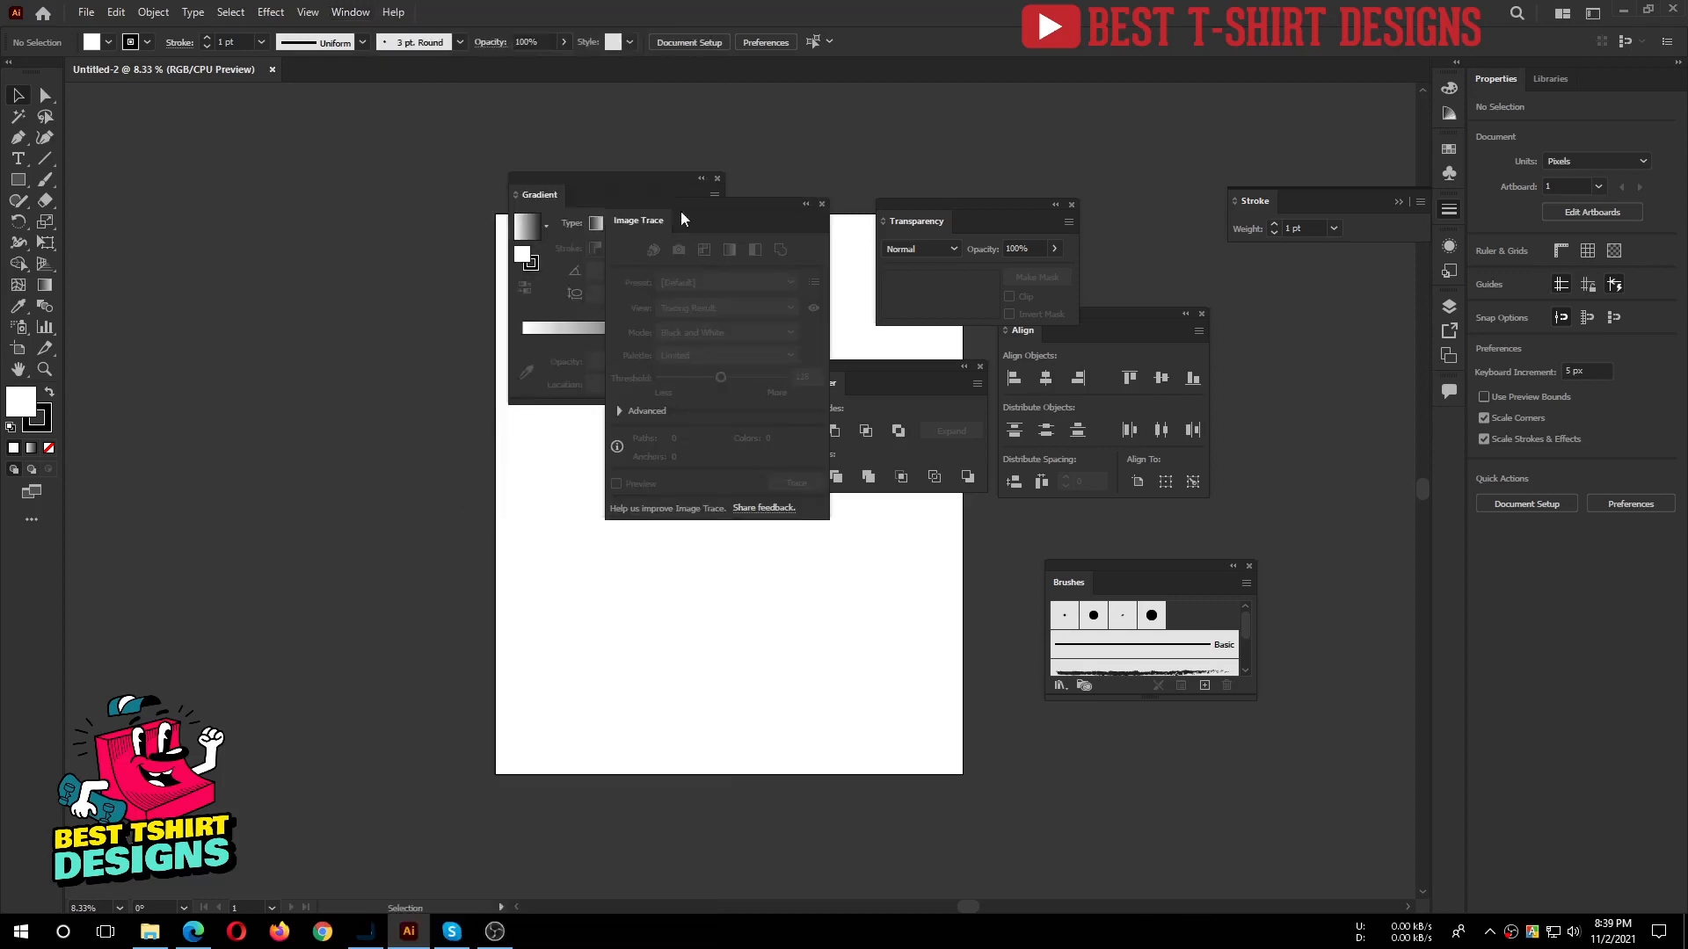
mouse_move(682, 218)
left_mouse_down()
mouse_move(620, 247)
mouse_move(256, 319)
left_mouse_up()
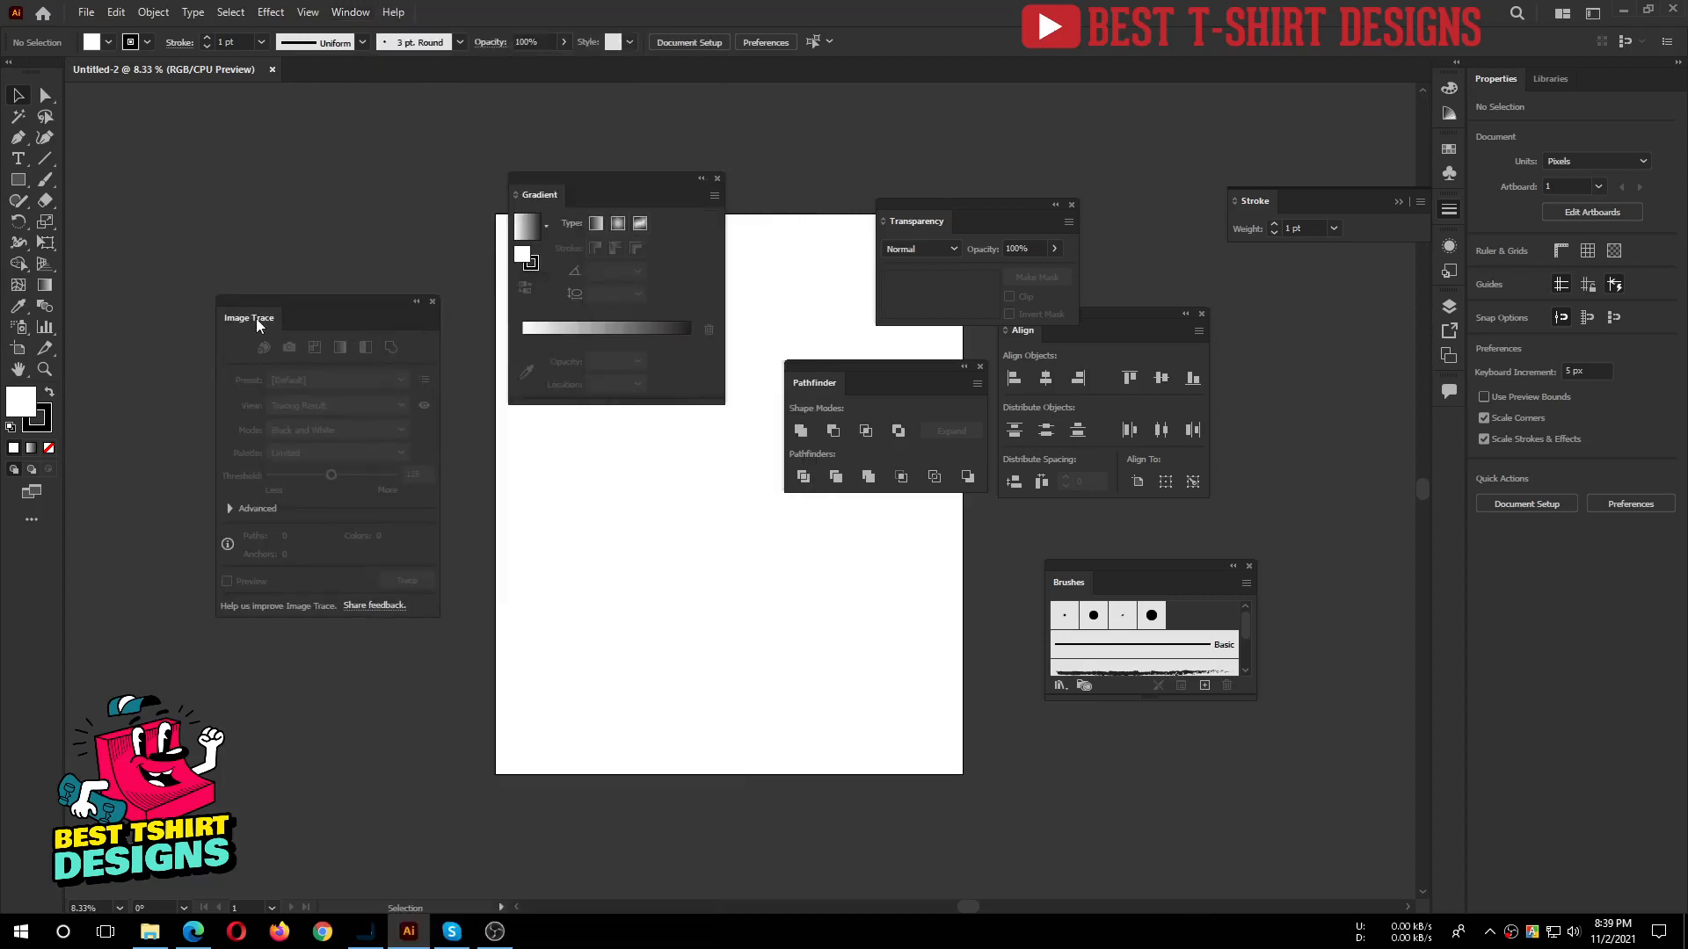
Show the Layers panel, float it below the Gradient panel, and collapse the remaining Artboards group.
left_click(342, 15)
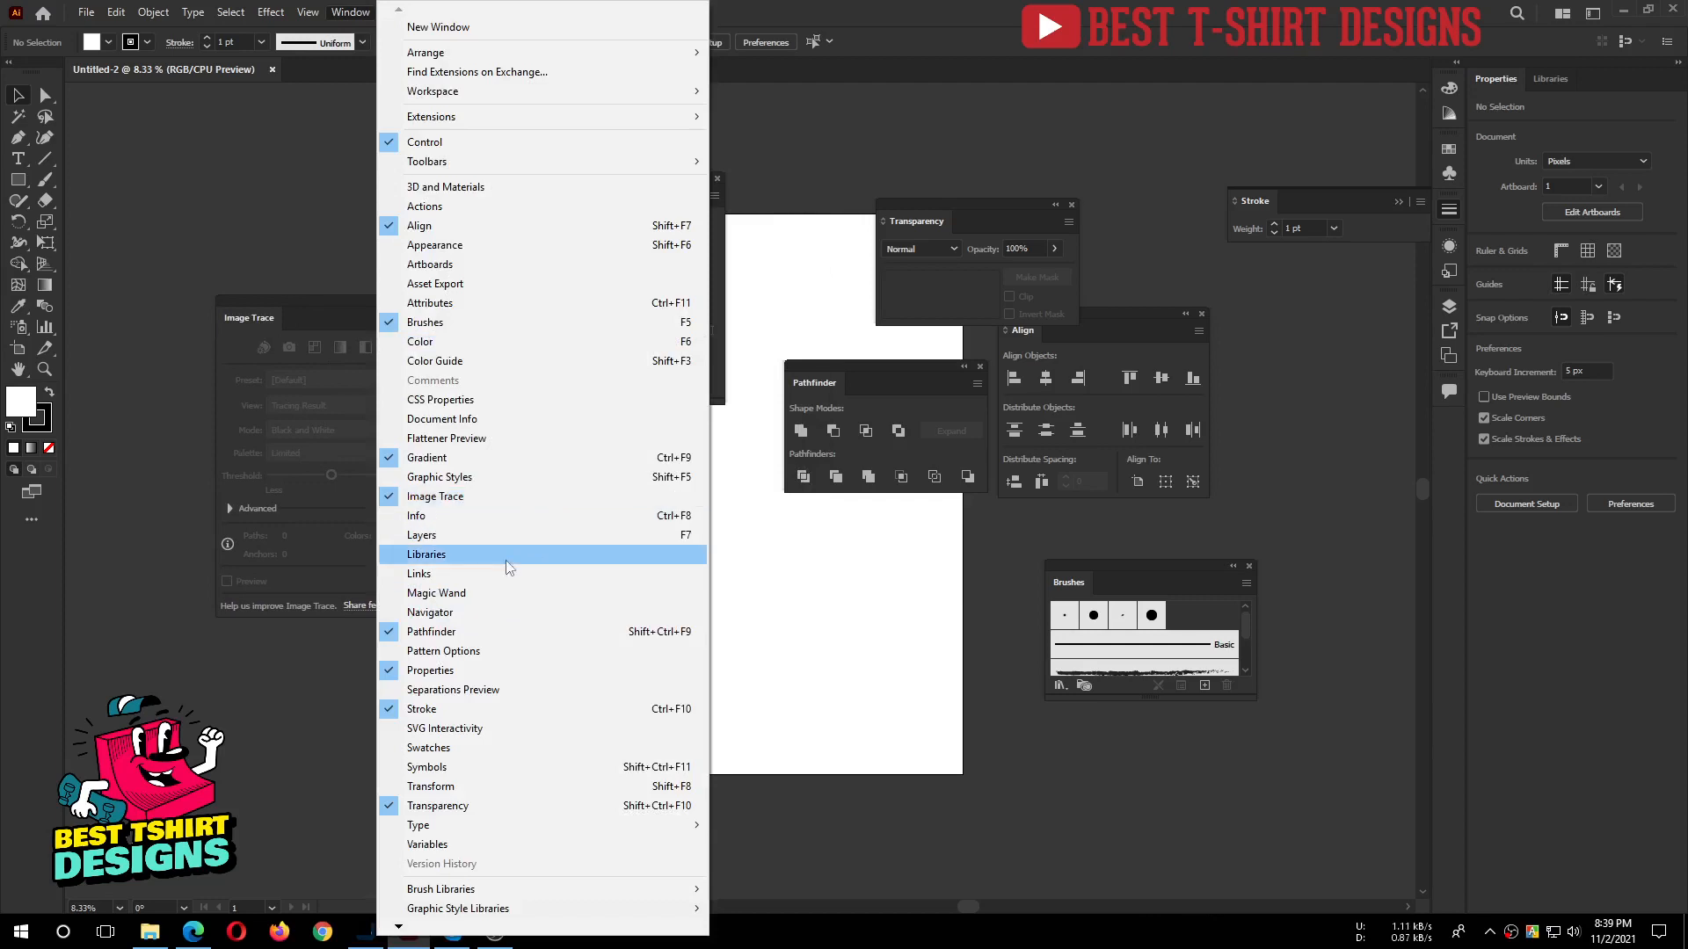
left_click(494, 535)
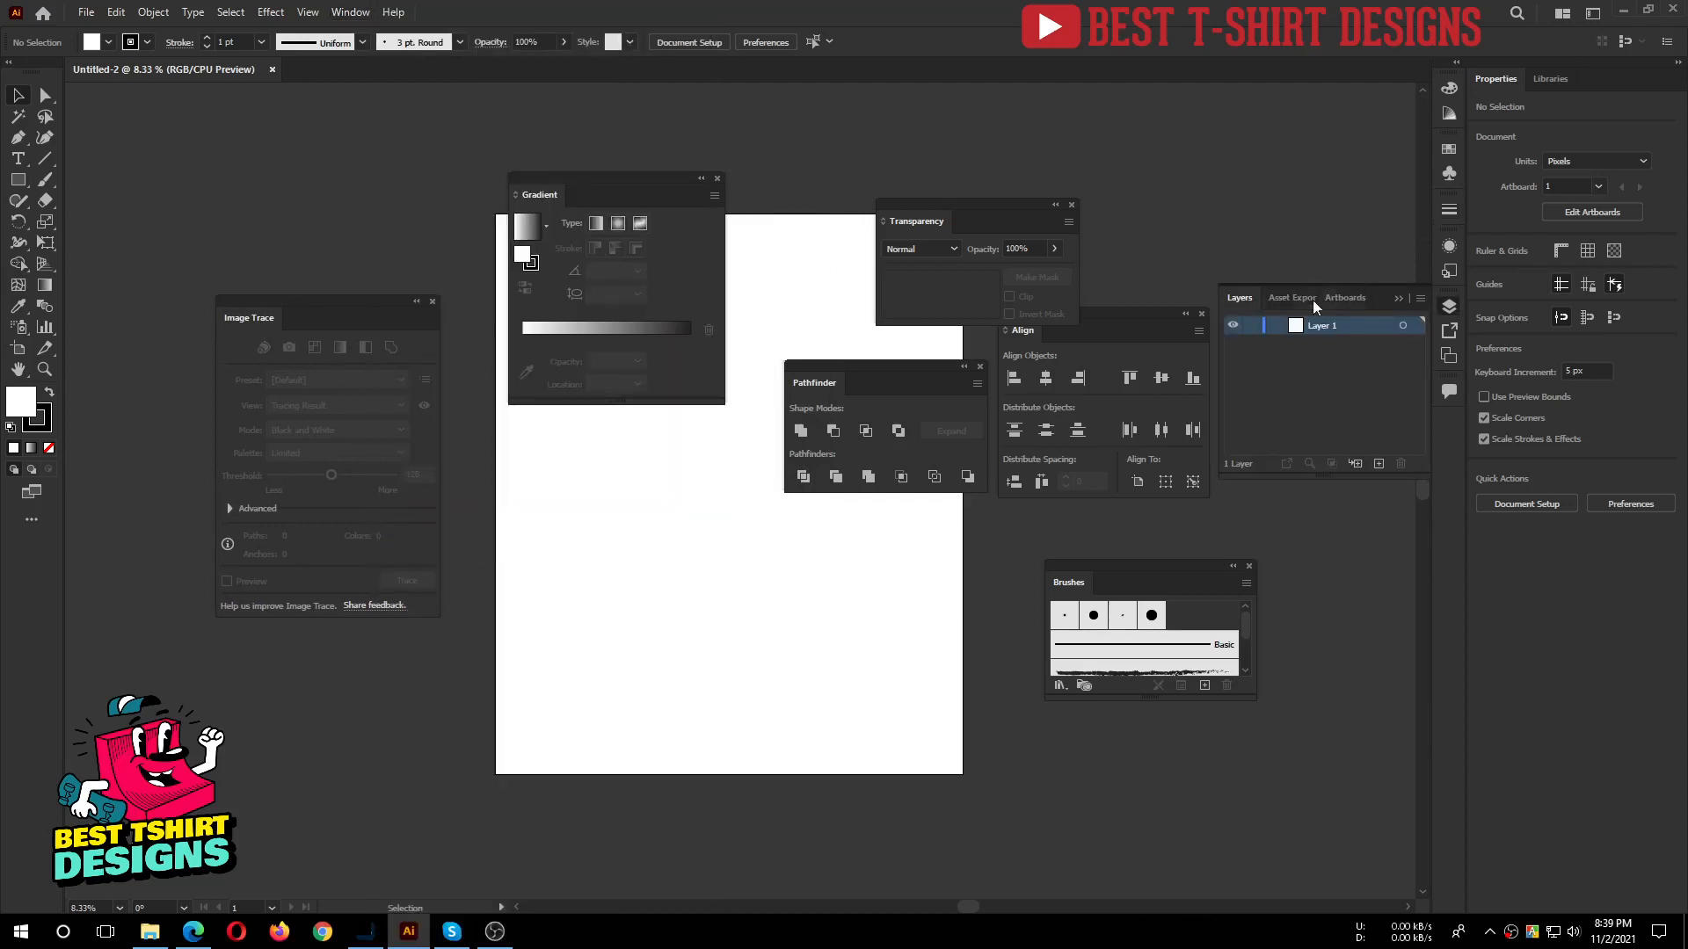
left_click_drag(1247, 299, 567, 480)
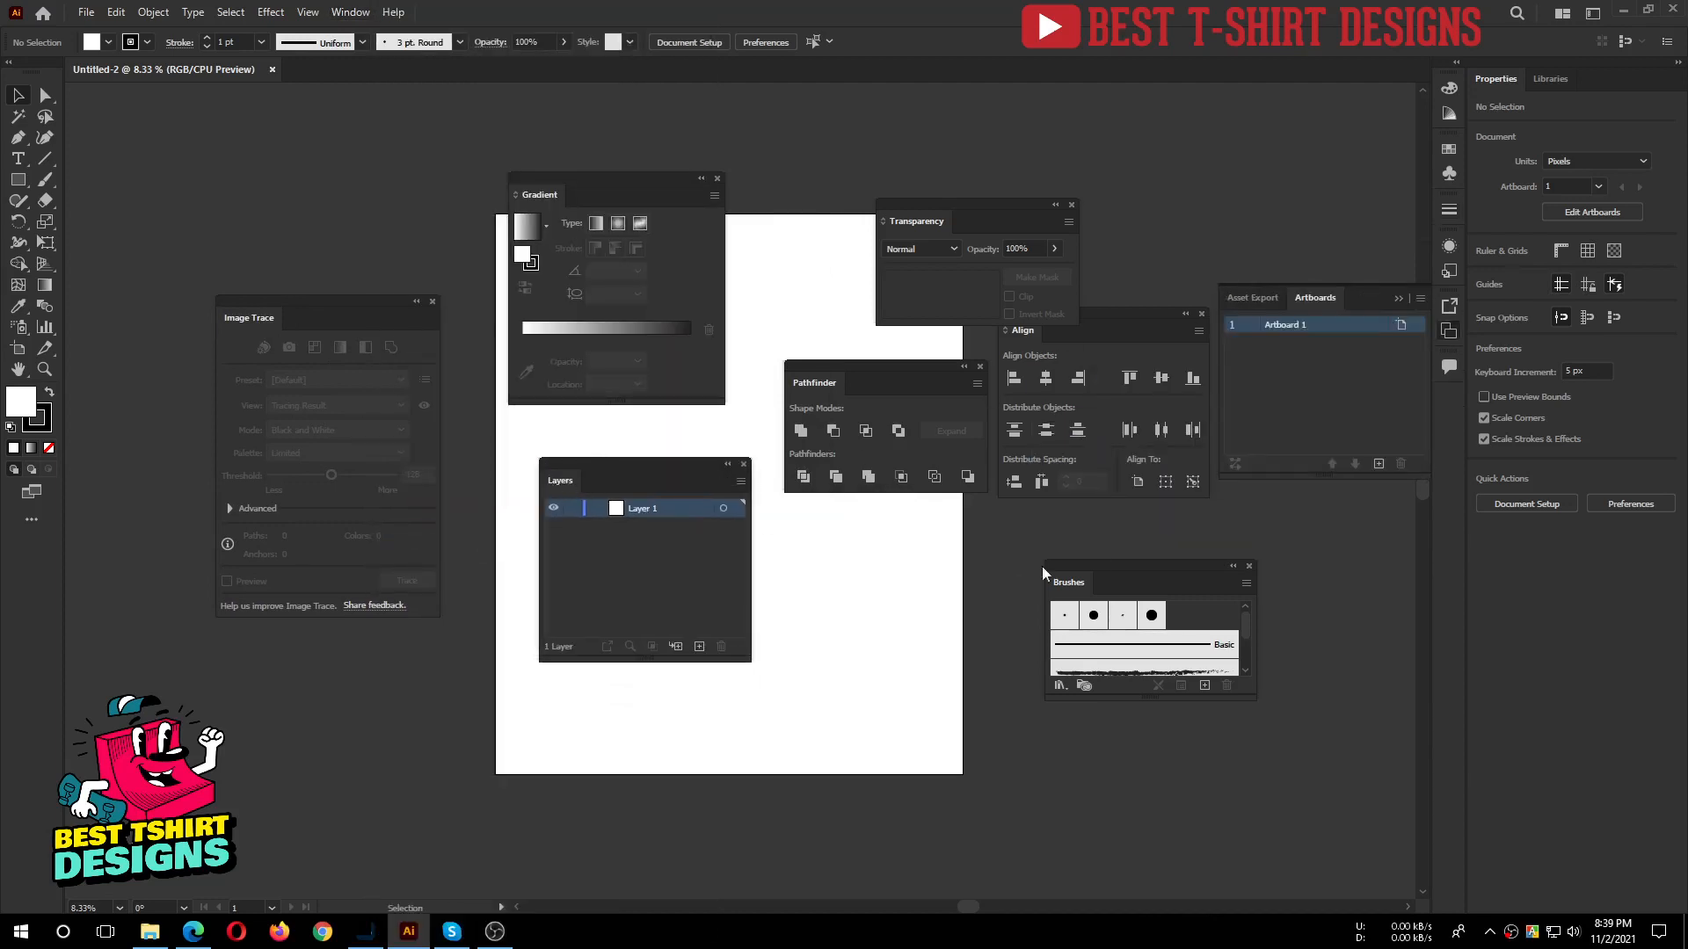
left_click(1449, 331)
Show the Character panel group and place it below the Pathfinder panel.
left_click(345, 13)
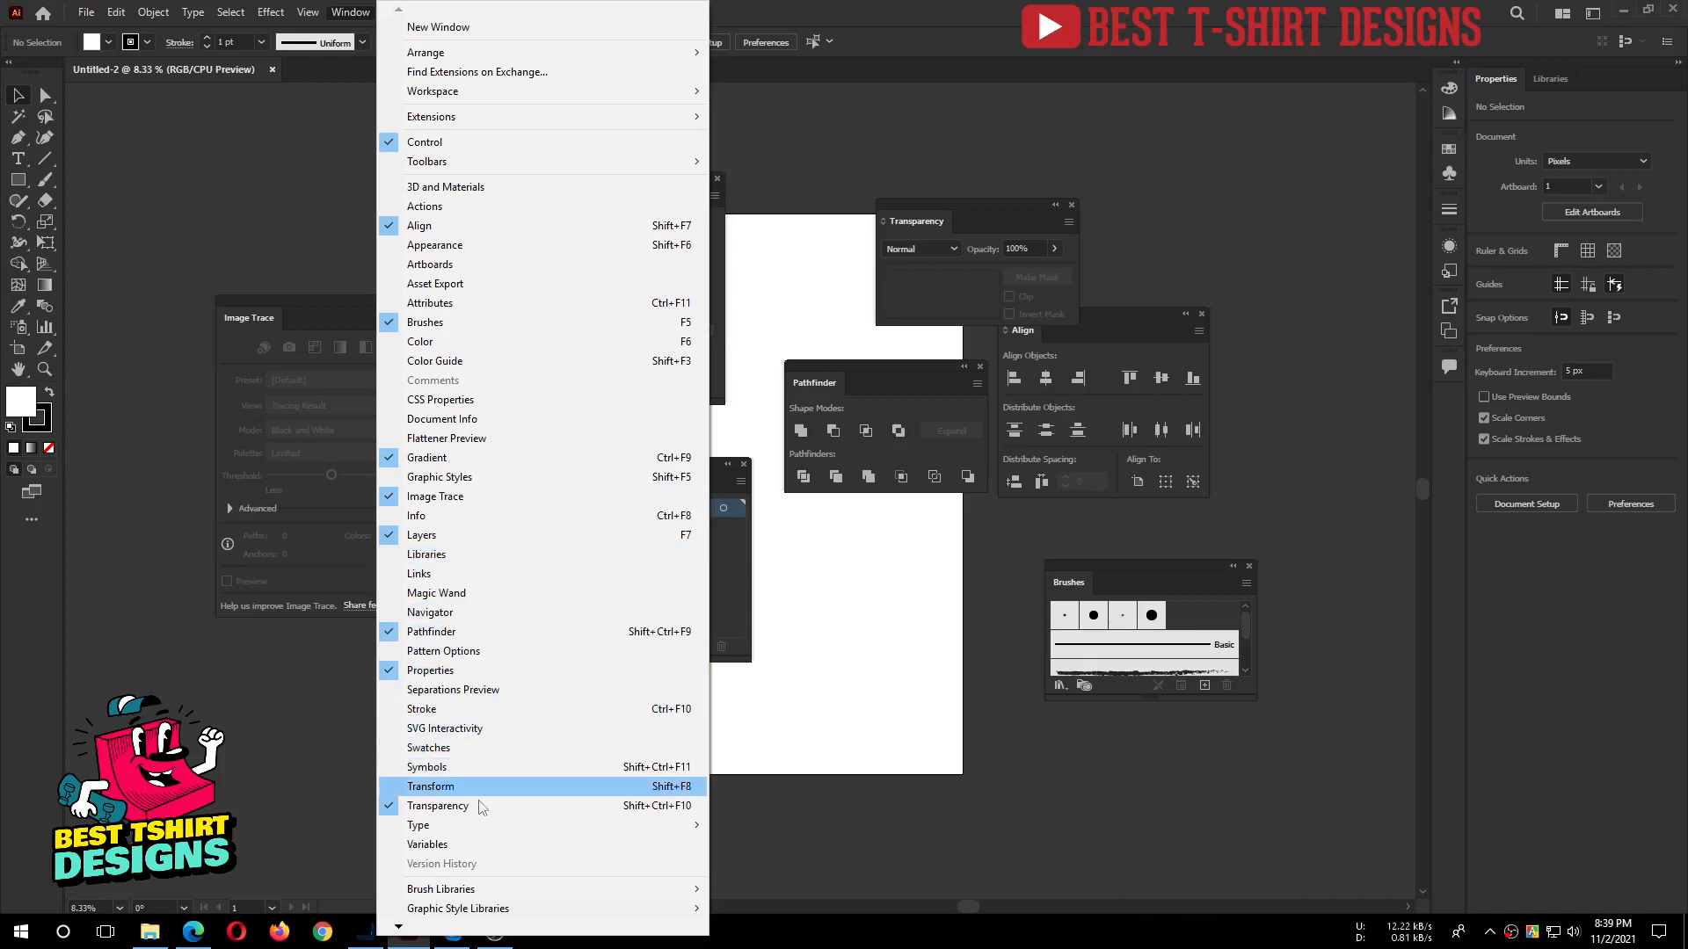
mouse_move(494, 834)
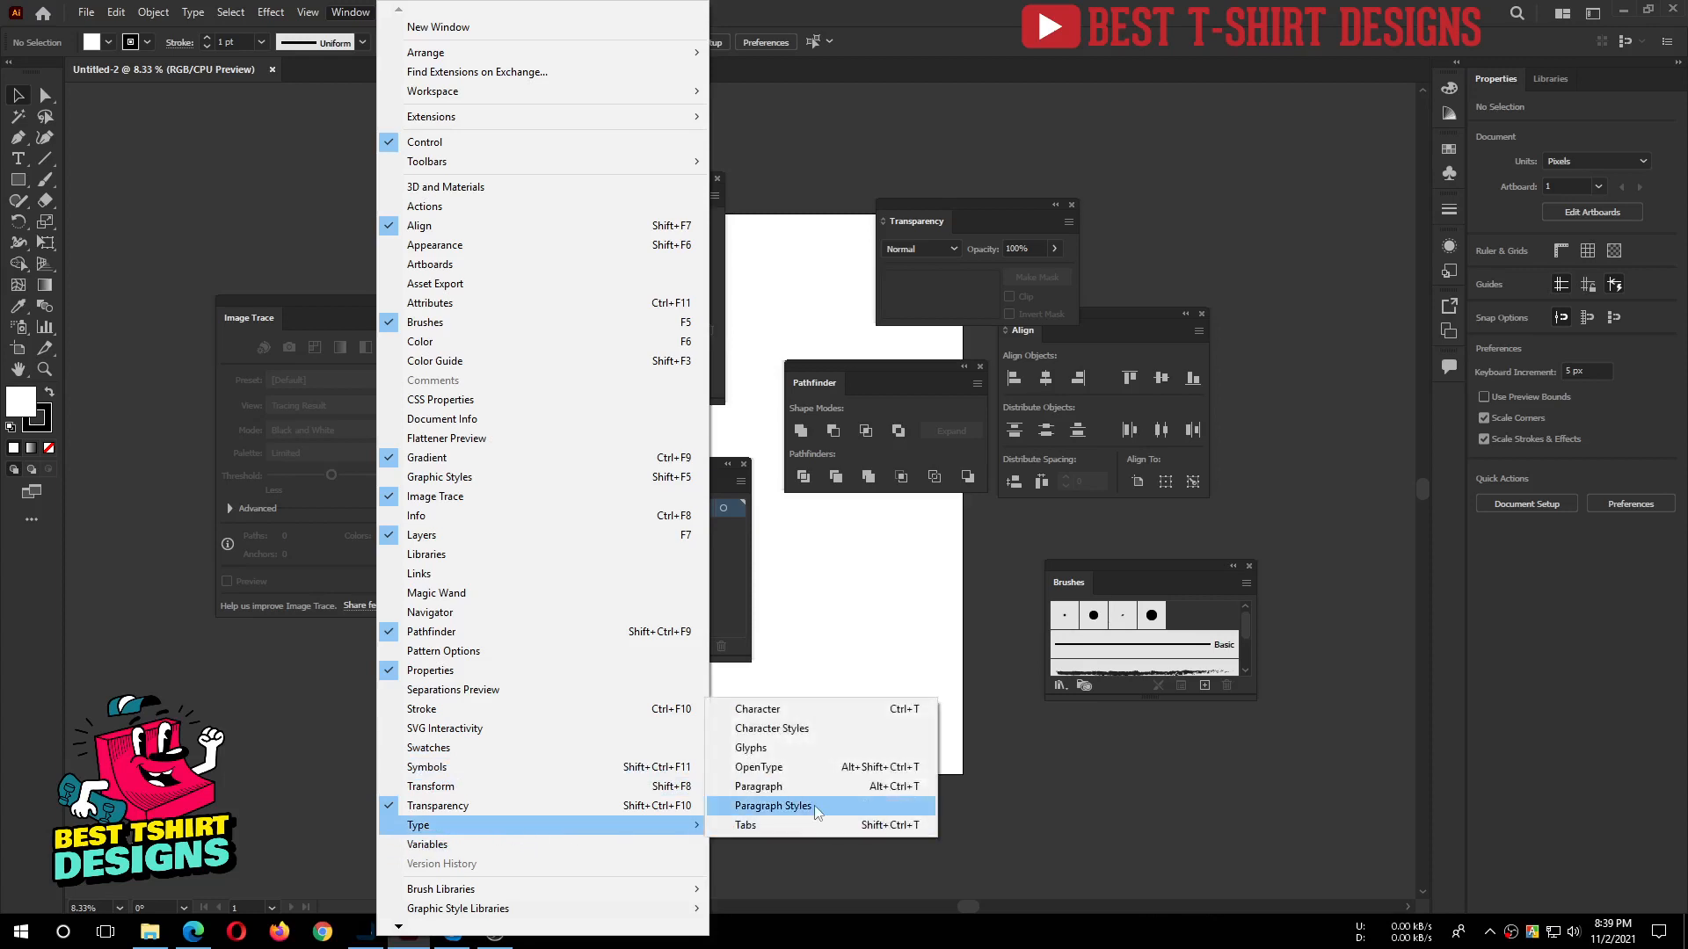
left_click(781, 712)
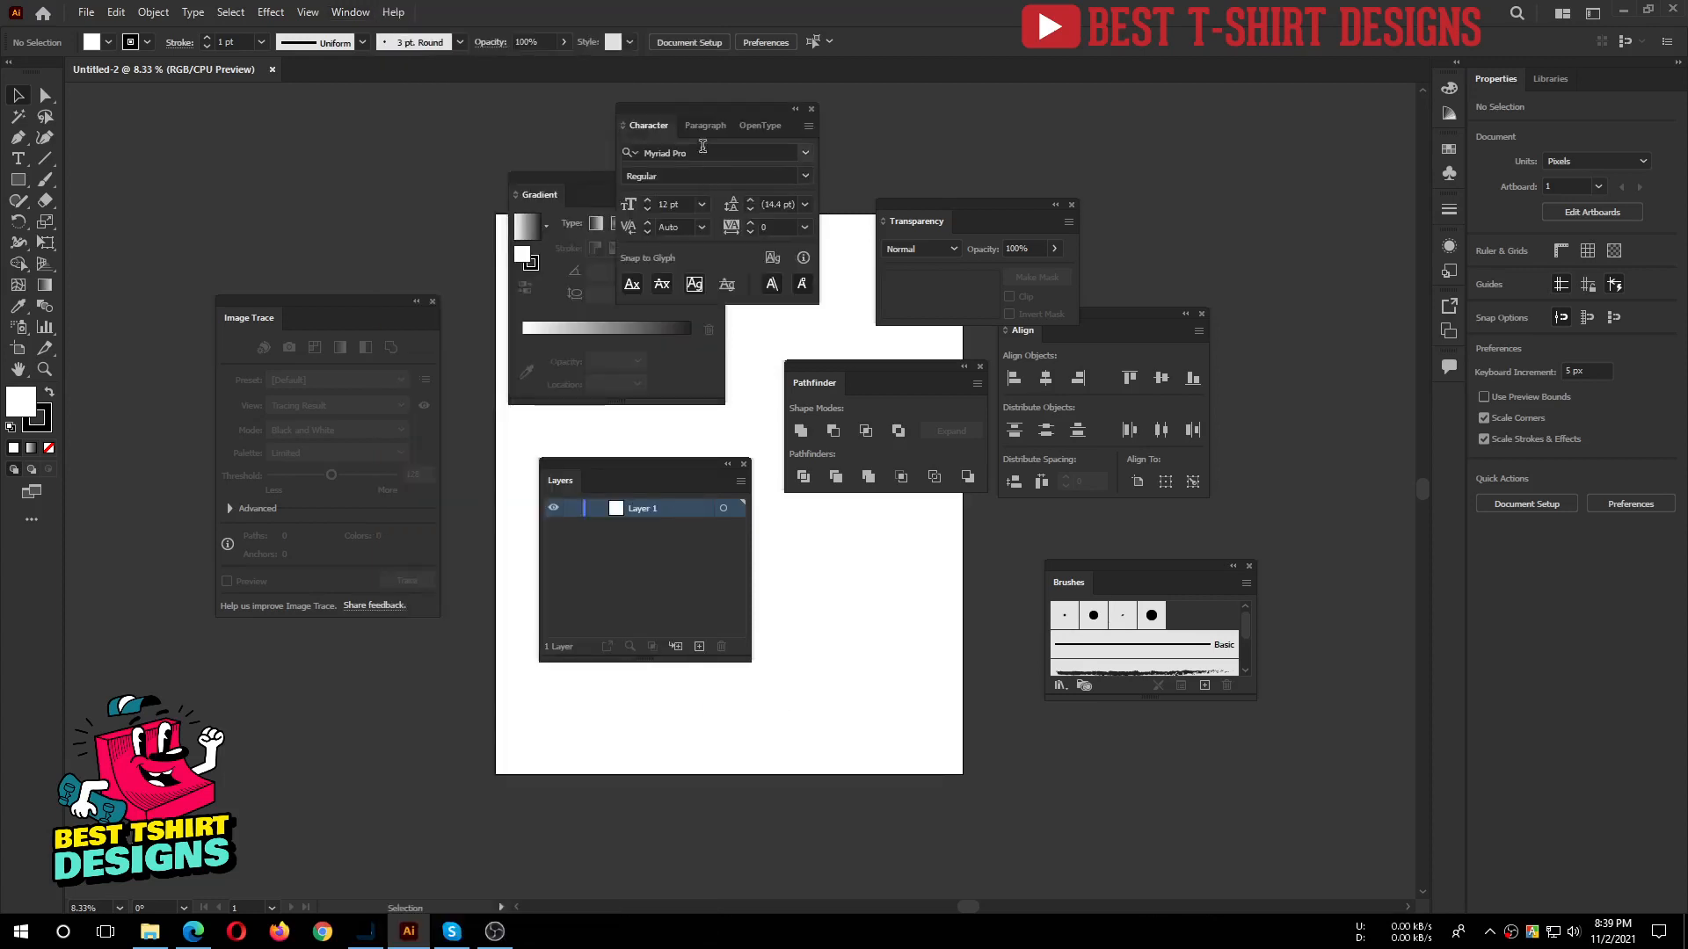
mouse_move(685, 112)
left_mouse_down()
mouse_move(840, 573)
mouse_move(856, 546)
left_mouse_up()
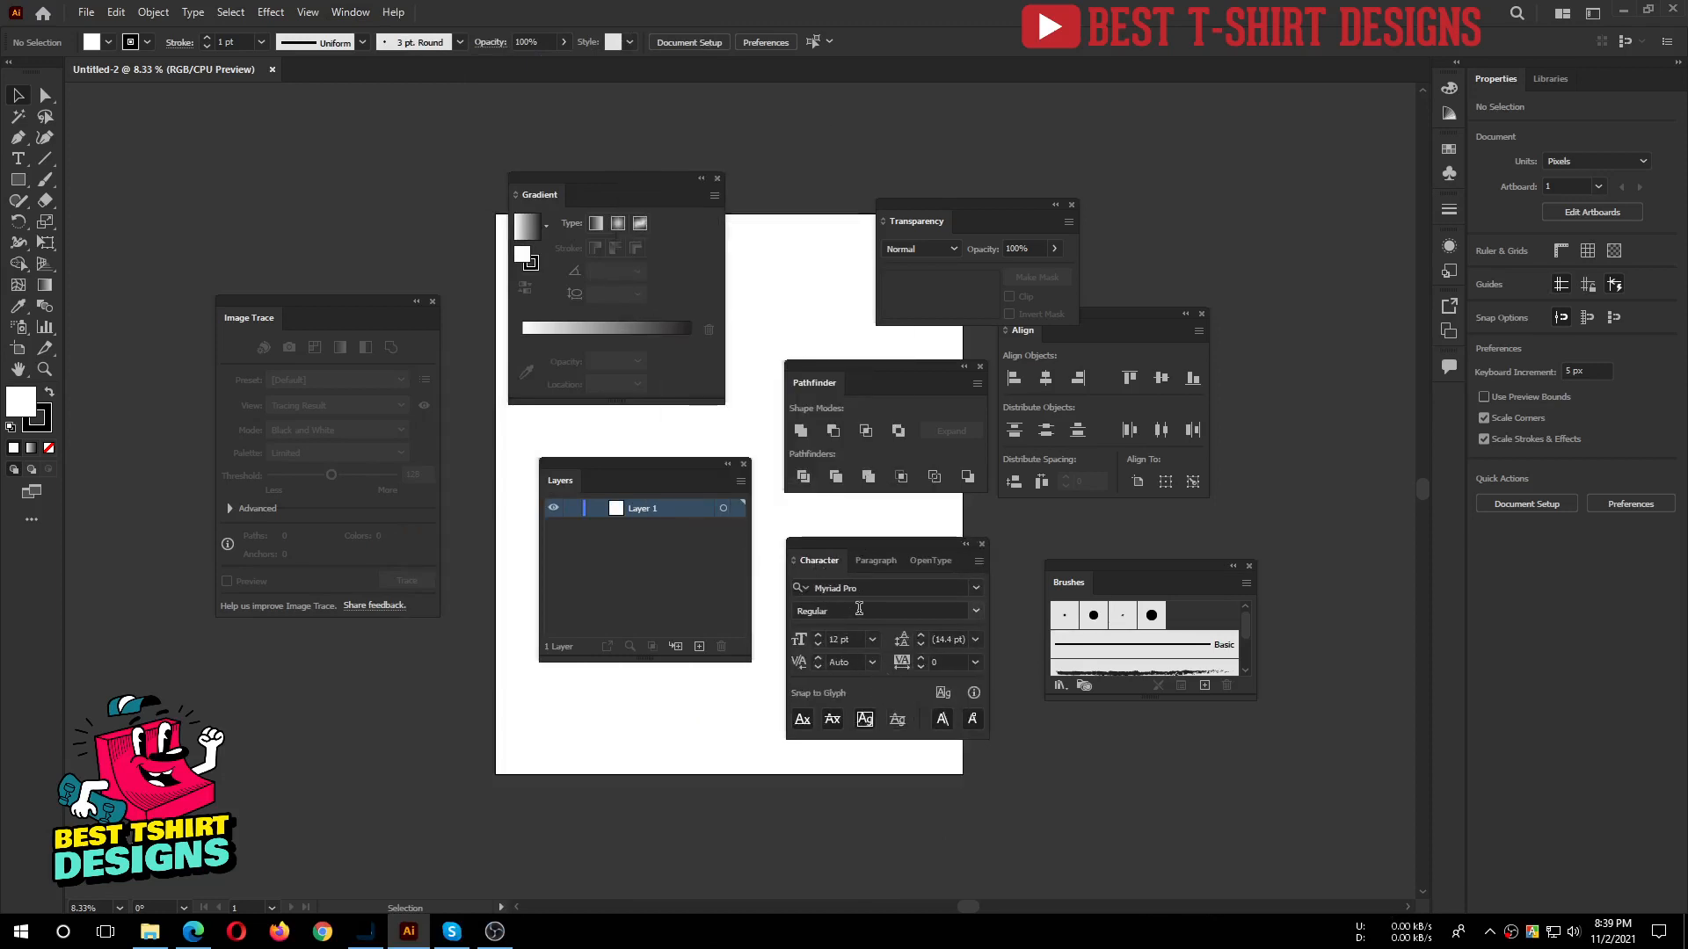
Show the Glyphs panel, make it taller, place it below Image Trace, and nudge the Layers panel clear of it.
left_click(347, 16)
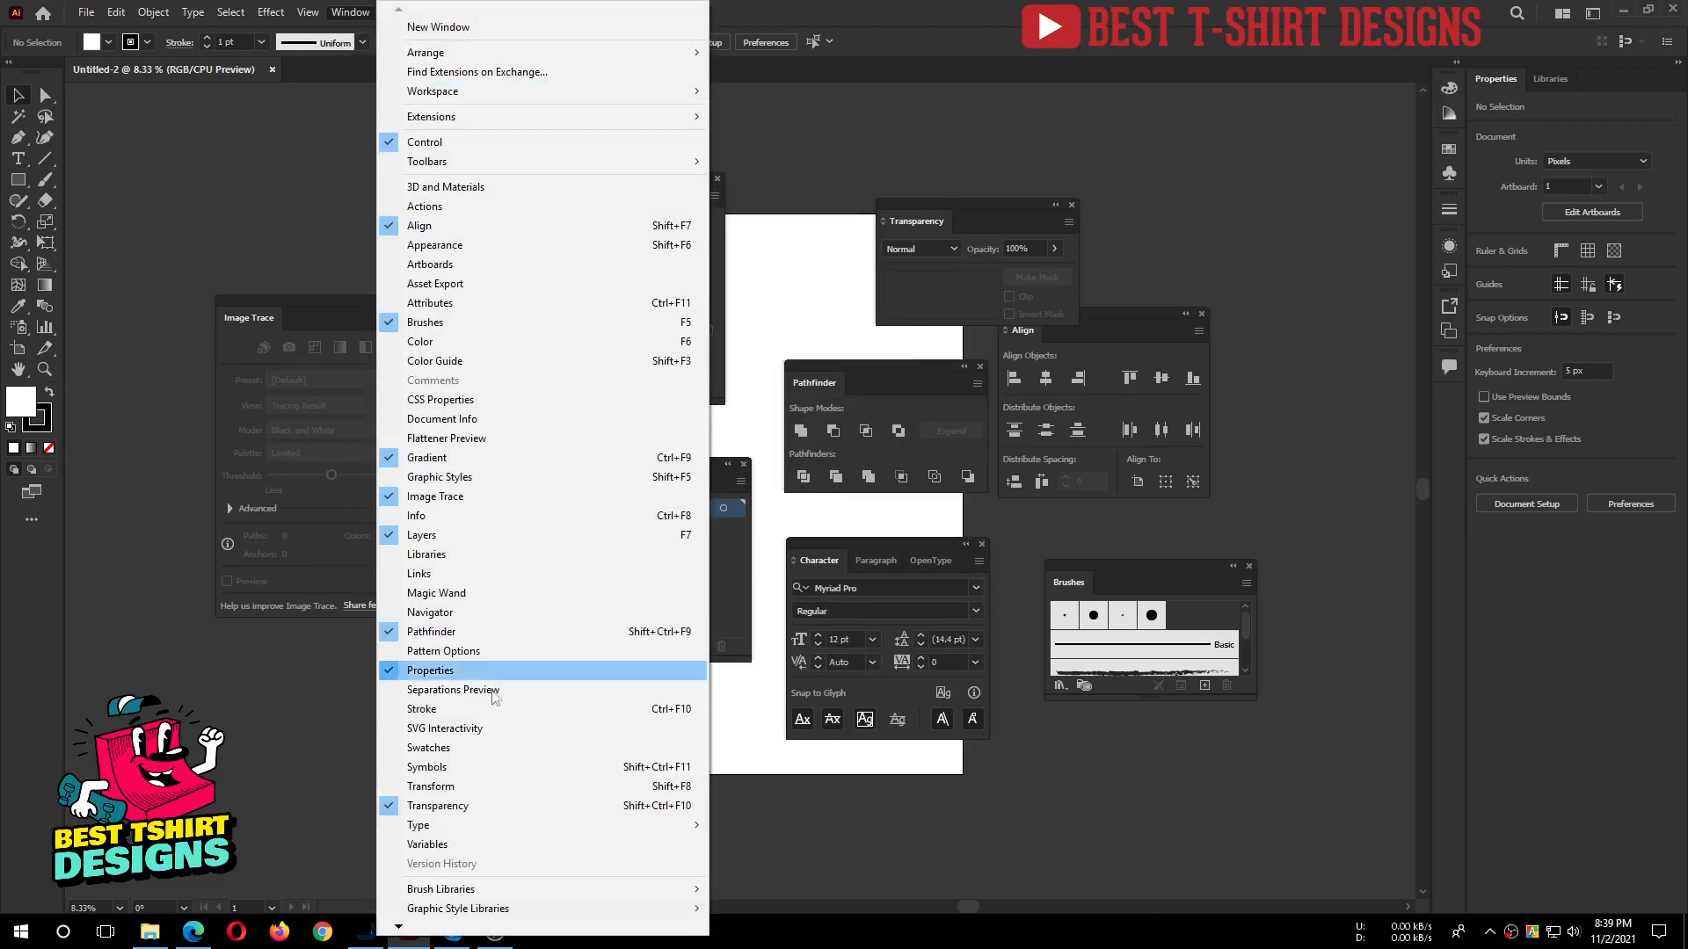
mouse_move(531, 826)
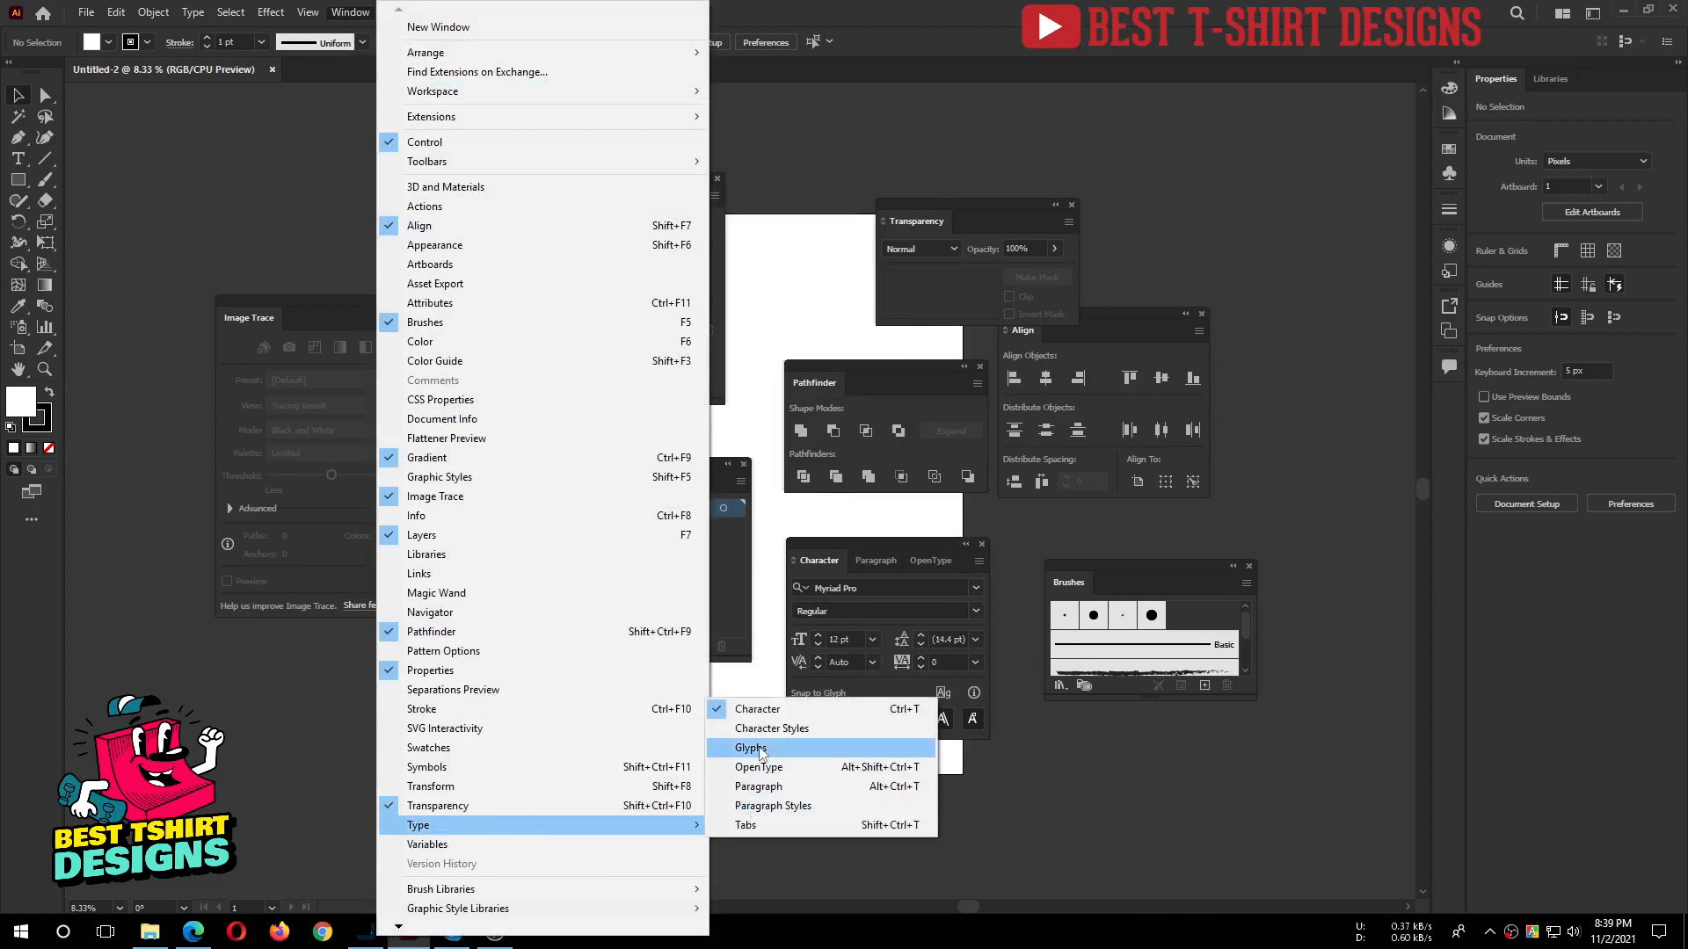
left_click(751, 748)
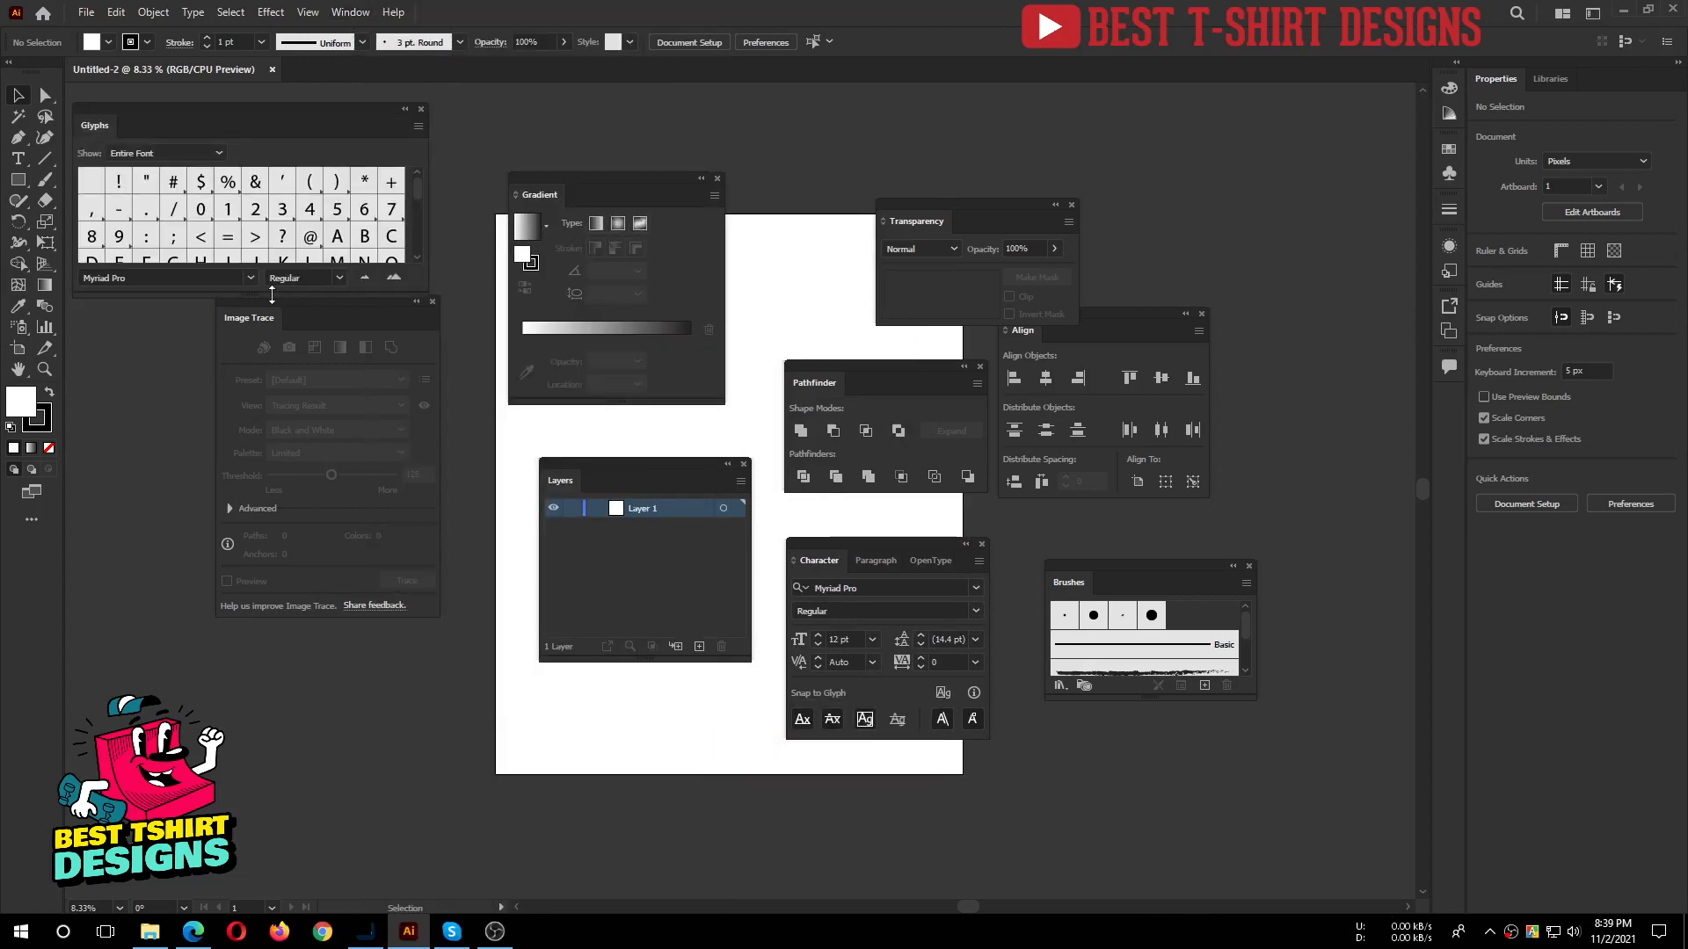
left_click_drag(272, 295, 271, 453)
left_click_drag(285, 135, 399, 678)
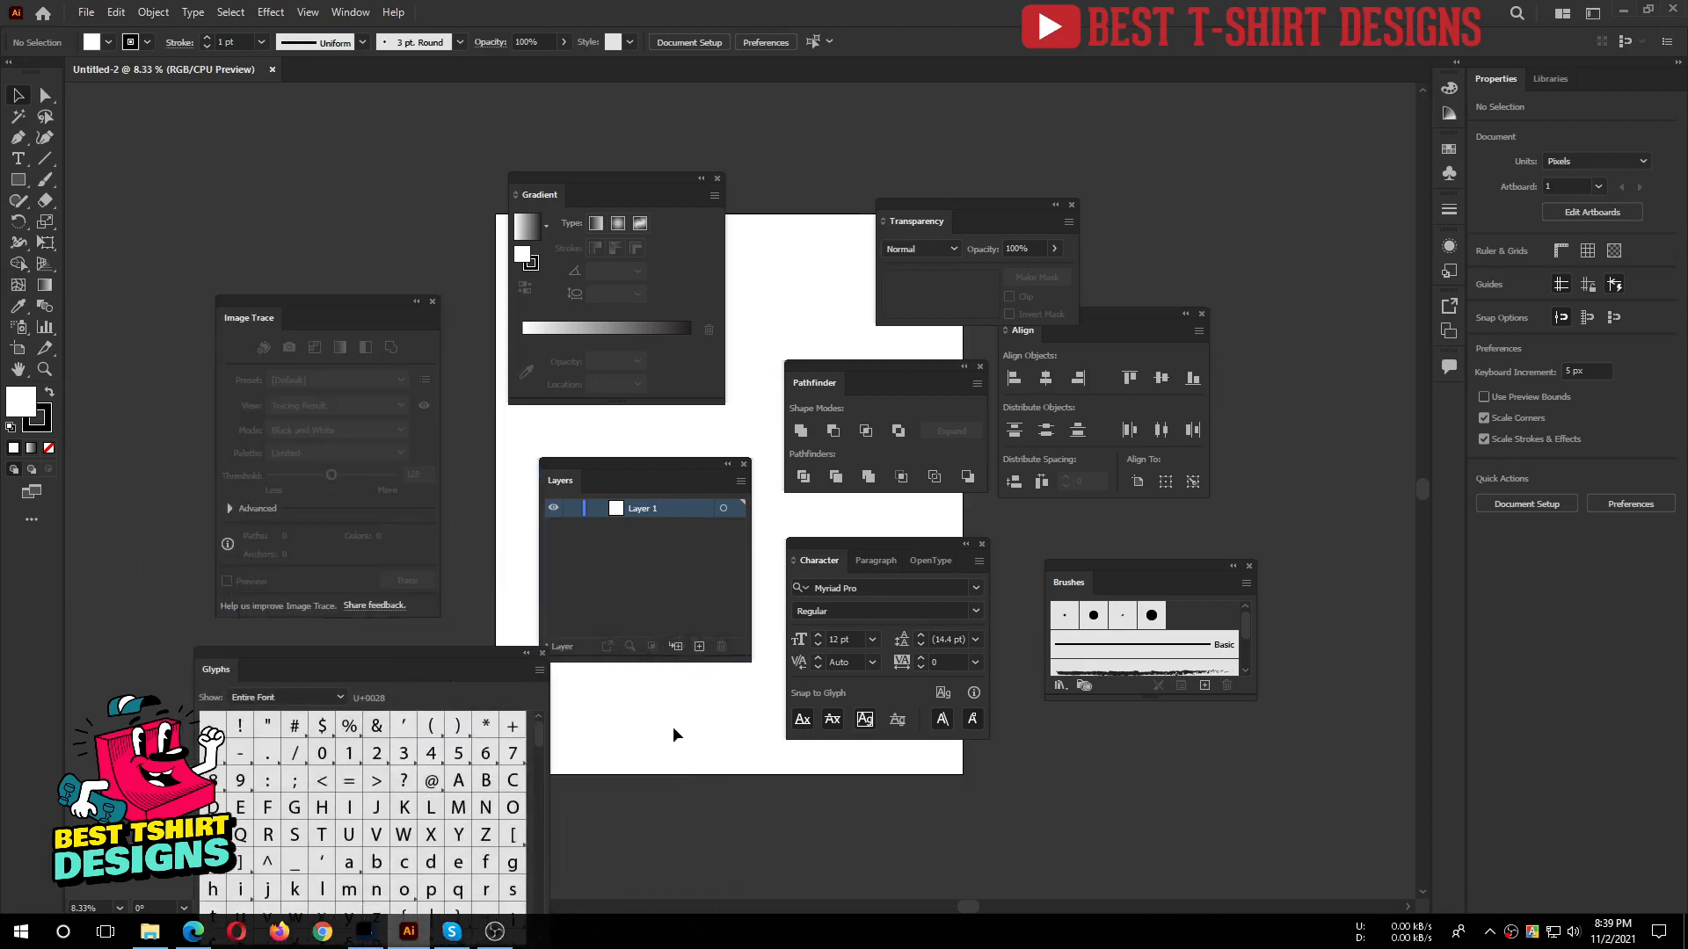
left_click_drag(622, 467, 630, 451)
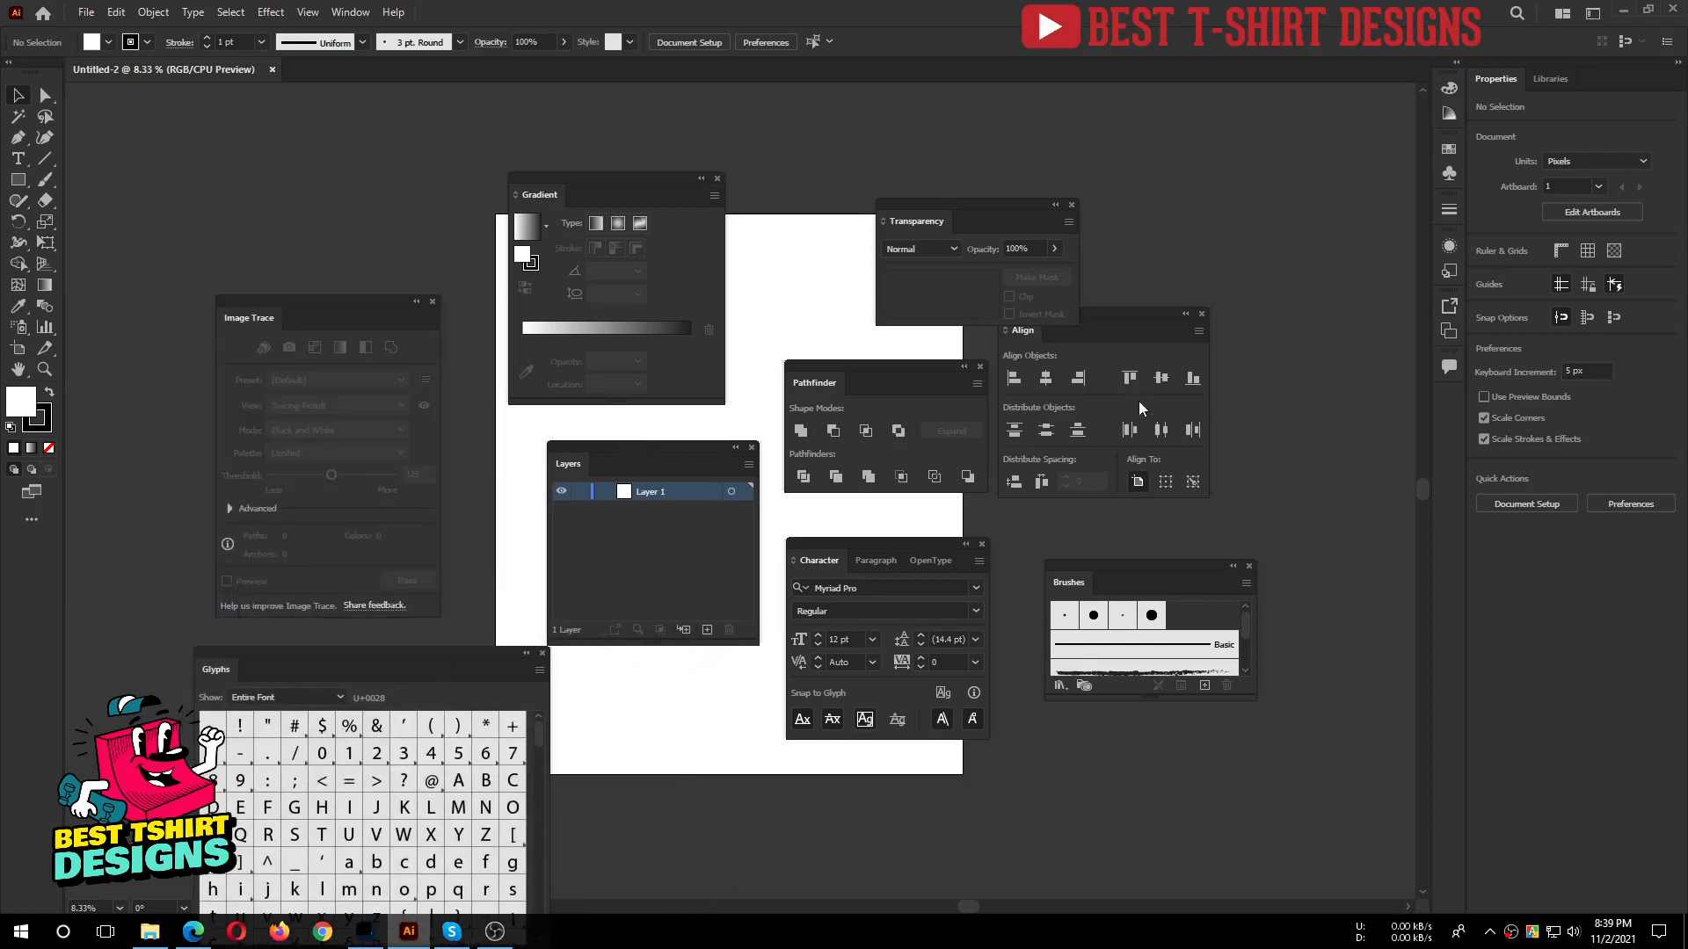
Replace the docked Properties and Libraries panels with Layers, floating Properties over the canvas and closing Libraries.
left_click_drag(916, 385, 904, 372)
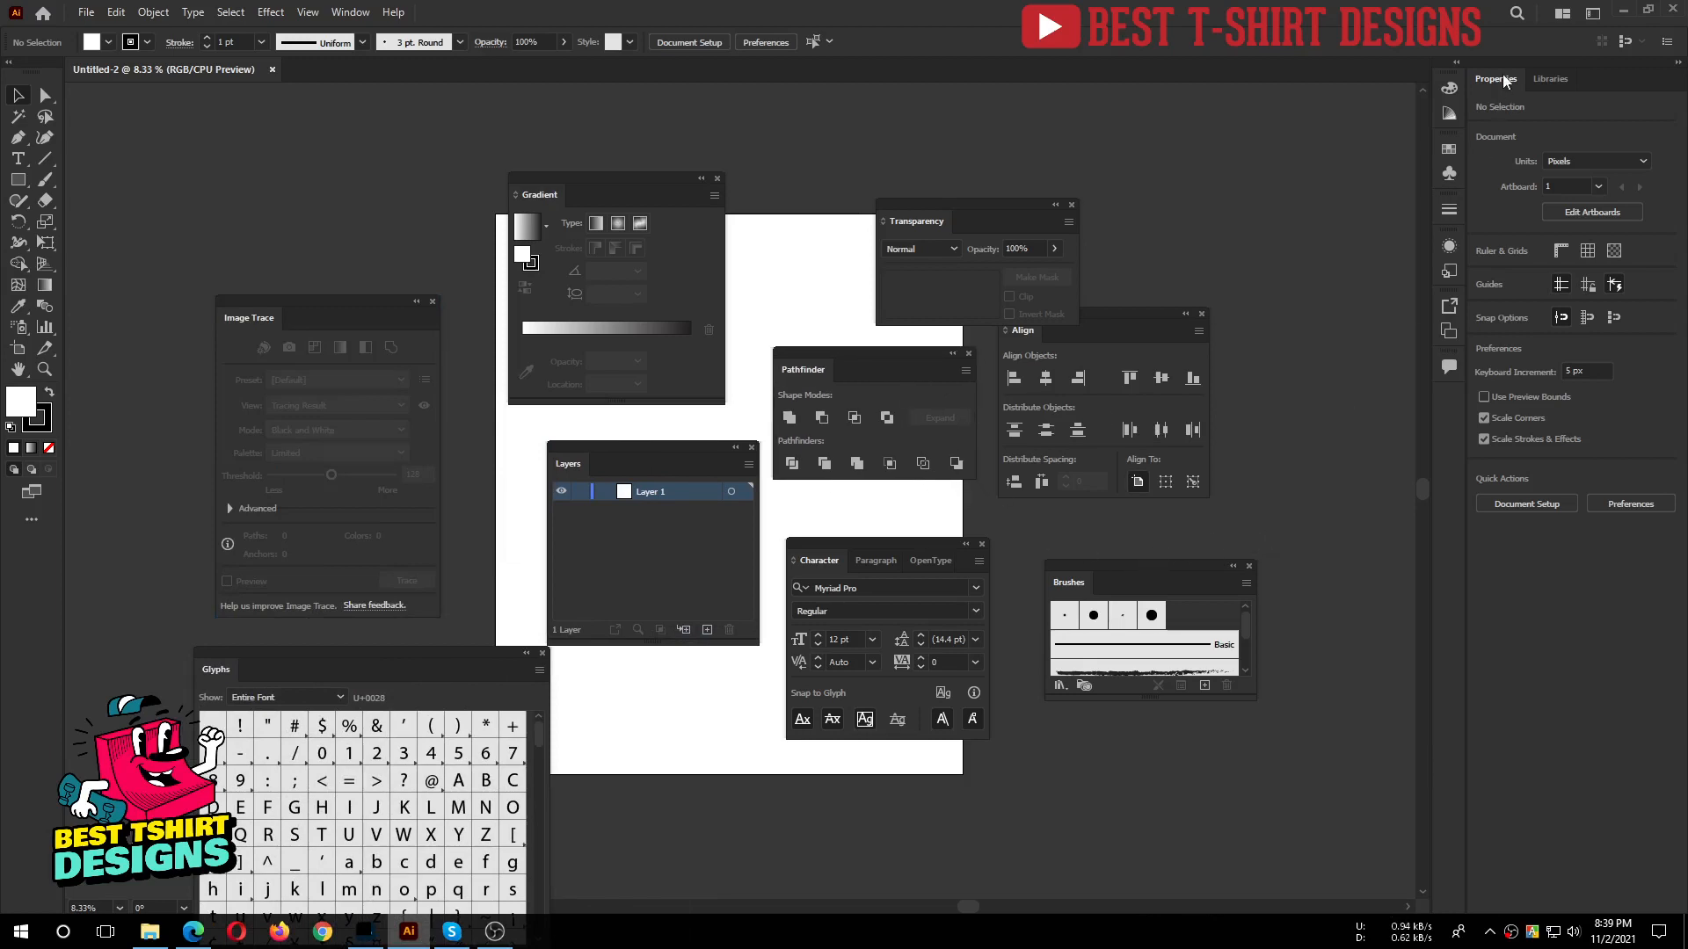
left_click_drag(1503, 82, 1212, 207)
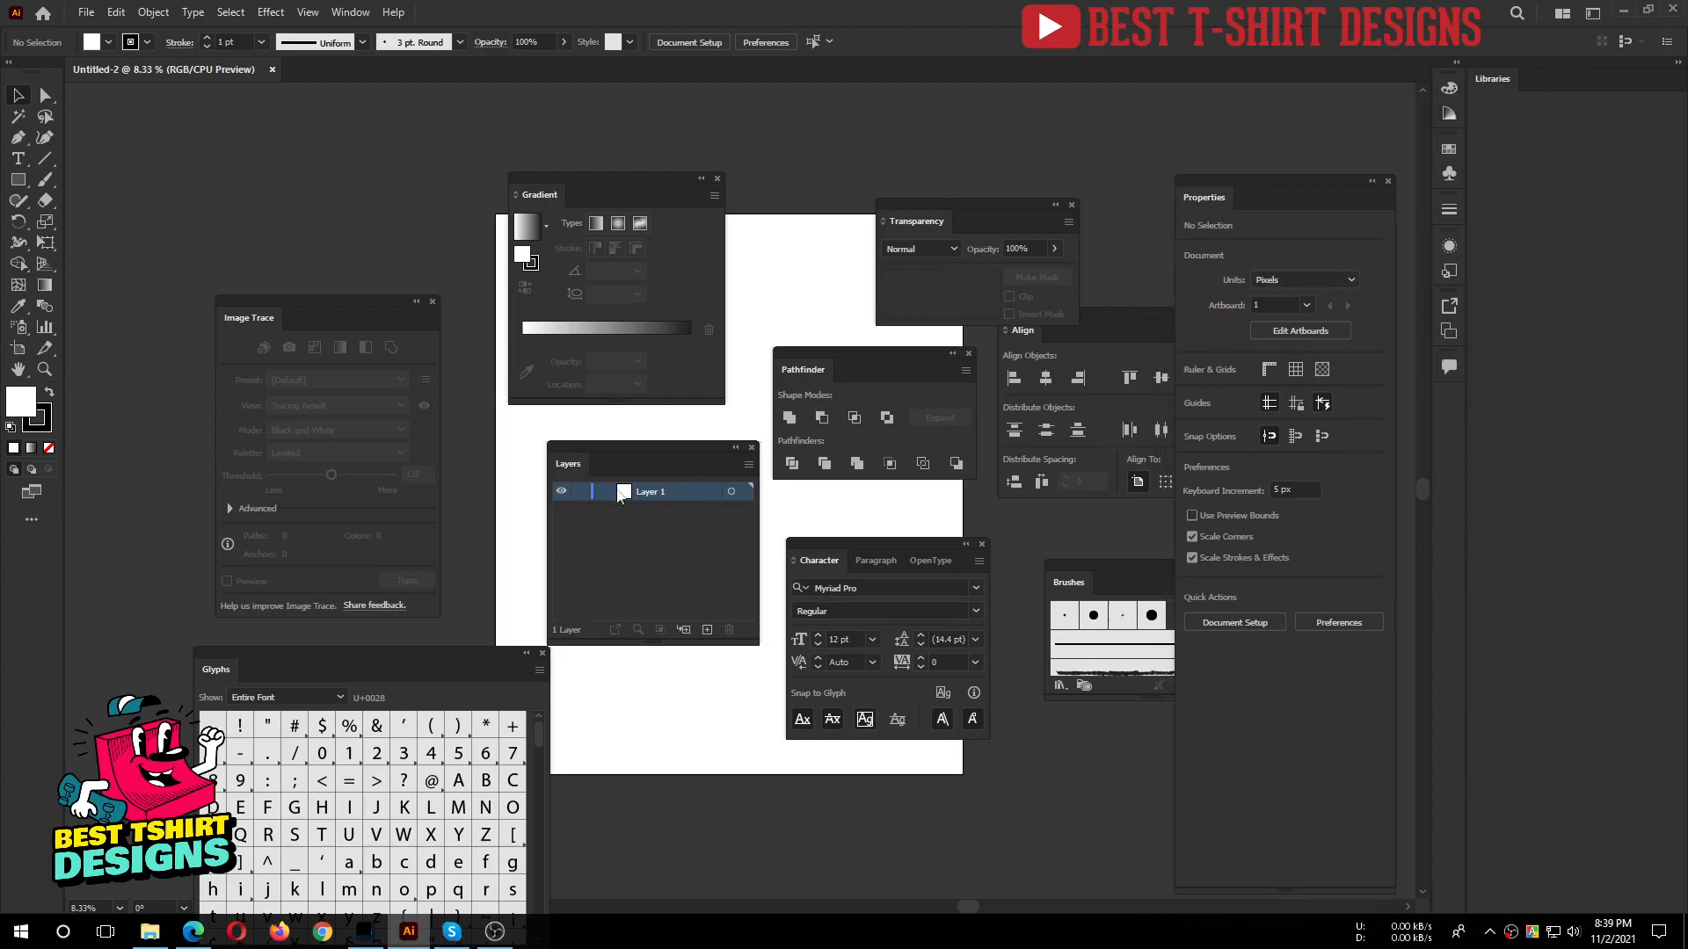
left_click_drag(566, 475, 1123, 117)
left_click(1492, 79)
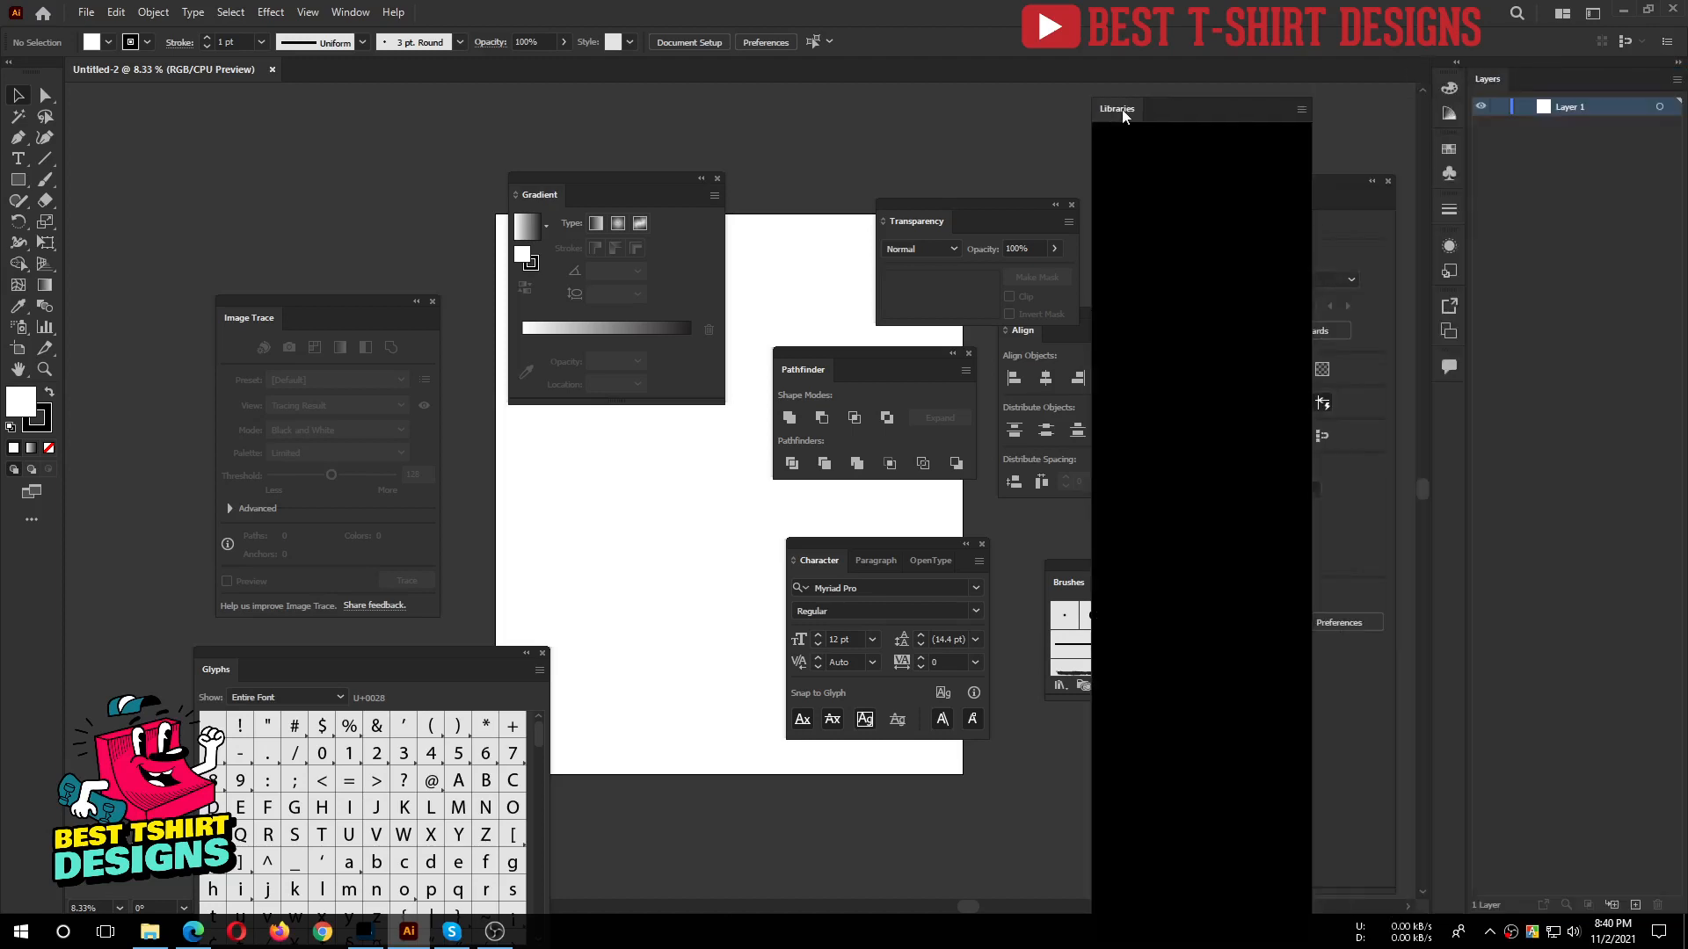
left_click(1304, 94)
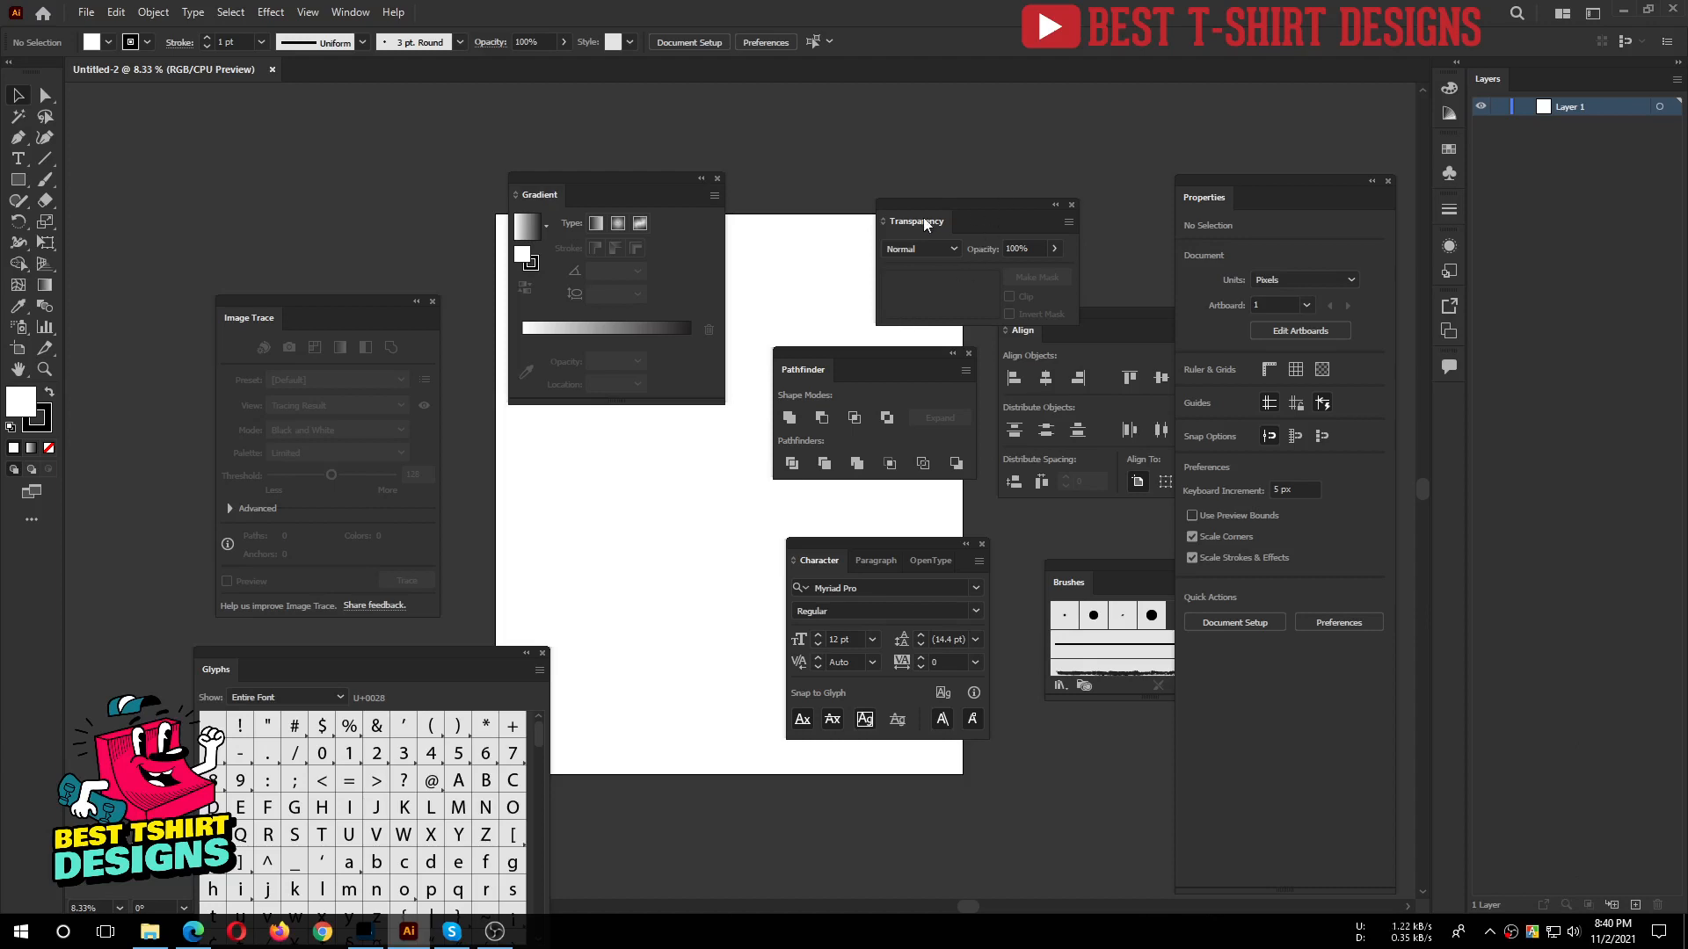
Dock the Transparency panel directly below Layers, keeping the application window maximized.
left_click_drag(925, 225, 1573, 901)
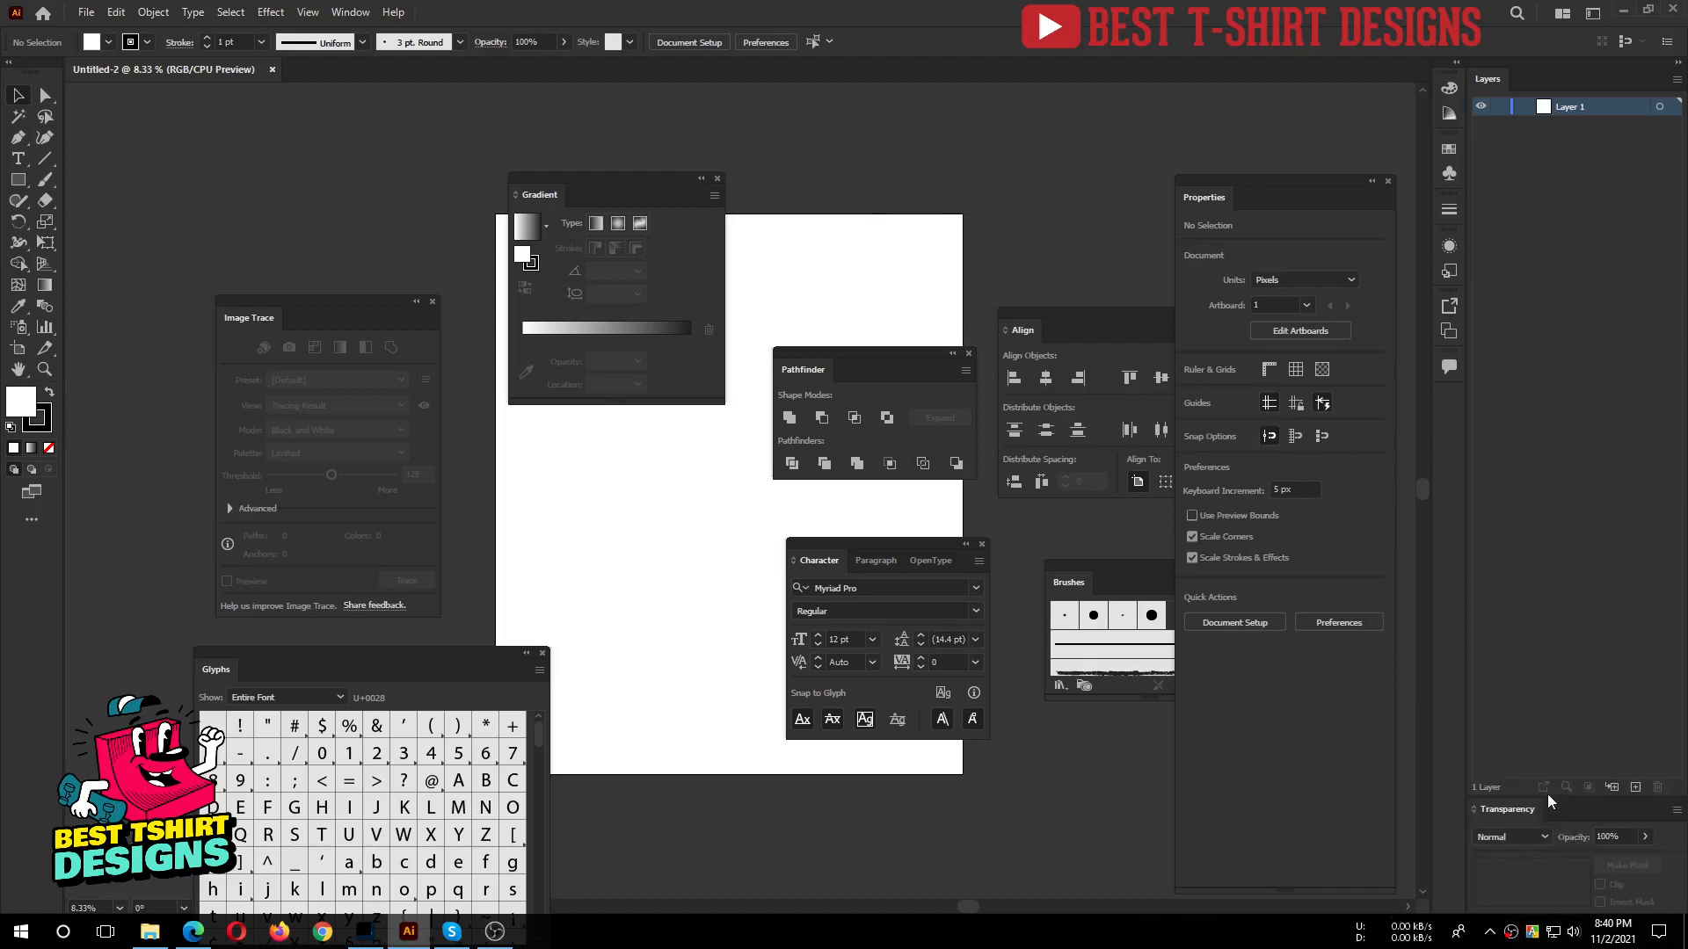
left_click(1647, 12)
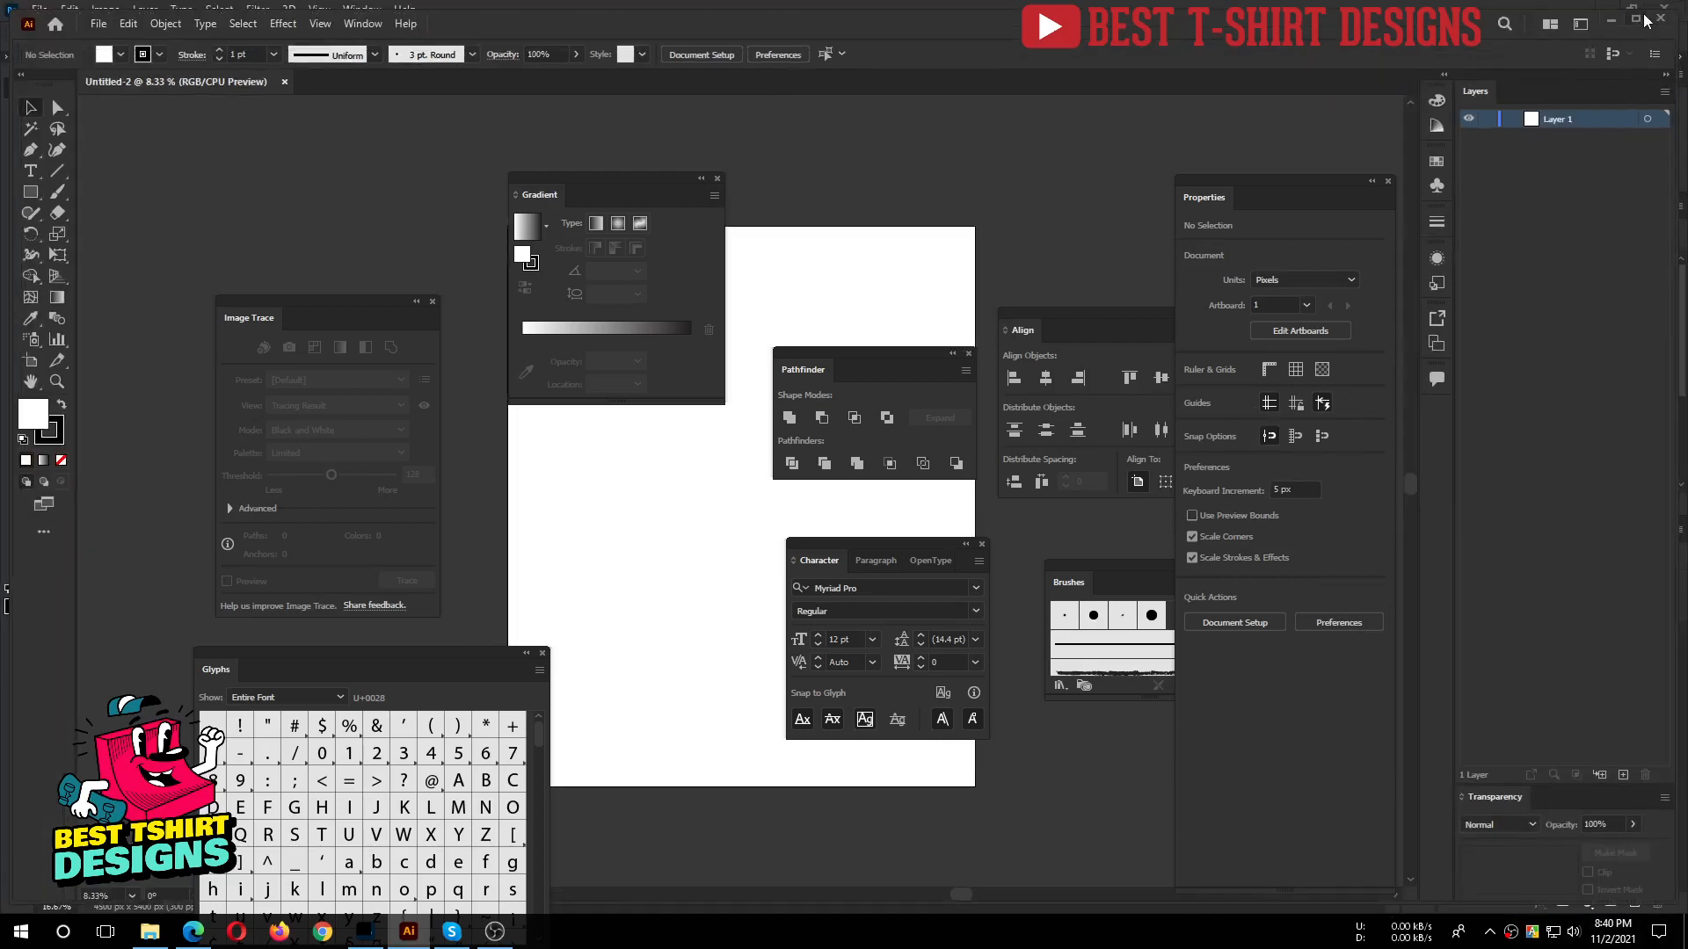
left_click(1638, 17)
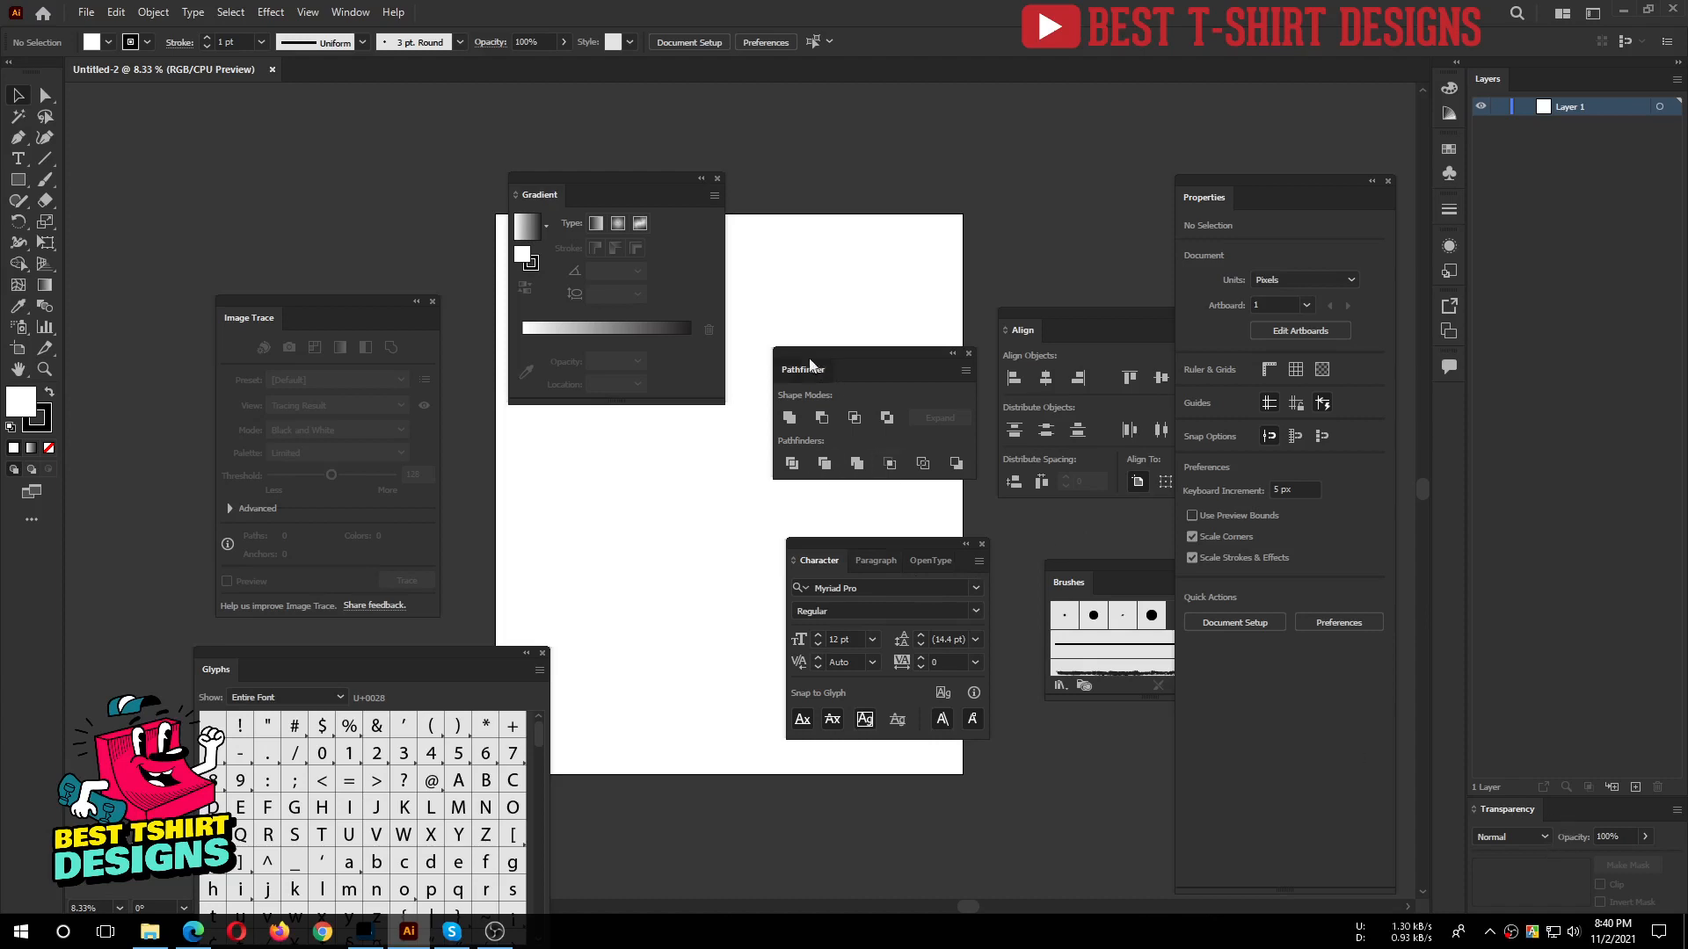
Move the Pathfinder panel up beside Gradient and dock the Align panel below Transparency.
left_click_drag(810, 364, 772, 309)
left_click_drag(1062, 324, 1021, 260)
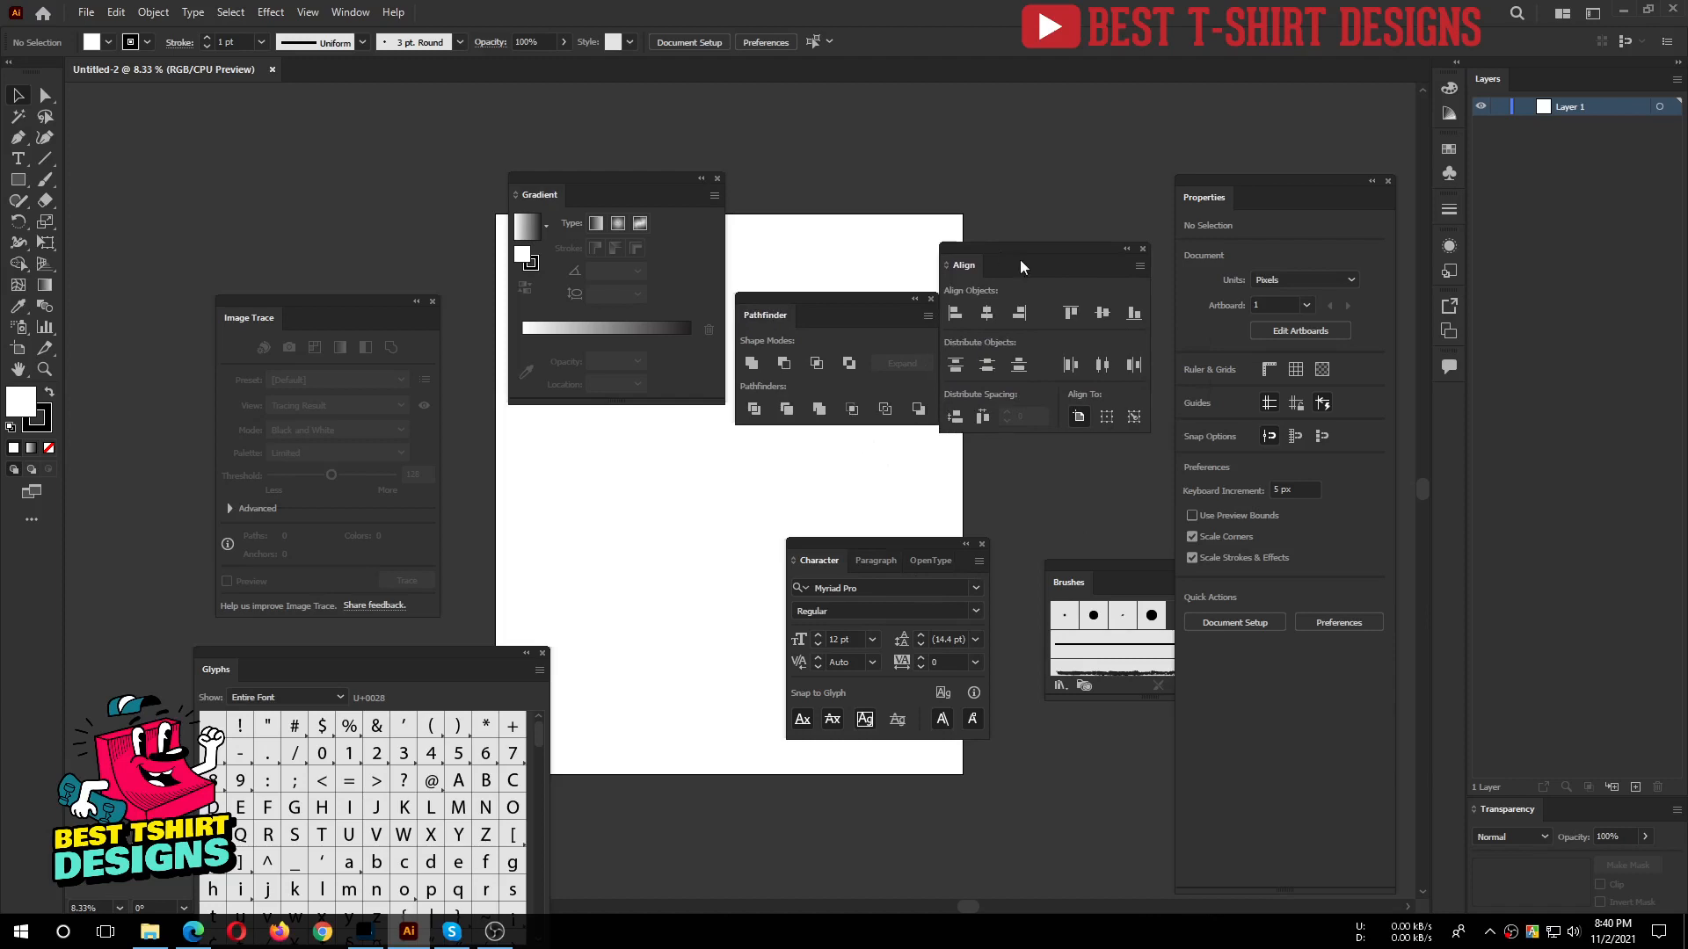
left_click(1141, 267)
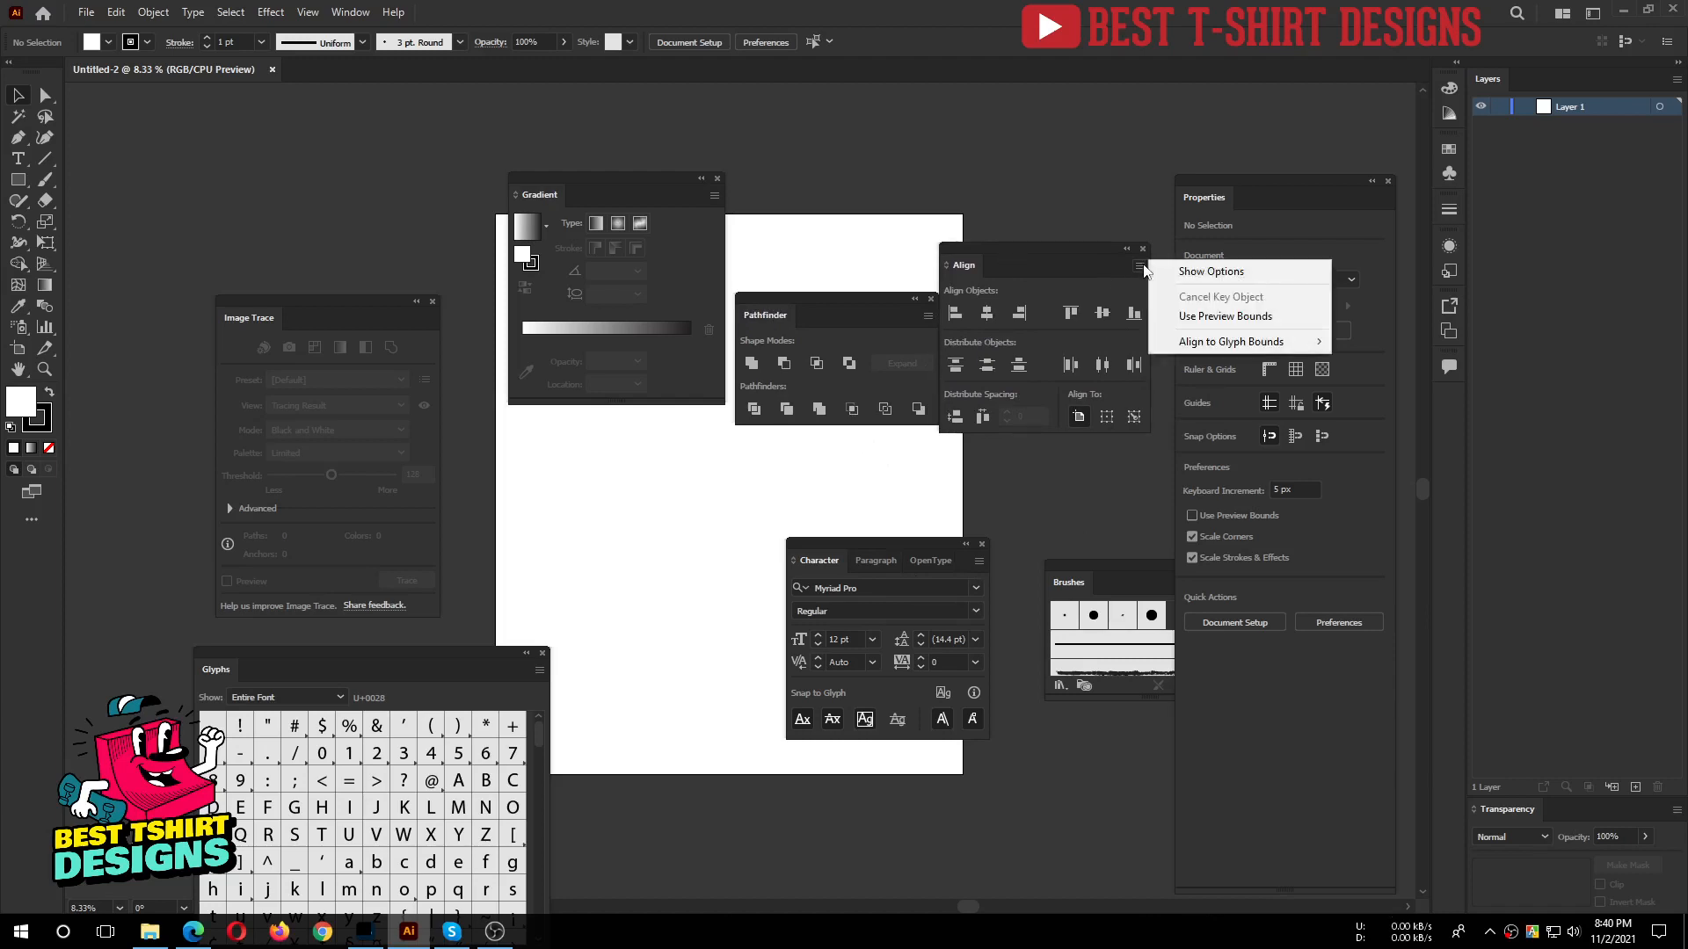
left_click(1204, 271)
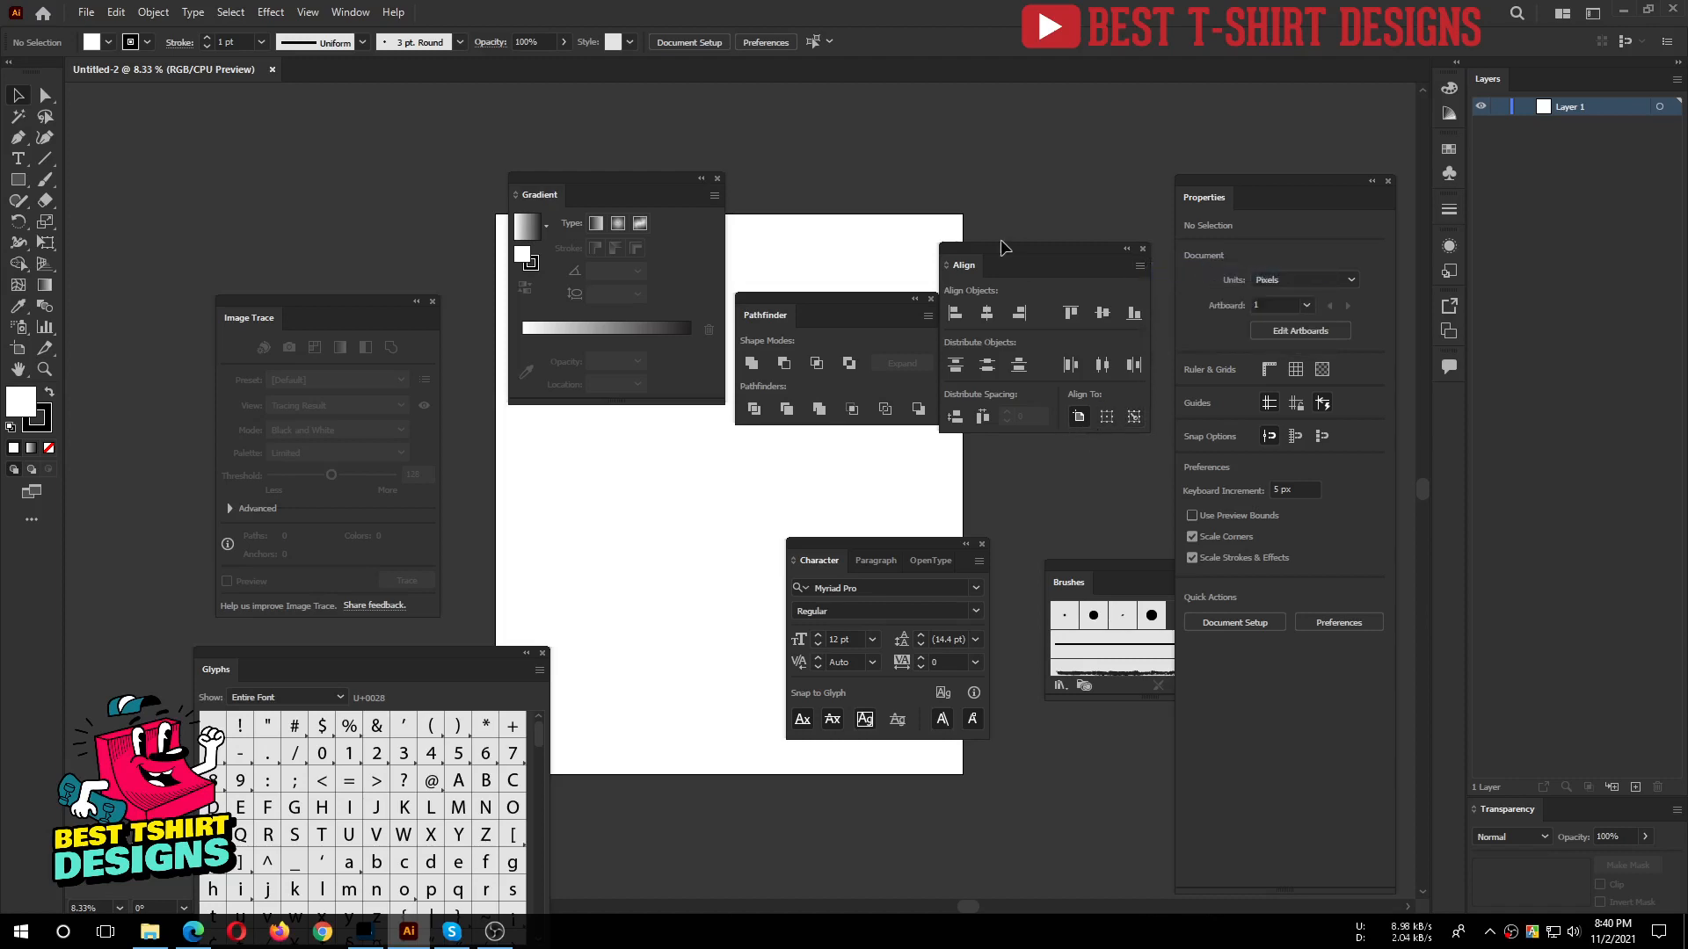
left_click_drag(993, 249, 1566, 914)
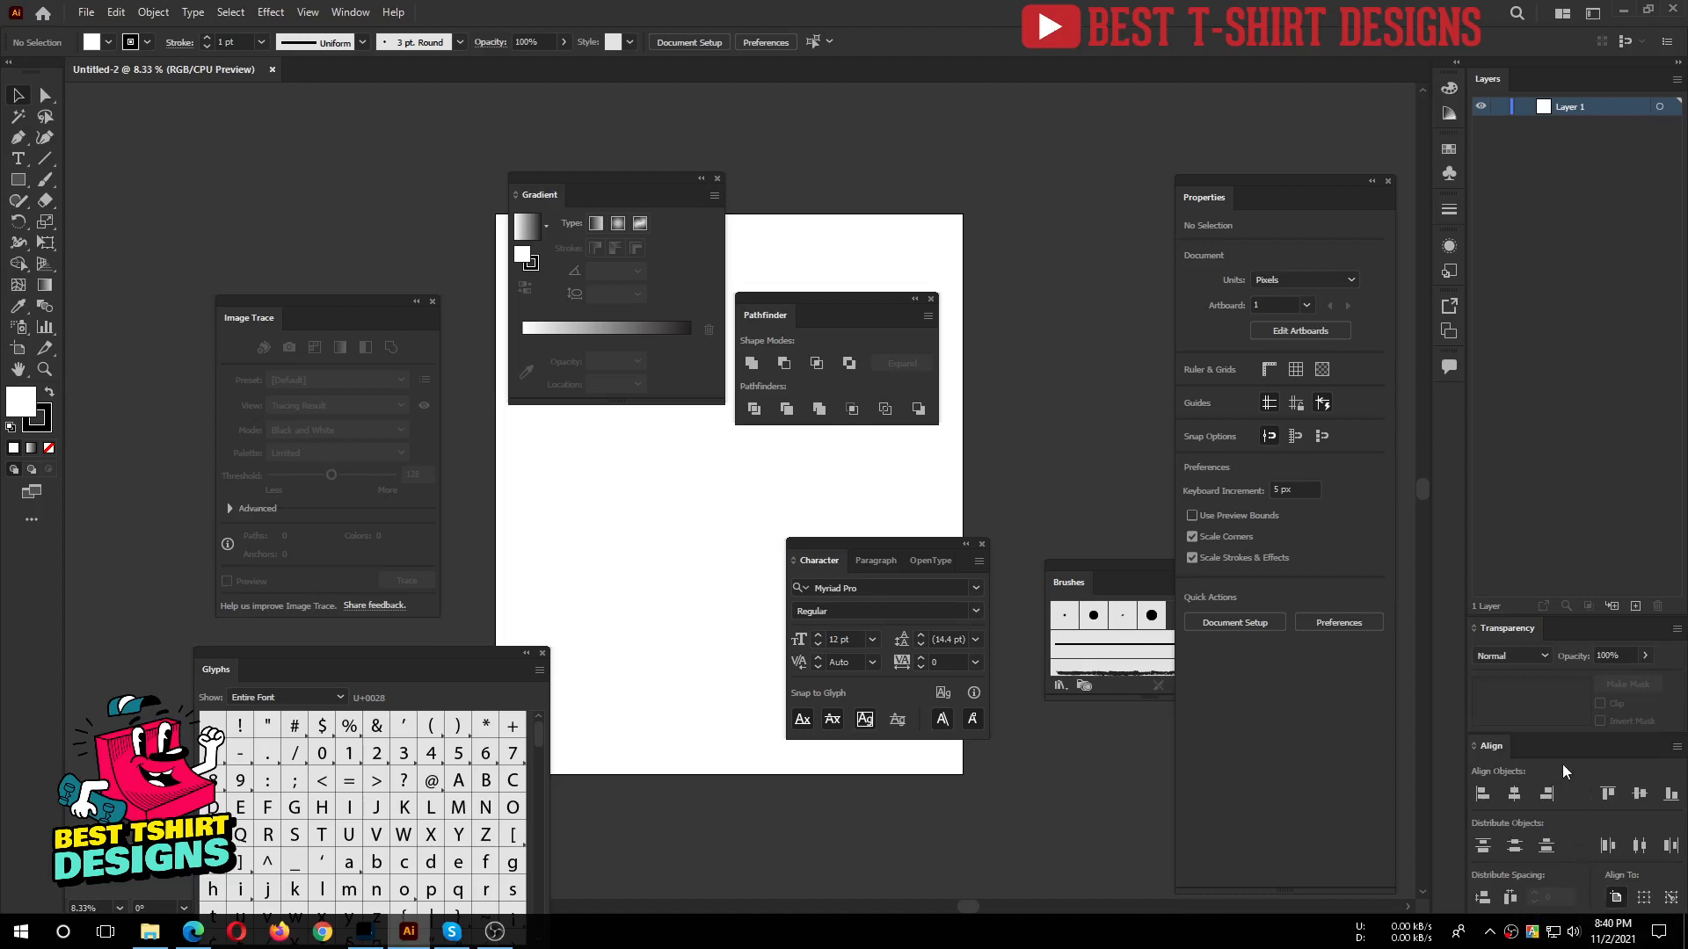
Dock the Pathfinder panel below the Align panel.
left_click(927, 317)
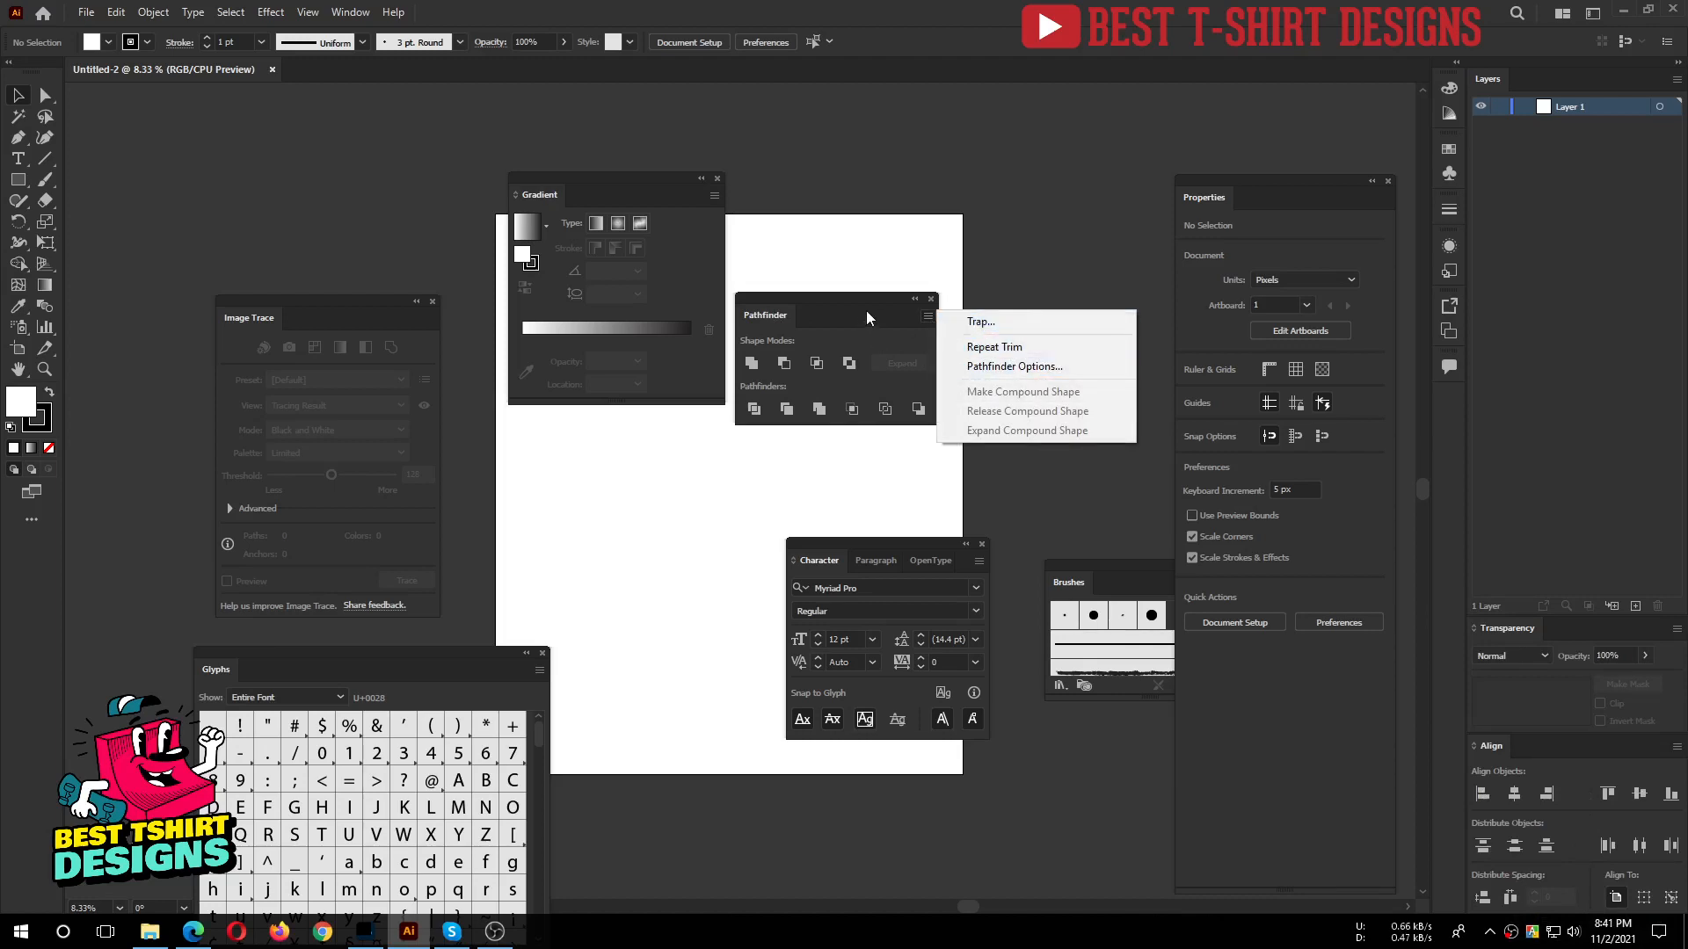
left_click(753, 319)
left_click_drag(756, 313, 1575, 859)
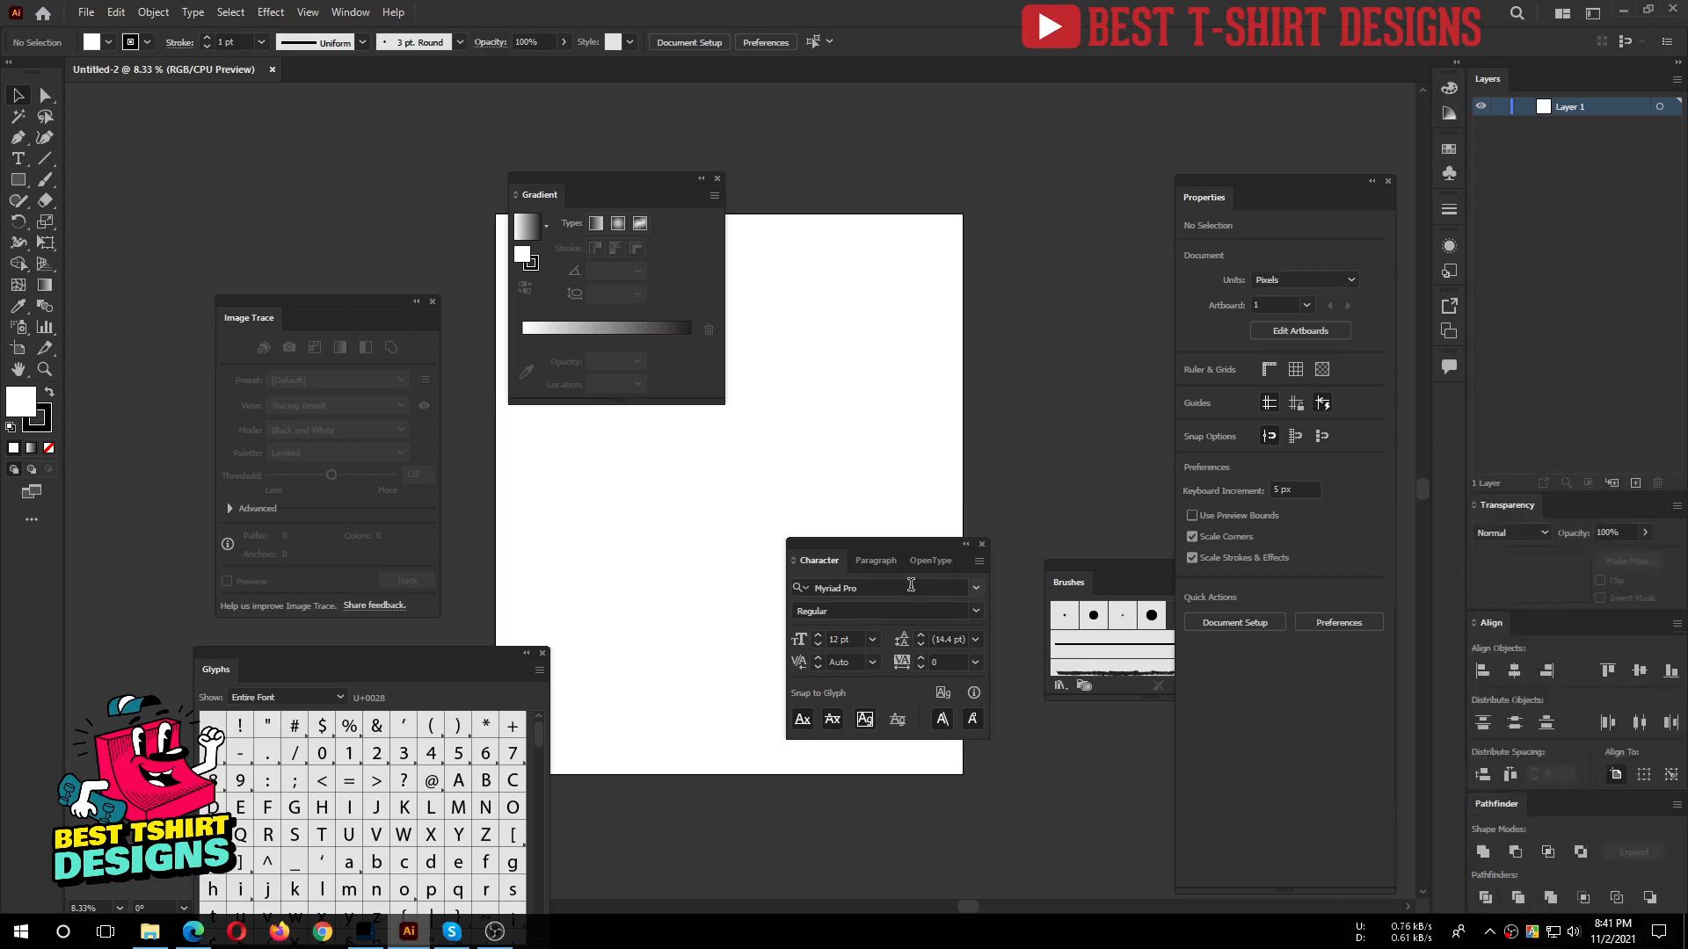
Separate the Character panel from its group, close the remaining Paragraph and OpenType group, and place Character over the artboard.
left_click(977, 560)
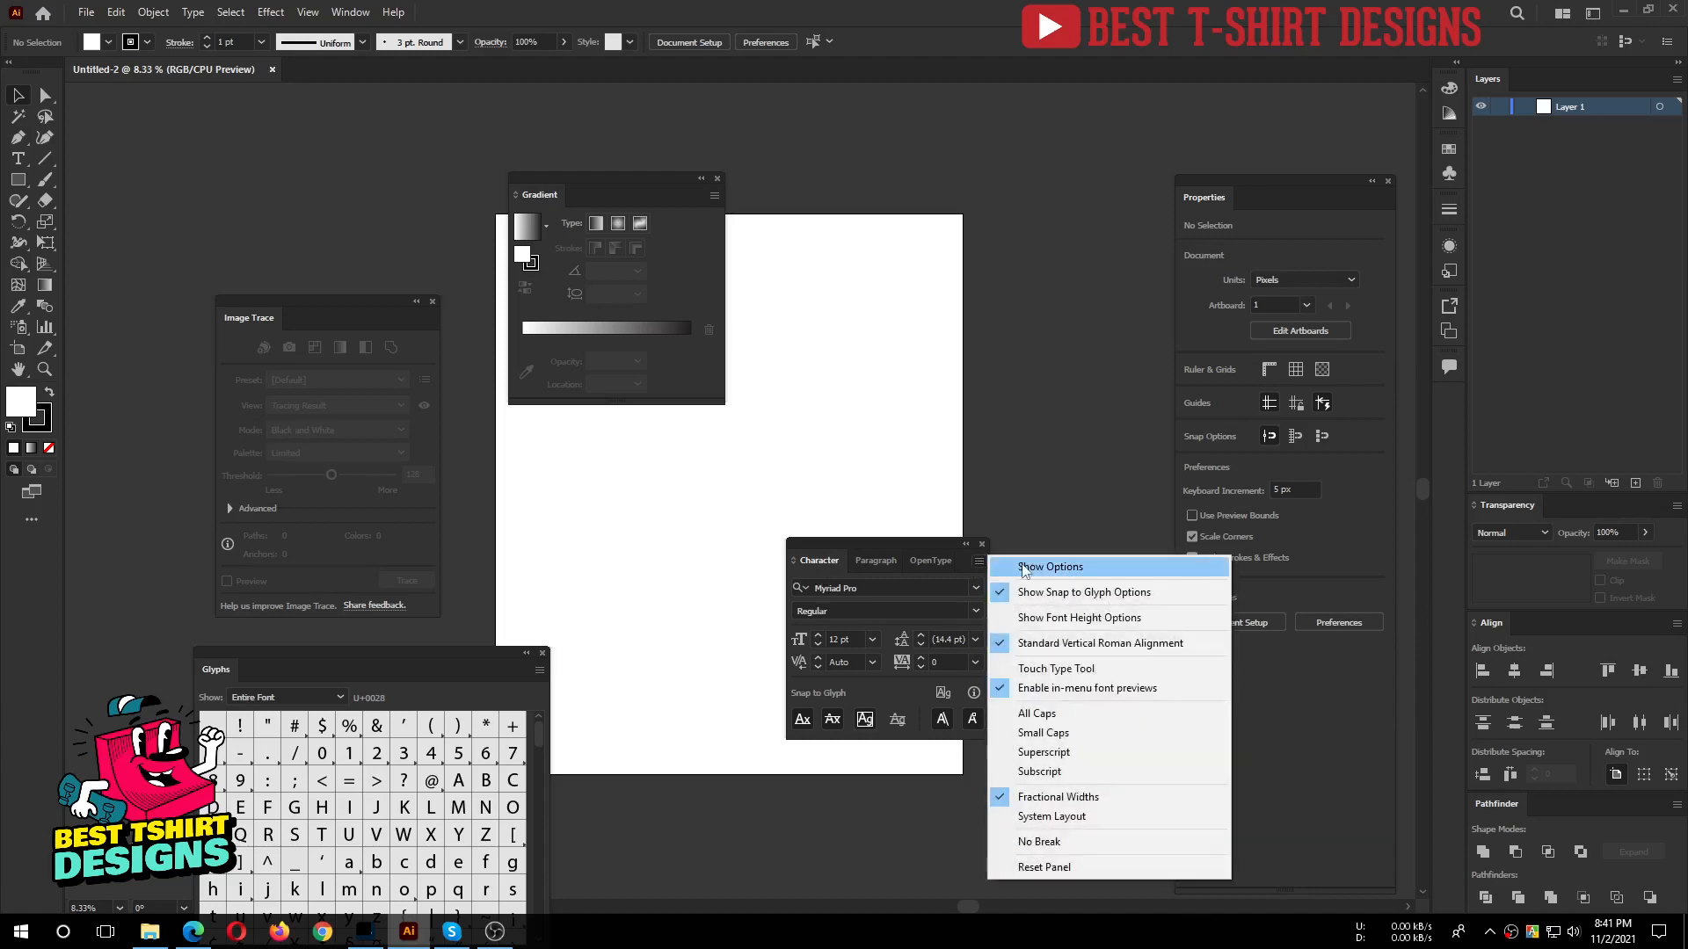
left_click(835, 564)
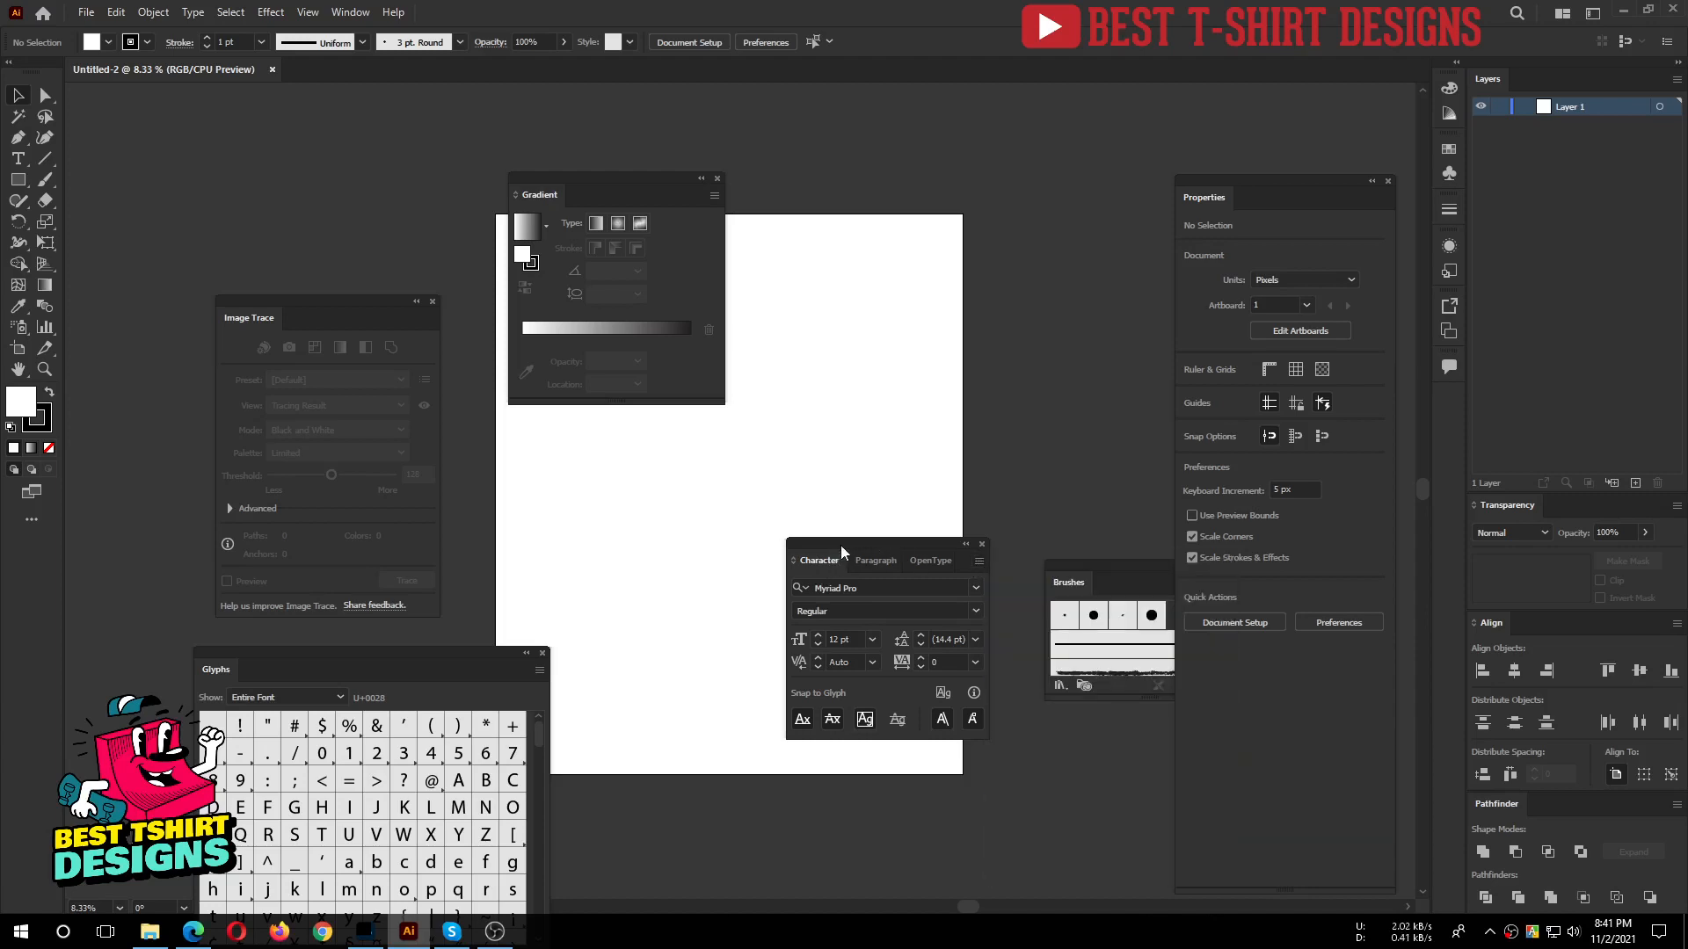
left_click_drag(837, 558, 772, 499)
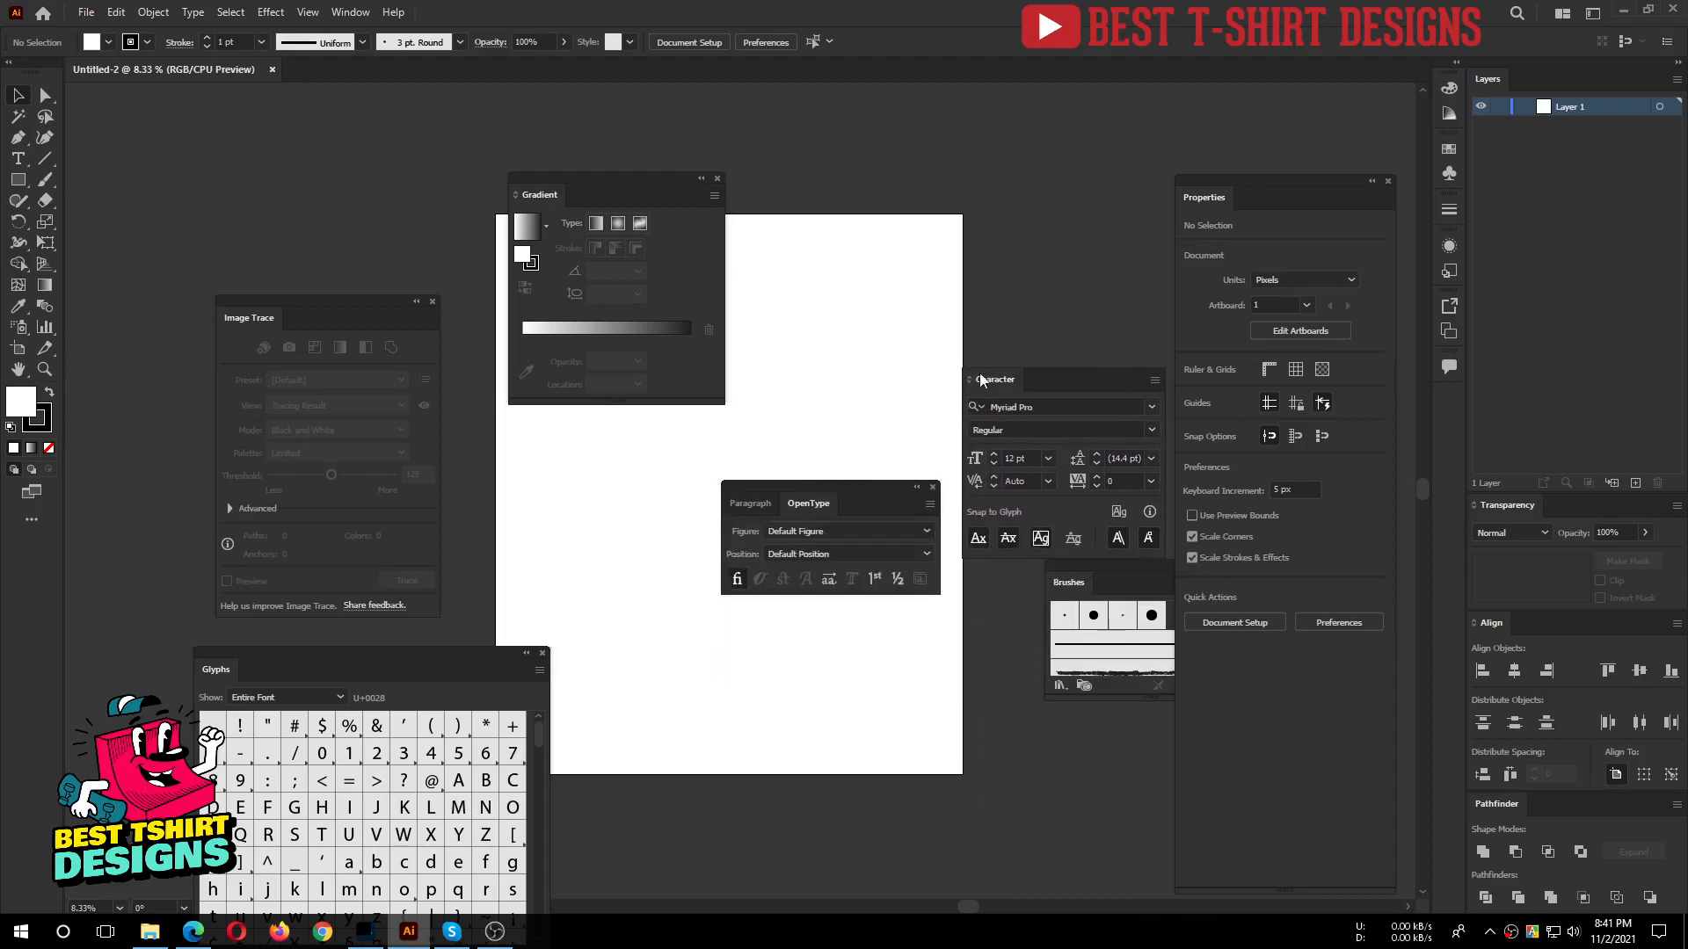
left_click(933, 487)
left_click_drag(1068, 367, 895, 364)
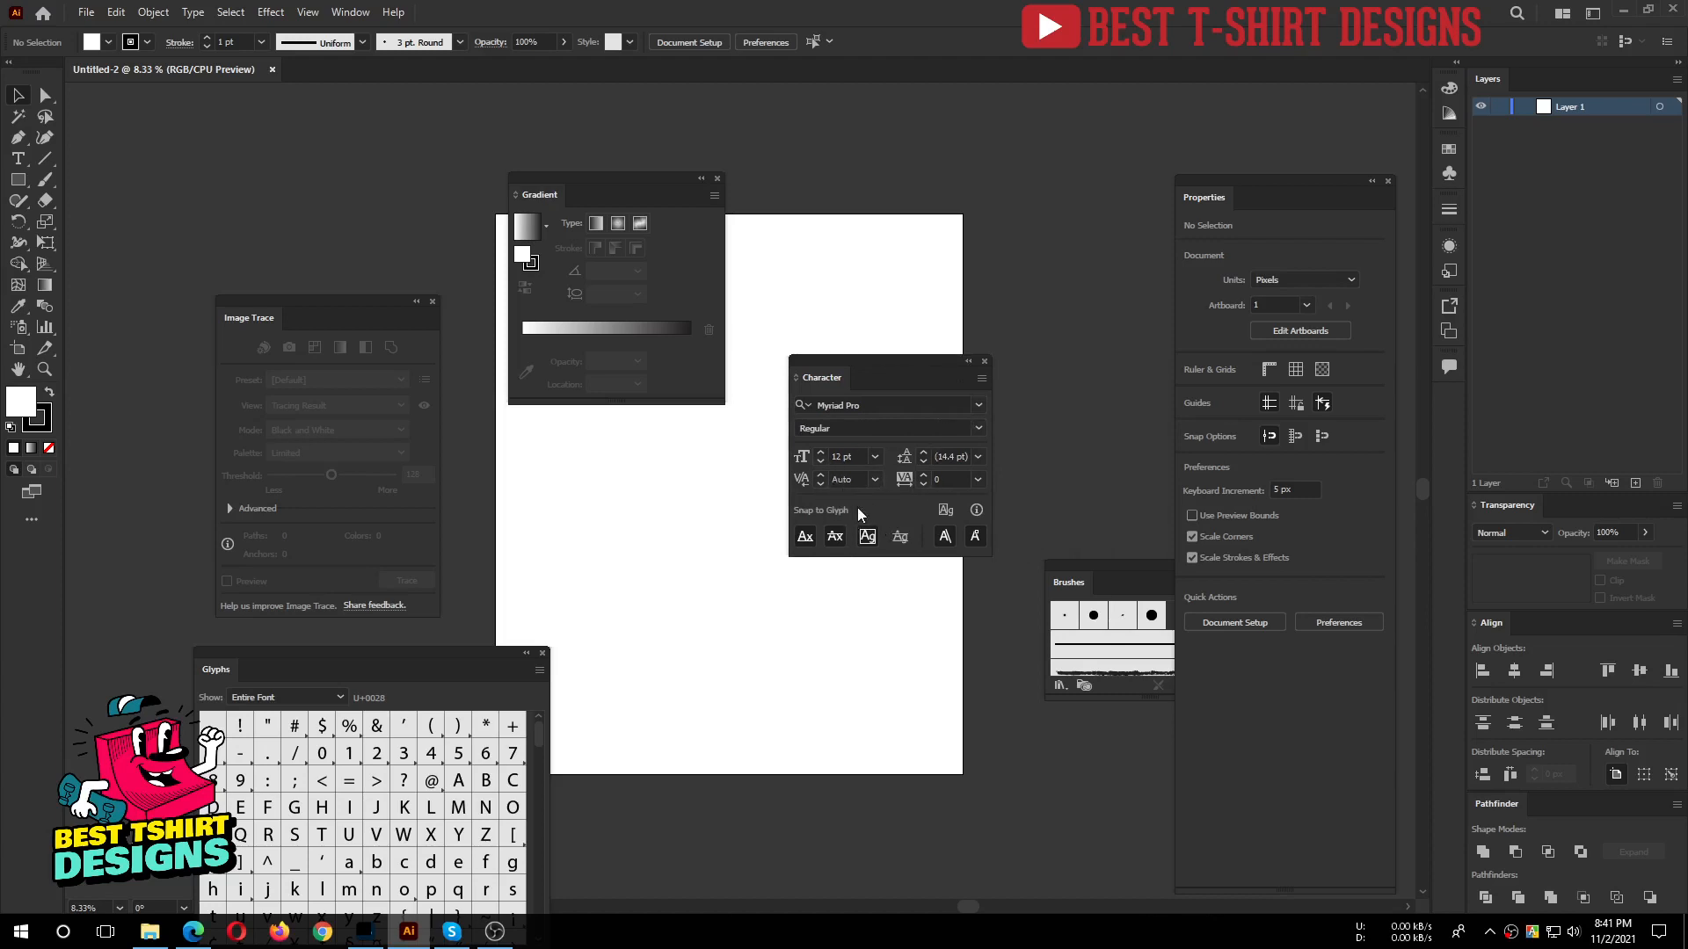
Show the Character panel's full options and dock it between Transparency and Align.
left_click(981, 378)
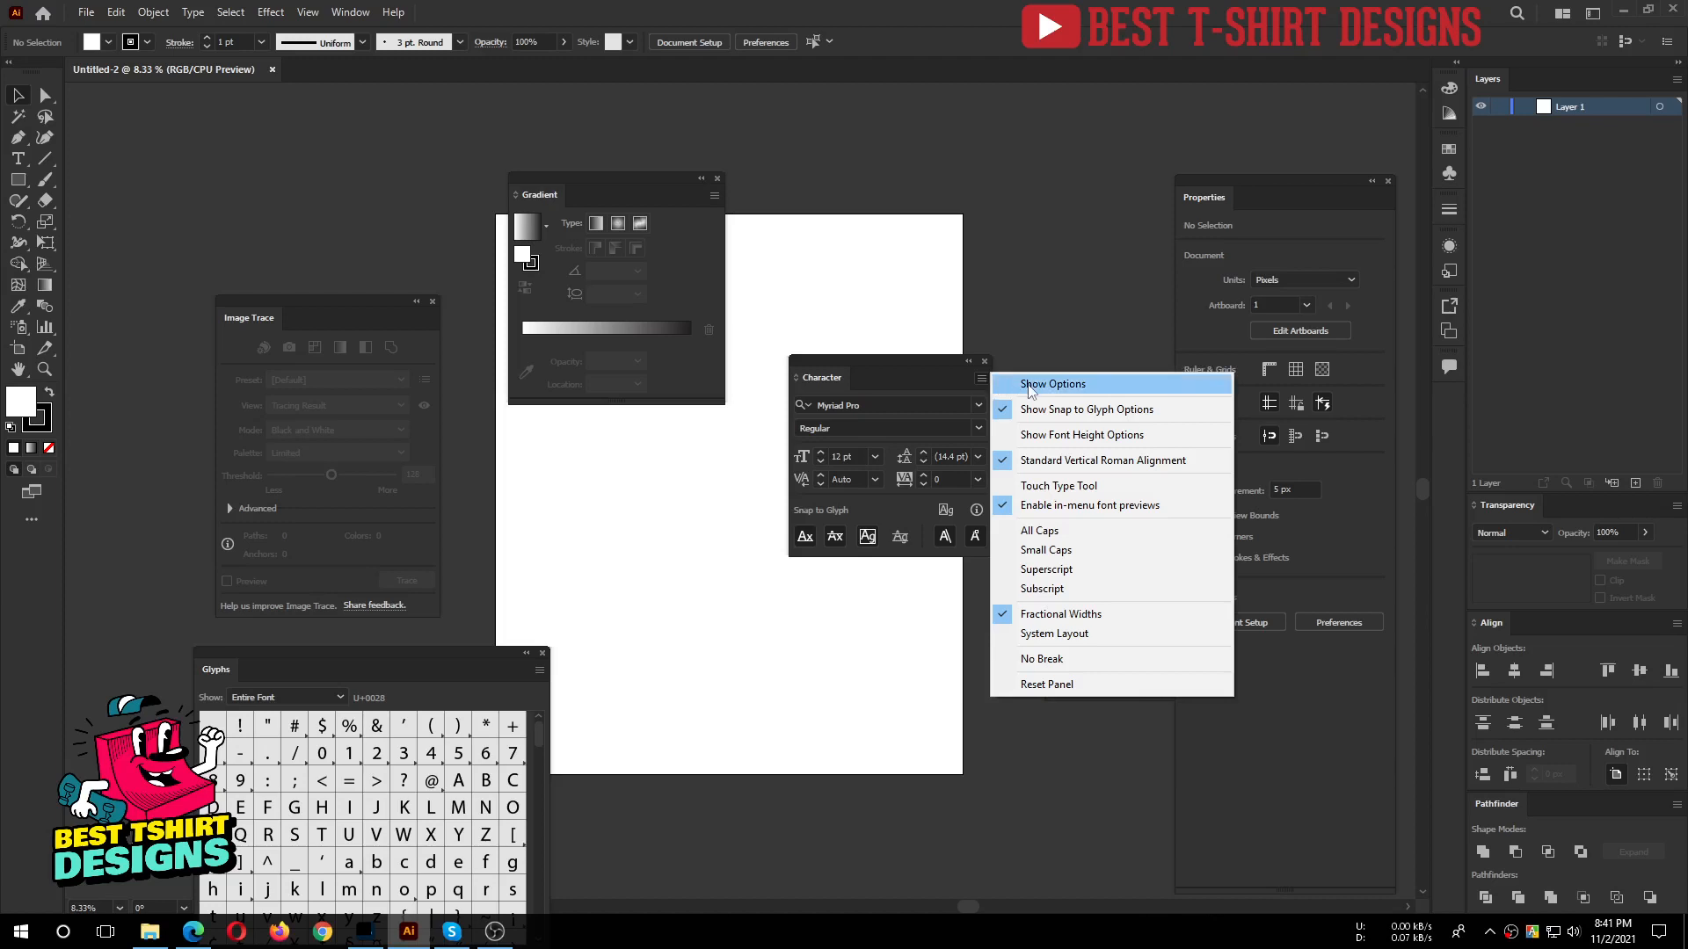
left_click(1030, 385)
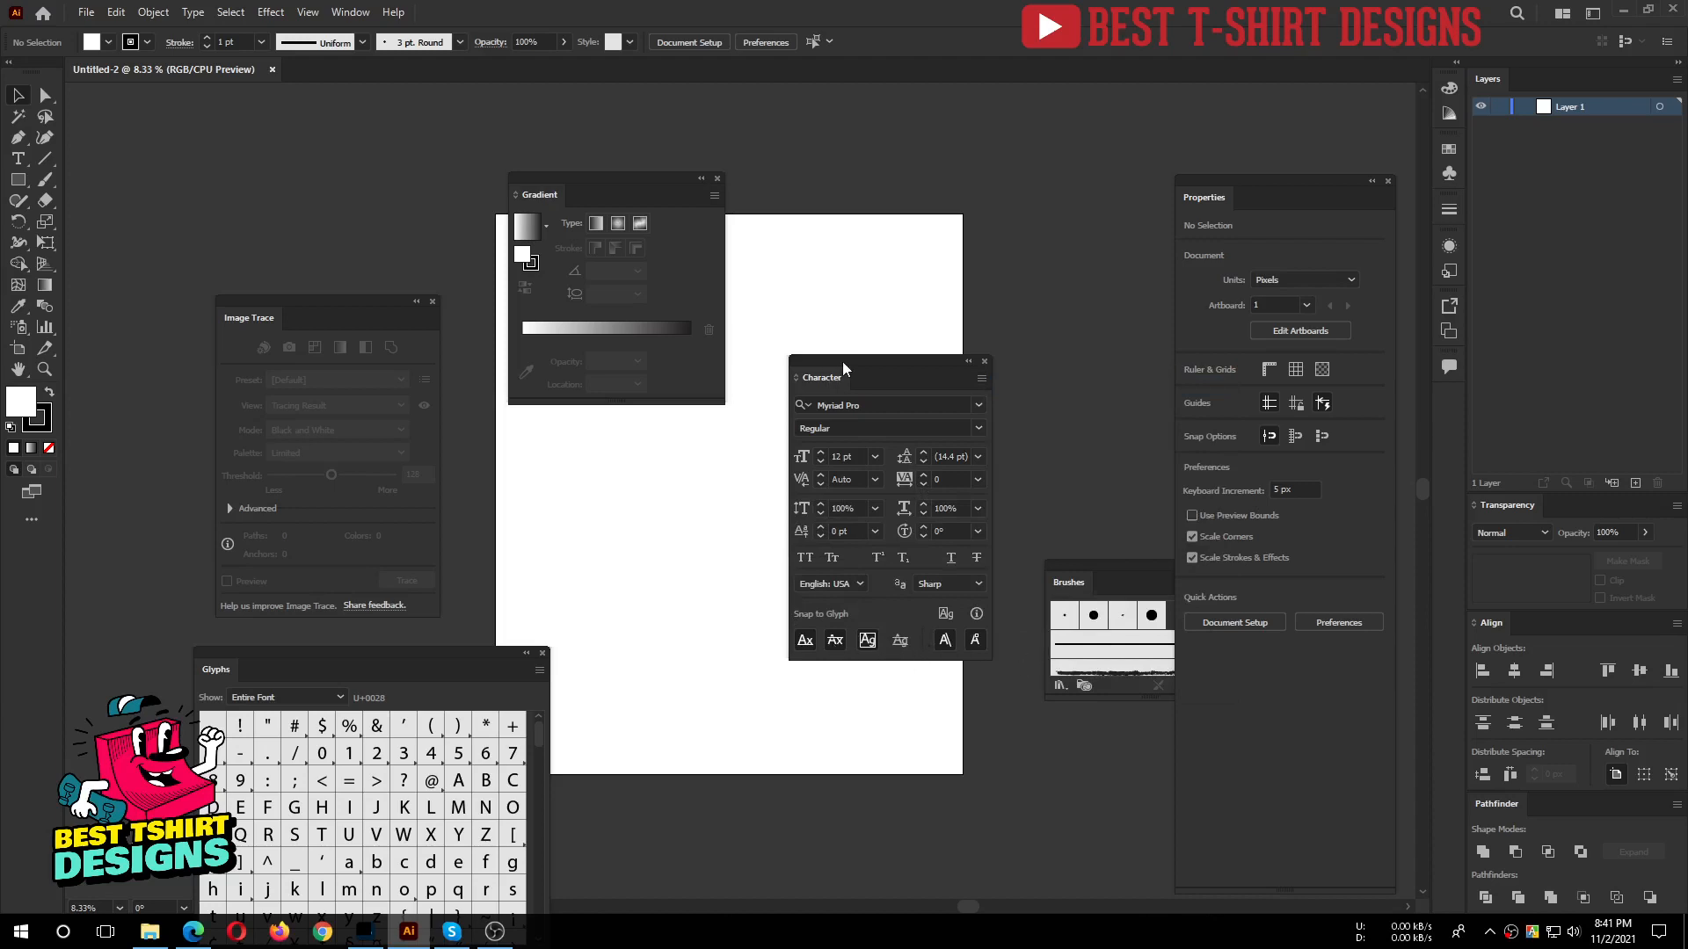
left_click_drag(826, 377, 1549, 611)
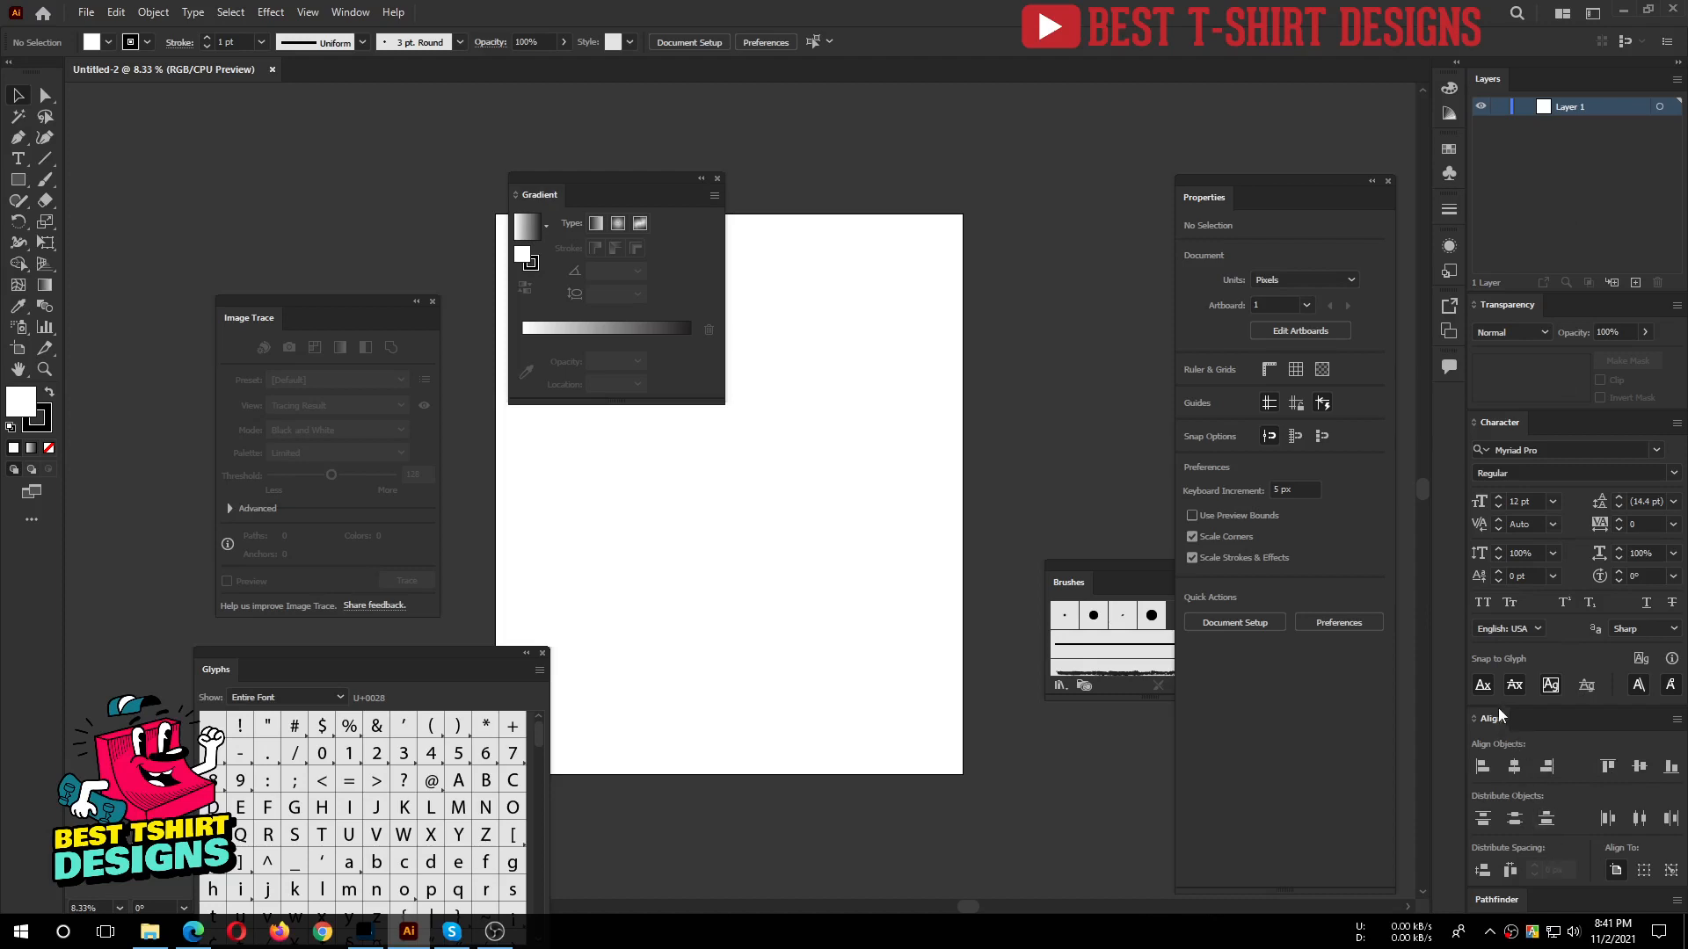
Float the Align panel onto the artboard so the docked Pathfinder can expand fully, and shift the Properties panel away from the dock.
left_click_drag(1497, 721, 1011, 727)
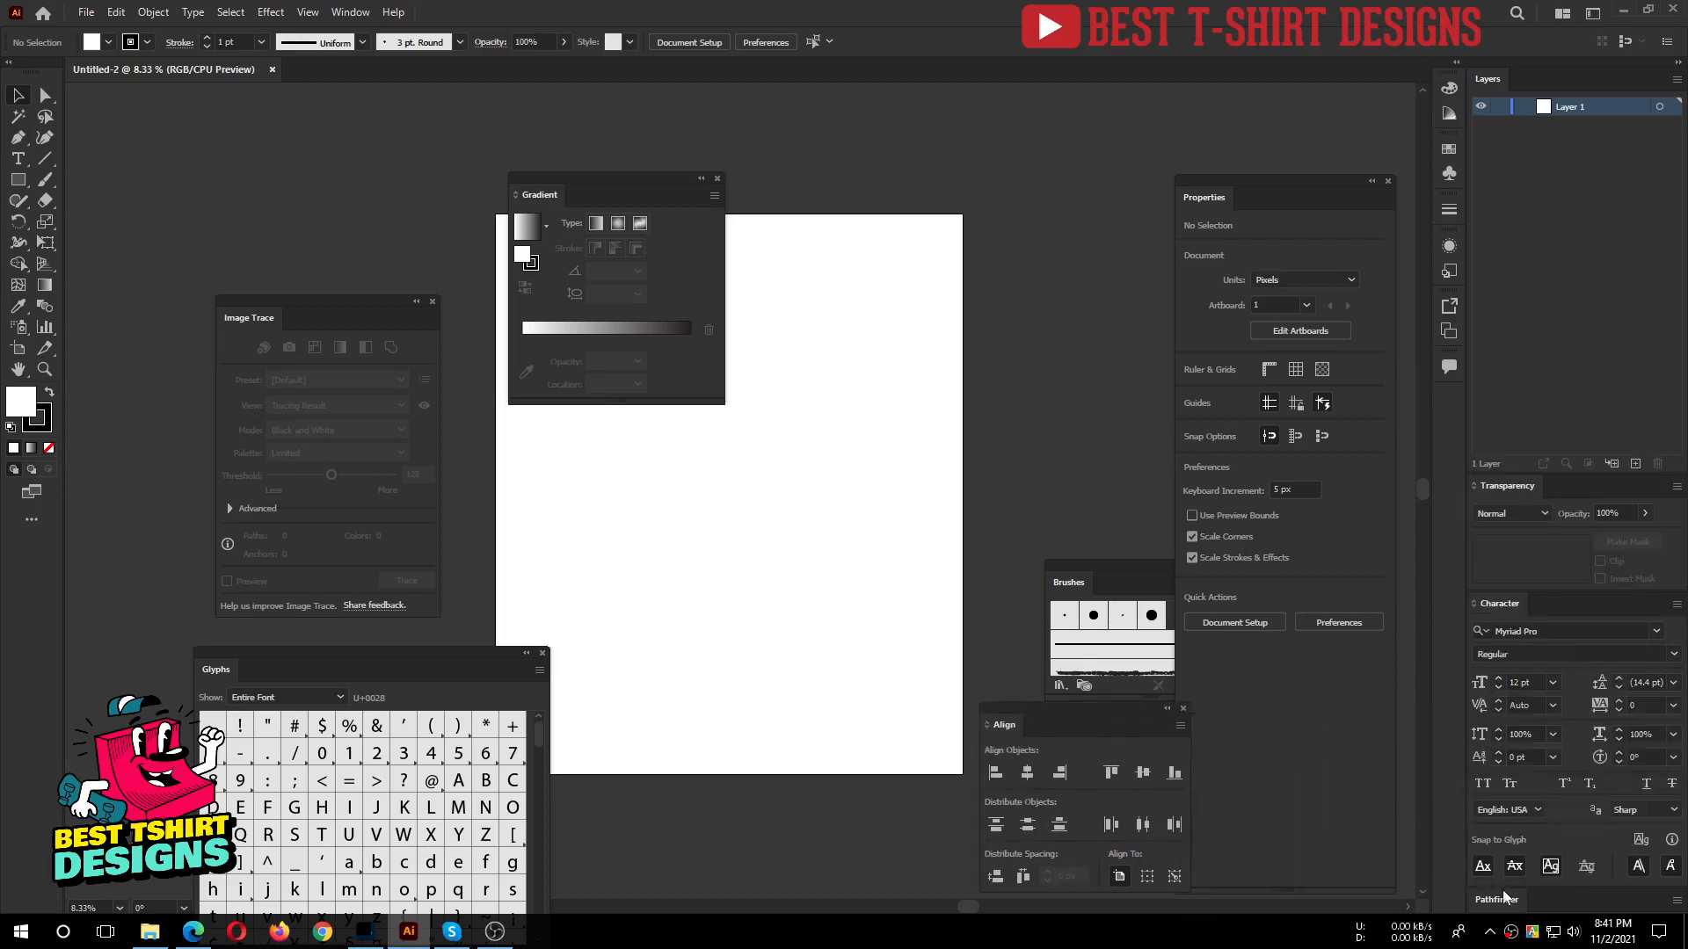
left_click_drag(1505, 905, 1584, 908)
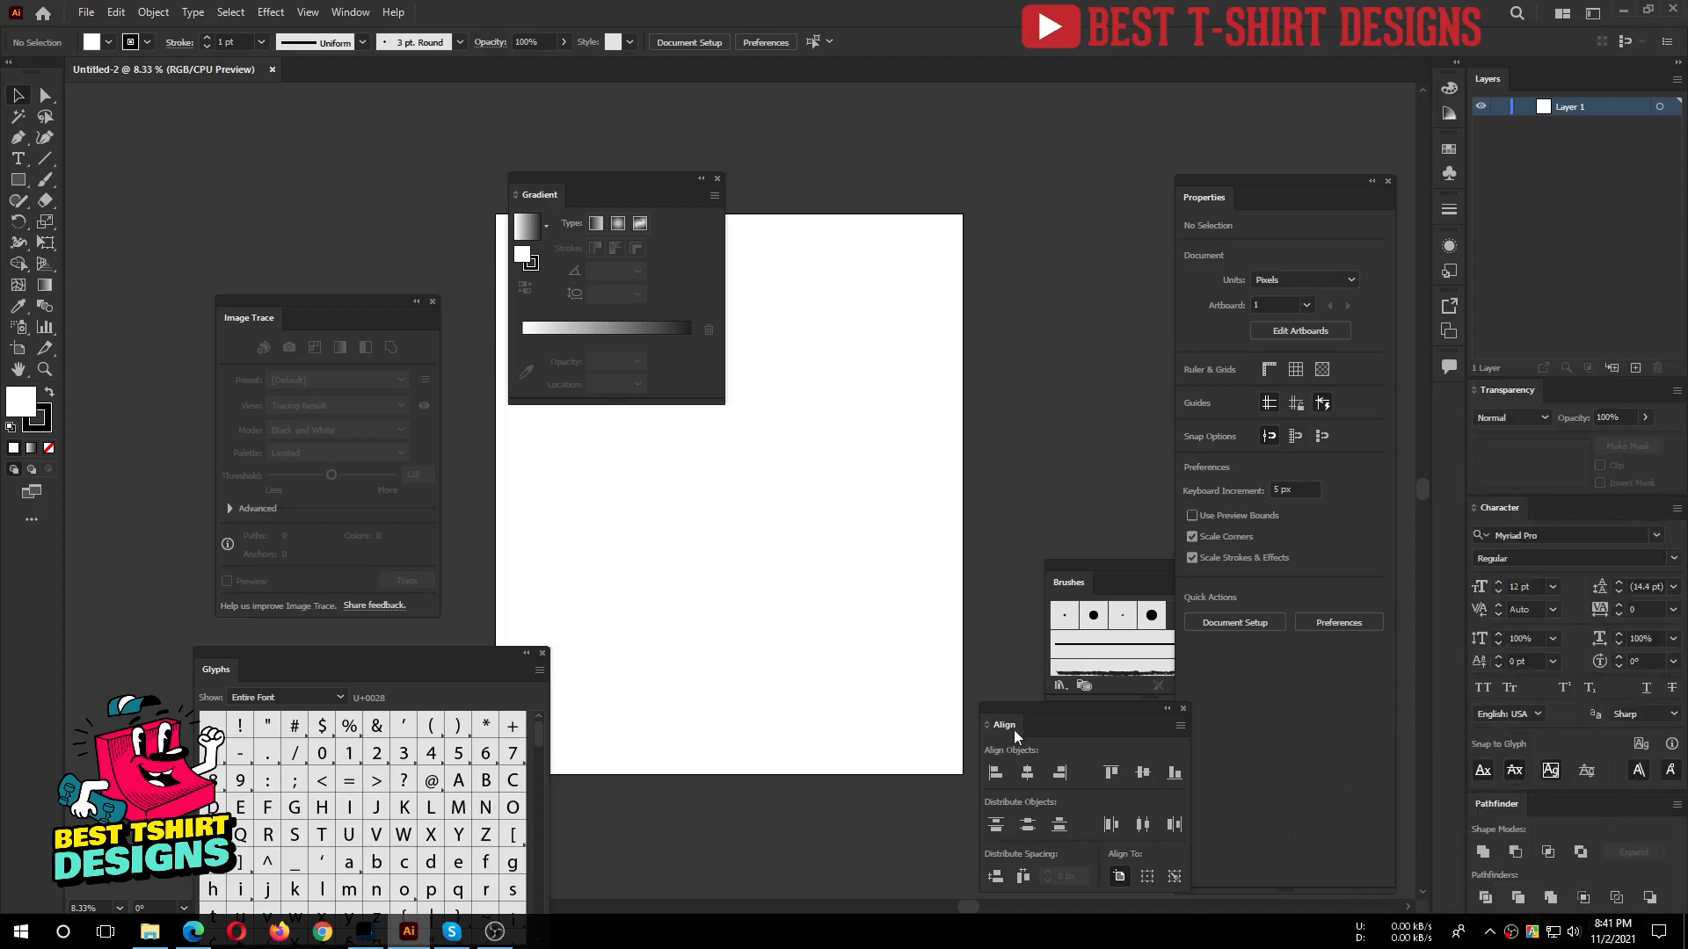
left_click_drag(1014, 730, 761, 580)
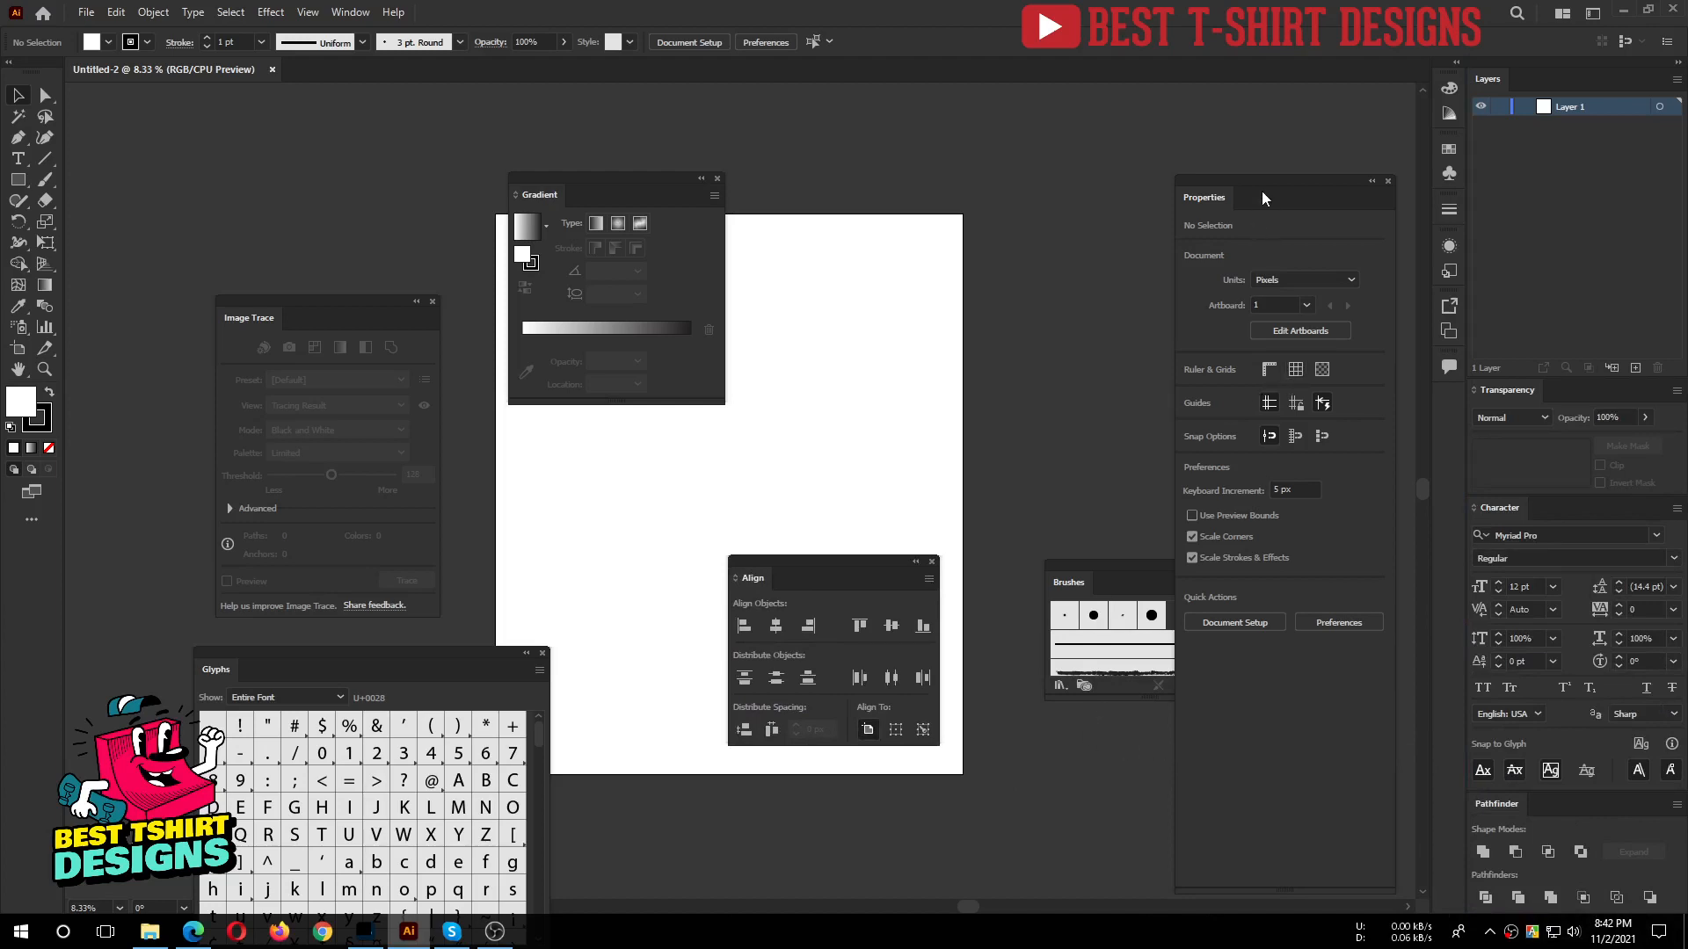
left_click_drag(1263, 197, 1020, 203)
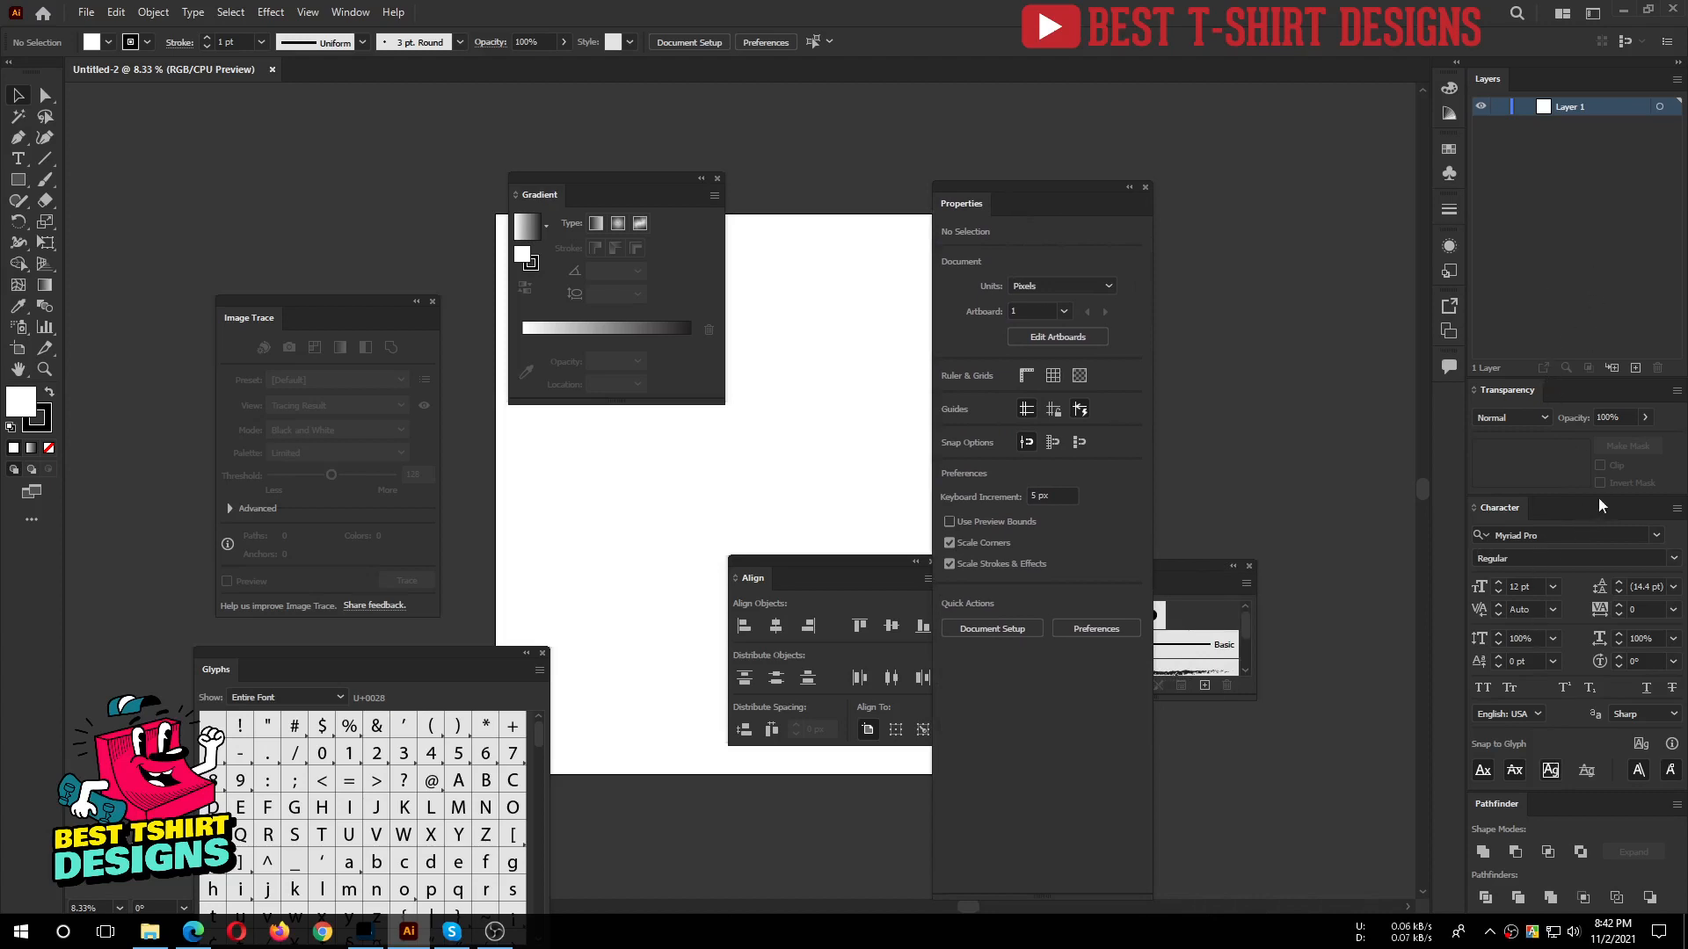
Remove the Color and Color Guide group and the Stroke panel from the collapsed icon dock by floating and closing them.
left_click(1456, 92)
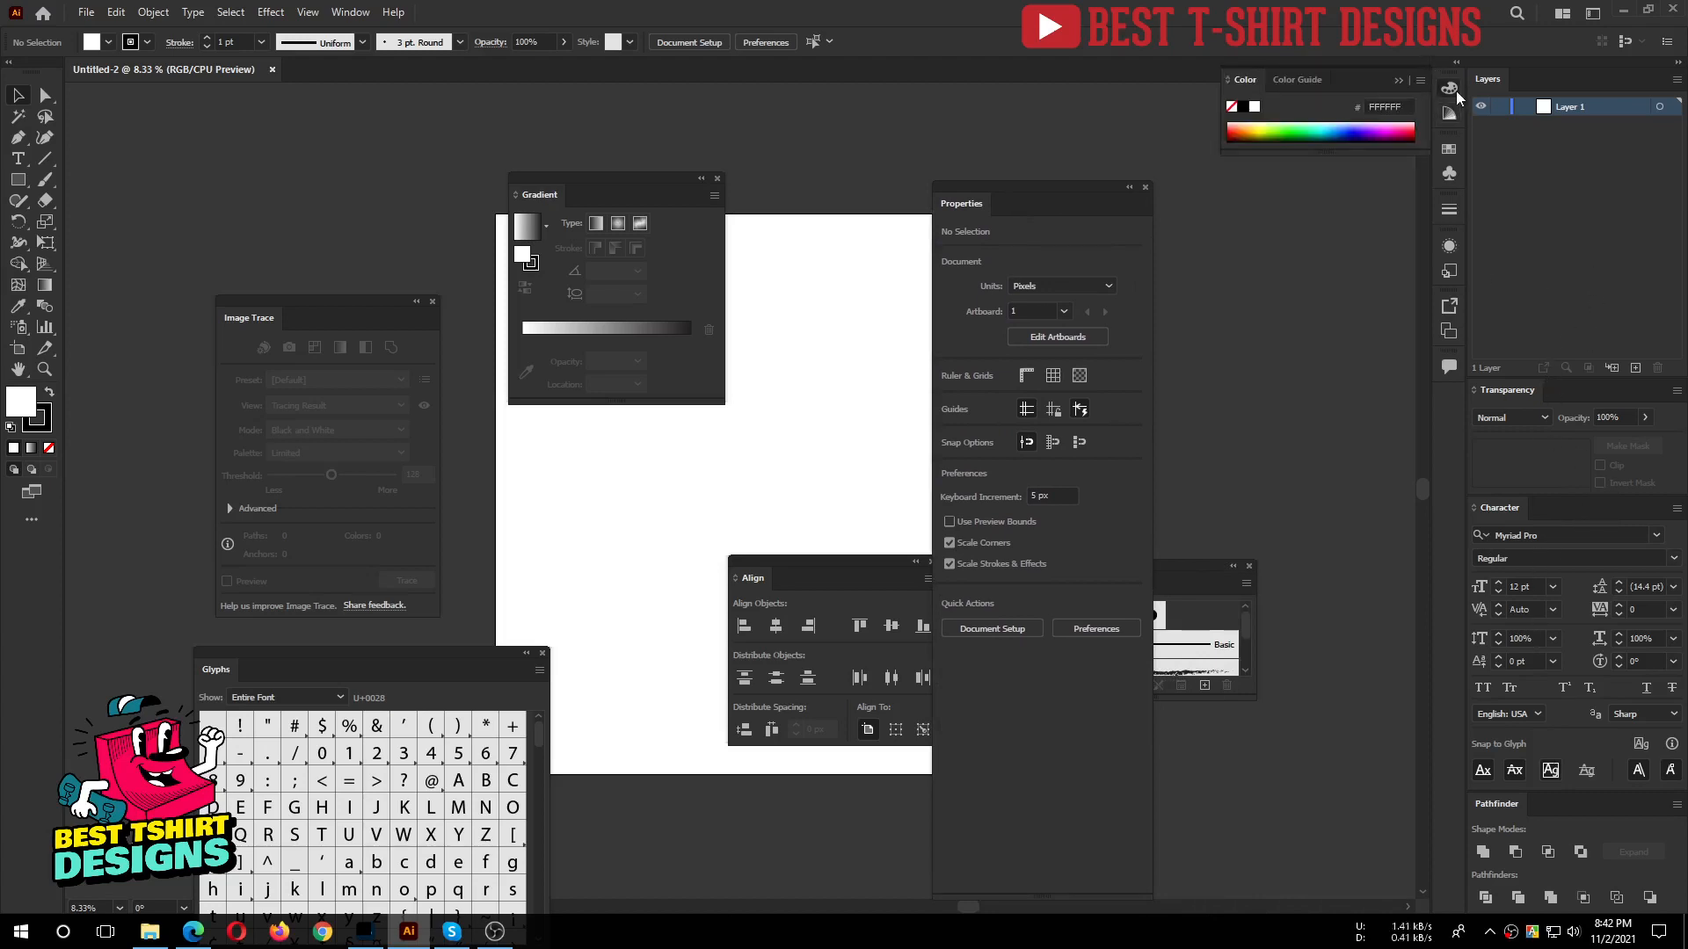
left_click(1449, 112)
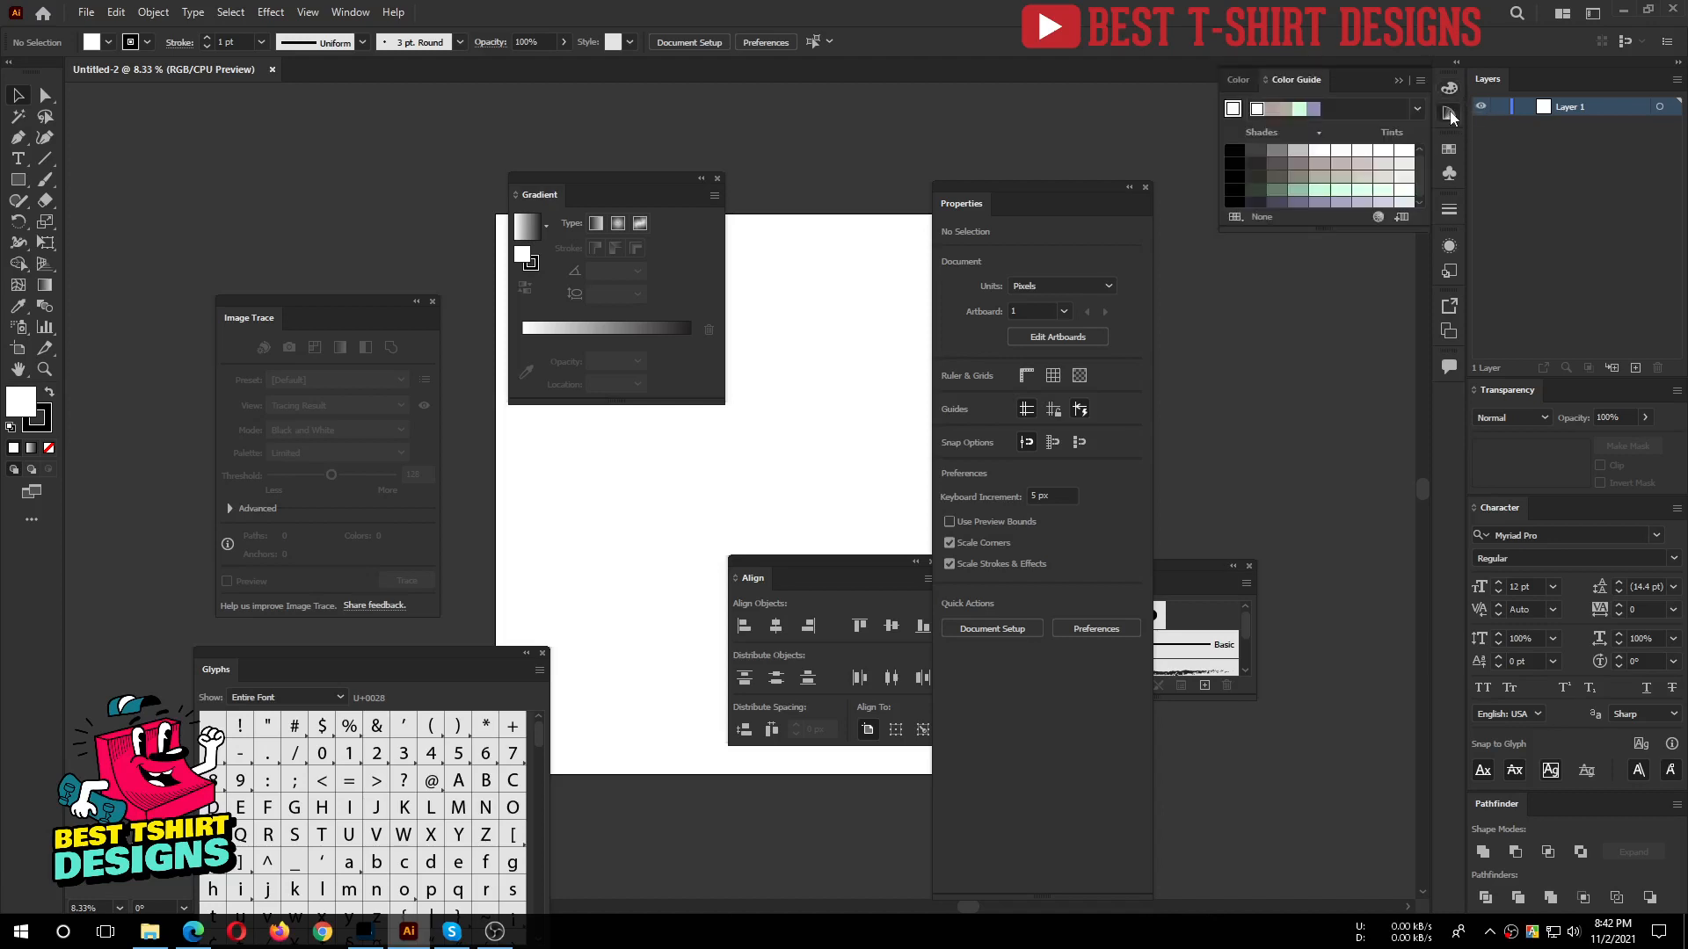
left_click_drag(1351, 76, 1271, 136)
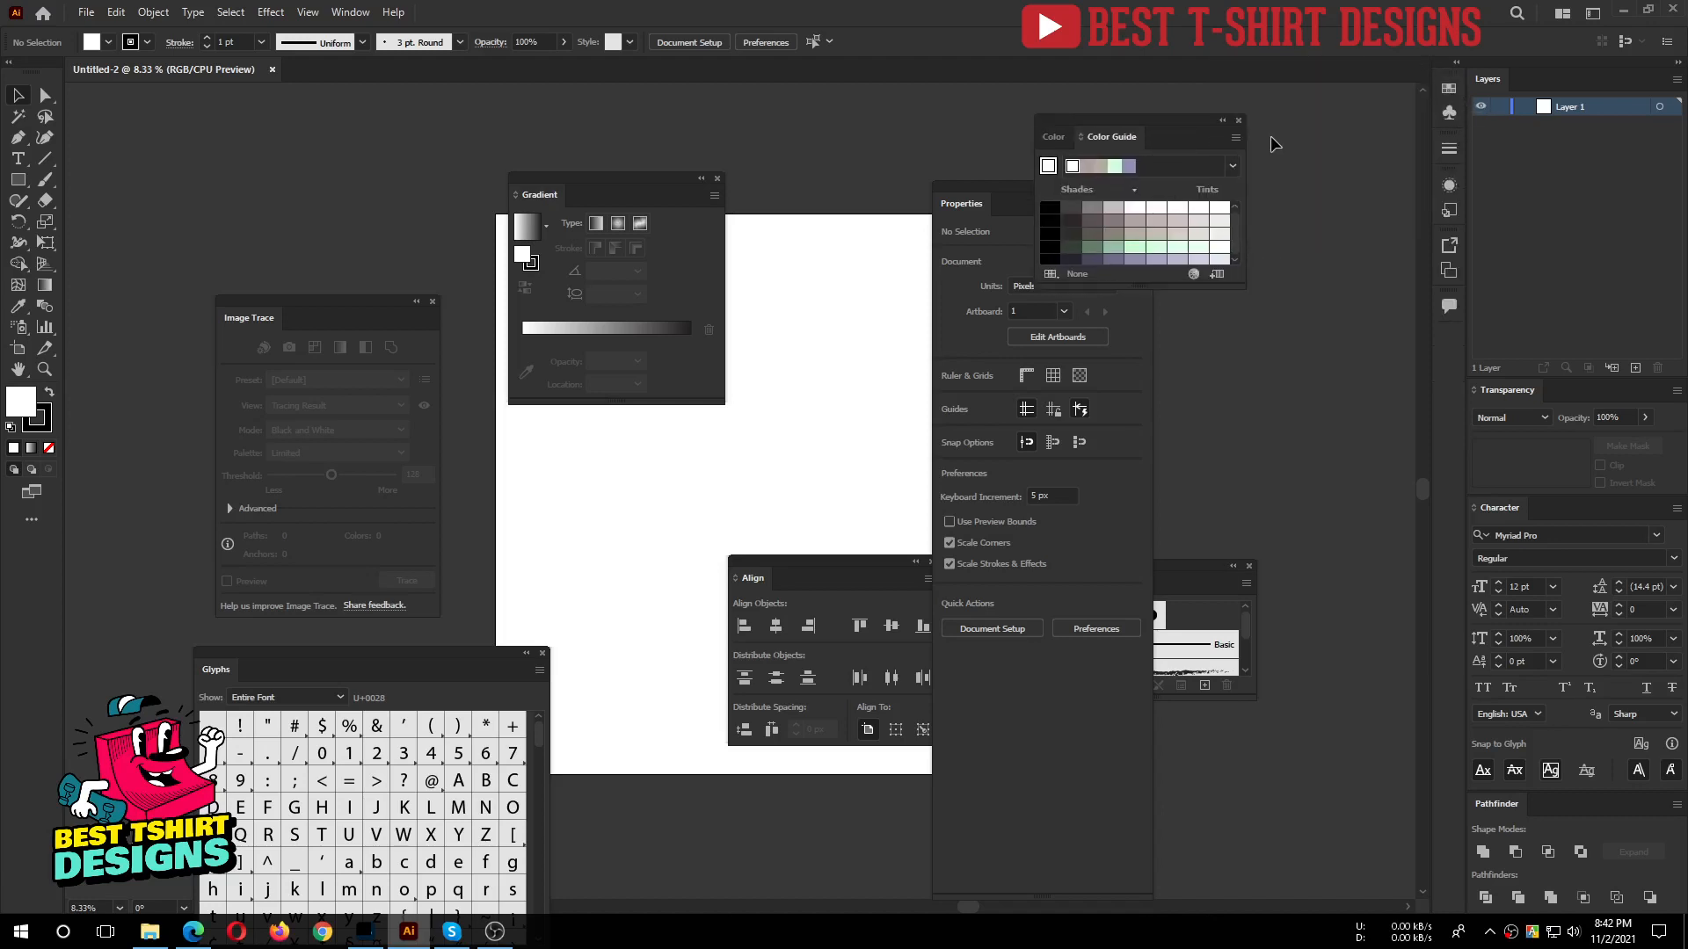
left_click(1240, 120)
left_click(1450, 149)
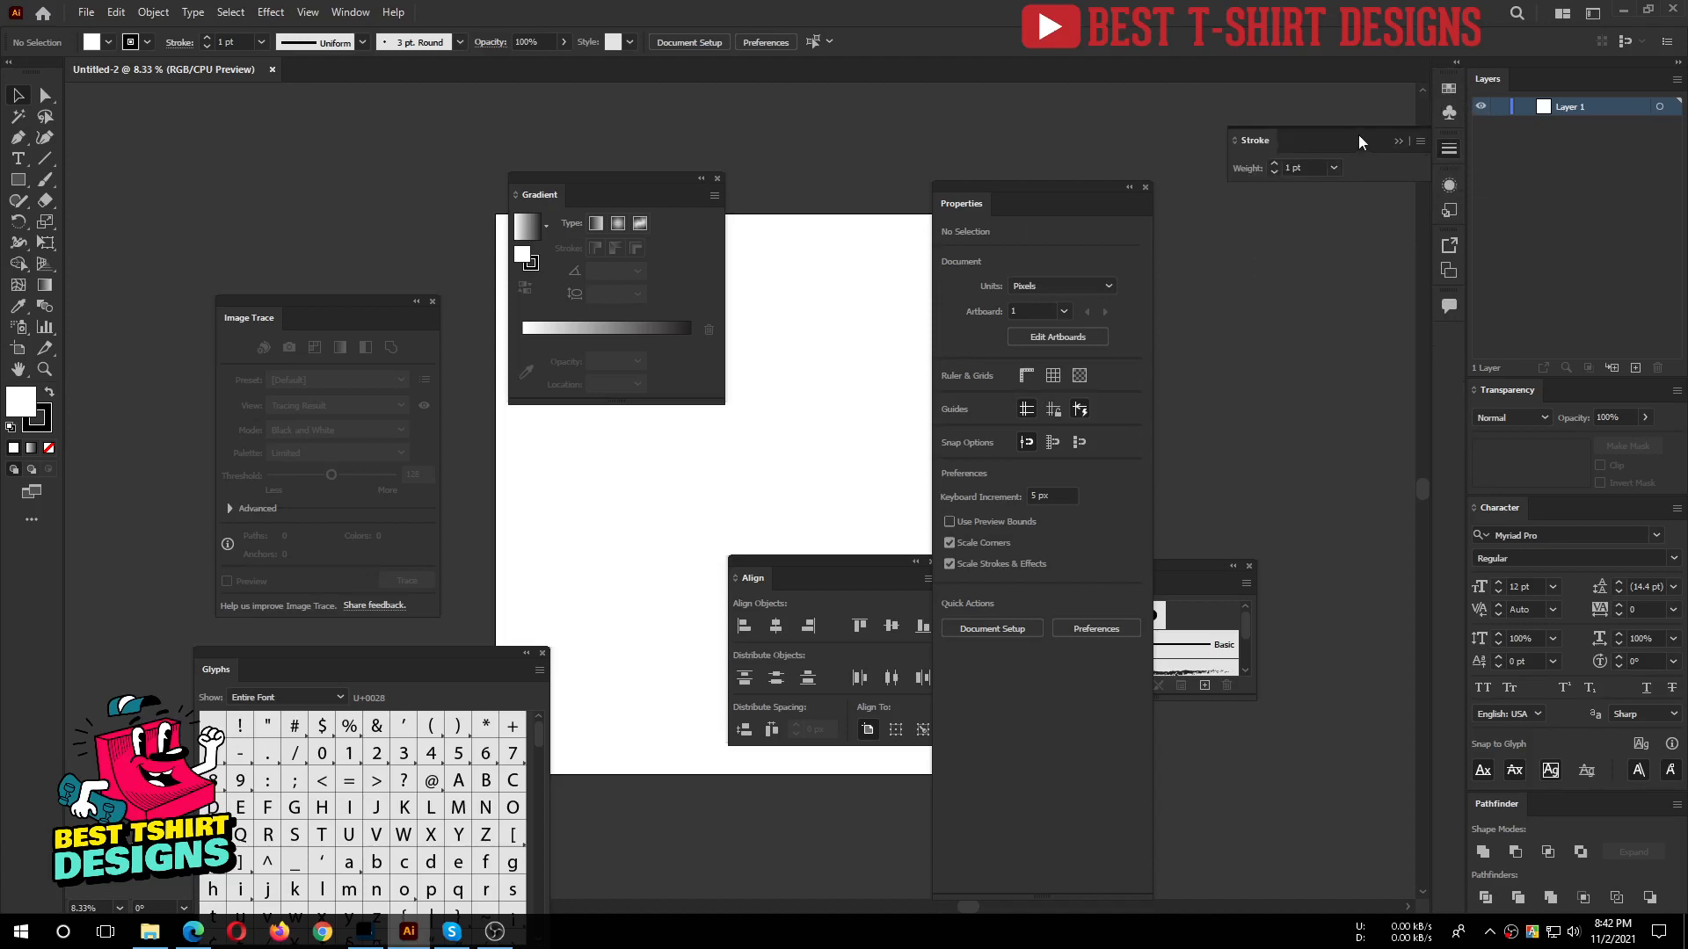
left_click_drag(1358, 141, 1192, 137)
left_click(1248, 123)
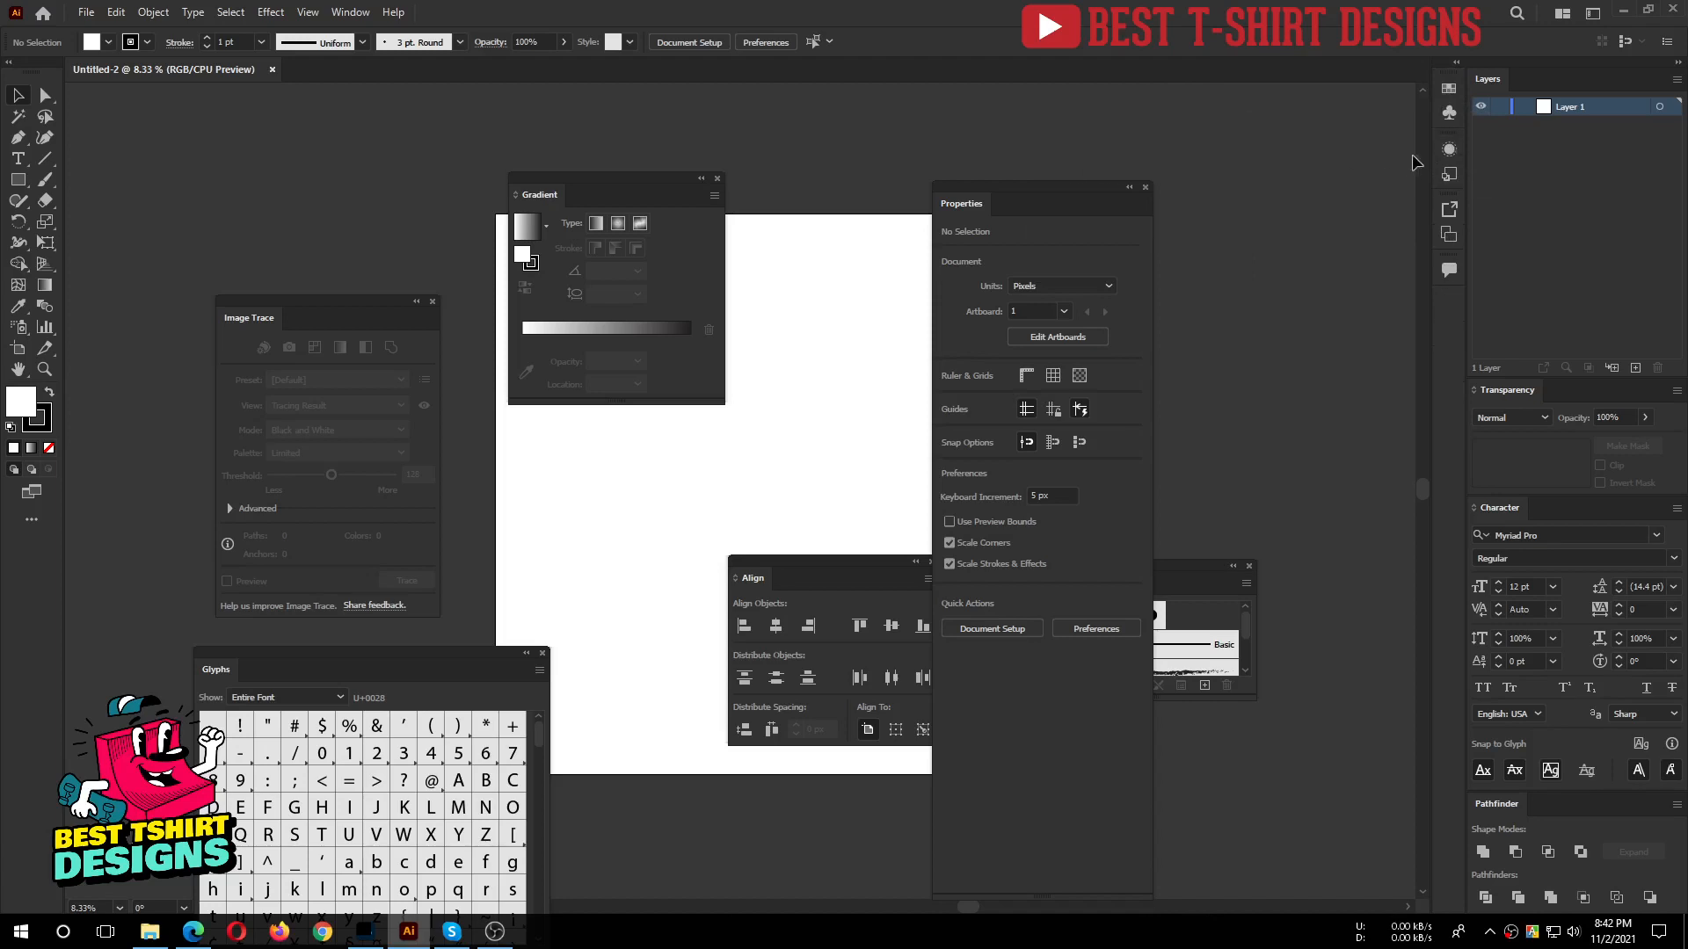
Separate Graphic Styles from the Appearance group and close it, leaving Appearance collapsed in the icon dock.
left_click(1449, 149)
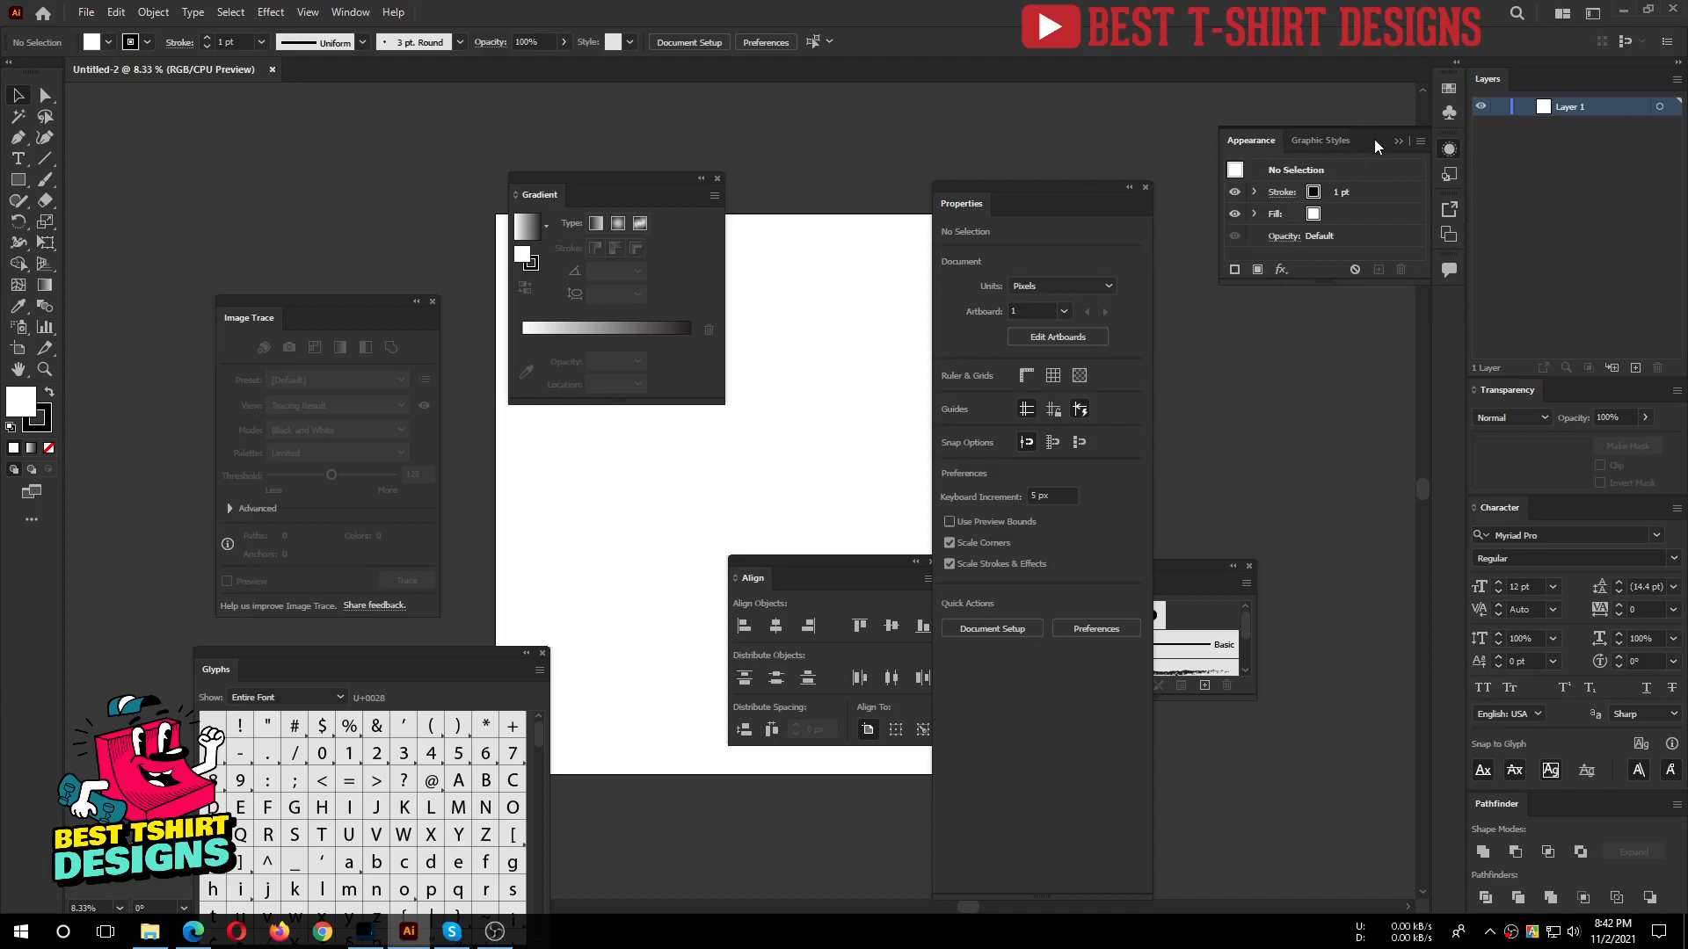
left_click(1325, 142)
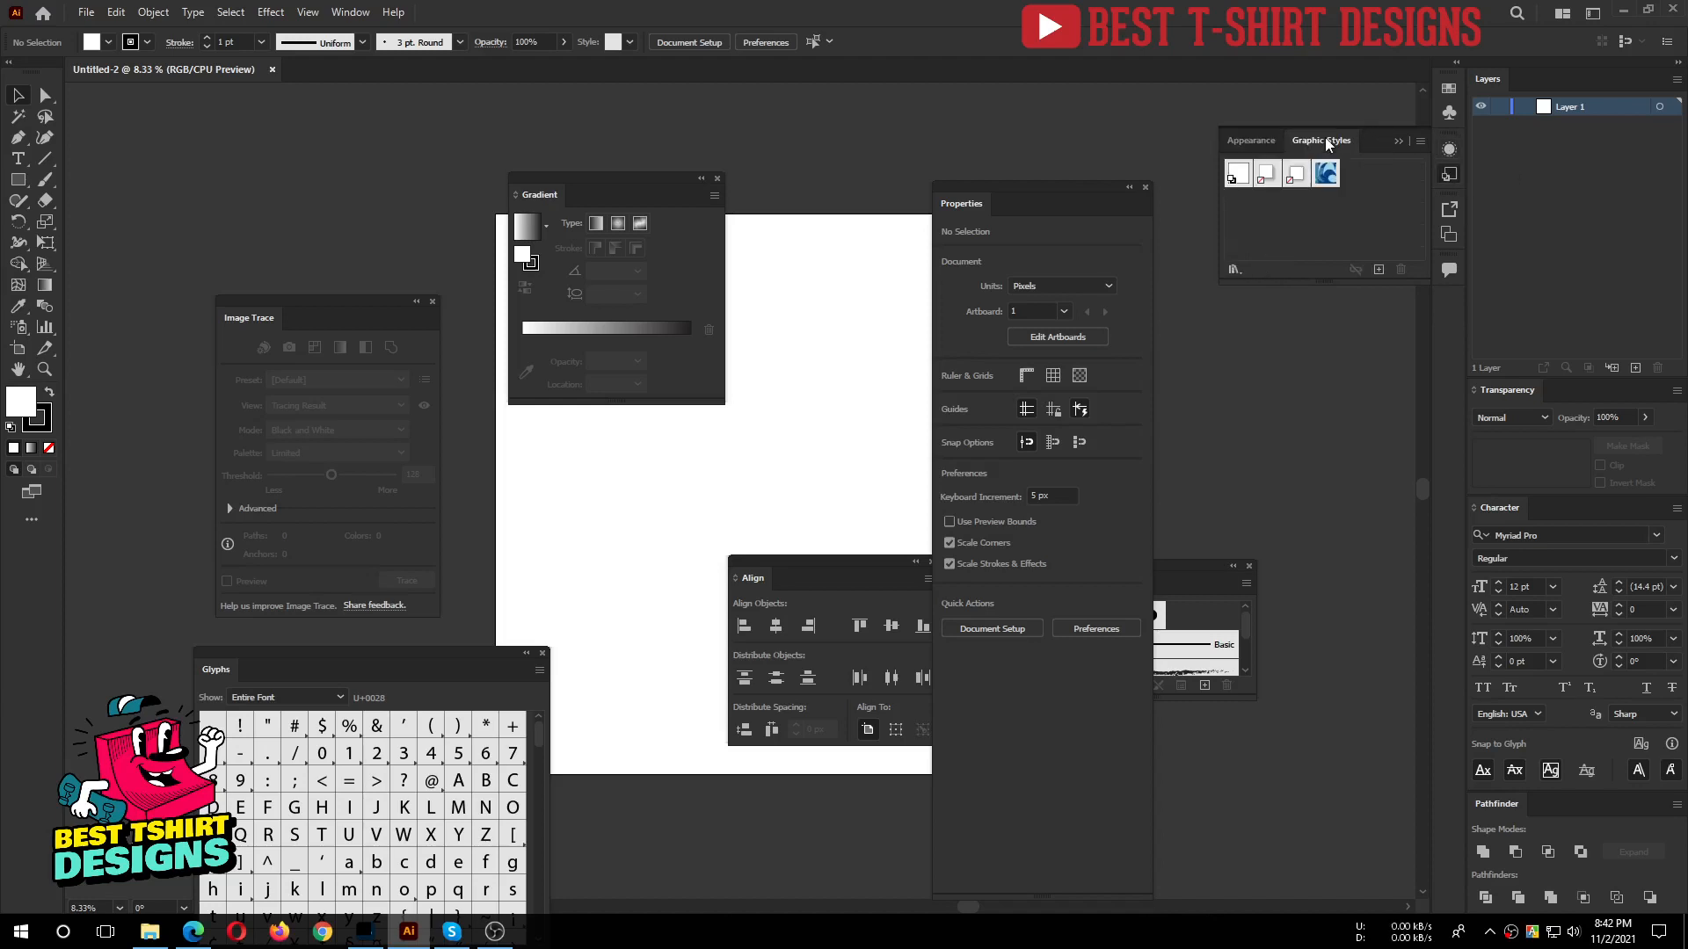
left_click_drag(1325, 138, 1236, 332)
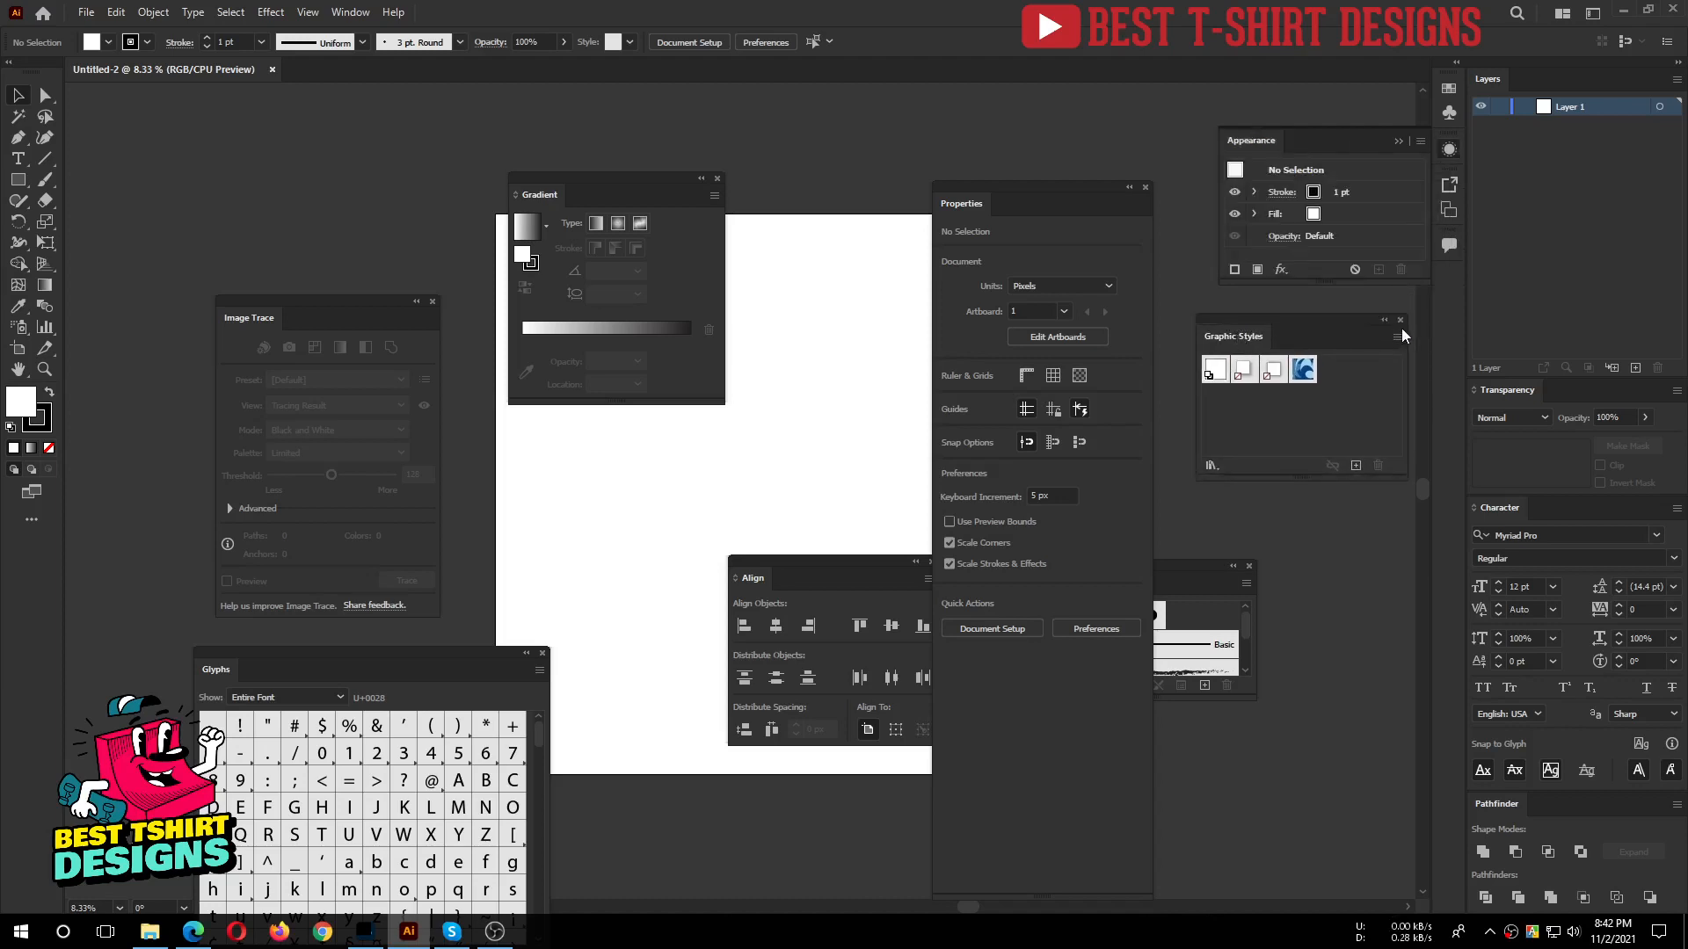
left_click(1400, 320)
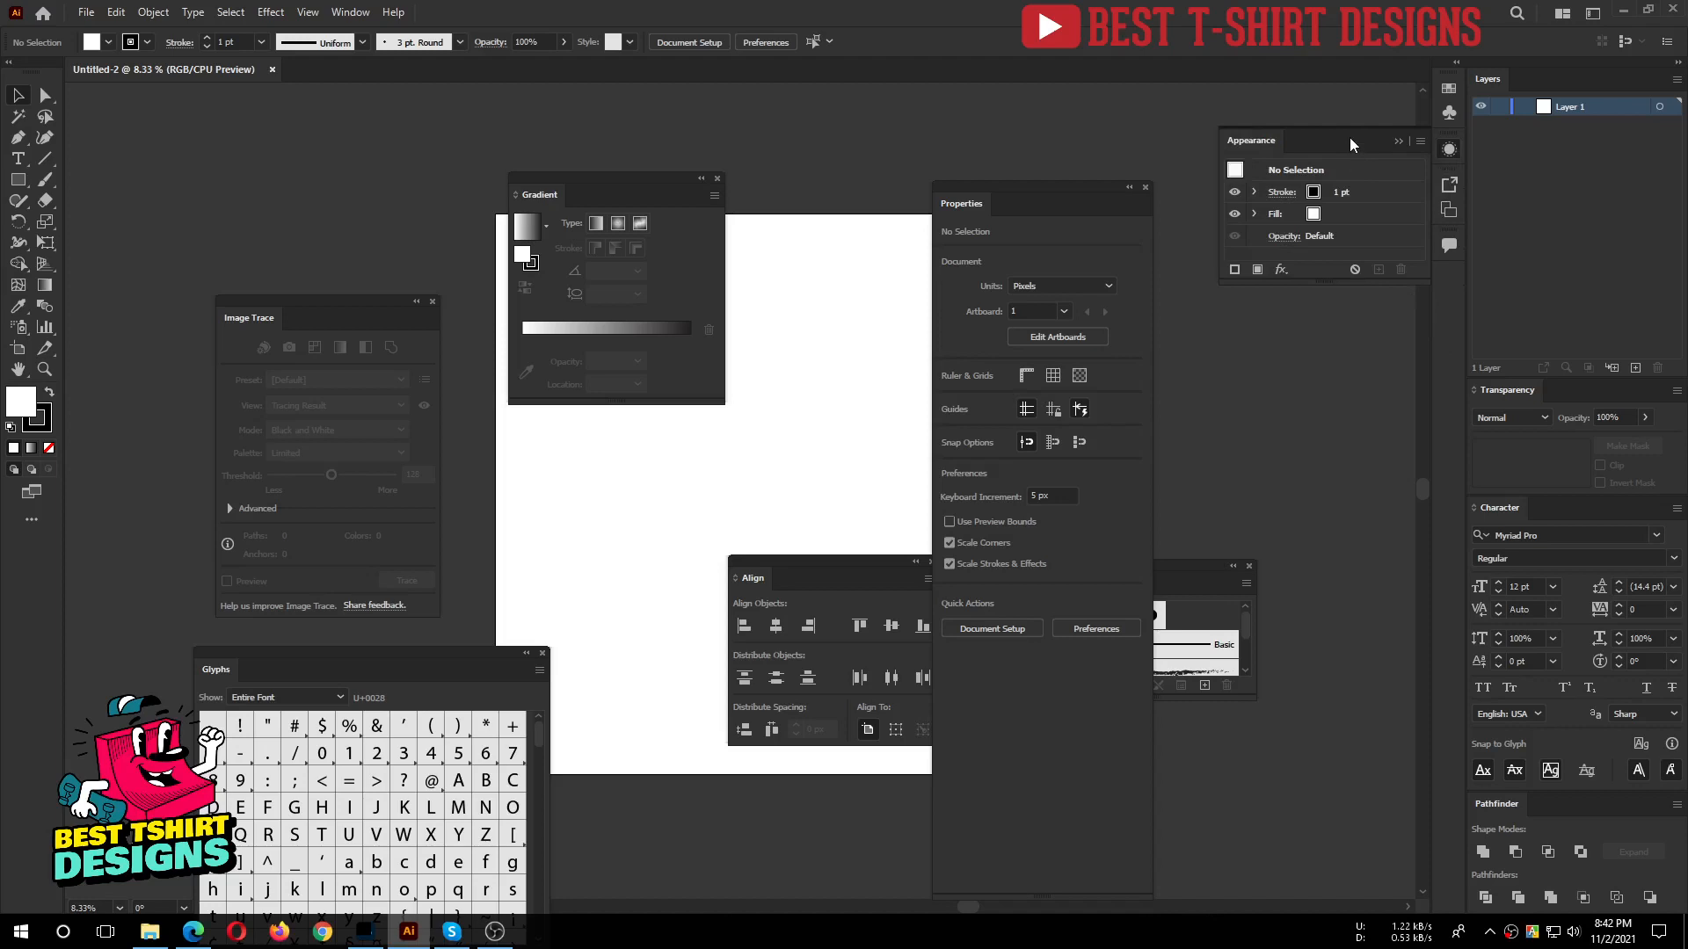
left_click(1449, 151)
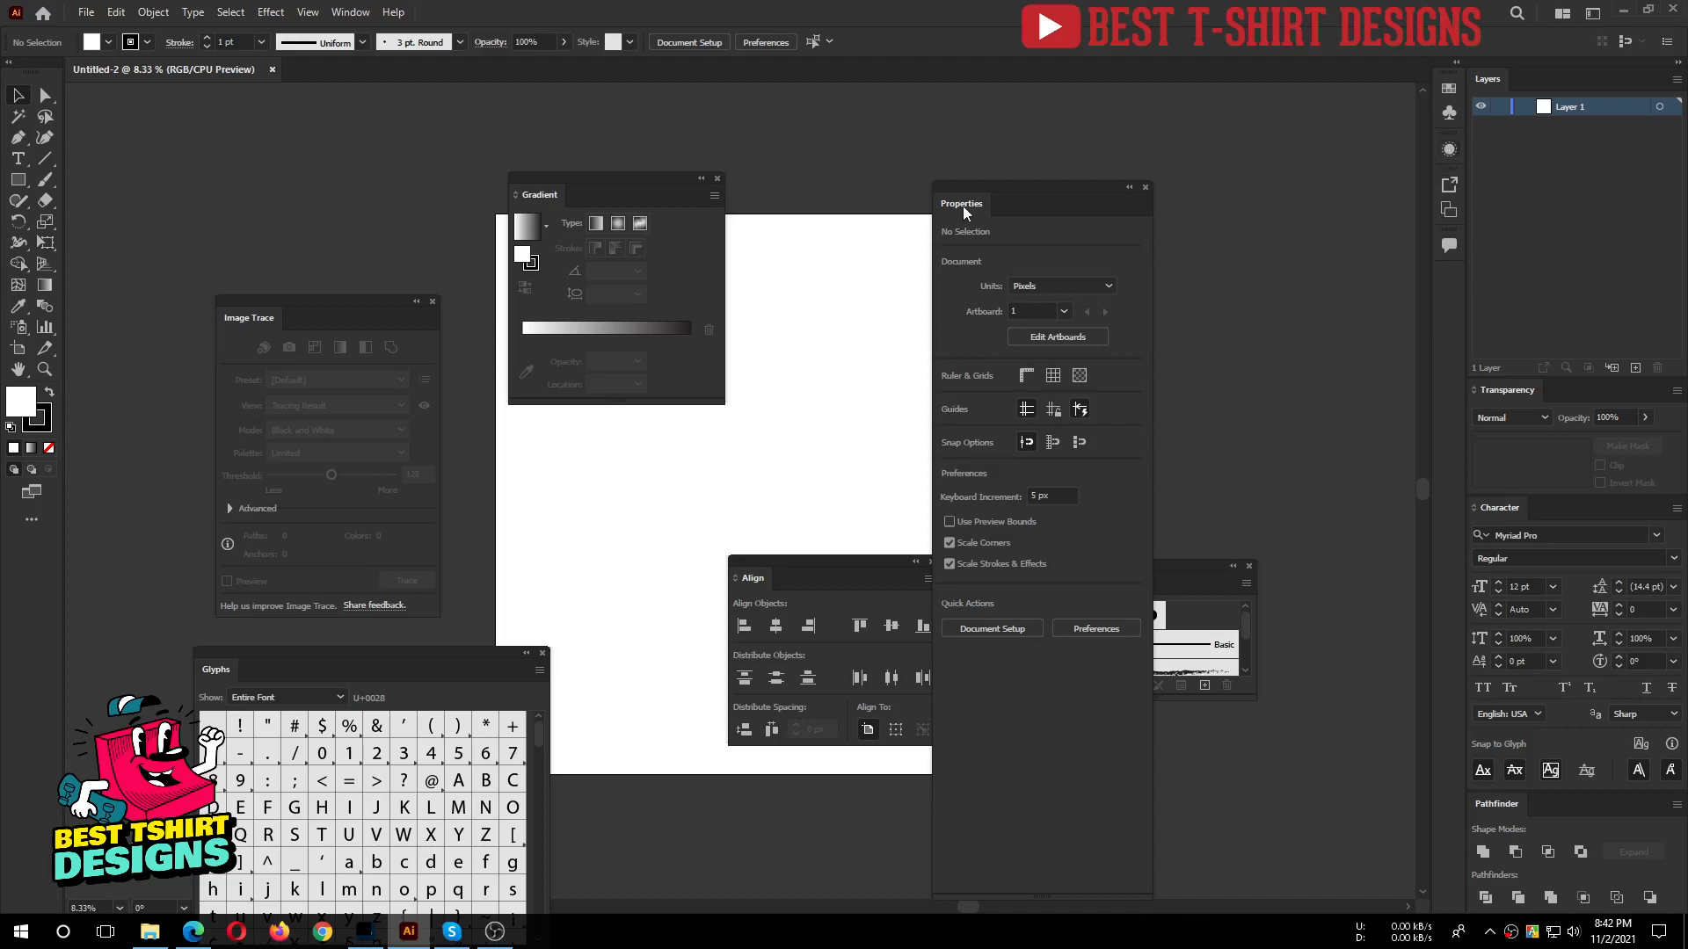
Remove the Asset Export and Artboards group and the Comments panel from the collapsed icon dock by floating and closing them.
left_click(1448, 184)
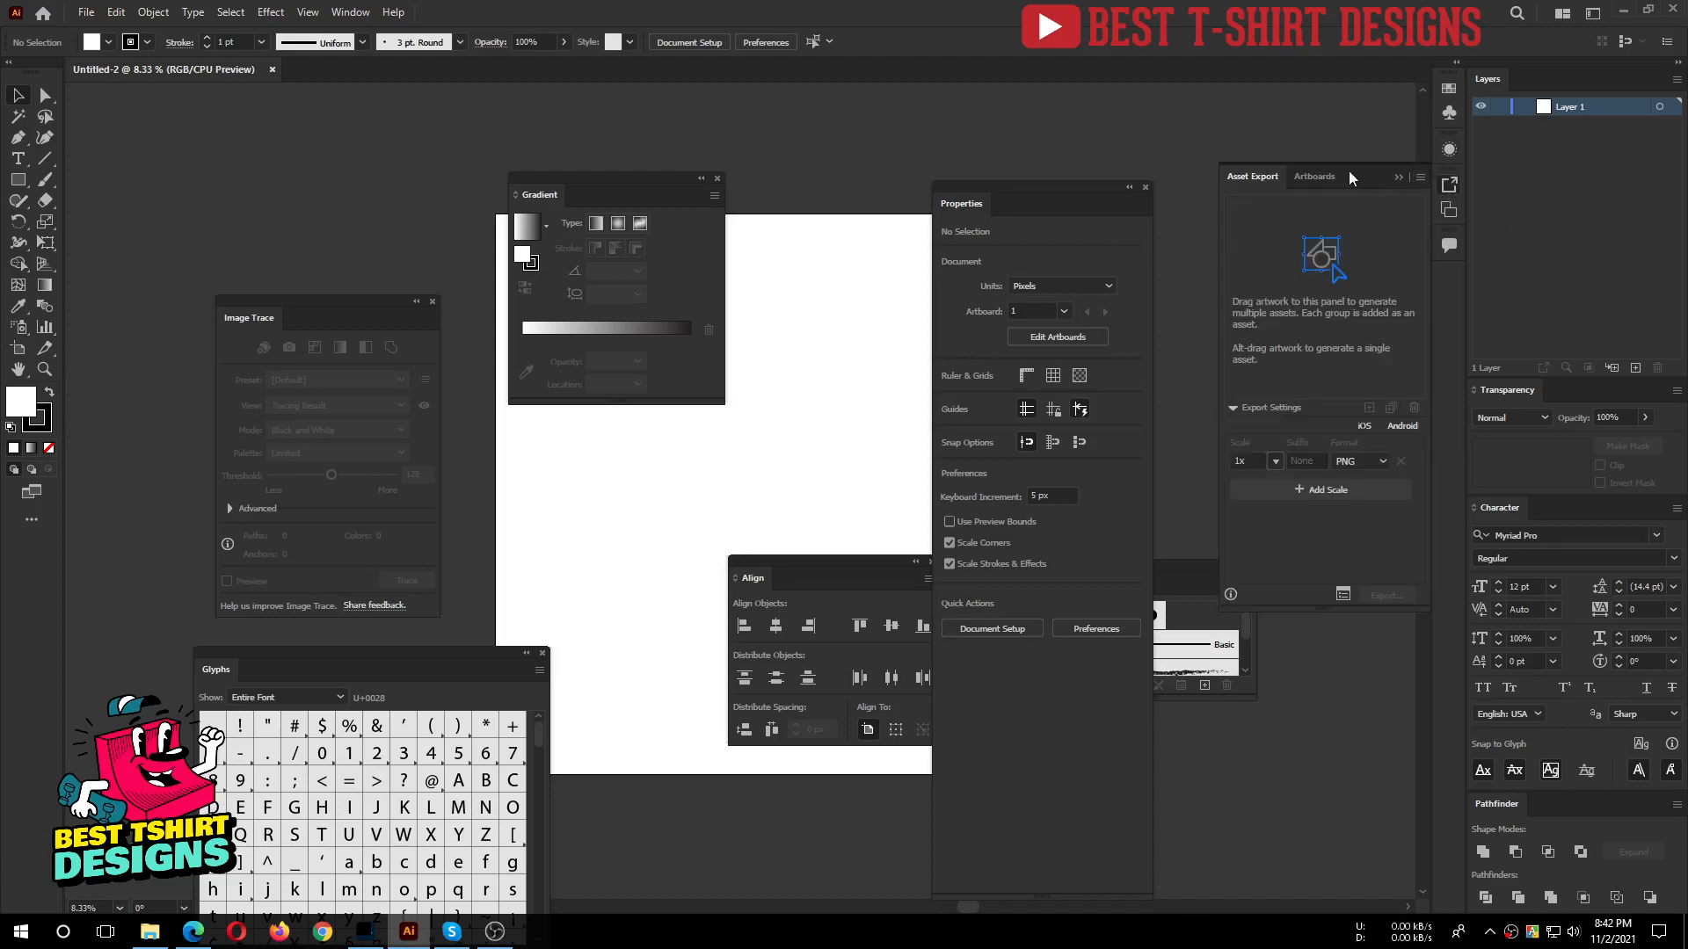
left_click_drag(1358, 167, 1232, 207)
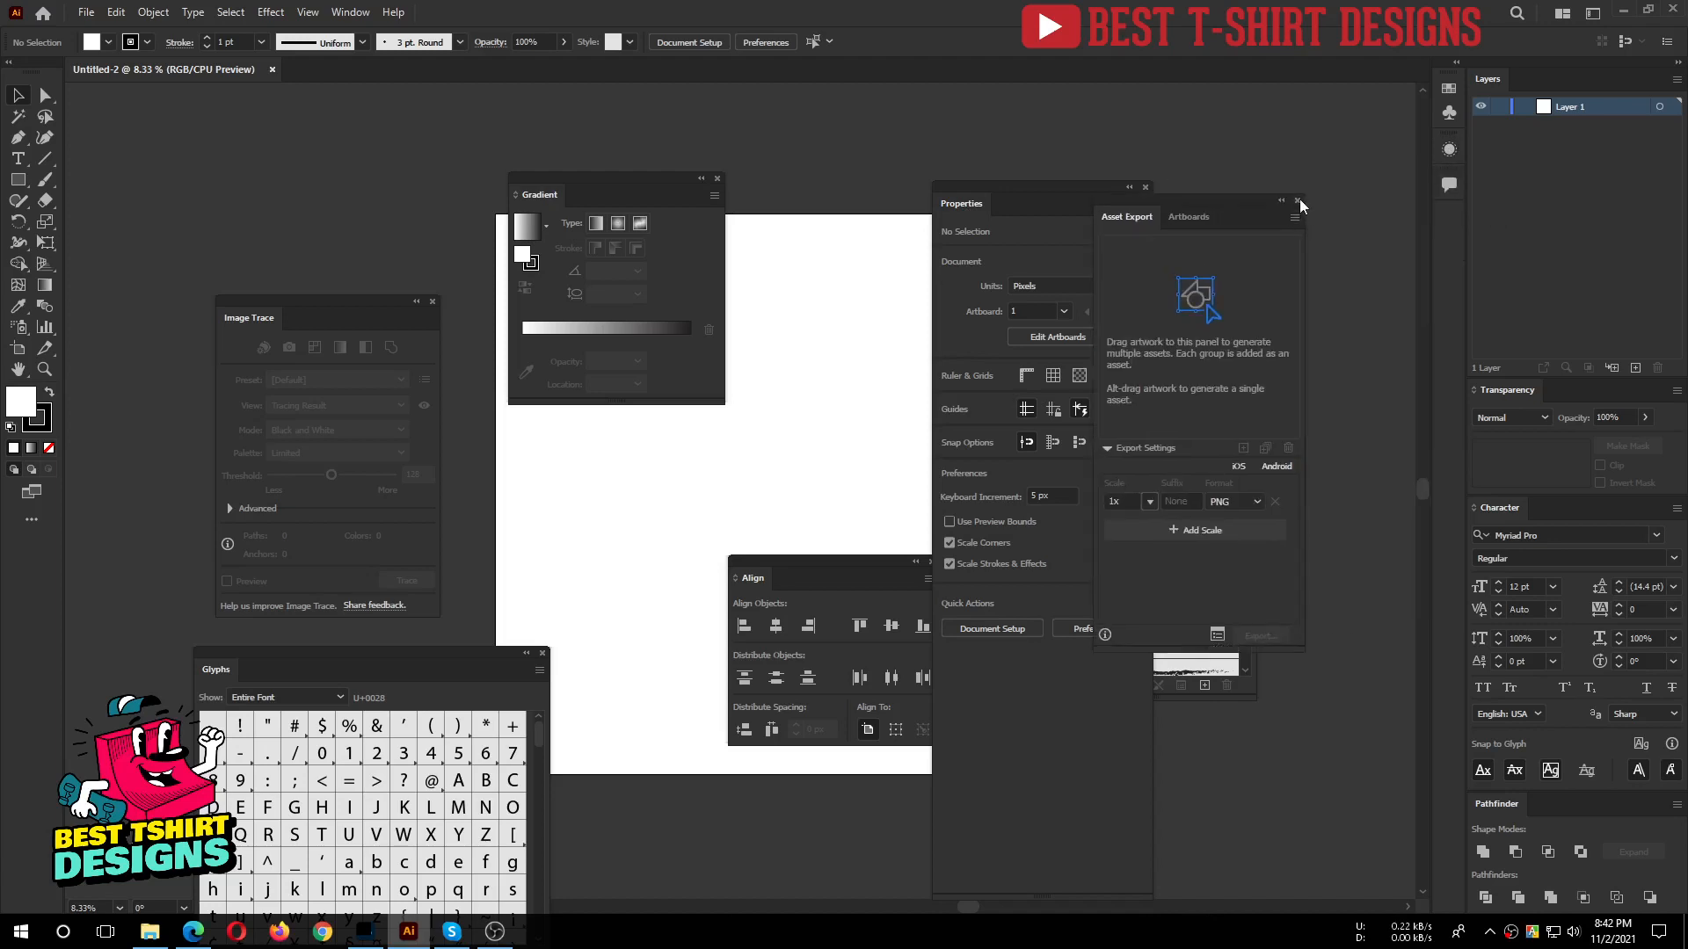
left_click(1299, 201)
left_click(1451, 186)
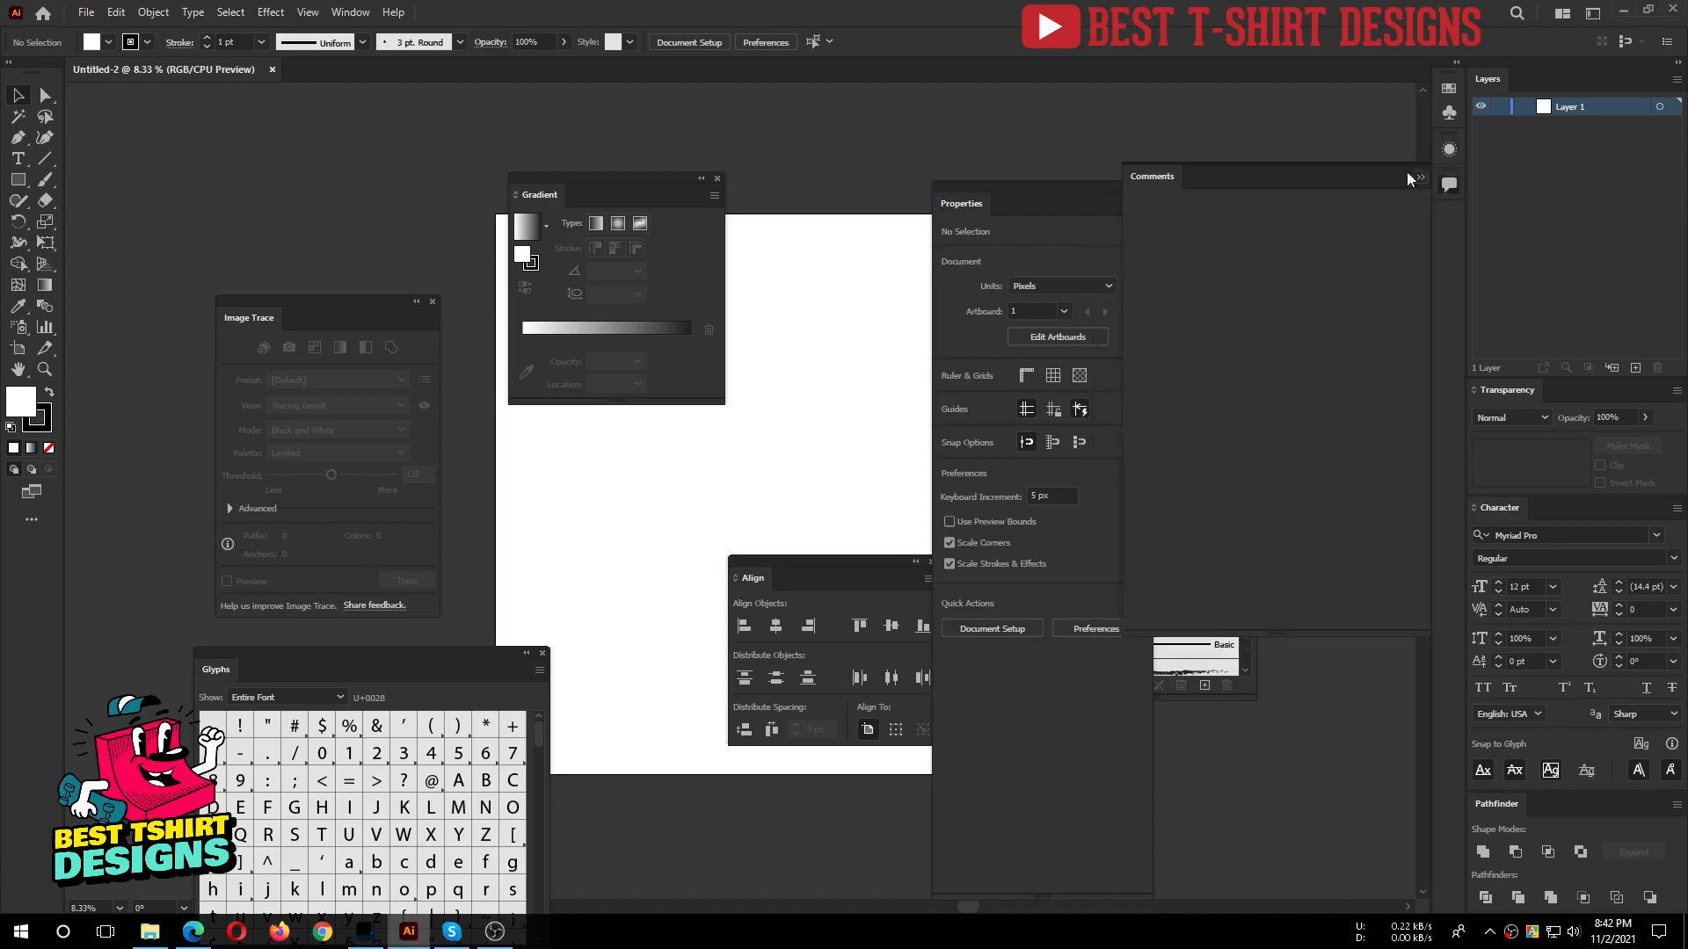
left_click_drag(1306, 175, 1323, 225)
left_click(1300, 188)
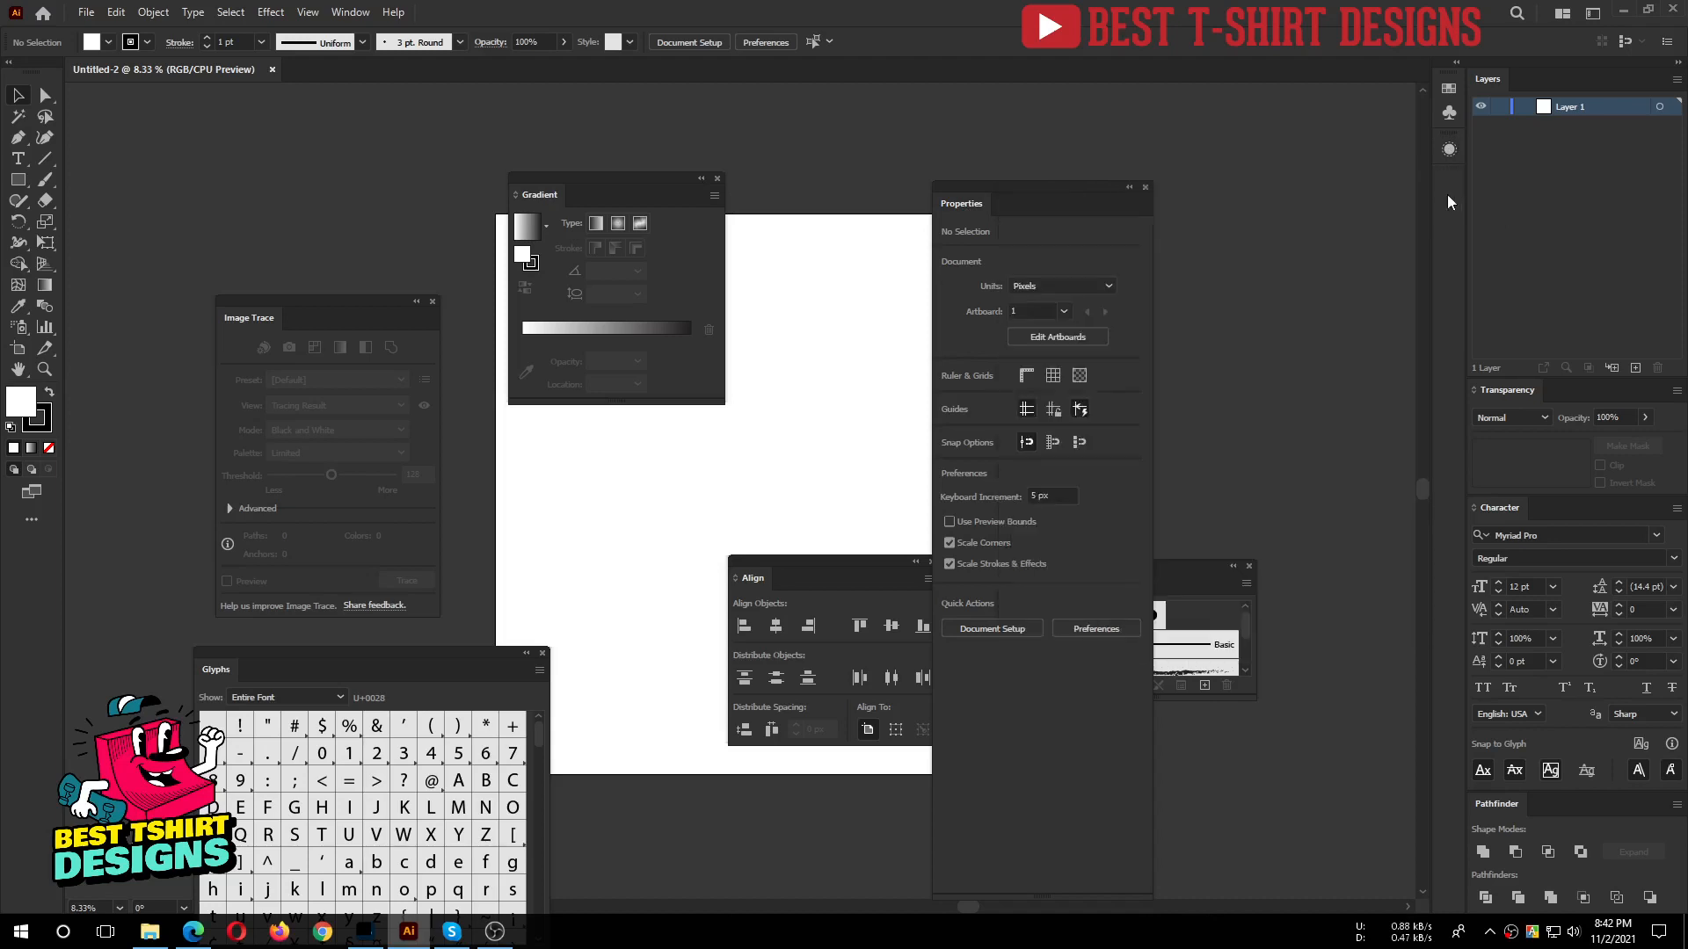
Separate the Symbols panel from the Swatches group and close it, leaving Swatches in the icon dock.
left_click(1452, 113)
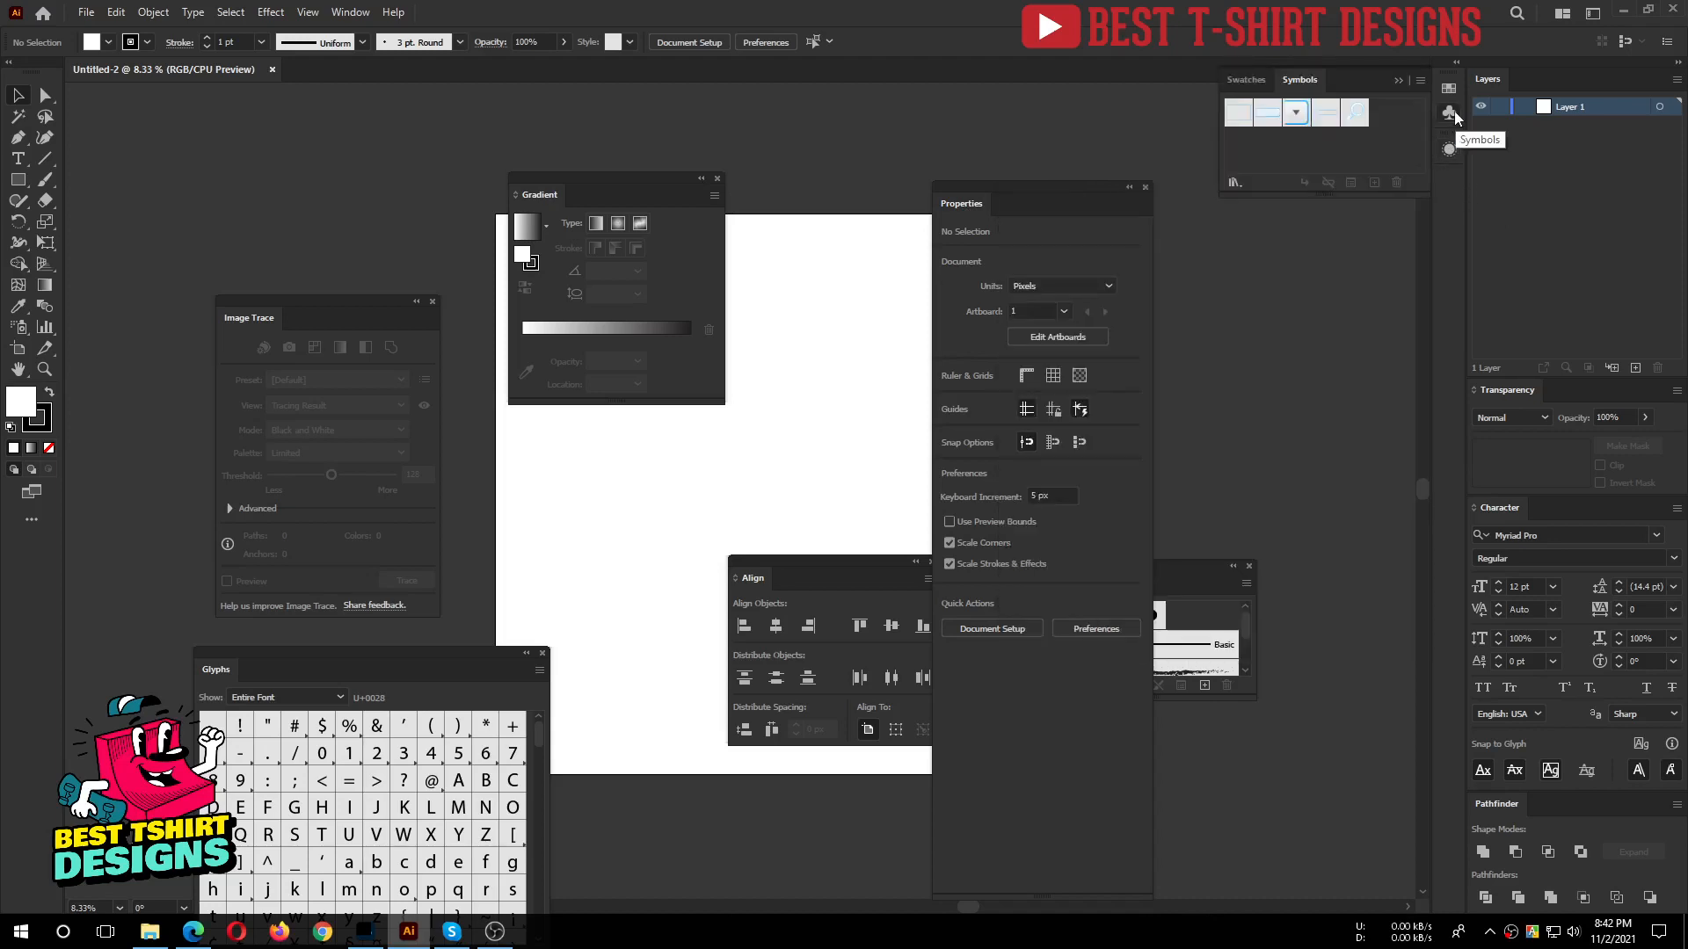
left_click_drag(1454, 111, 1269, 244)
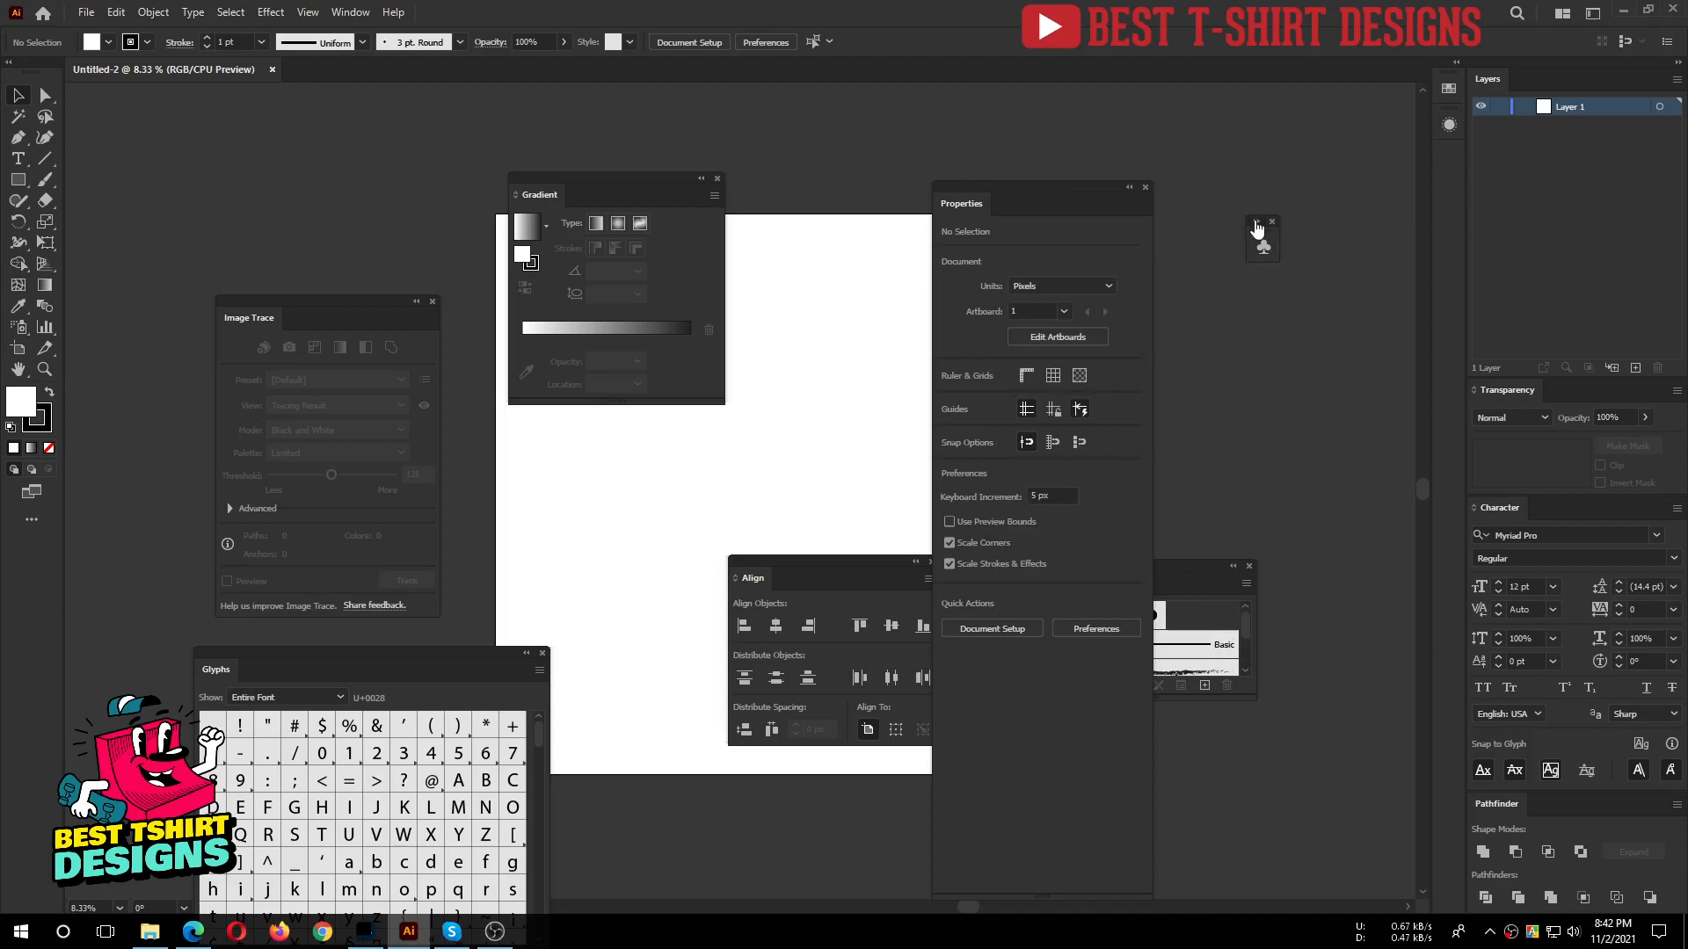
left_click(1256, 221)
left_click(1449, 223)
Dock the floating Gradient and Brushes panels as icons beneath Appearance in the collapsed icon dock.
left_click_drag(539, 198, 1442, 158)
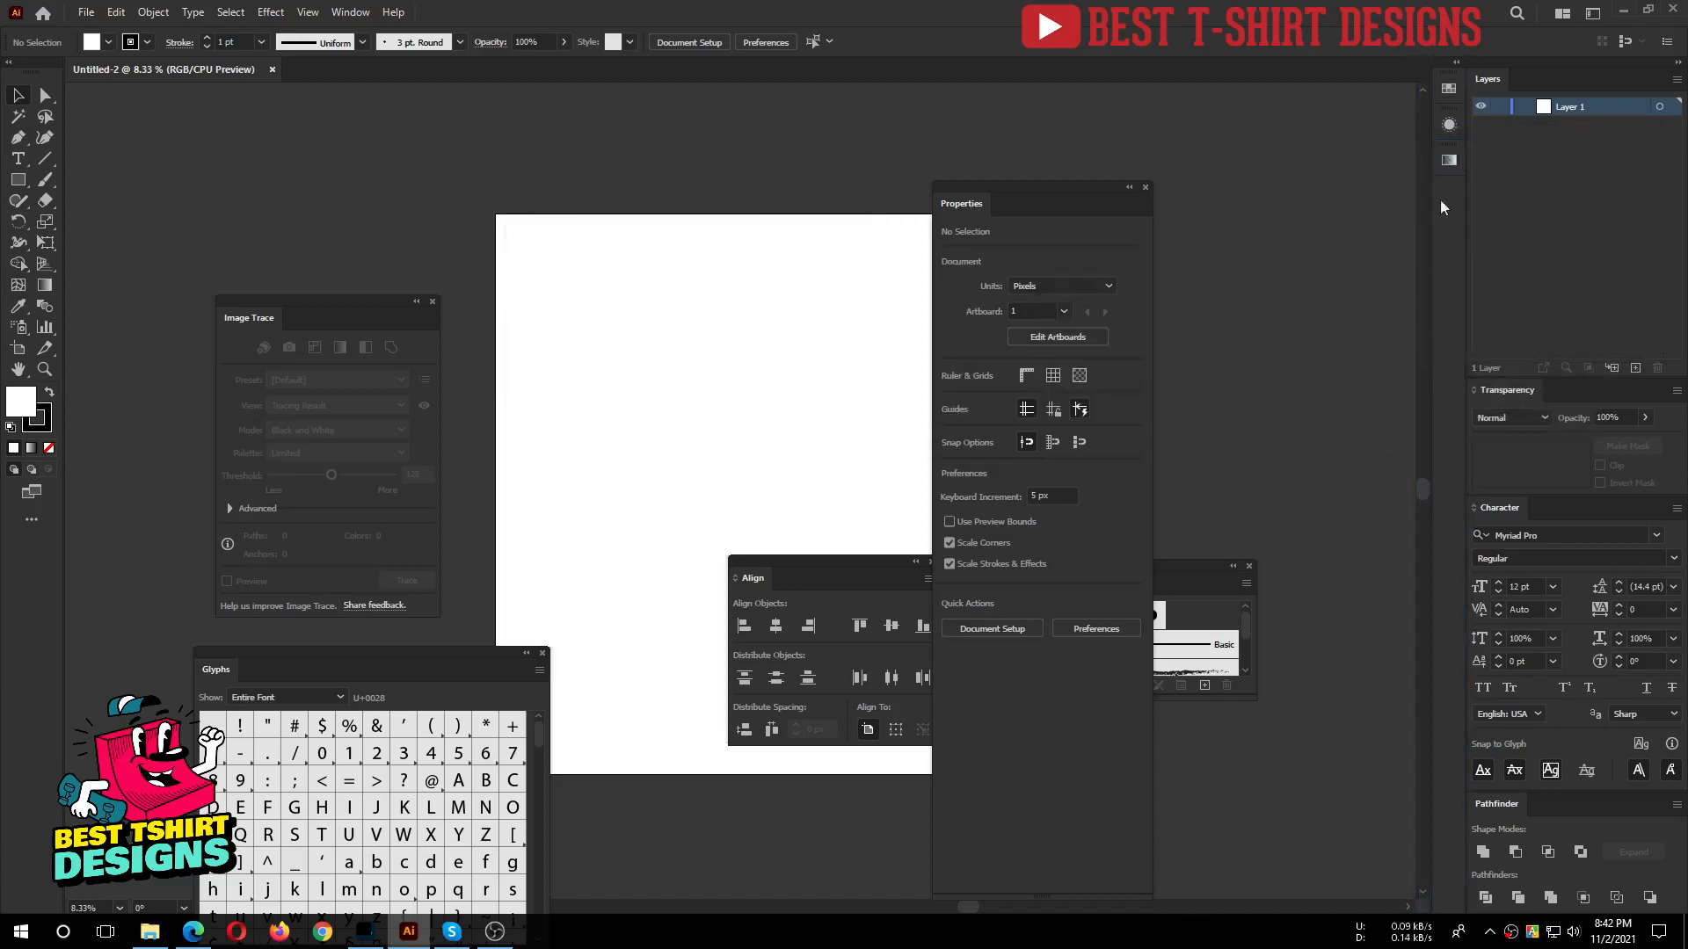
left_click(1180, 566)
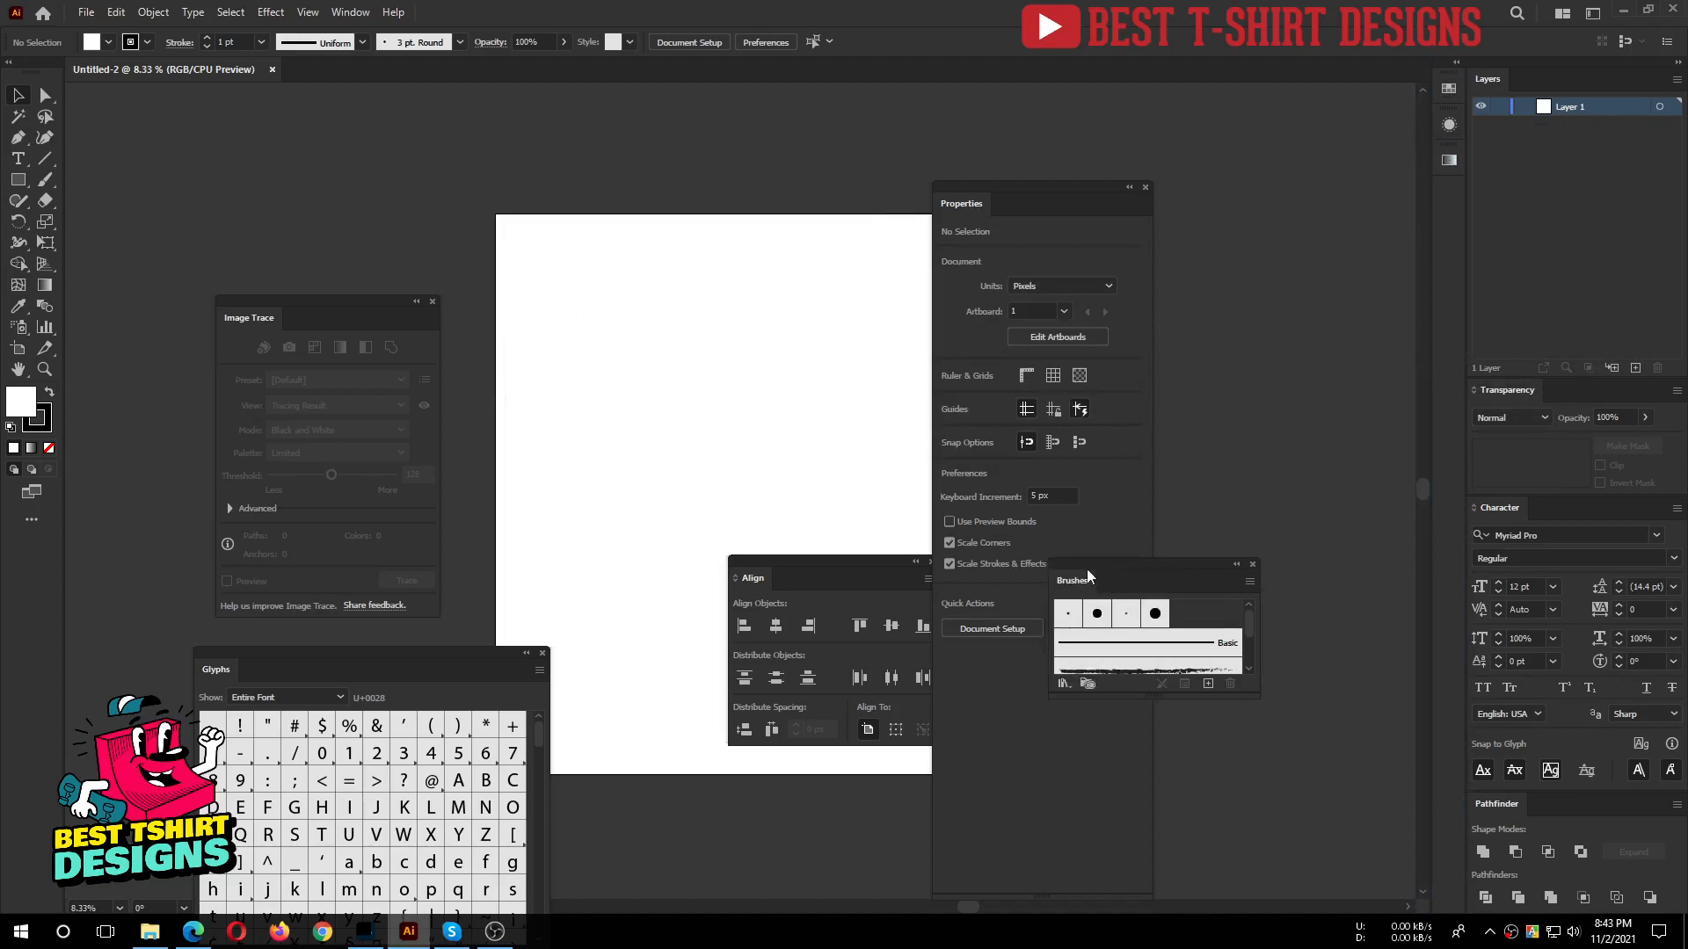
left_click_drag(1086, 568, 1443, 191)
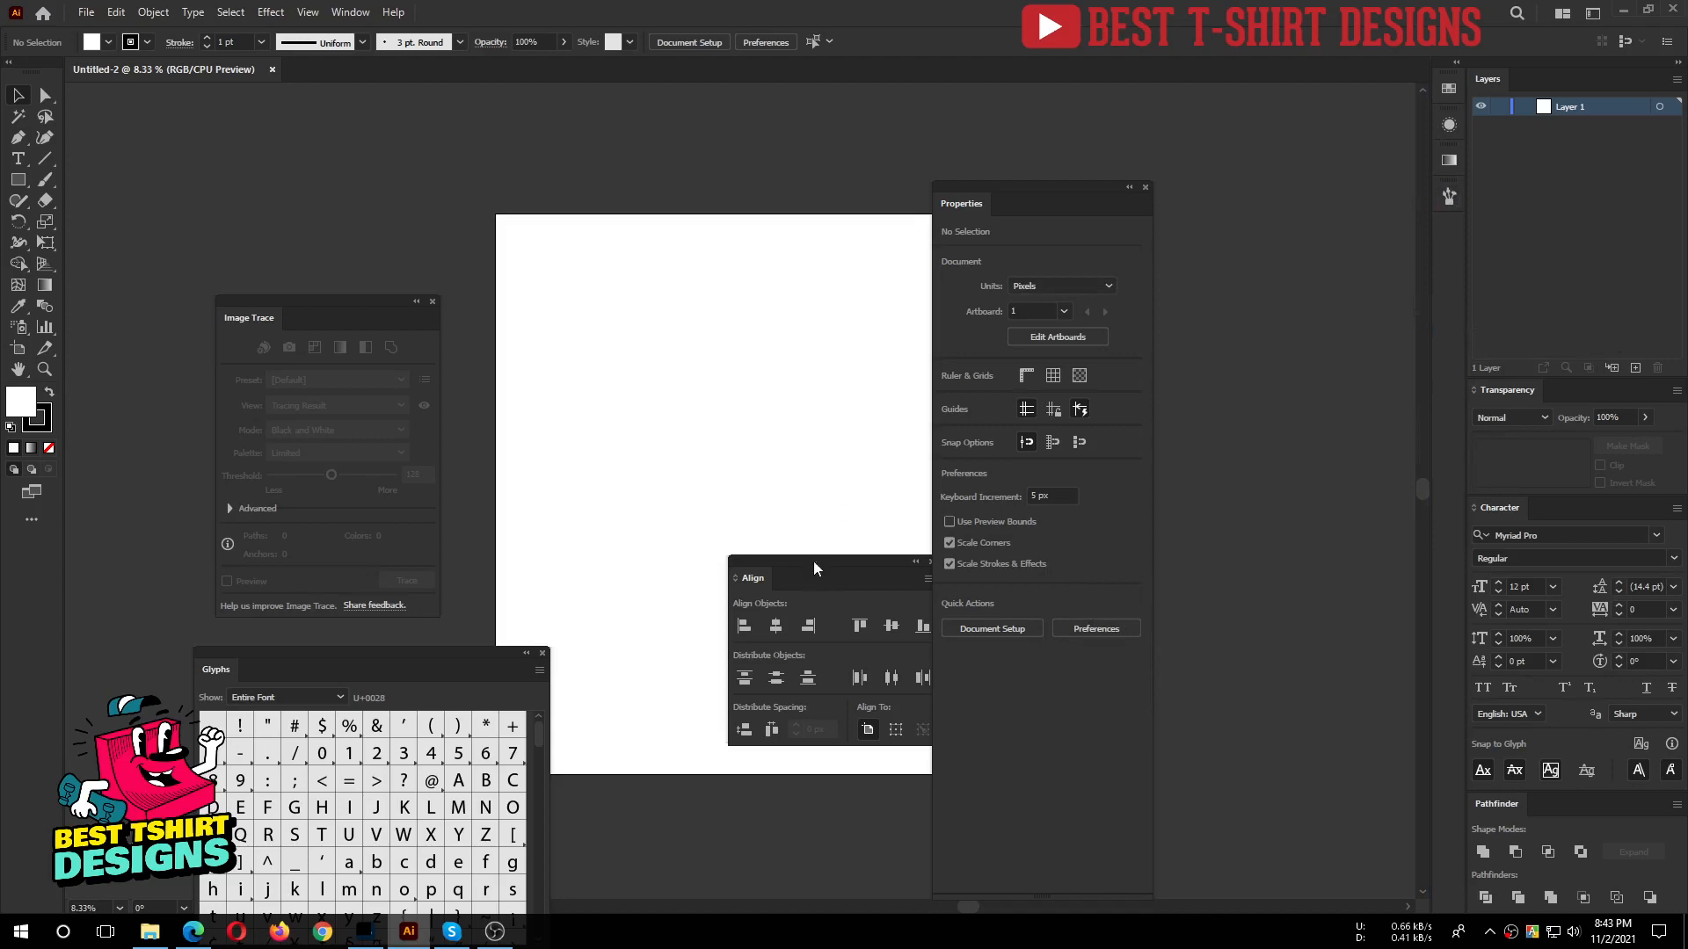
Dock the floating Properties and Align panels as icons below Brushes in the collapsed icon dock.
left_click_drag(811, 564, 712, 387)
left_click_drag(952, 197, 1450, 232)
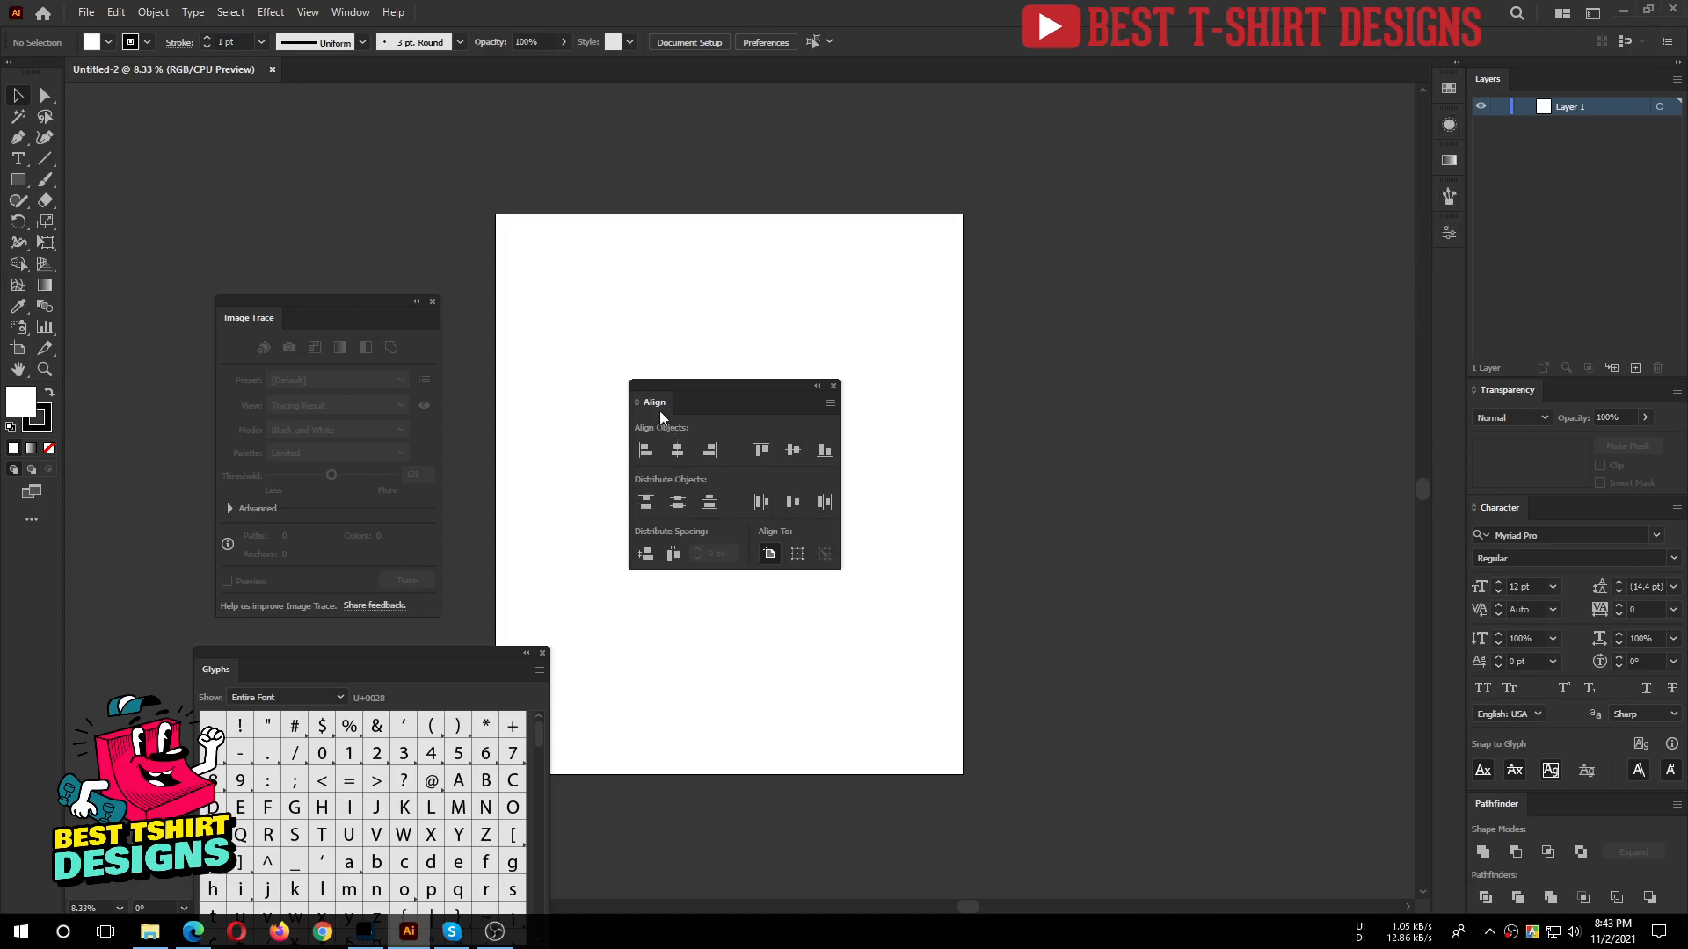
left_click_drag(650, 410, 1449, 257)
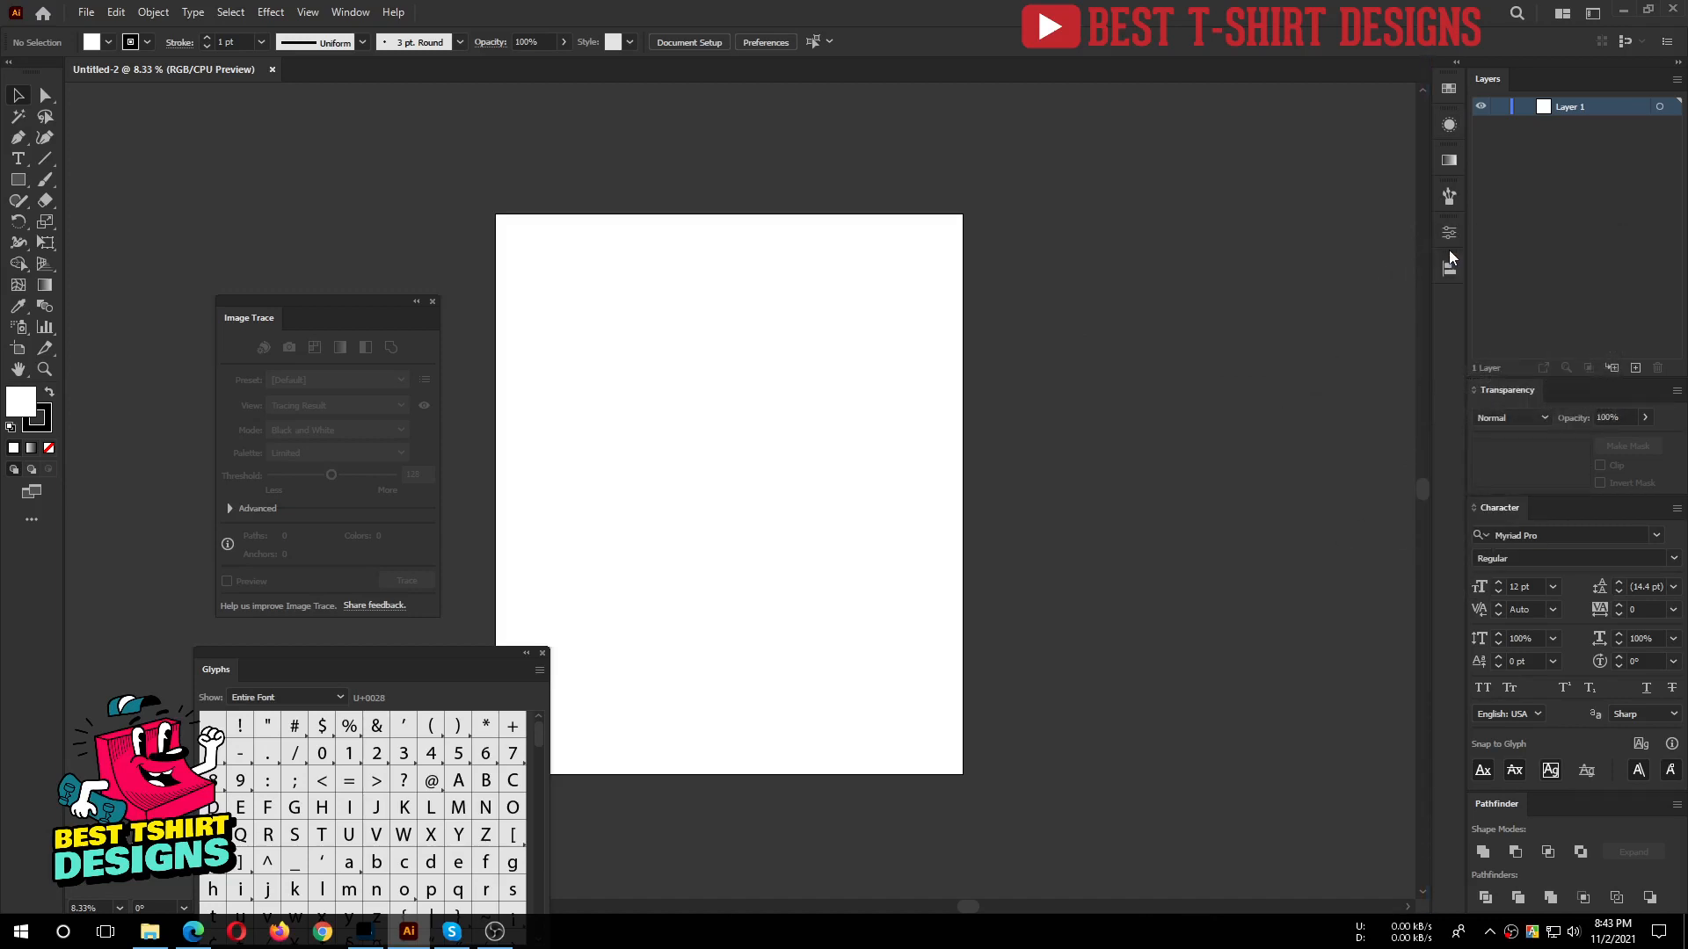
Dock the floating Image Trace and Glyphs panels as icons below Align in the collapsed icon dock.
mouse_move(260, 320)
left_mouse_down()
mouse_move(1428, 327)
mouse_move(1458, 290)
mouse_move(1452, 302)
left_mouse_up()
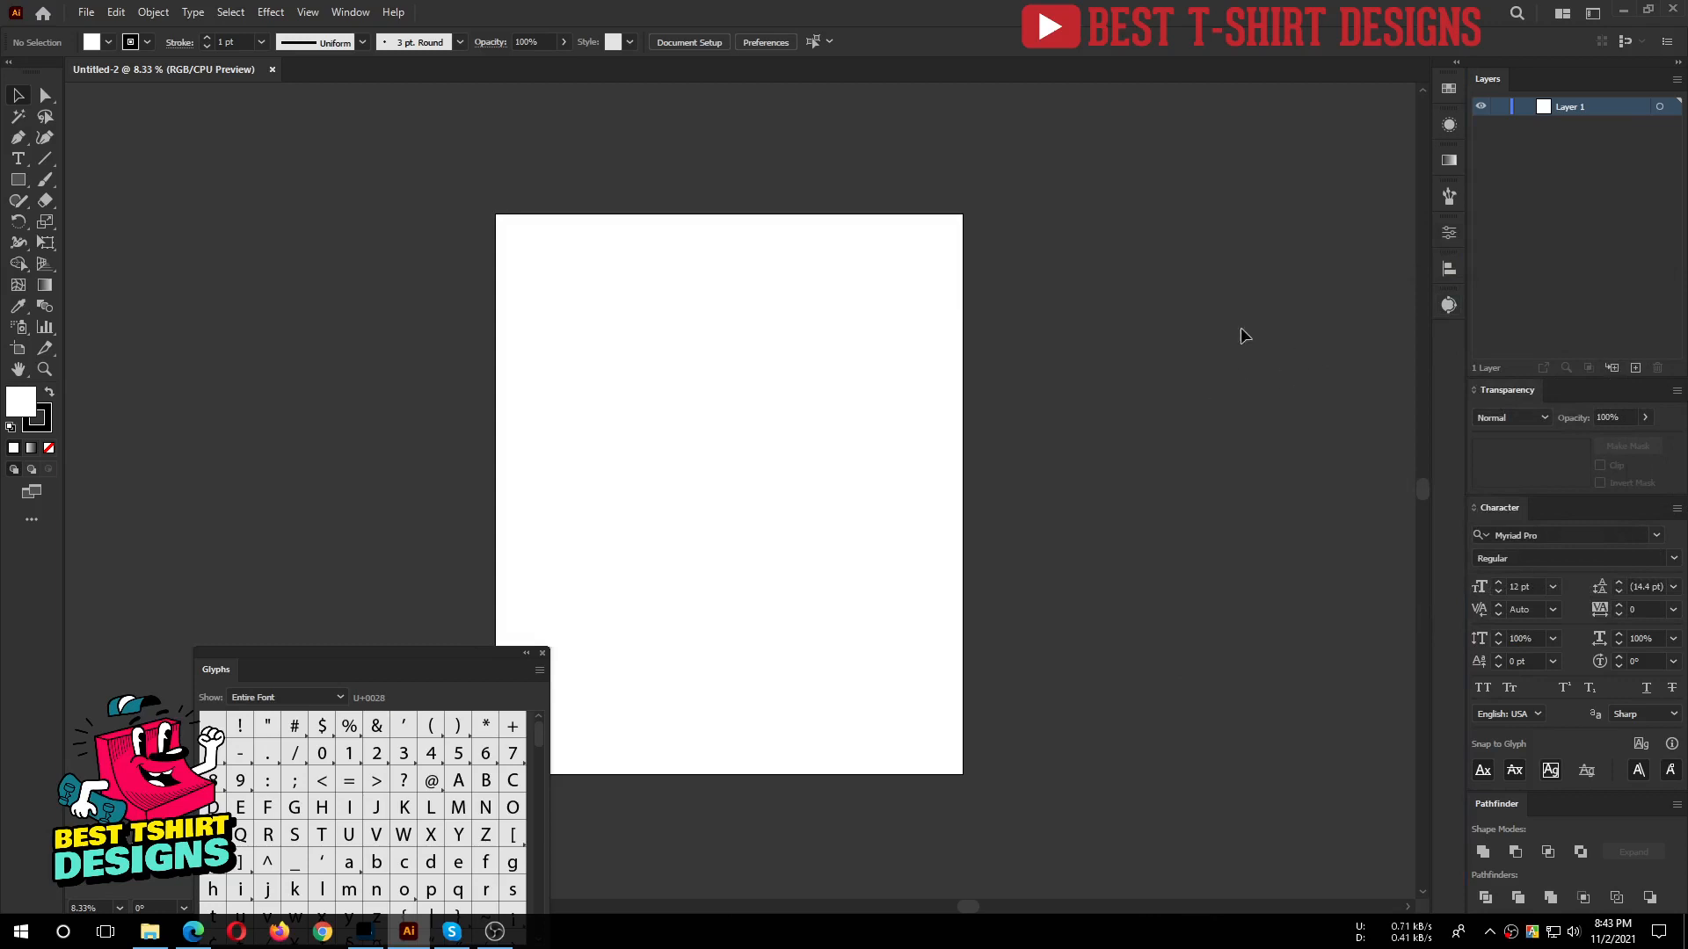
left_click_drag(359, 661, 868, 335)
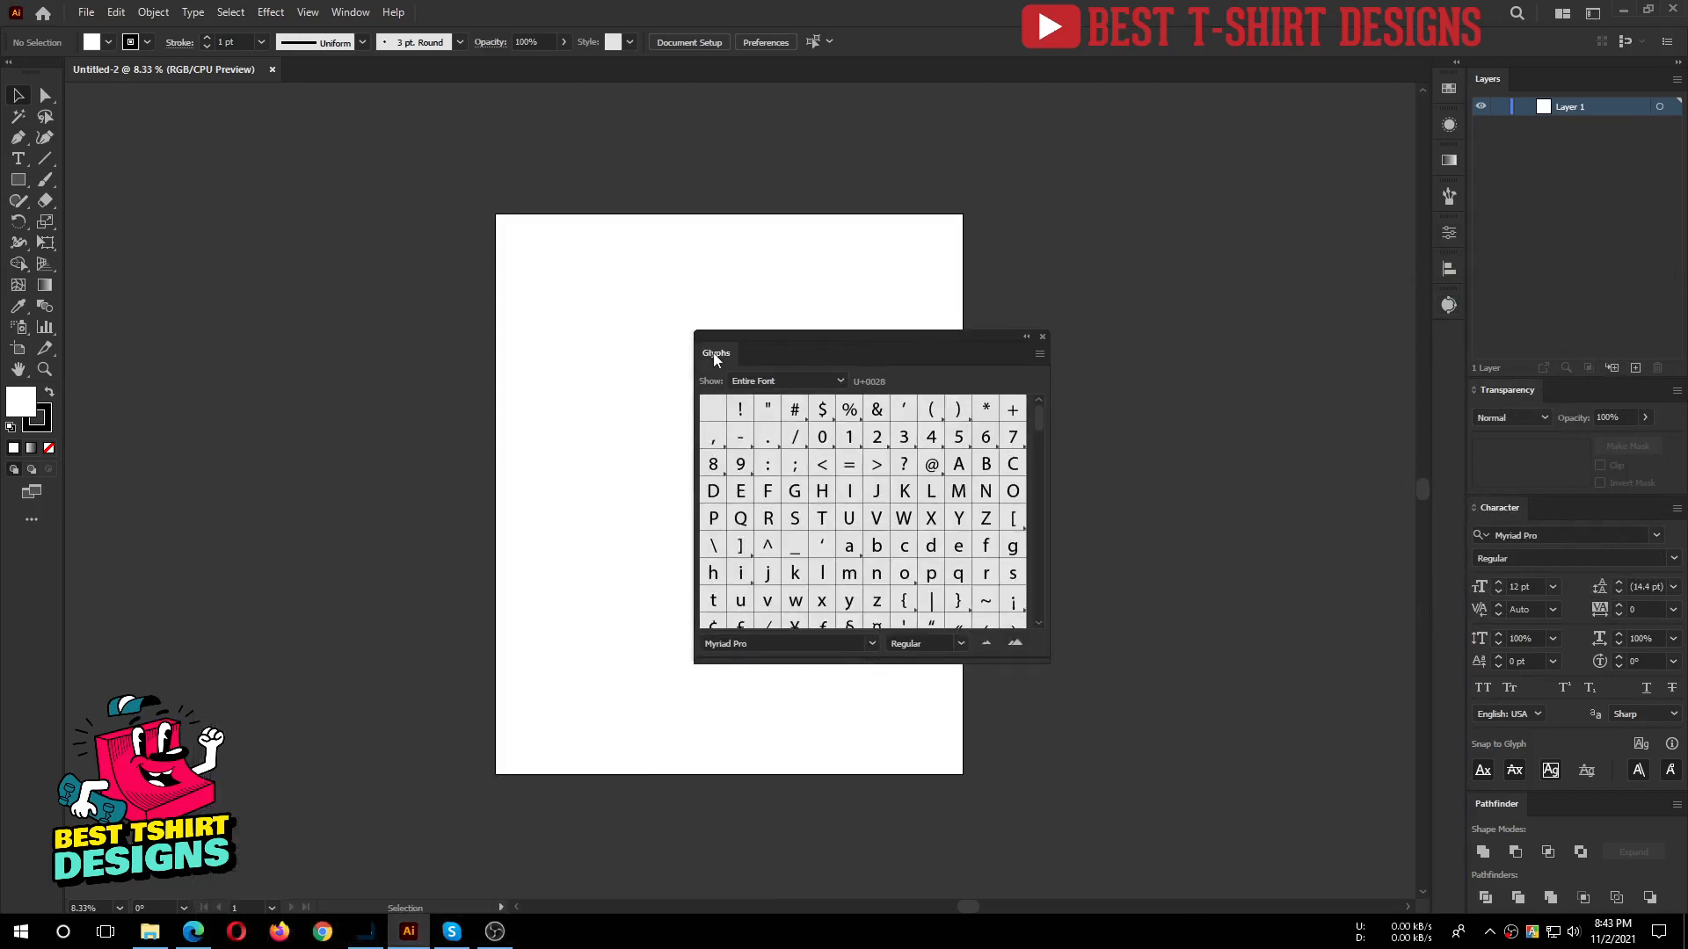
mouse_move(716, 358)
left_mouse_down()
mouse_move(1358, 355)
mouse_move(1454, 331)
left_mouse_up()
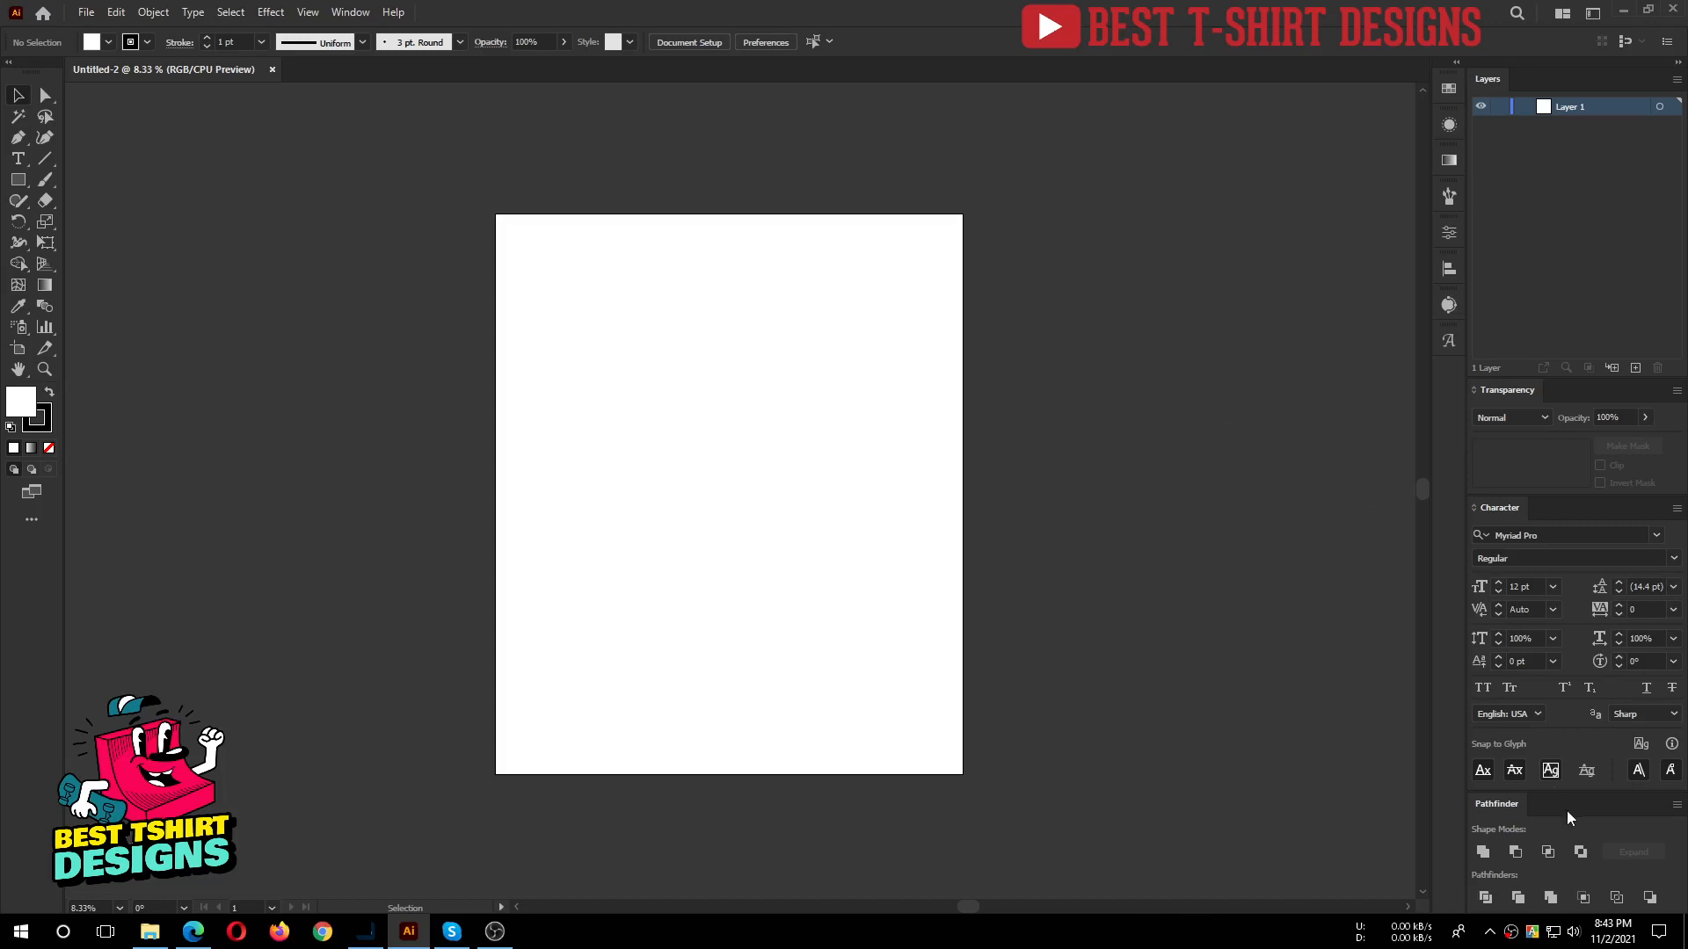
Expand the Align panel from the icon dock to check its options, and collapse it again.
left_click(1449, 269)
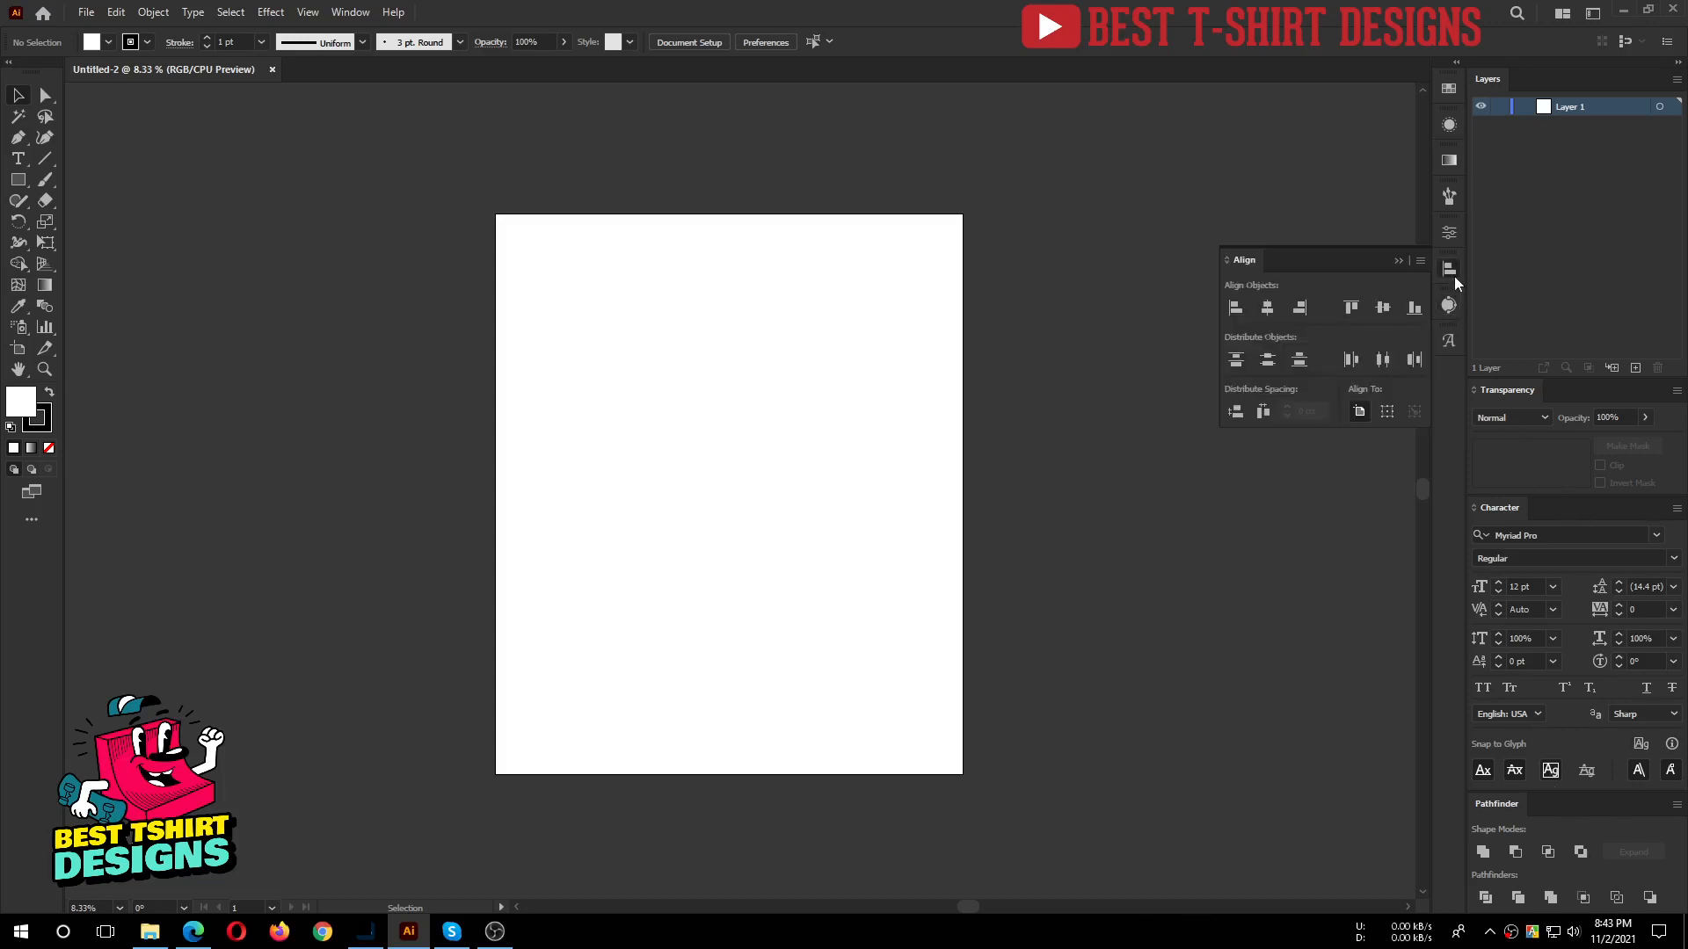
left_click(1449, 269)
left_click(1420, 261)
left_click(1334, 261)
left_click(1456, 267)
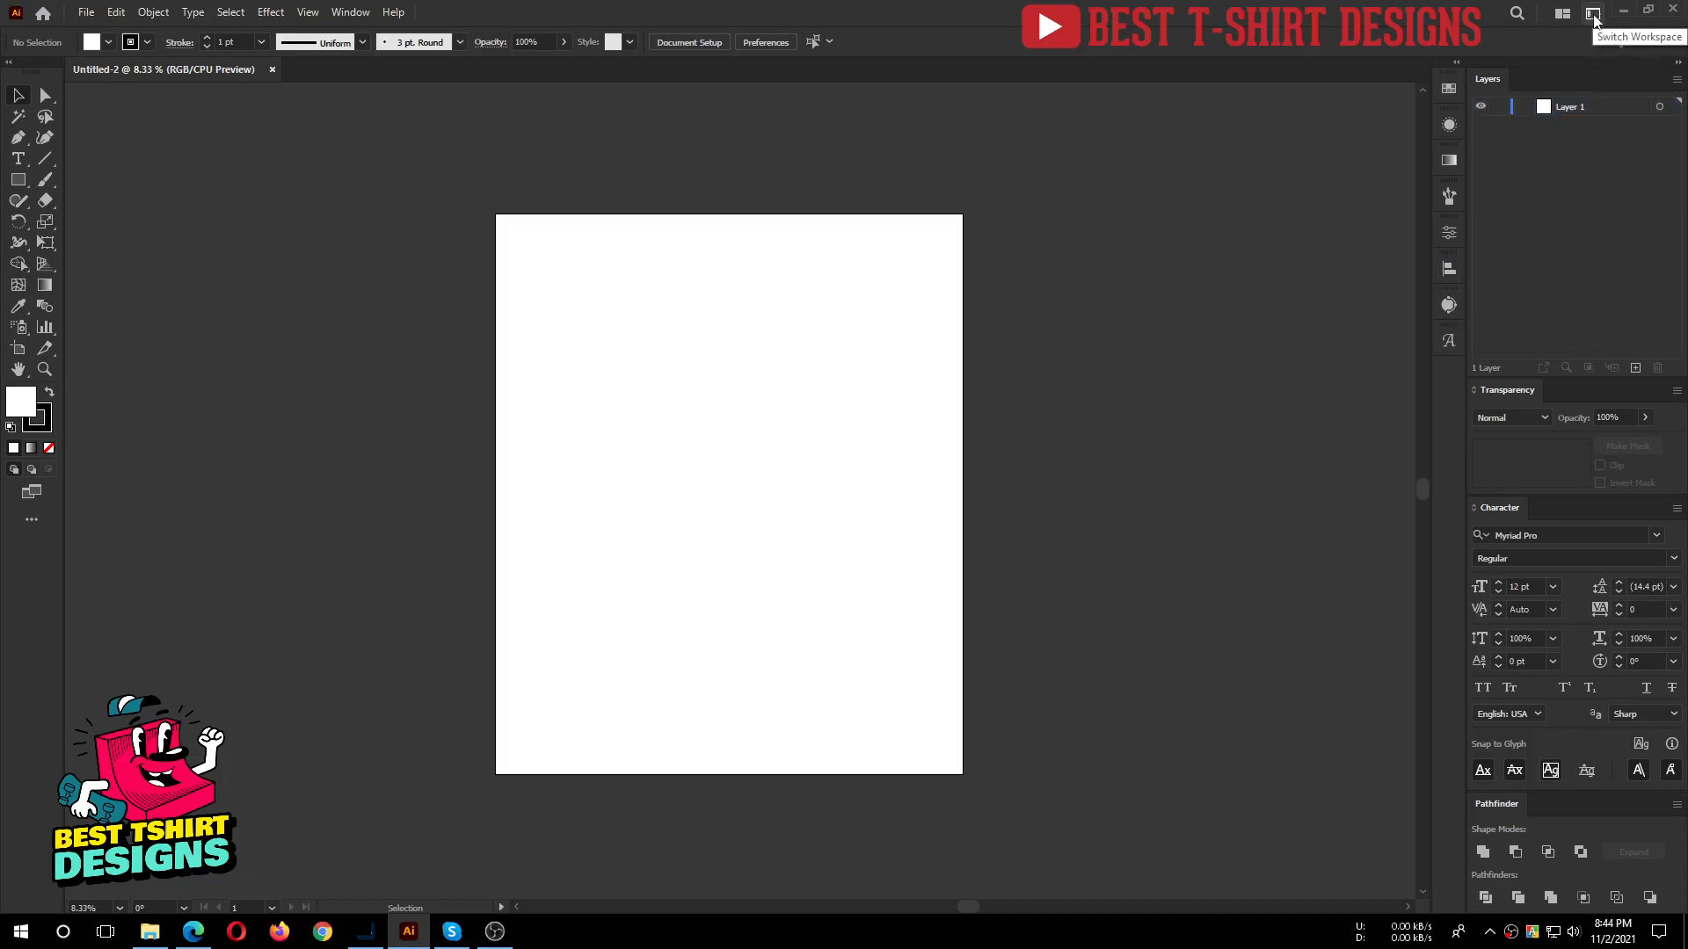
Save the current panel layout as a new workspace named Best T-Shirt Designs and check that it is in the workspace list.
left_click(1594, 16)
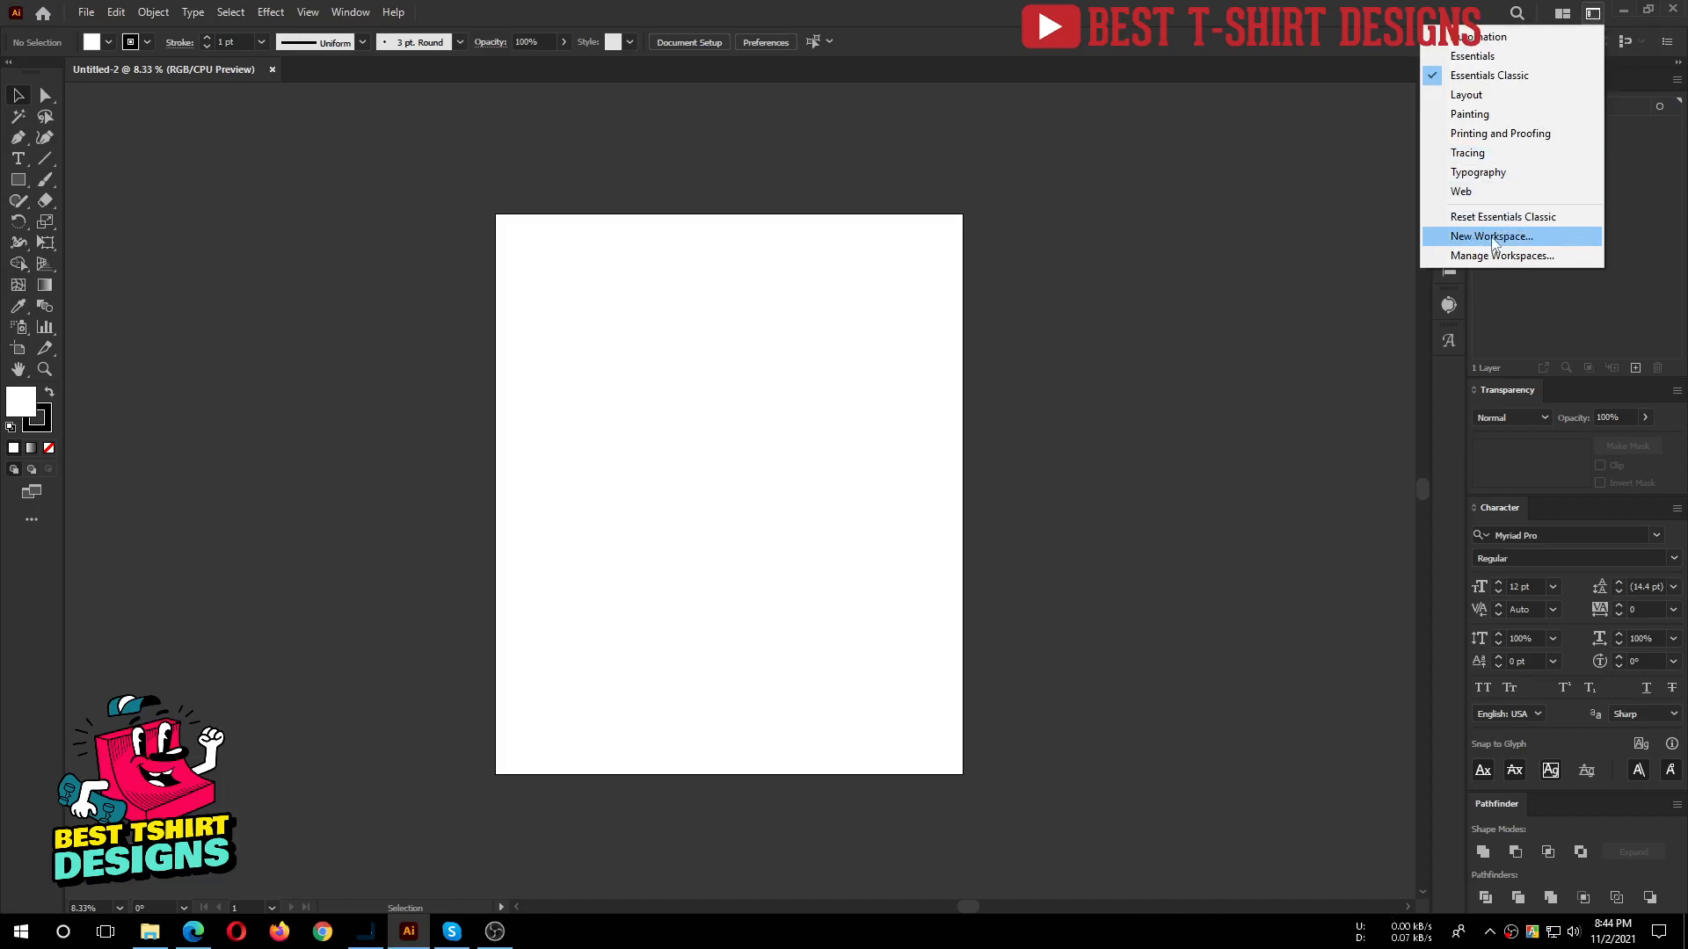
left_click(1491, 237)
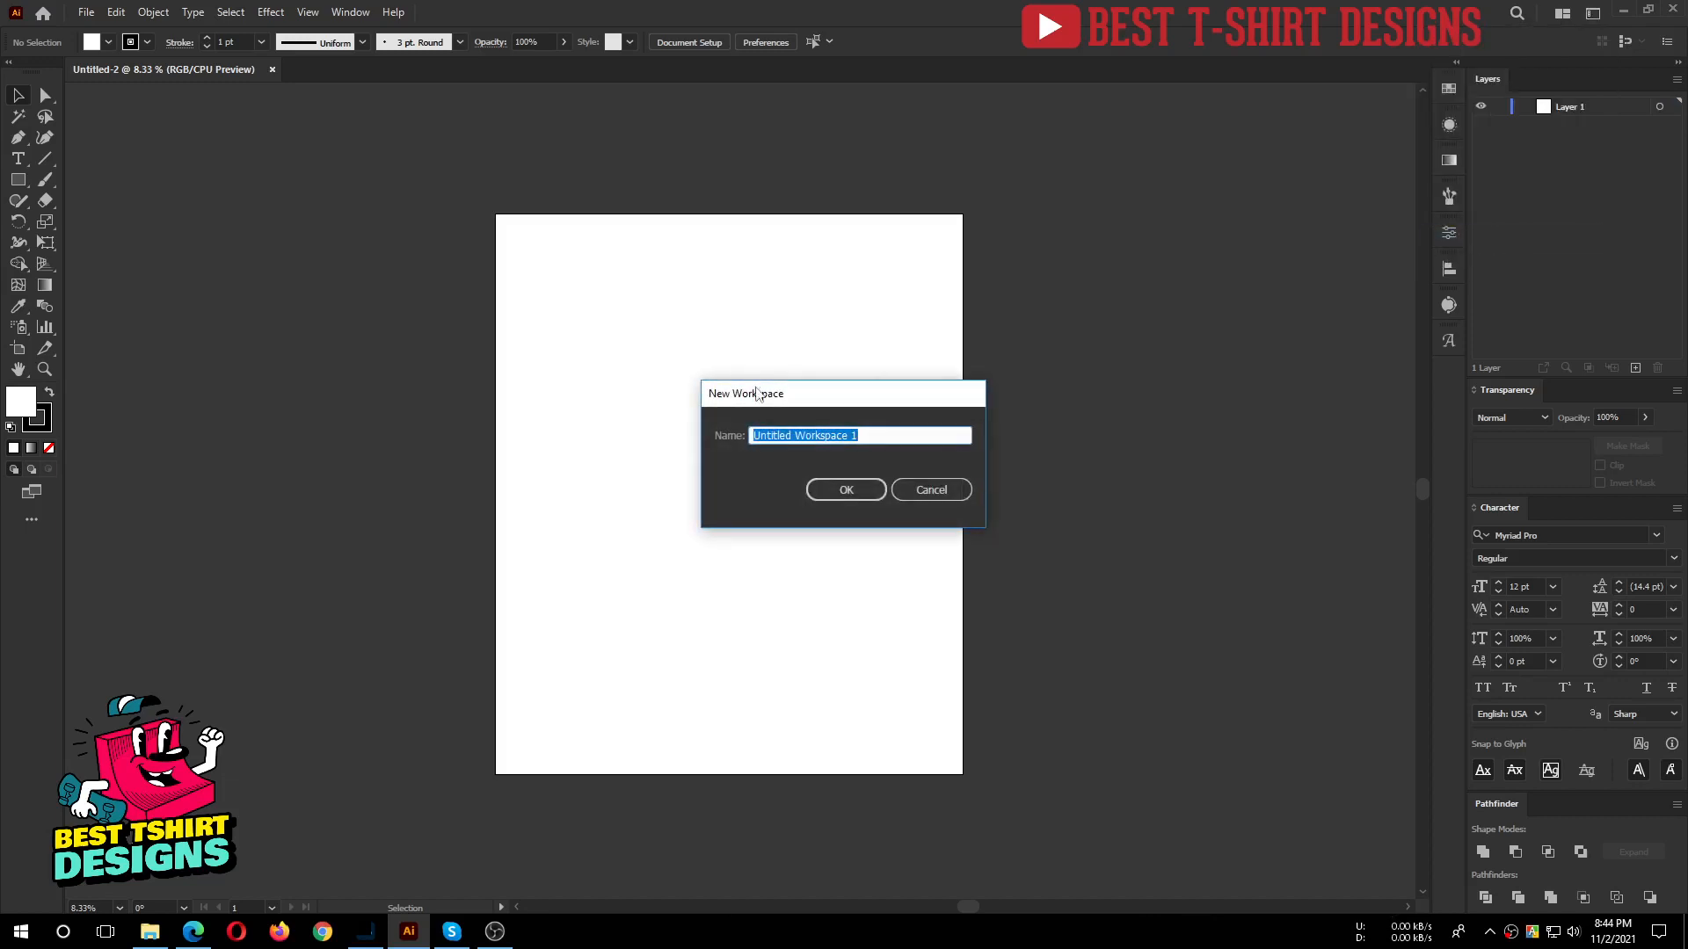
left_click_drag(786, 390, 858, 278)
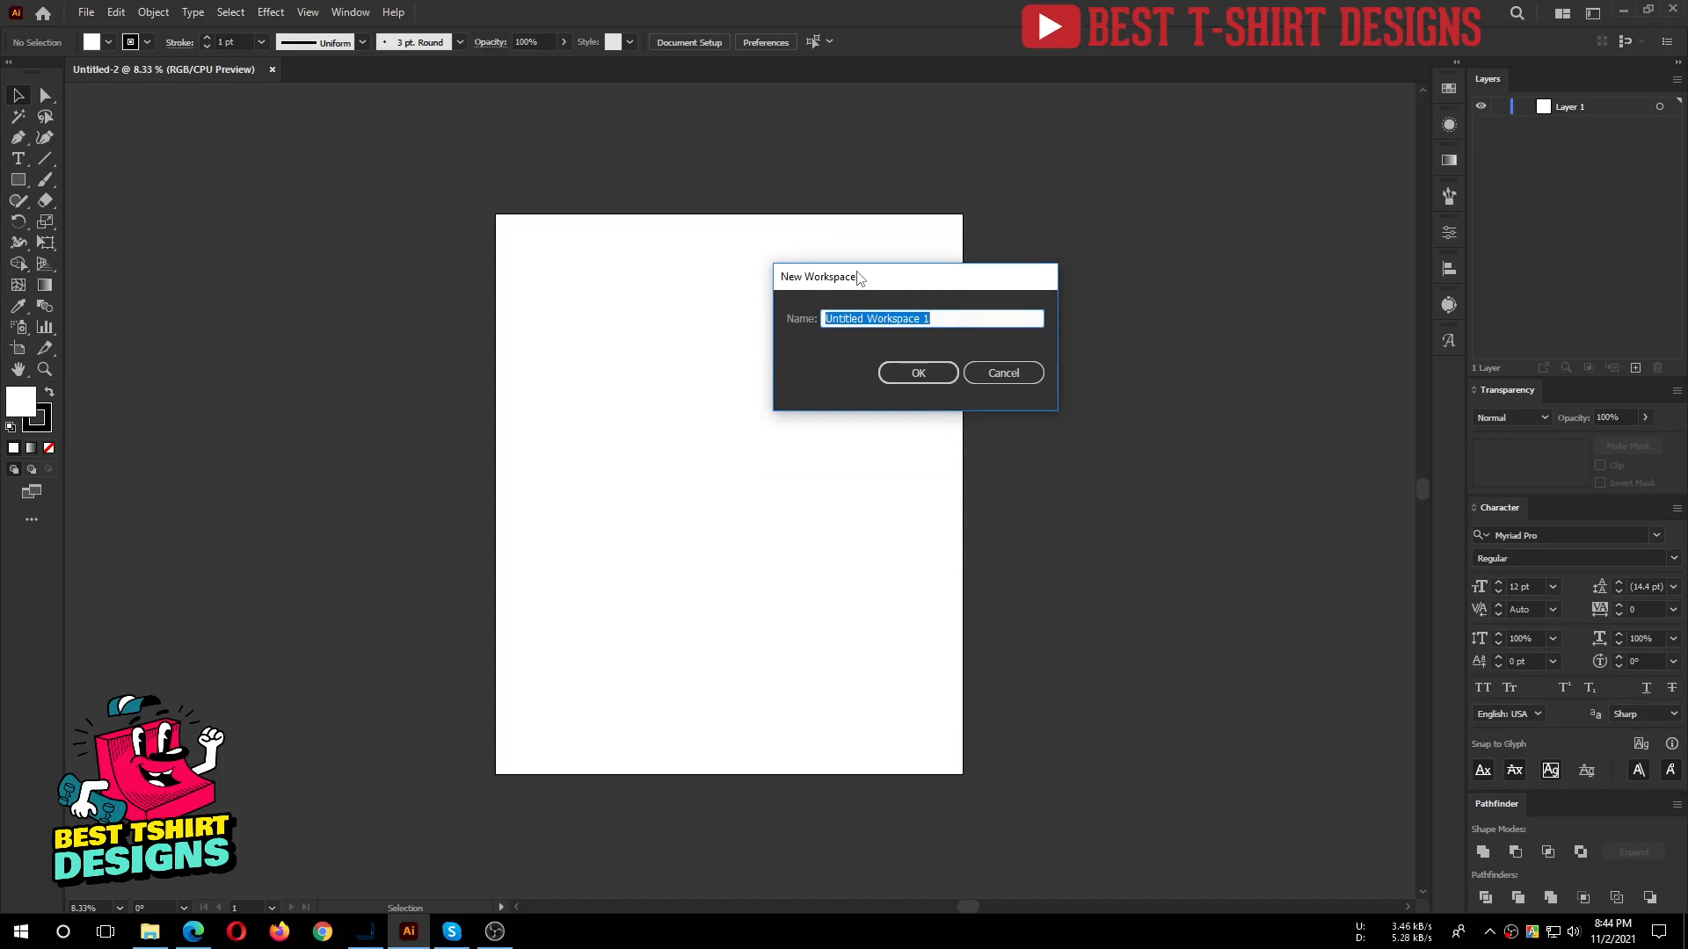
type("Best T-Shirt Desig")
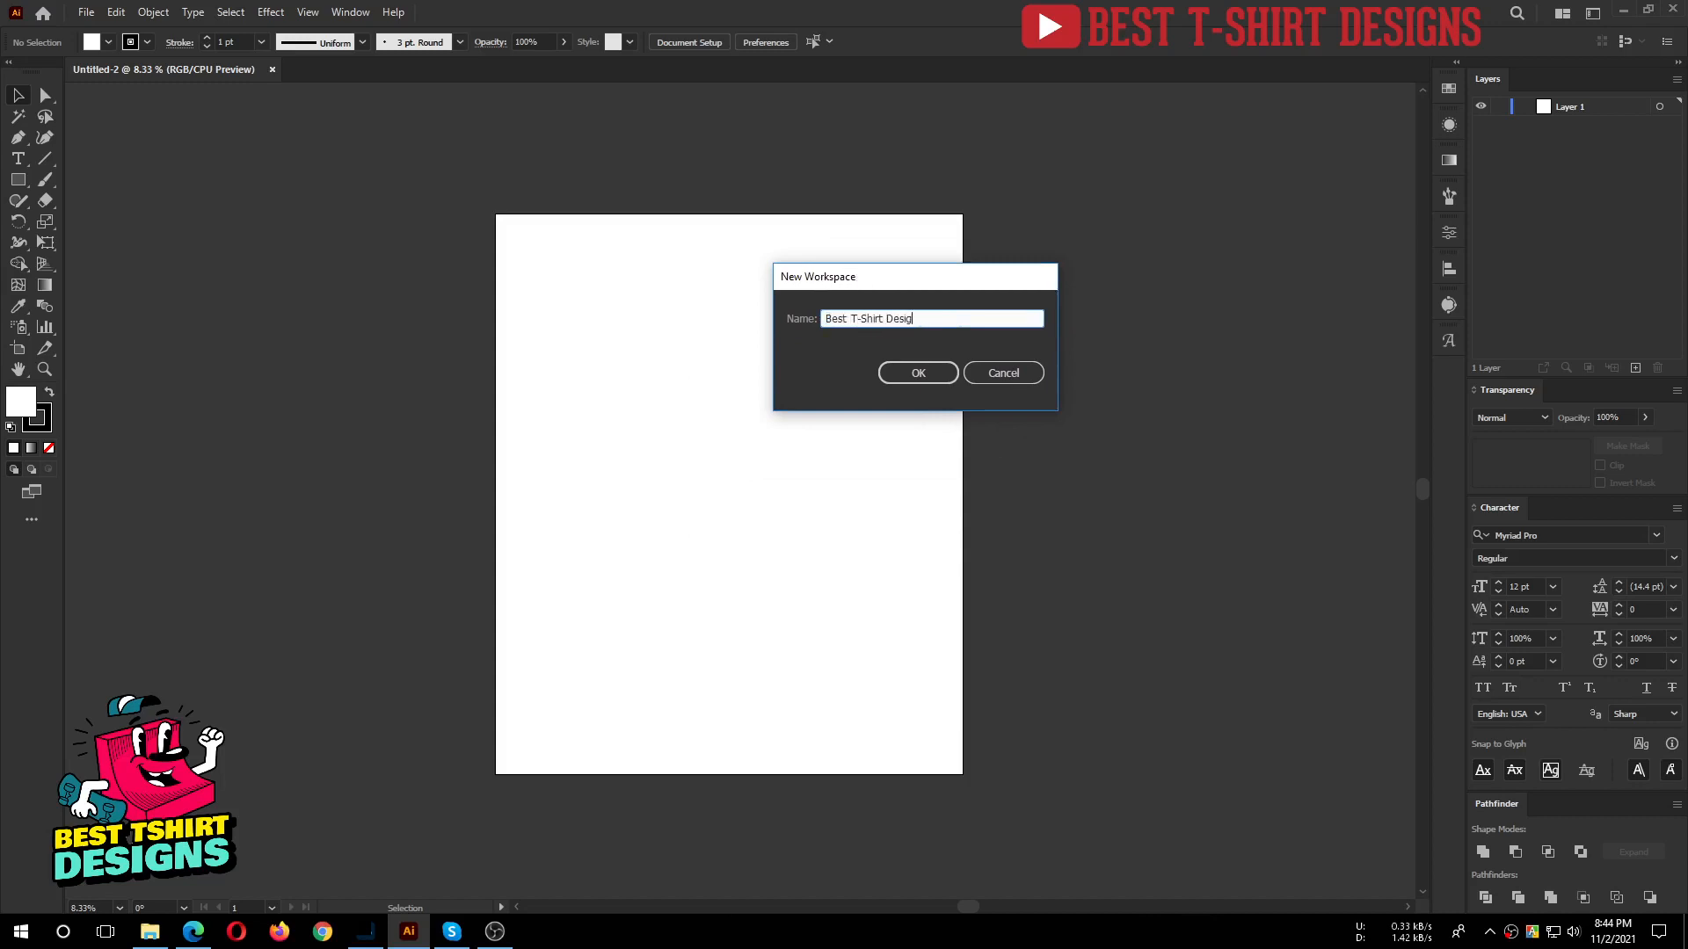
type("ns")
left_click(917, 373)
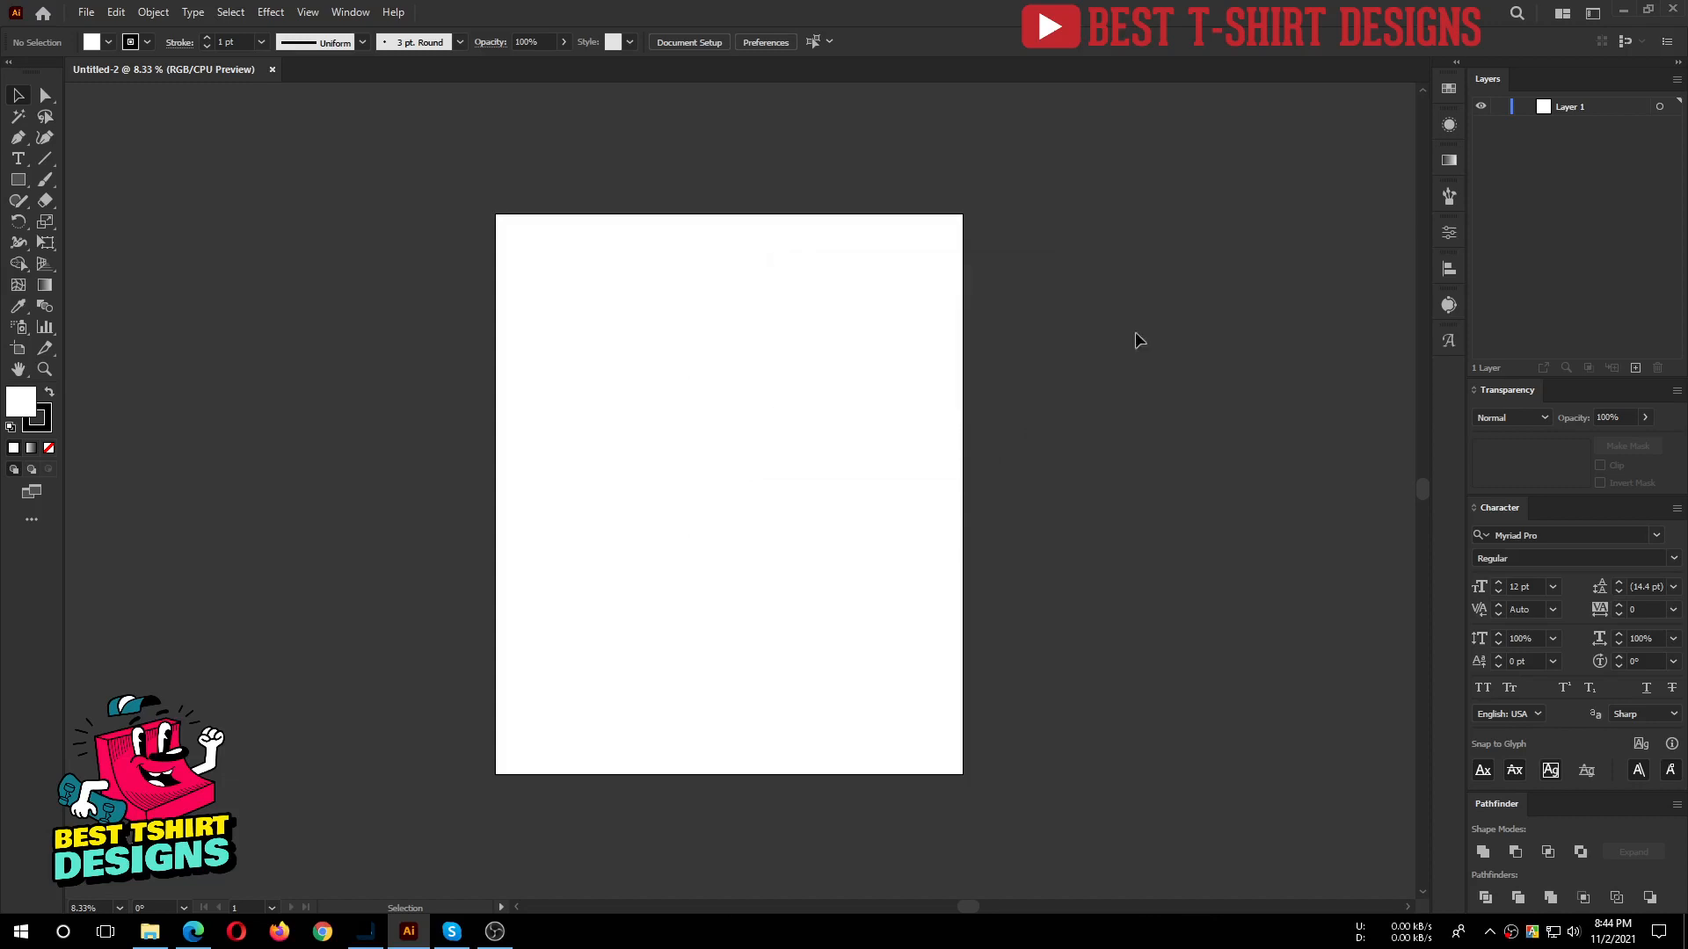
left_click(1592, 12)
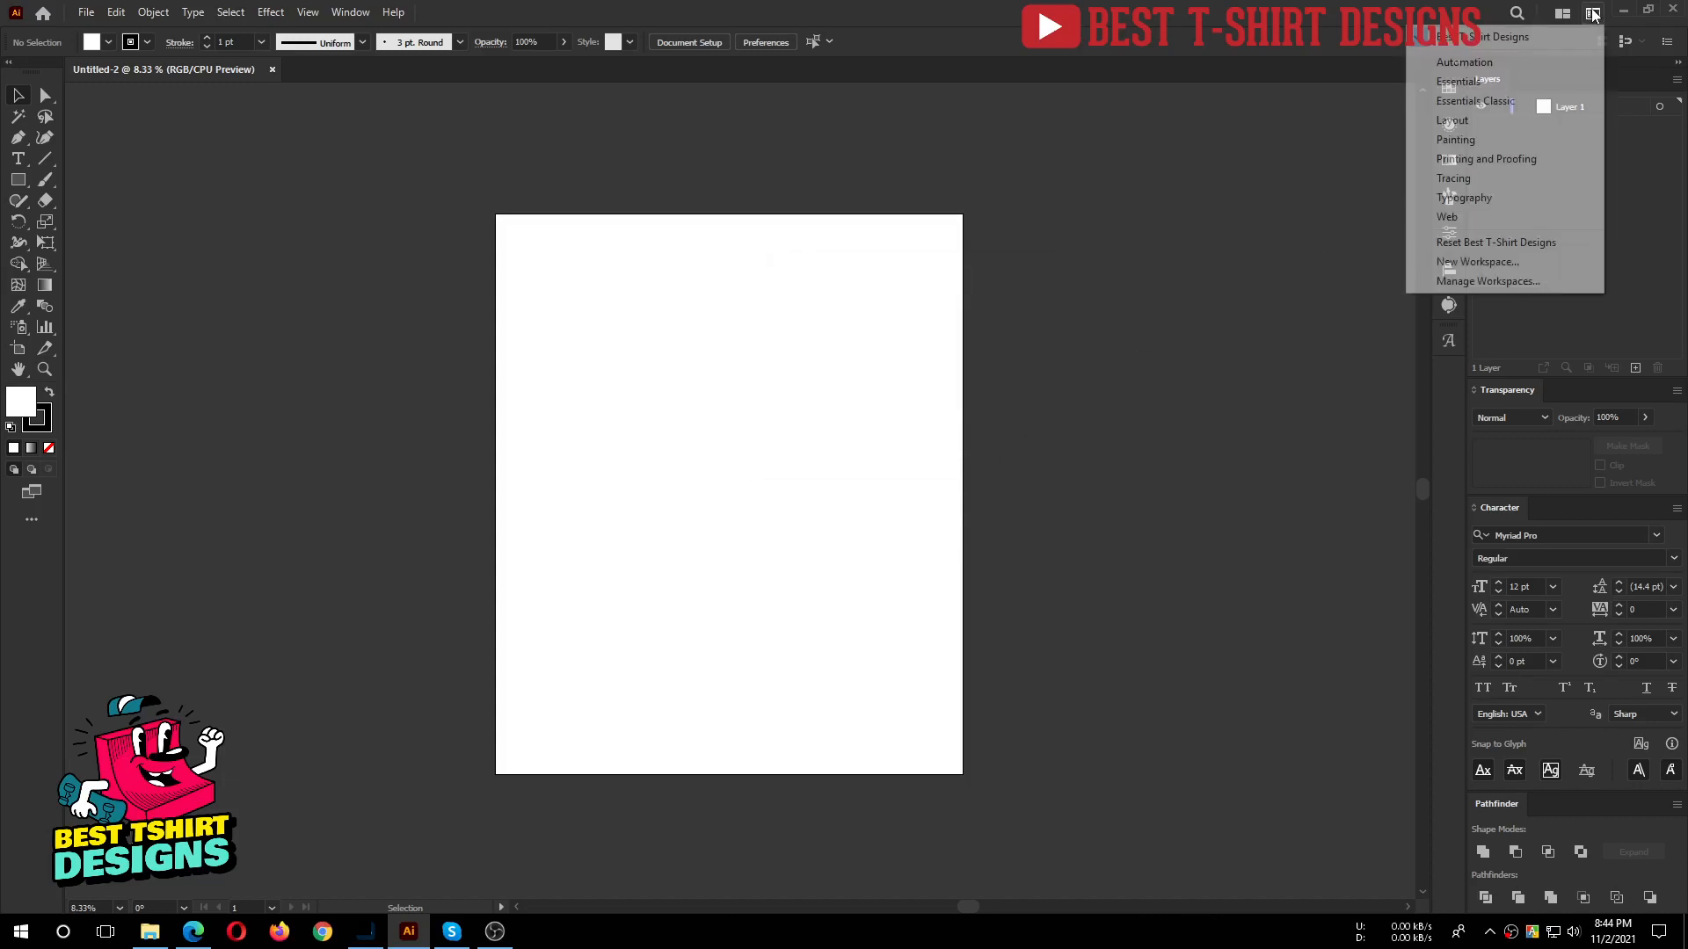
left_click(1574, 327)
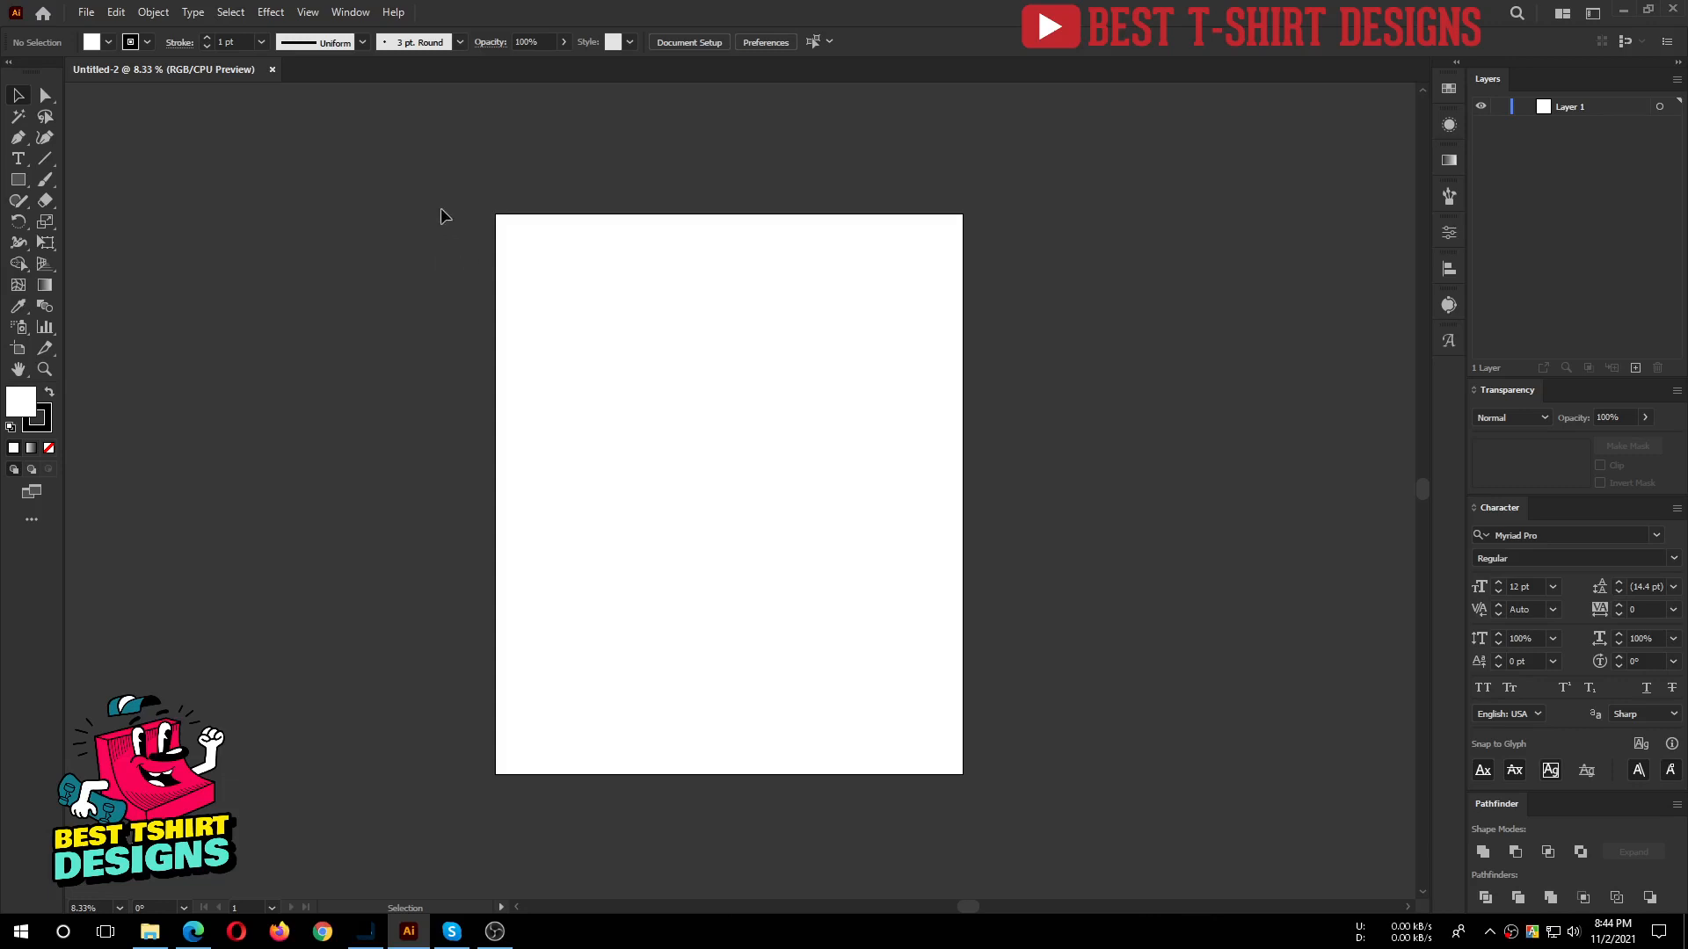
Float the Transparency, Character, Image Trace and Align panels out of their docks to disarrange the workspace.
left_click_drag(436, 179, 1037, 851)
left_click_drag(1496, 388, 1154, 397)
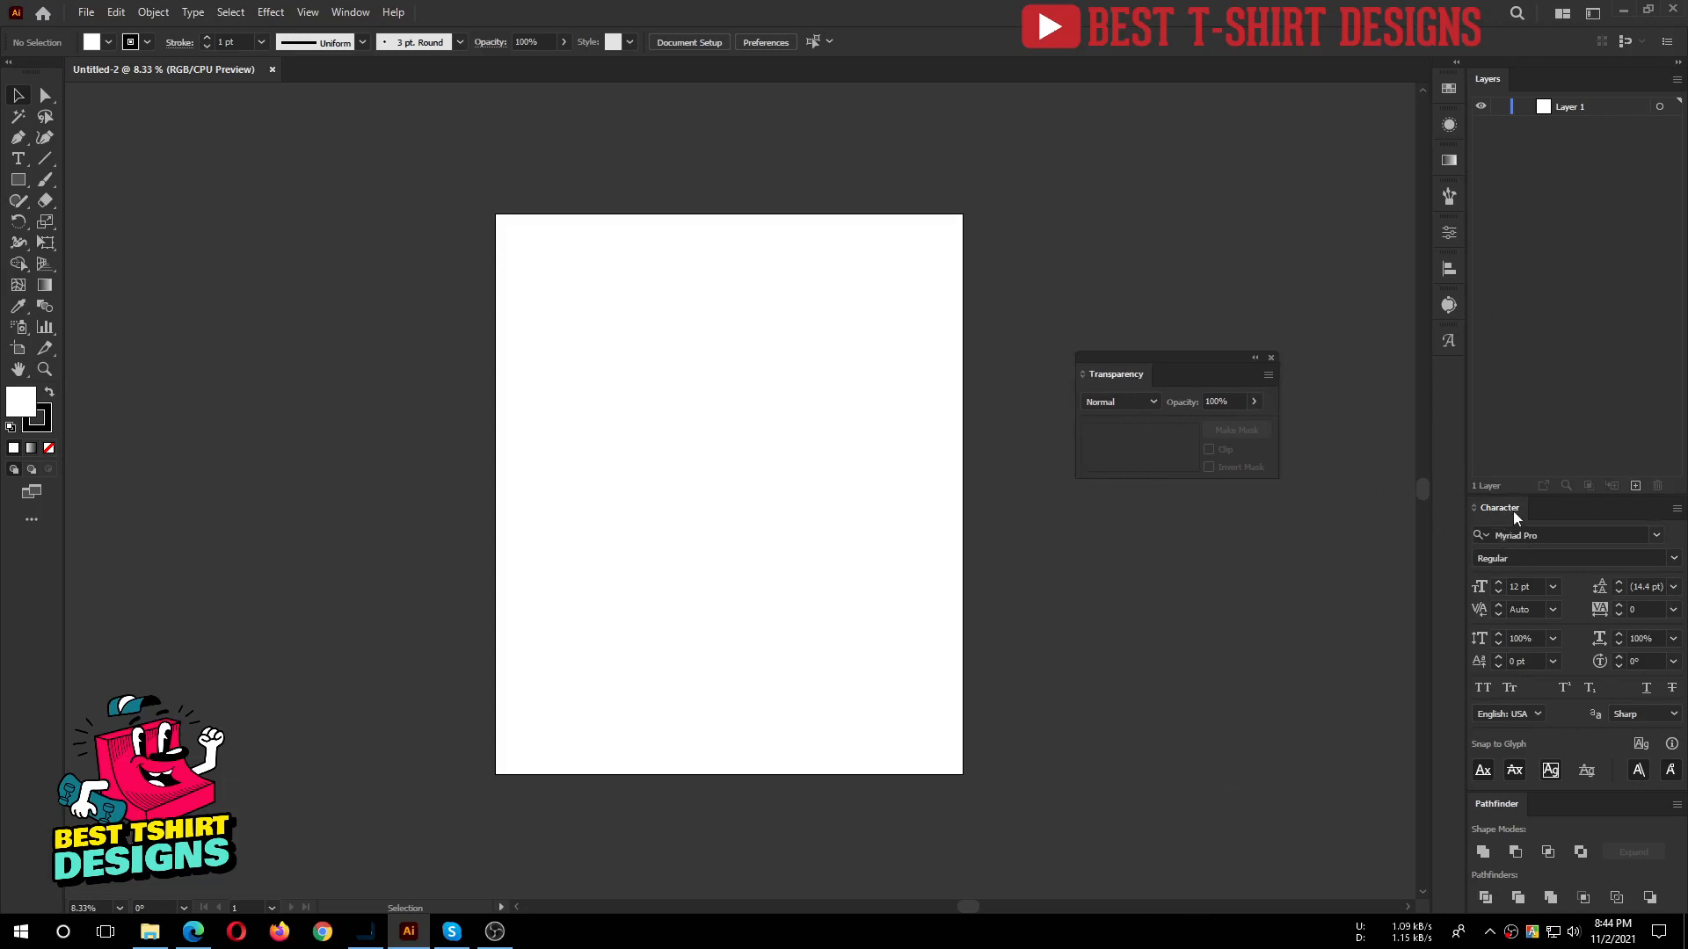
left_click_drag(1512, 510, 1020, 514)
left_click_drag(1449, 305, 1205, 264)
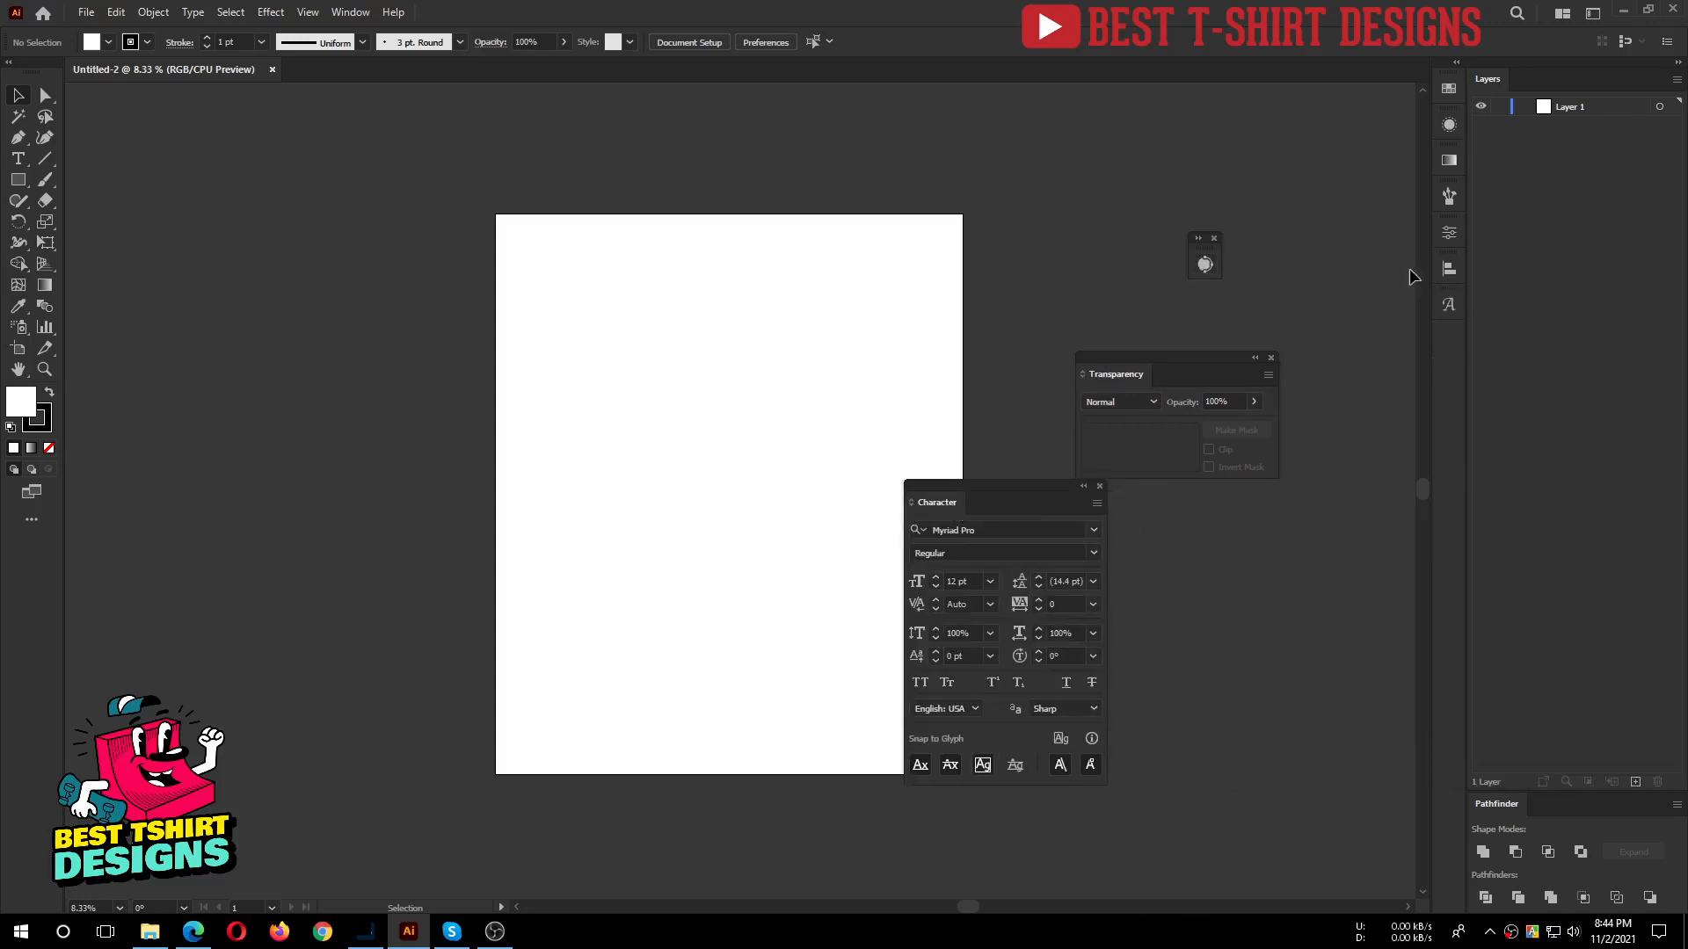
left_click_drag(1449, 268, 1345, 293)
Reset the Best T-Shirt Designs workspace to its saved panel layout.
left_click(1592, 12)
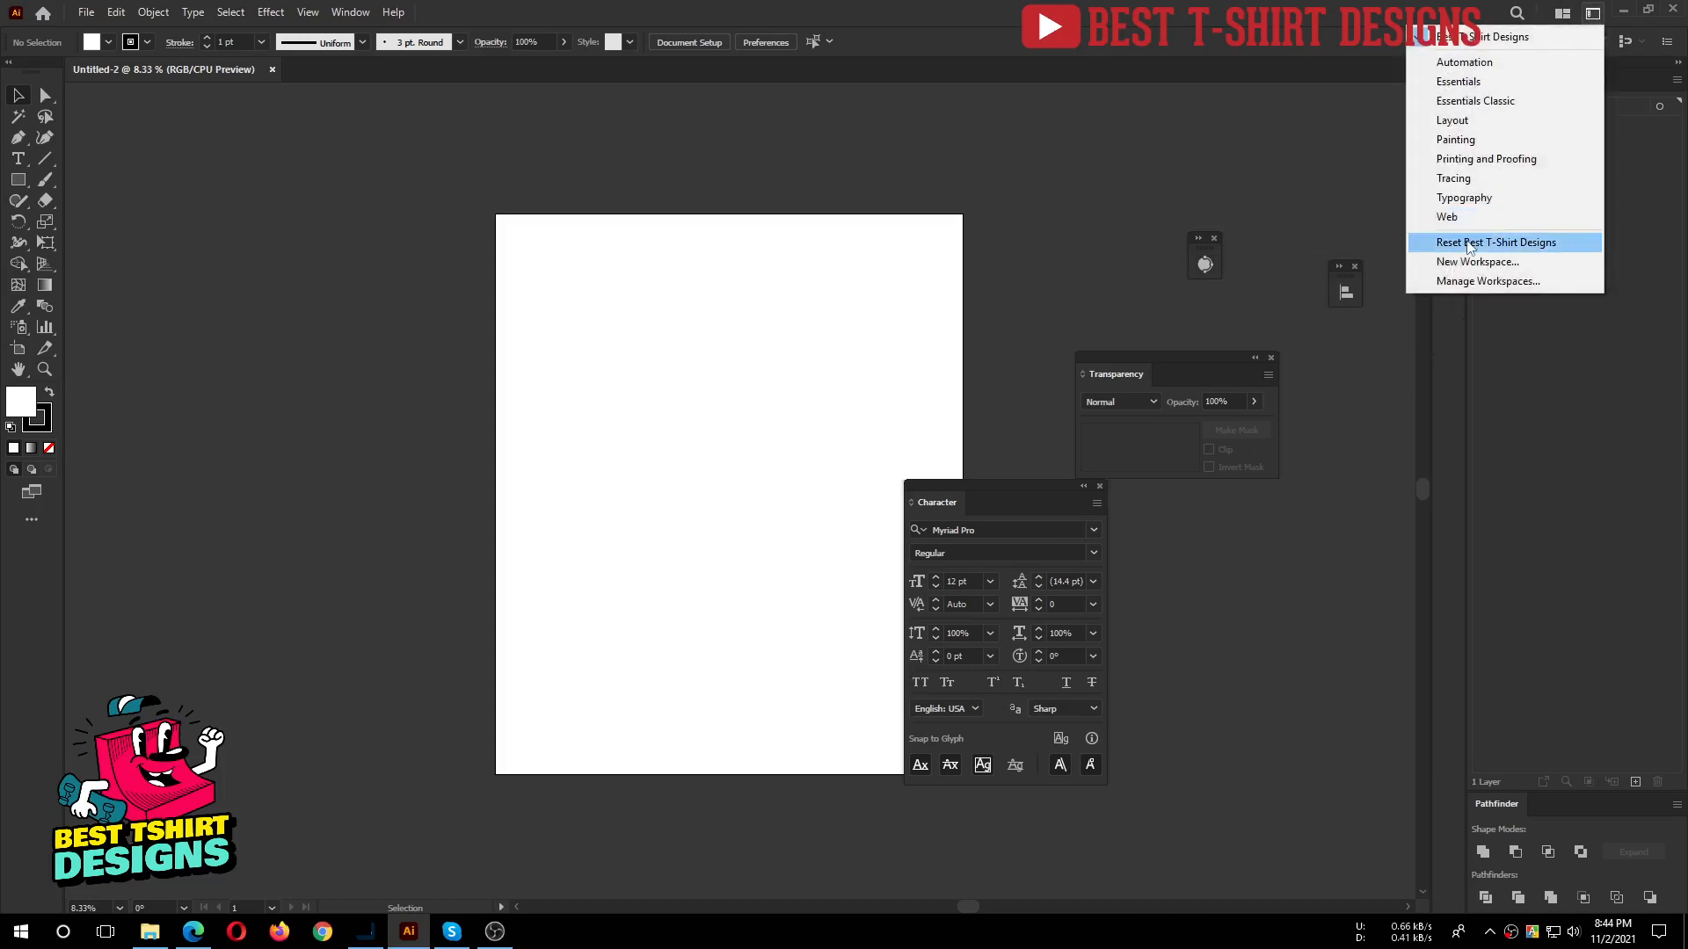
left_click(1467, 243)
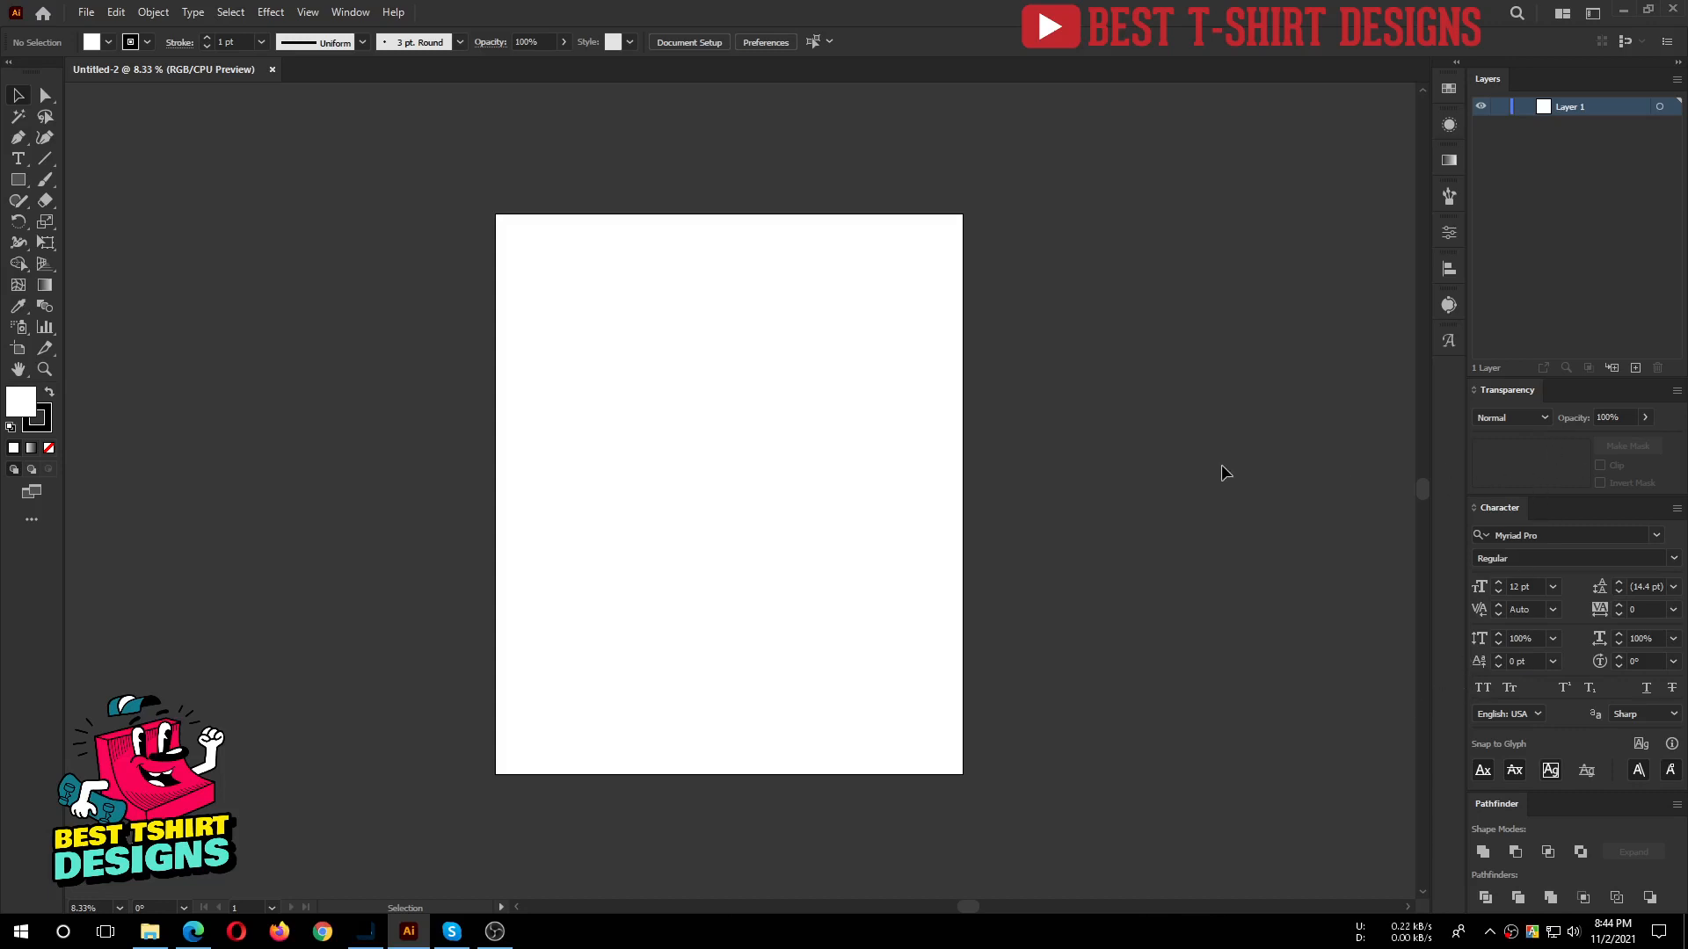
left_click_drag(435, 161, 1041, 874)
Open the General preferences and reposition the dialog over the artboard.
left_click(117, 13)
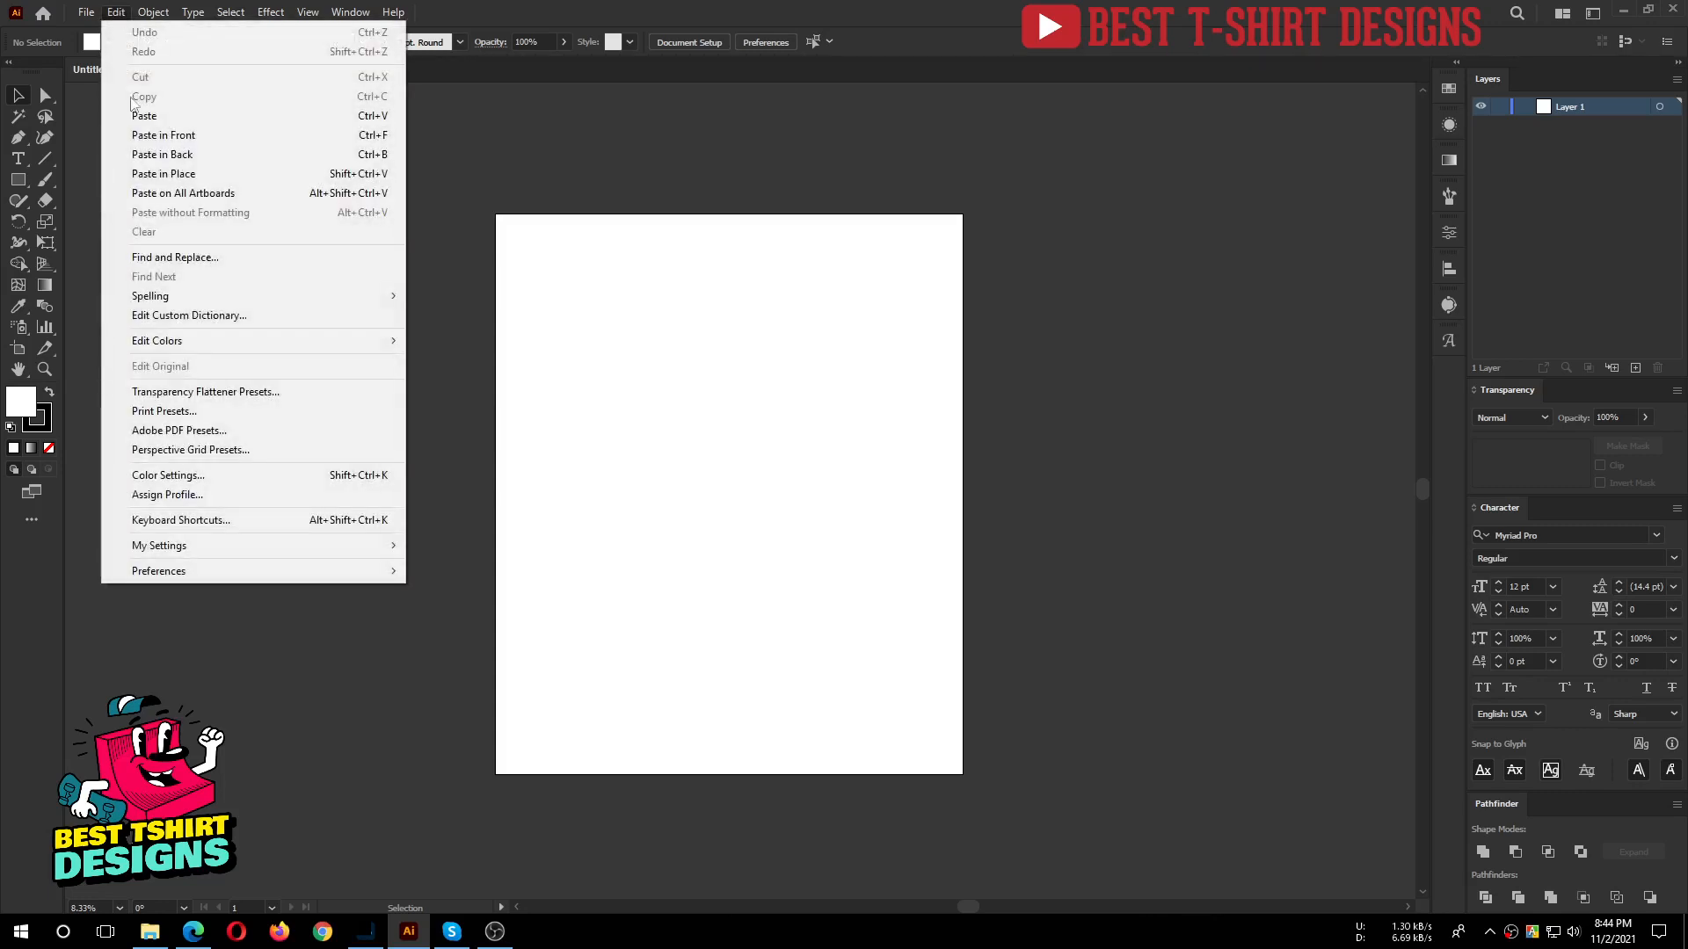
mouse_move(191, 572)
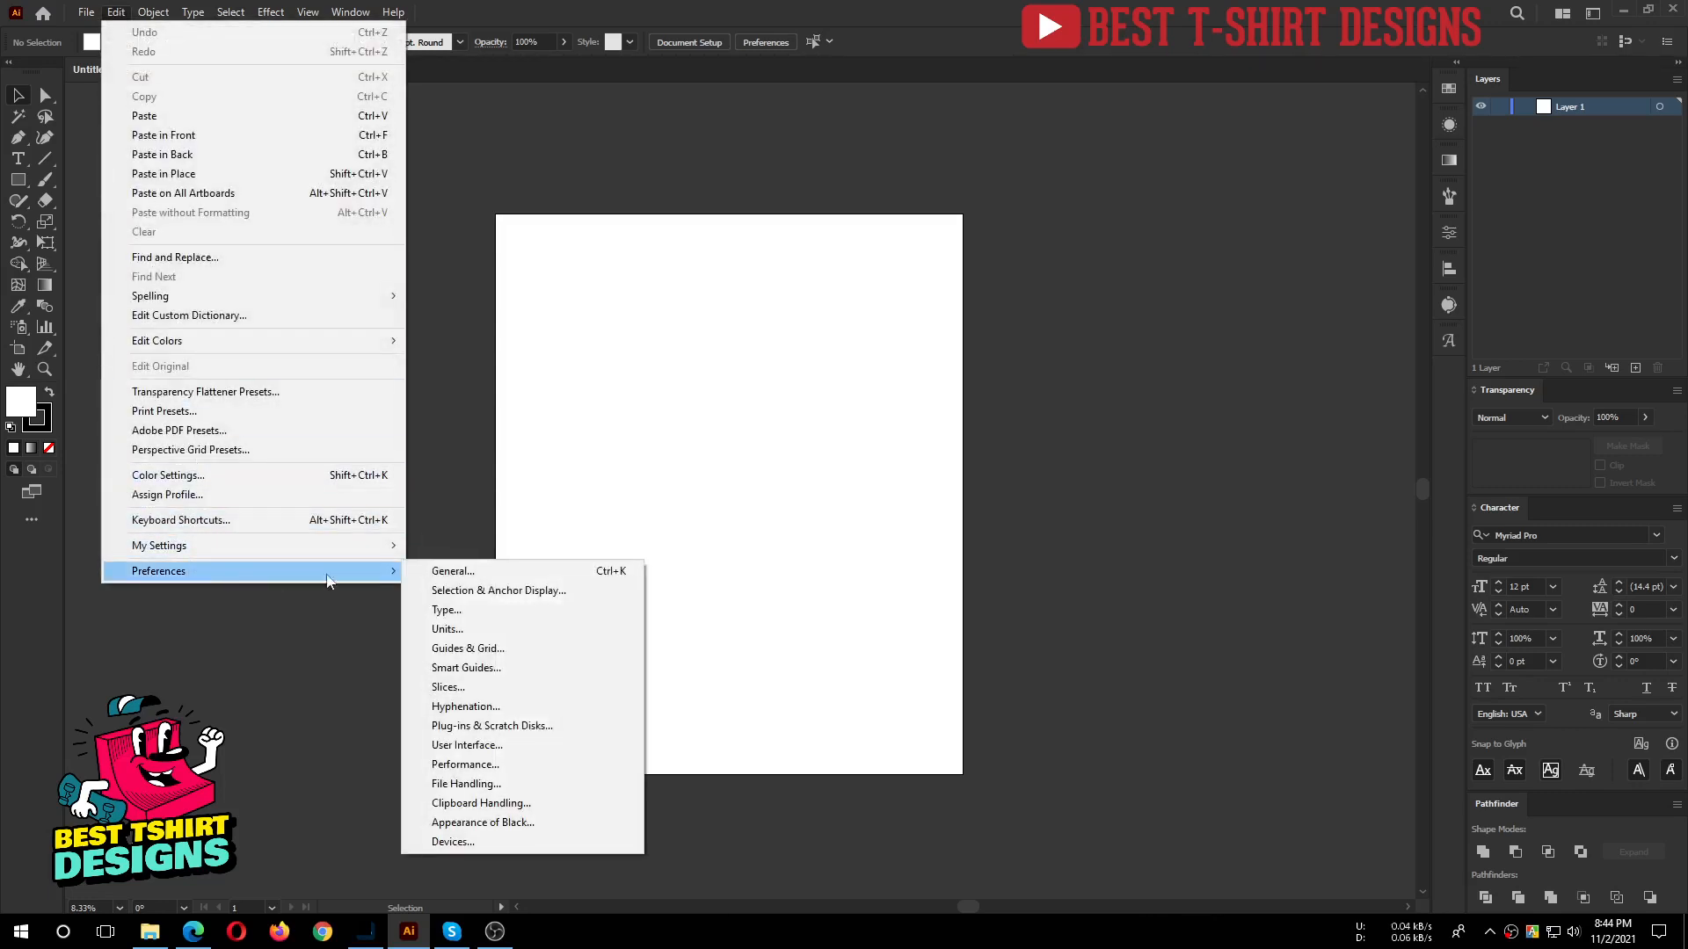
left_click(475, 576)
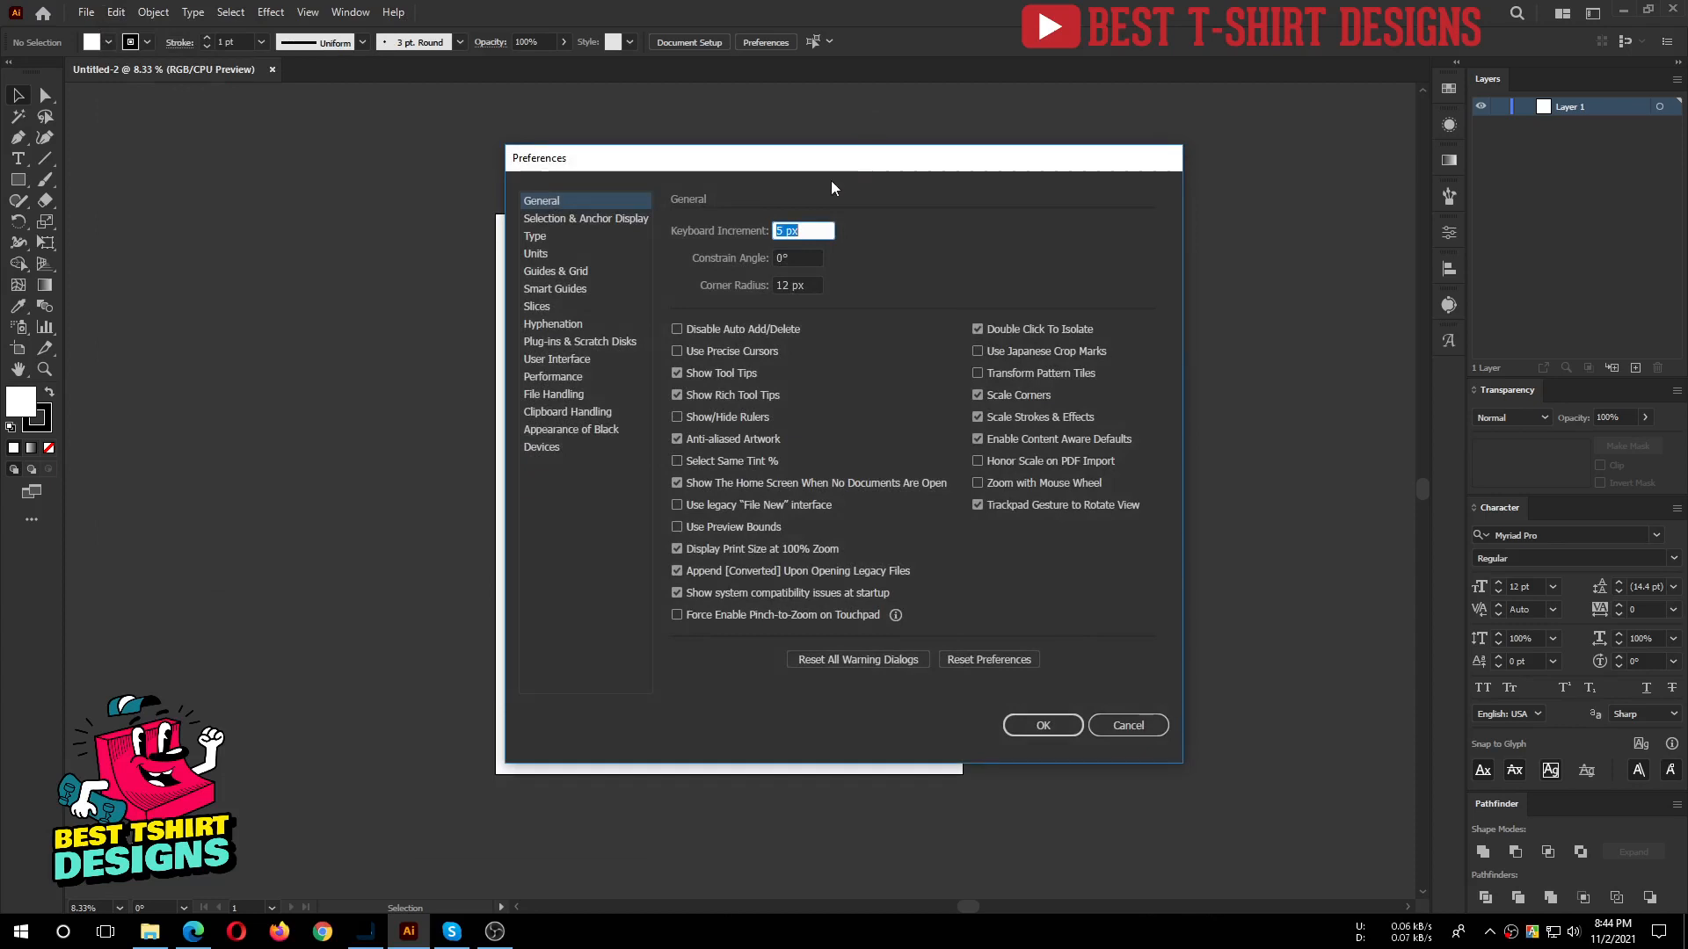
left_click_drag(826, 162, 673, 149)
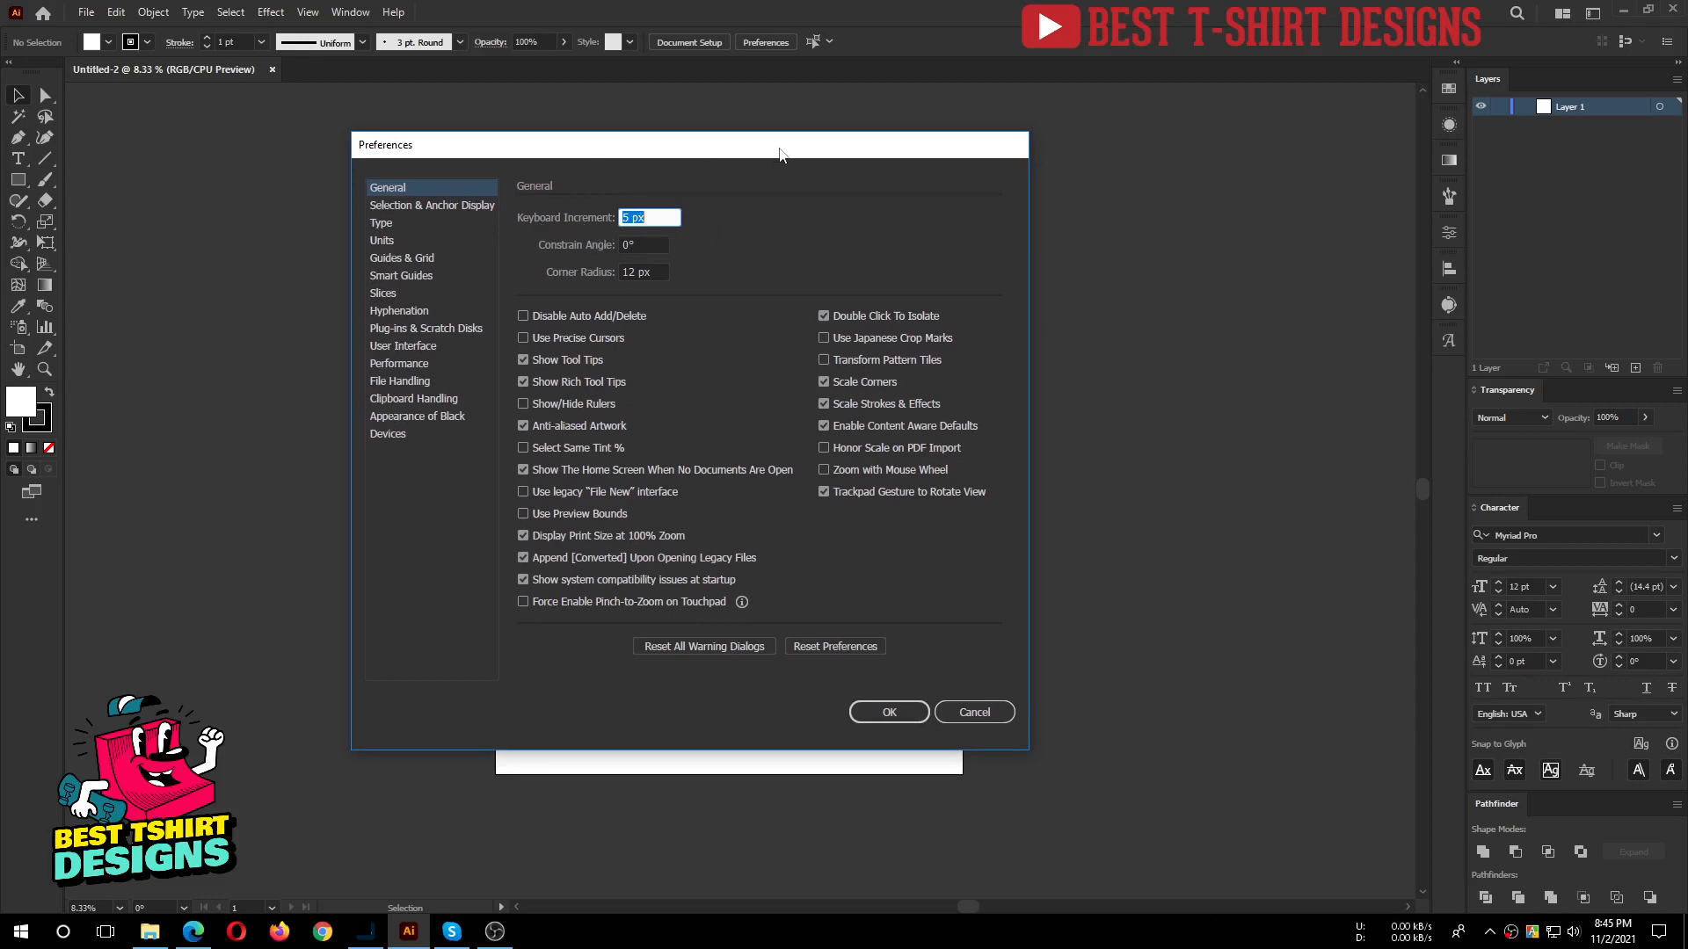
left_click_drag(779, 147, 592, 224)
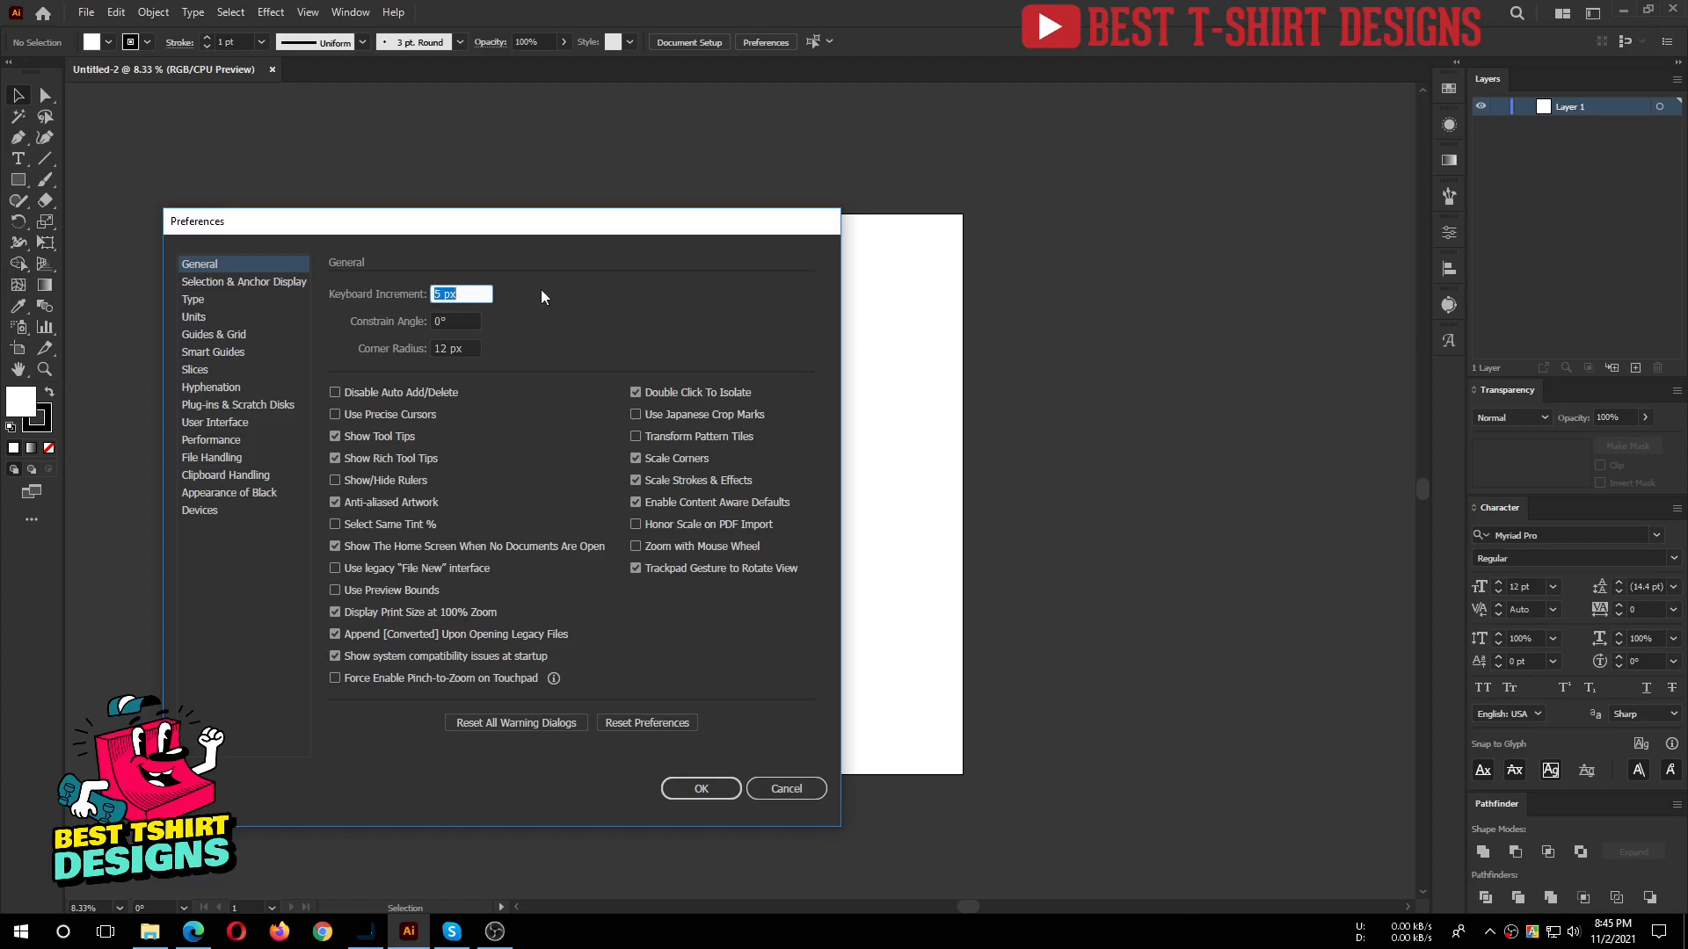
left_click_drag(362, 230, 572, 221)
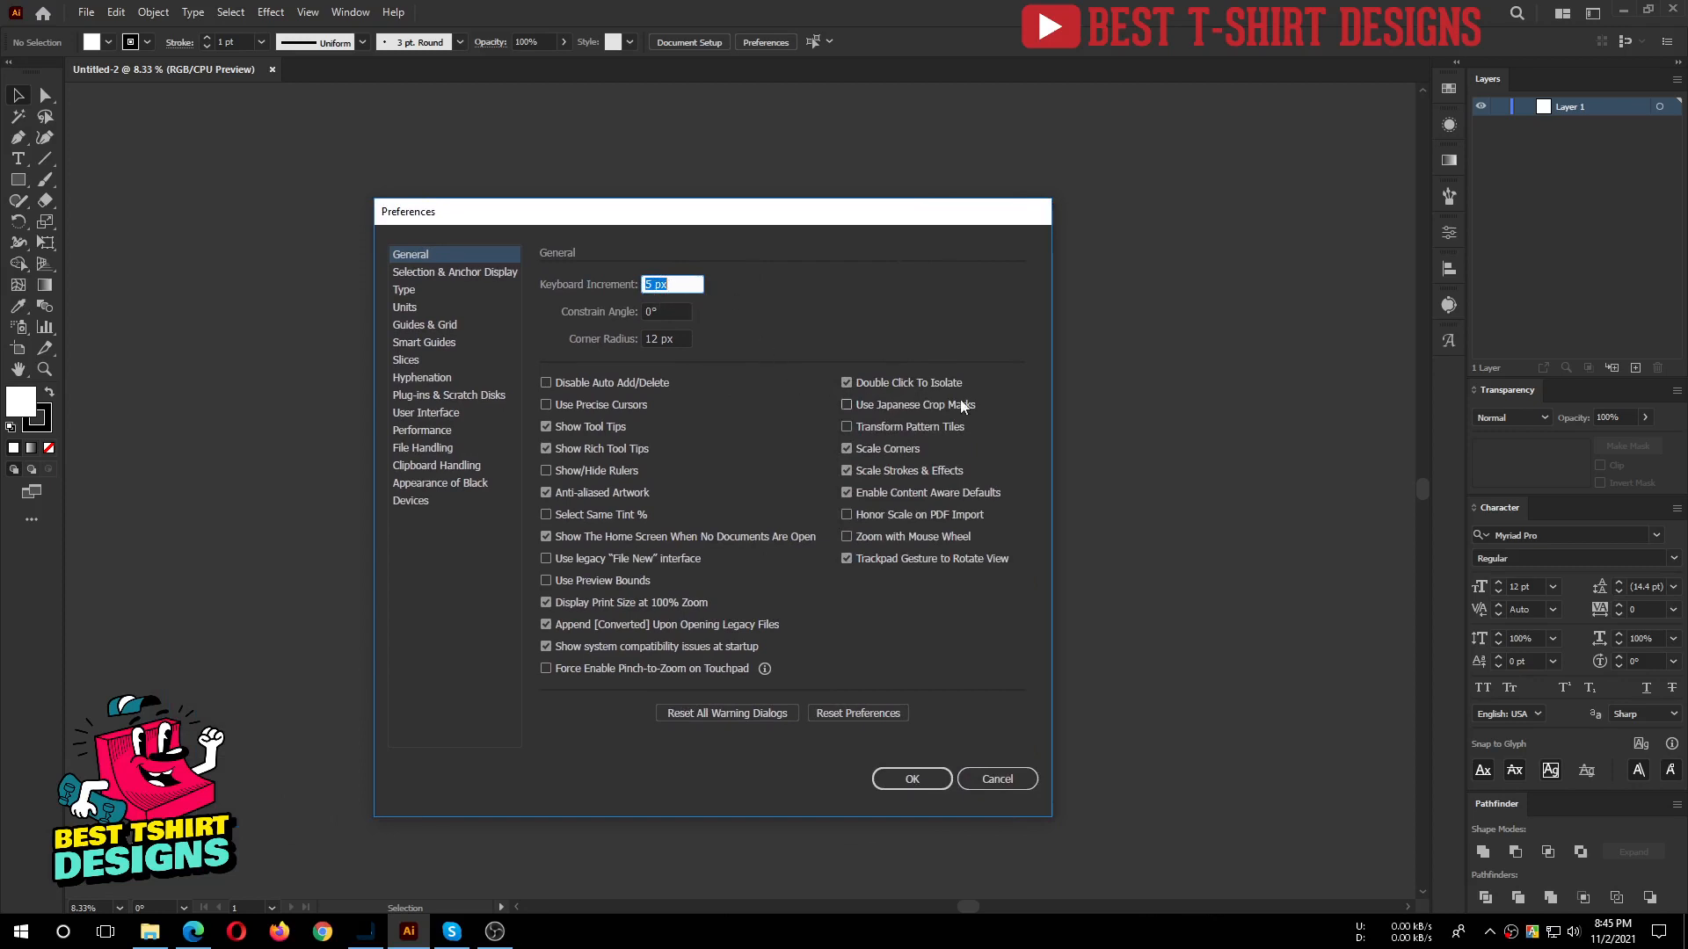
Switch the Scale Corners and Scale Strokes & Effects preferences off and back on, and shift the dialog aside.
left_click(888, 452)
left_click(891, 471)
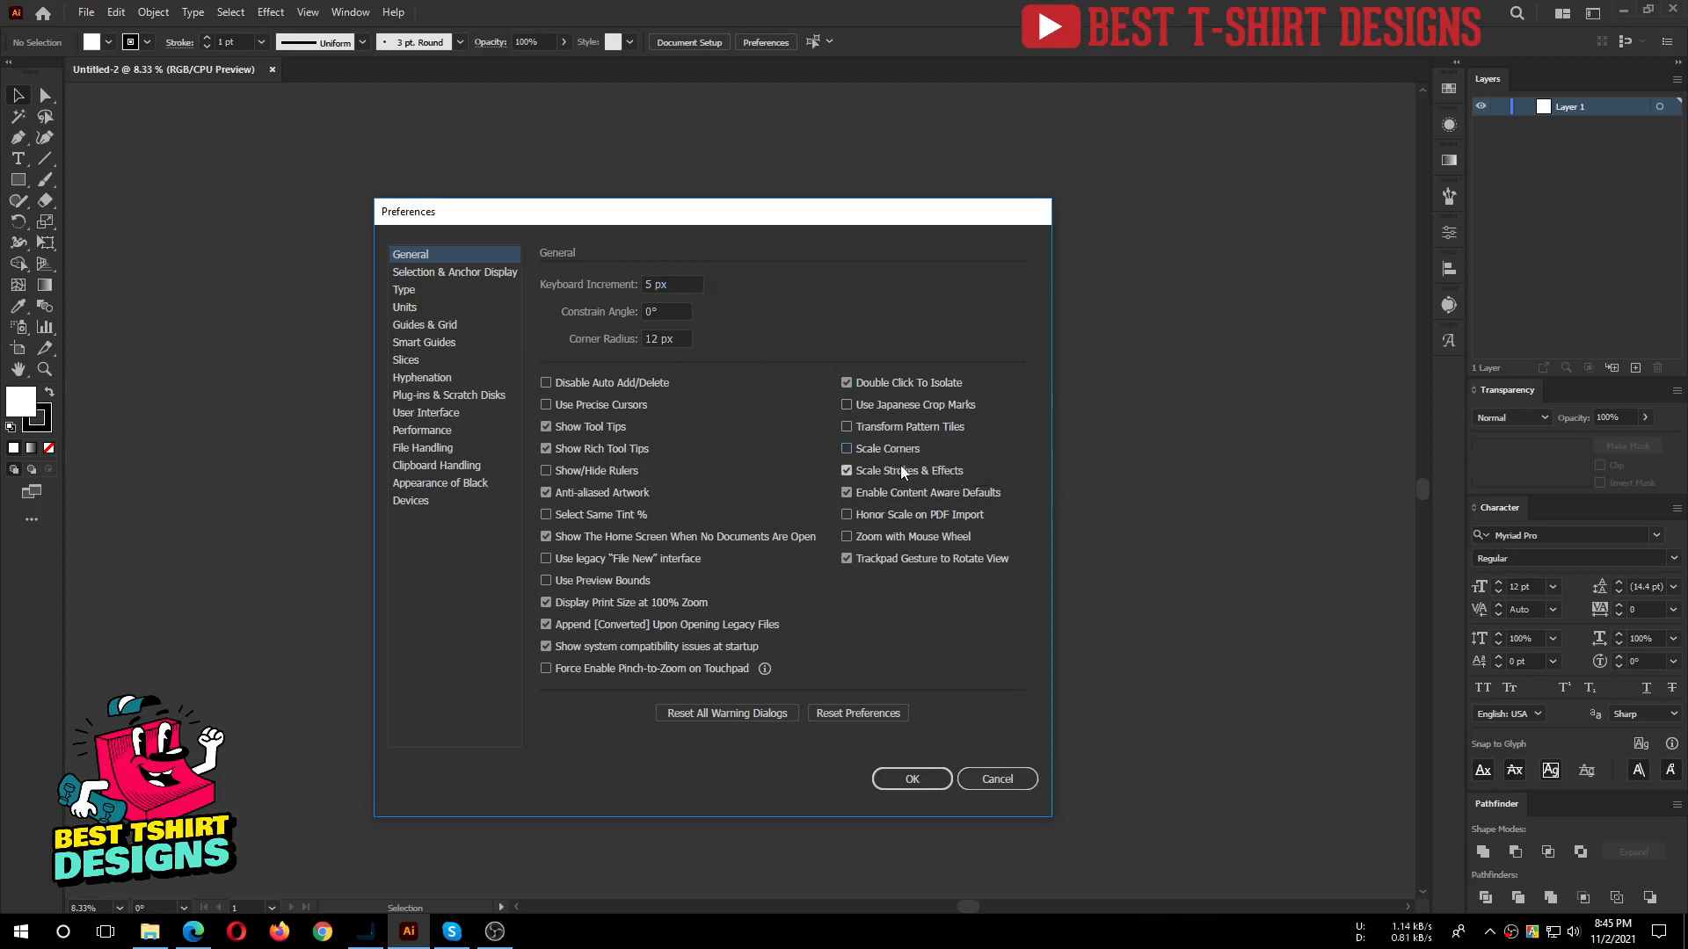
left_click(887, 453)
left_click(885, 471)
left_click_drag(788, 225, 590, 227)
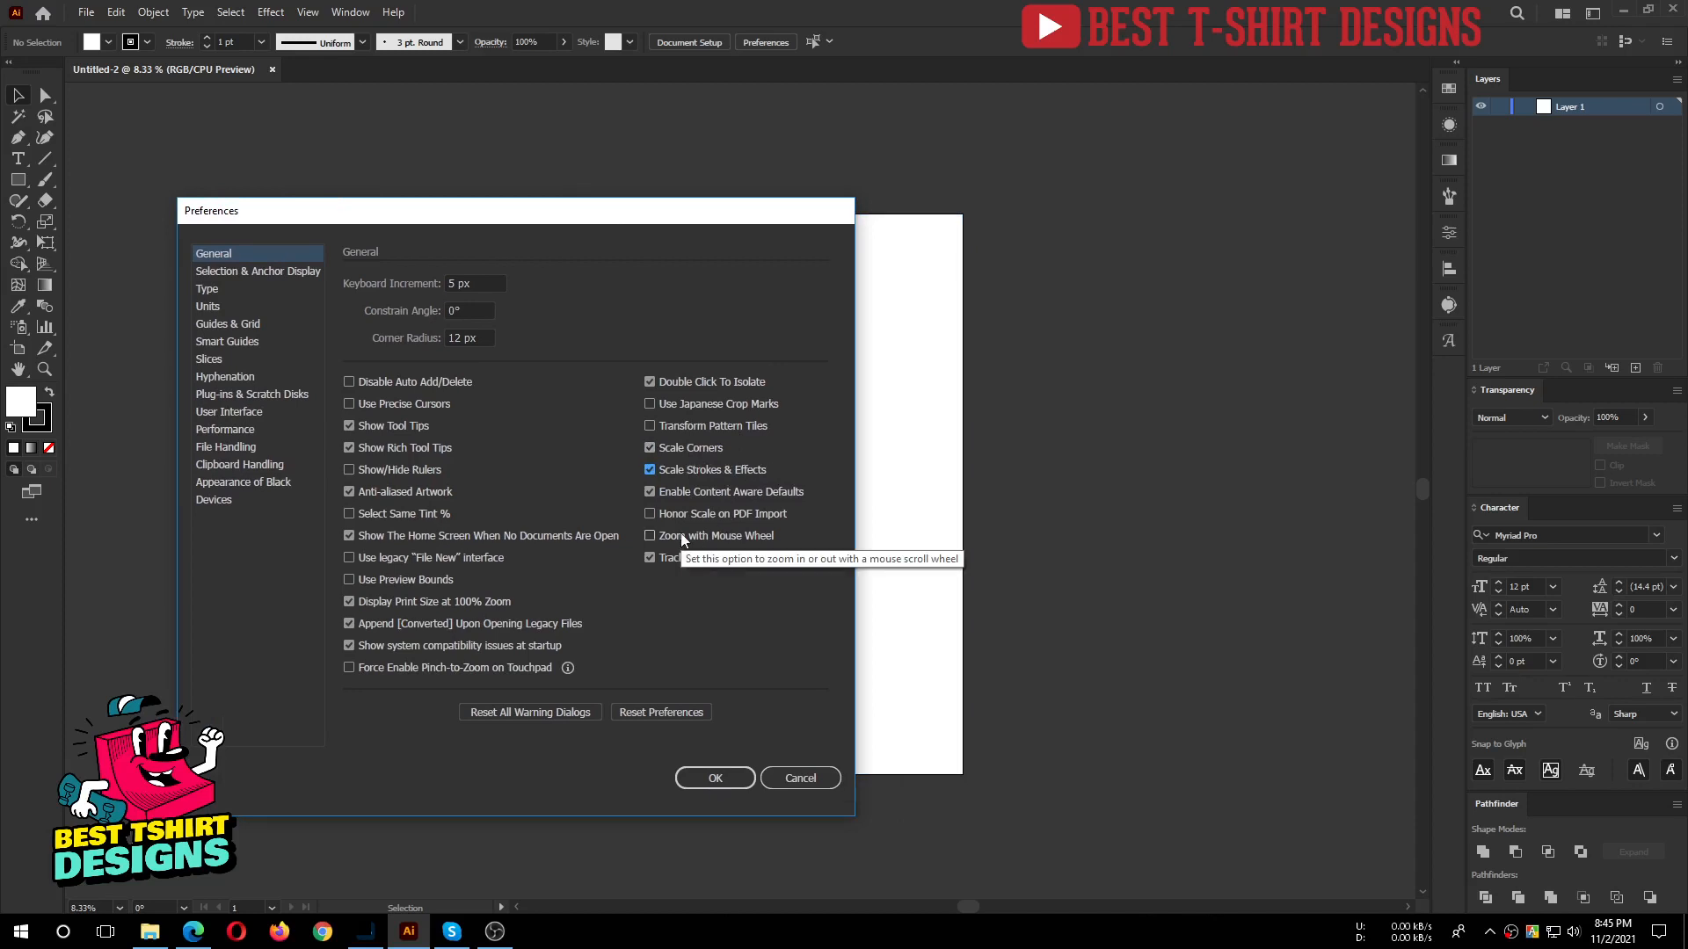
Enable the Zoom with Mouse Wheel preference, apply it, and test wheel zooming on the artboard.
left_click(722, 537)
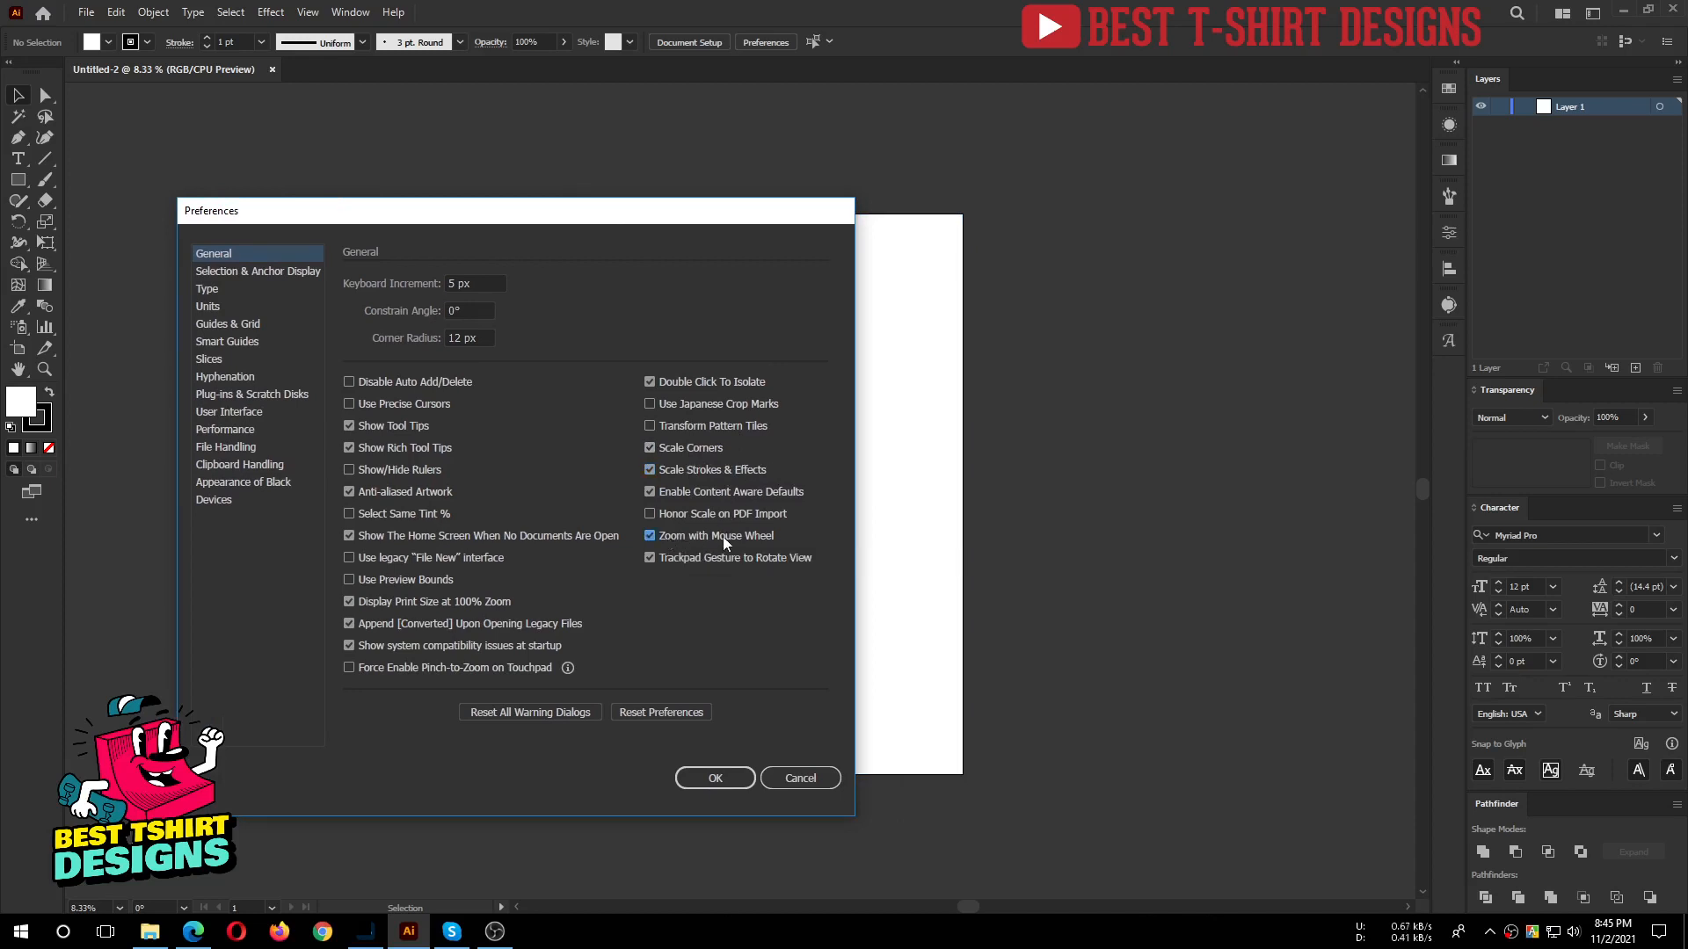
left_click(713, 778)
key("ctrl+1")
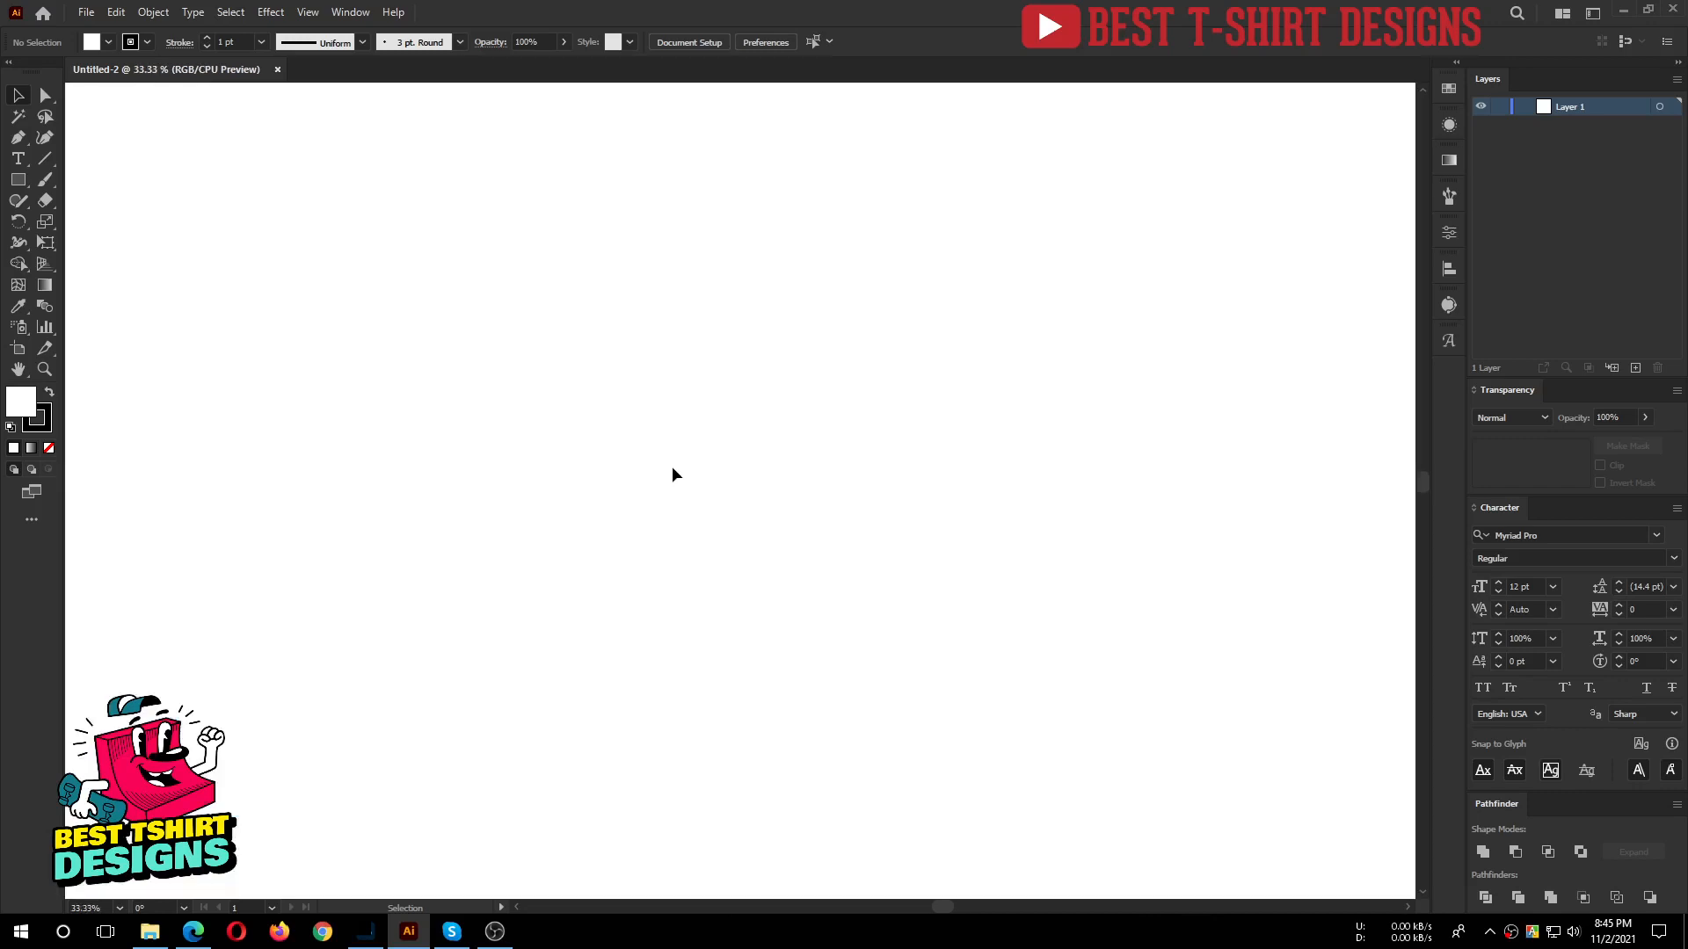
scroll(671, 467, "down", 5)
scroll(672, 468, "up", 3)
key("a")
Reopen the General preferences, reposition the dialog over the artboard, and switch off Zoom with Mouse Wheel.
key("ctrl+k")
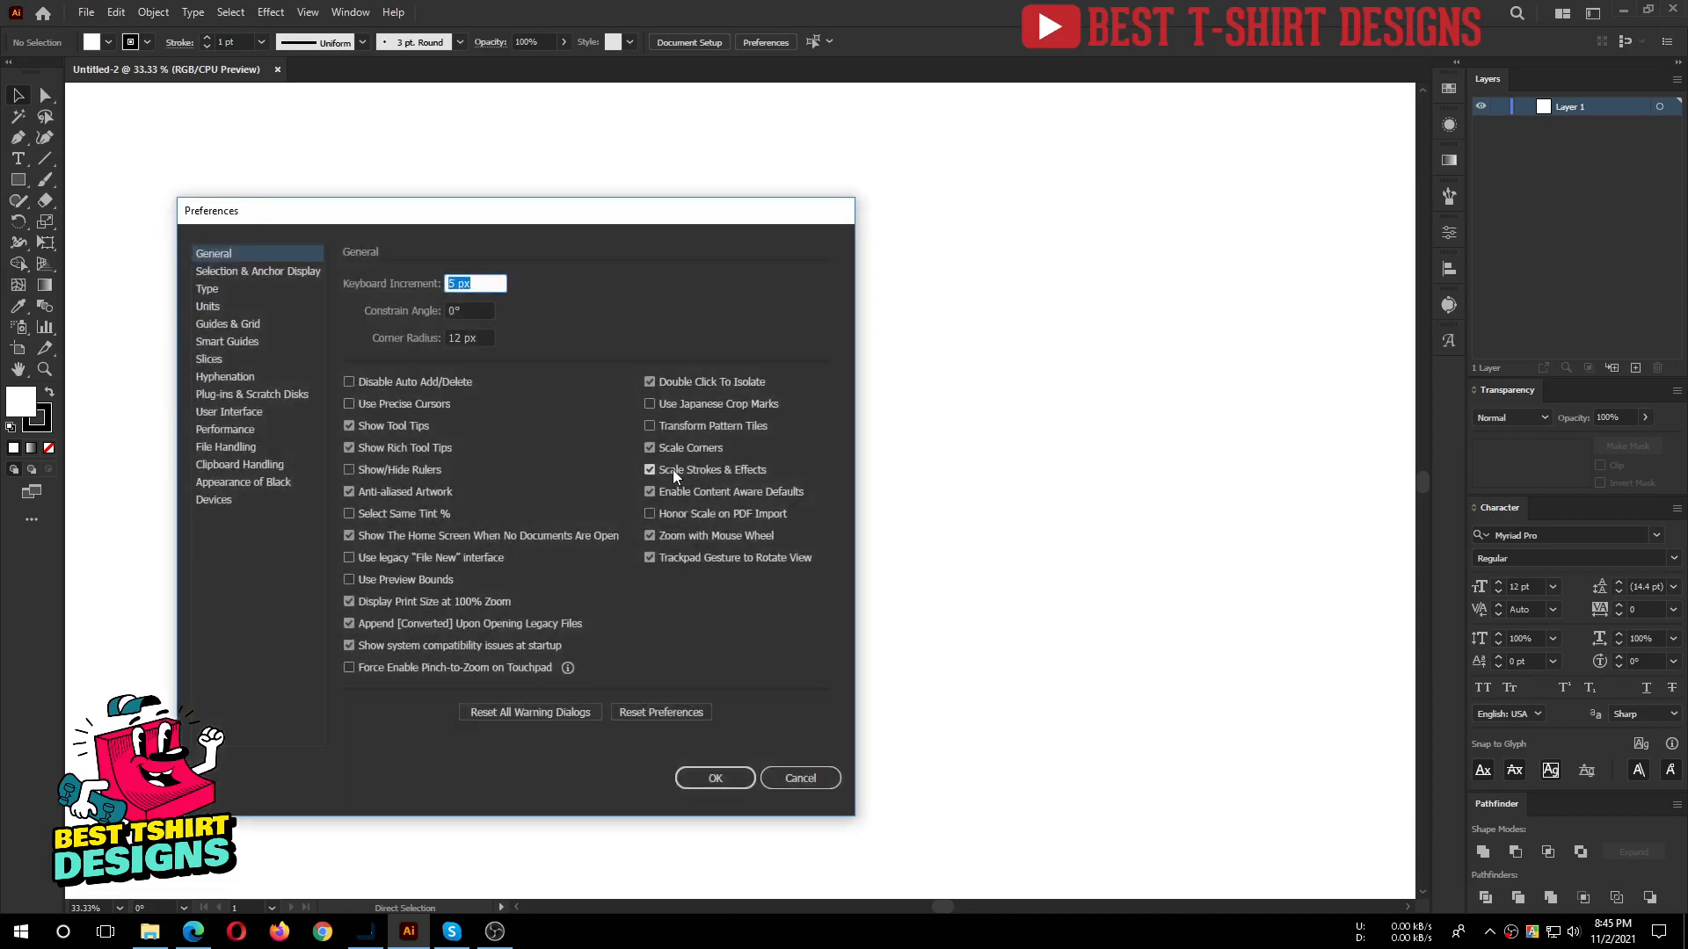
left_click_drag(588, 217, 997, 175)
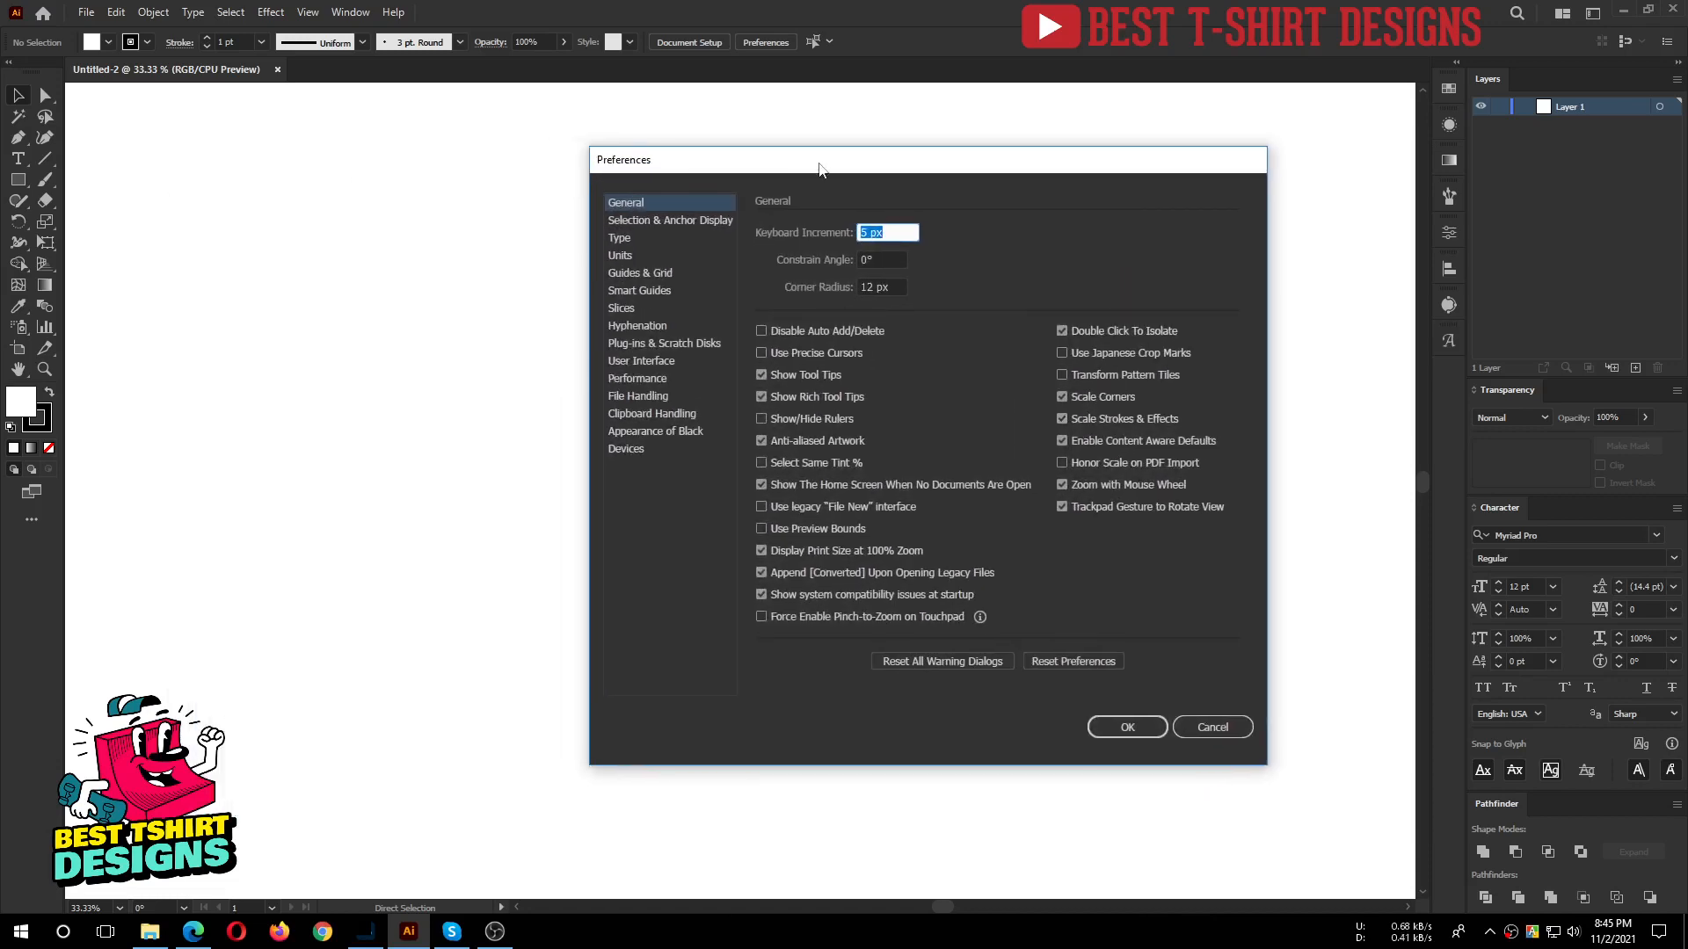
left_click_drag(822, 172, 690, 156)
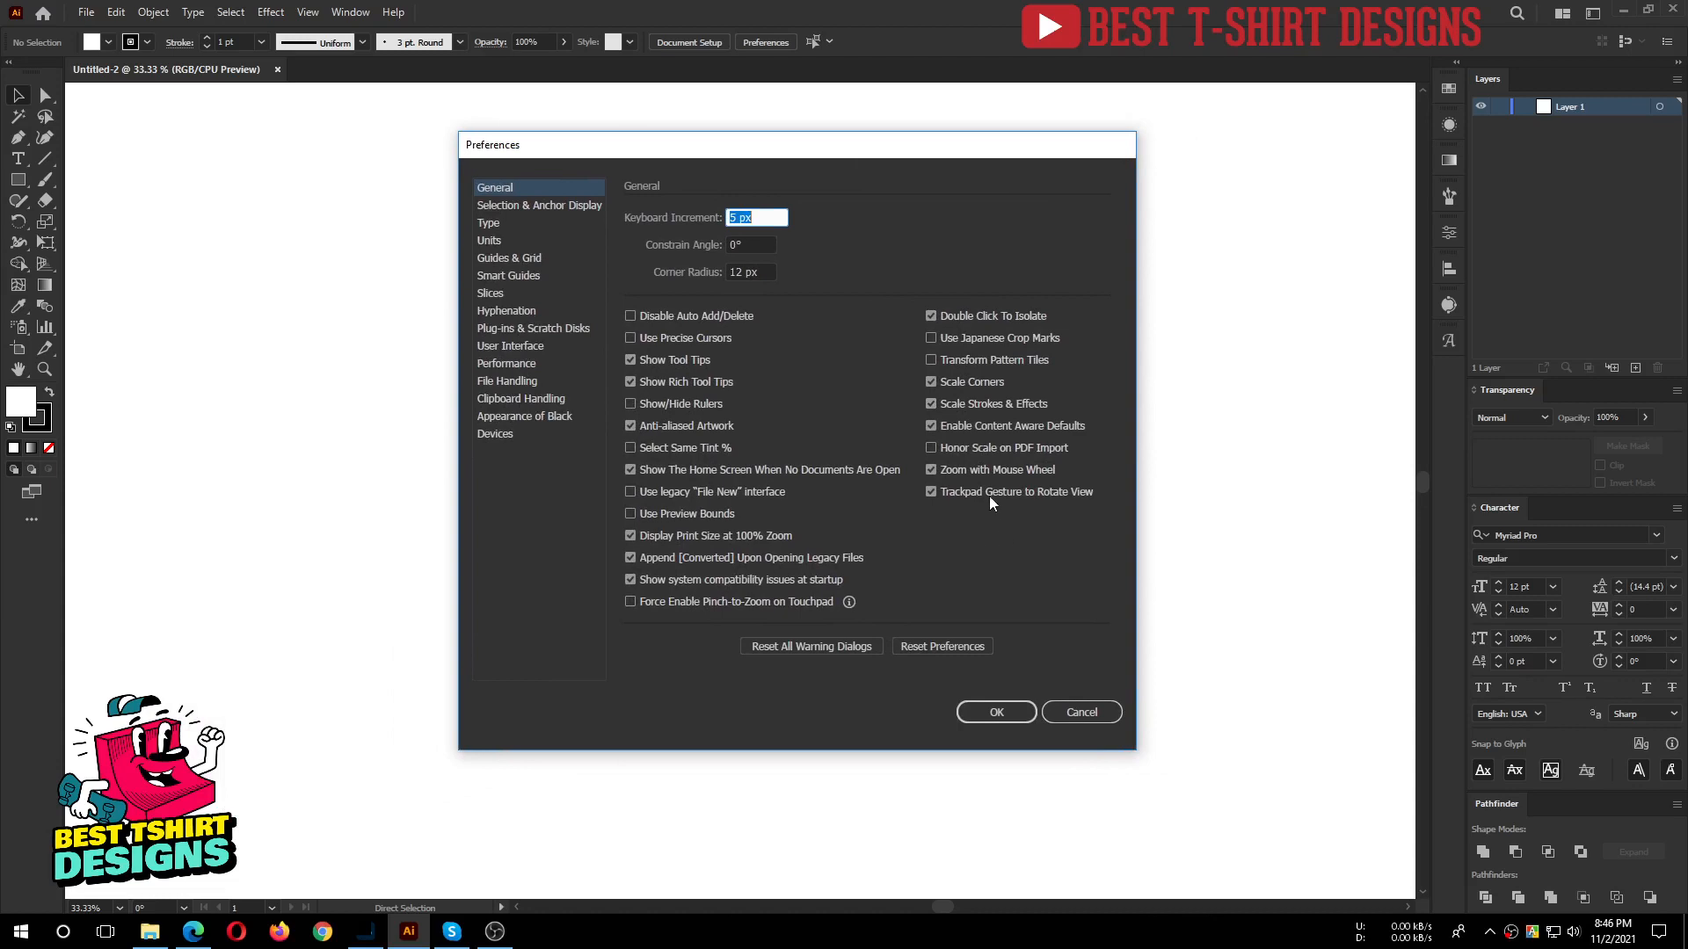
left_click(988, 472)
Try the anchor point, handle and bounding box size slider under Selection & Anchor Display, and view the Type preferences.
left_click(526, 207)
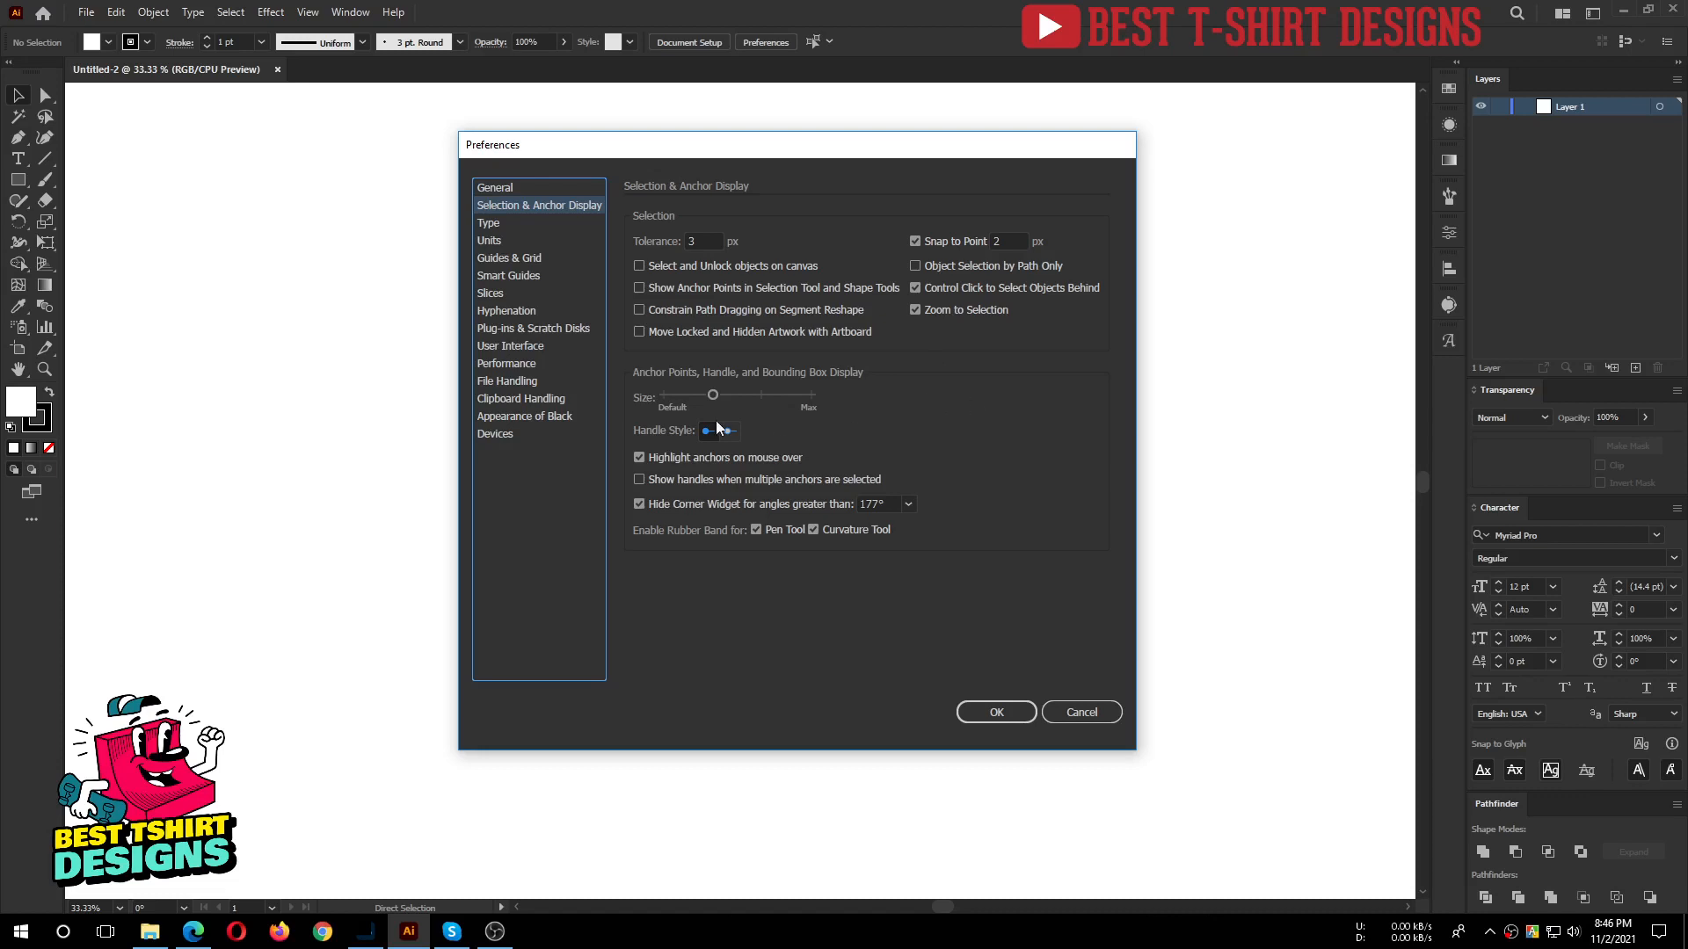
left_click_drag(715, 394, 676, 394)
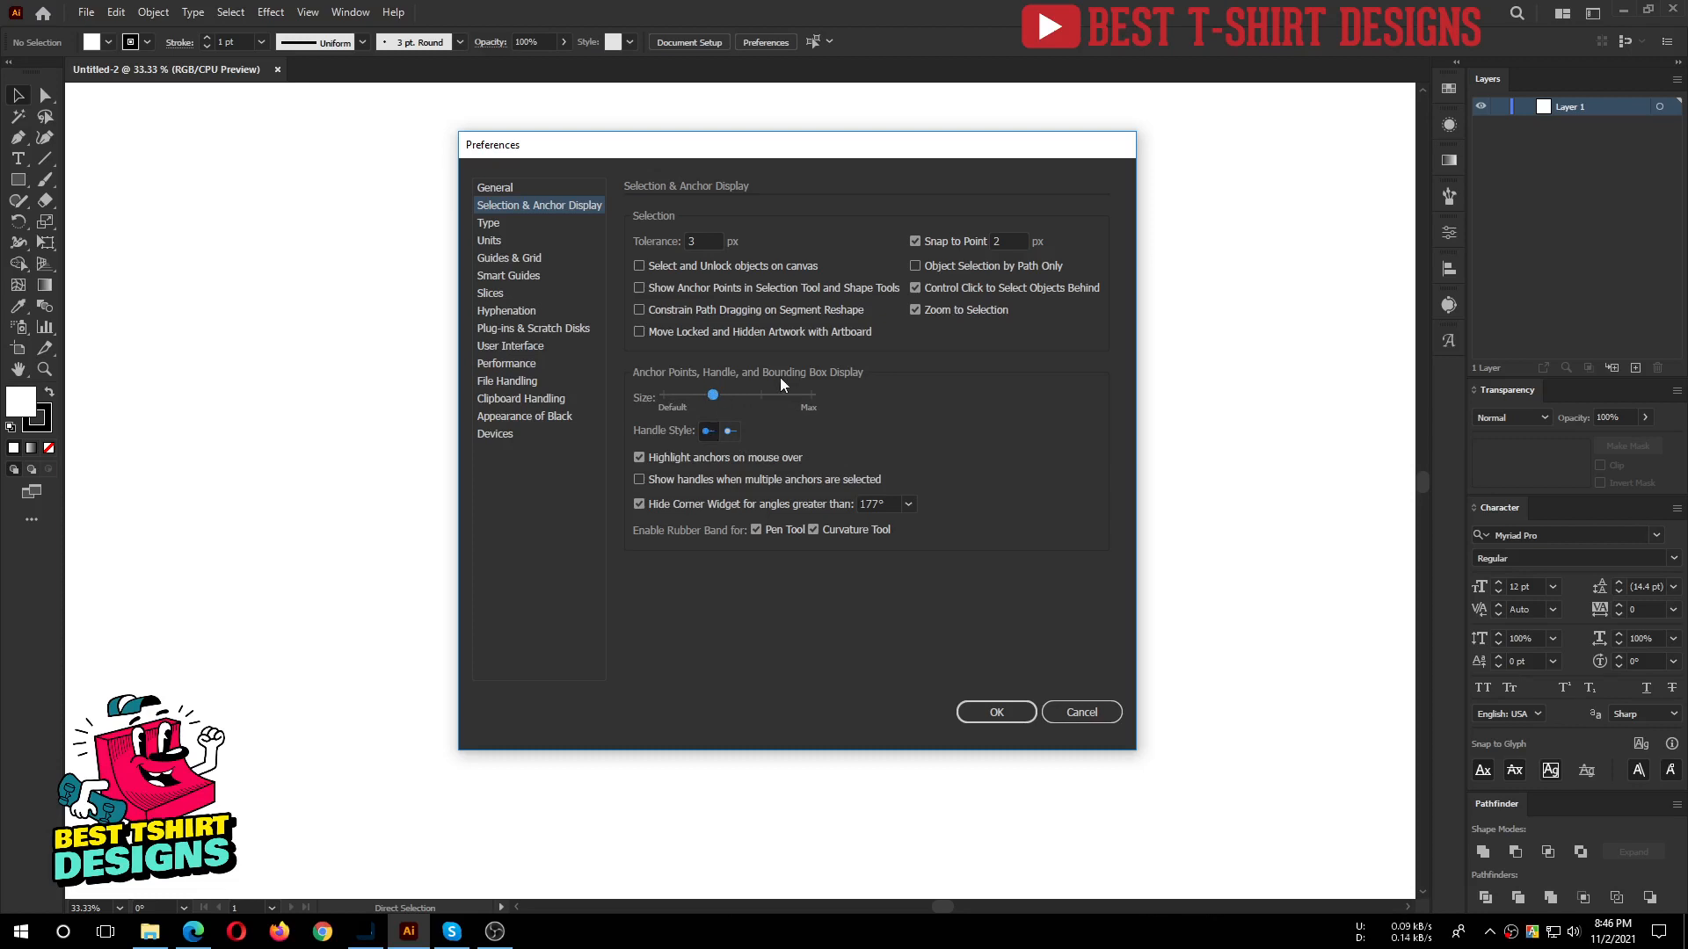
left_click(514, 225)
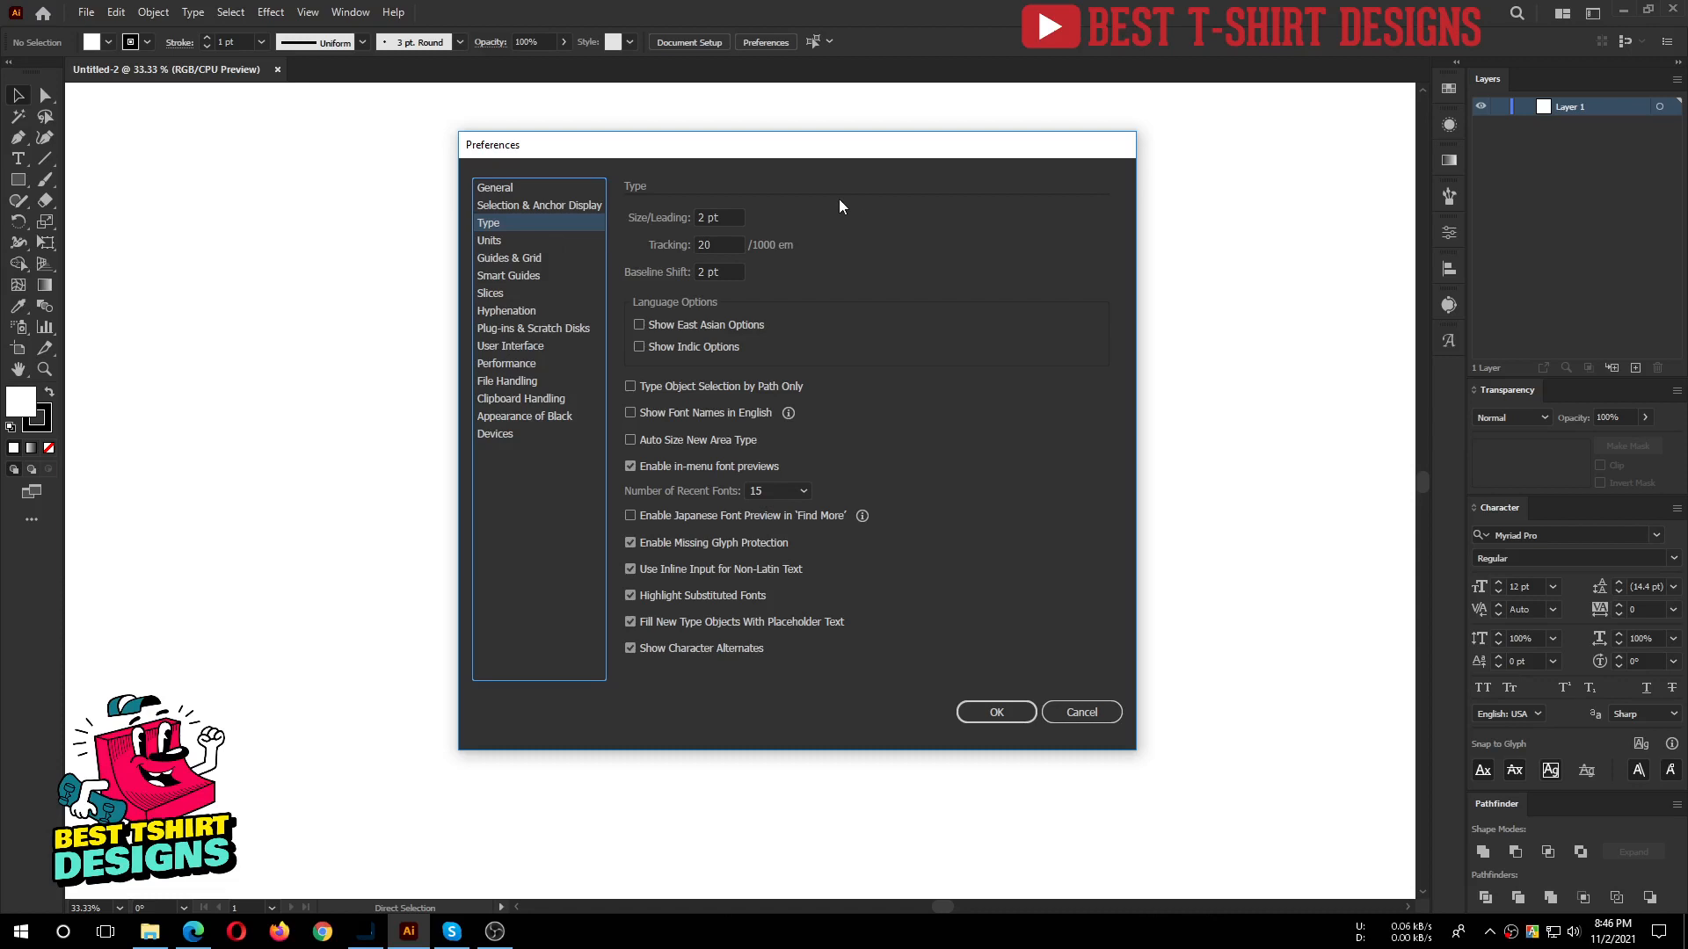
Choose Pixels as the General measurement unit in the Units preferences.
left_click(497, 242)
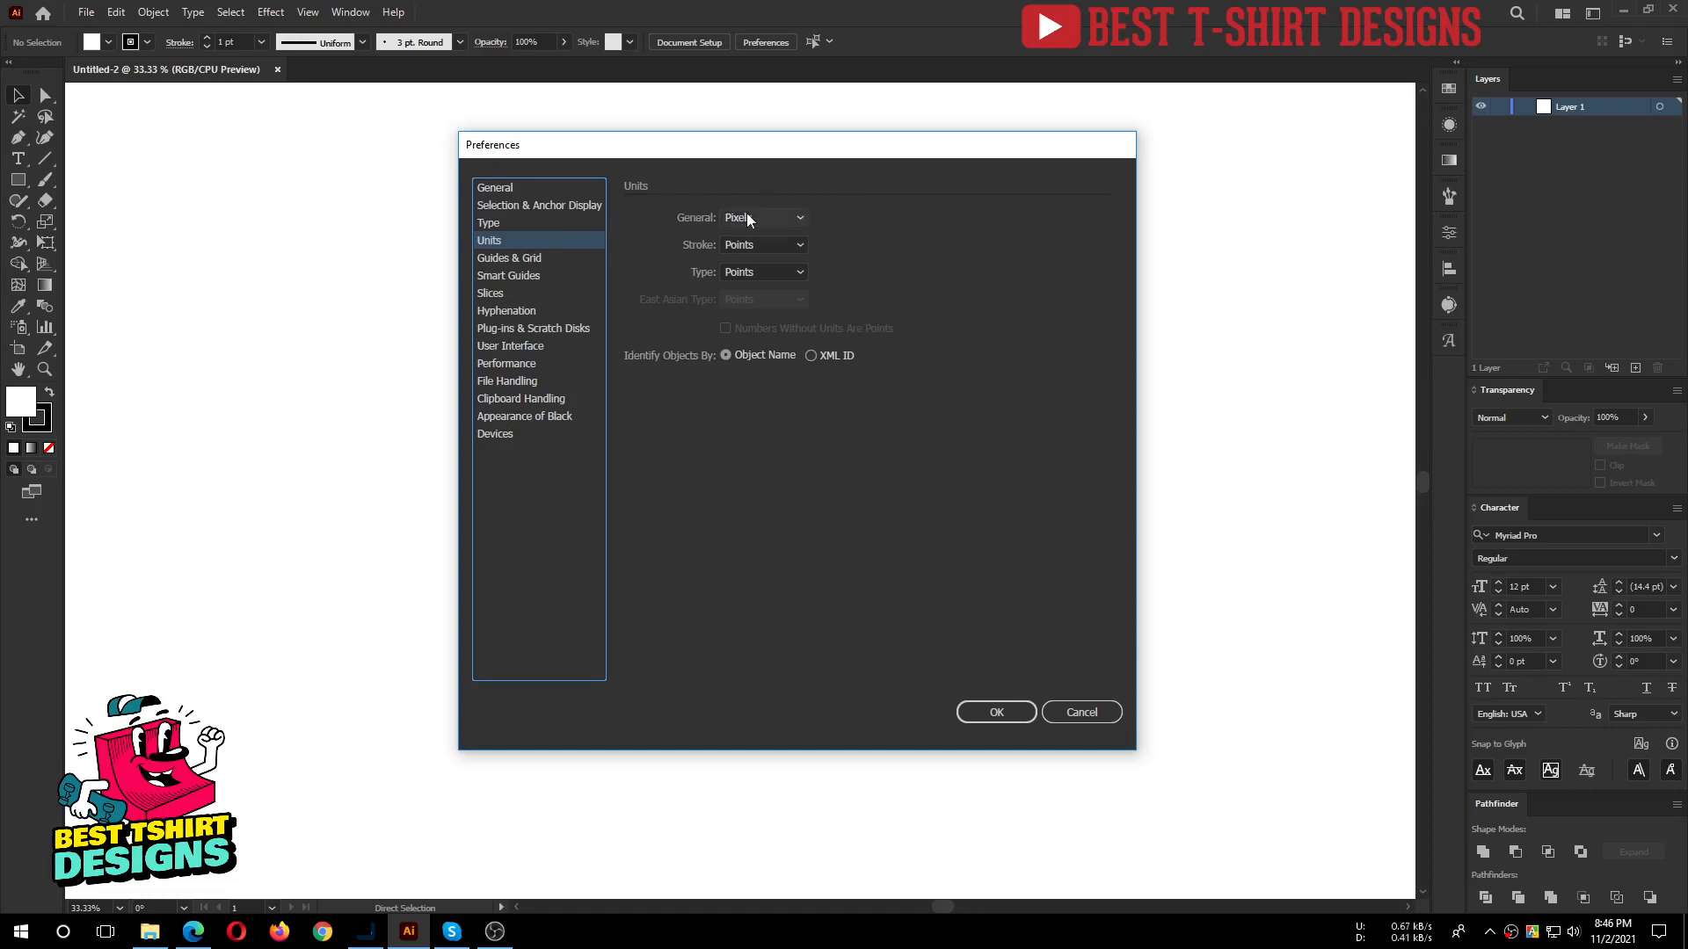
left_click(773, 220)
left_click(774, 237)
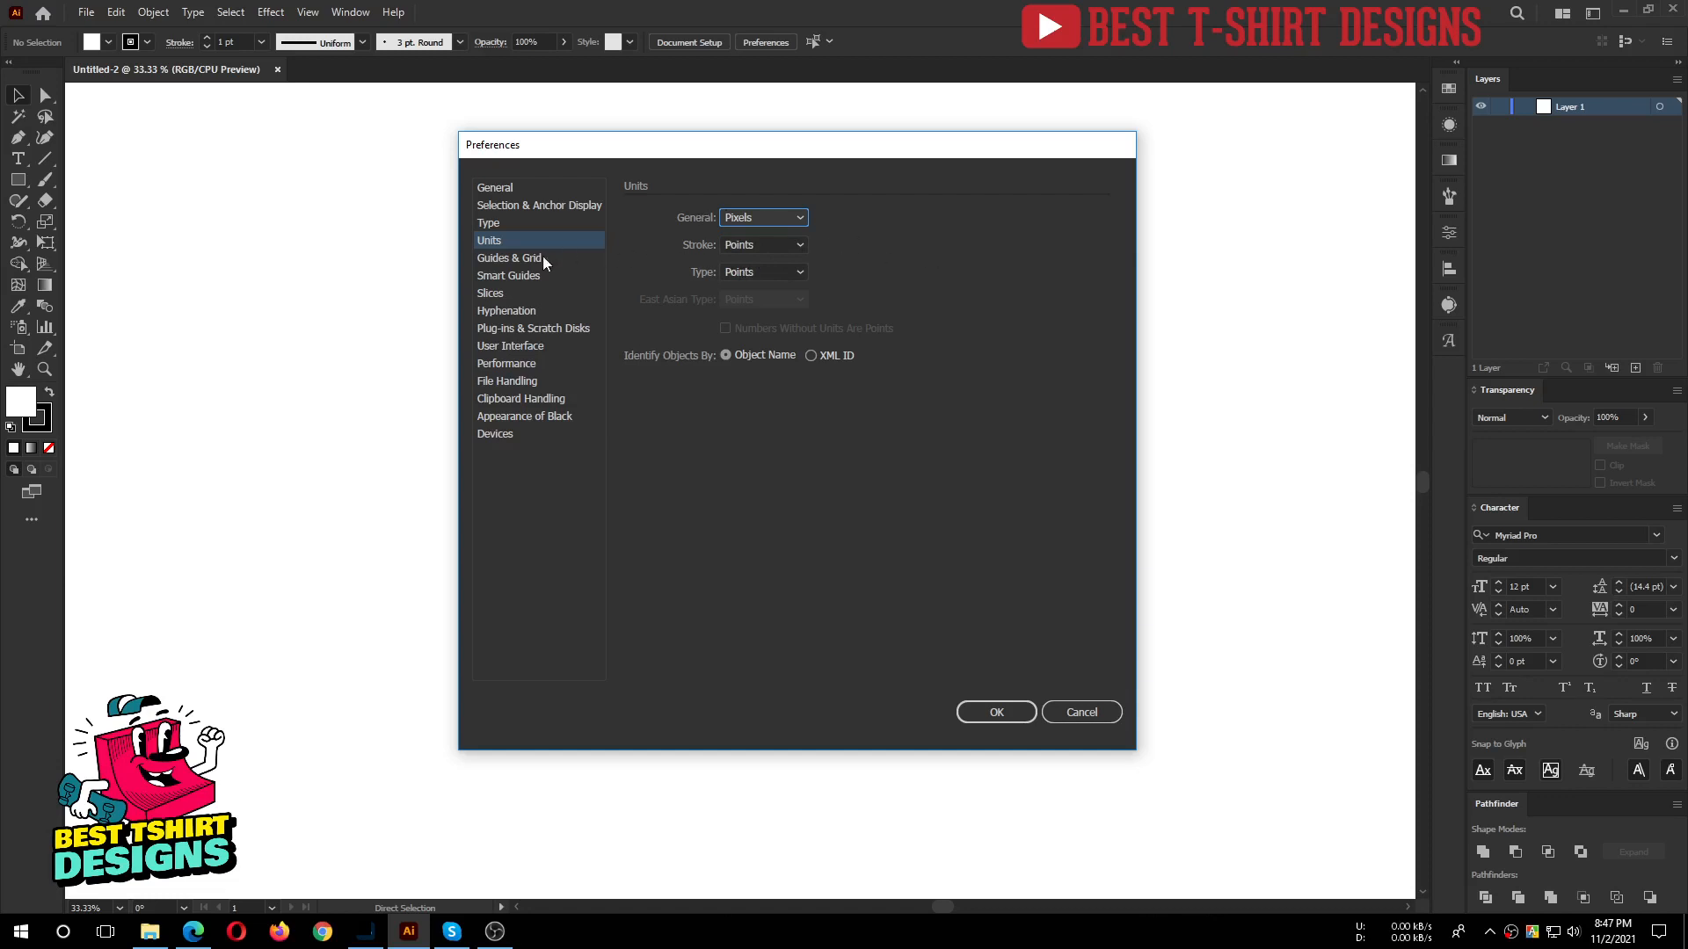
Confirm red as the custom guide color in the Guides & Grid preferences.
left_click(508, 259)
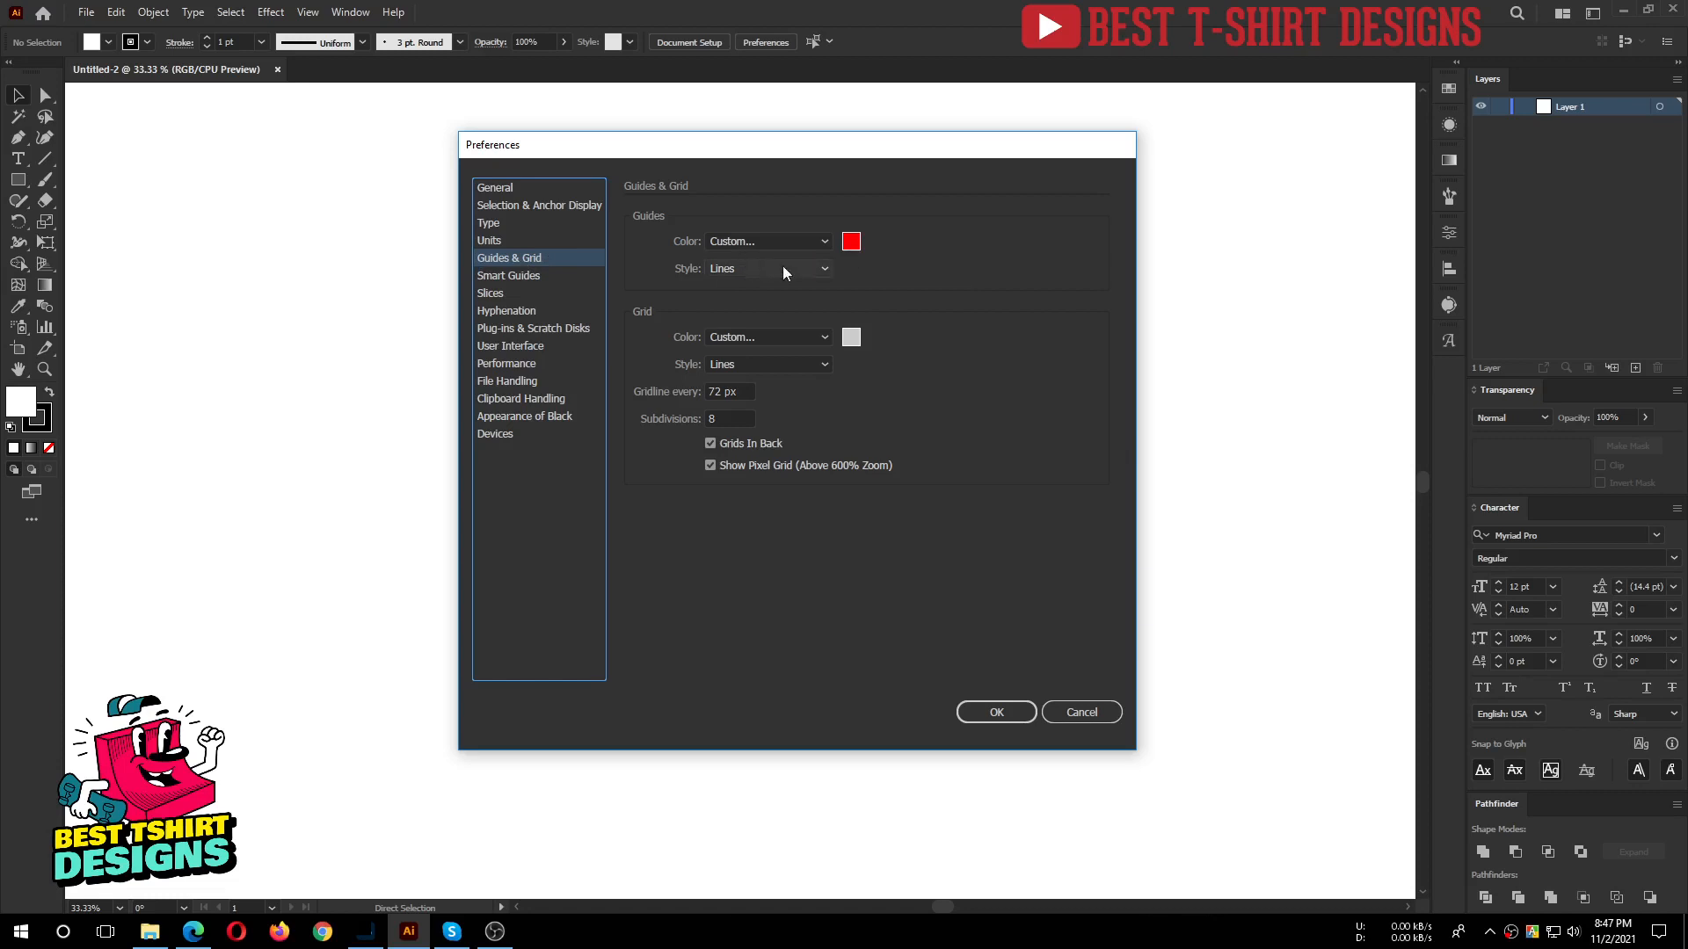
left_click(852, 243)
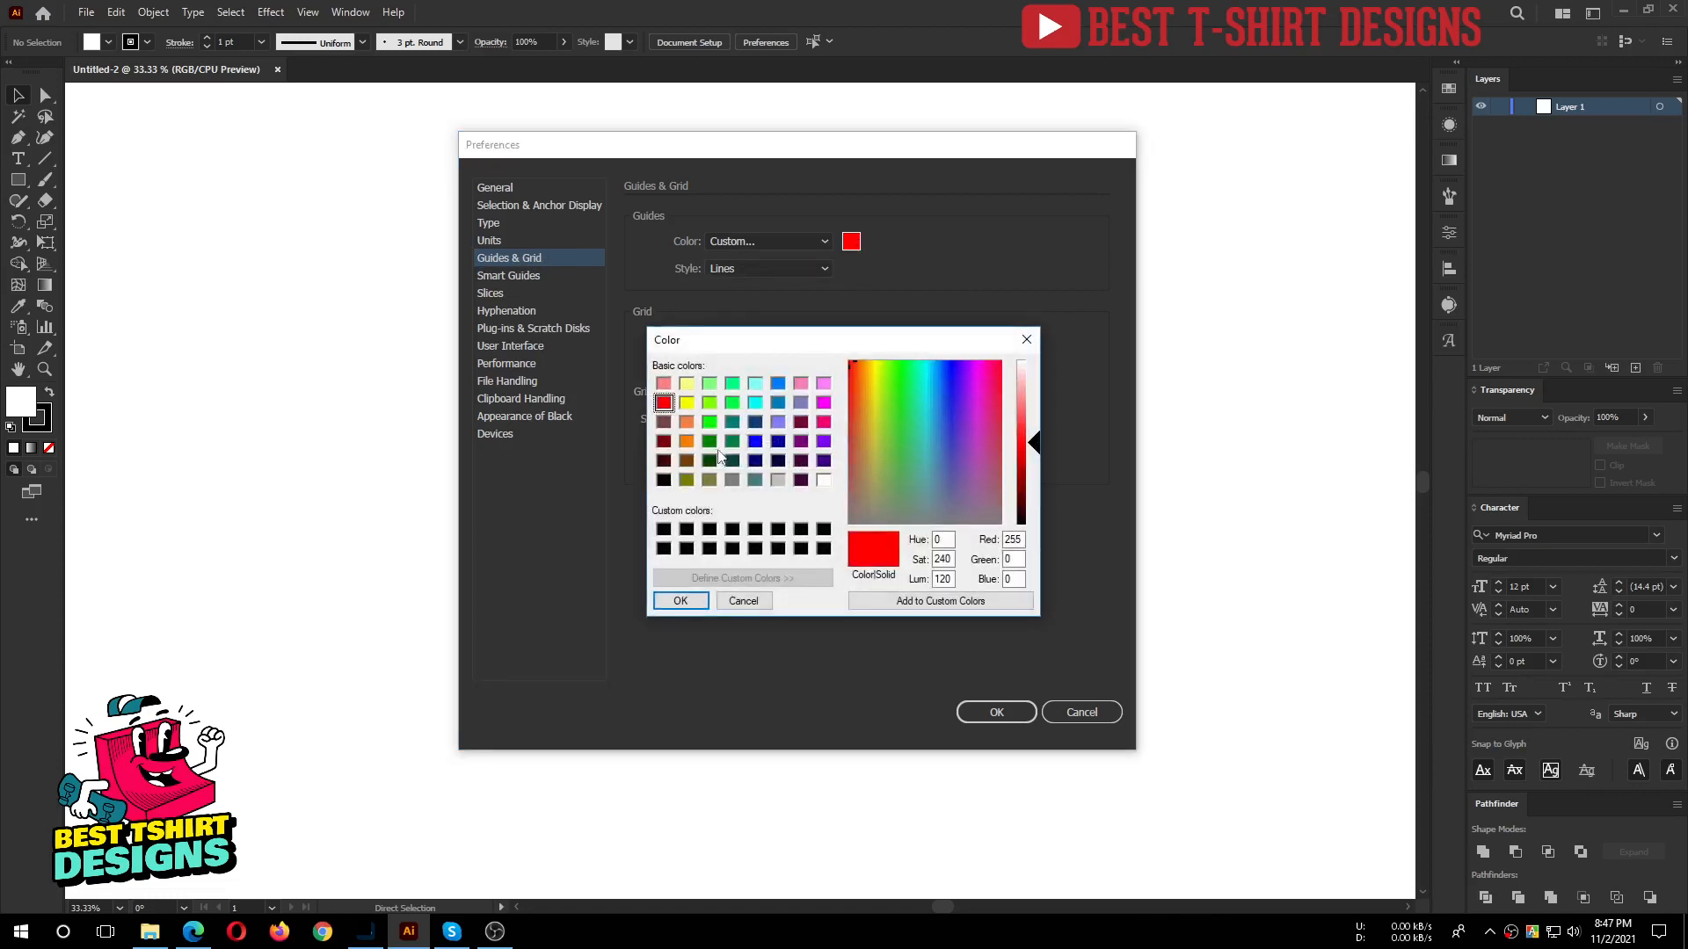
left_click(680, 600)
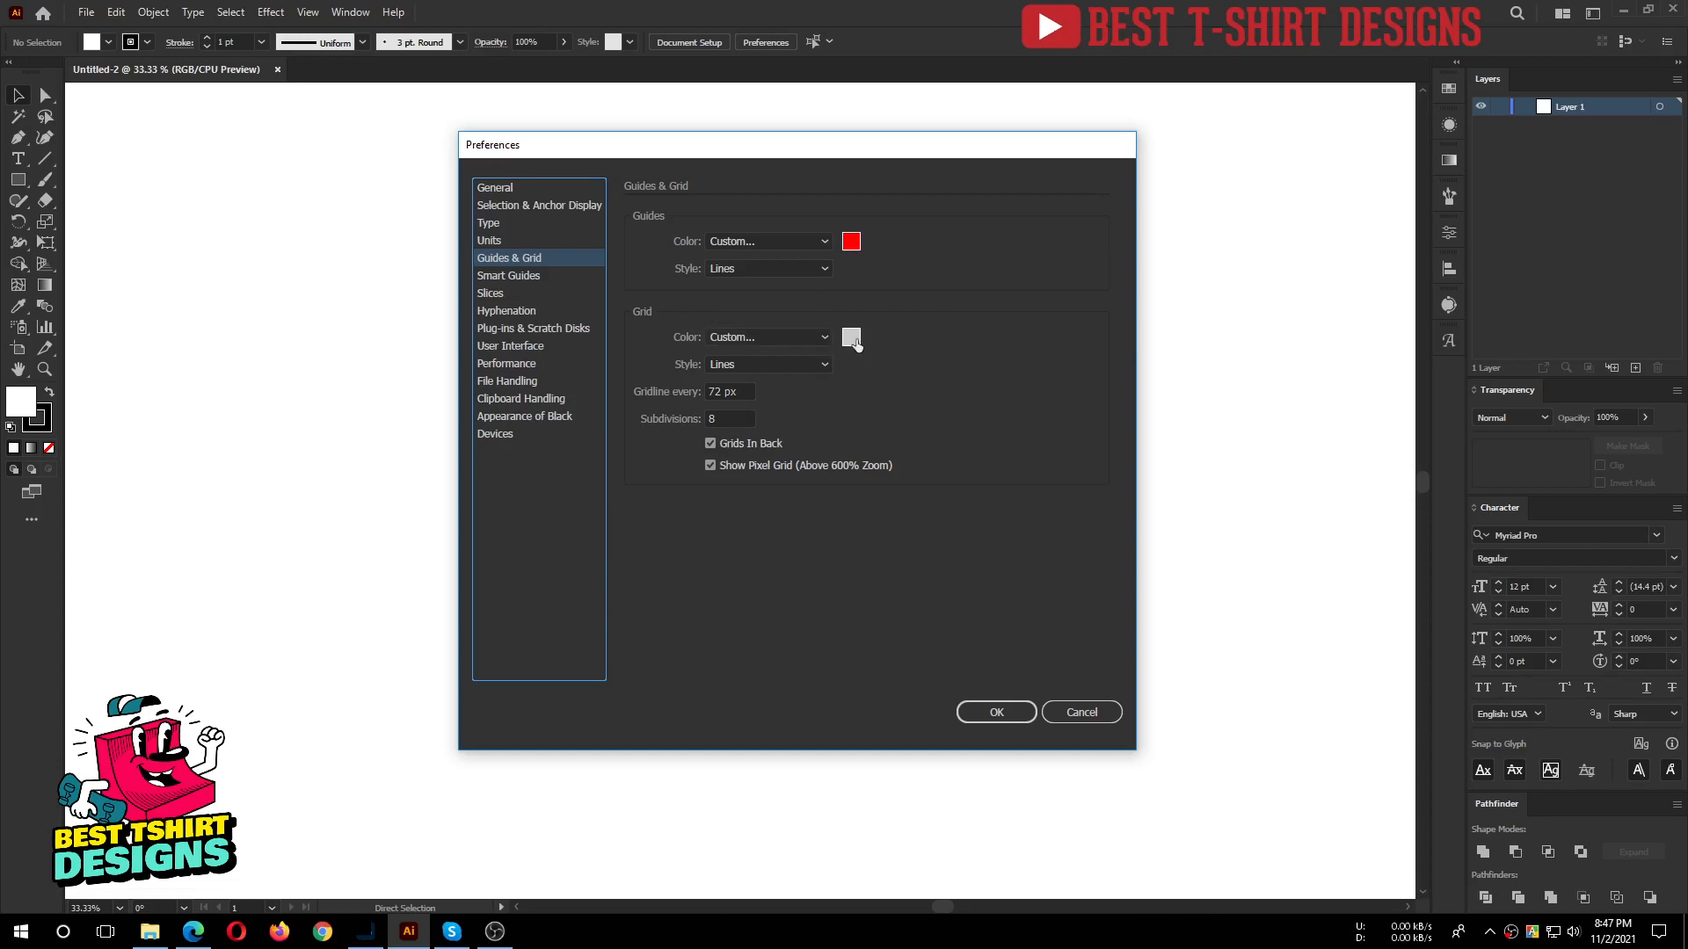
Confirm magenta as the object guides color in the Smart Guides preferences.
left_click(524, 278)
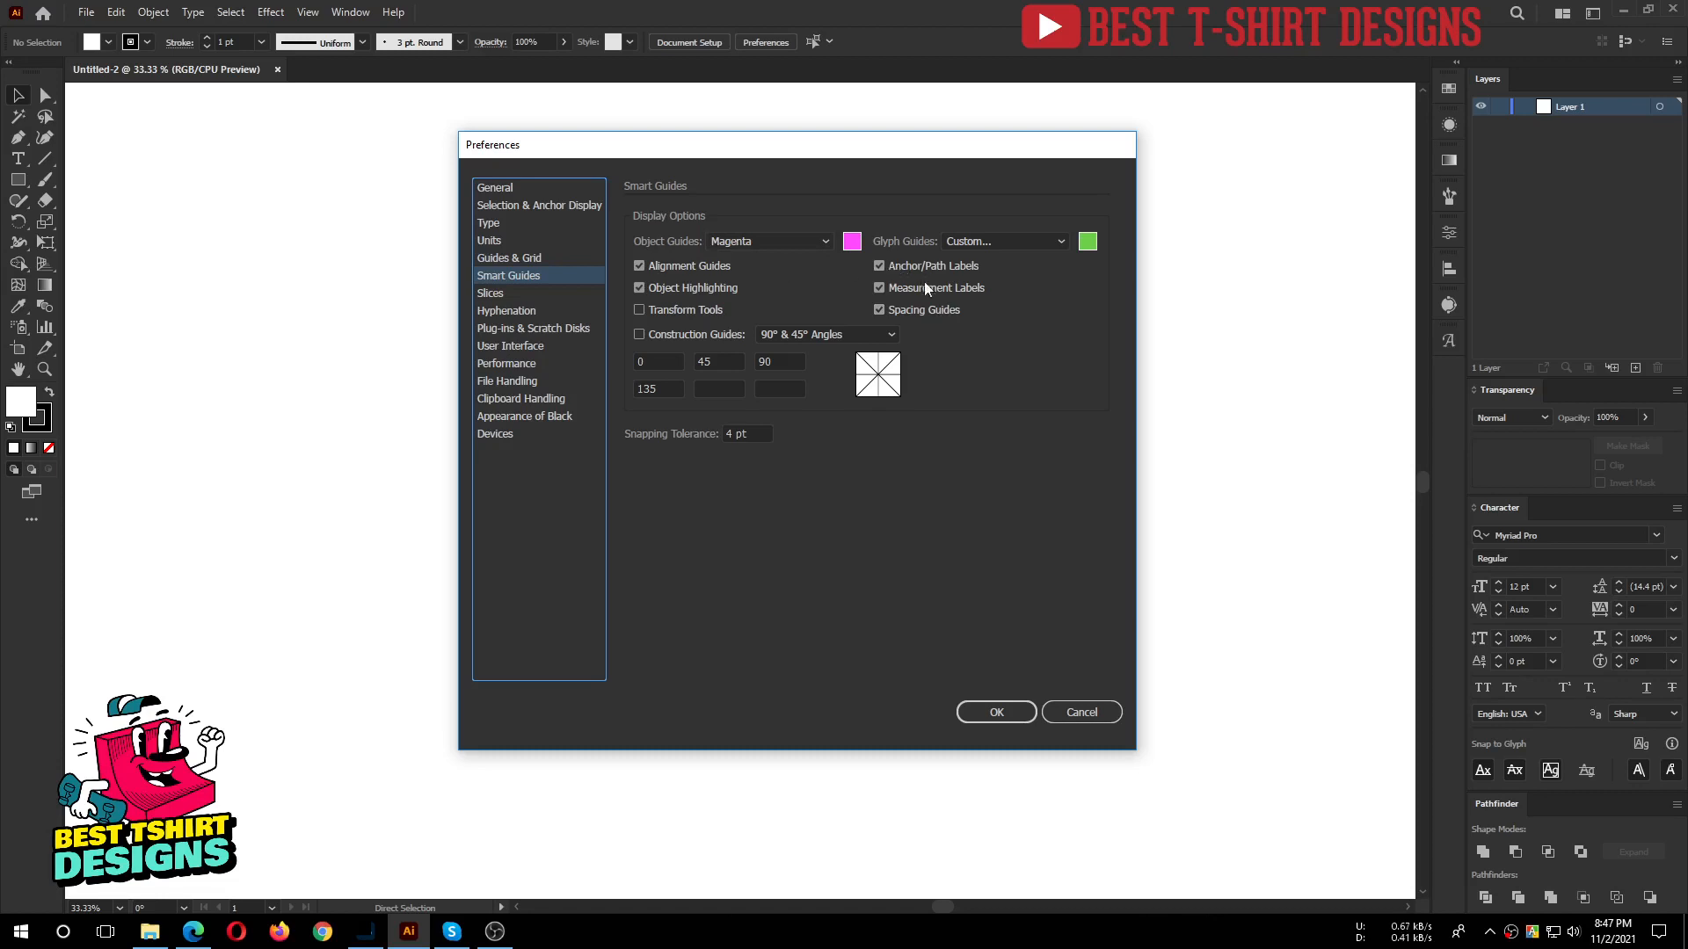
left_click(851, 240)
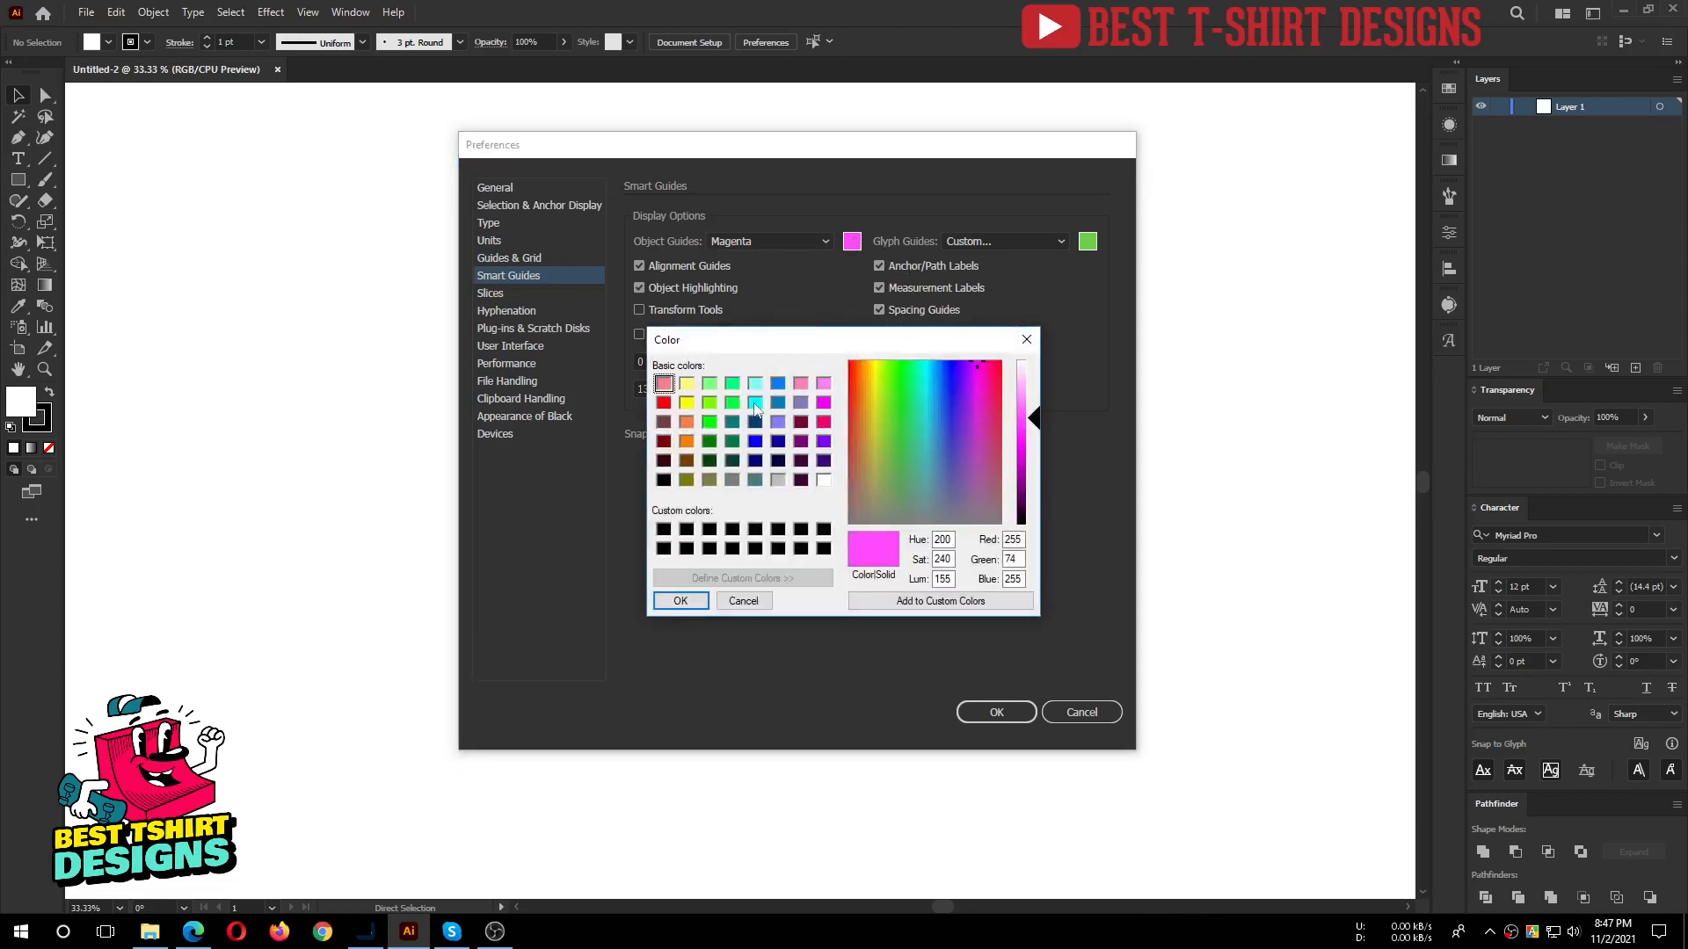
left_click(680, 600)
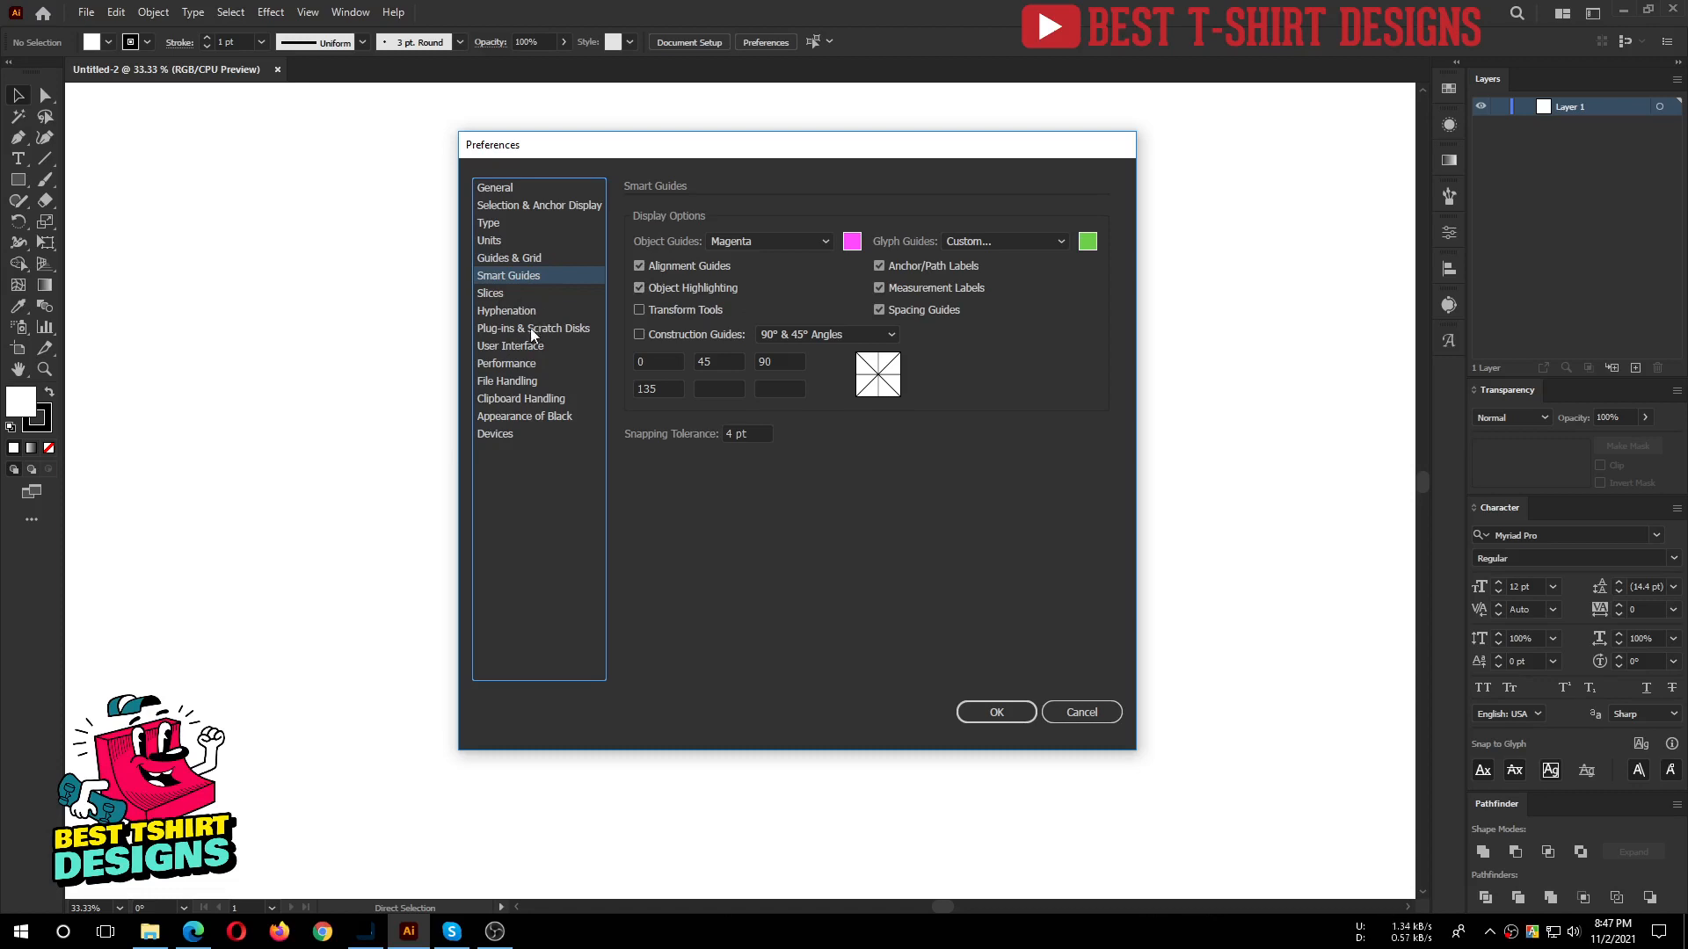
Preview the lighter interface brightness levels in the User Interface preferences, and switch back to the darkest one.
left_click(509, 347)
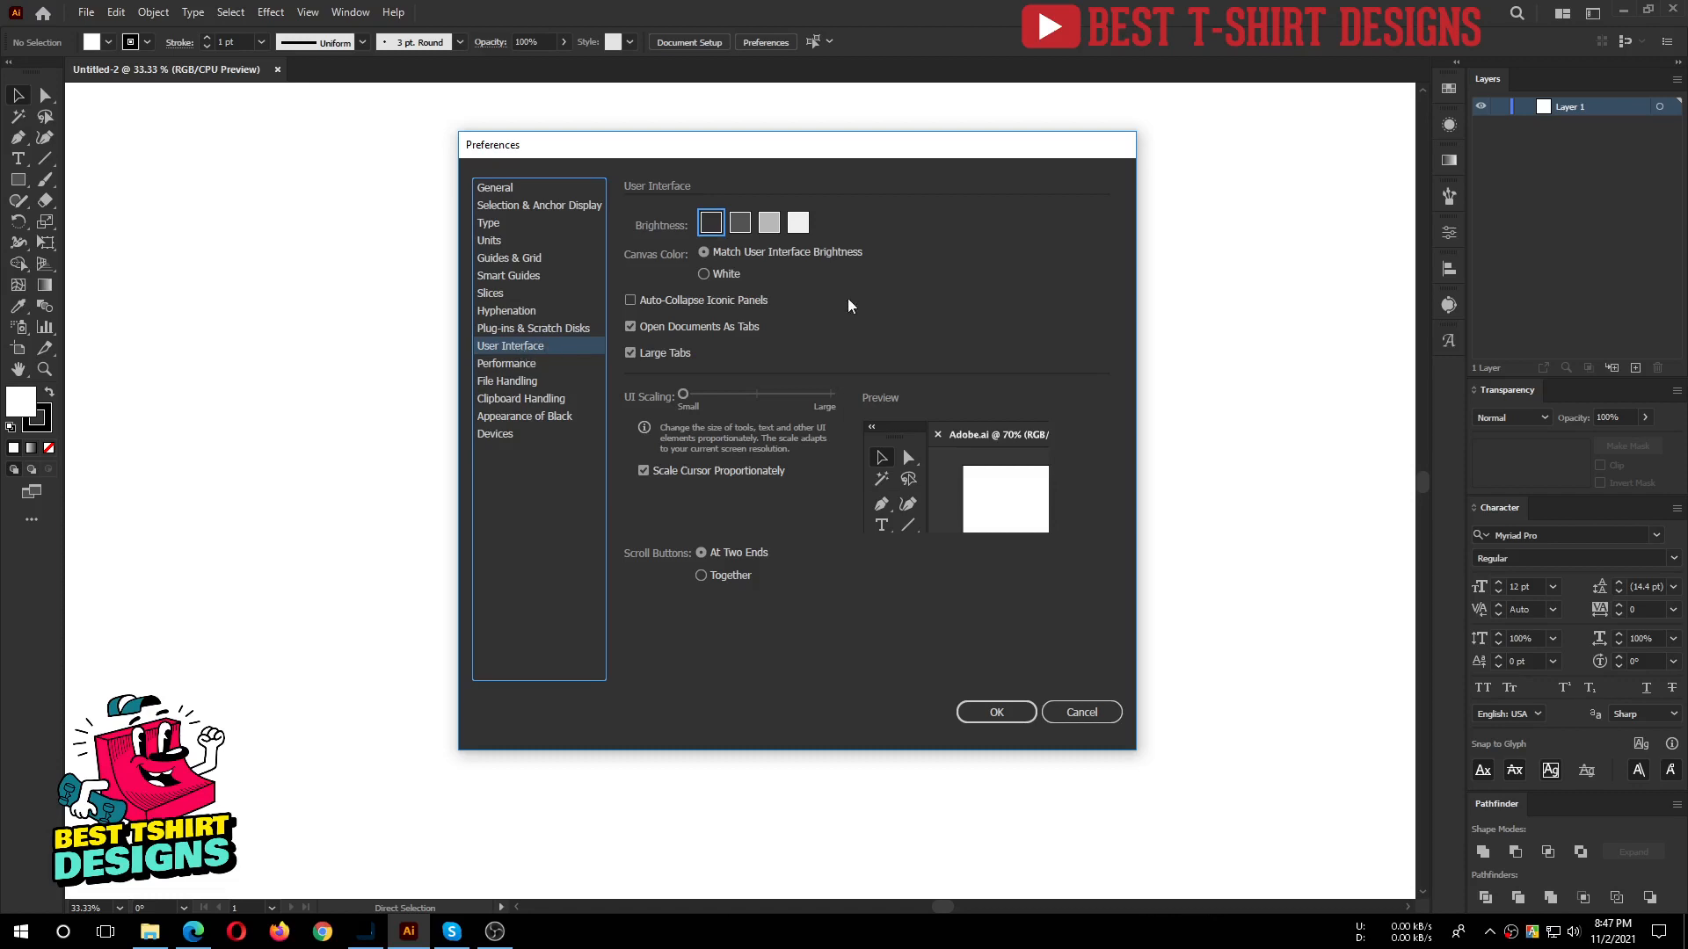
left_click(744, 227)
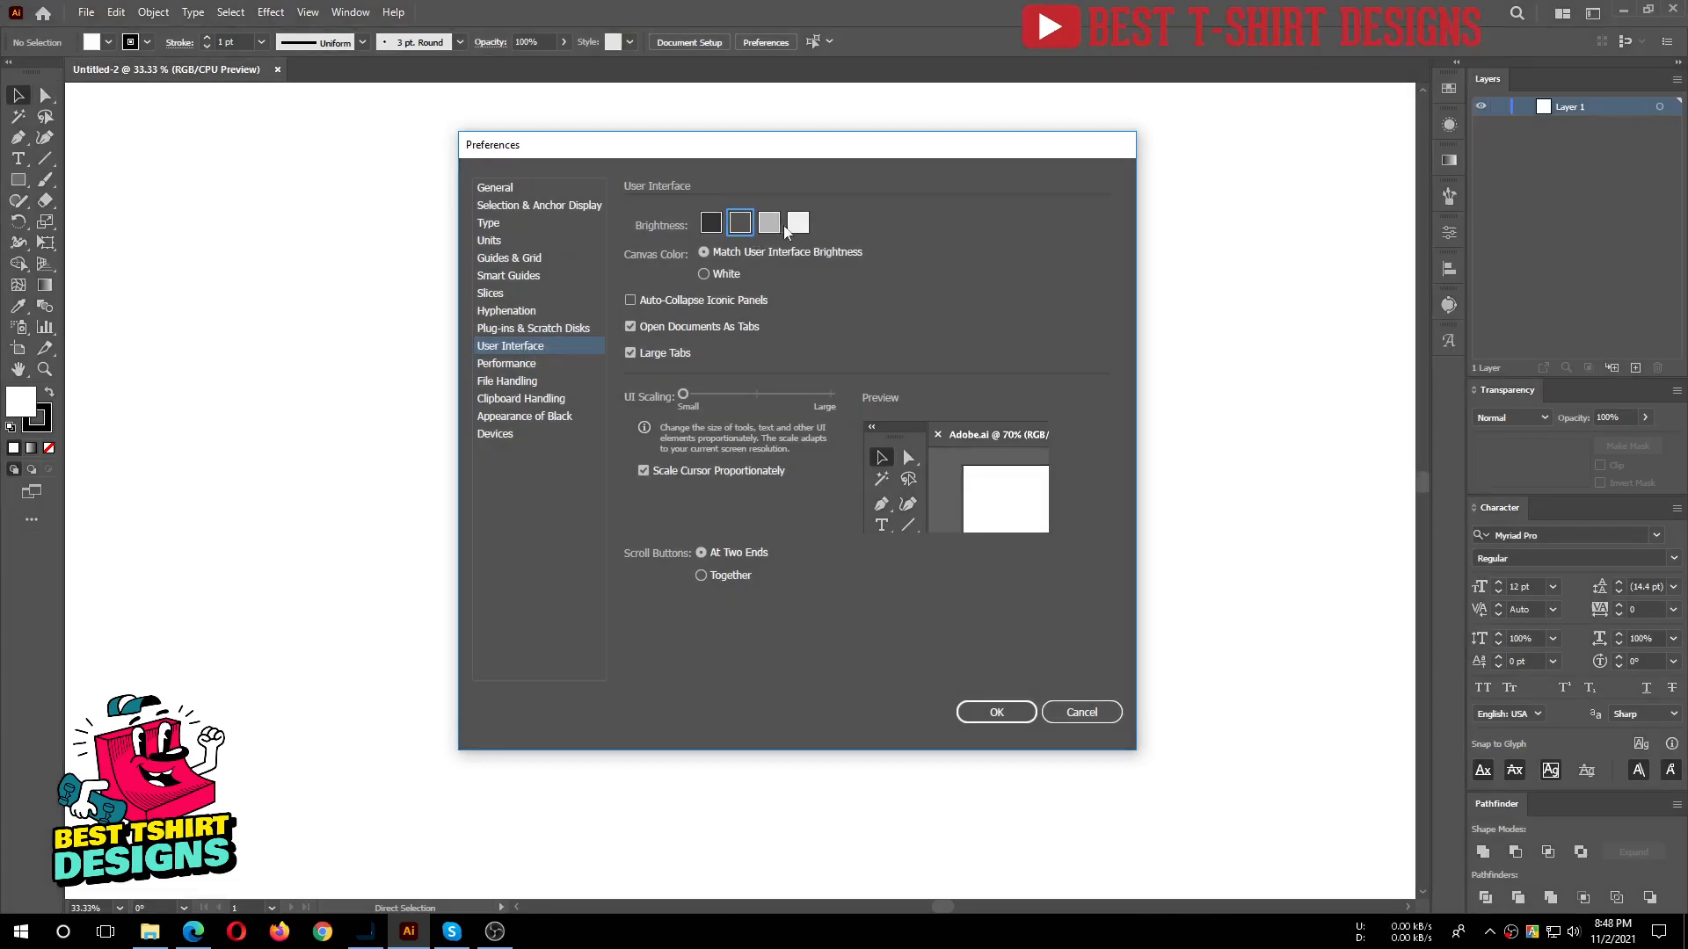
left_click(770, 225)
left_click(800, 226)
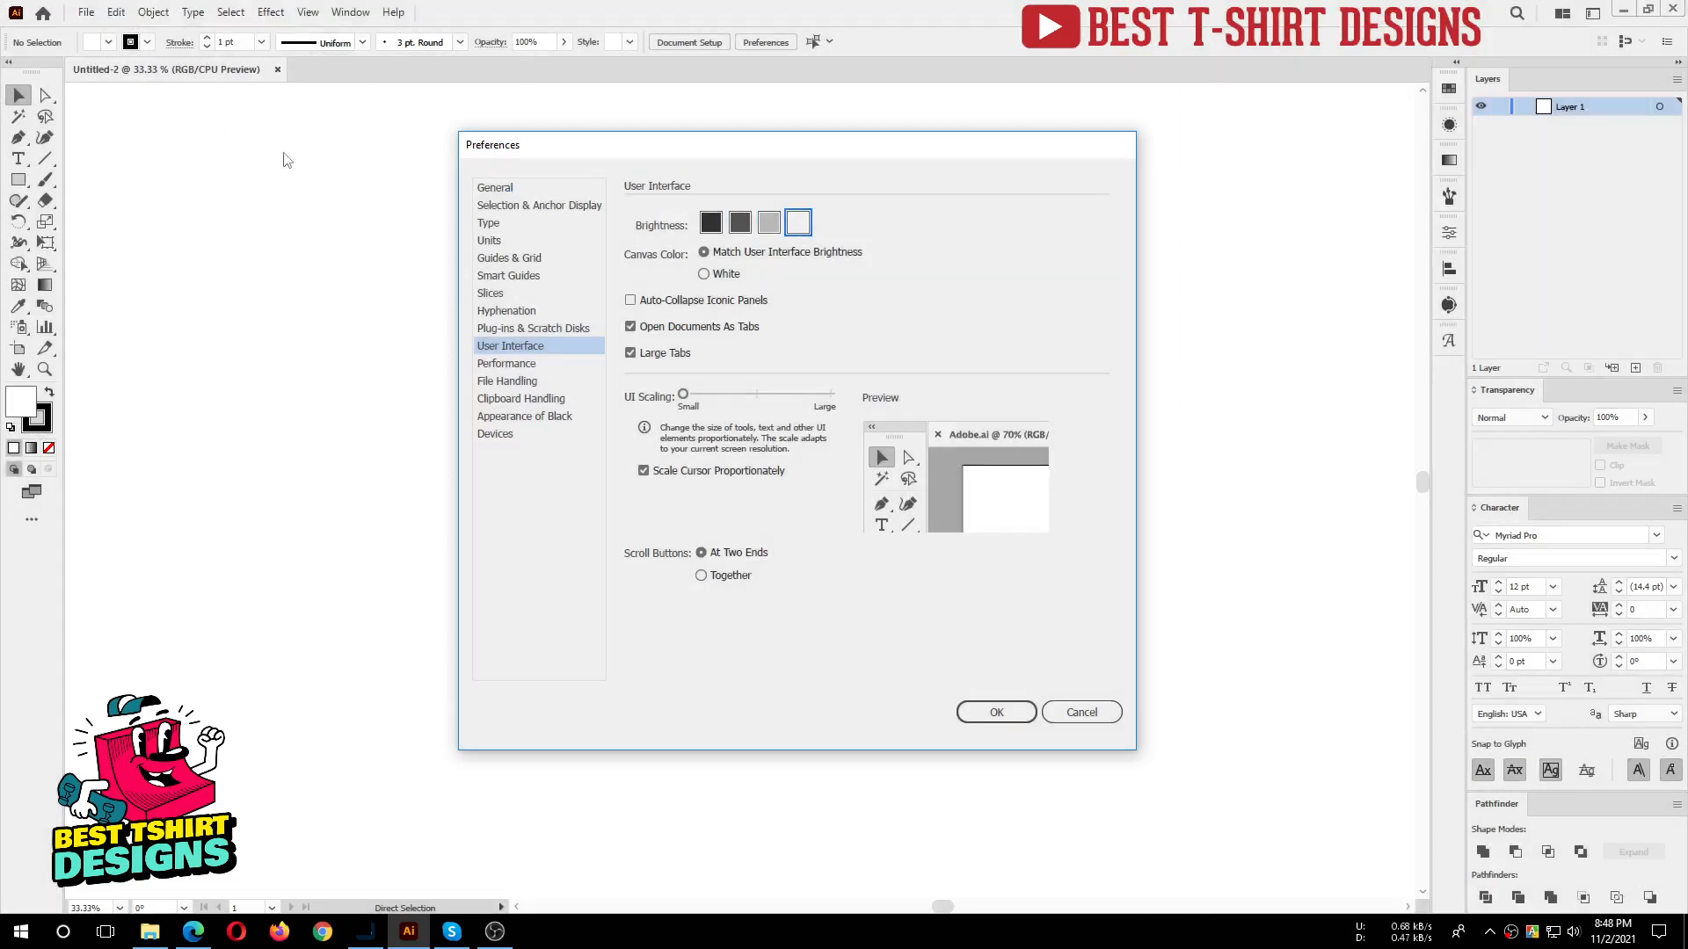
left_click(713, 225)
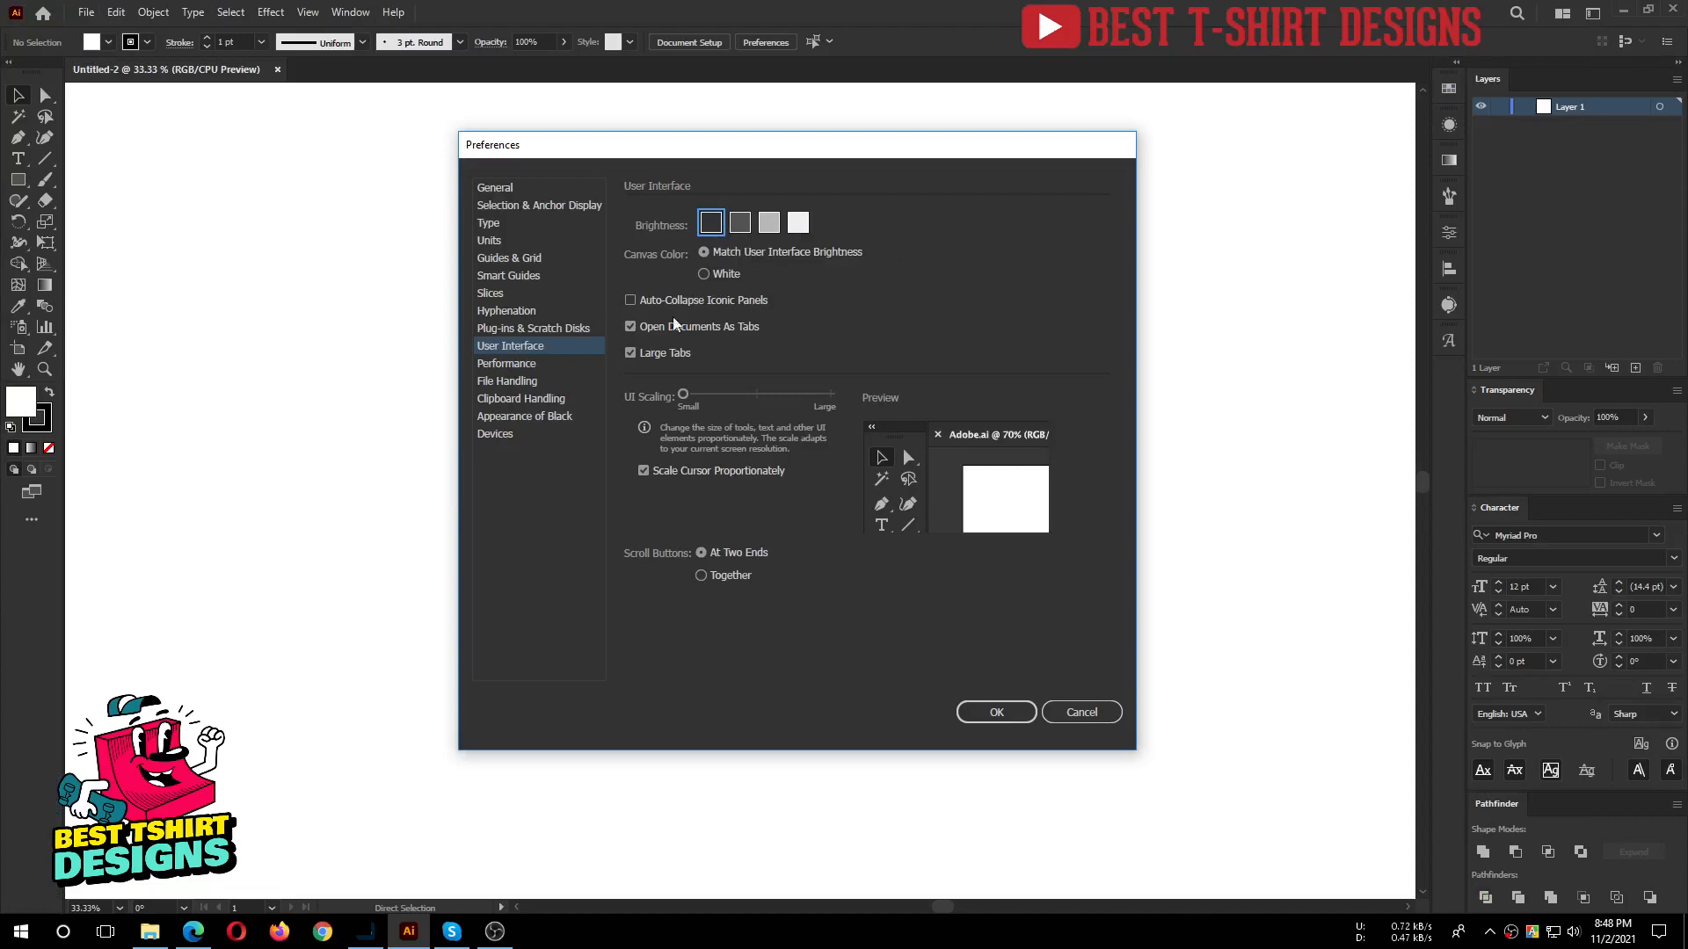
Review the Performance preferences and the automatic recovery save intervals under File Handling, keeping 30 Seconds.
left_click(507, 364)
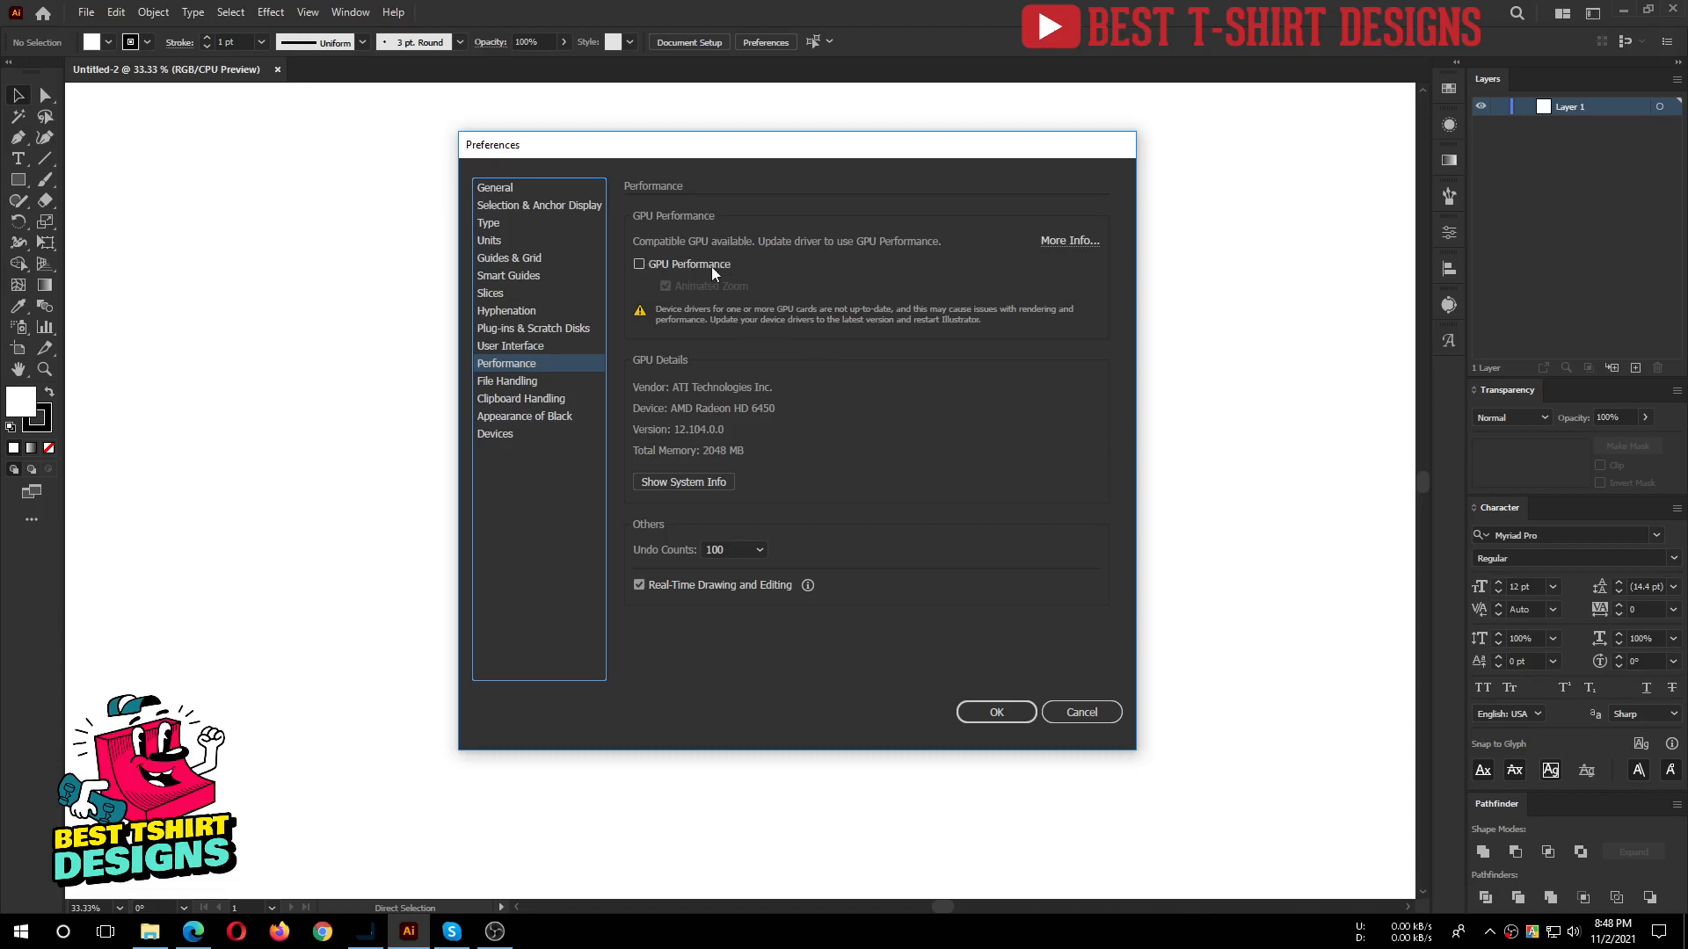
left_click(523, 383)
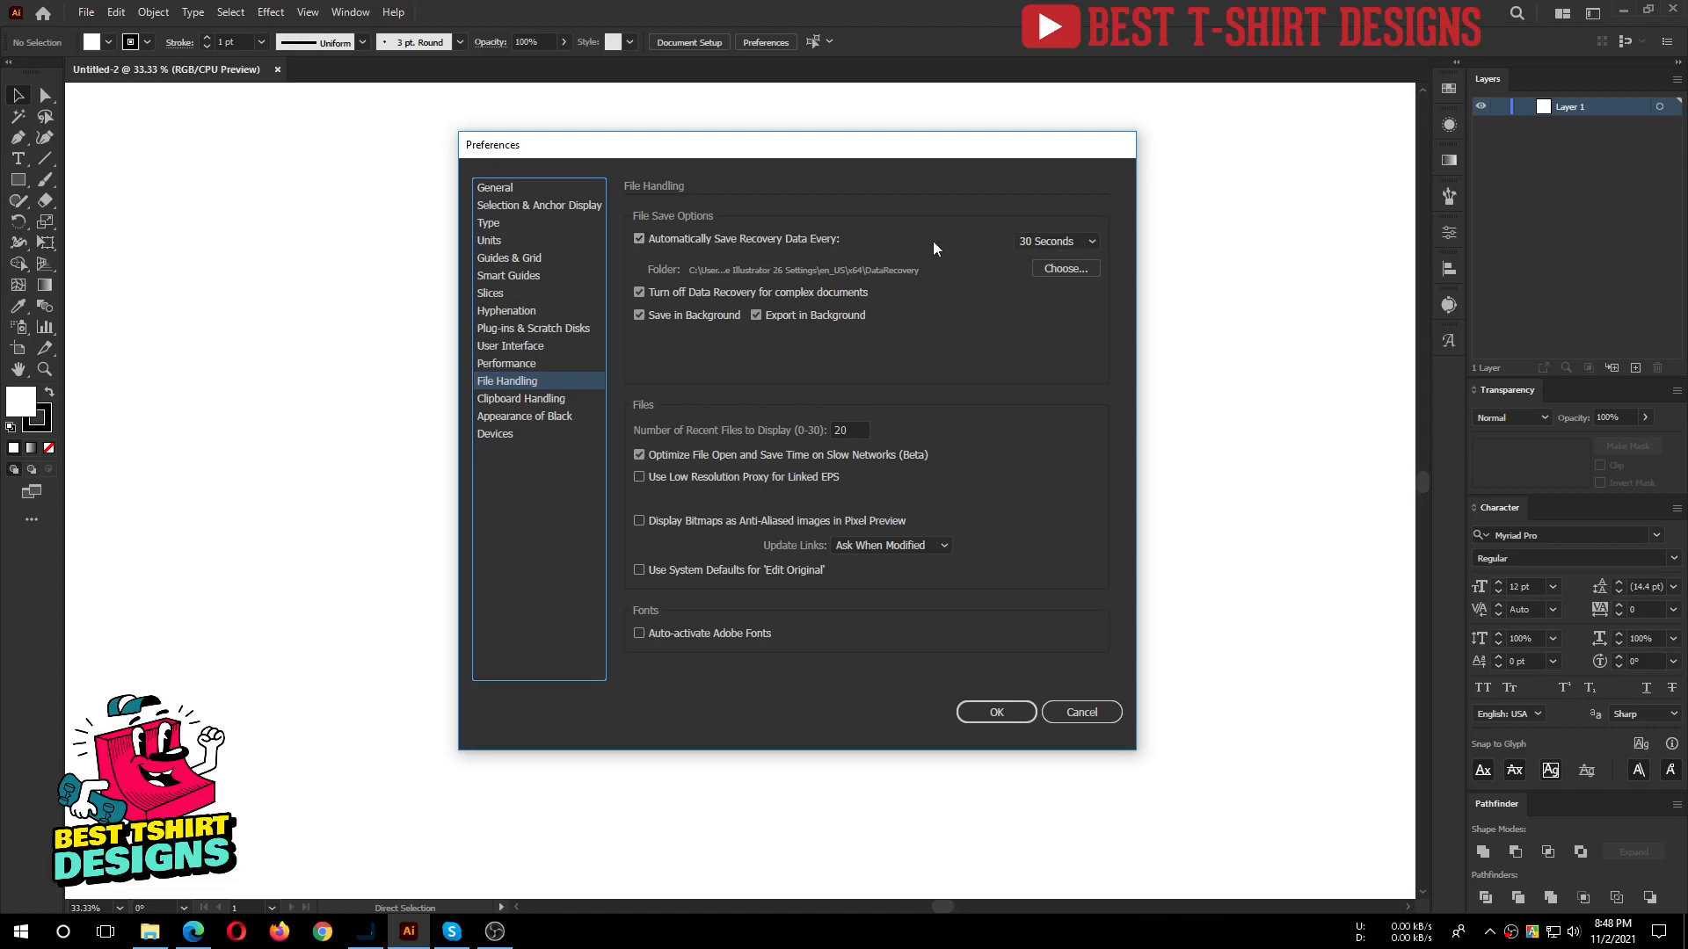
left_click(1046, 243)
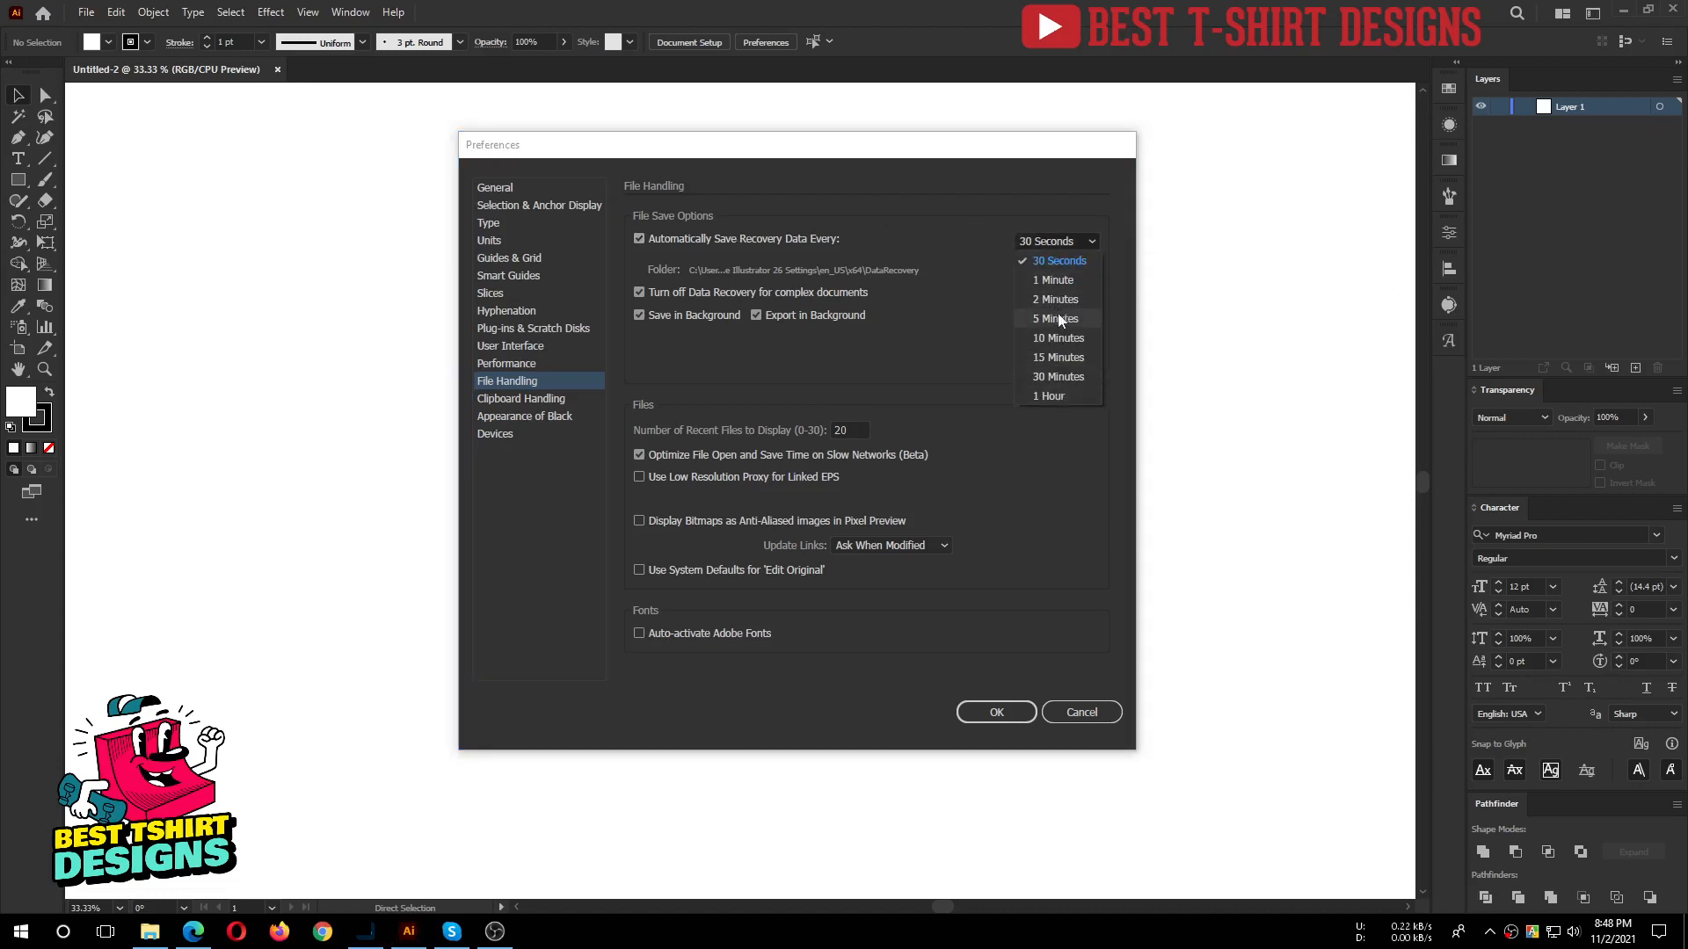
left_click(960, 332)
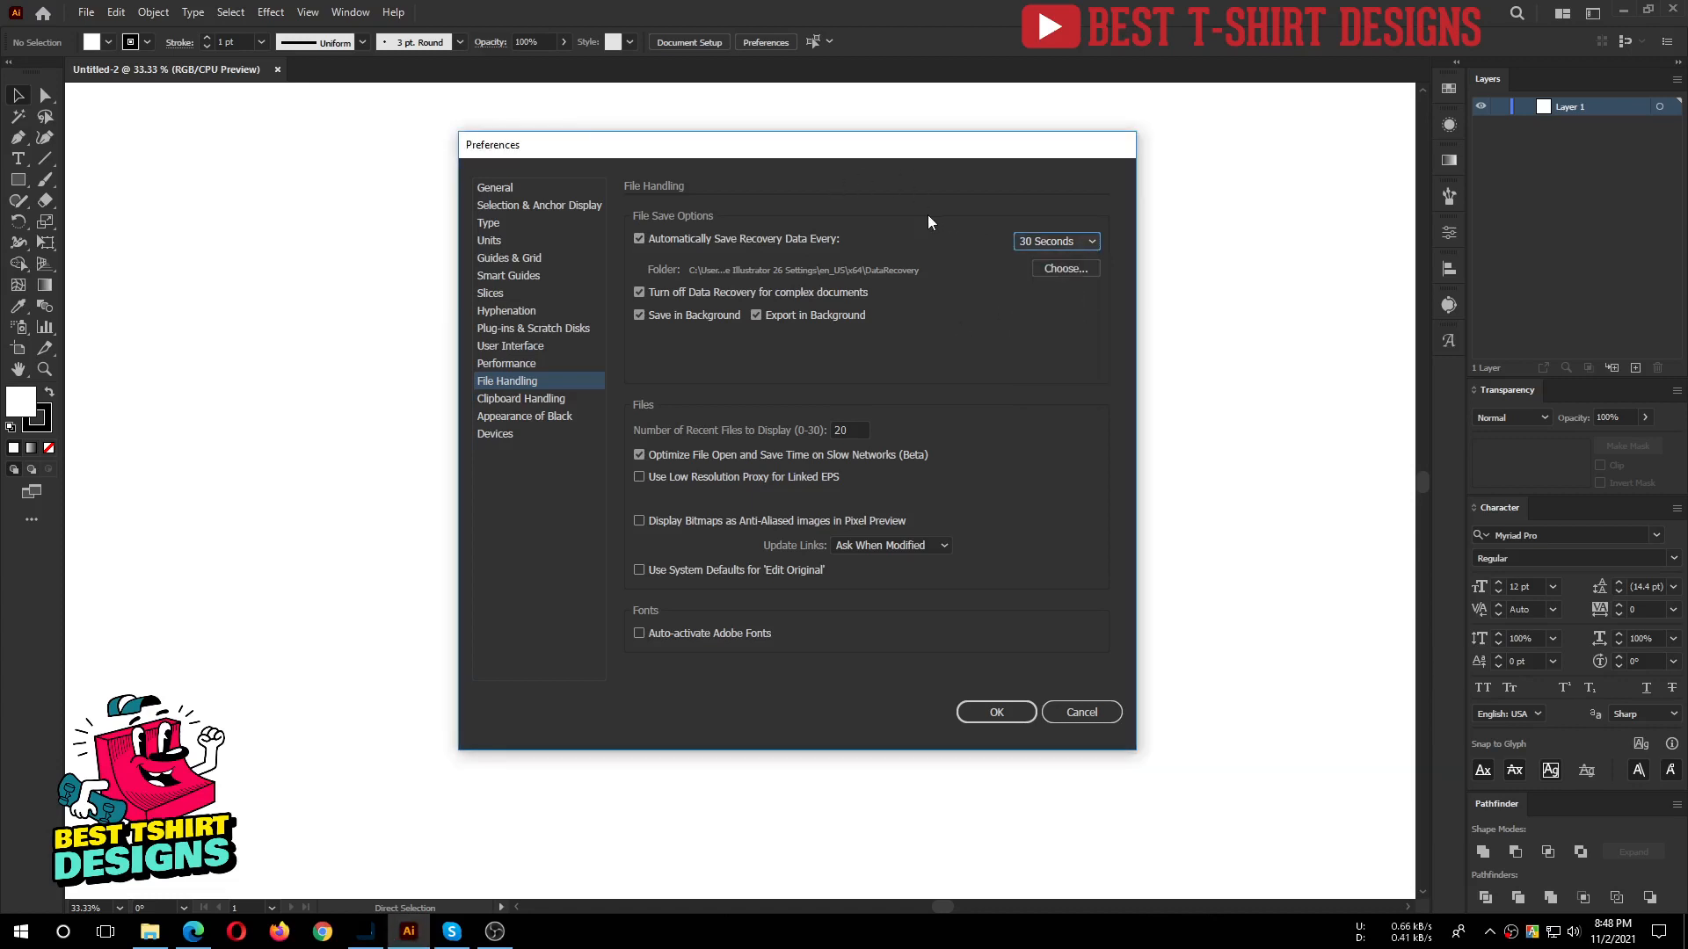
left_click(1046, 242)
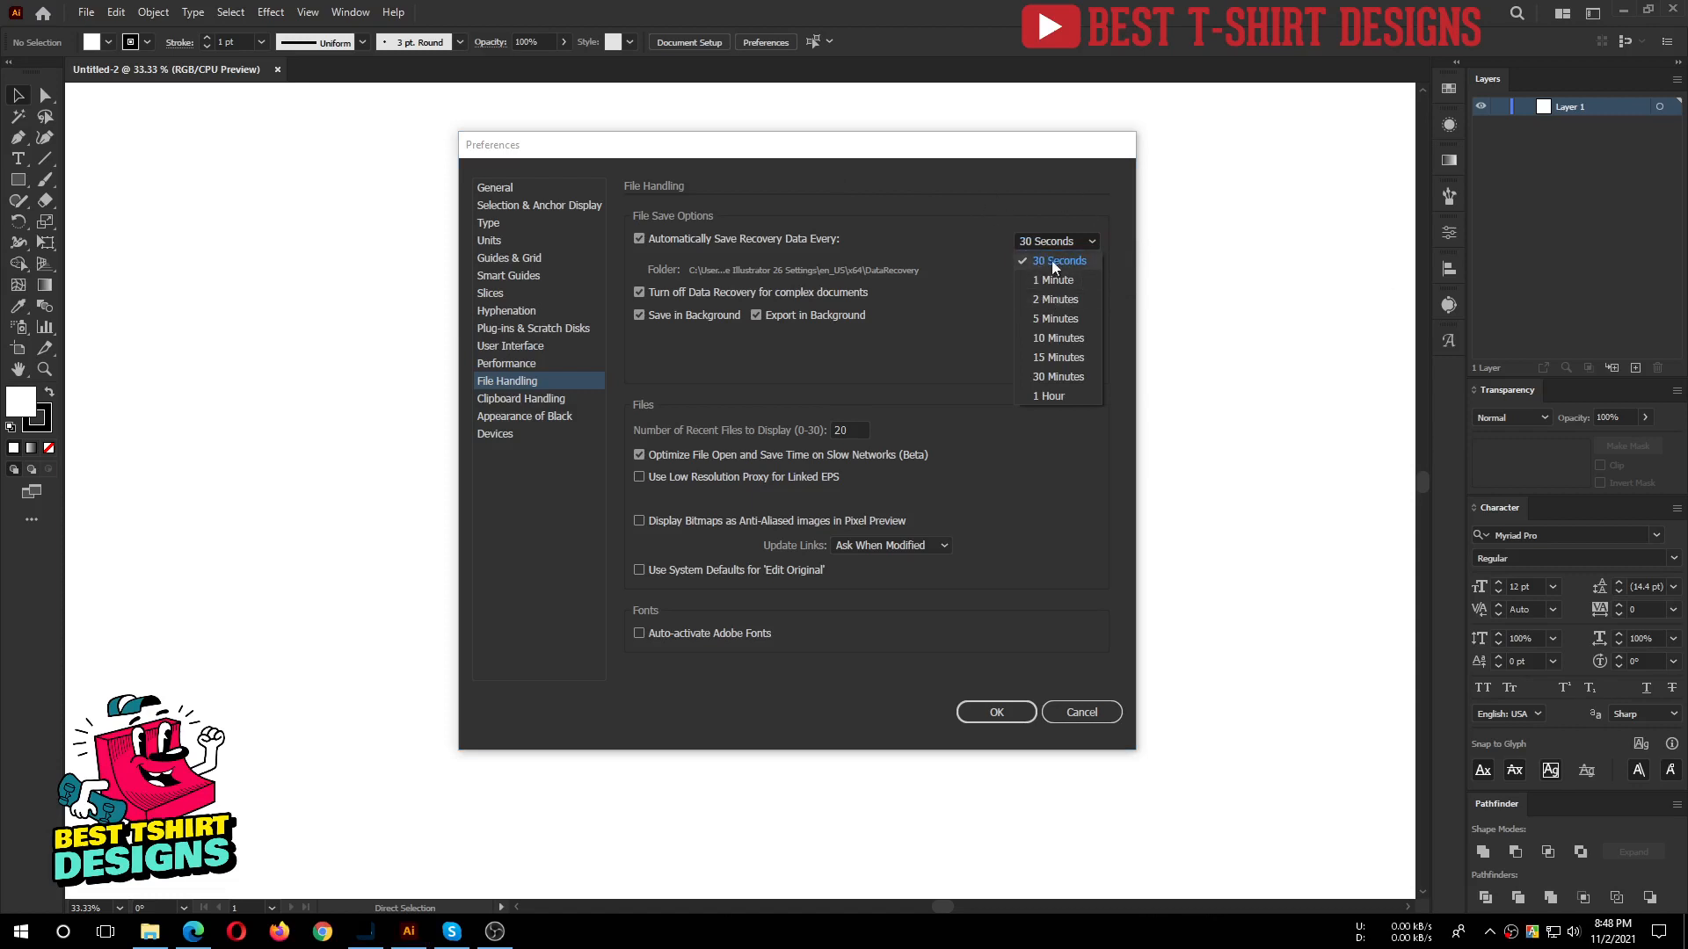
left_click(979, 331)
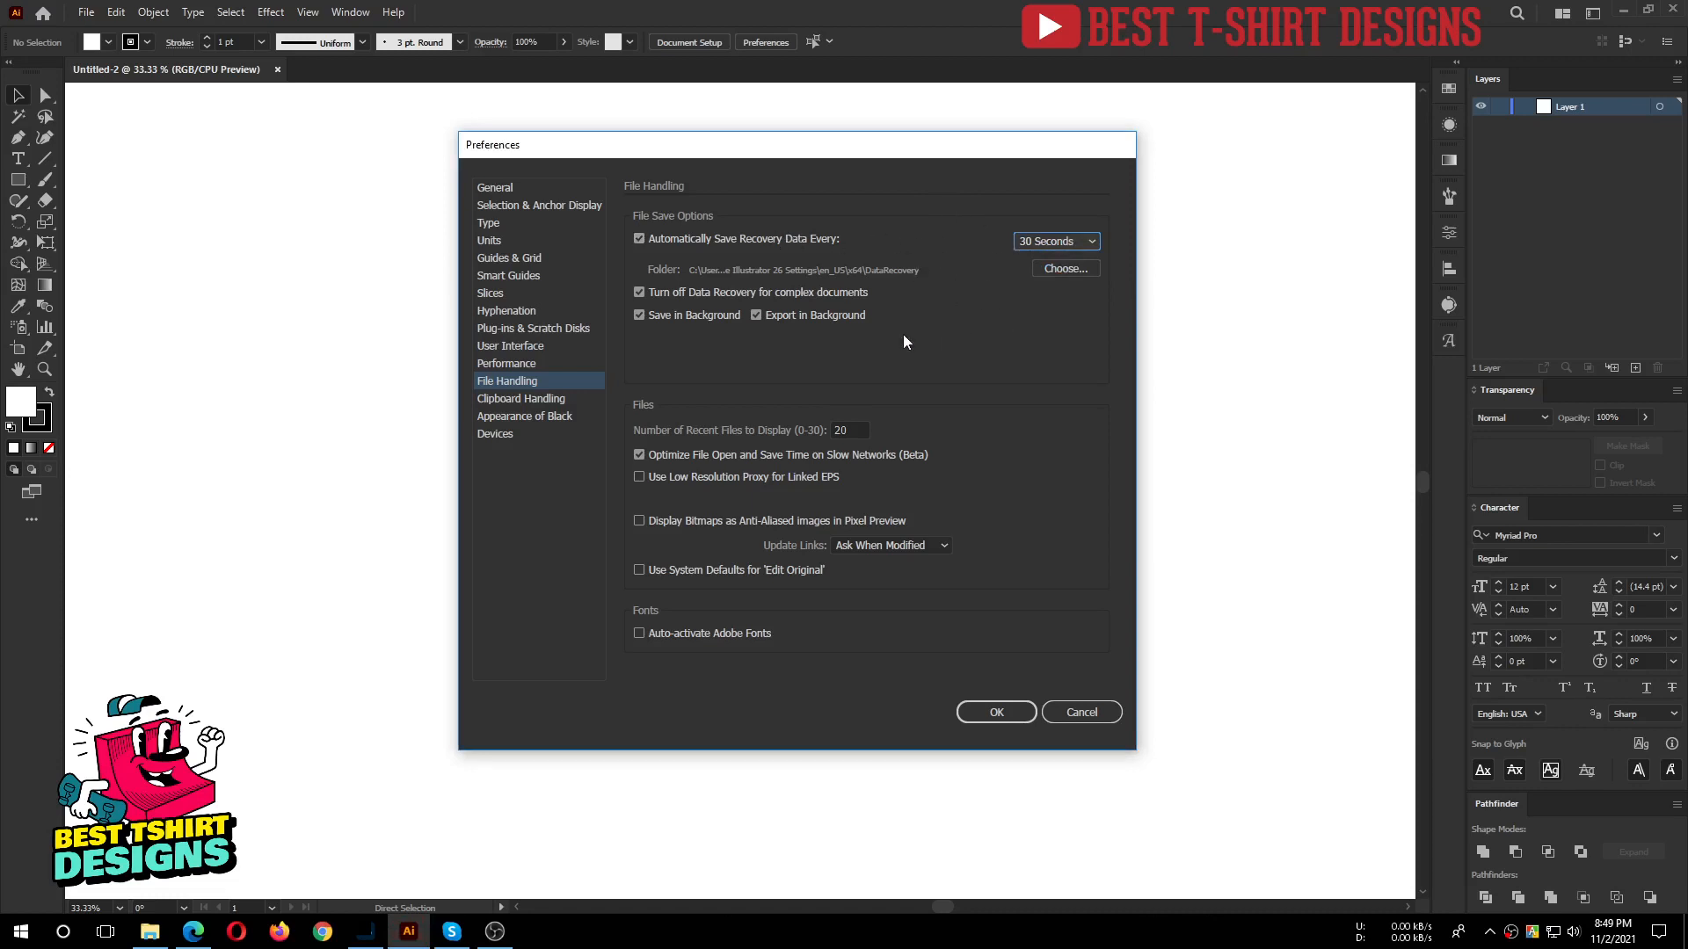
Review the Clipboard Handling and Appearance of Black preferences, and apply the preference changes.
left_click(509, 400)
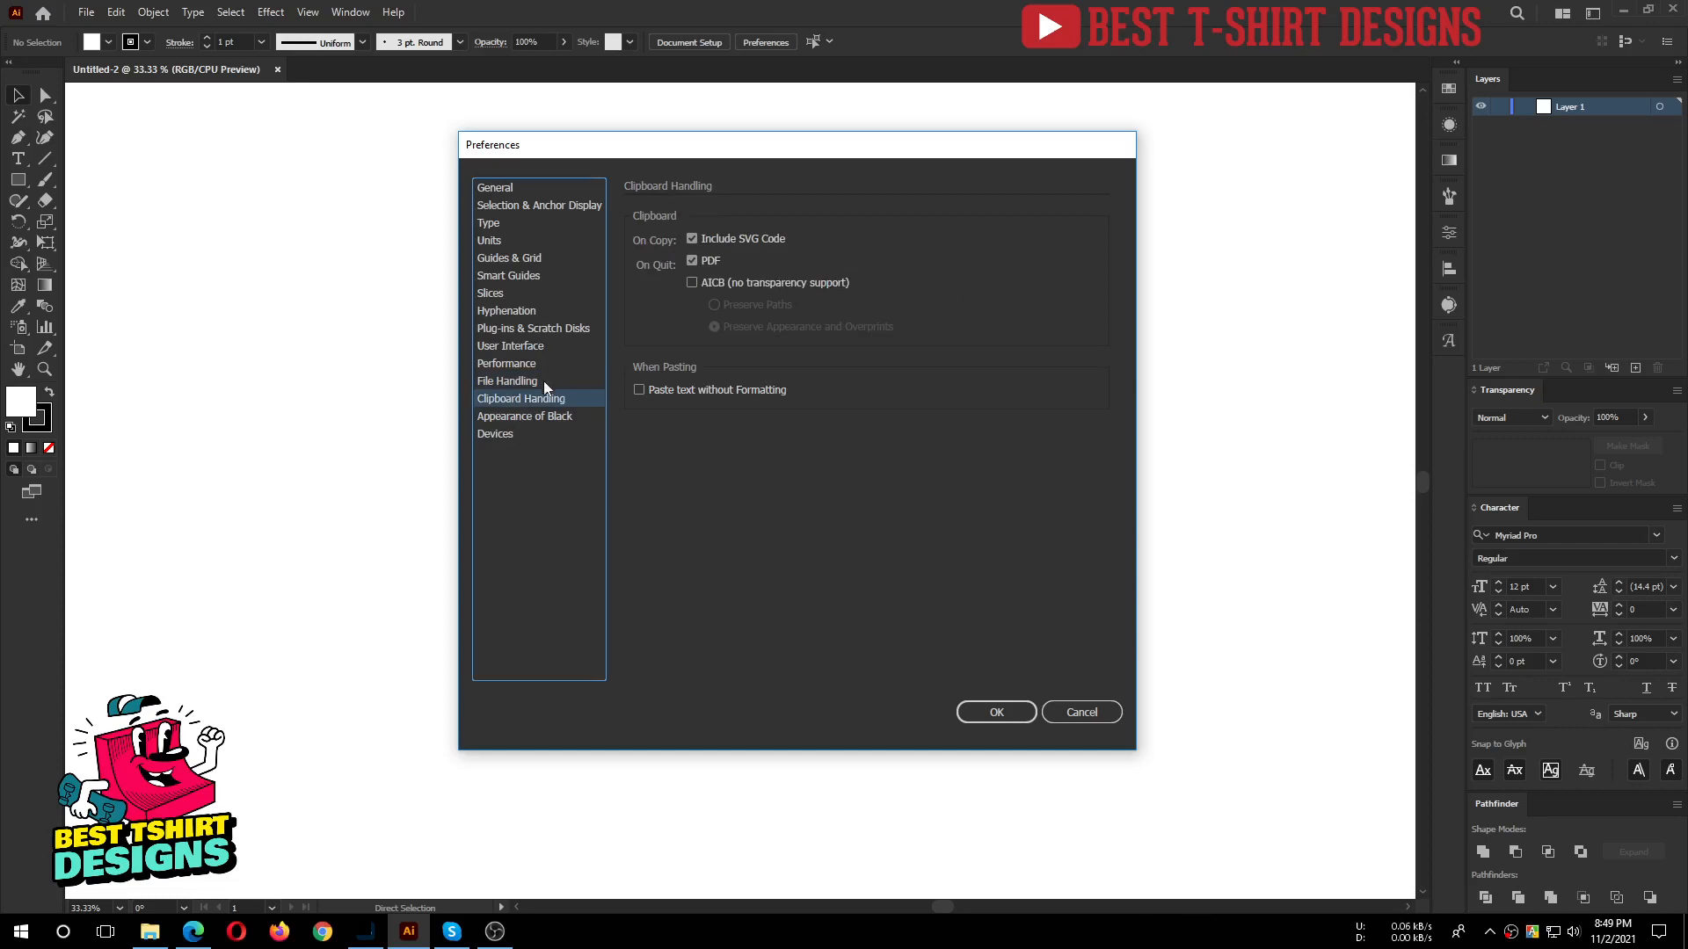
left_click(522, 419)
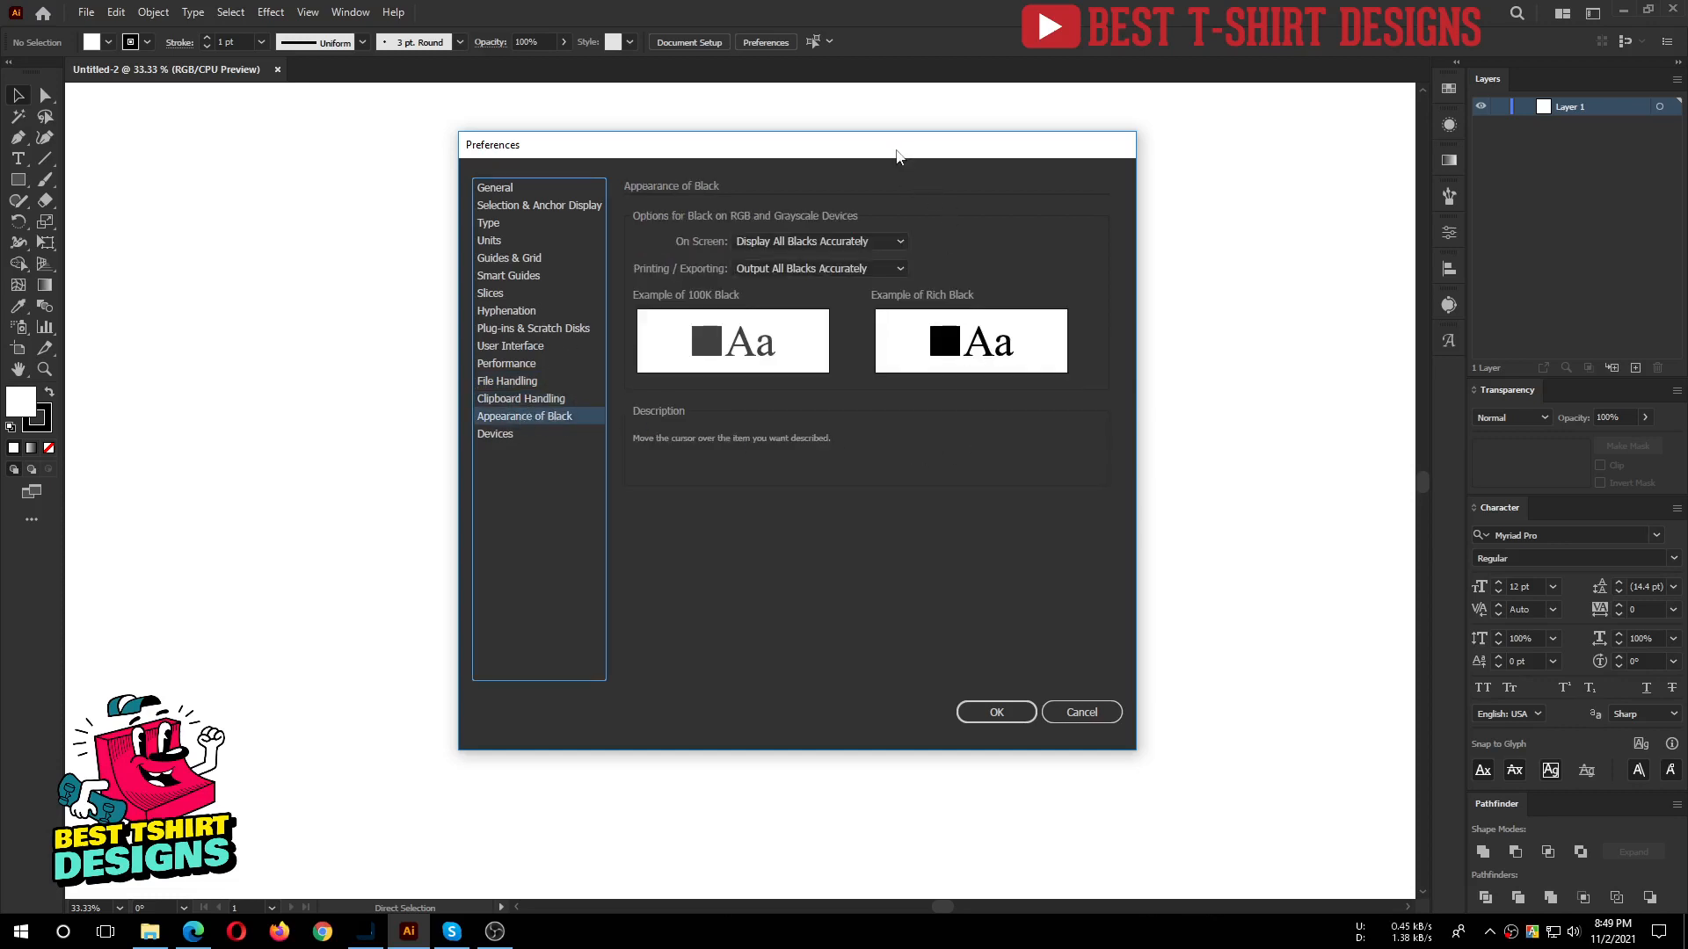
left_click_drag(897, 155, 869, 183)
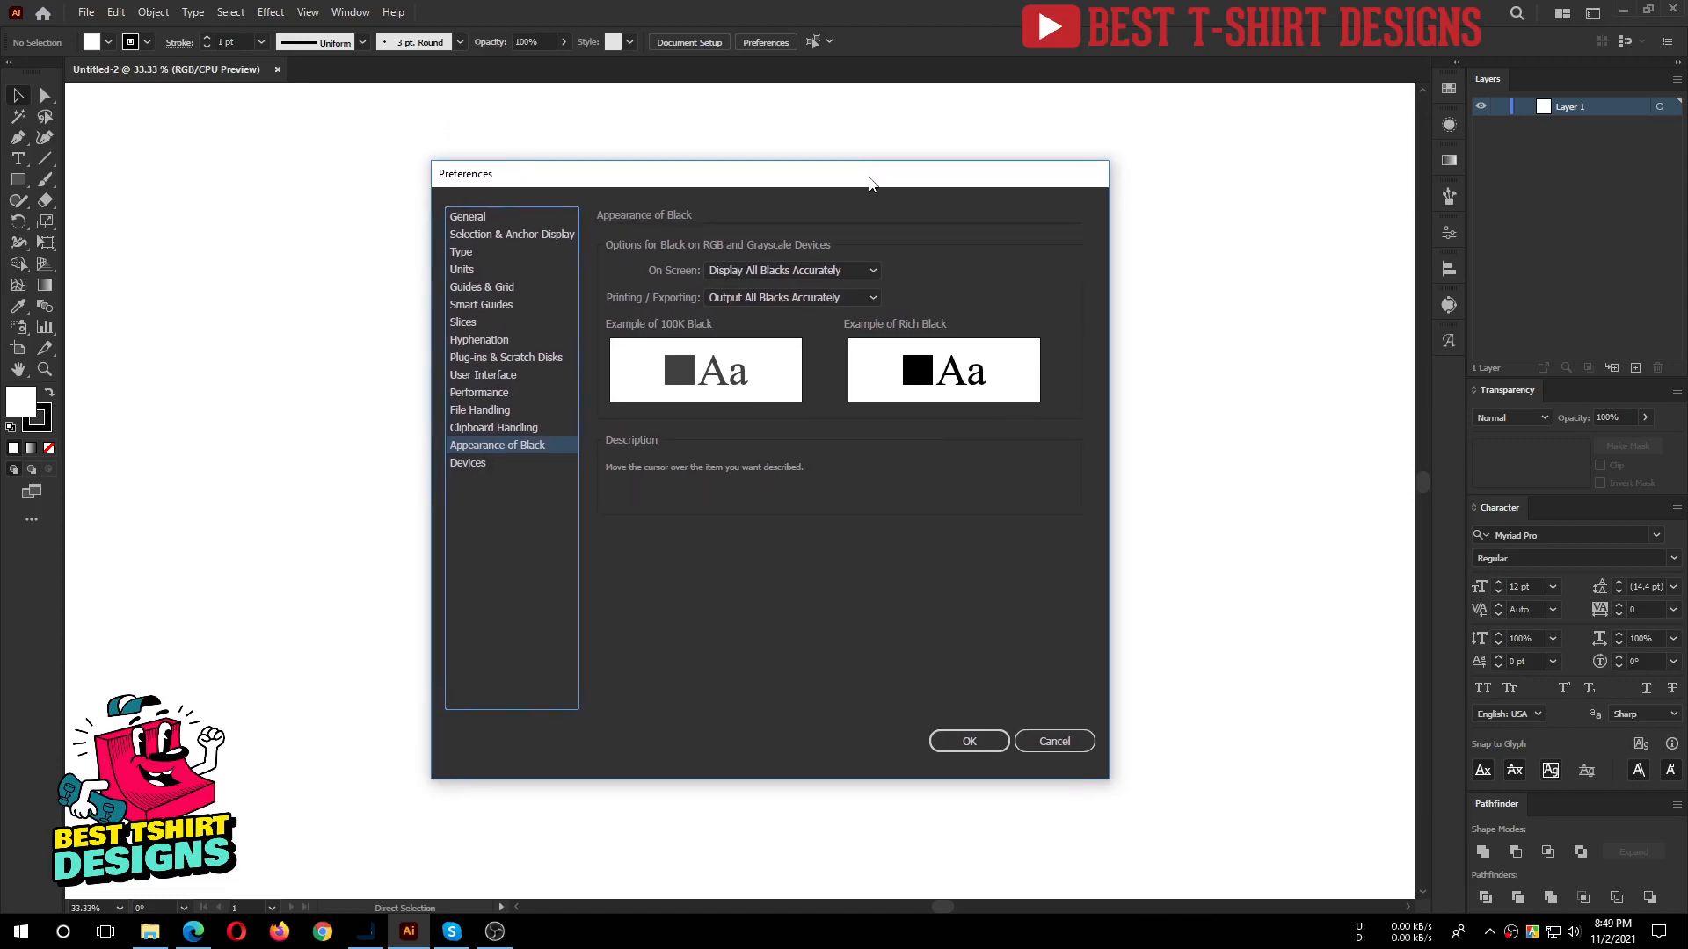
left_click(961, 743)
Draw a square about 702 px wide near the middle of the view and fill it with black.
key("m")
left_click_drag(581, 233, 873, 523)
key("v")
left_click(108, 43)
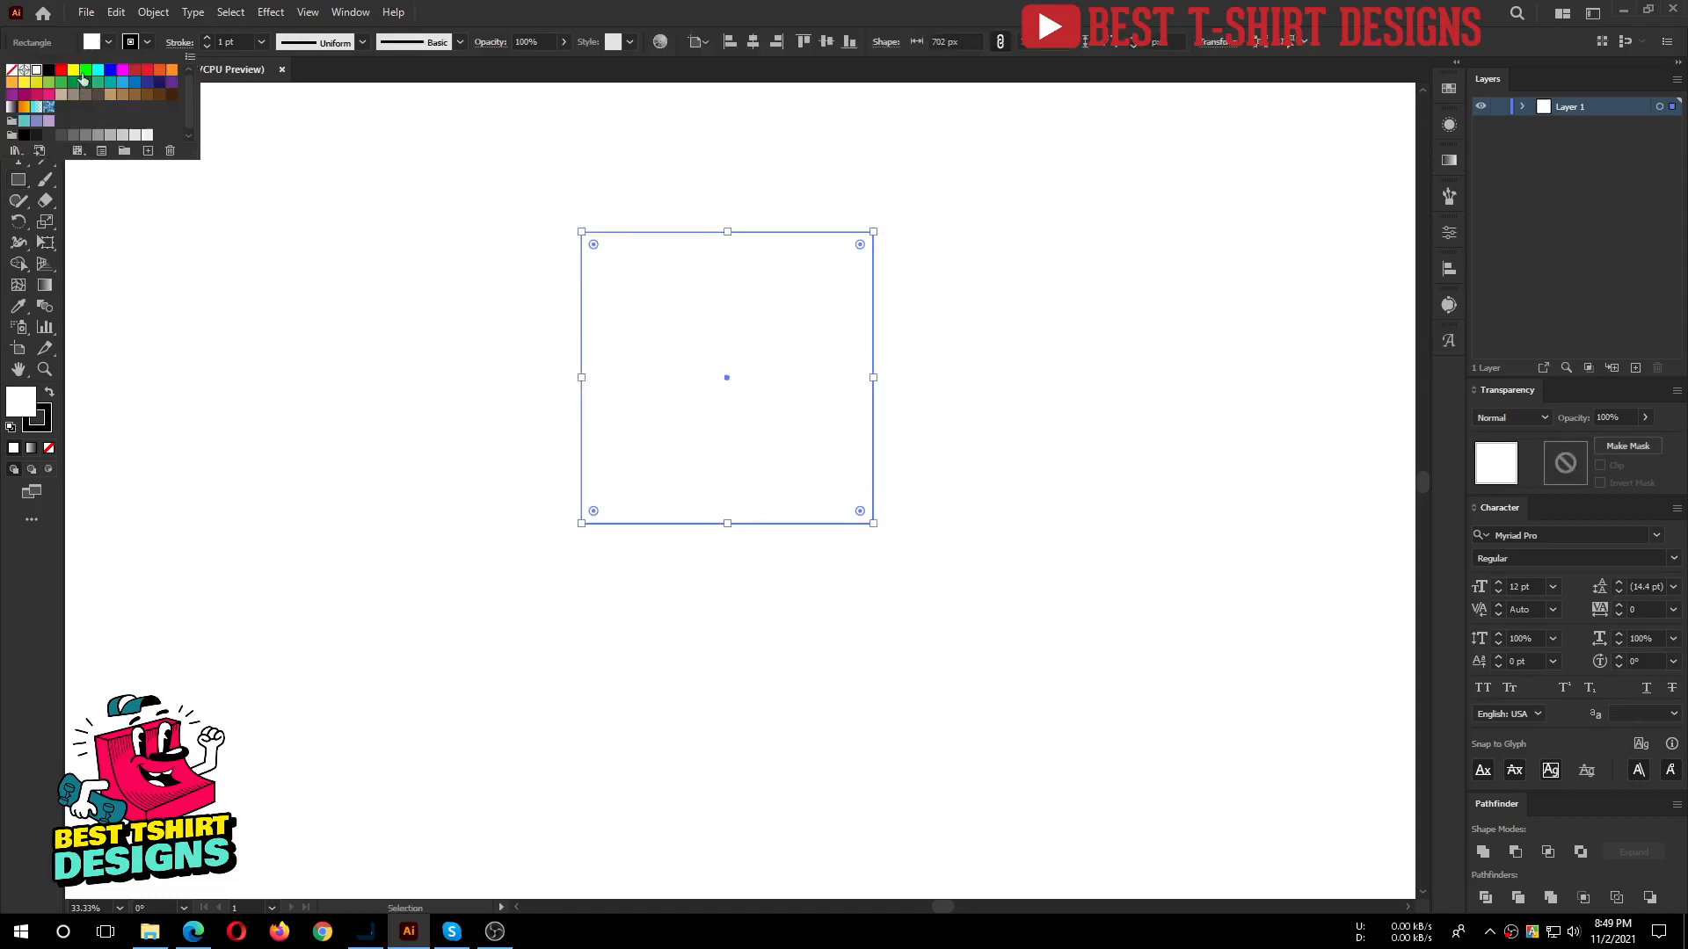
left_click(49, 70)
left_click(335, 279)
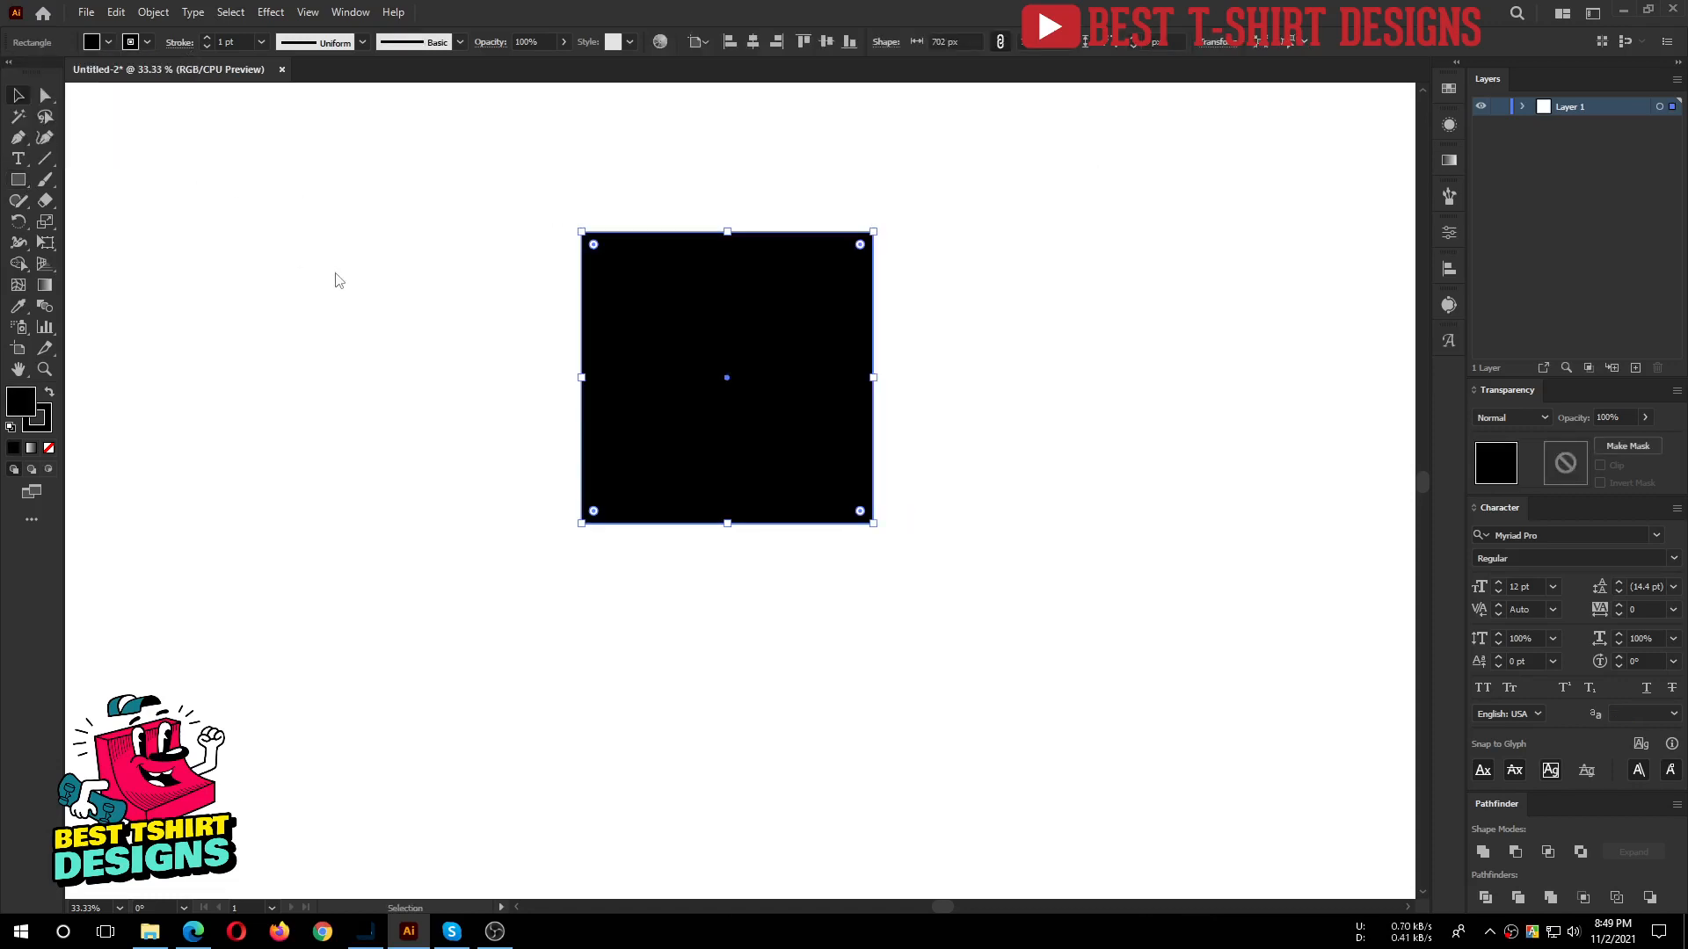
Try the dark fill color #191717 for the square in the Color Picker, cancel it, and deselect the square.
double_click(21, 402)
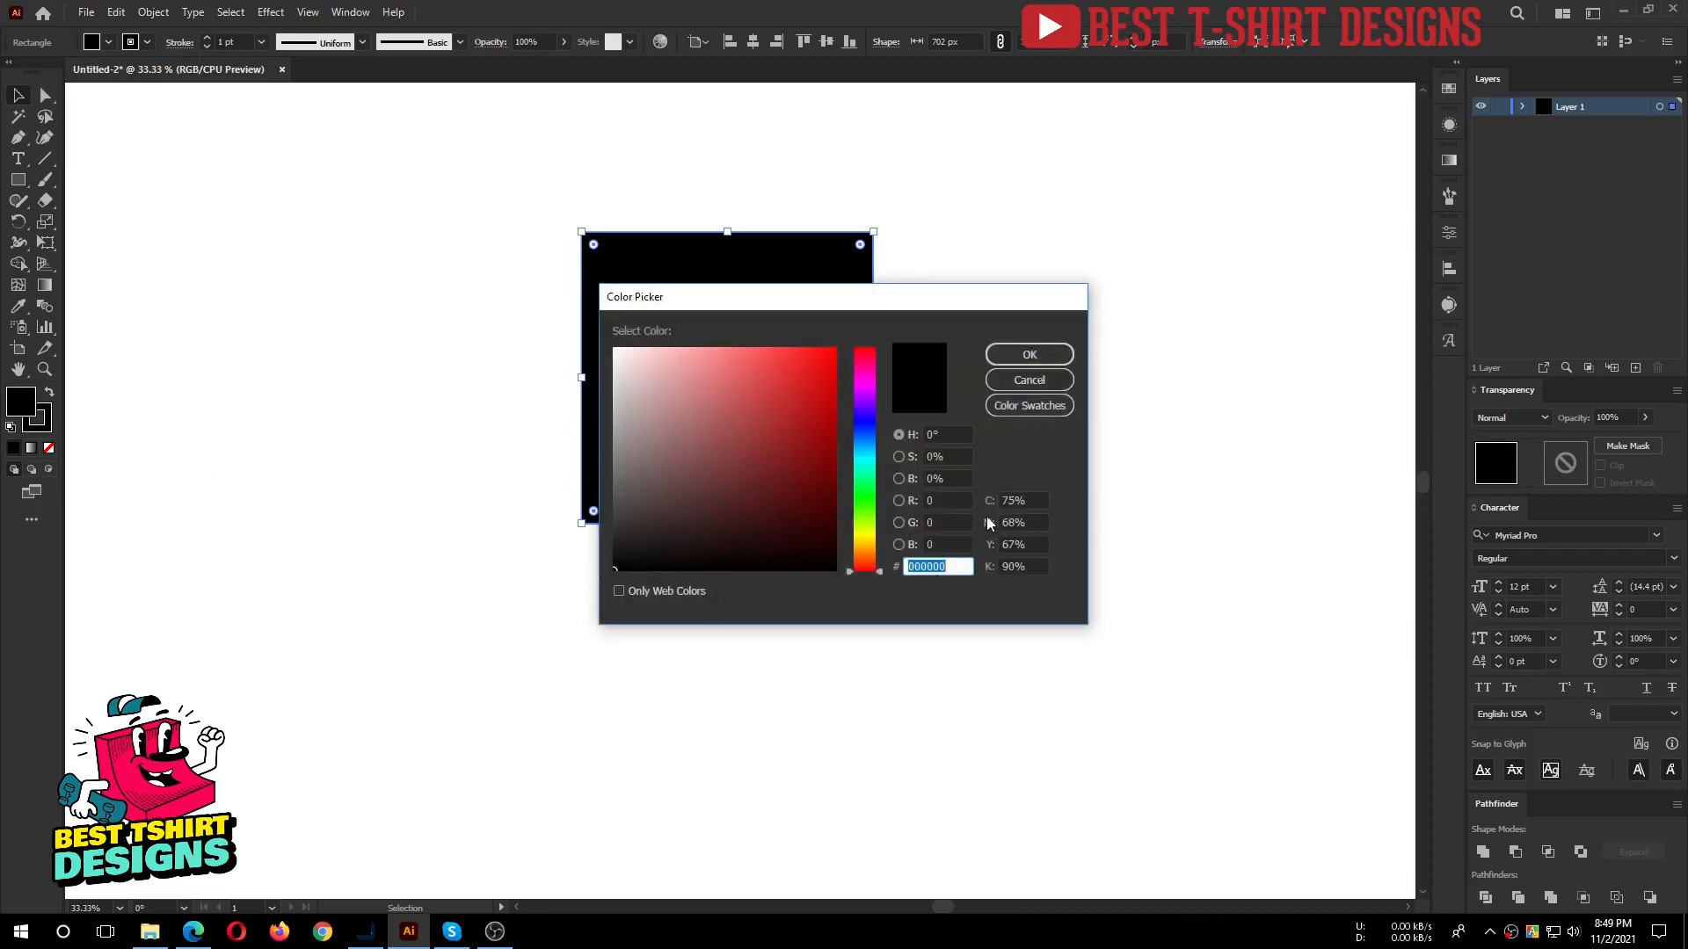
left_click(627, 549)
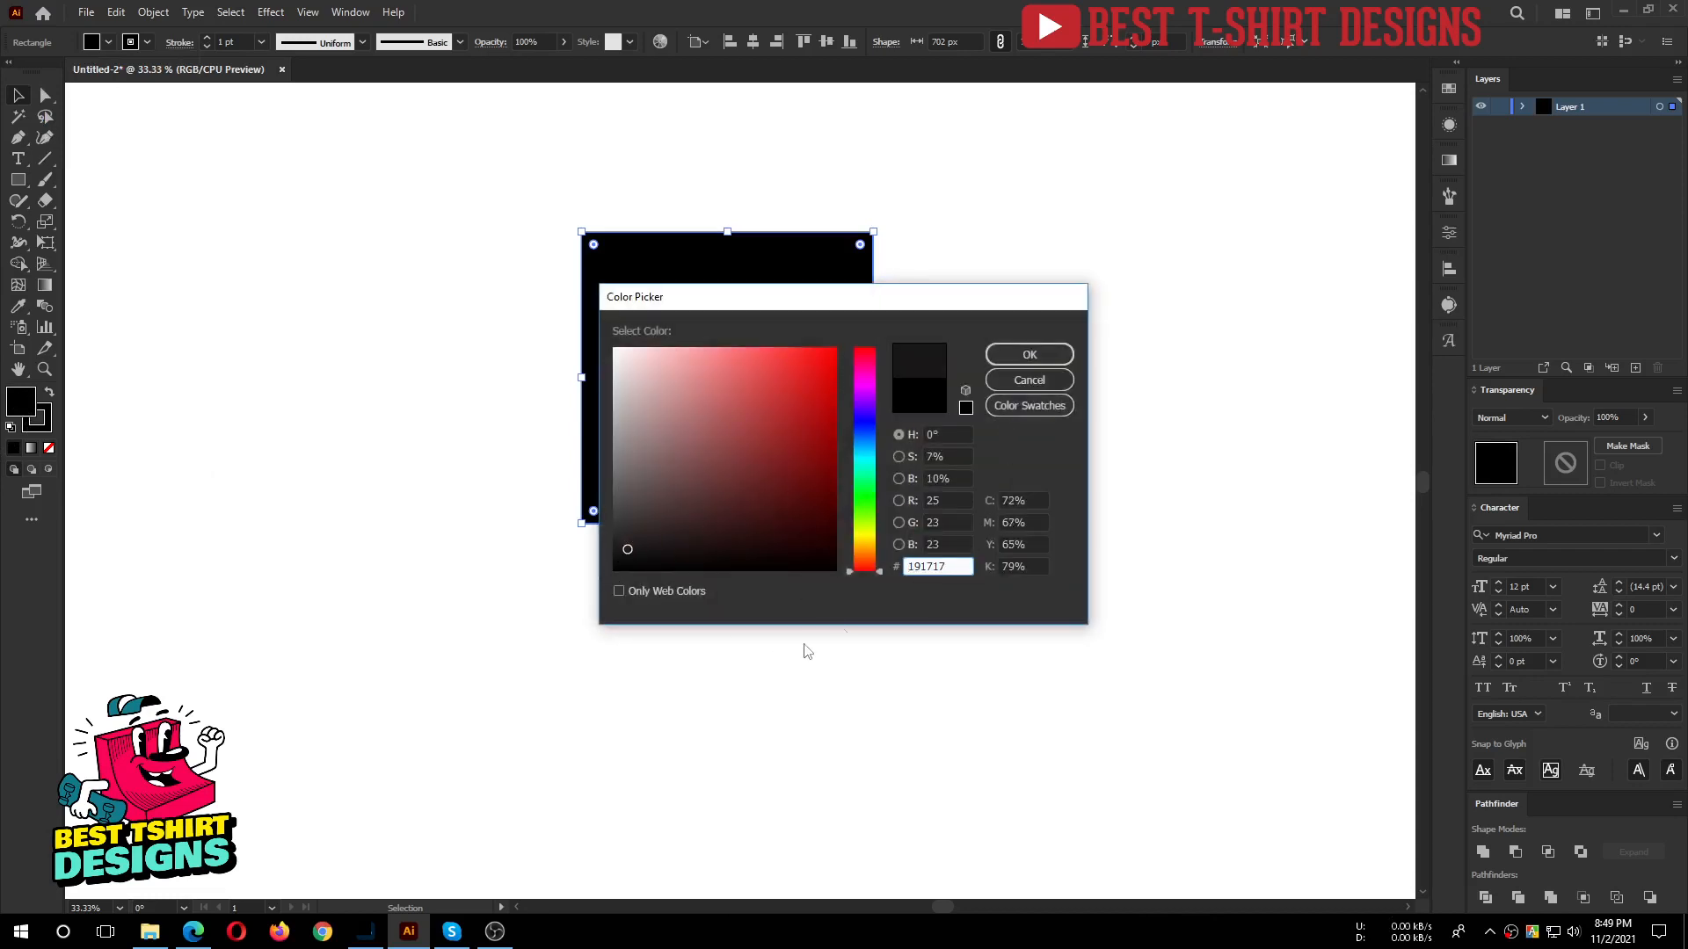
left_click(1043, 375)
left_click(1046, 371)
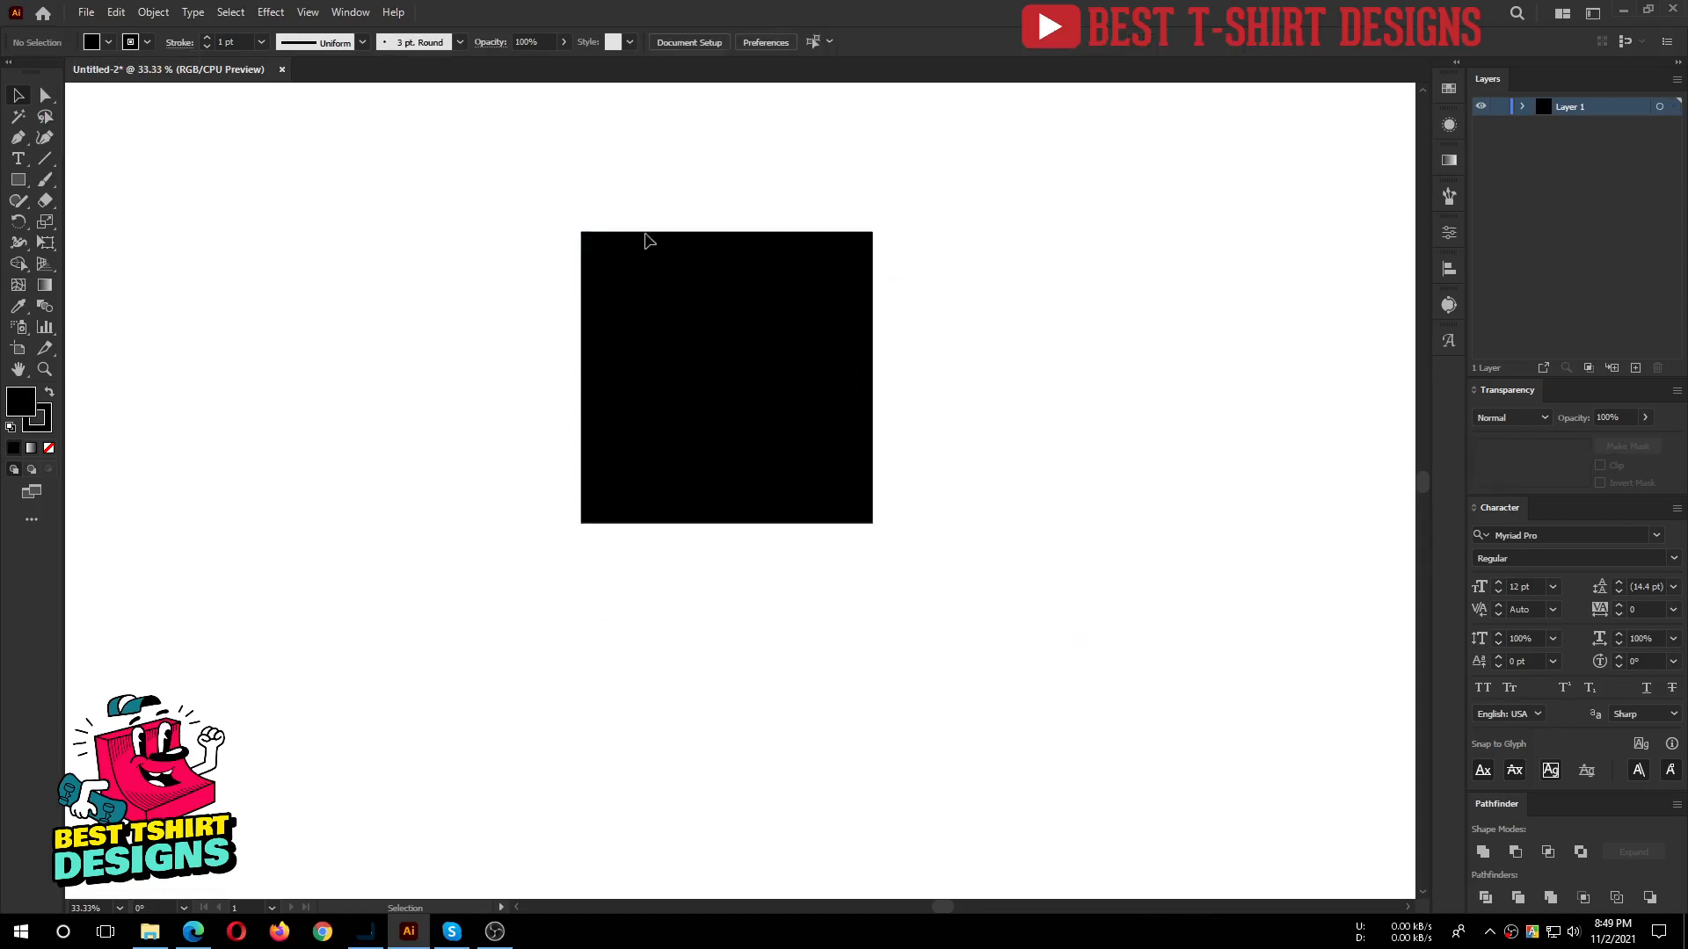
Select the black square with a marquee drawn around it.
left_click_drag(508, 171, 1029, 609)
left_click(1025, 603)
left_click_drag(439, 167, 1046, 649)
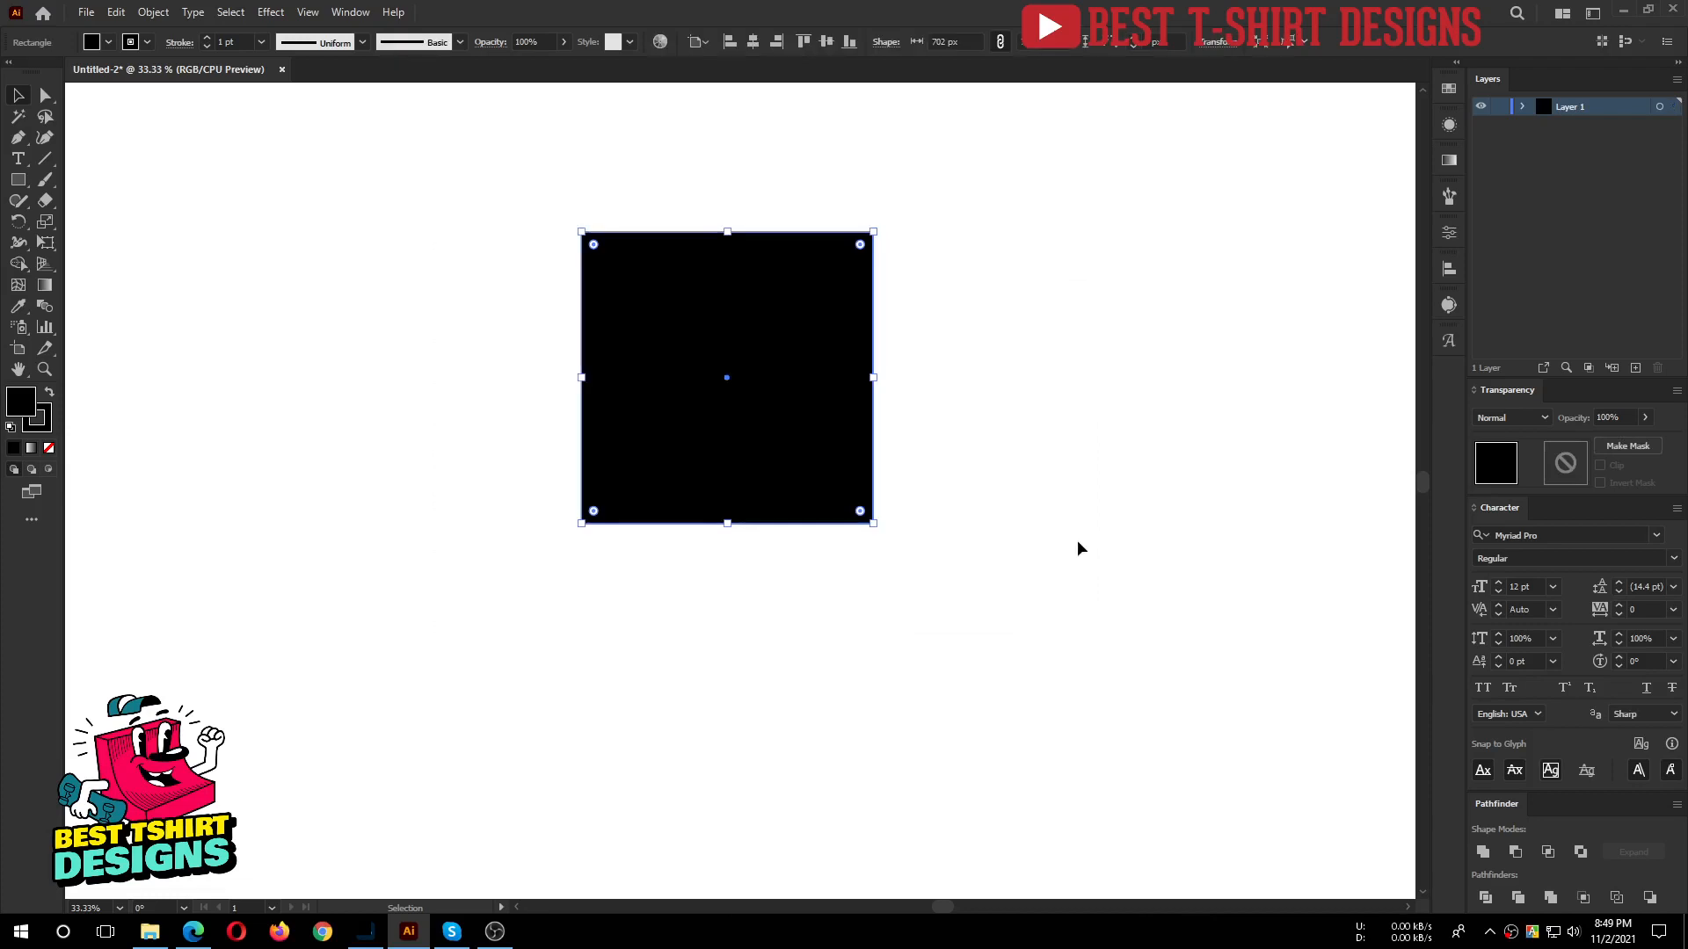
Deselect the square, review the on-screen options in the Appearance of Black preferences, and cancel the dialog.
left_click(1078, 540)
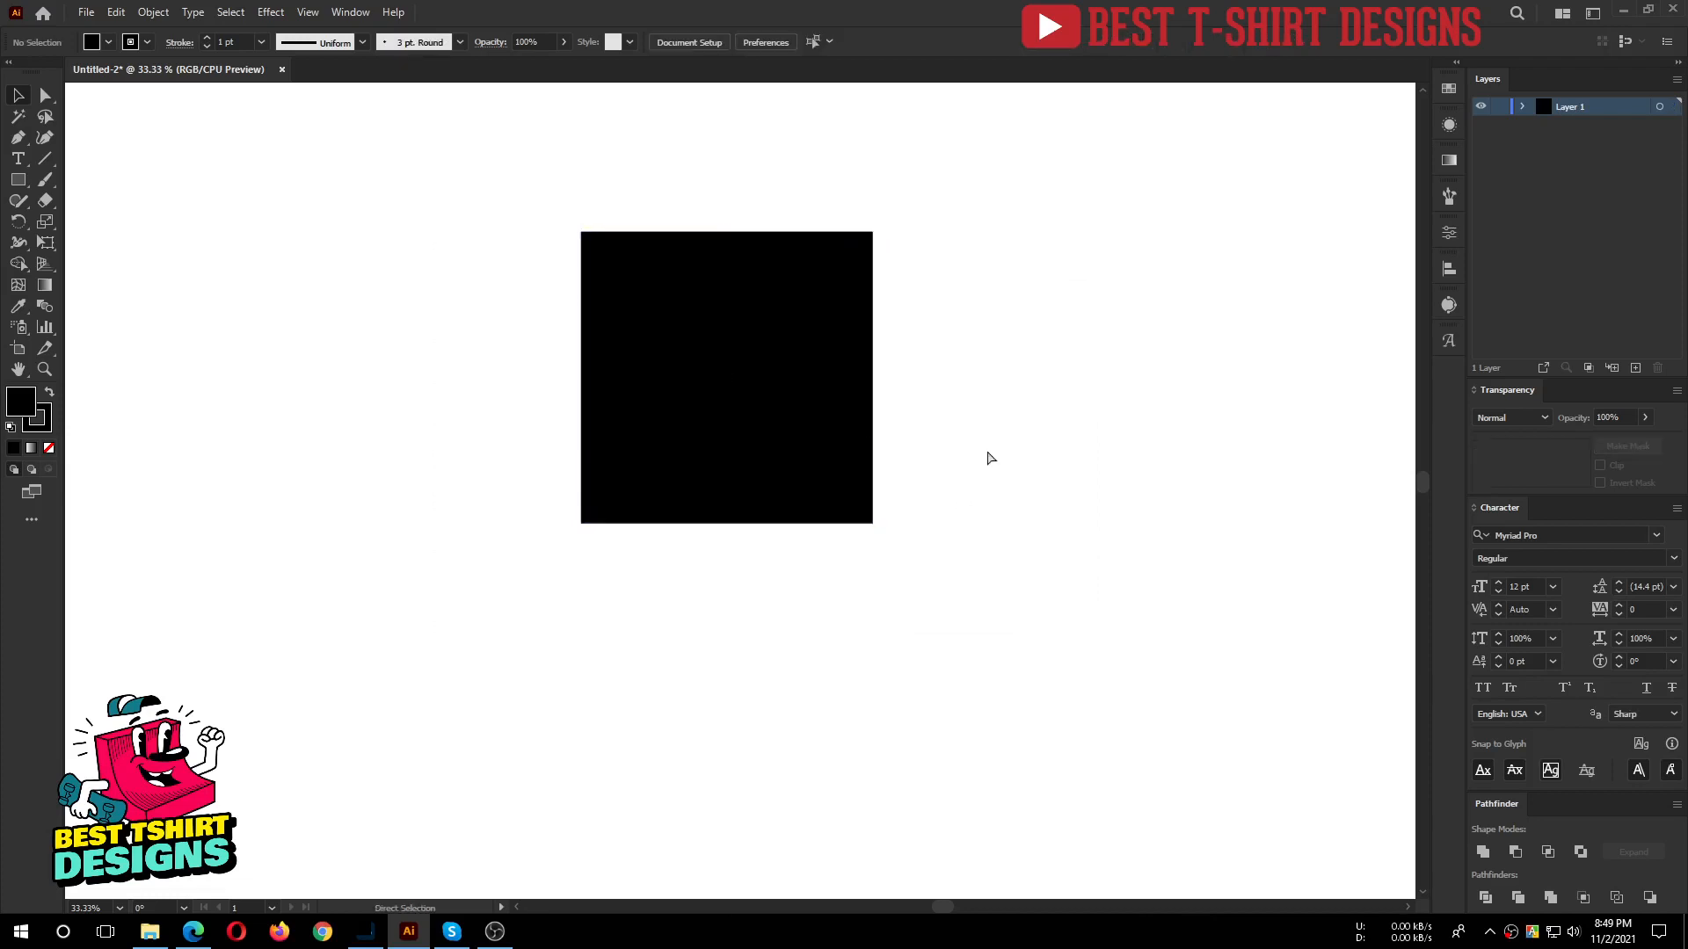
key("ctrl+k")
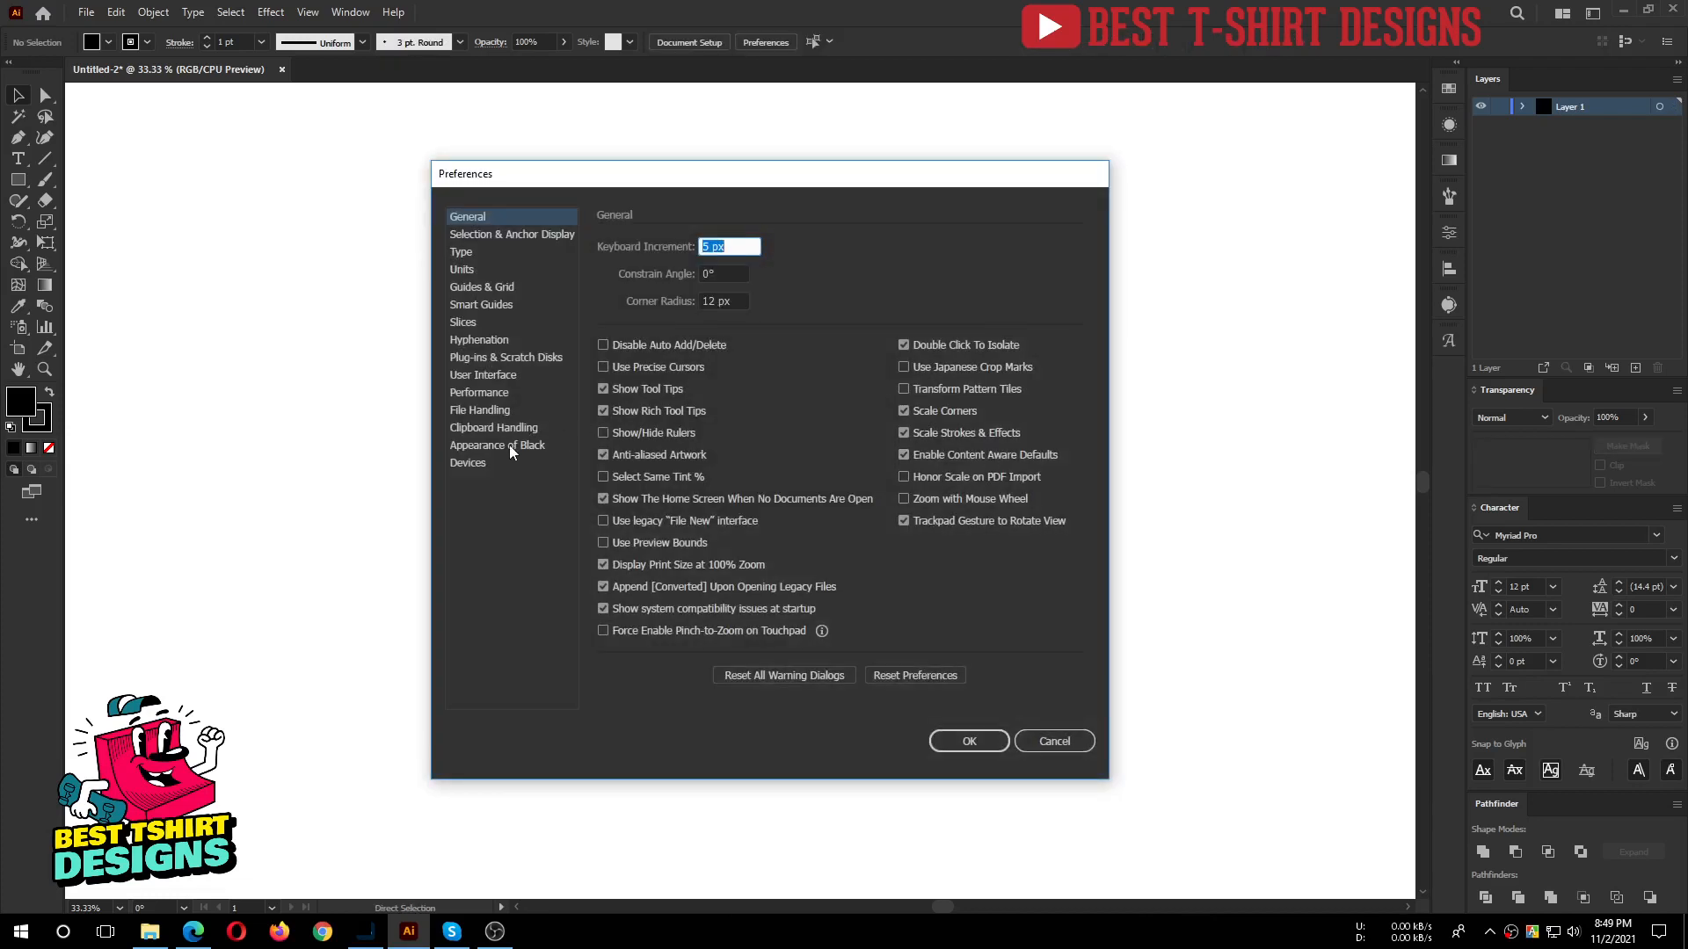
left_click(509, 445)
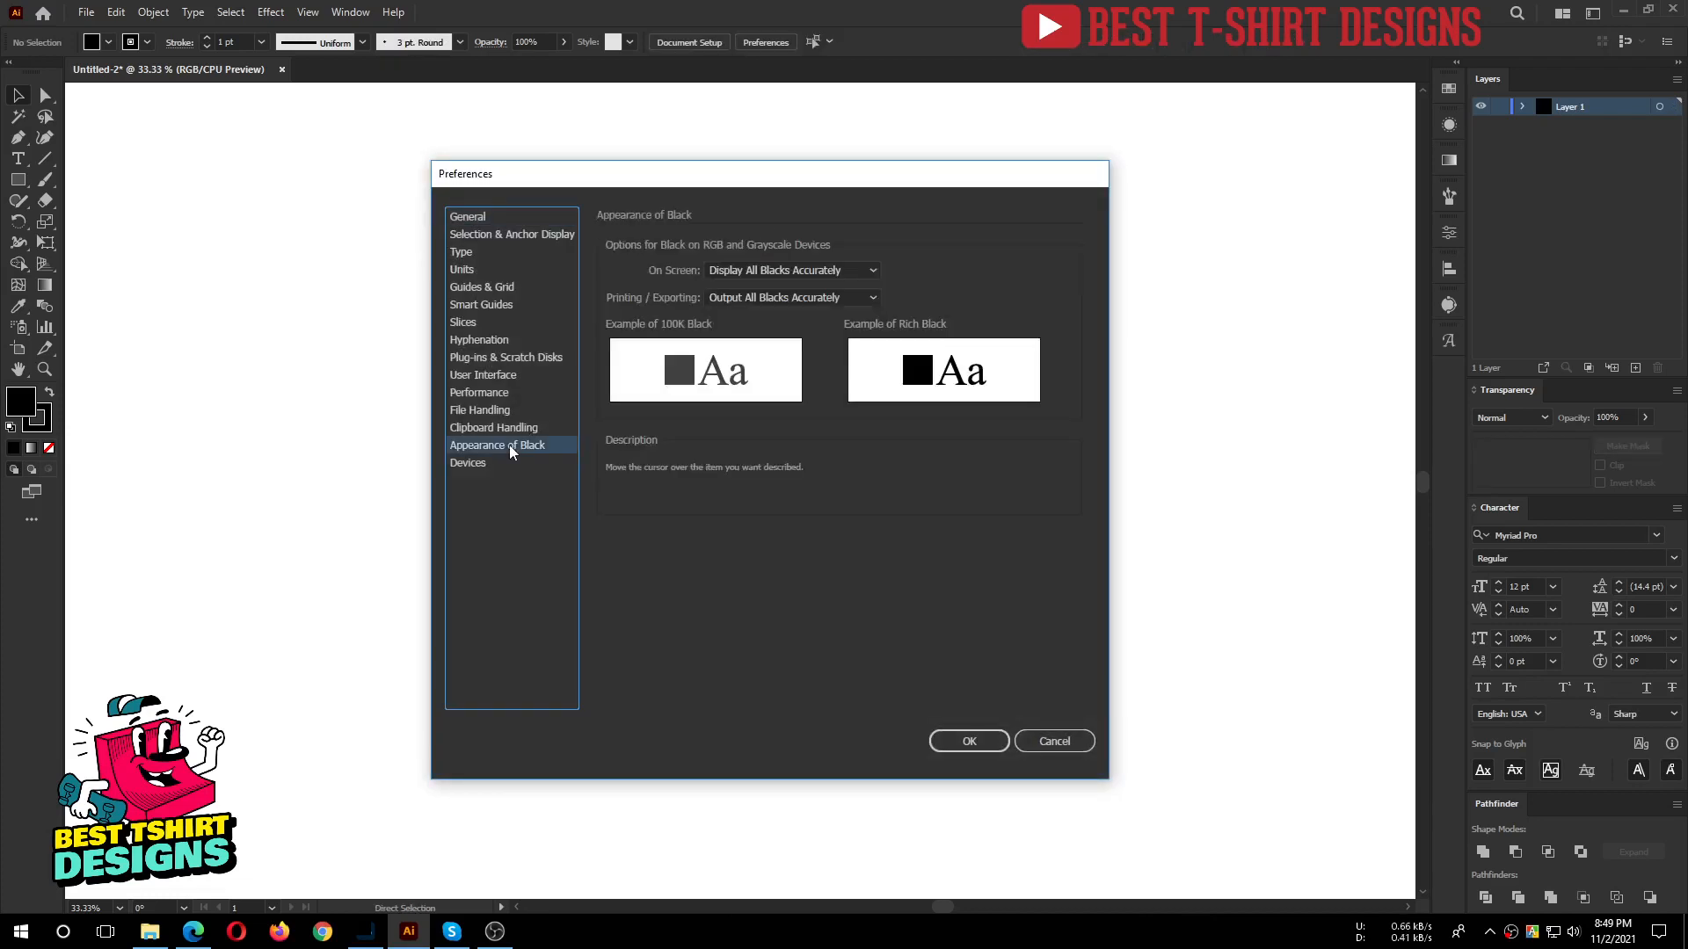
left_click(777, 271)
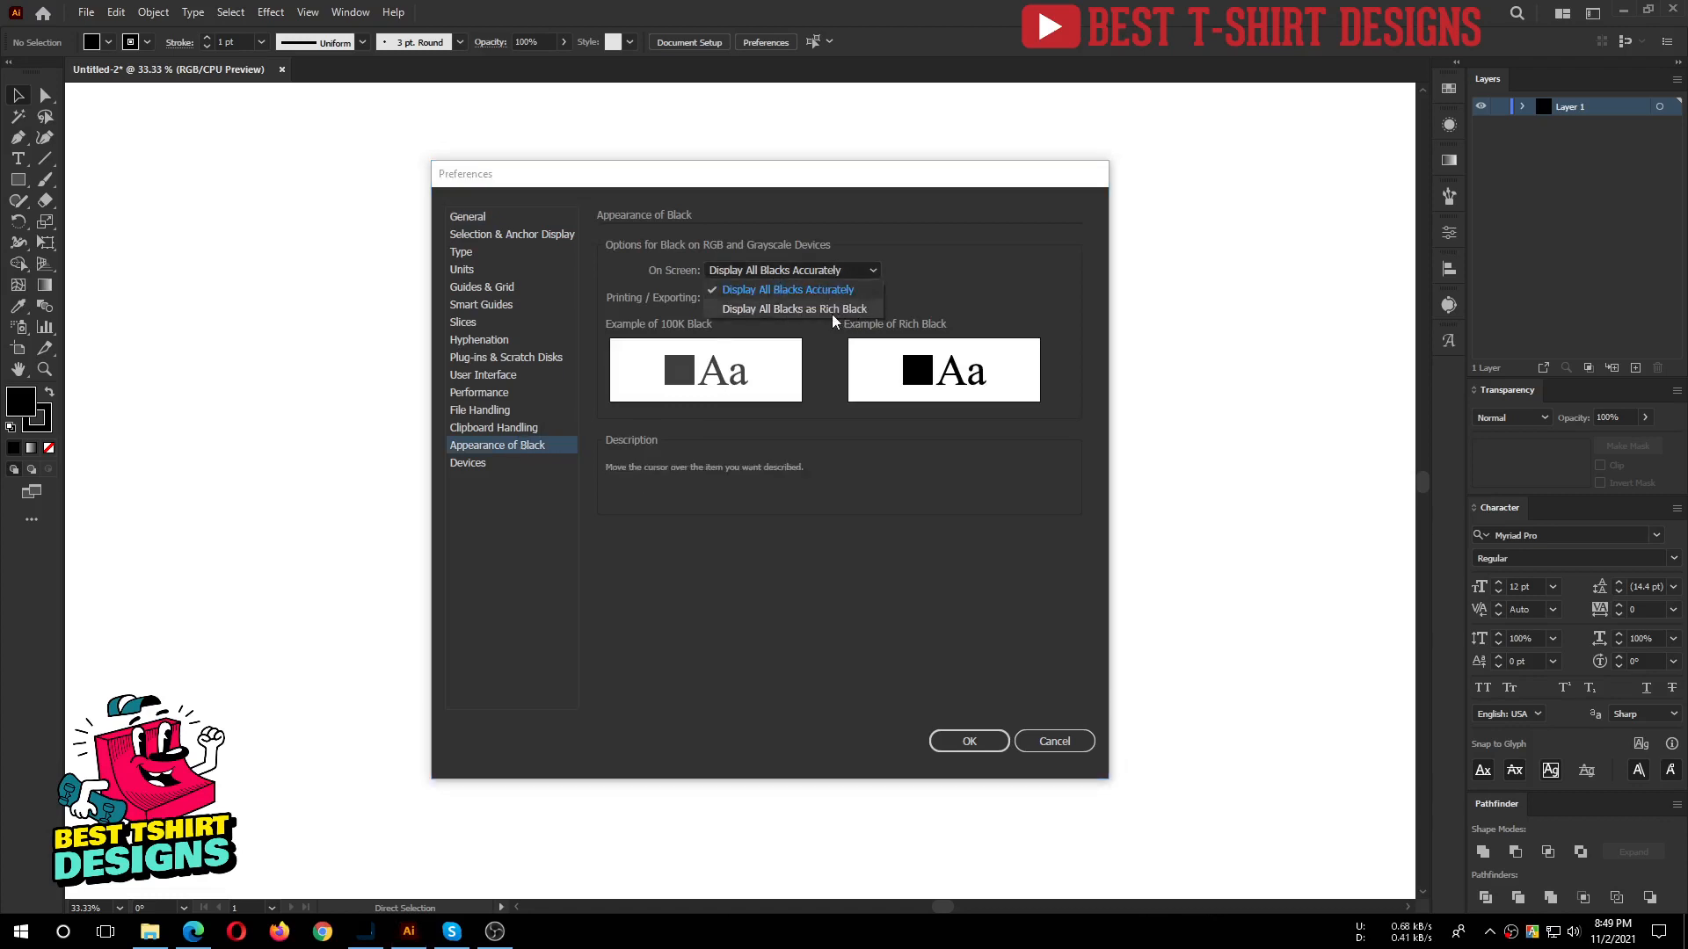
left_click(934, 298)
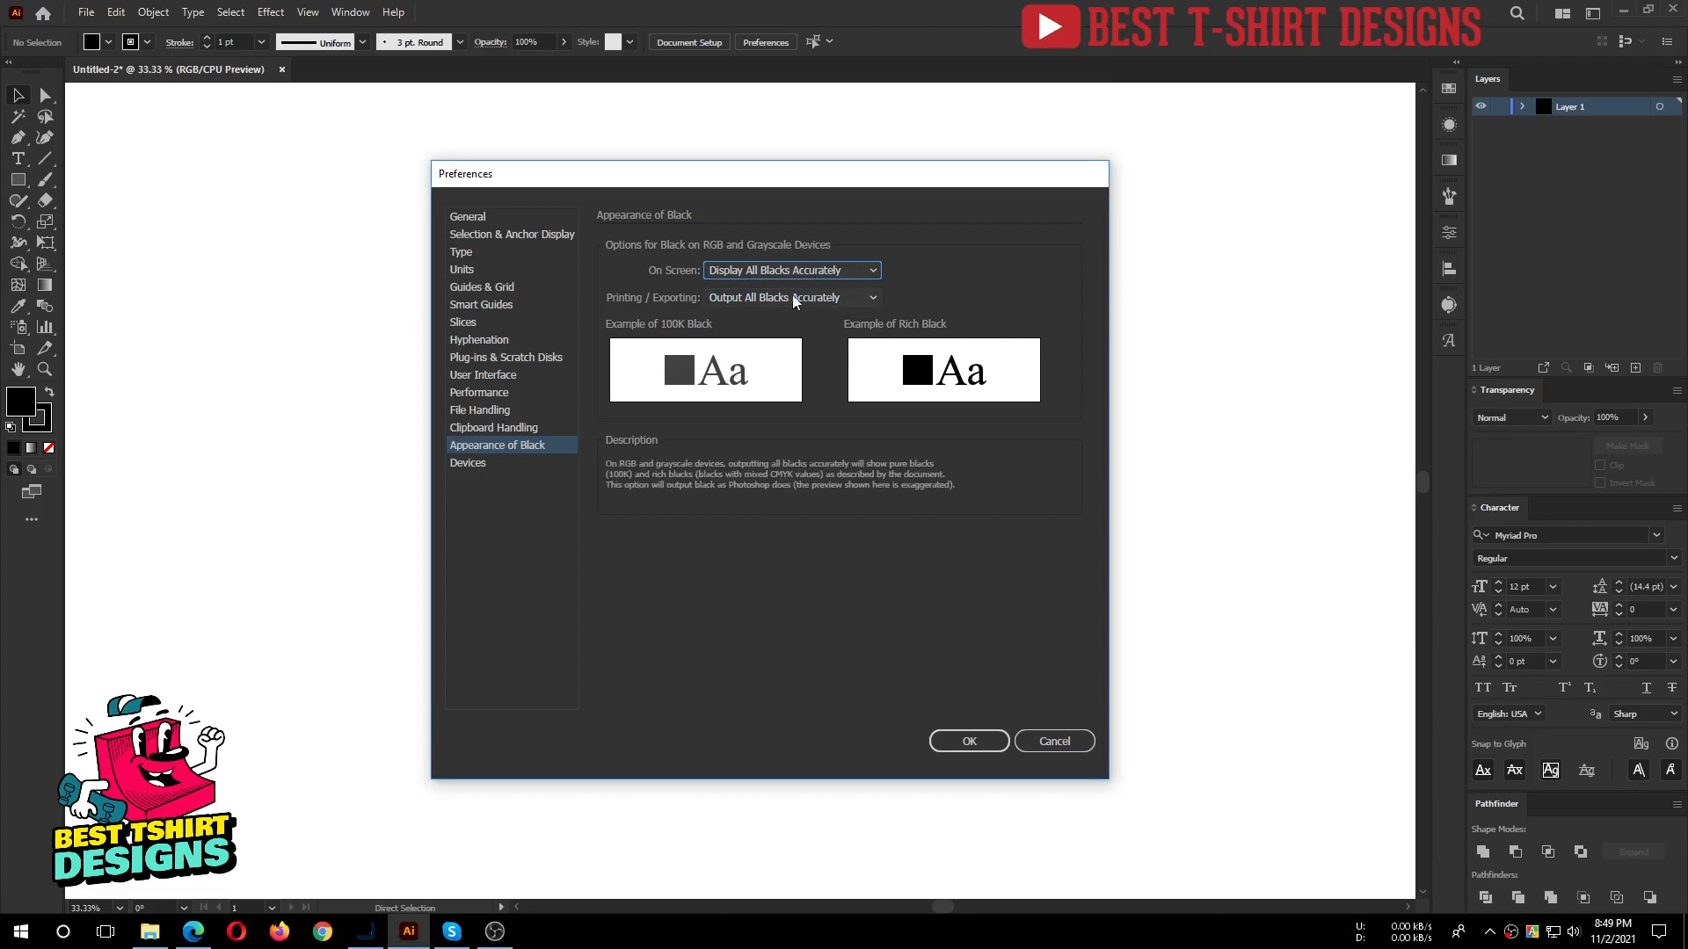
left_click(1037, 742)
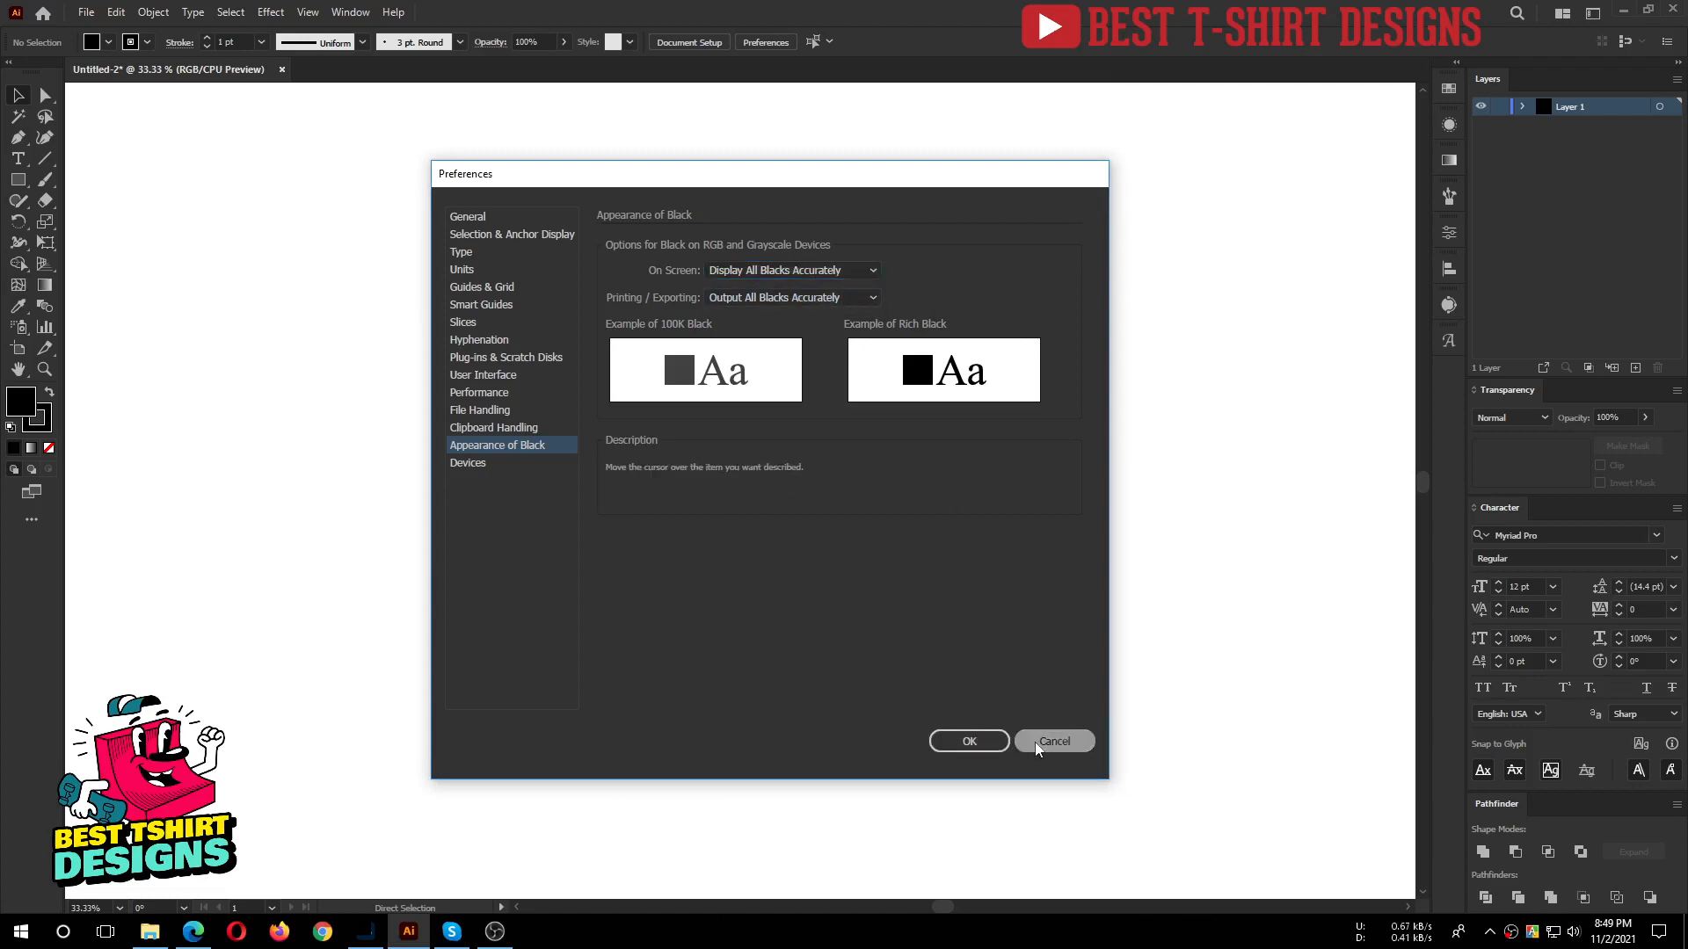
Open the Color Settings with nothing selected and review the available settings presets.
left_click_drag(440, 186, 1074, 643)
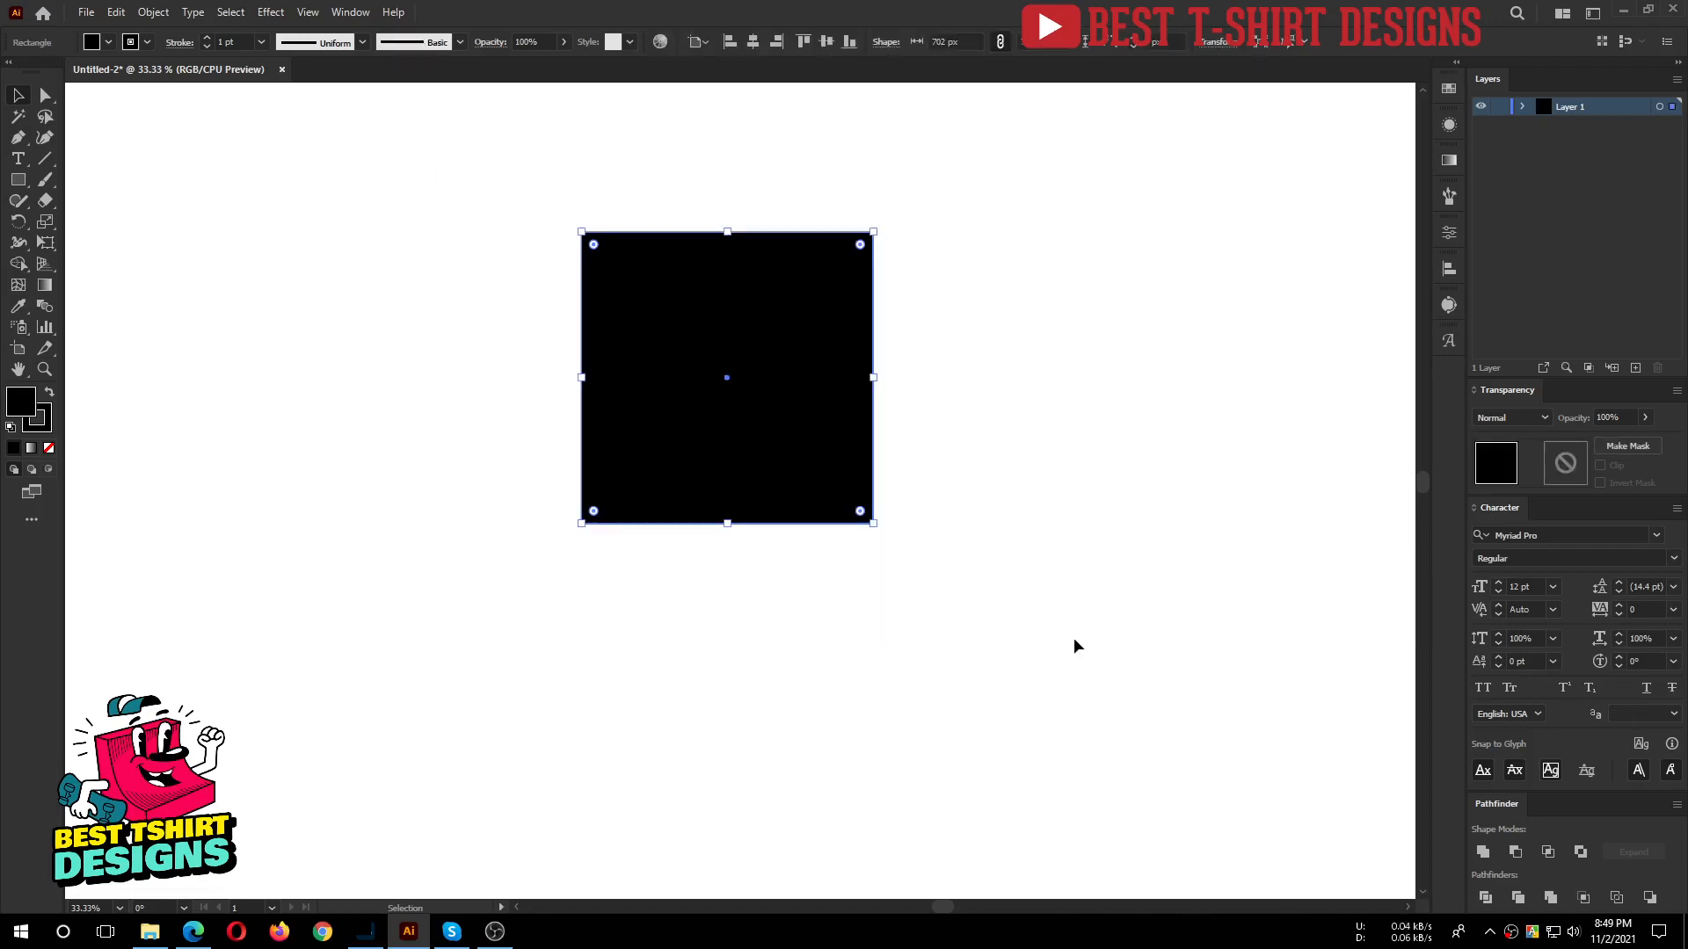
left_click(1074, 646)
left_click(115, 13)
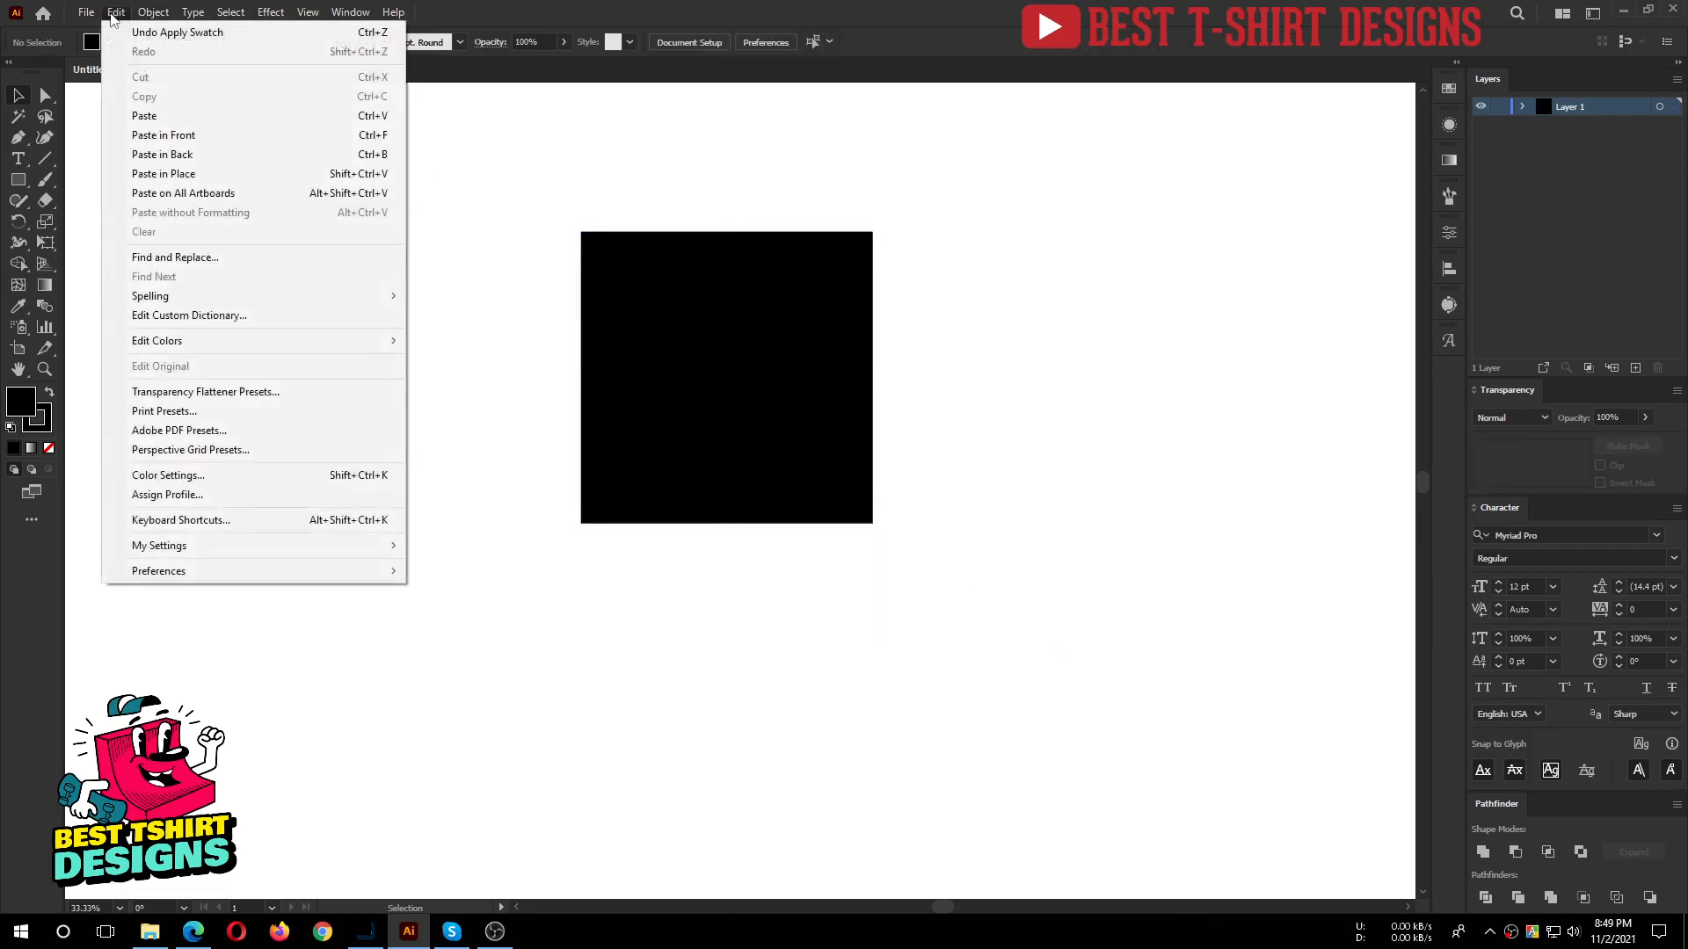
left_click(196, 477)
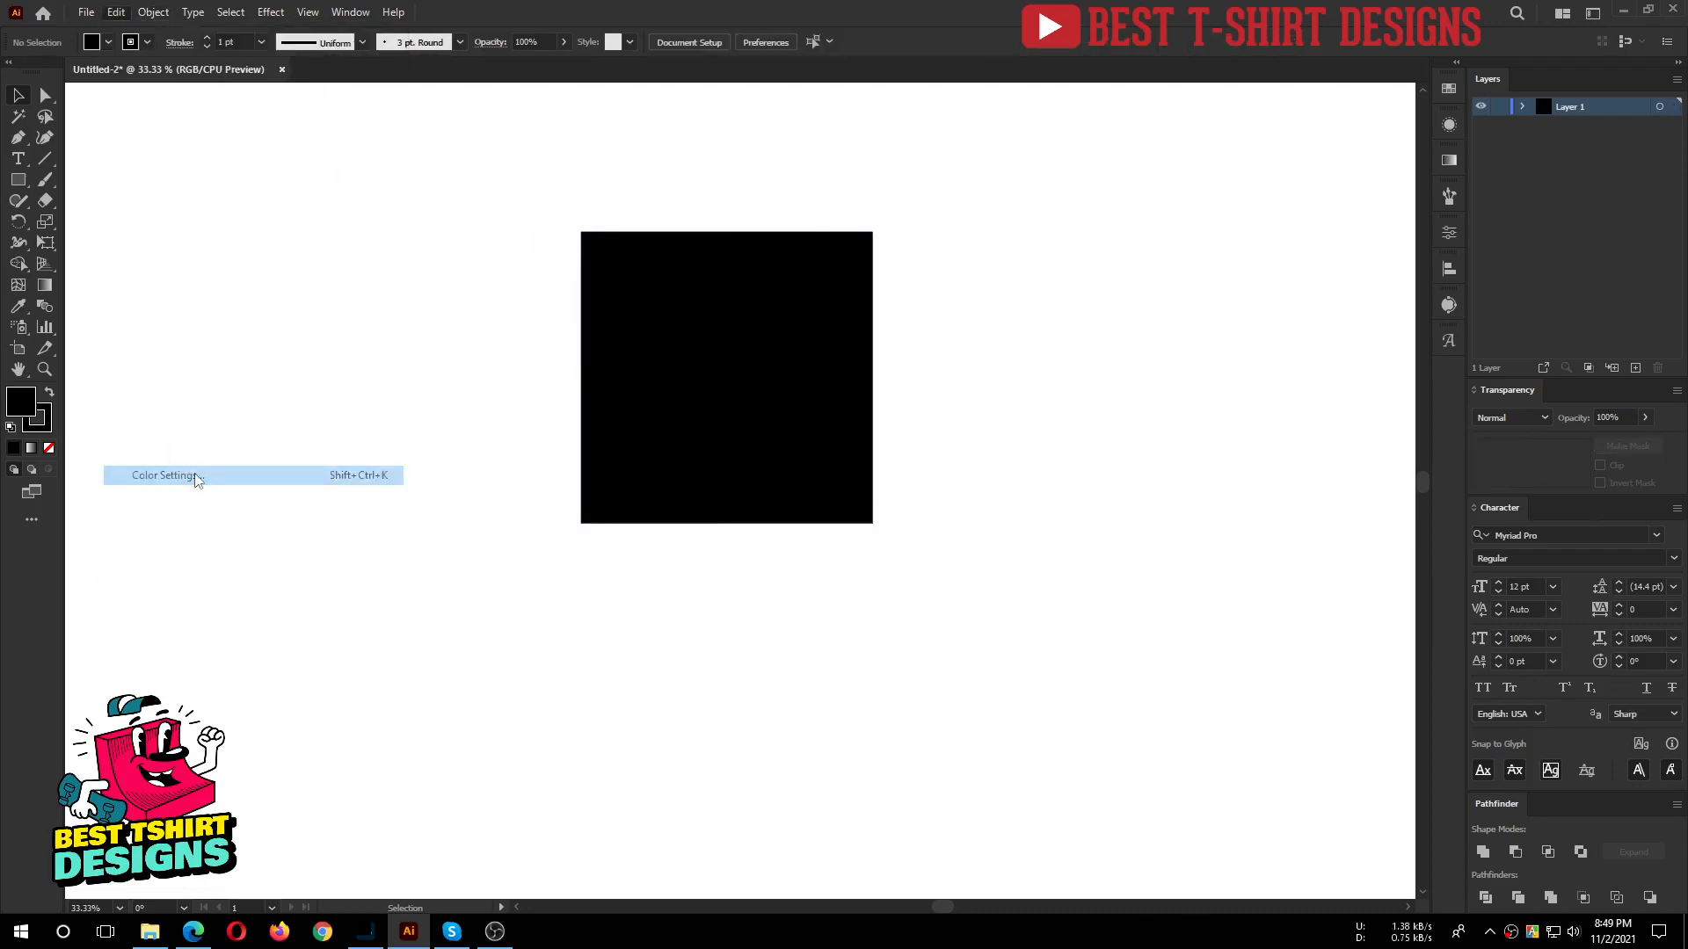
left_click_drag(873, 234, 706, 231)
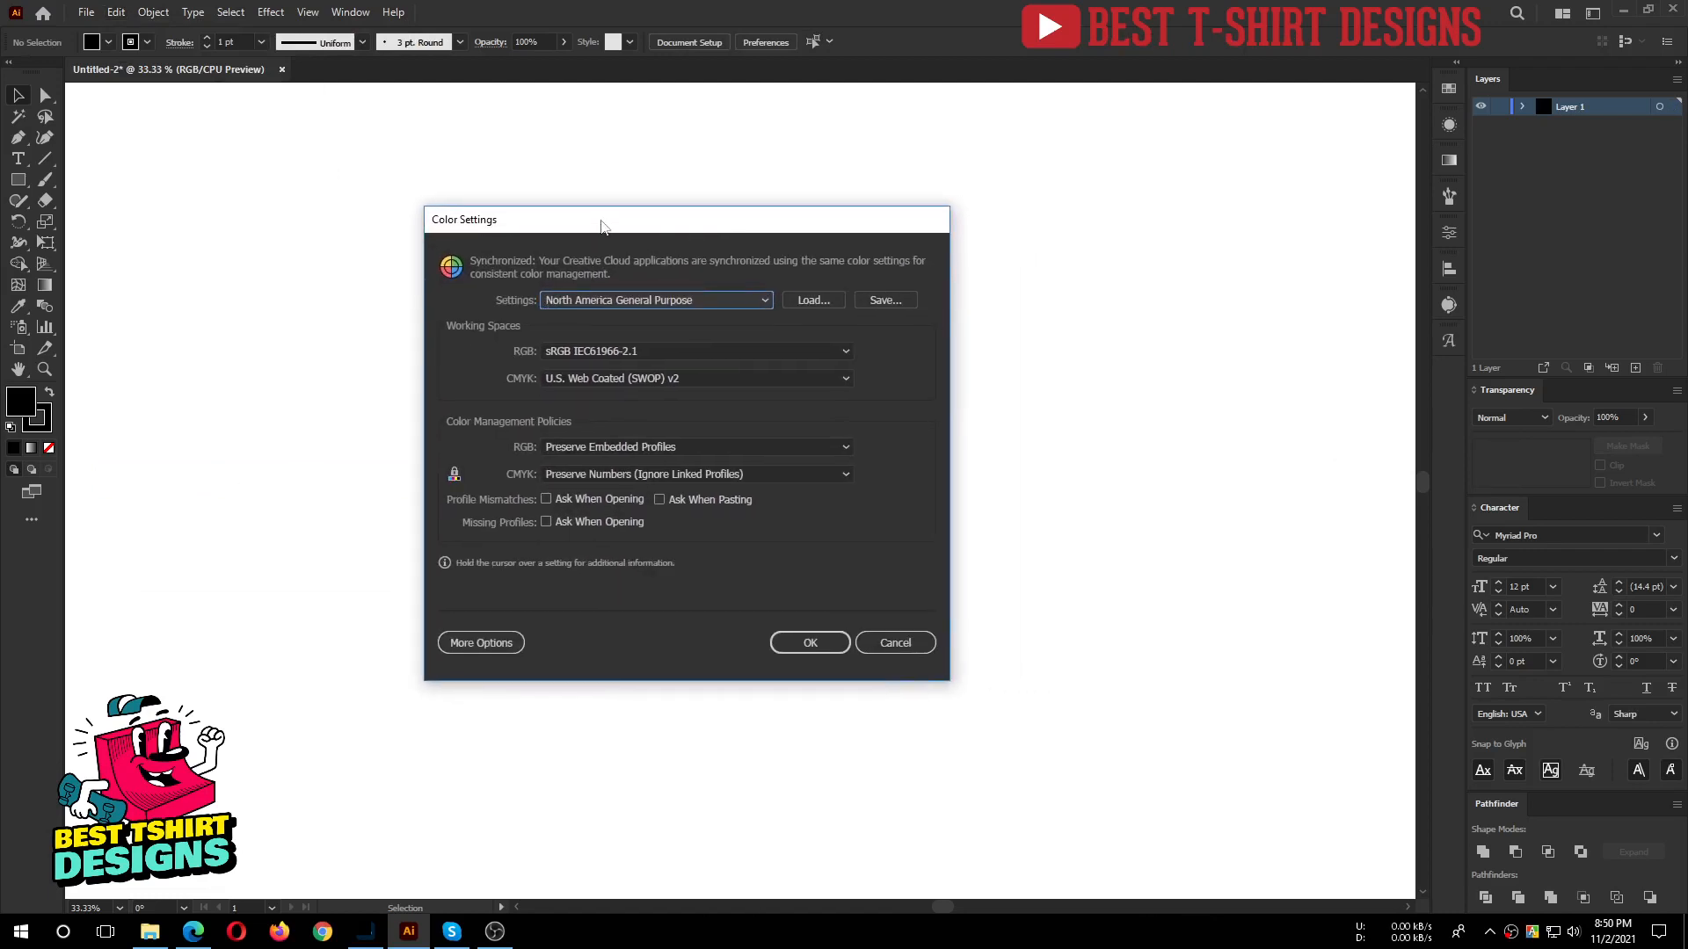
left_click_drag(598, 225, 713, 224)
left_click(810, 301)
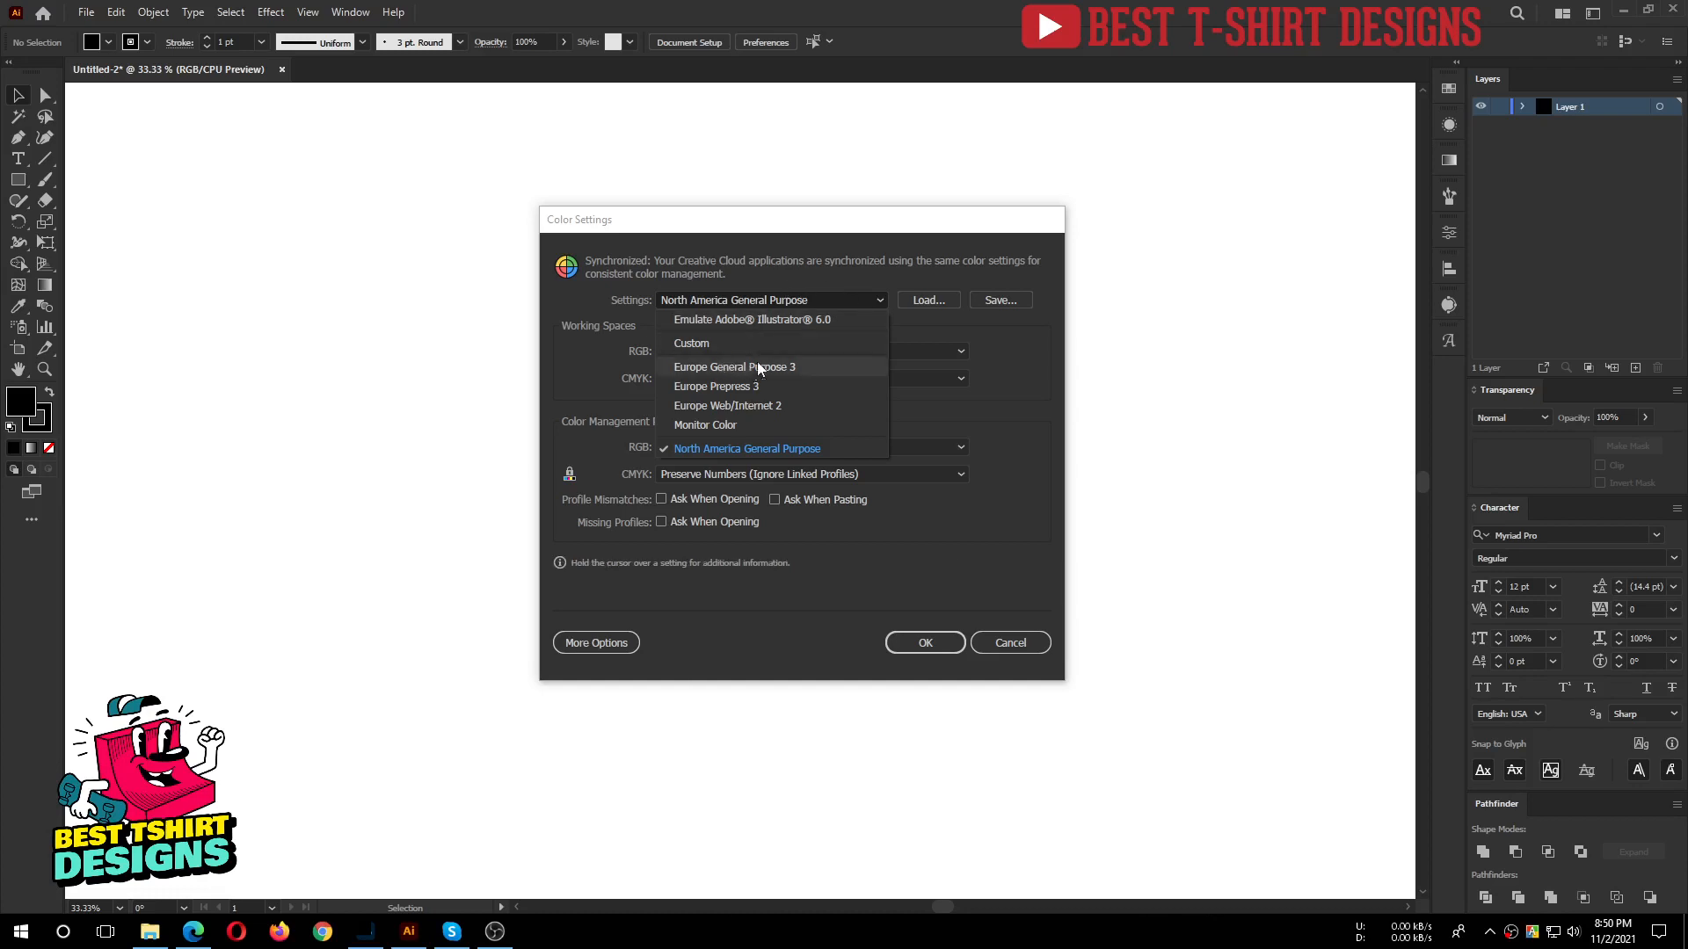
left_click(1005, 350)
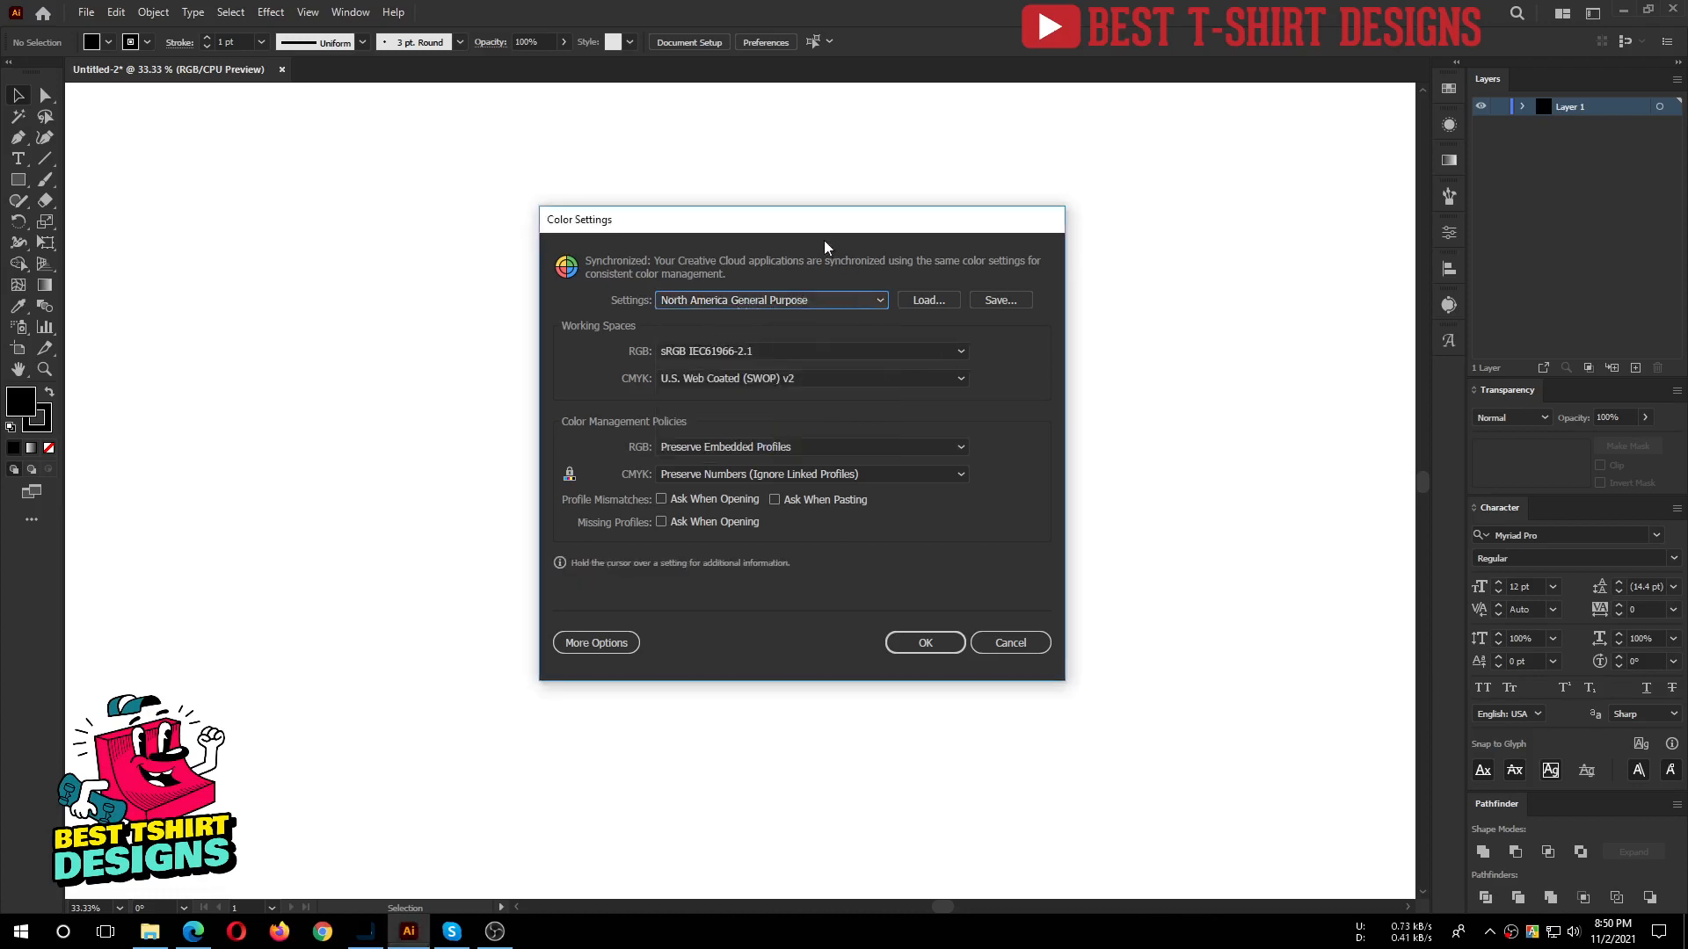
Try the Emulate Adobe Illustrator 6.0 color preset, switch back to North America General Purpose, and cancel the color settings.
left_click(788, 299)
left_click(755, 319)
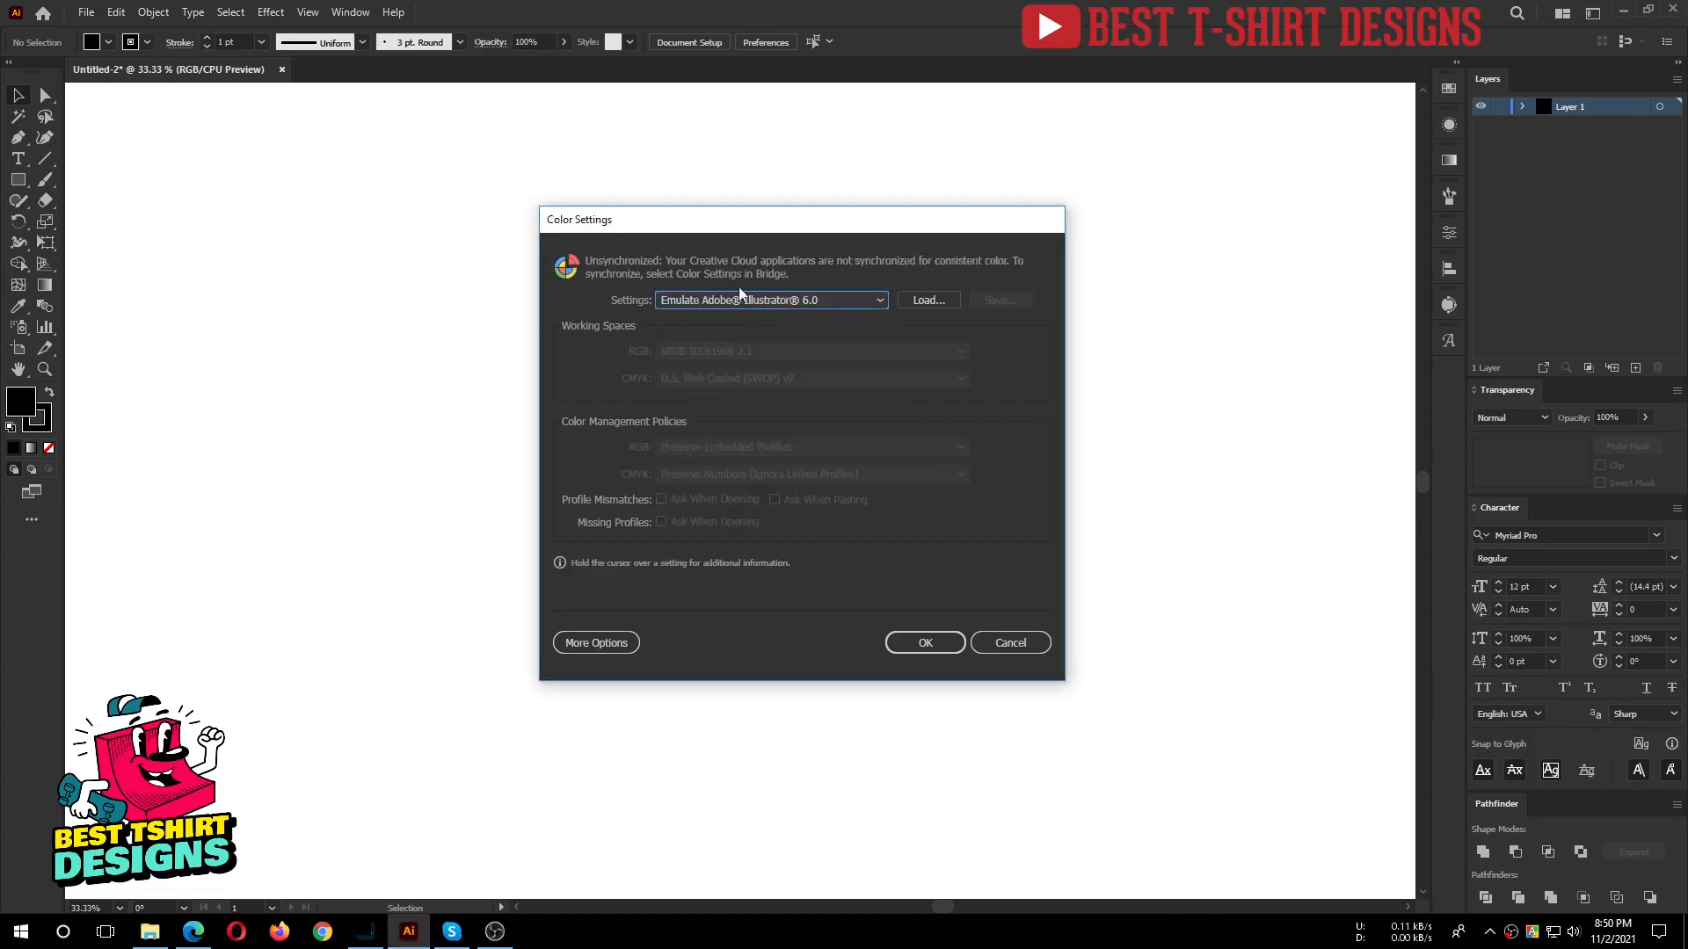
left_click(772, 300)
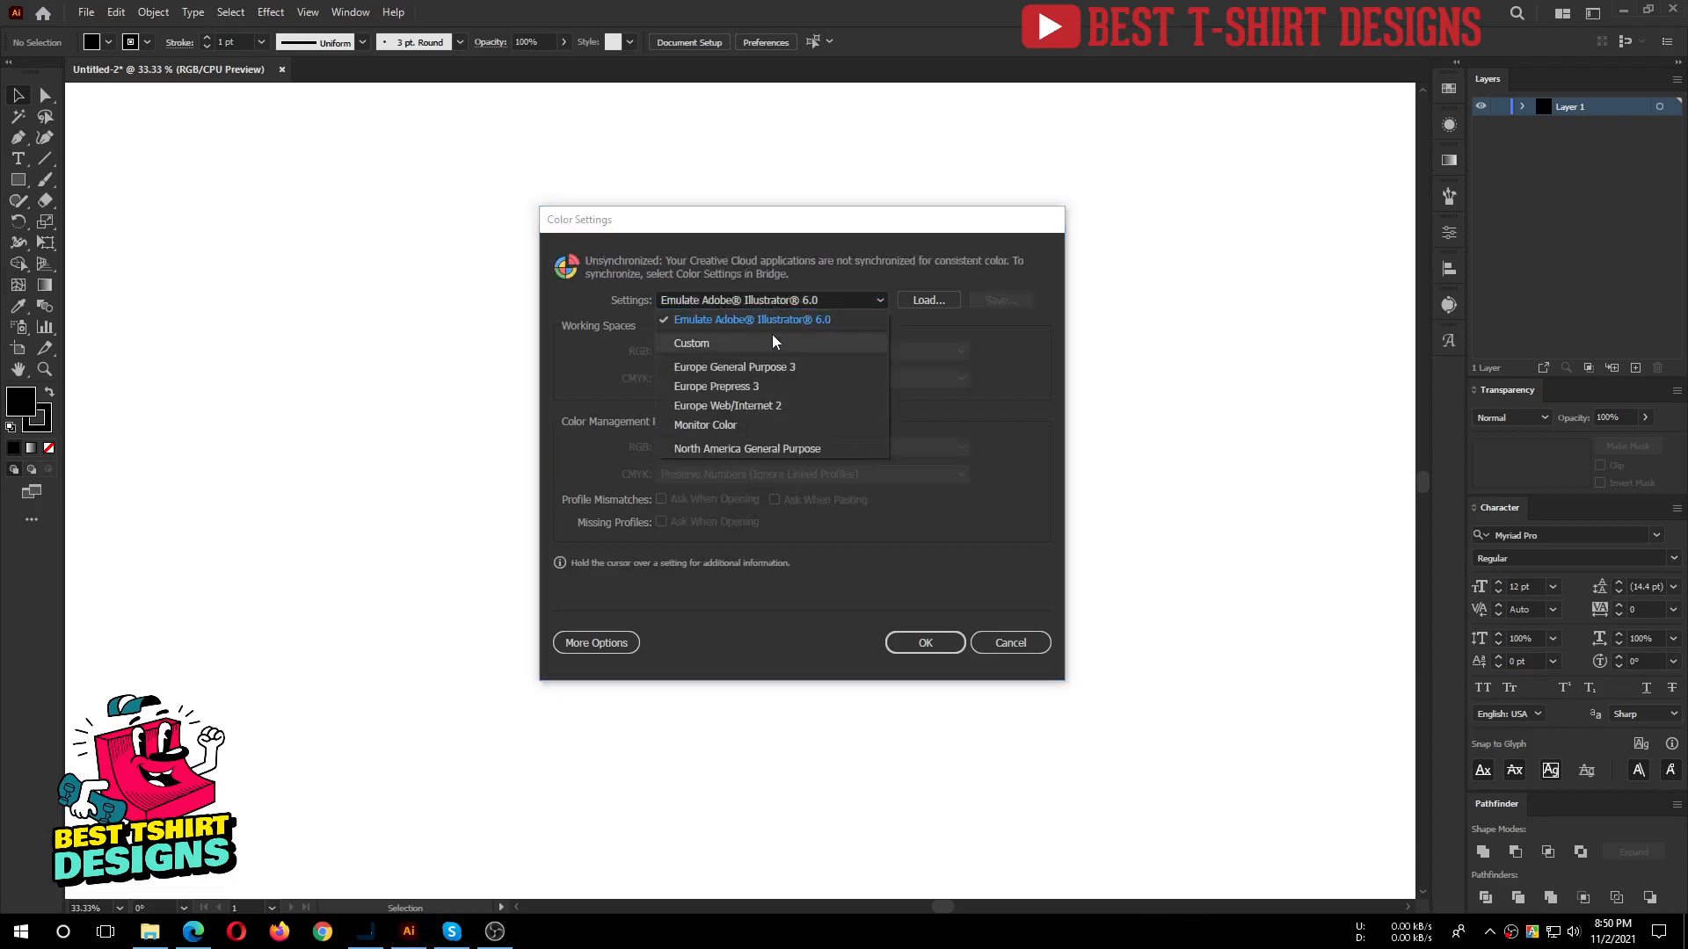
left_click(760, 449)
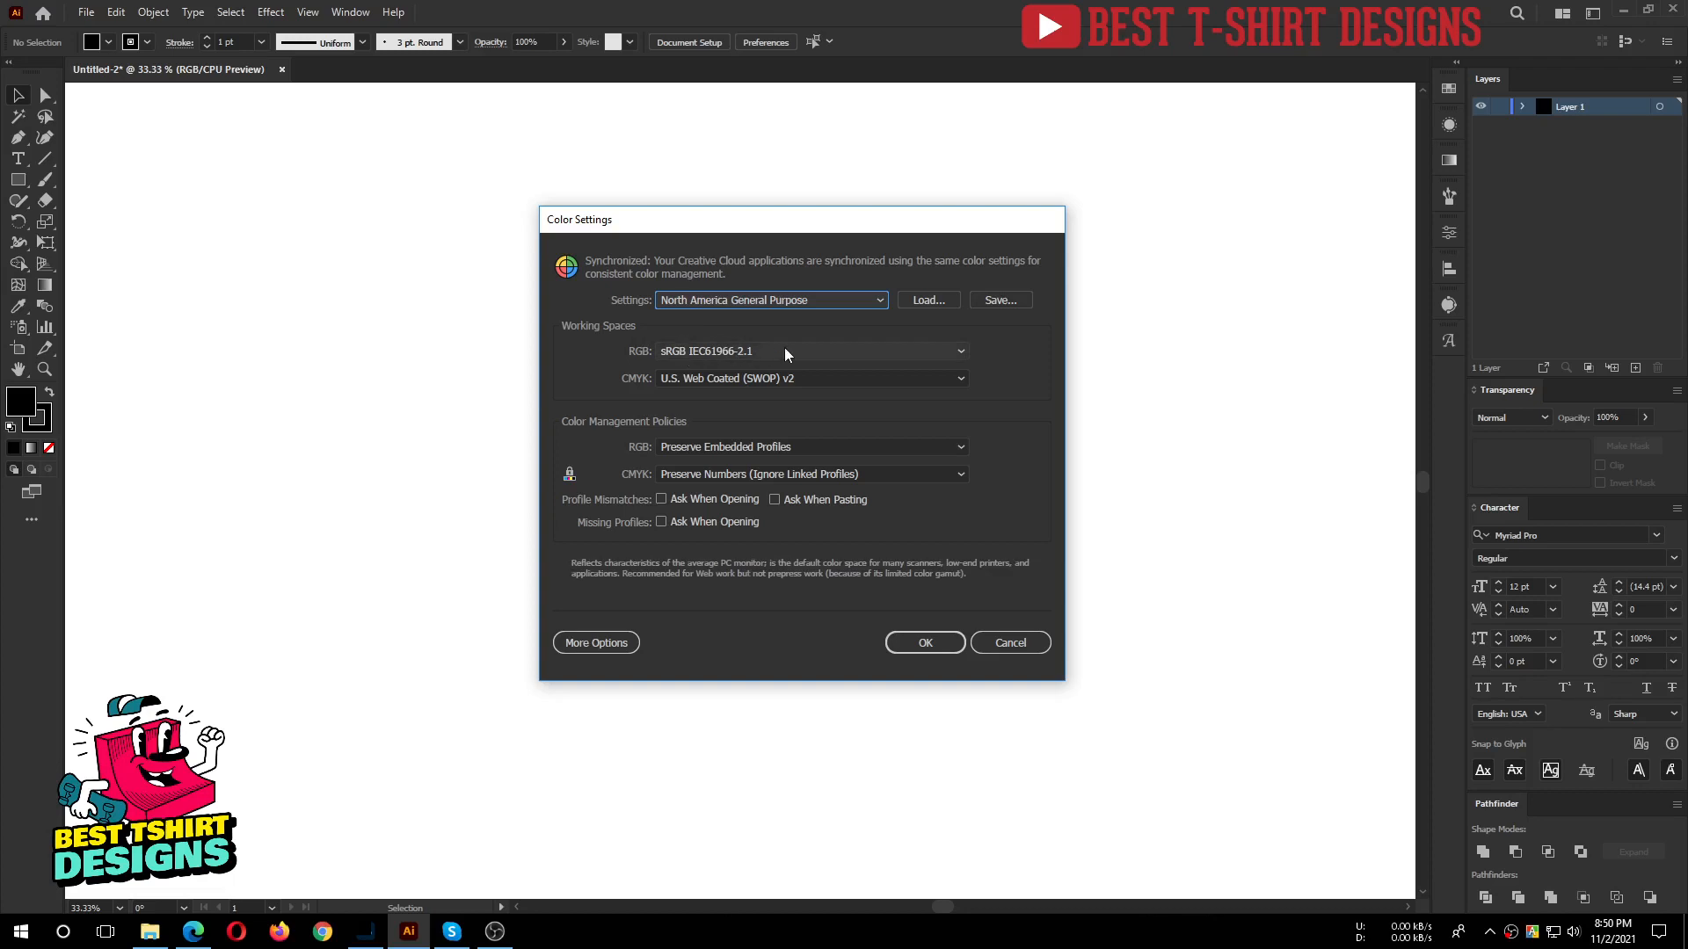
left_click(830, 299)
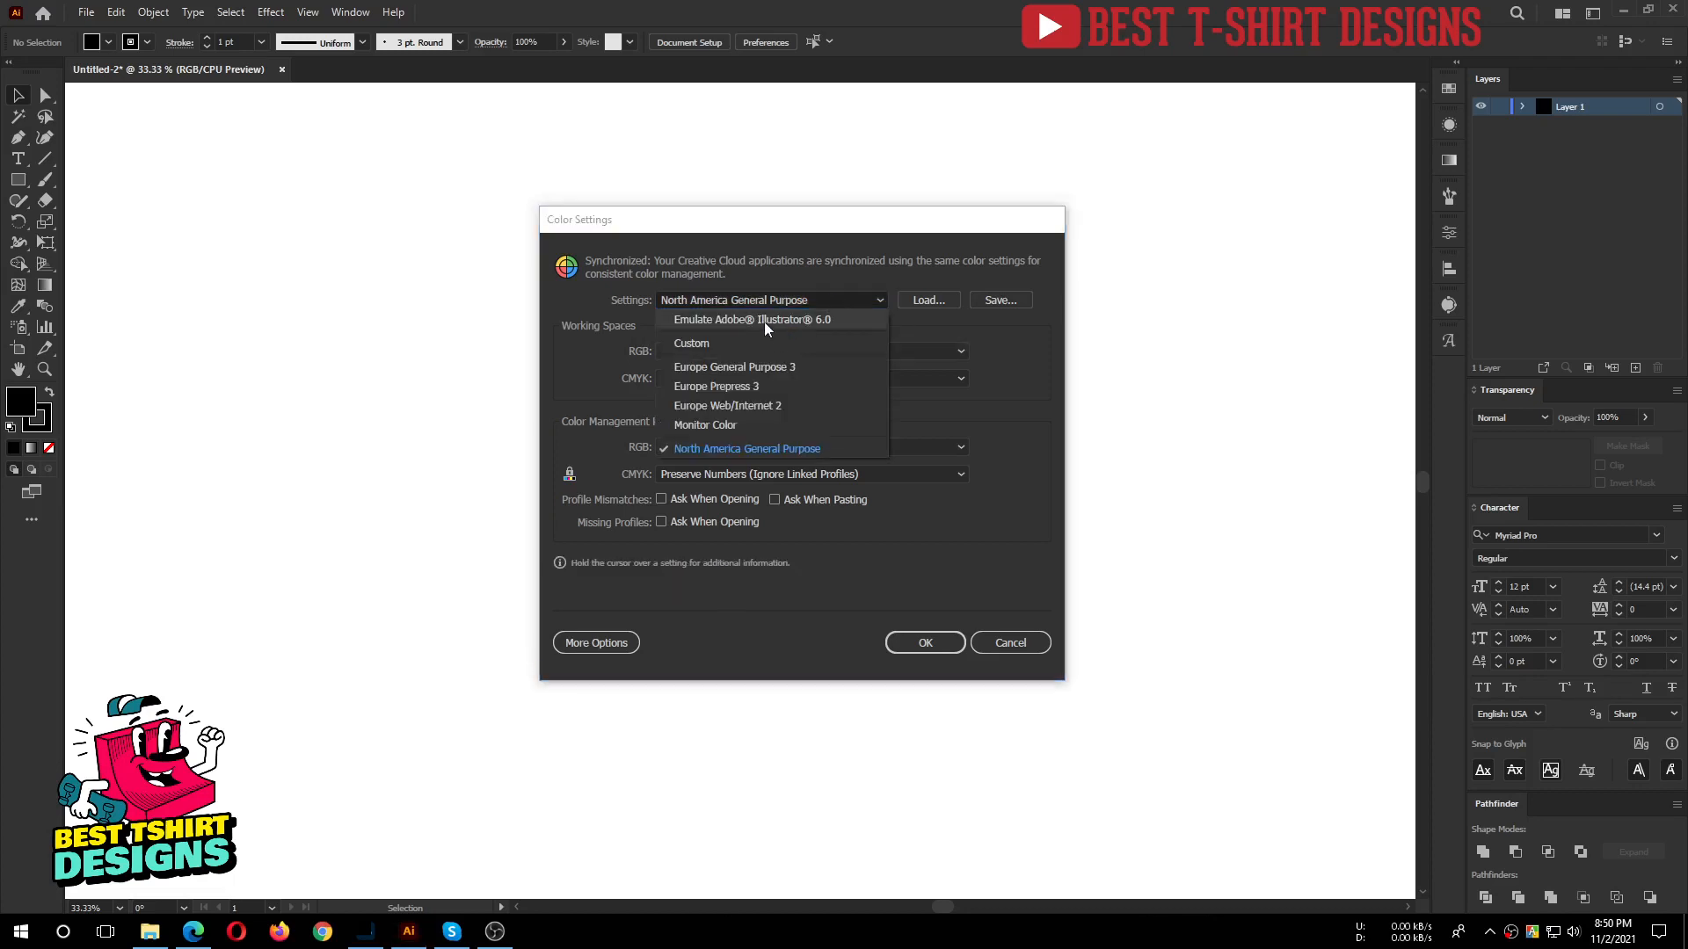
left_click(762, 320)
left_click(754, 301)
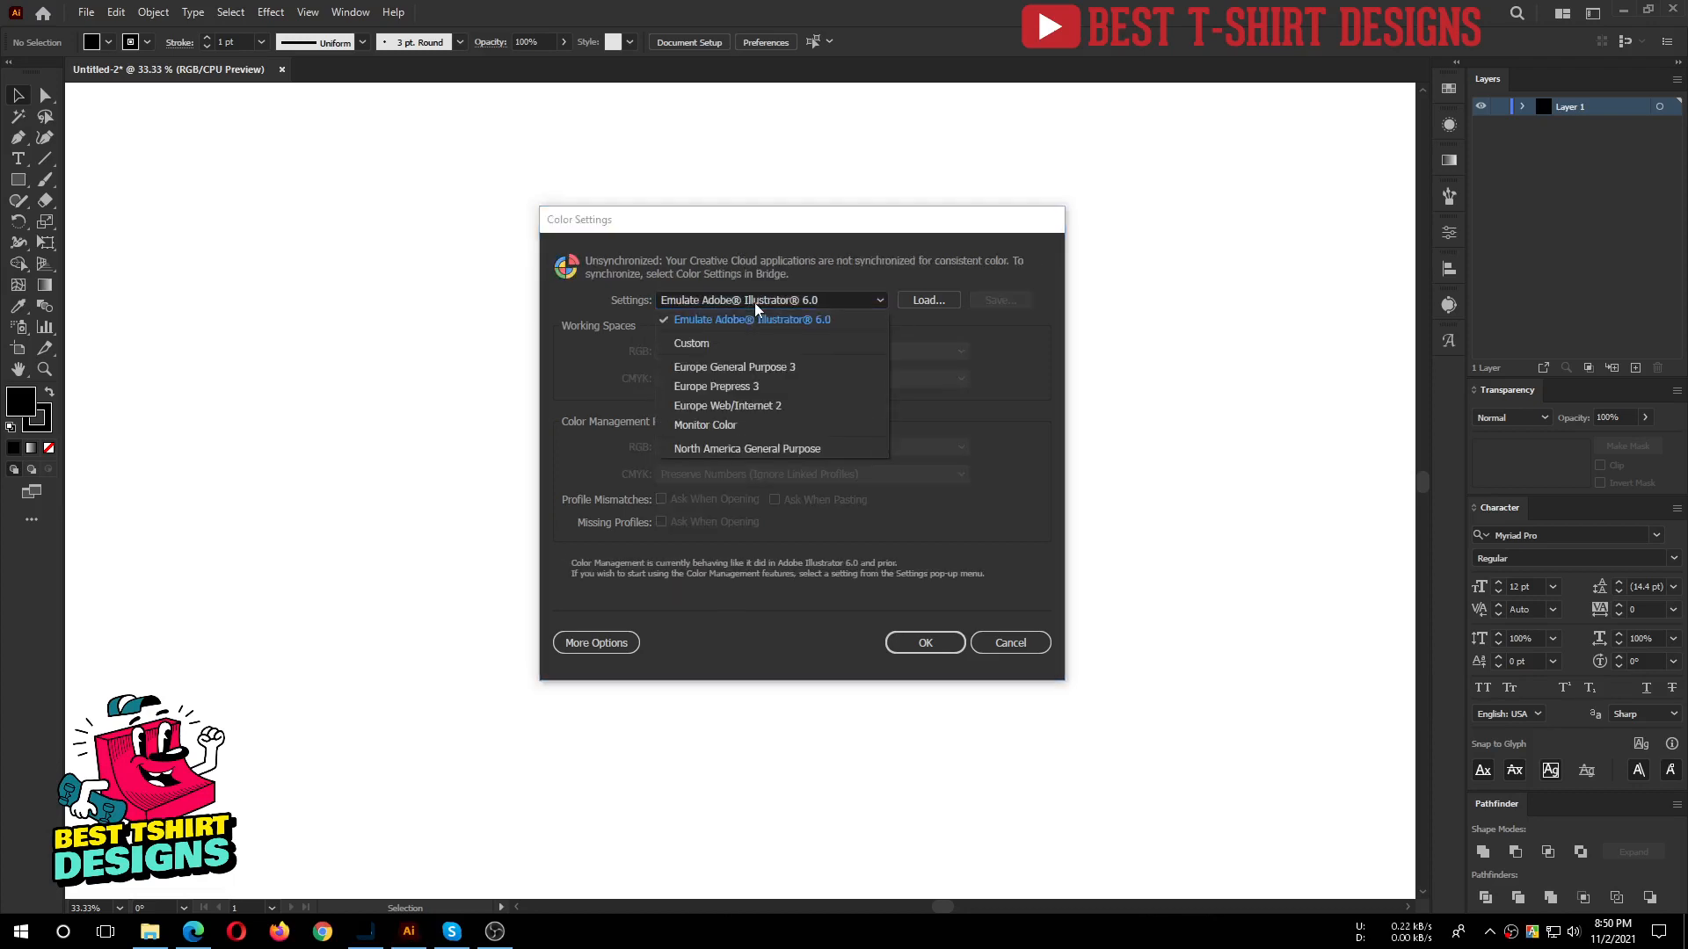
left_click(741, 448)
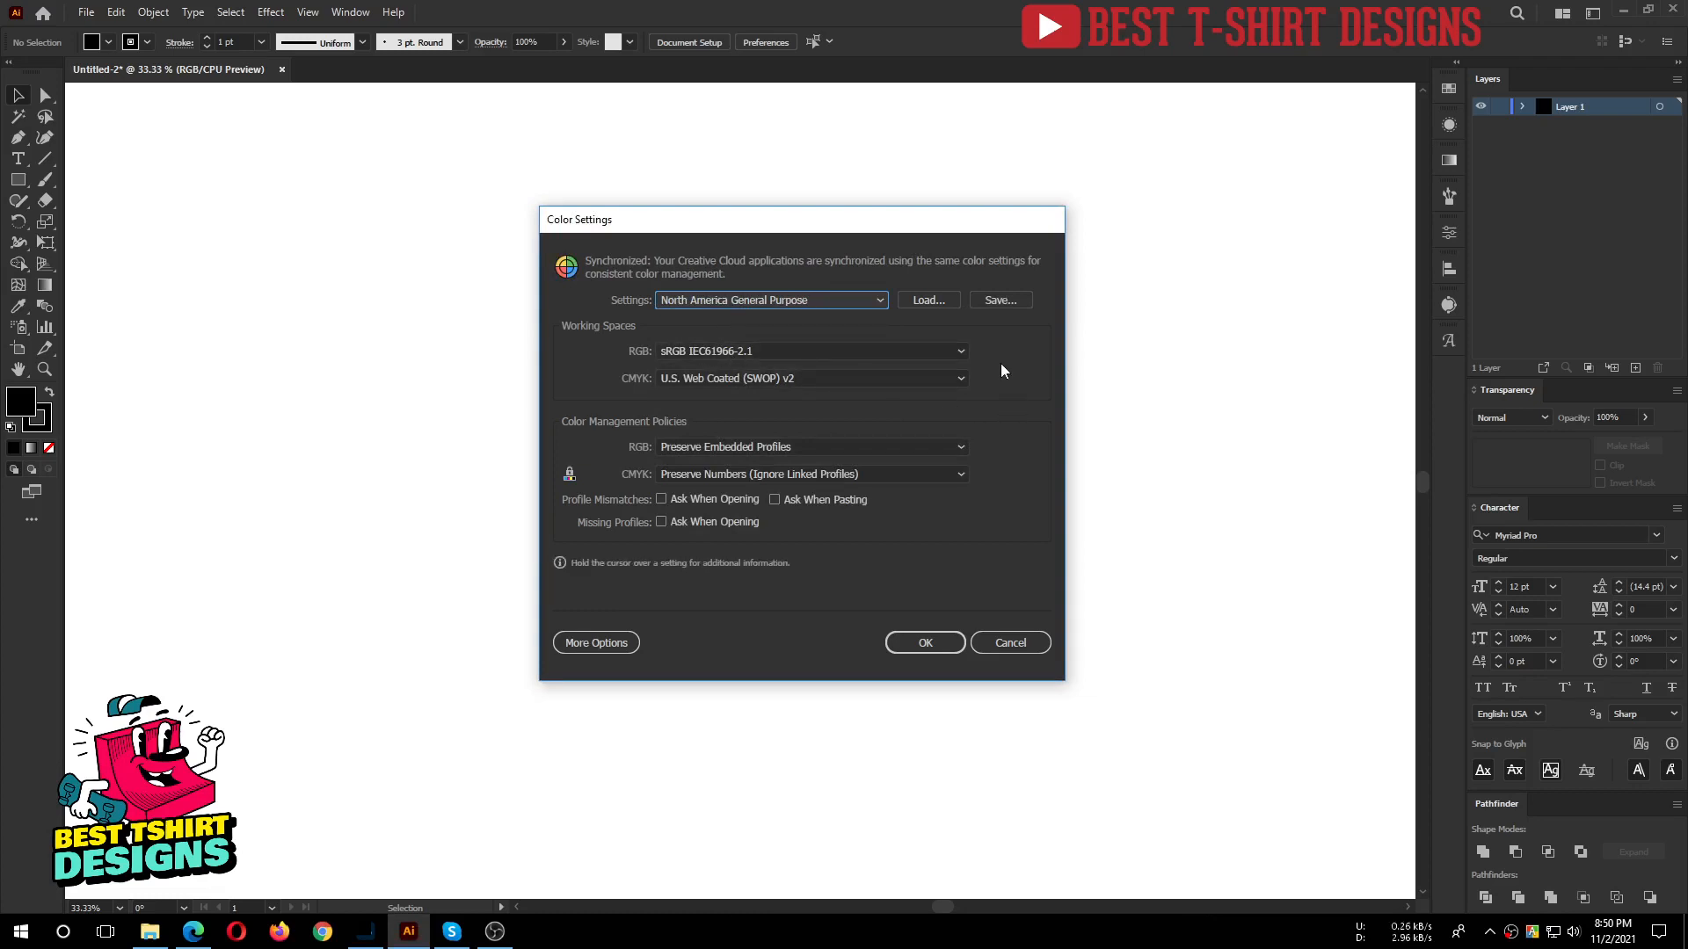
left_click(1001, 645)
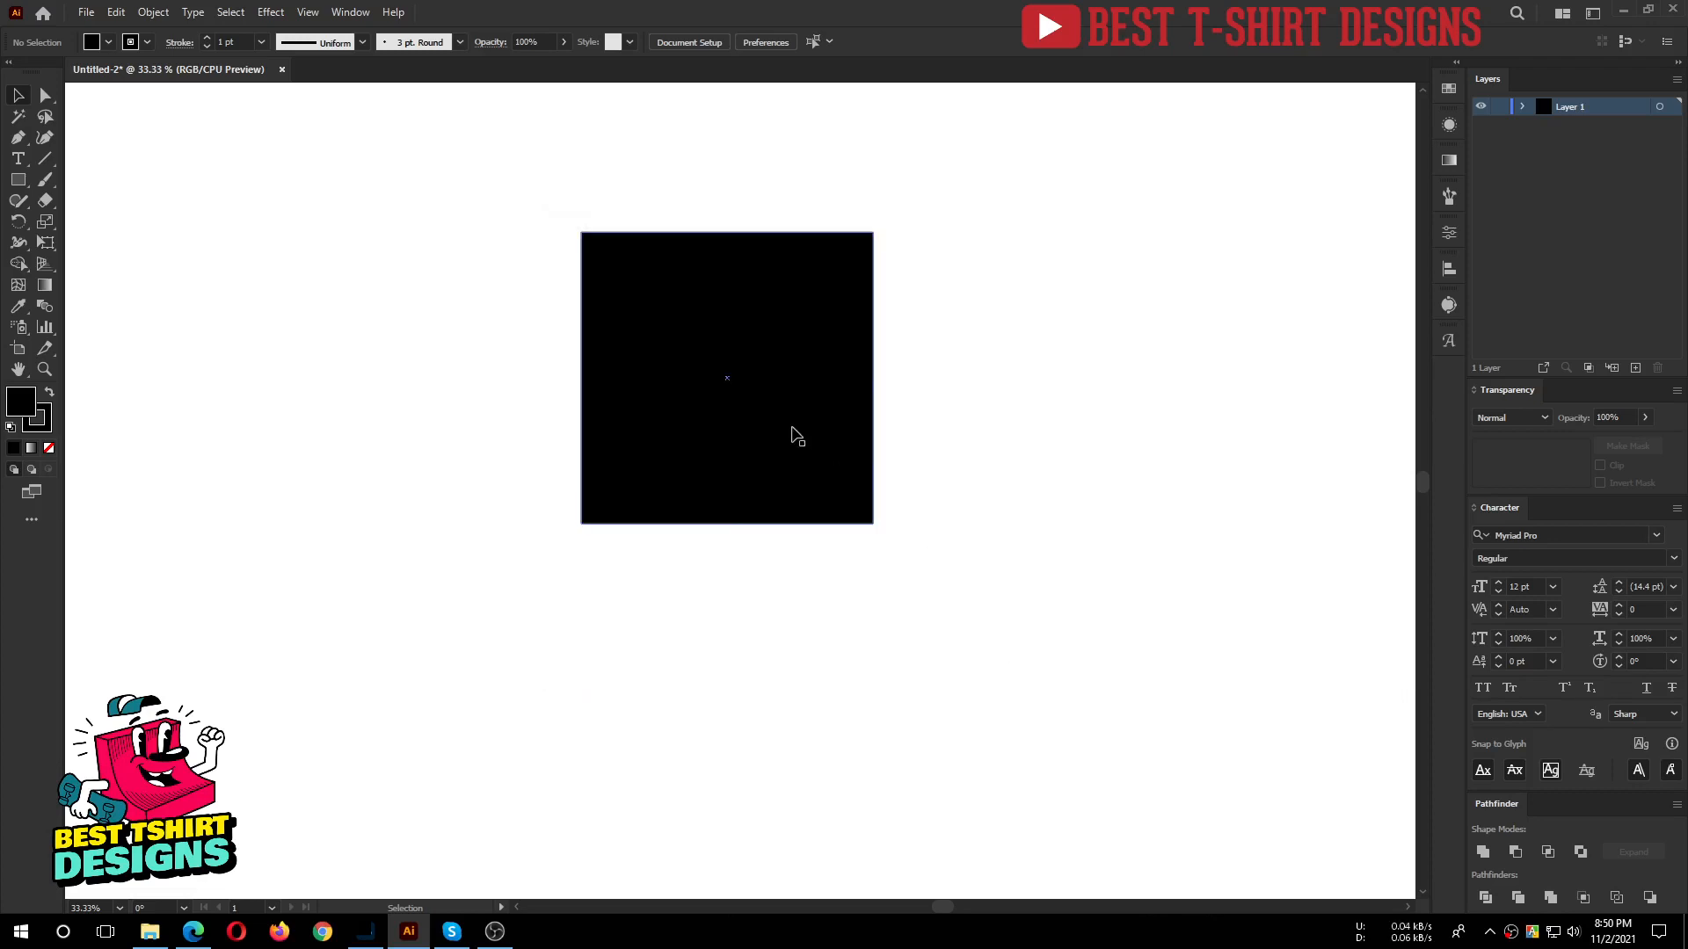
Select the black square with a marquee and delete it from the artboard.
left_click_drag(522, 156, 1019, 742)
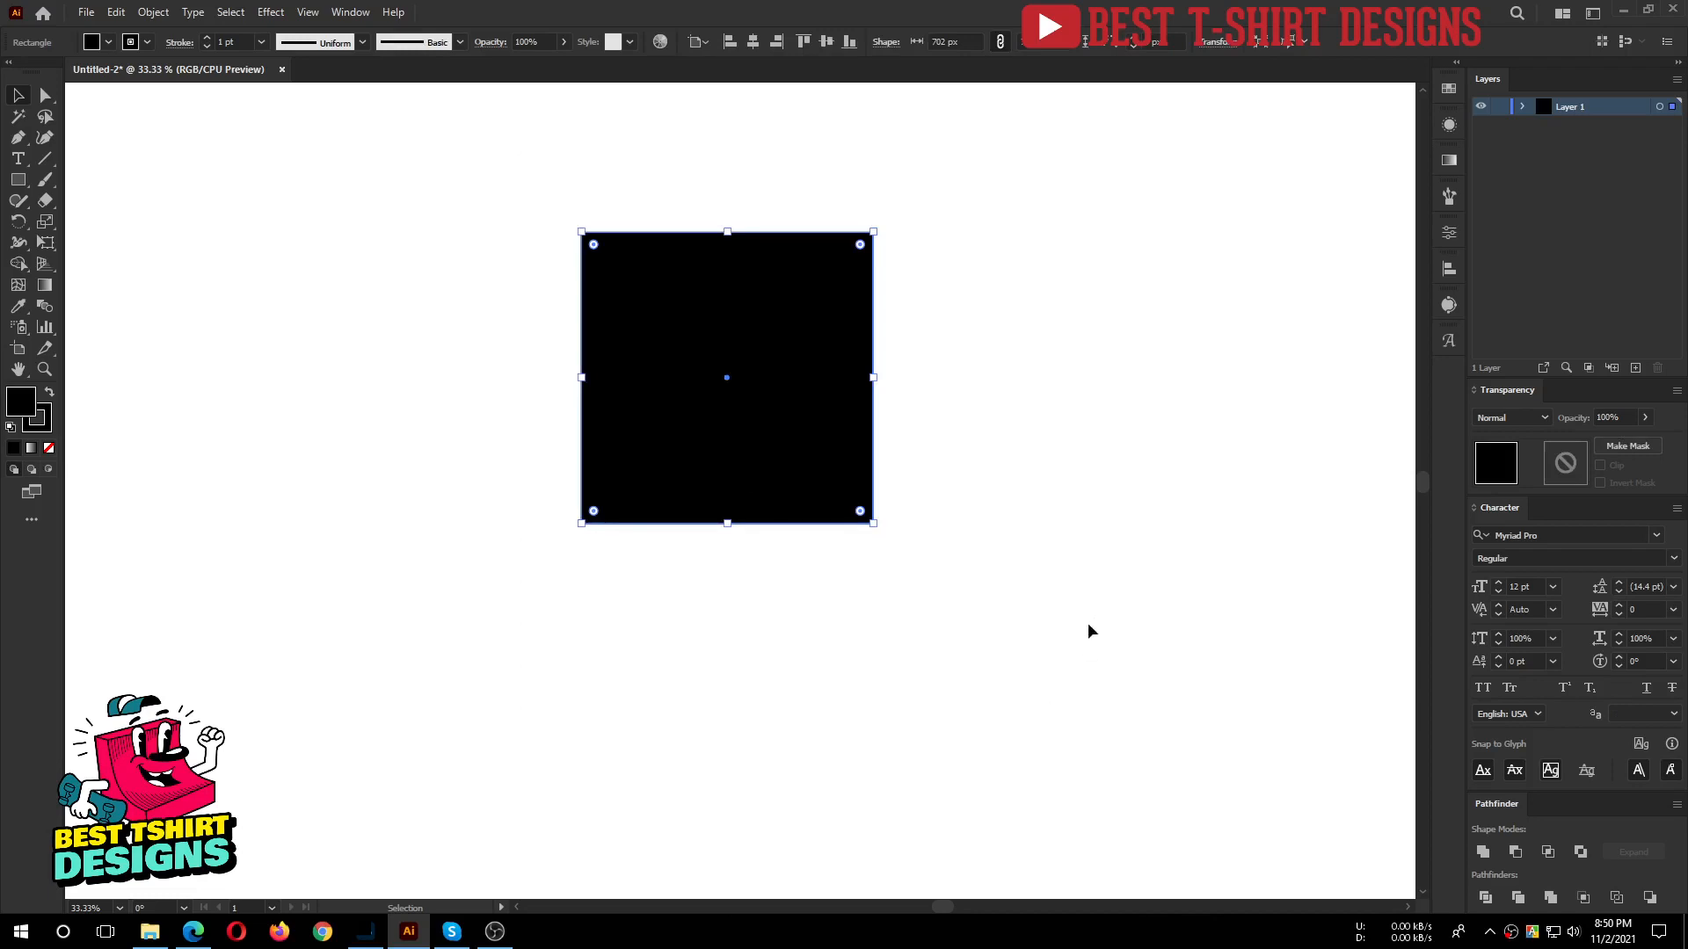
scroll(1087, 628, "up", 1)
key("Delete")
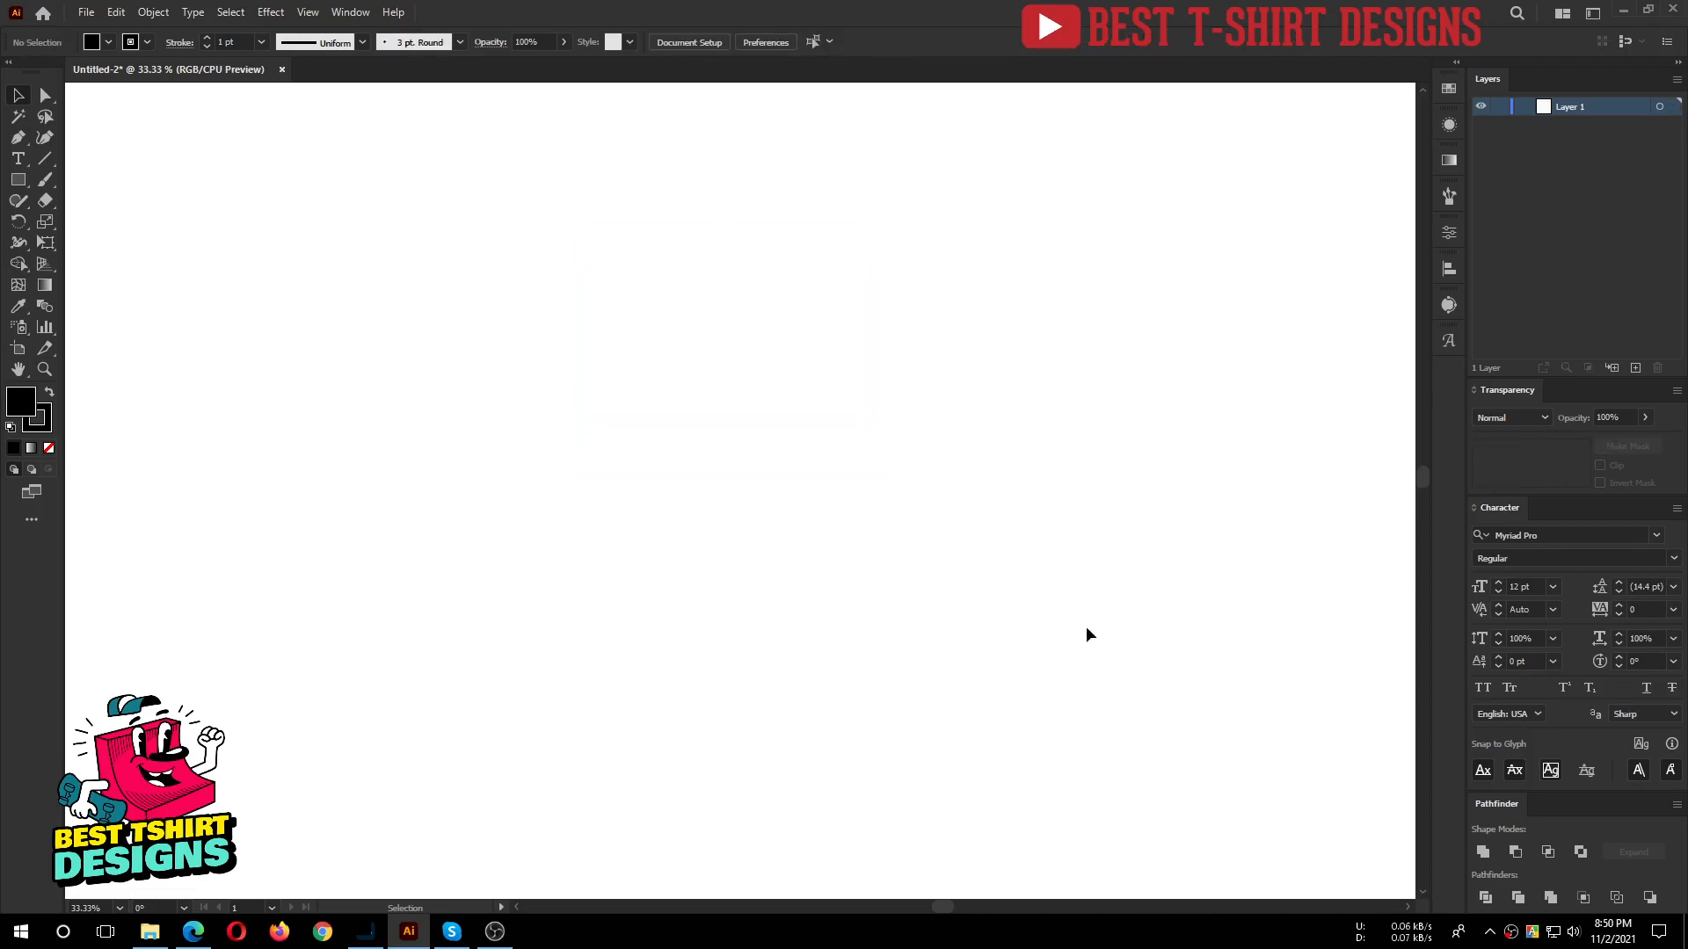
scroll(735, 550, "down", 1)
scroll(842, 501, "up", 3)
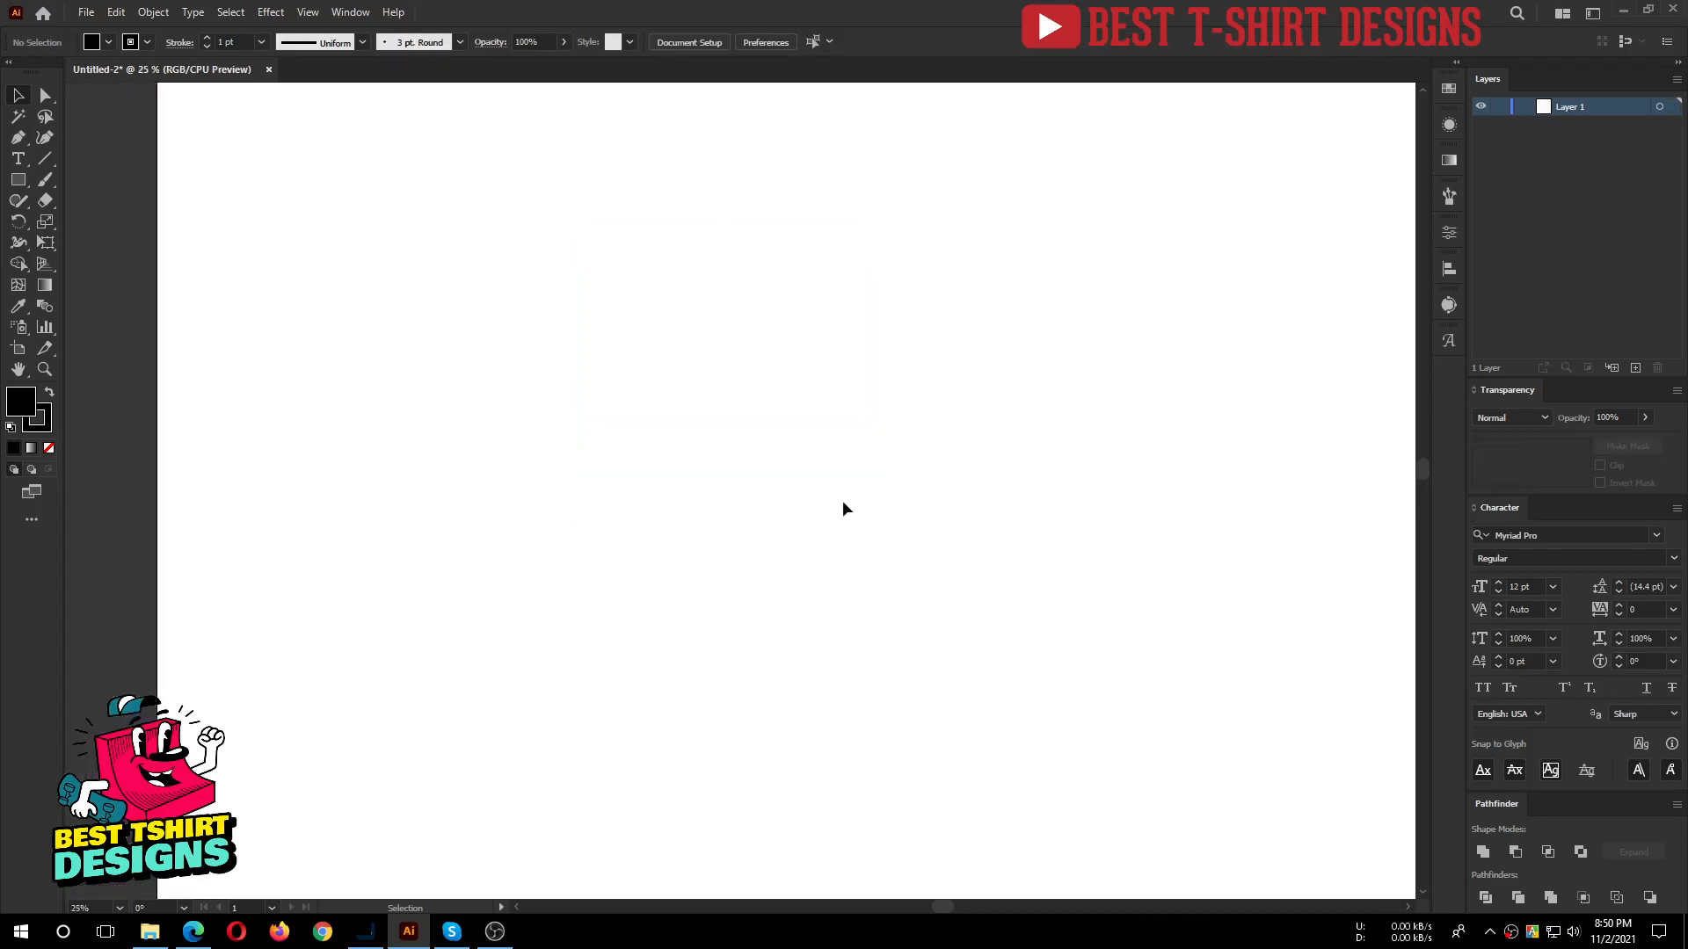
scroll(500, 413, "down", 1)
scroll(708, 440, "up", 2)
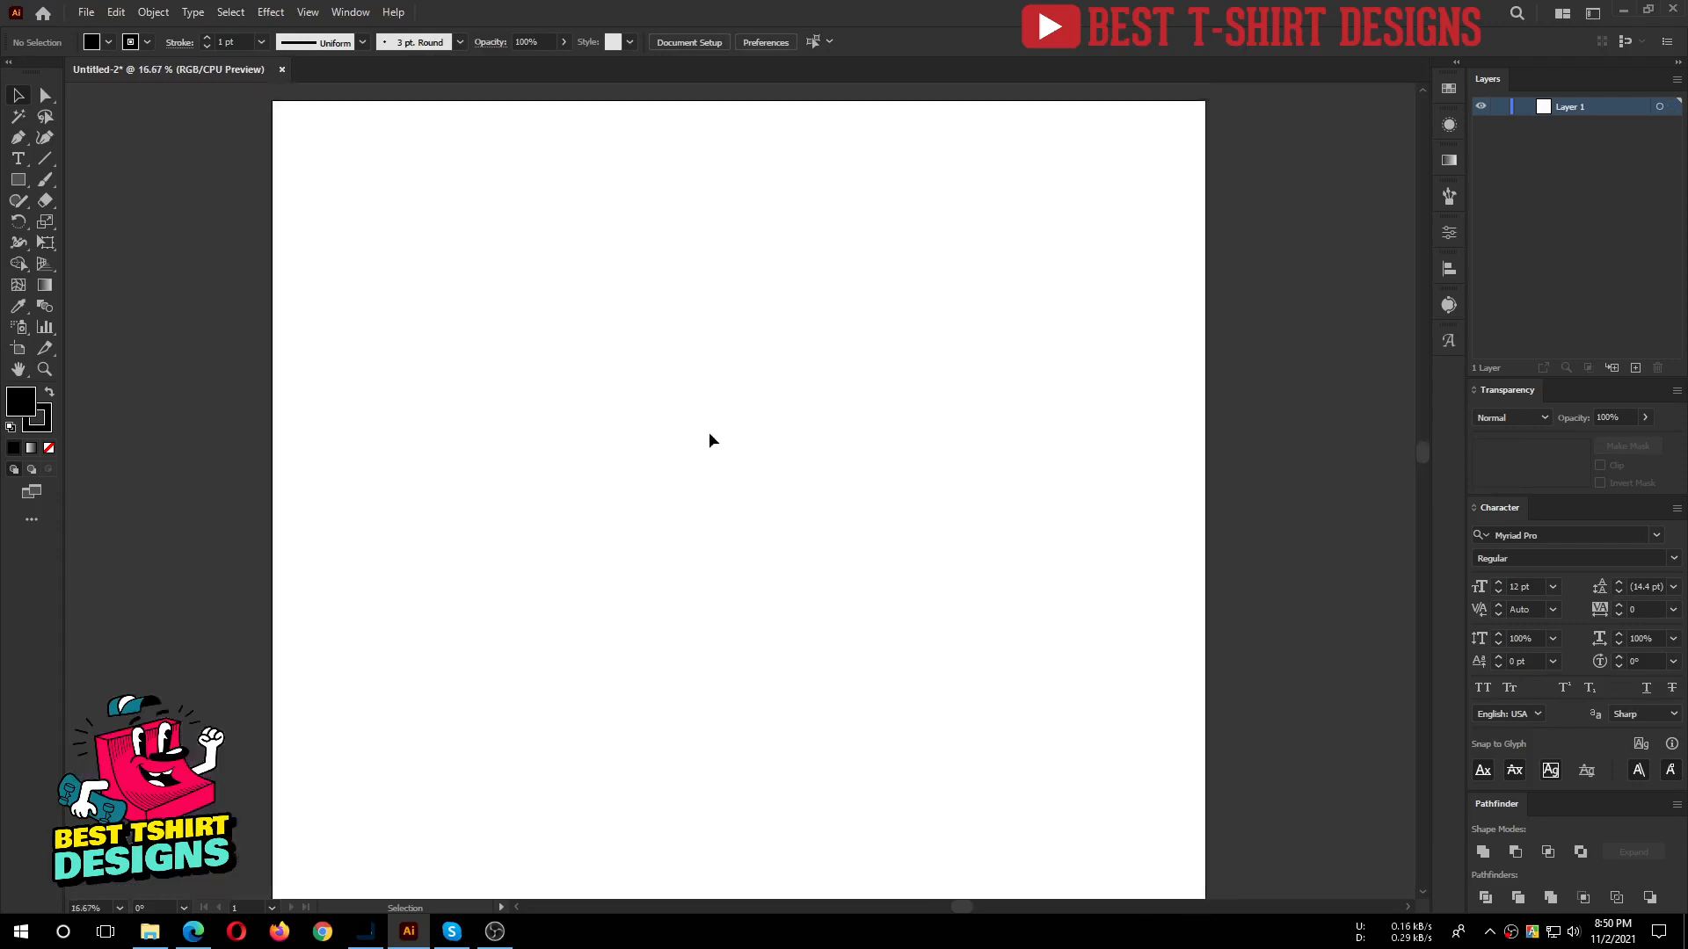
scroll(708, 441, "down", 2)
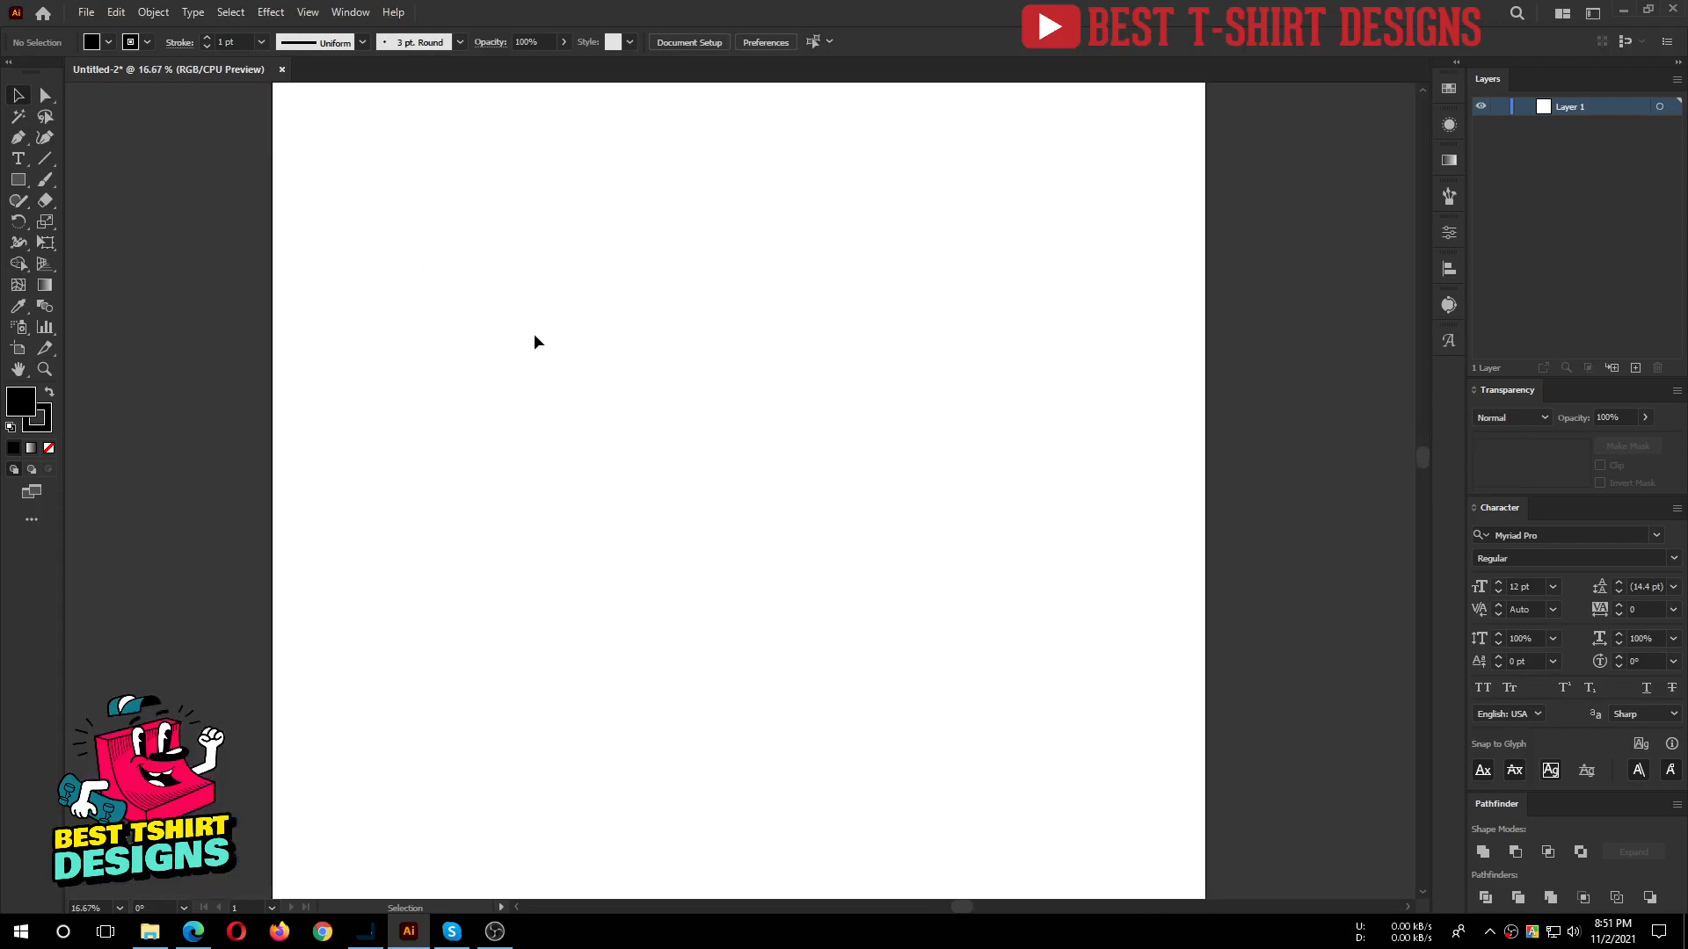
scroll(159, 212, "up", 1)
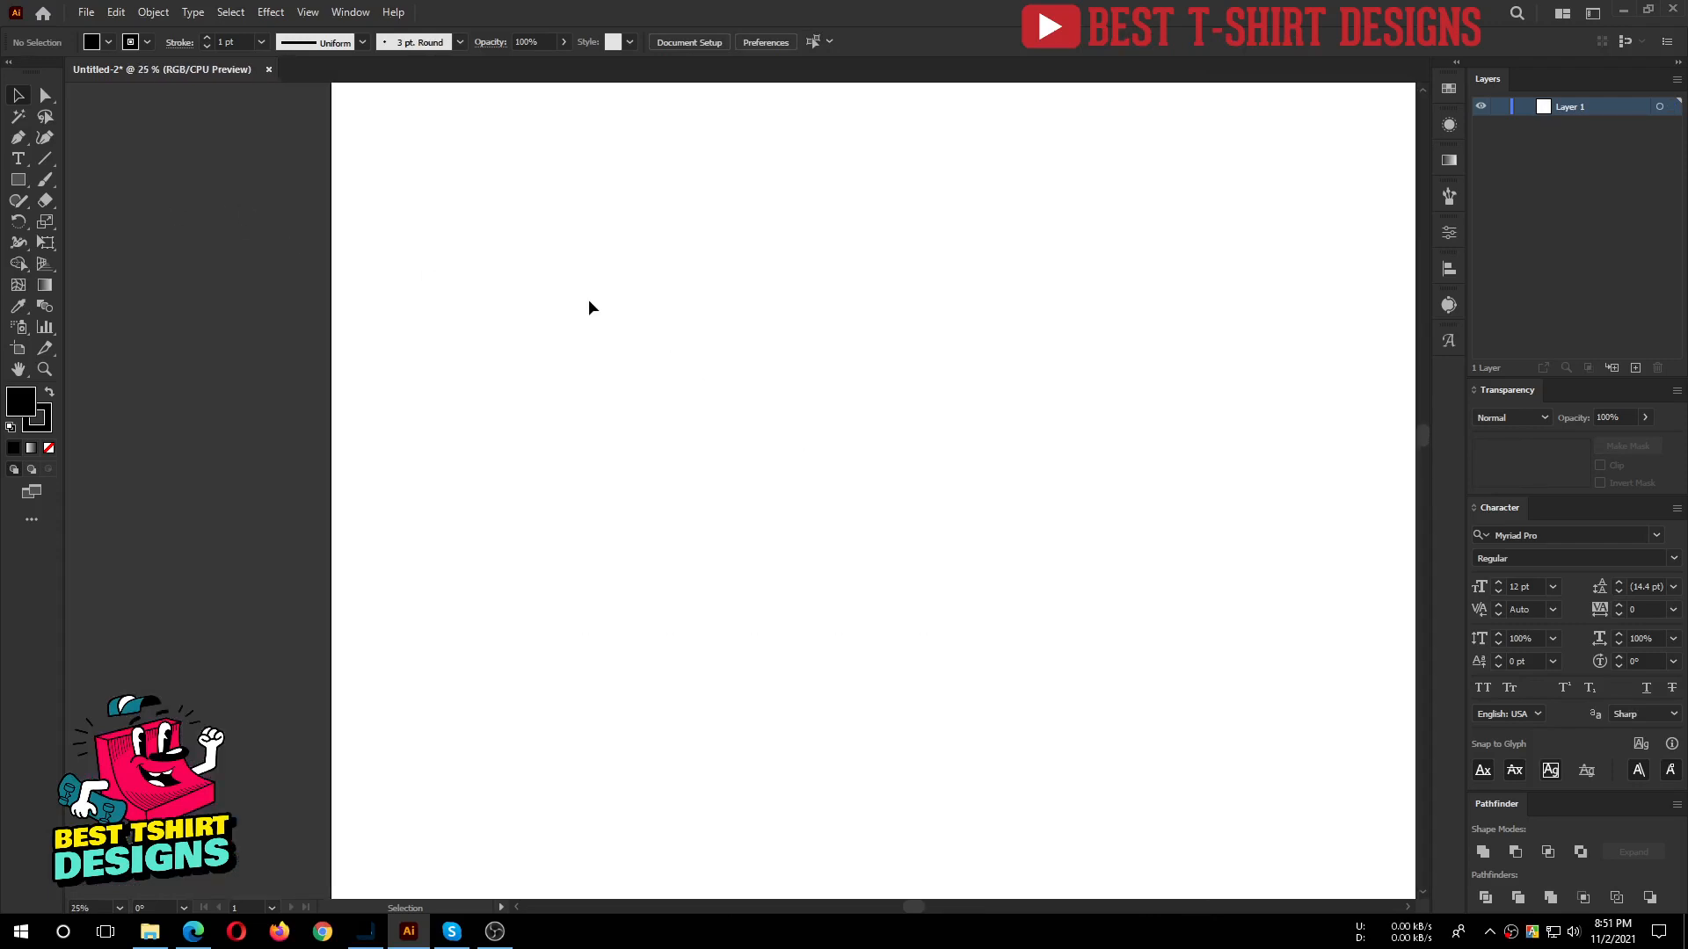
scroll(587, 305, "up", 1)
left_click_drag(766, 404, 605, 401)
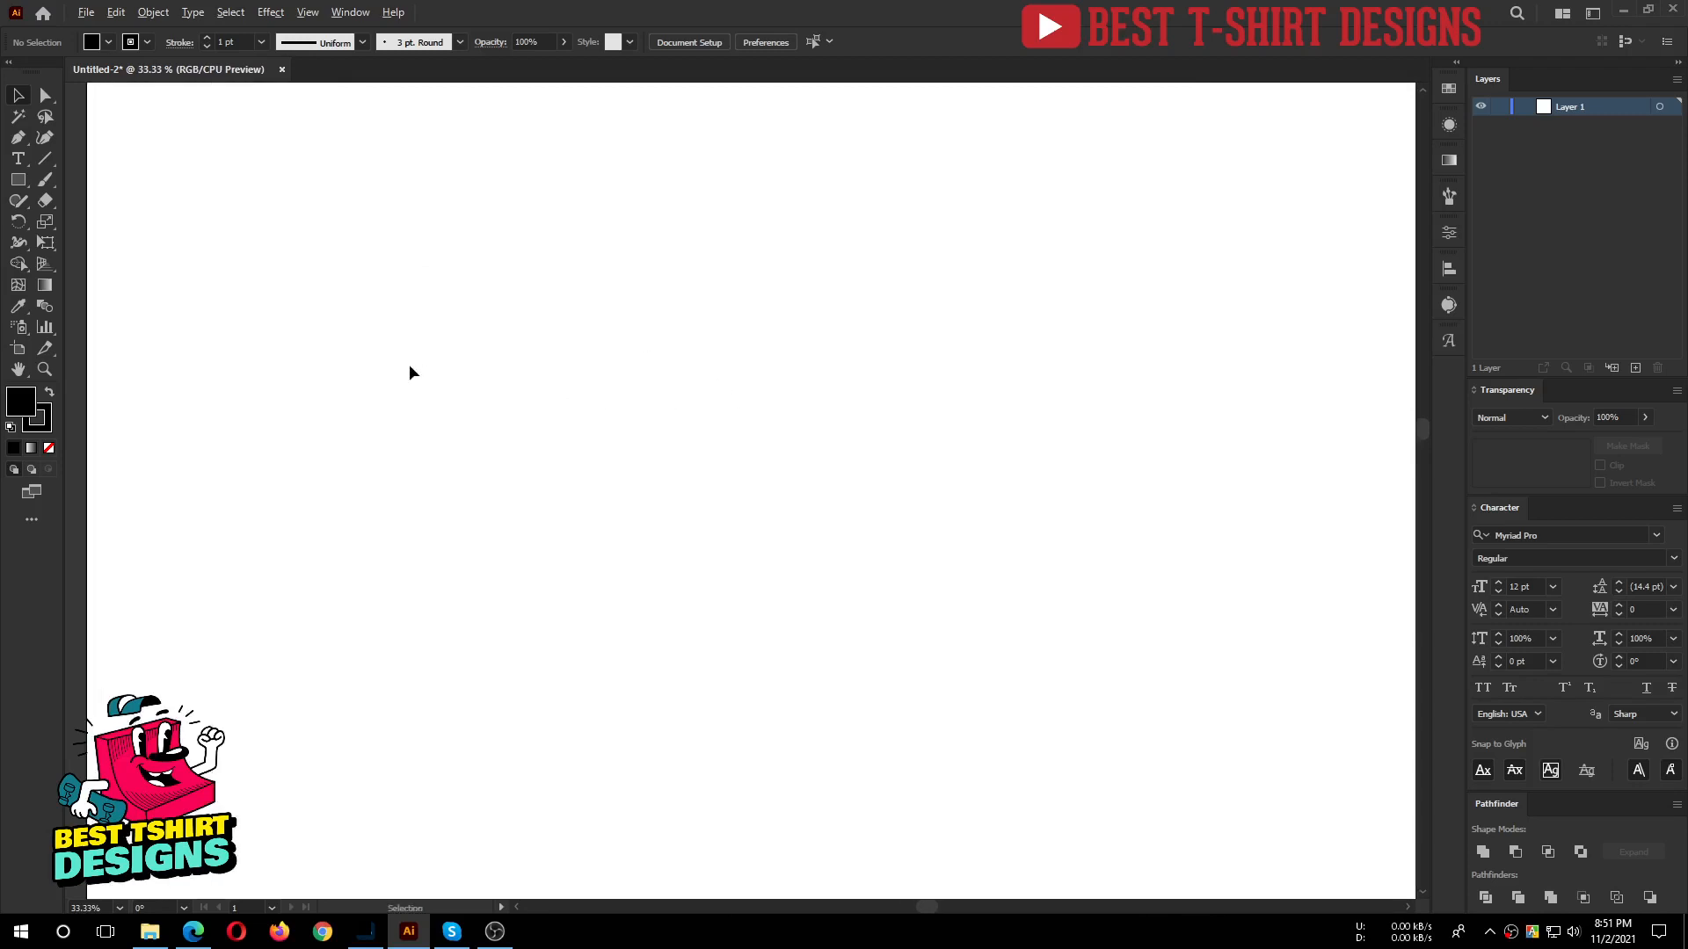
scroll(410, 367, "up", 1)
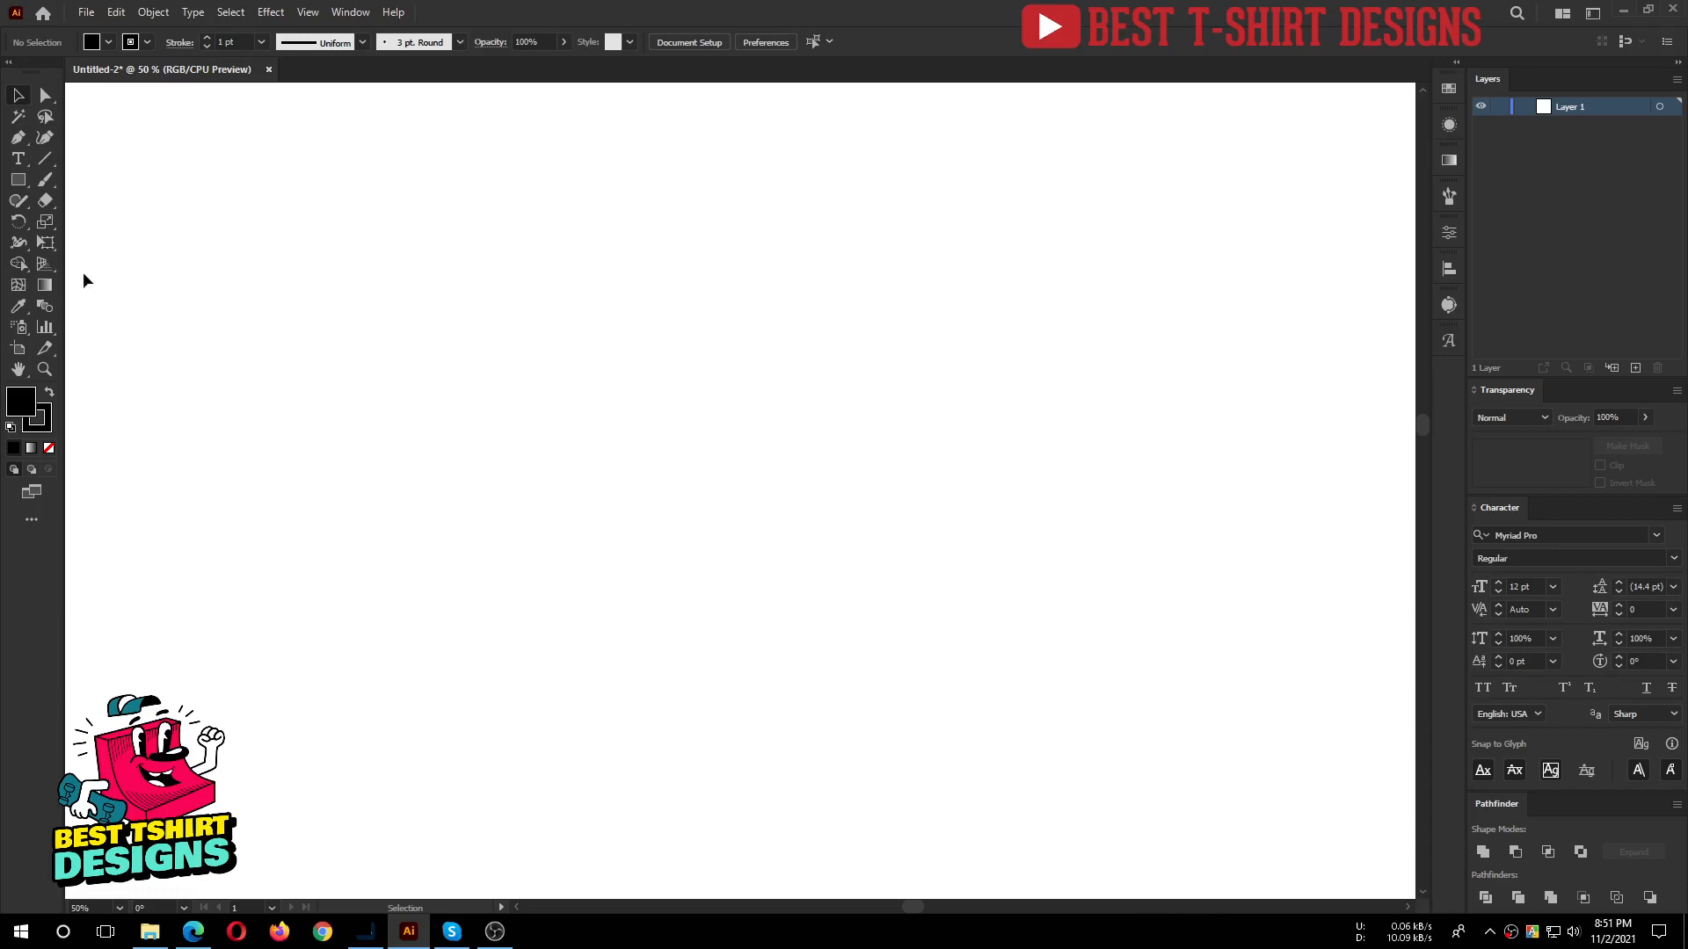
Draw a black circle about 273 px wide near the middle of the view and move it slightly to the right.
left_click_drag(19, 181, 90, 223)
left_click_drag(593, 397, 769, 567)
key("v")
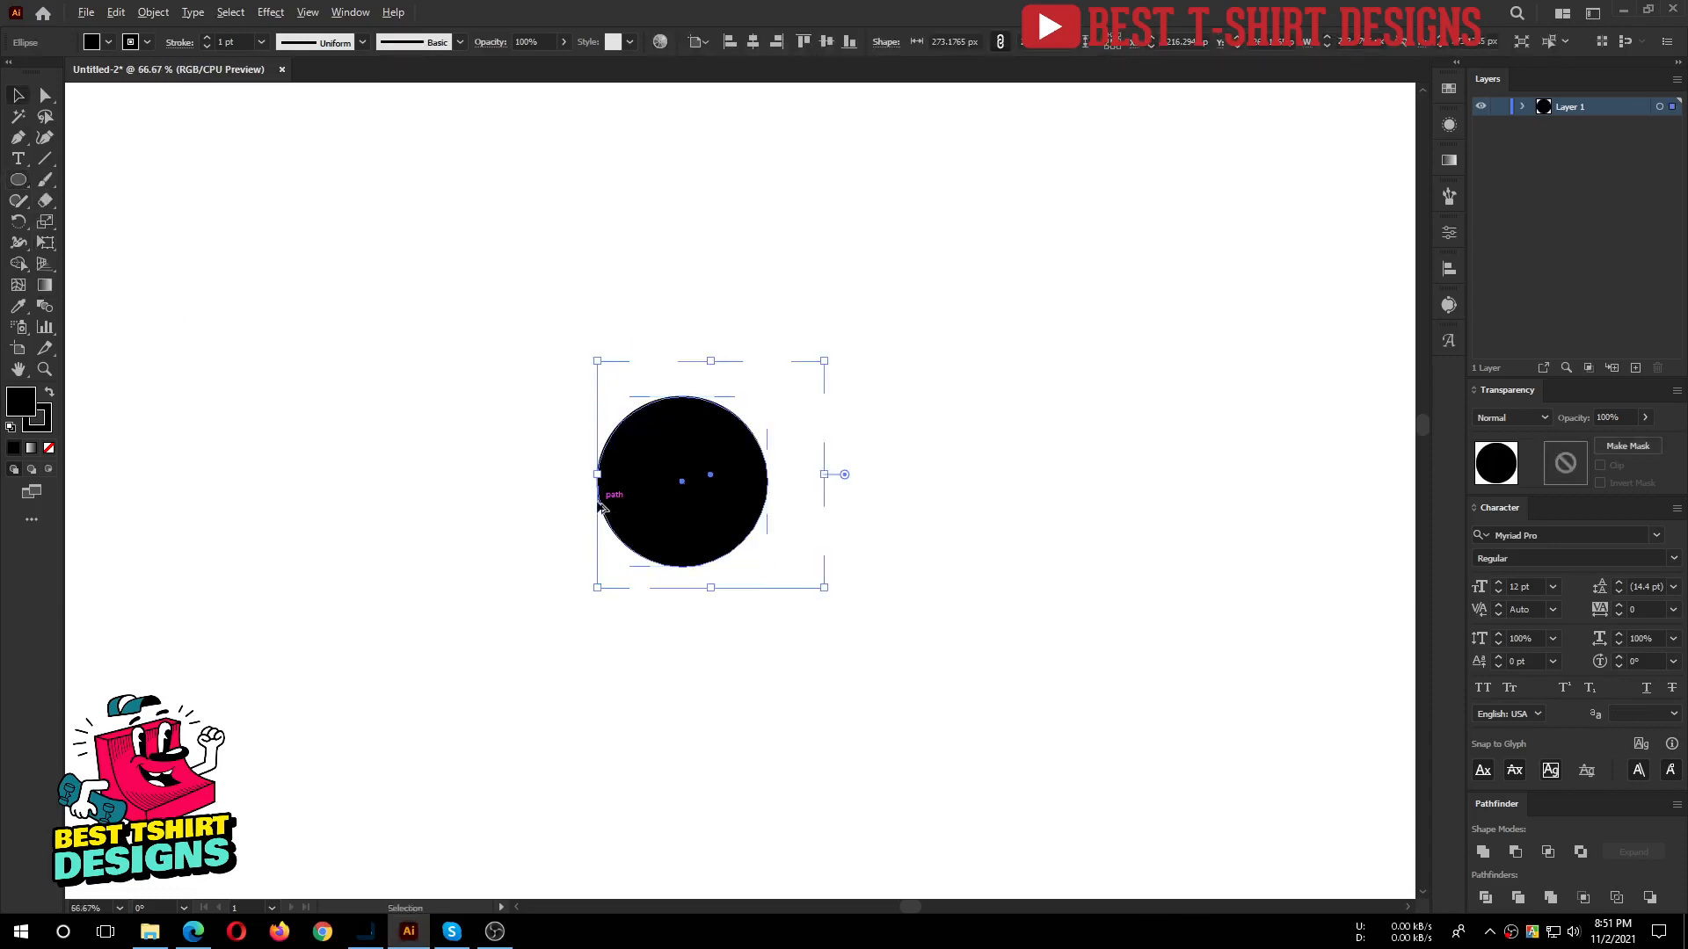
left_click_drag(689, 486, 718, 486)
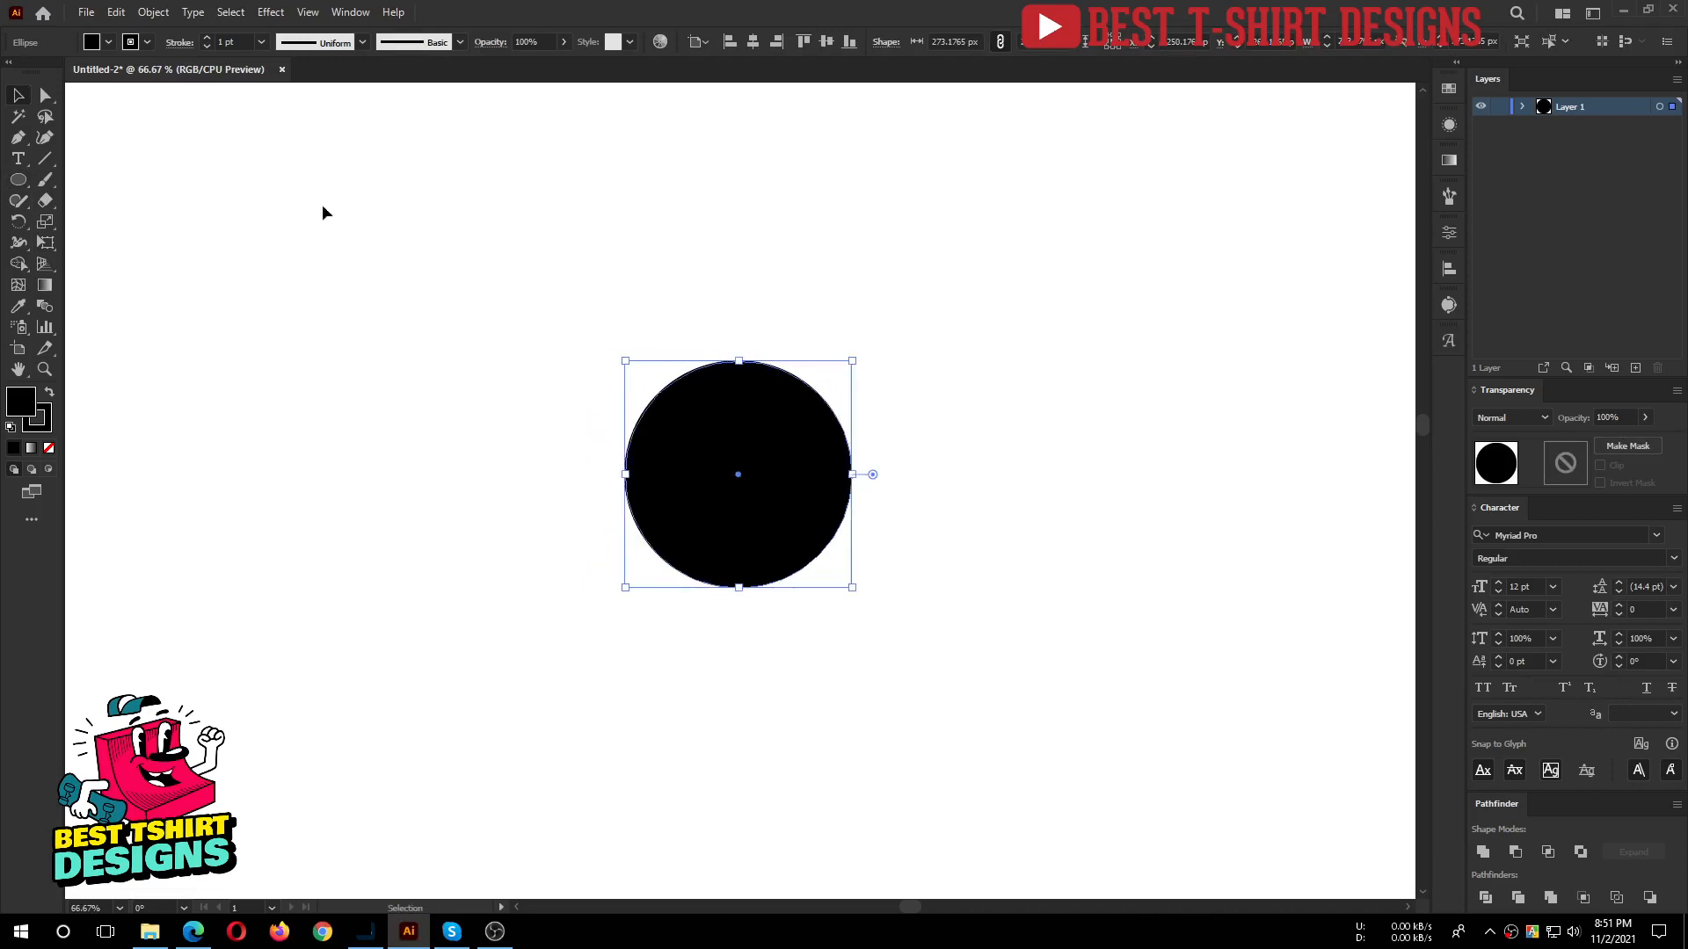
Preview a 21 px Offset Path on the circle, cancel it, and delete the circle.
left_click(141, 13)
mouse_move(219, 431)
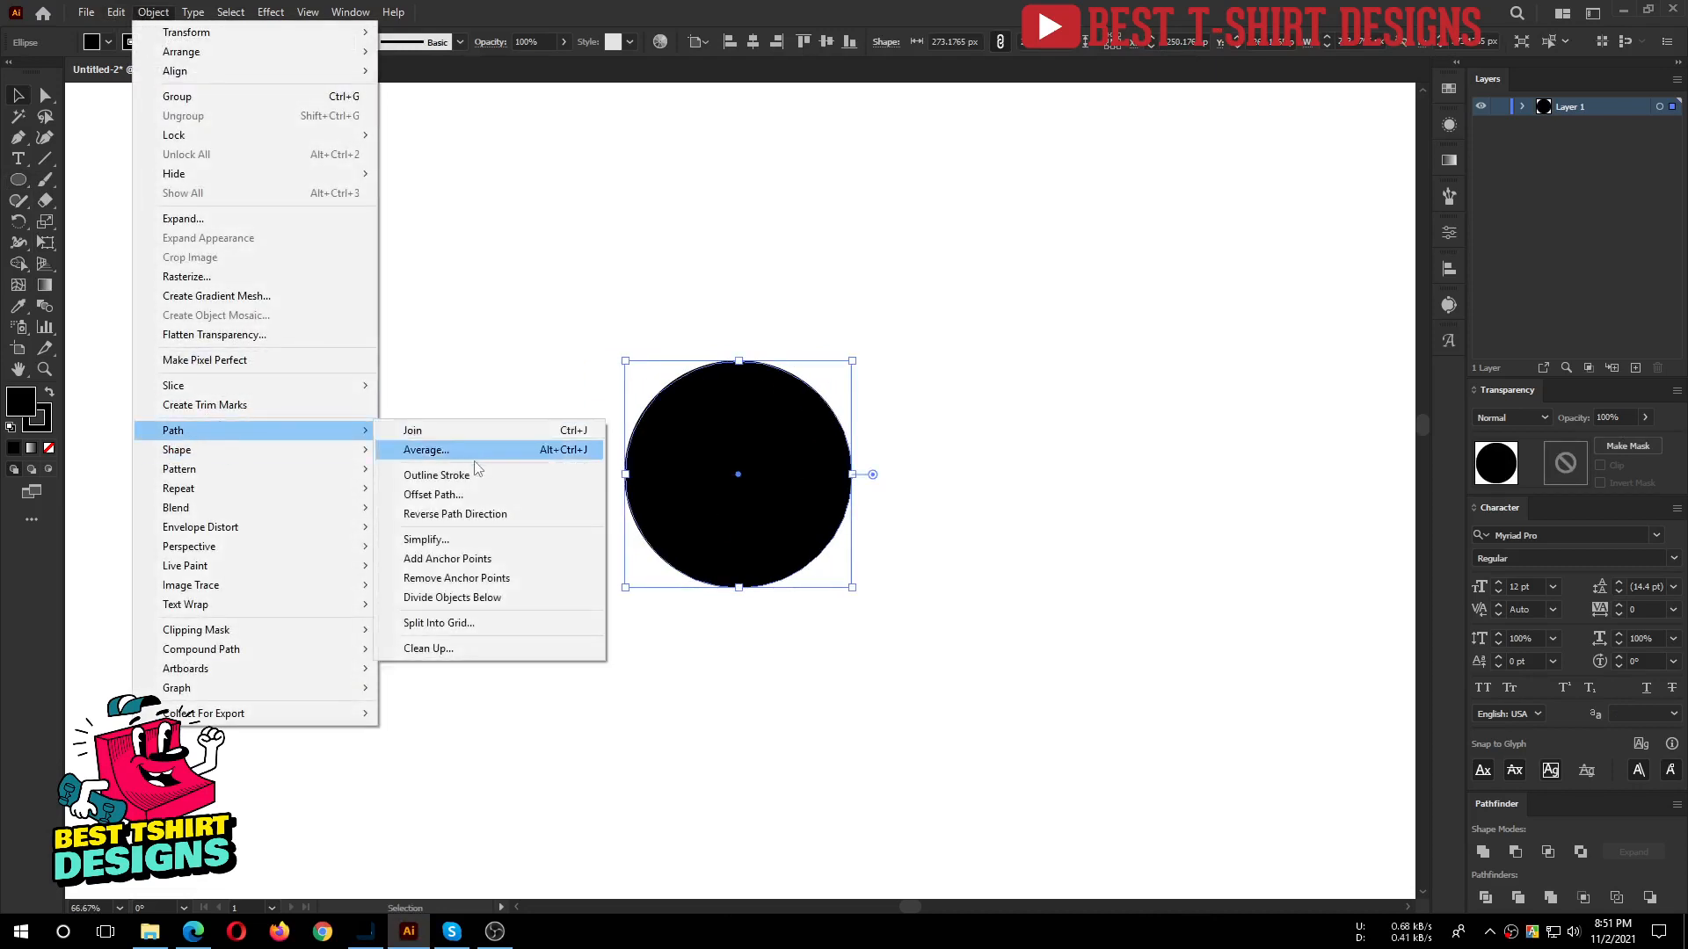
left_click(503, 502)
left_click_drag(817, 377, 1052, 489)
key("Up")
key("Up")
scroll(1068, 528, "up", 15)
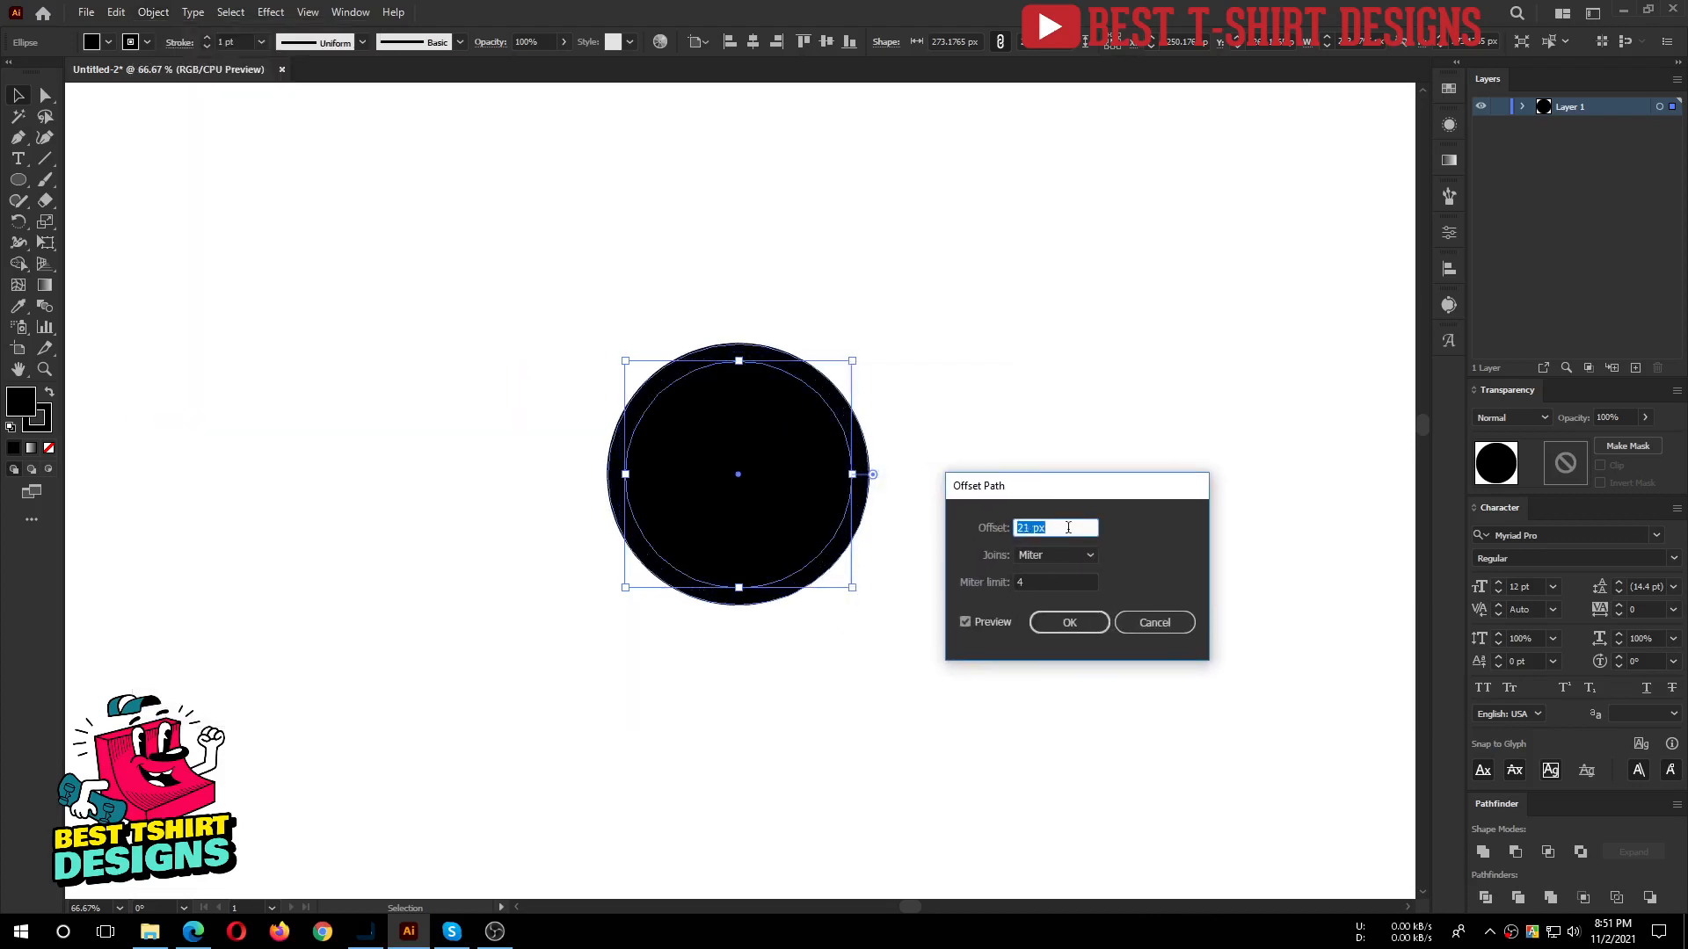
left_click(1170, 619)
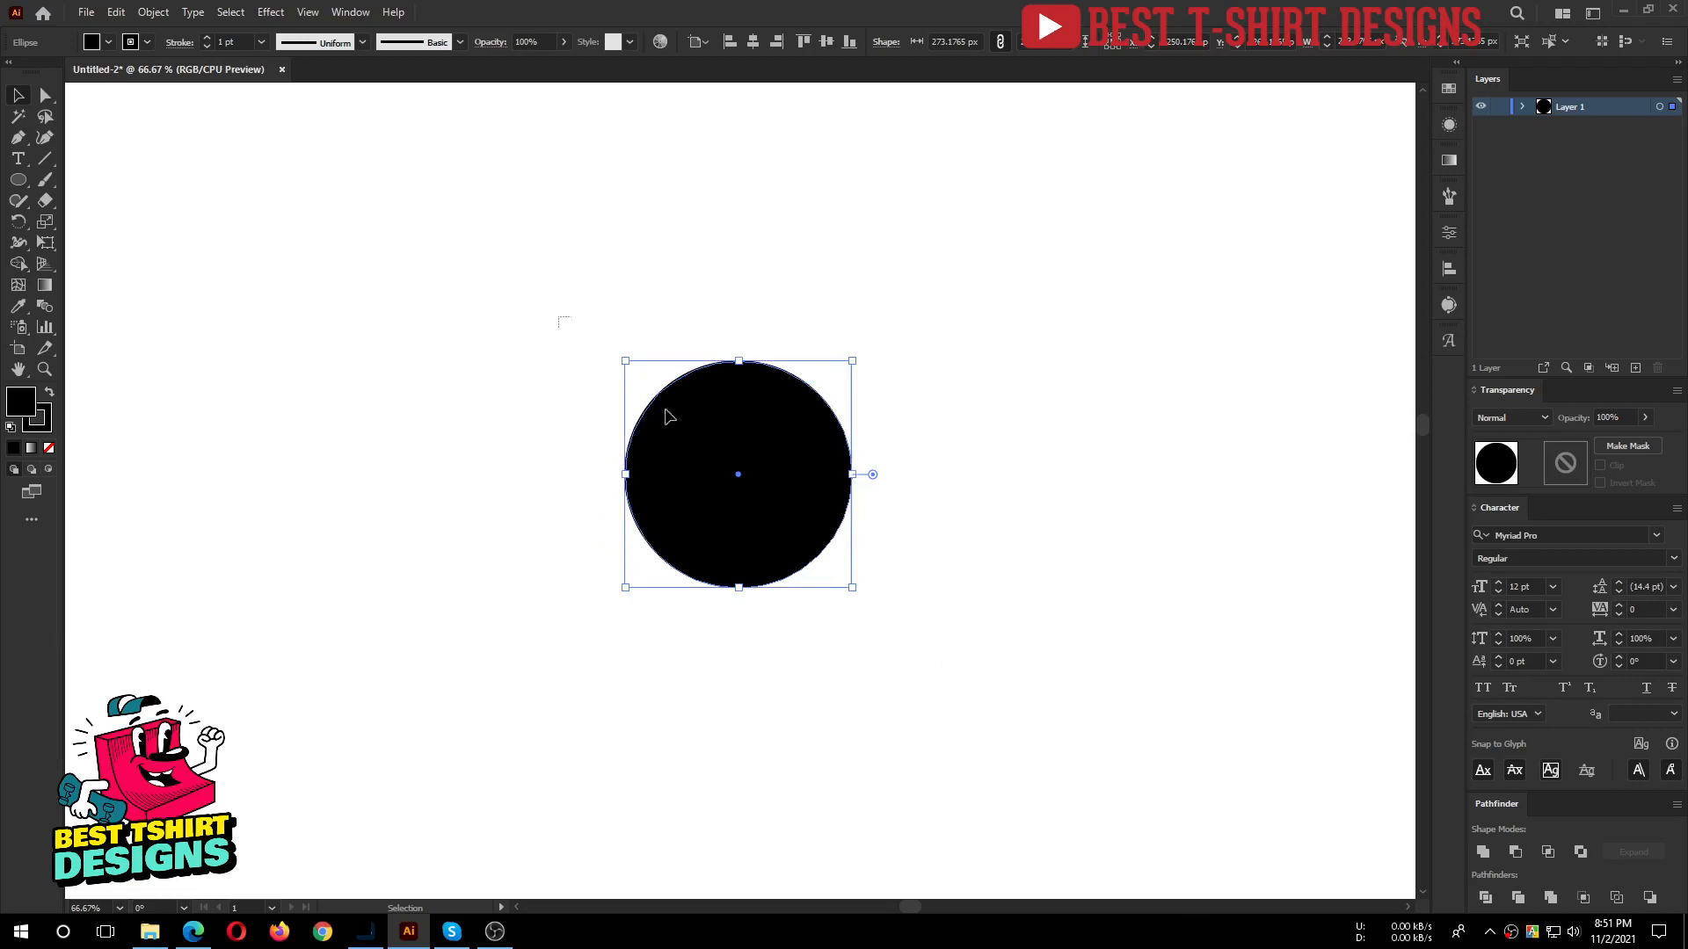
key("Delete")
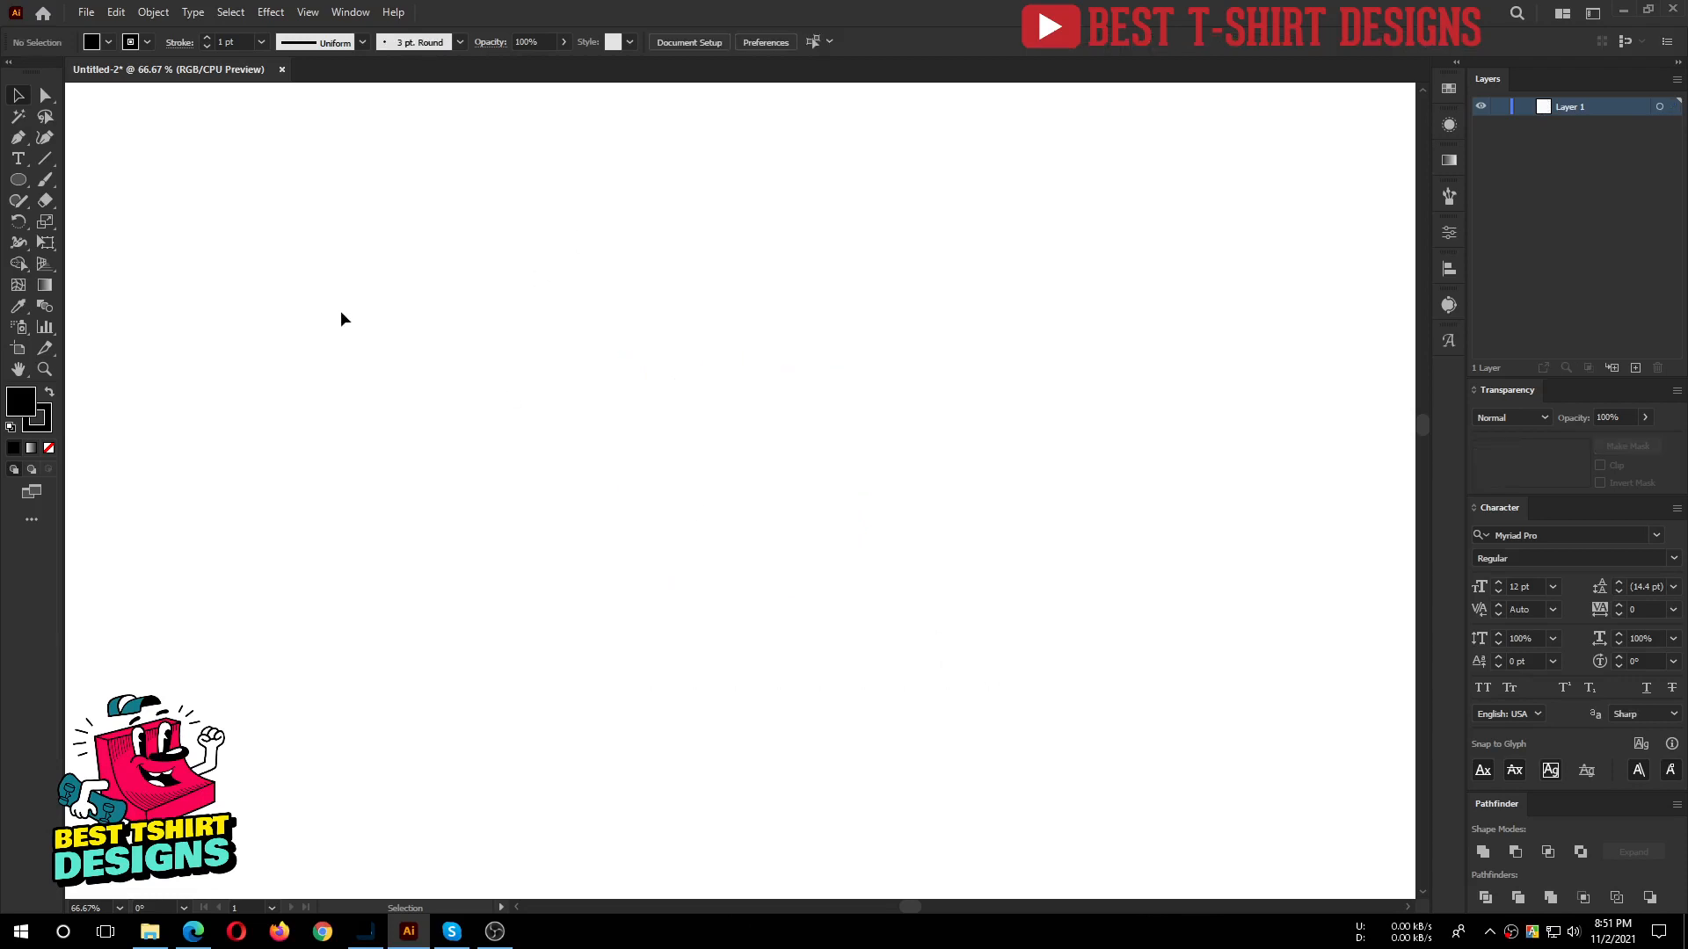
Open the keyboard shortcuts settings and look through the shortcuts assigned to the tools.
left_click(115, 12)
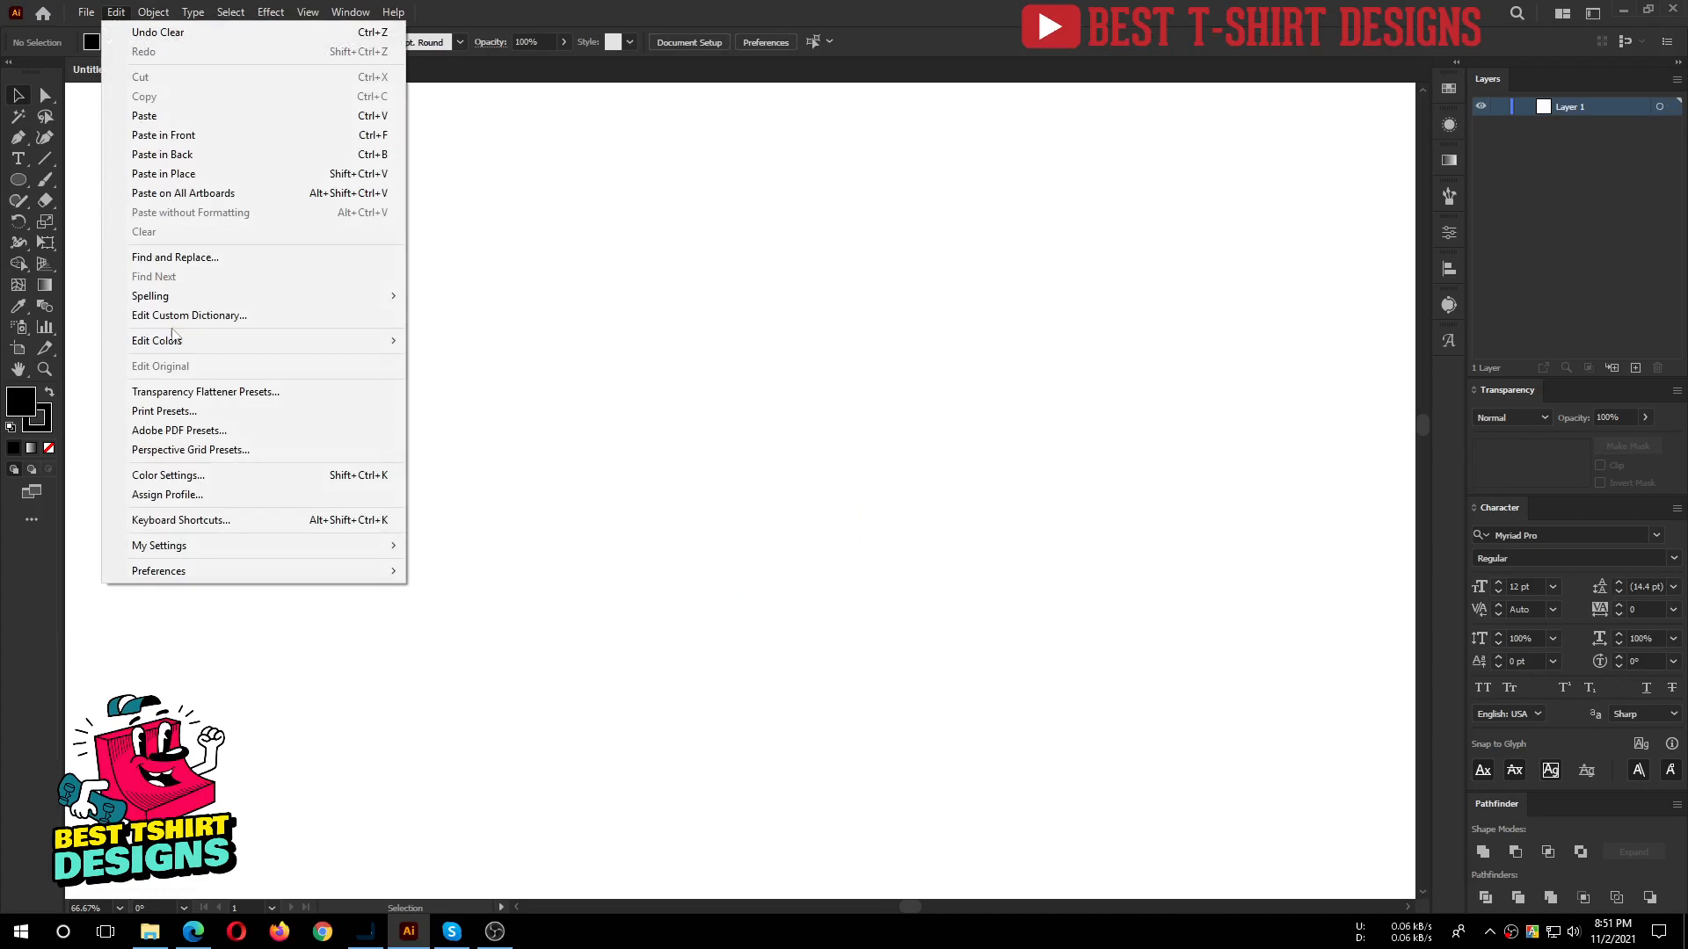
left_click(201, 520)
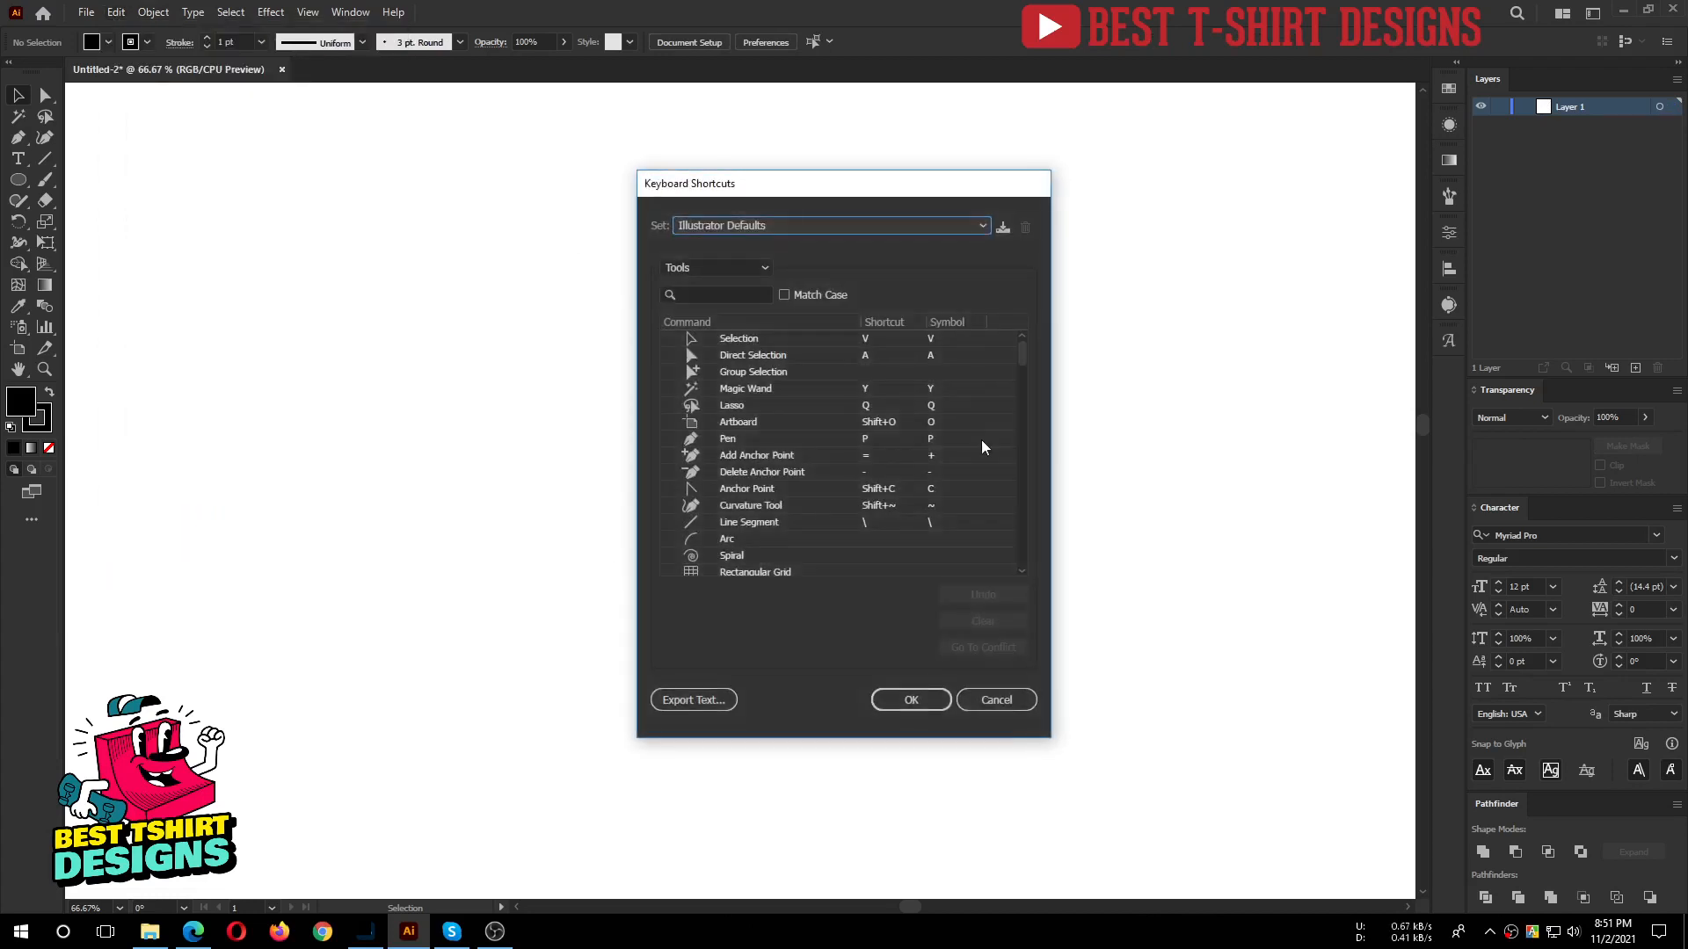
left_click_drag(887, 189, 825, 190)
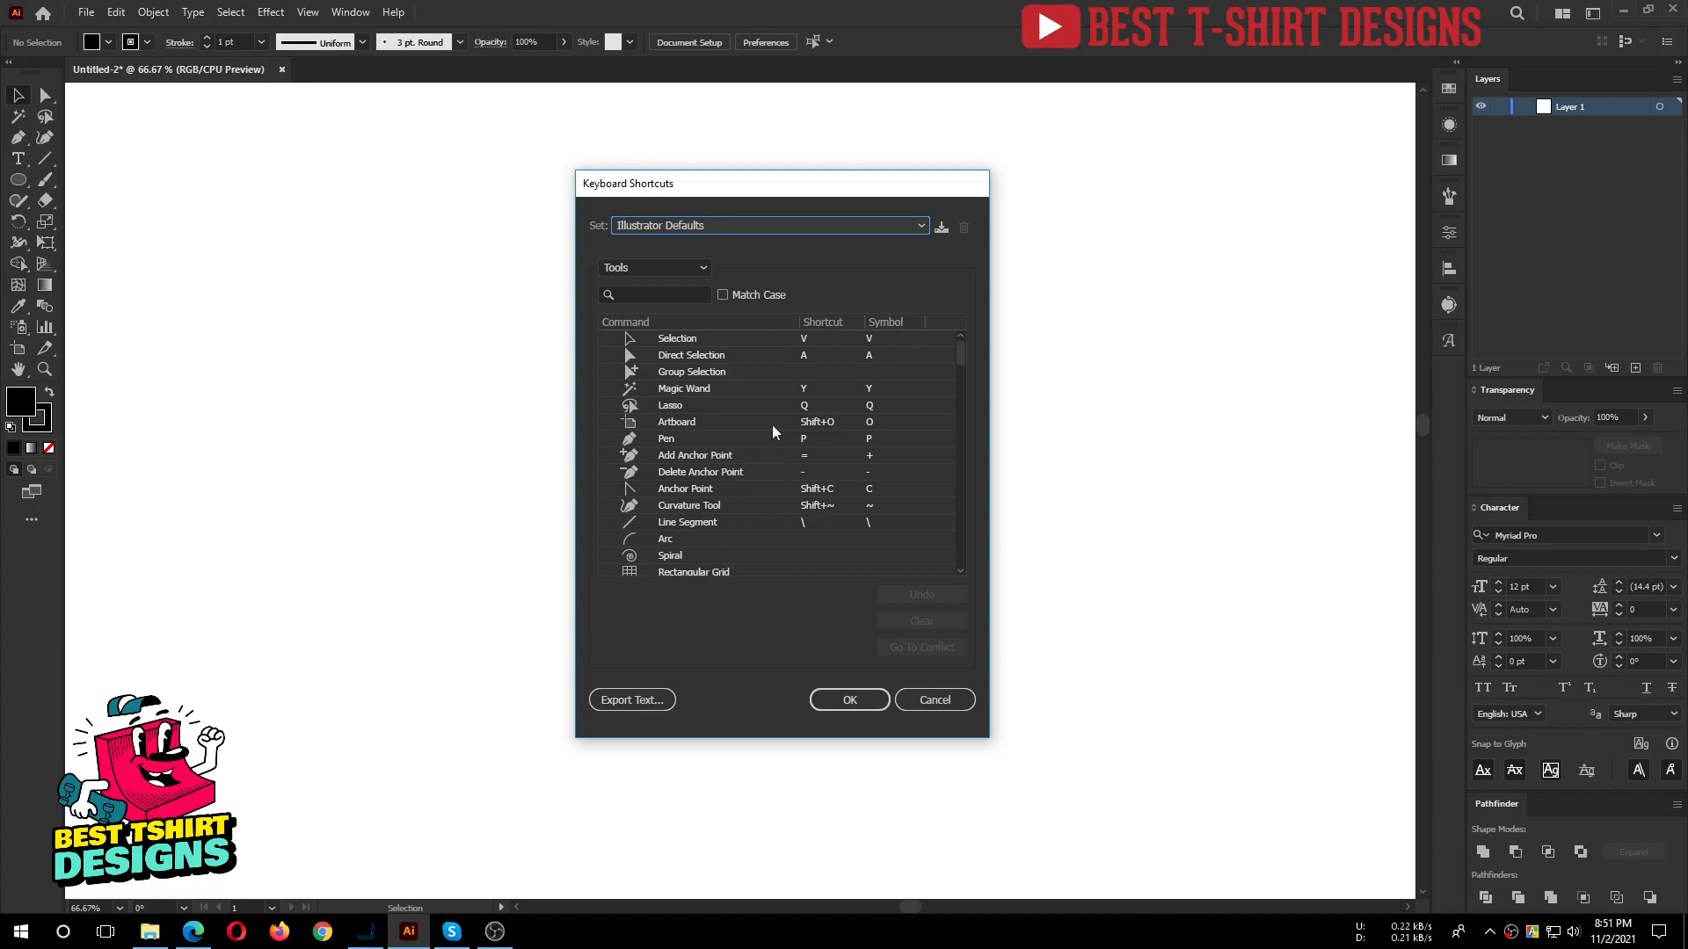
scroll(936, 495, "down", 20)
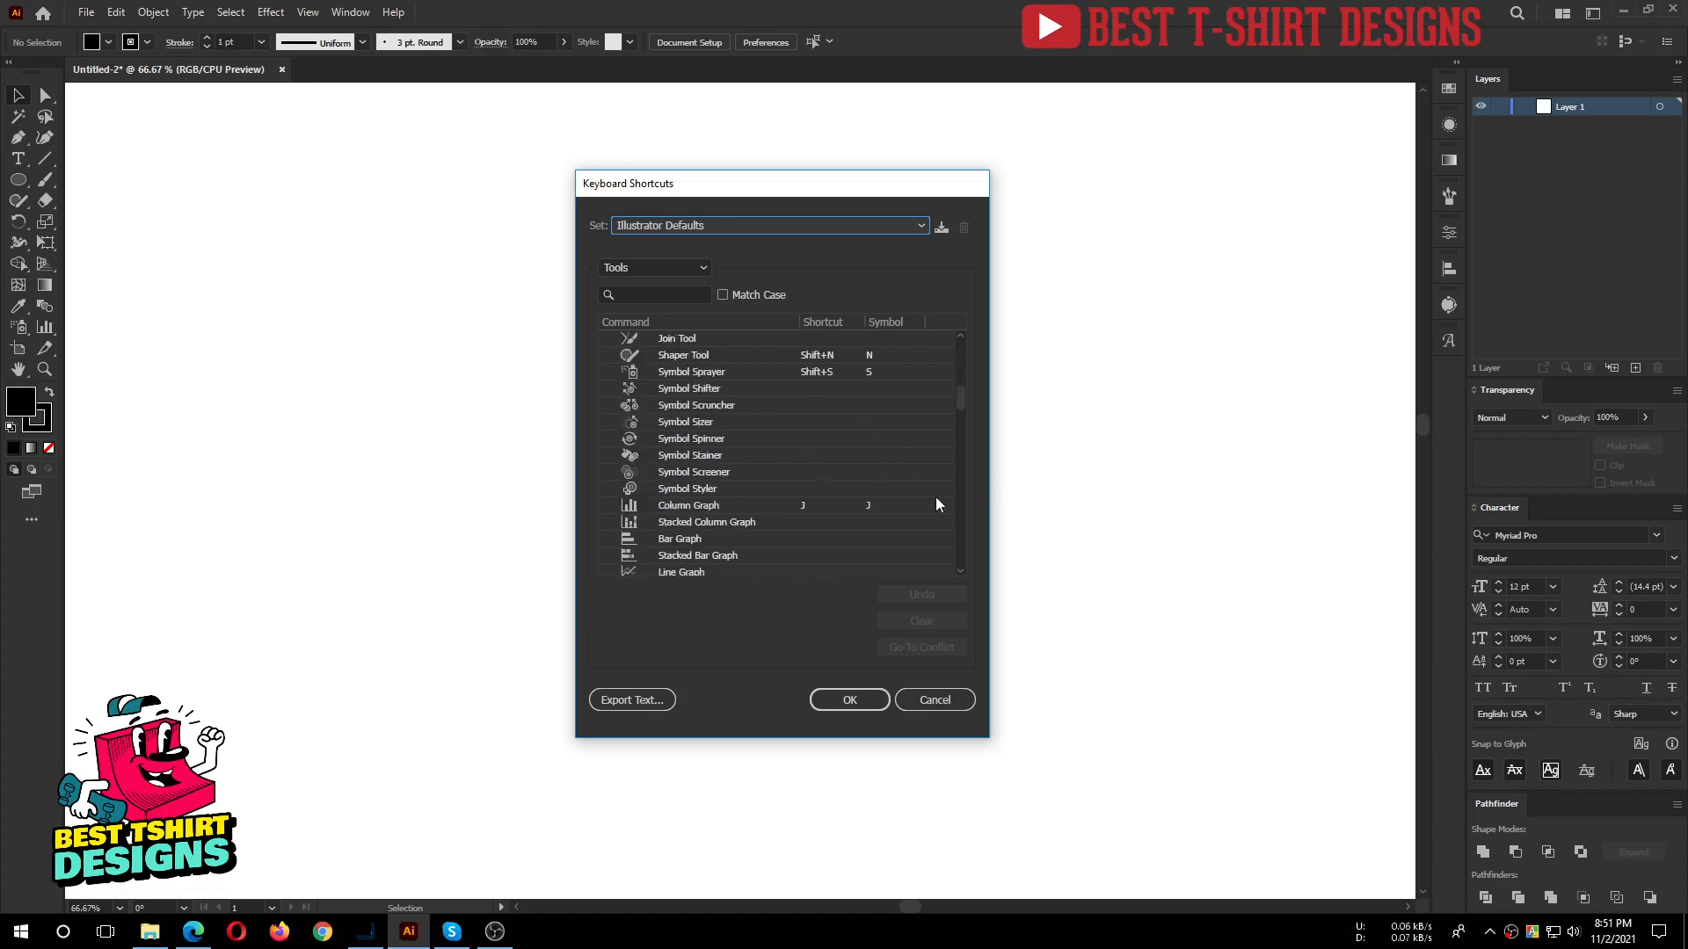
scroll(936, 498, "down", 10)
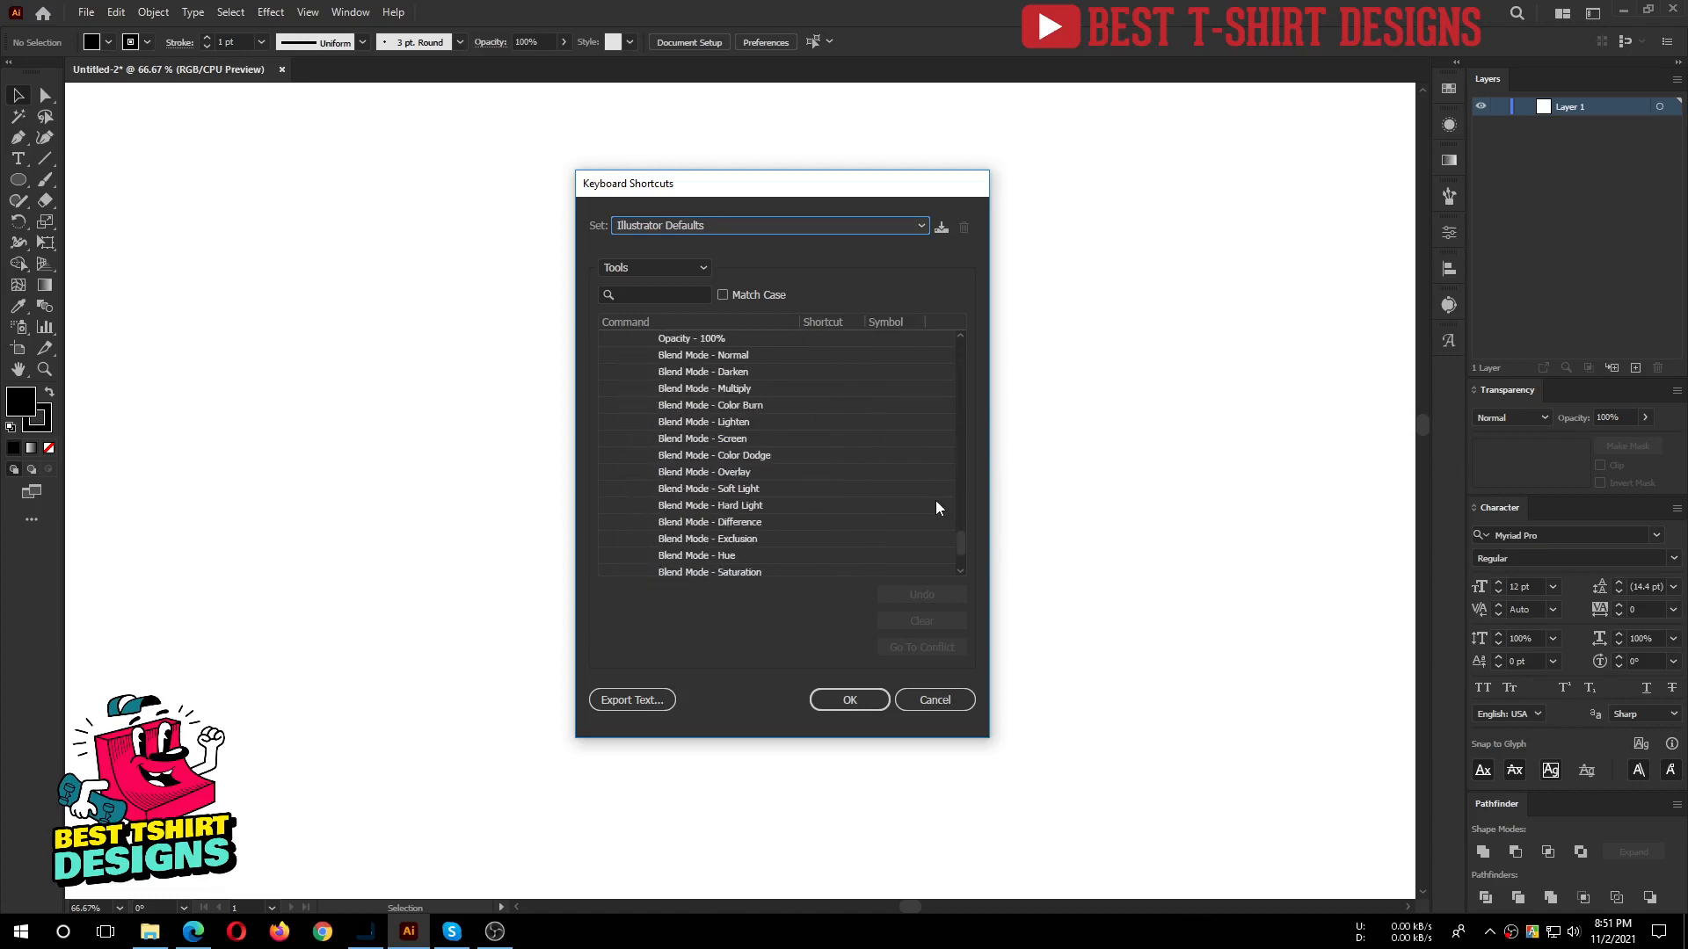
scroll(935, 499, "up", 13)
scroll(935, 509, "down", 15)
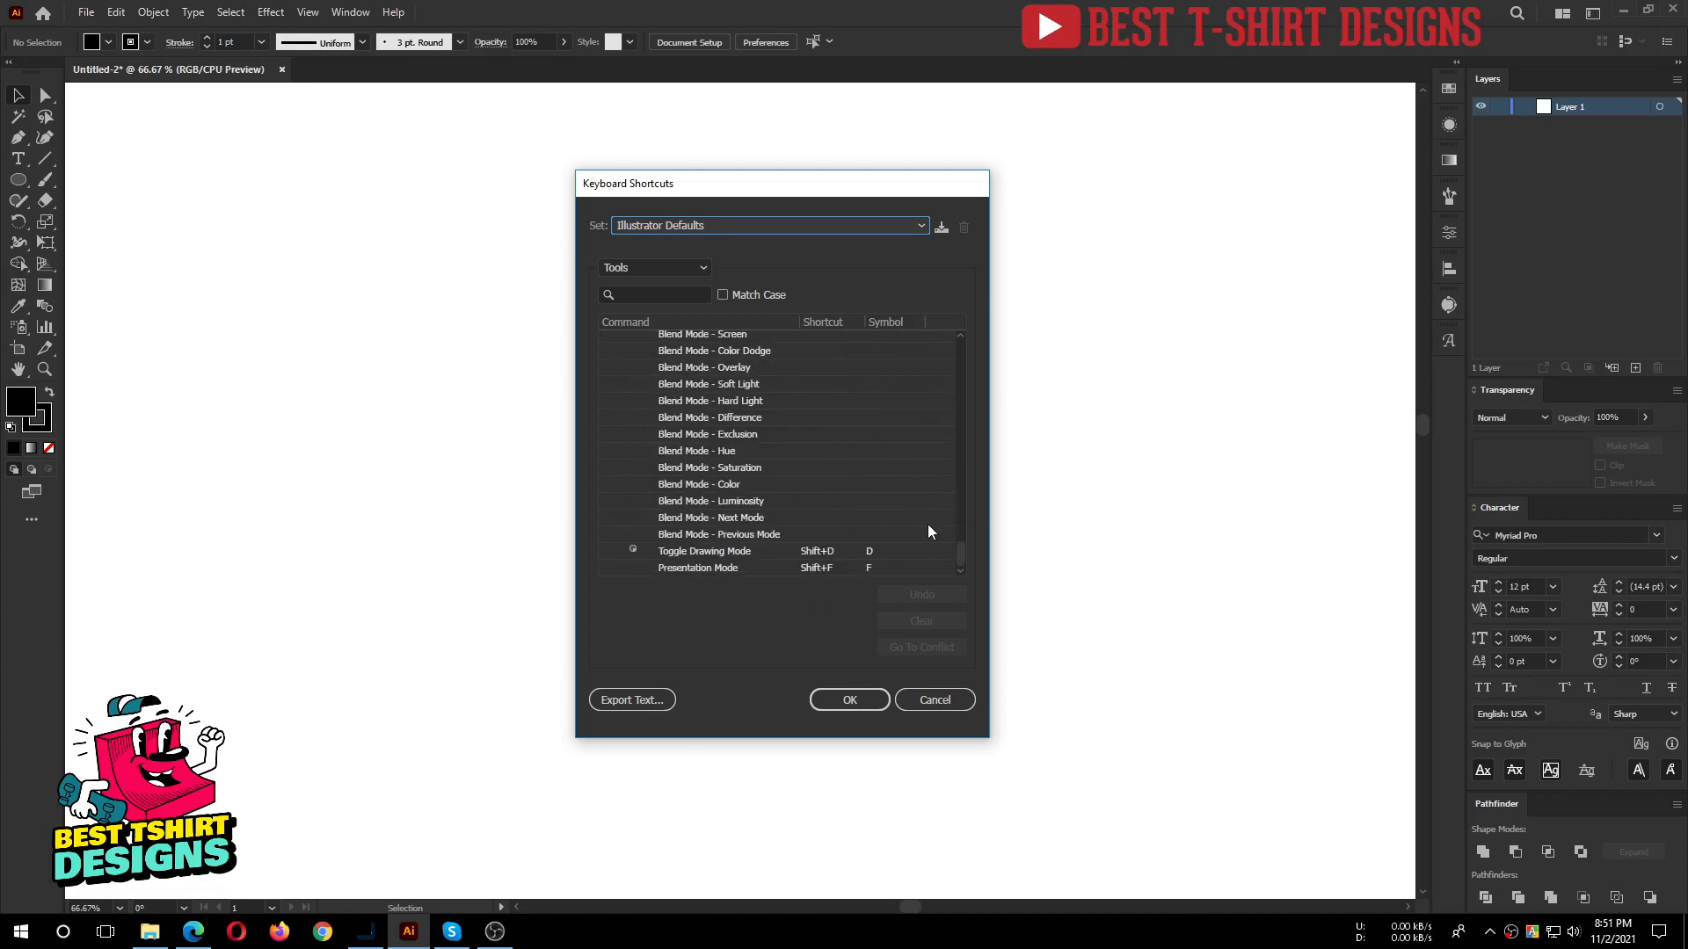
scroll(926, 524, "up", 20)
scroll(925, 525, "up", 12)
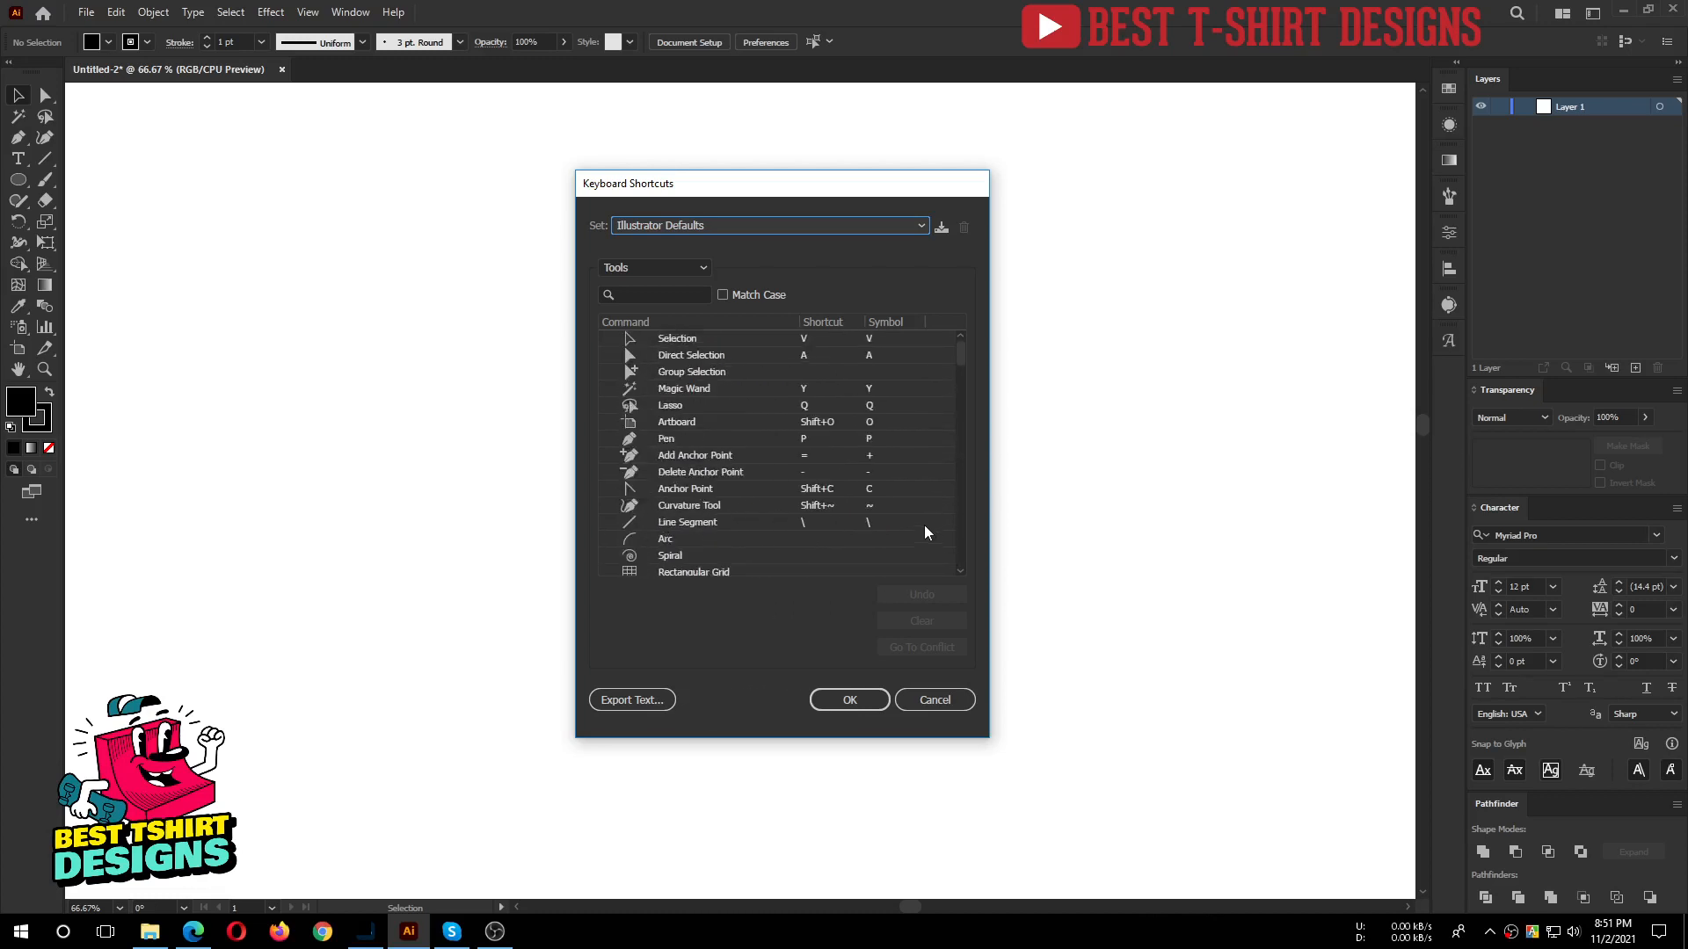
Switch the shortcut list to Menu Commands and review the shortcuts in the File group.
left_click(645, 264)
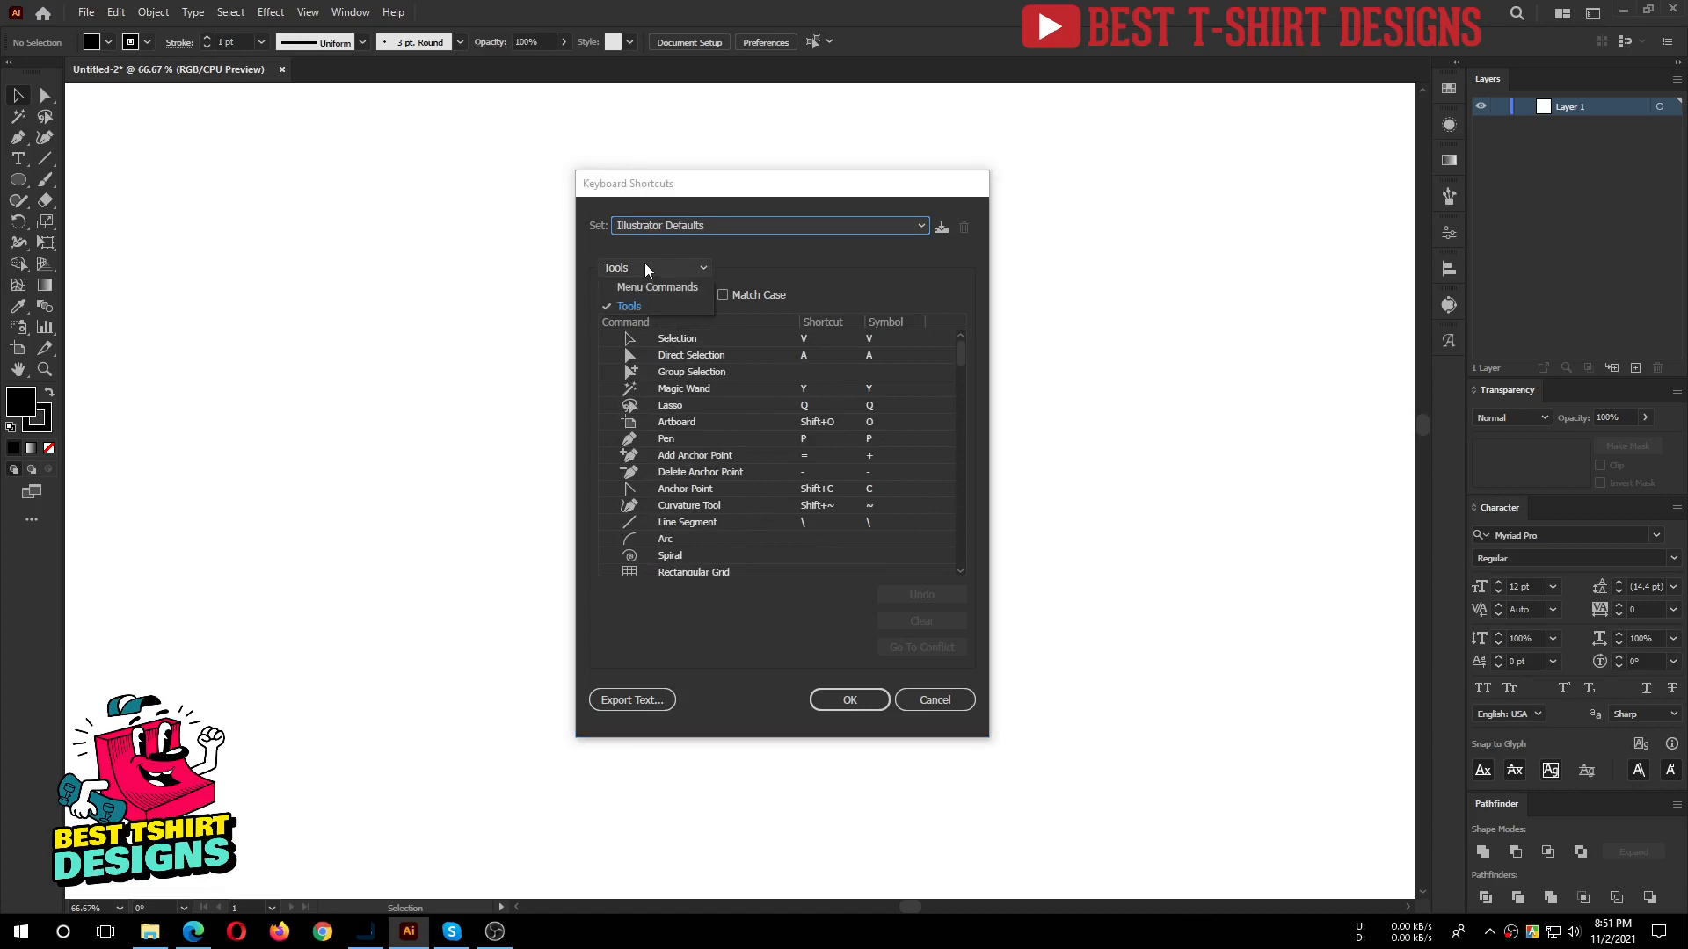
left_click(652, 284)
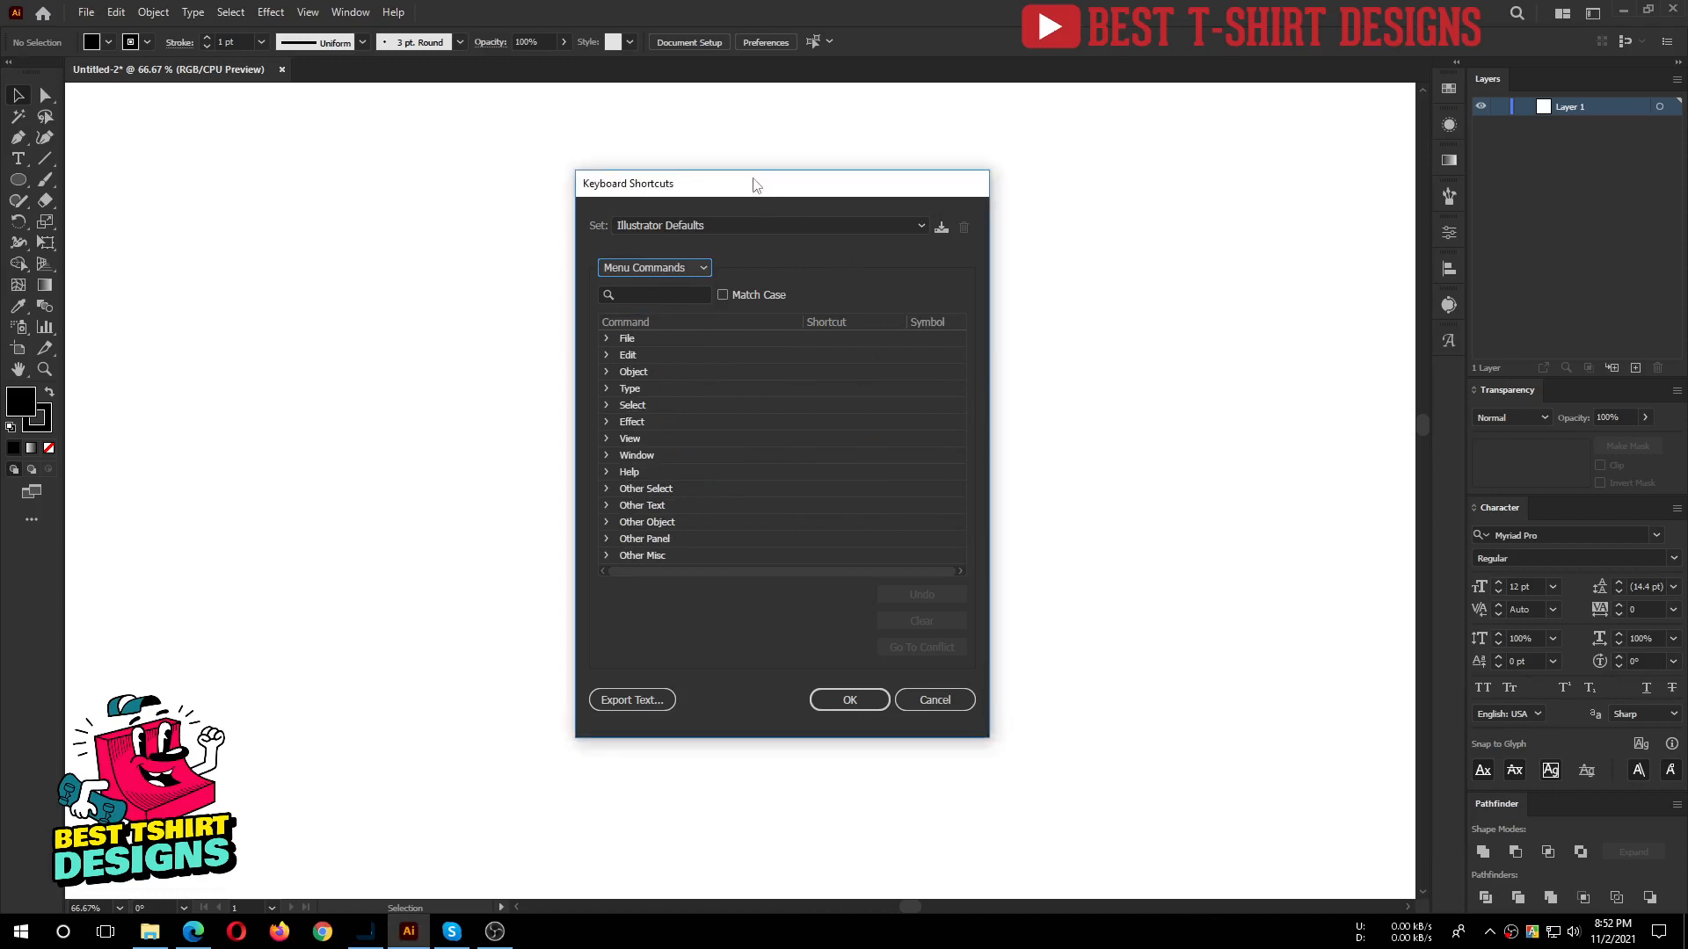
left_click_drag(753, 184, 776, 184)
left_click(629, 338)
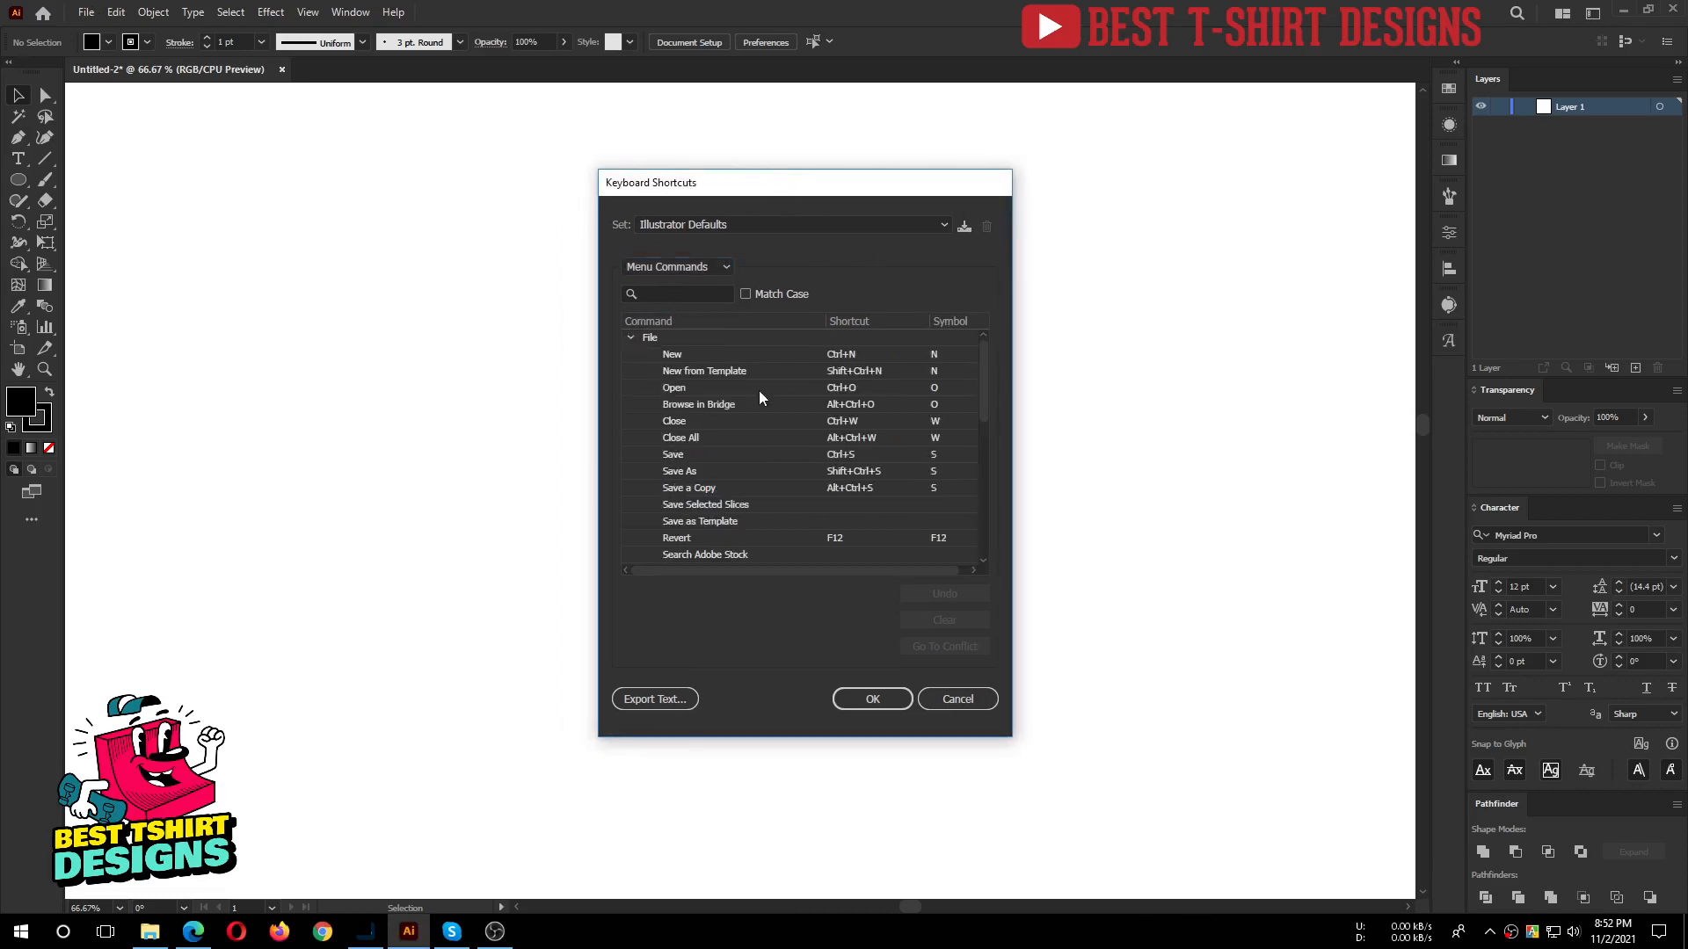
scroll(754, 457, "down", 3)
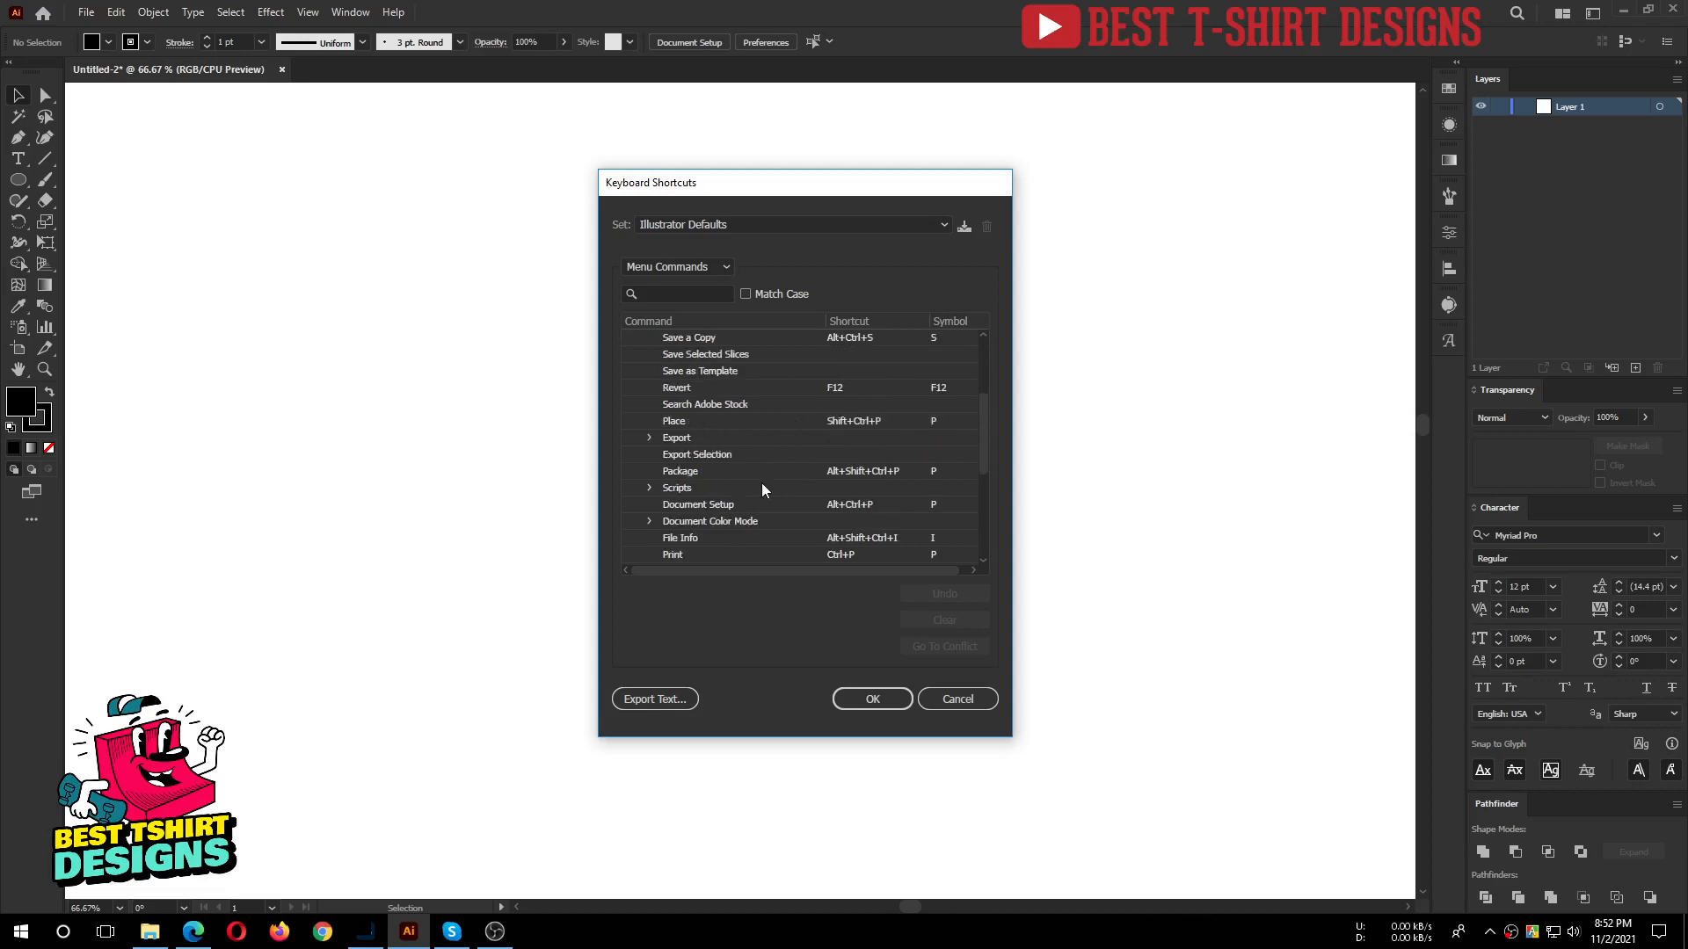
scroll(761, 482, "up", 3)
left_click(629, 338)
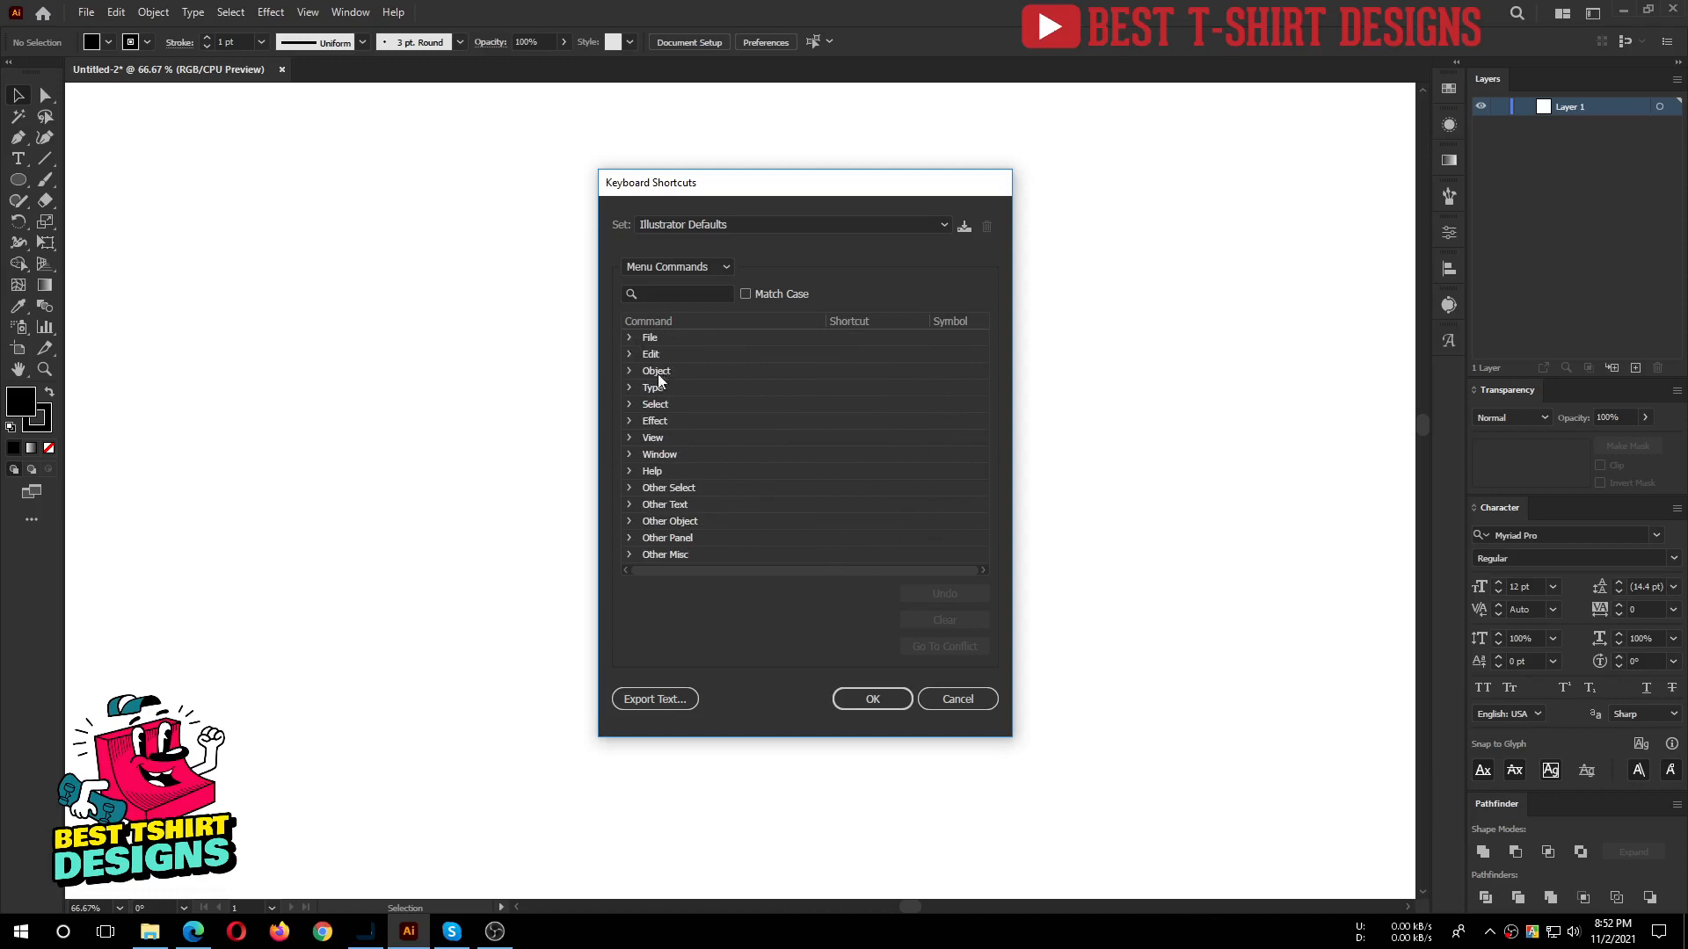
Review the shortcuts assigned to the Edit menu commands, and collapse that group.
left_click(630, 353)
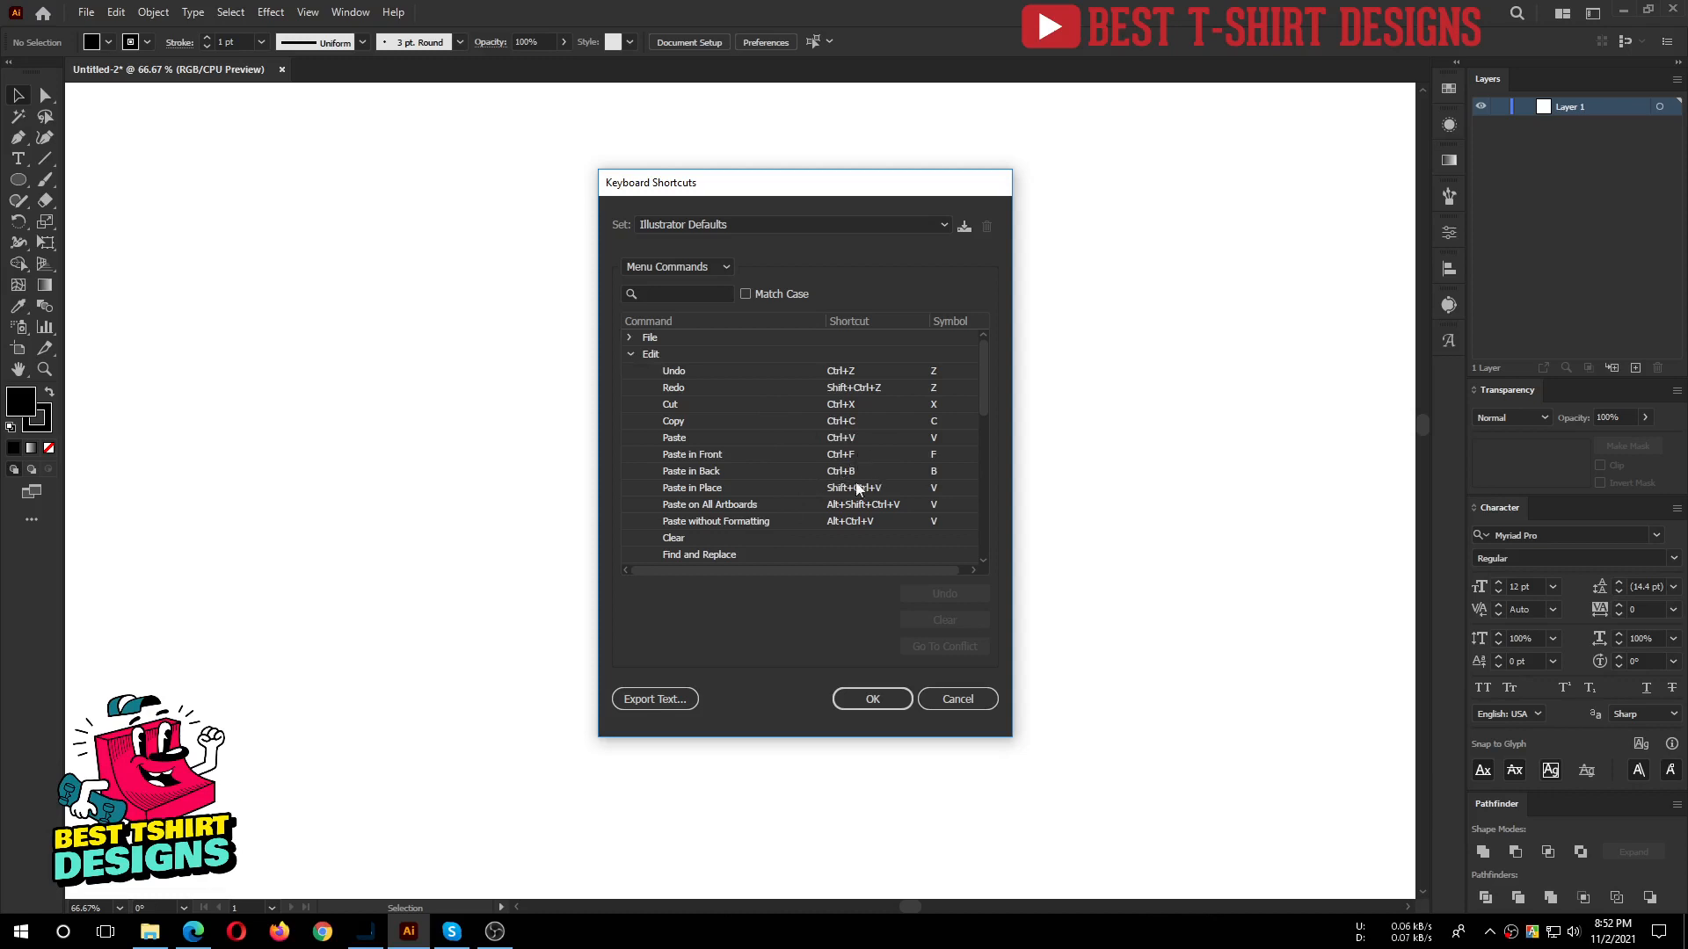
scroll(787, 478, "down", 5)
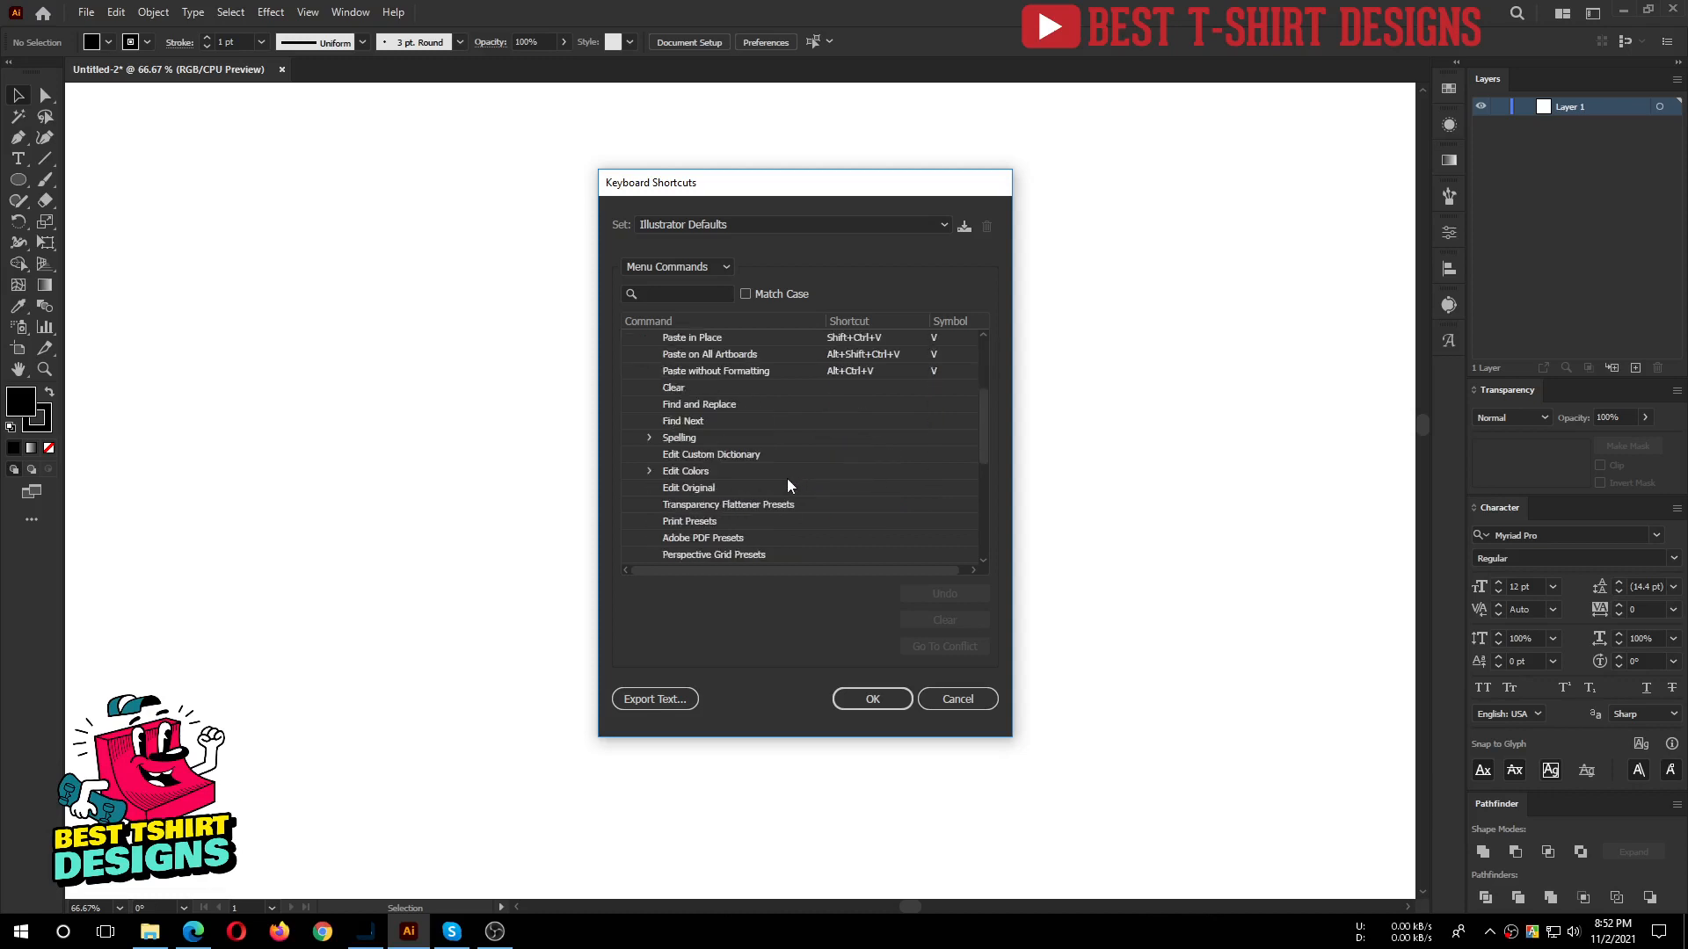
scroll(668, 369, "up", 5)
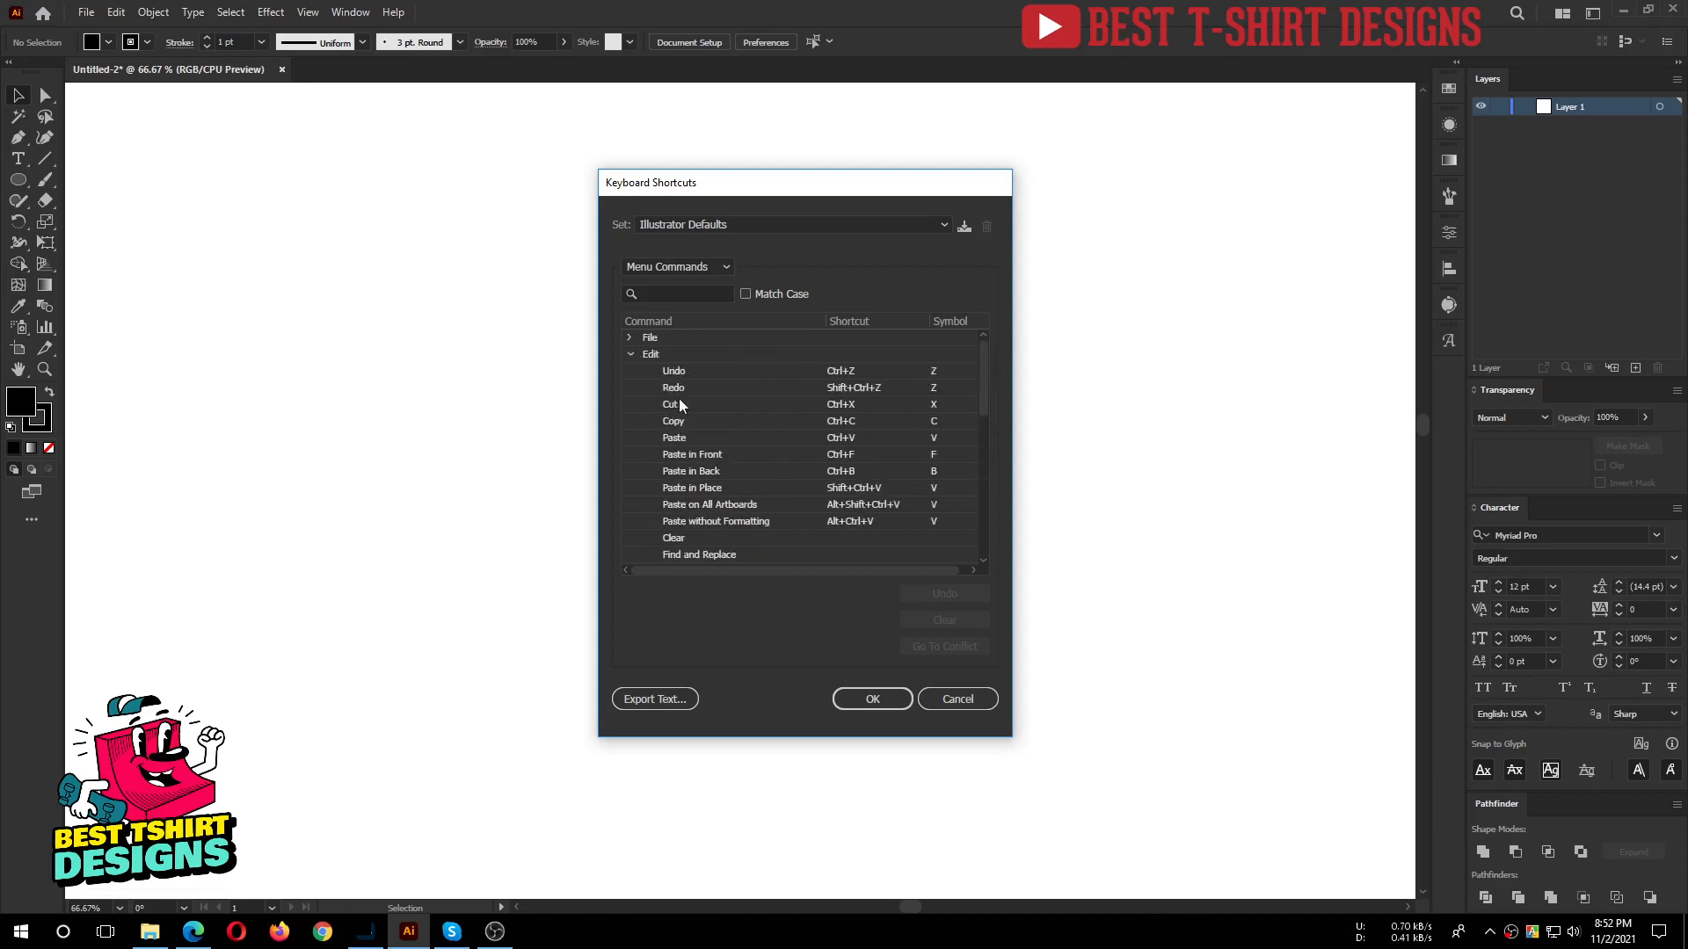
left_click(629, 353)
Assign the shortcut Ctrl+R to the Reflect command in the Transform group of the Object commands.
left_click(629, 371)
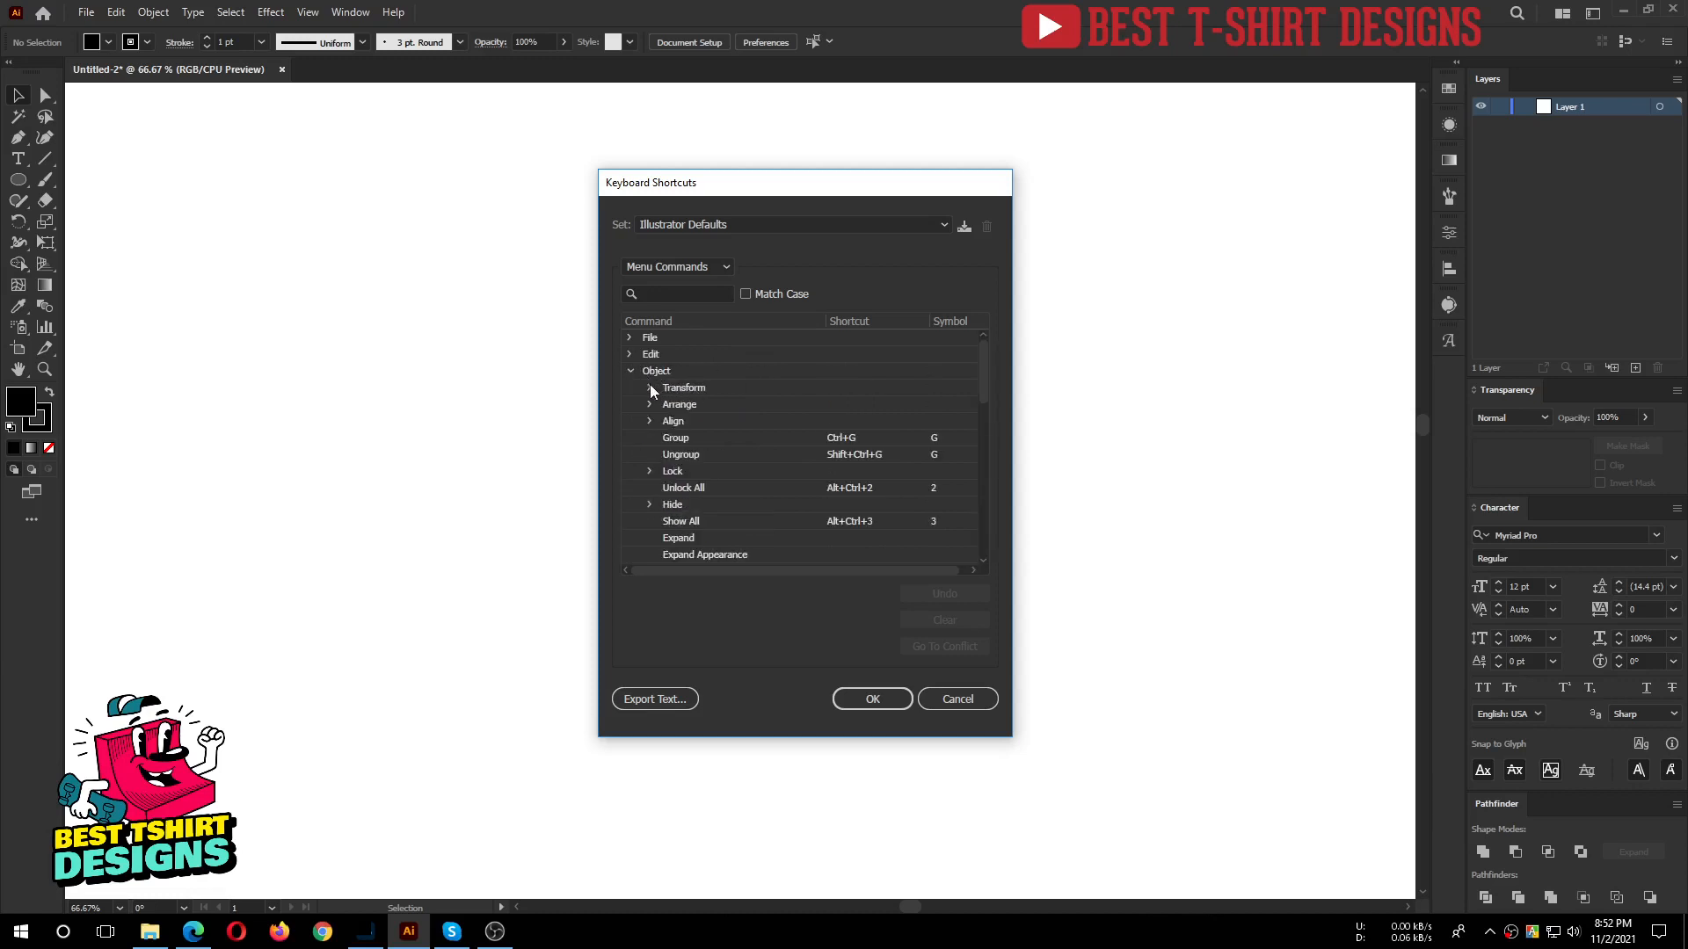
left_click(651, 387)
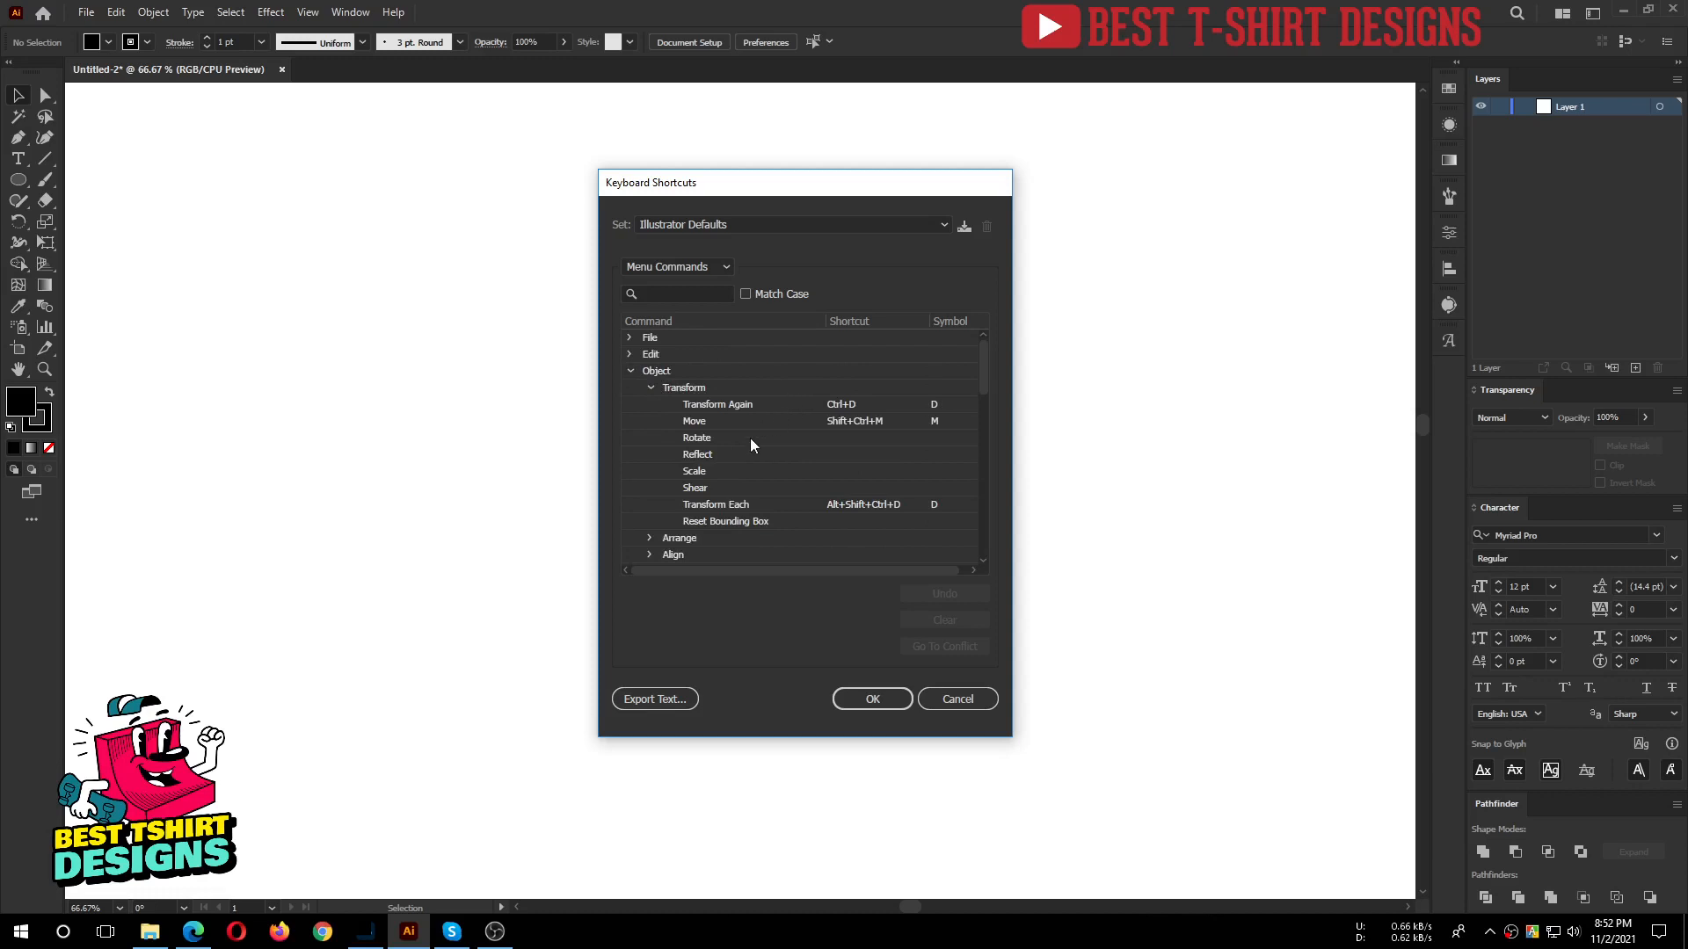
left_click(712, 454)
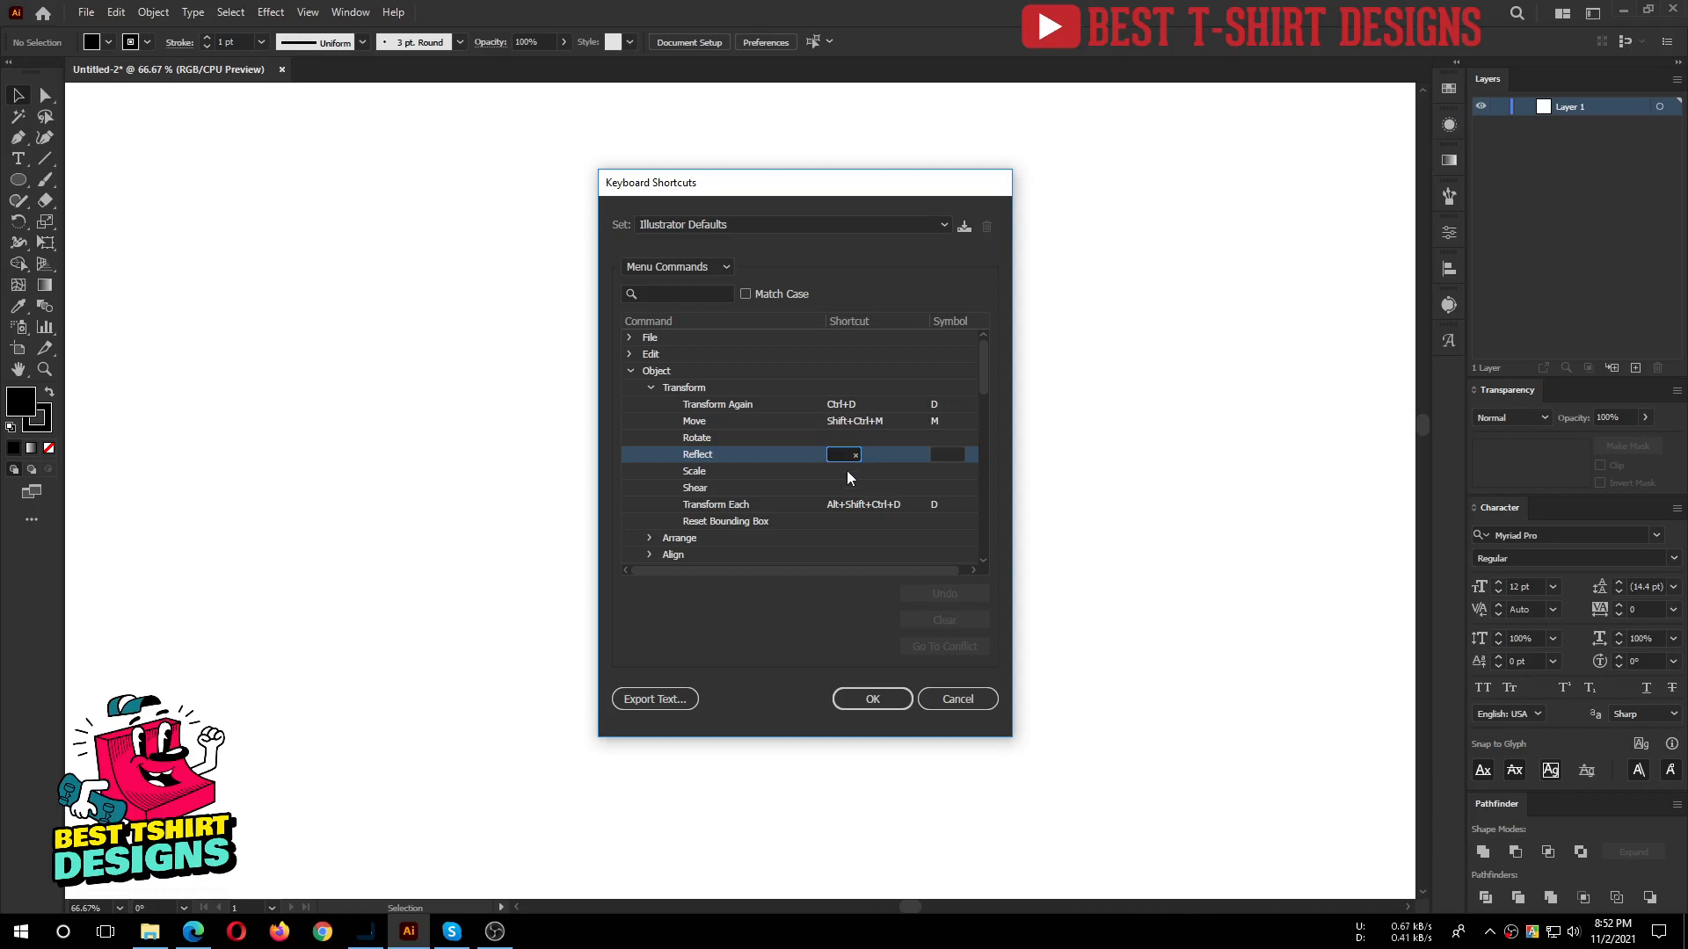
key("ctrl+r")
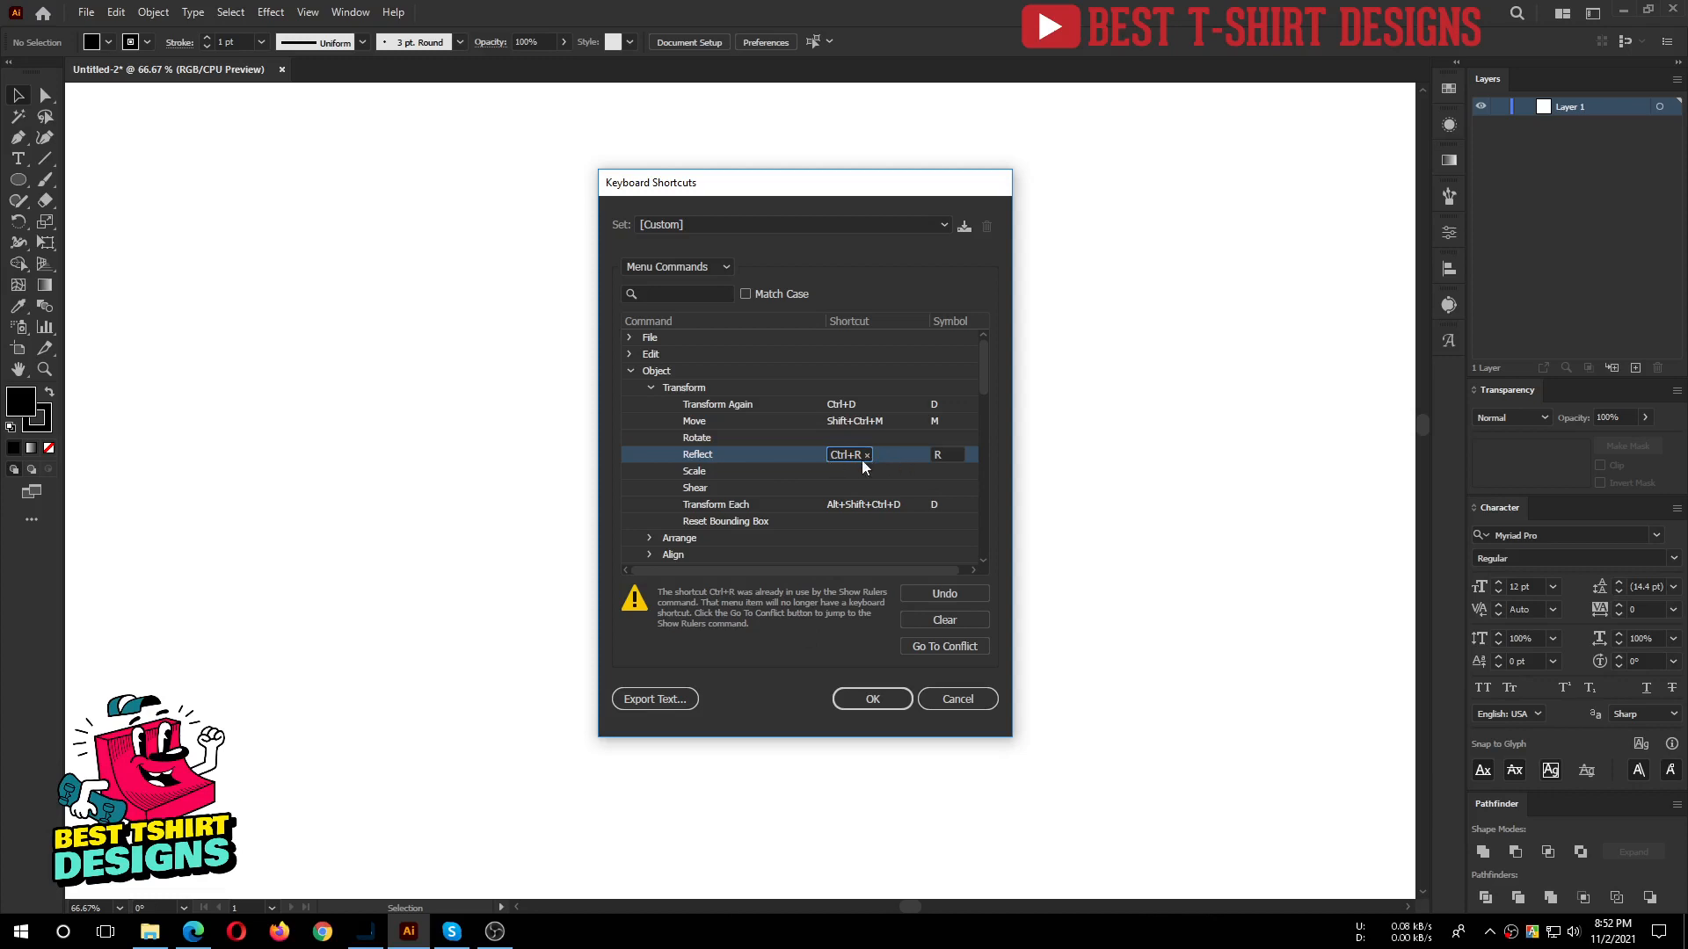
Examine the shortcuts of the Object commands, including the Transform, Arrange and Lock groups.
left_click(731, 472)
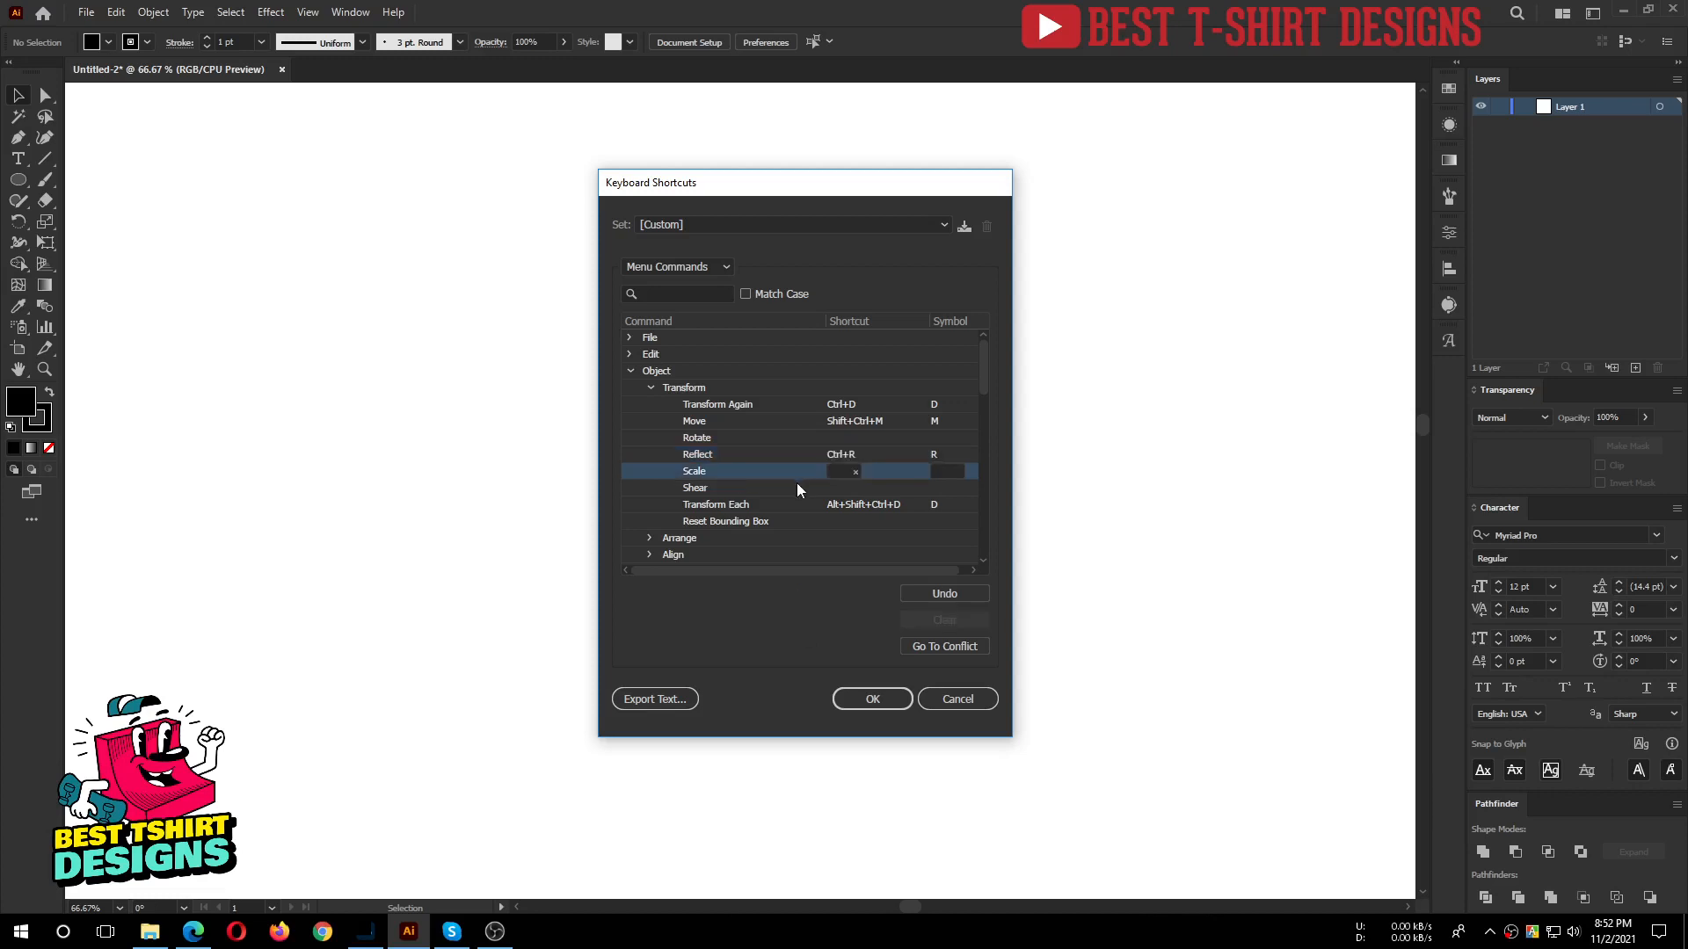
scroll(794, 484, "down", 1)
scroll(784, 472, "up", 1)
scroll(773, 473, "down", 1)
scroll(761, 460, "up", 1)
left_click(650, 387)
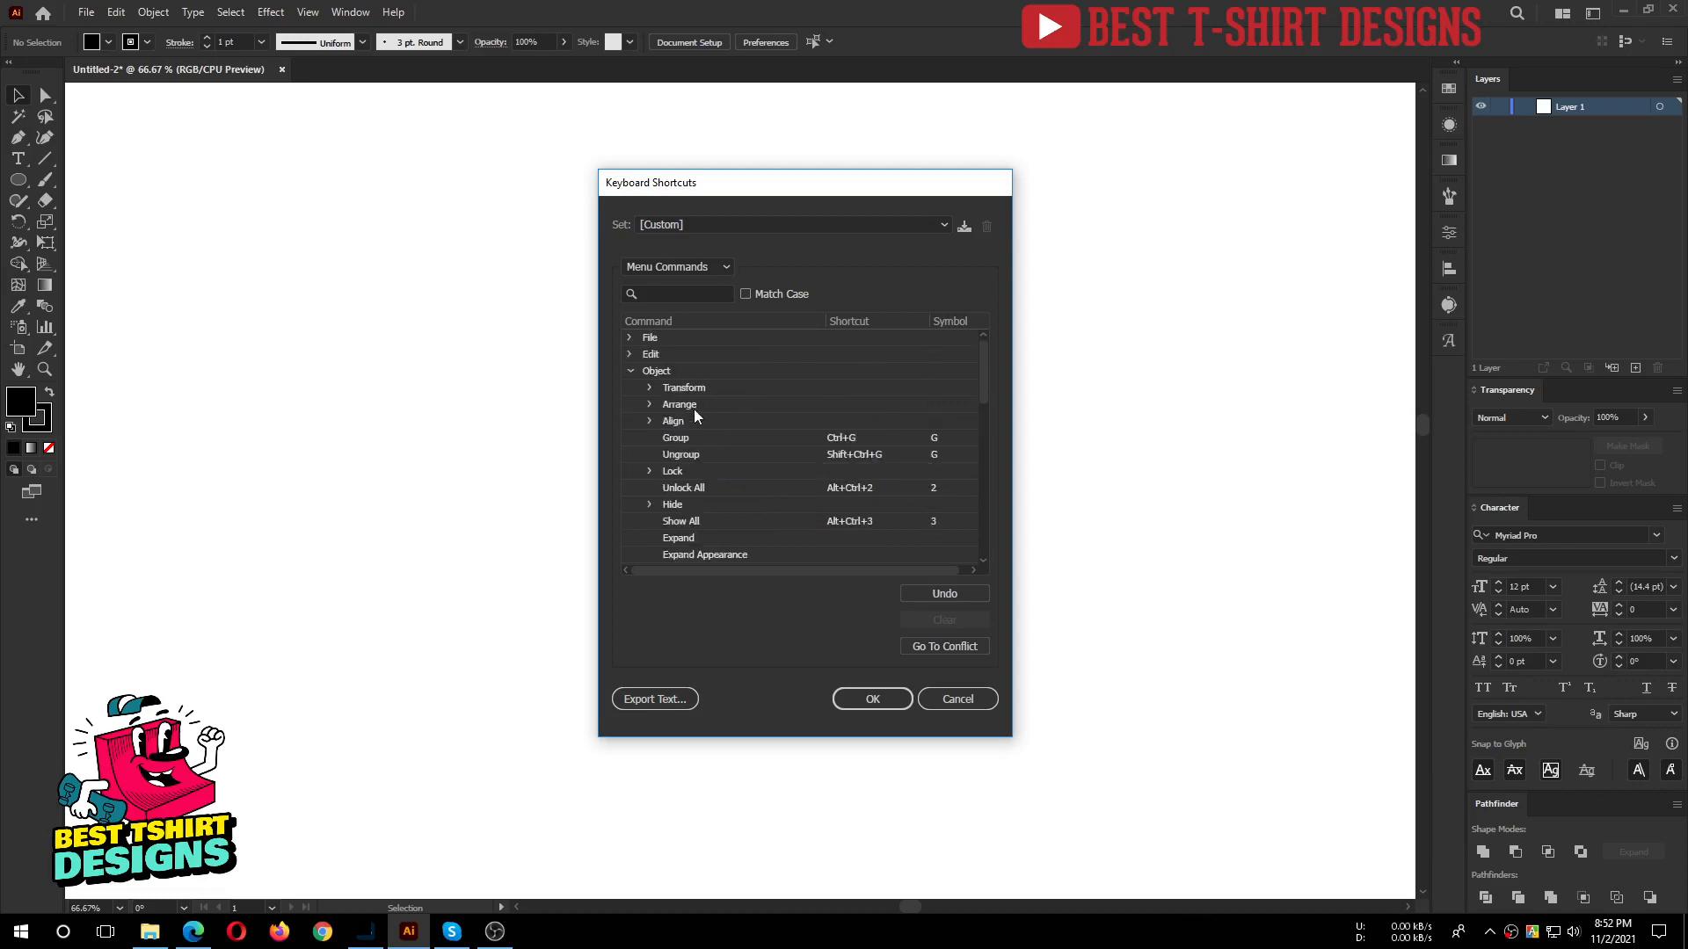
left_click(651, 403)
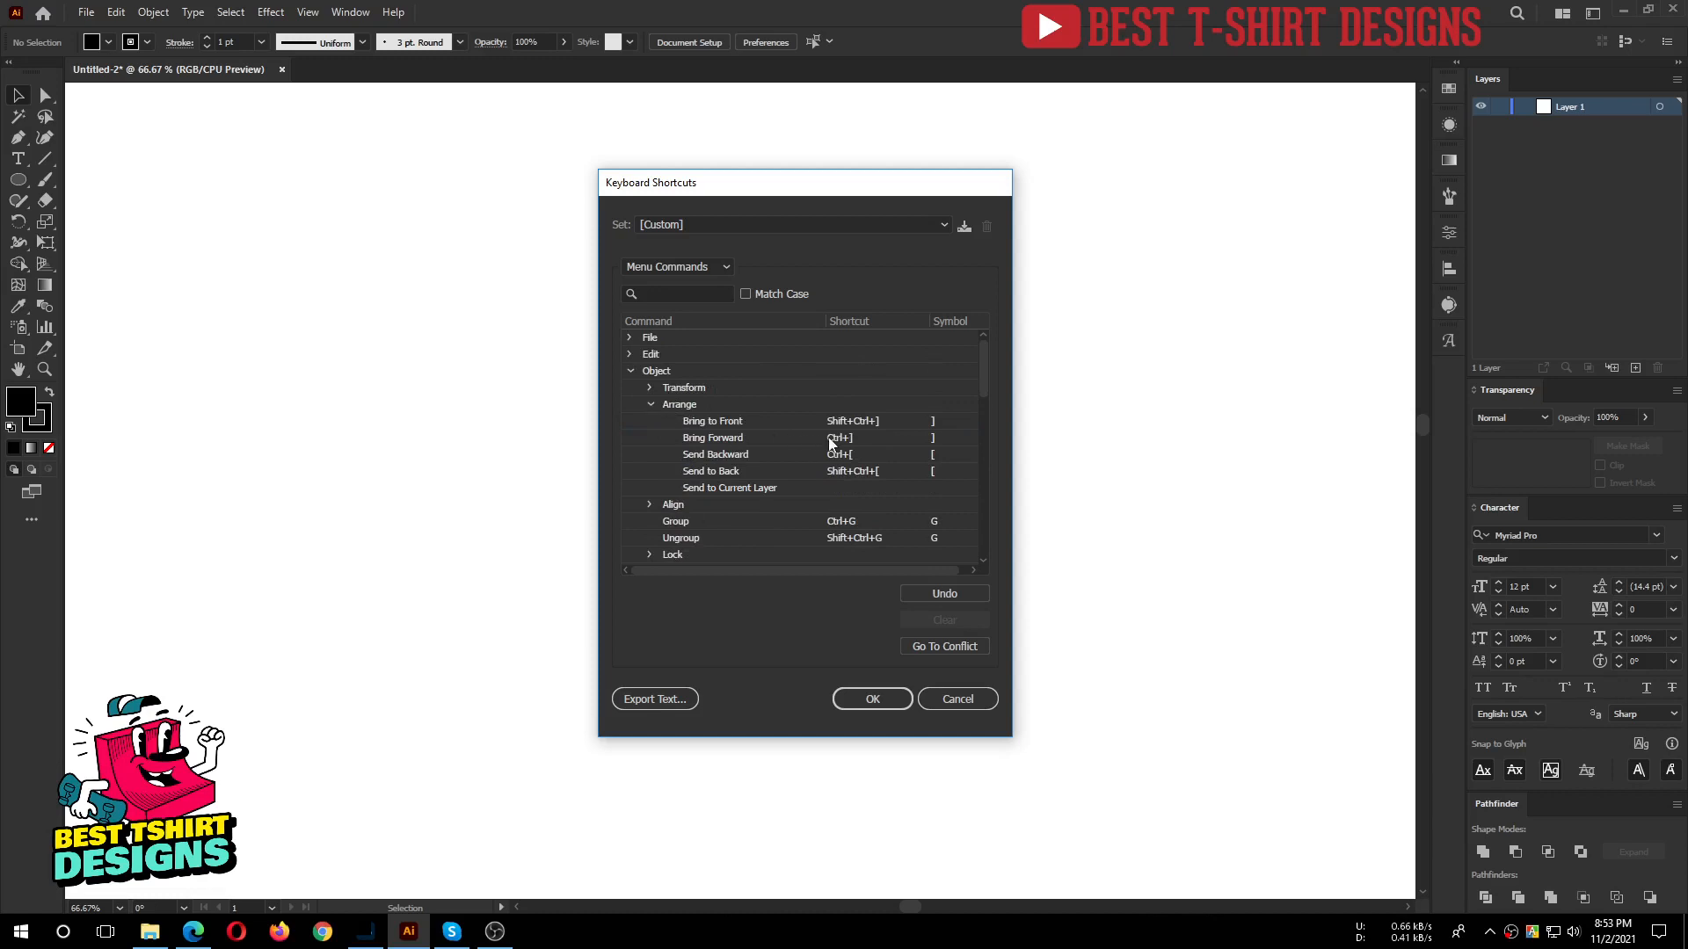
left_click(656, 403)
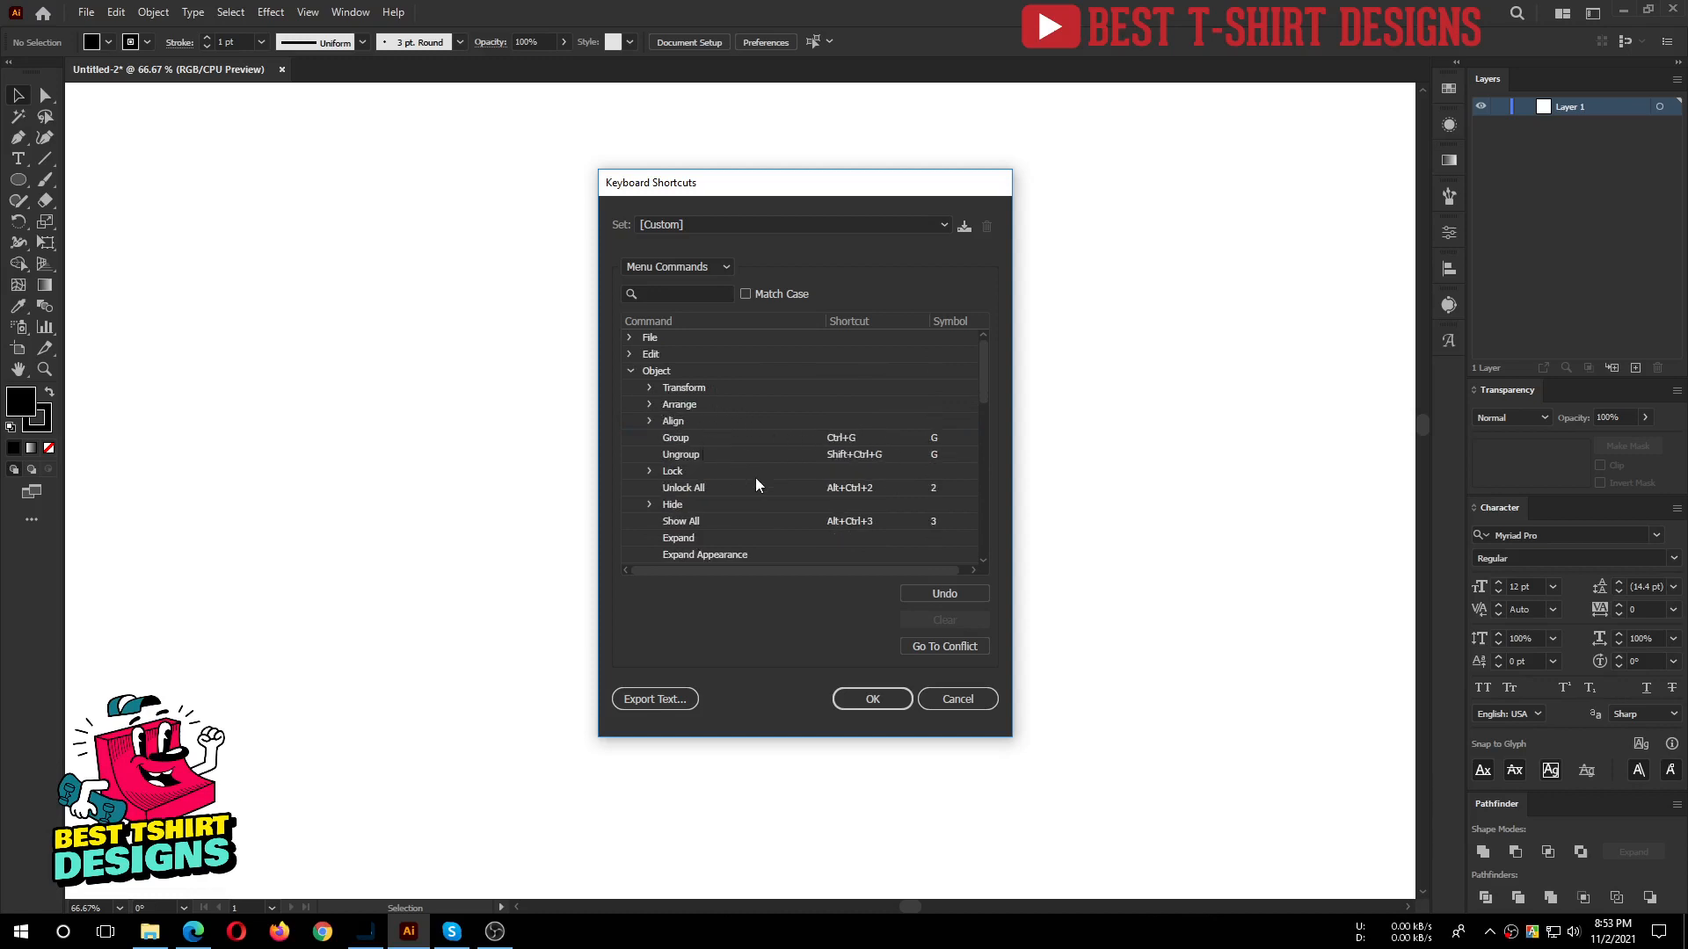
left_click(651, 471)
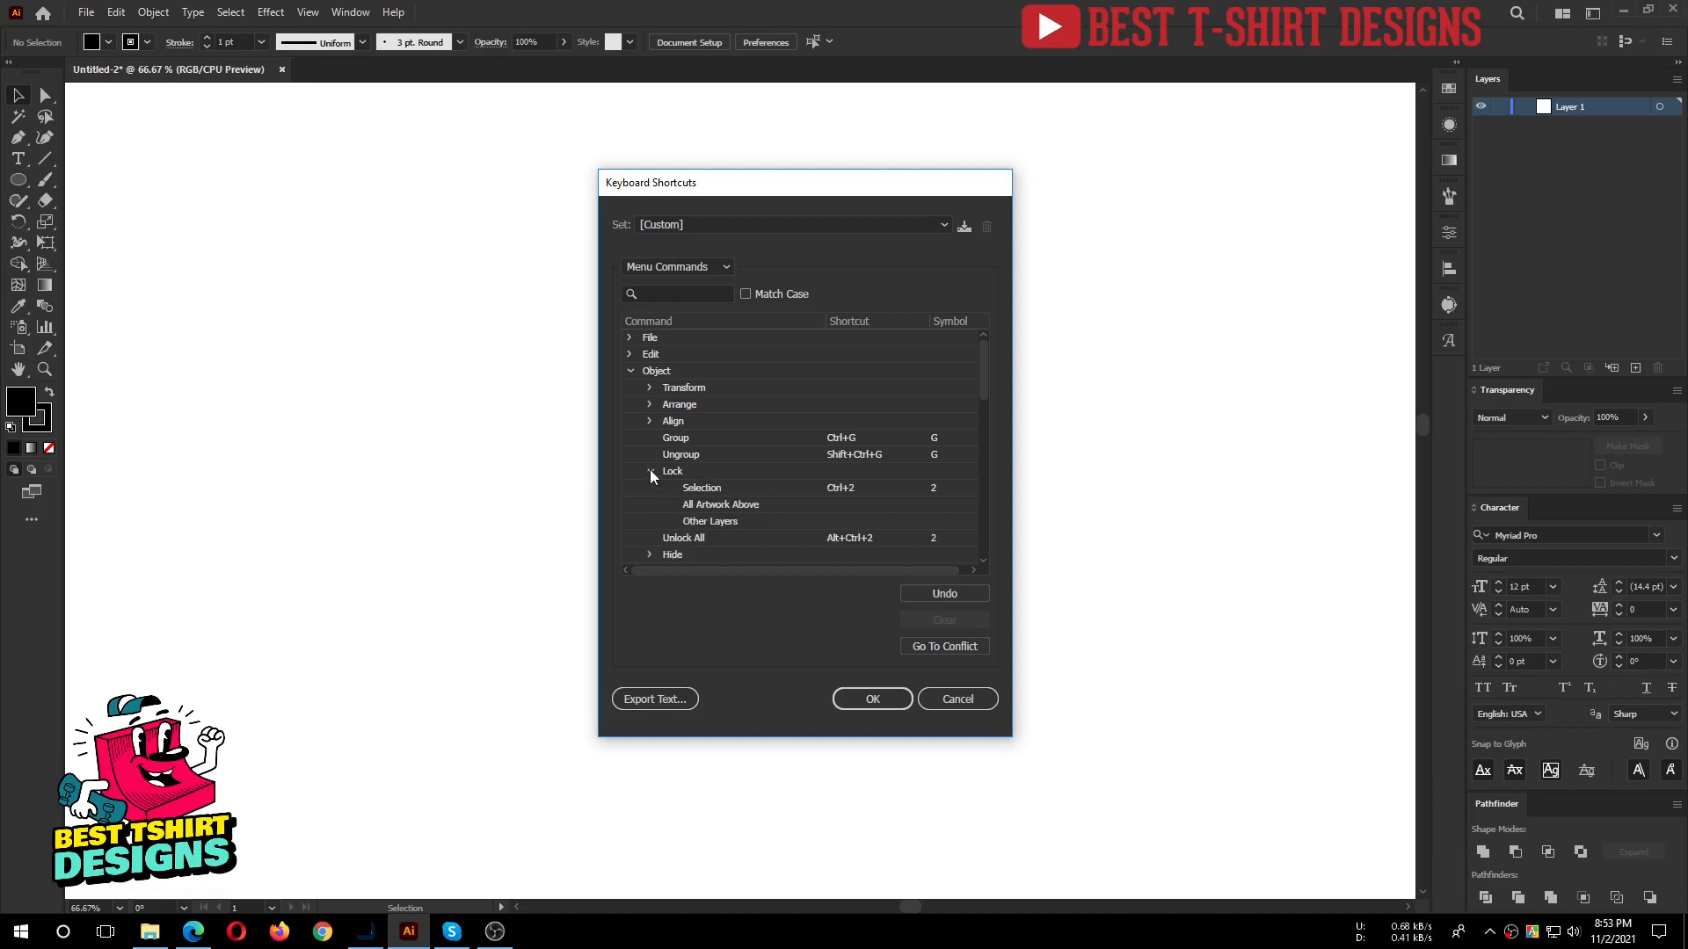
scroll(777, 460, "down", 1)
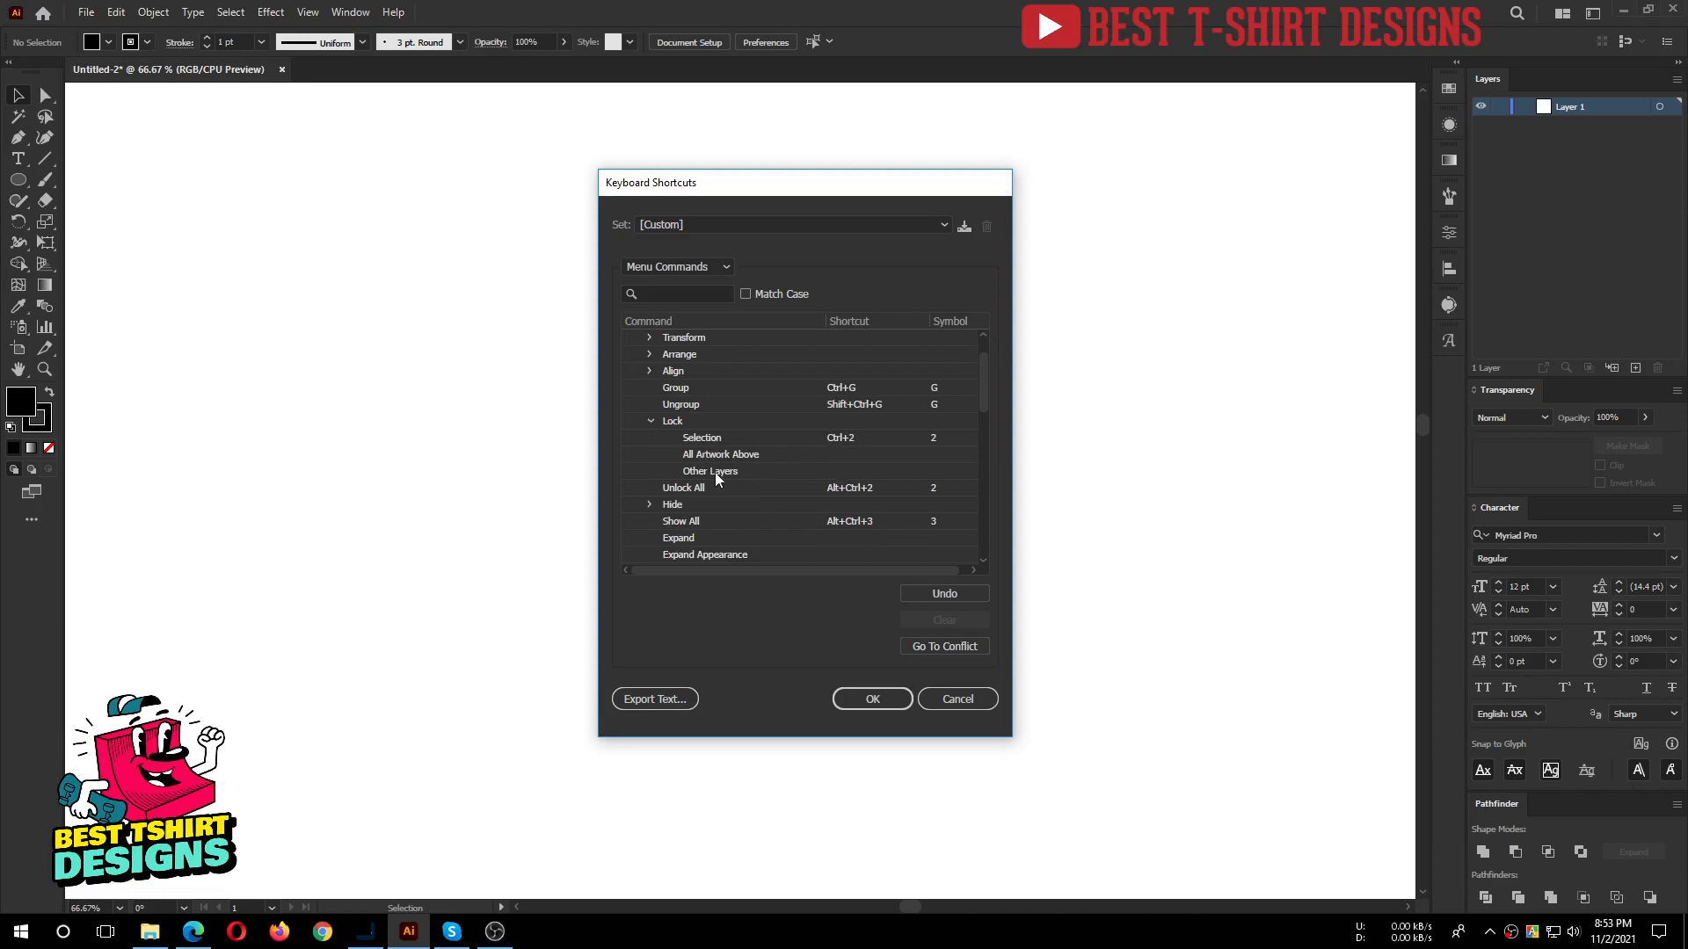
left_click(651, 417)
scroll(758, 473, "down", 1)
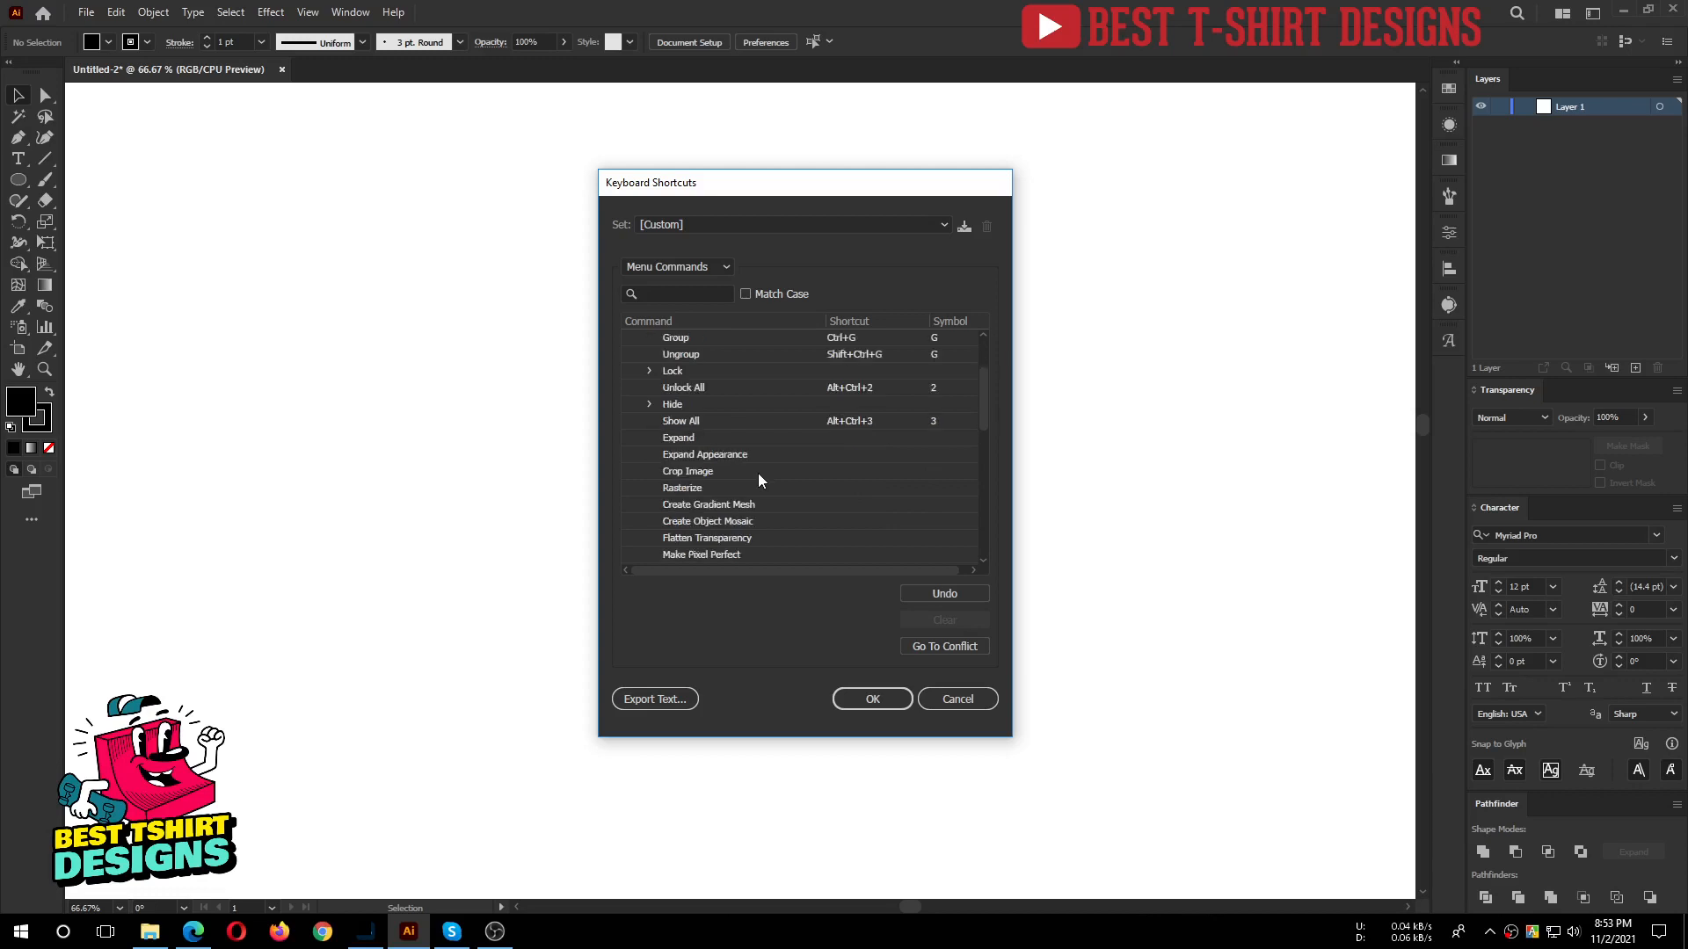
Assign the shortcut Ctrl+1 to the Expand Appearance command.
left_click(677, 436)
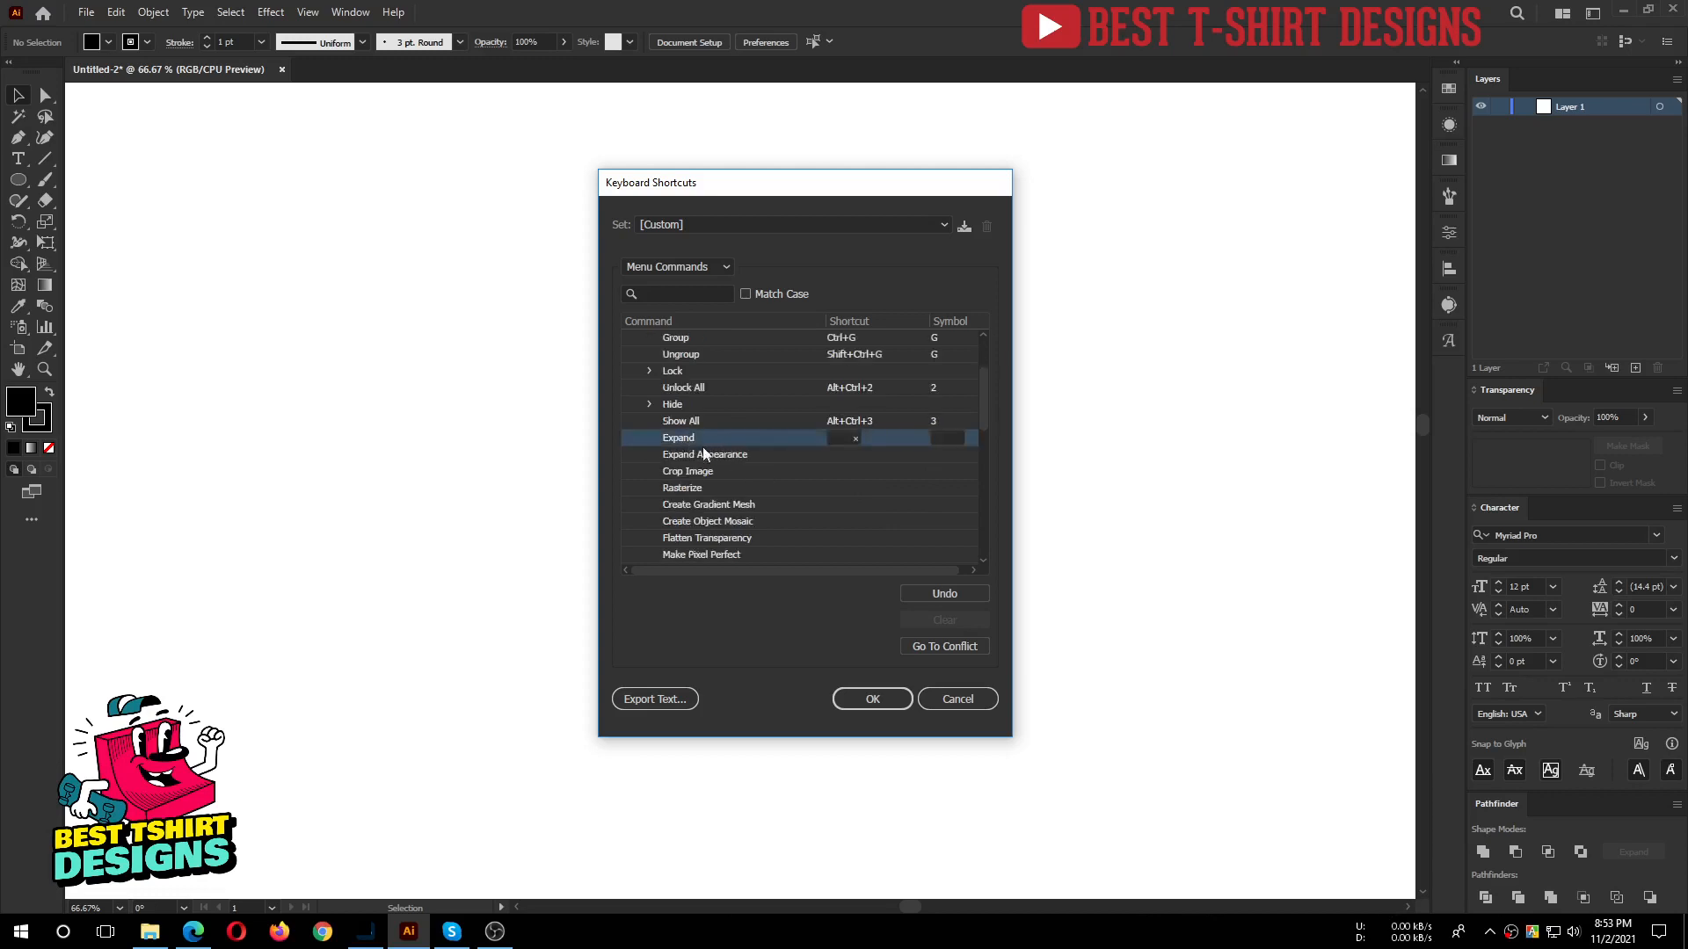
left_click(702, 456)
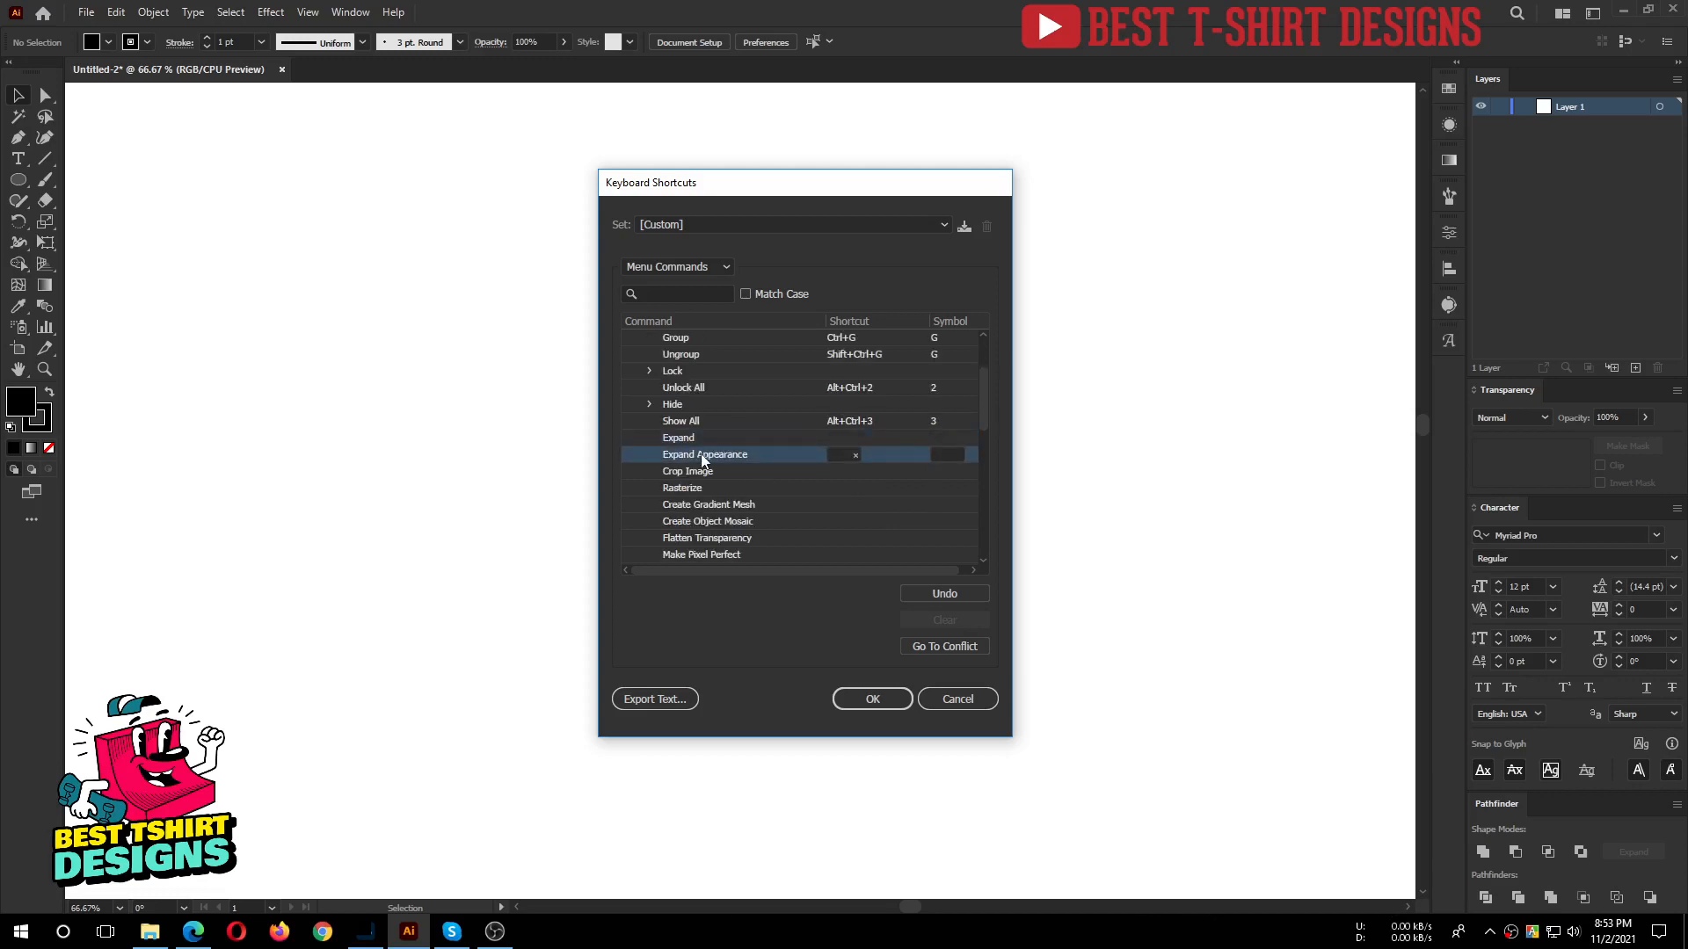
left_click(840, 455)
key("ctrl+1")
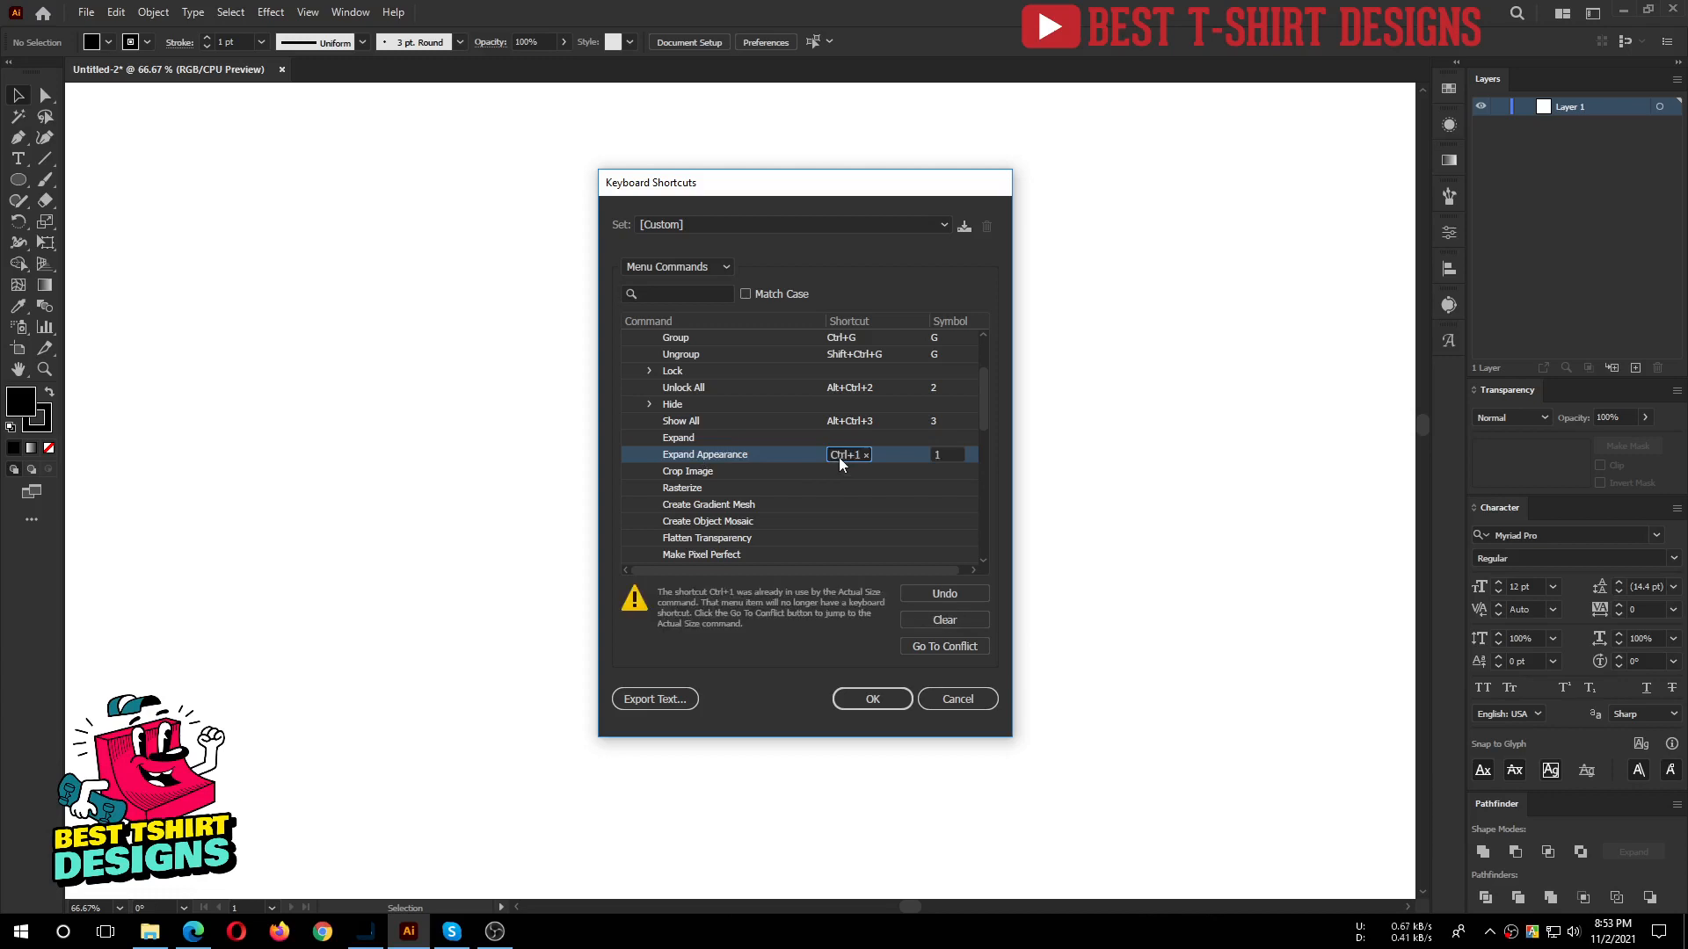
Assign the shortcut Ctrl+2 to the Expand command.
left_click(700, 437)
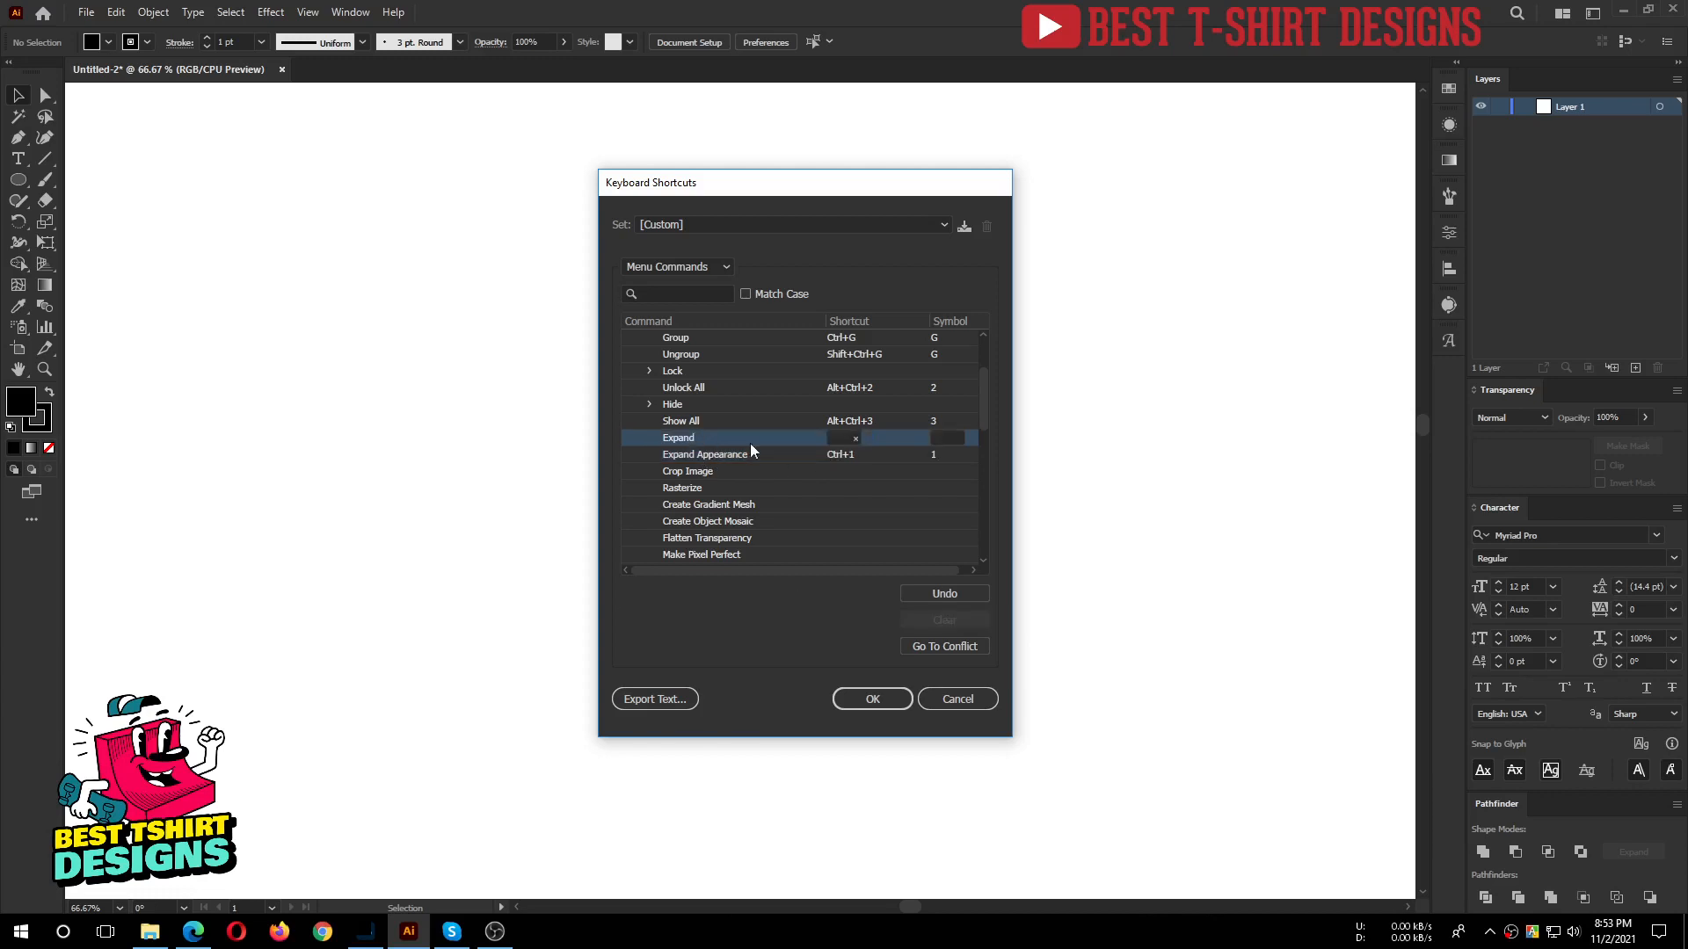
left_click(838, 440)
key("ctrl+2")
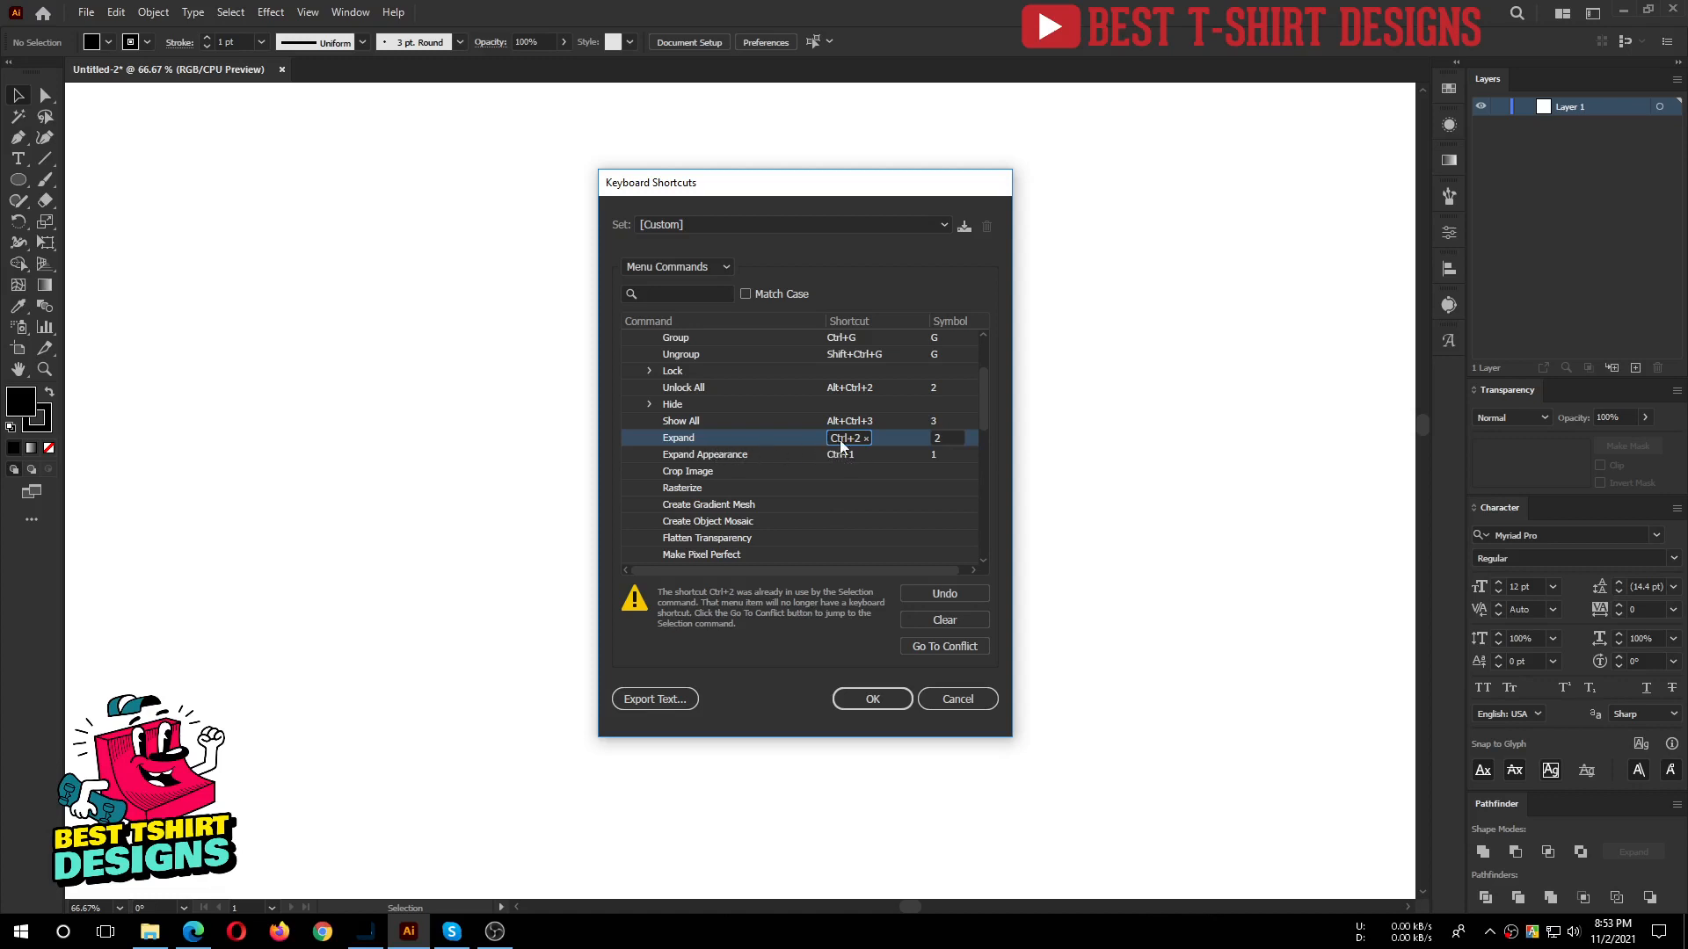
Assign the shortcut Alt+Ctrl+F to the Offset Path command in the Path group of the Object commands.
scroll(765, 483, "down", 1)
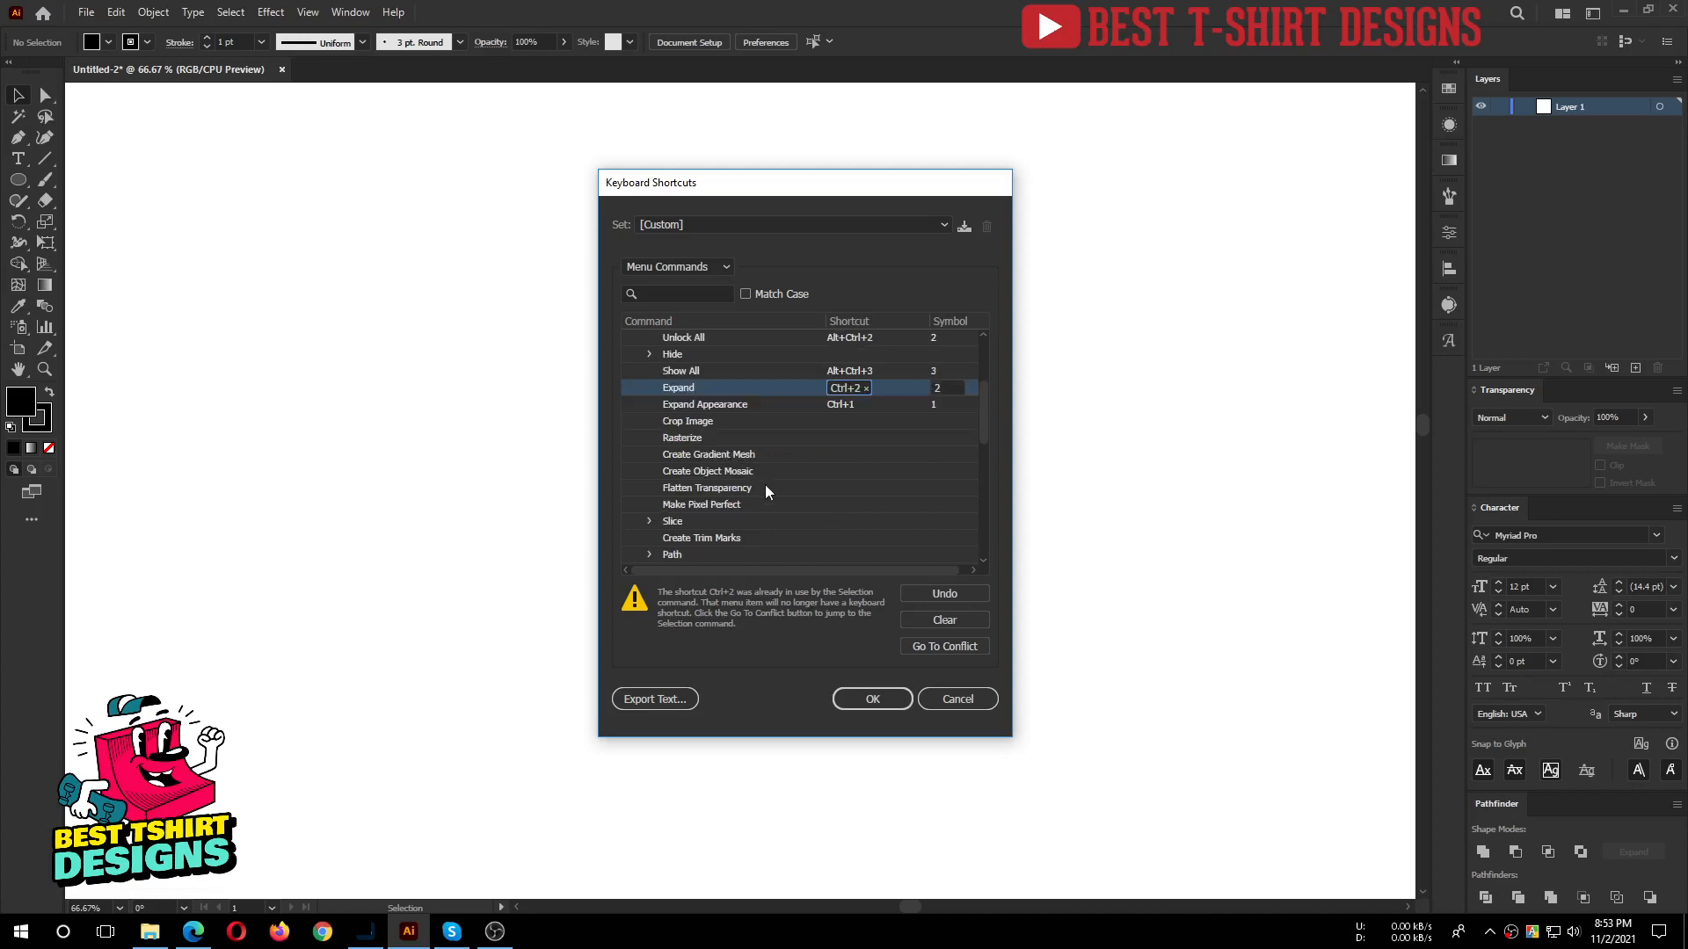
scroll(765, 487, "down", 1)
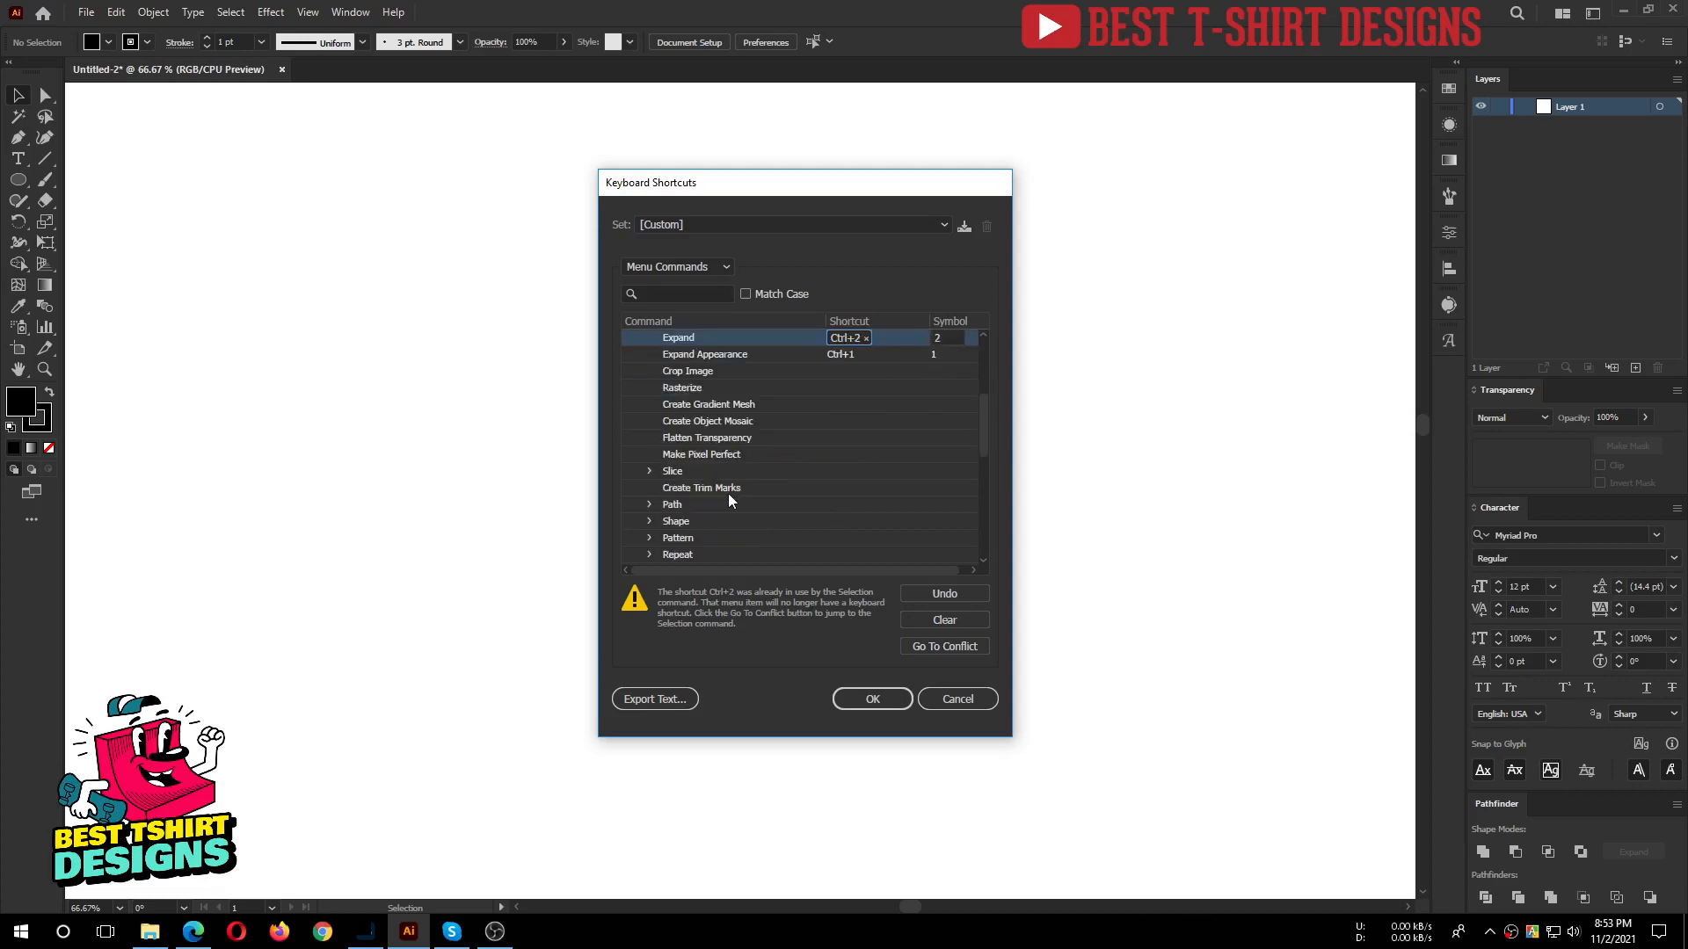
scroll(651, 393, "up", 3)
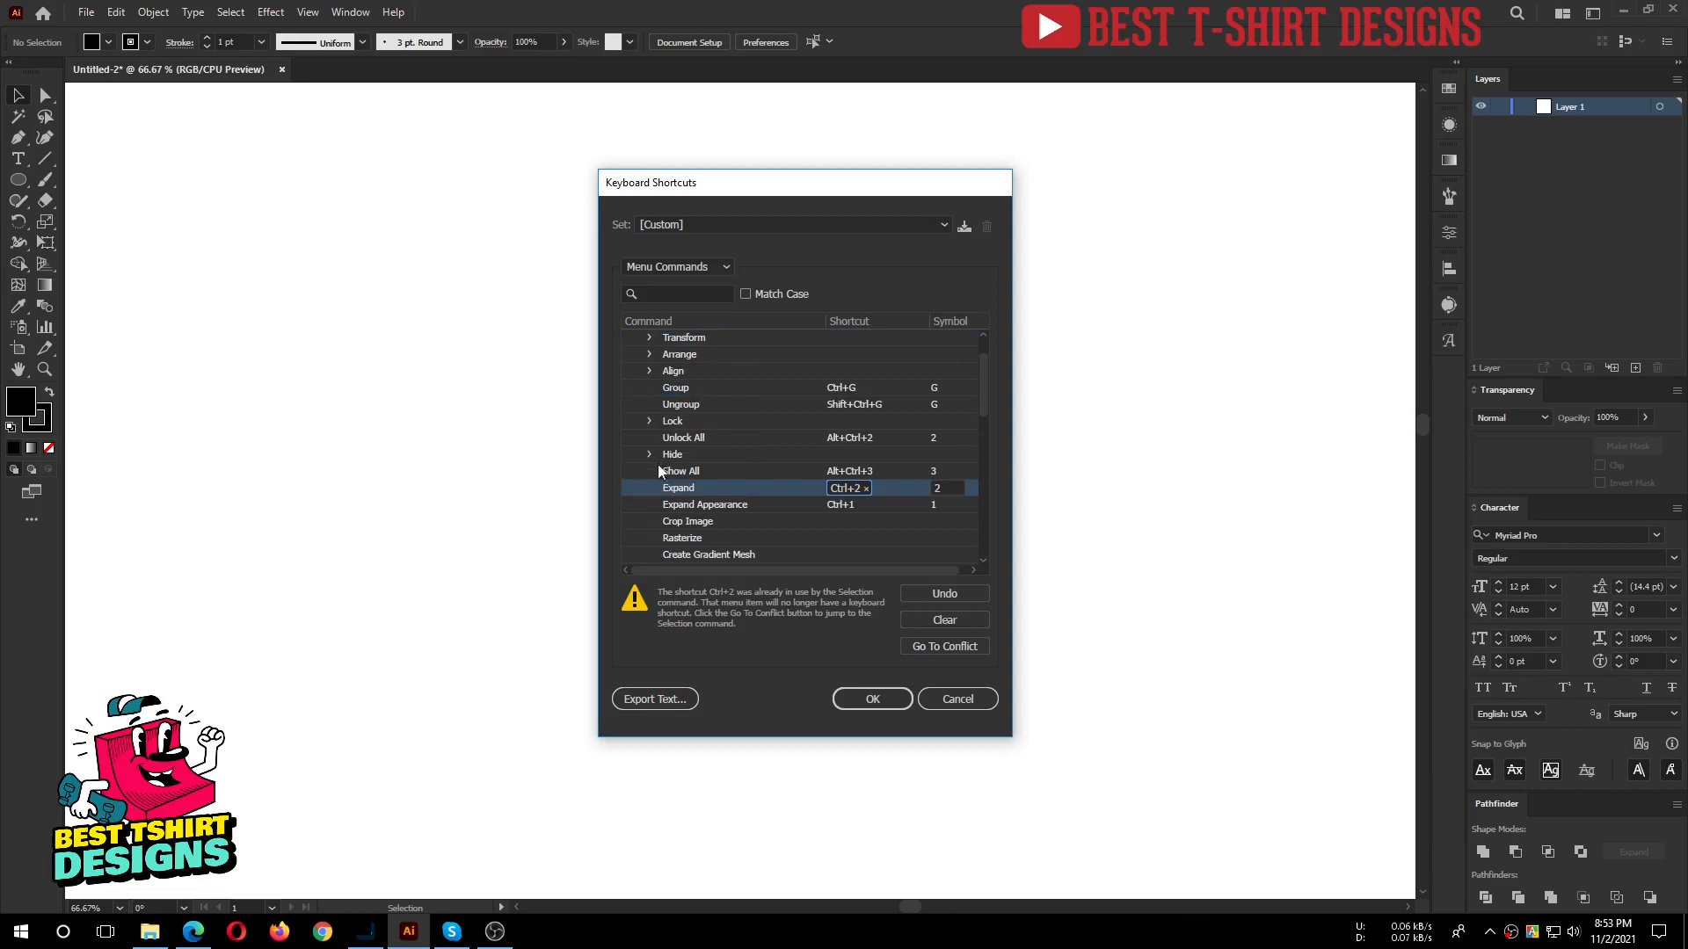
scroll(646, 387, "up", 1)
scroll(668, 439, "down", 3)
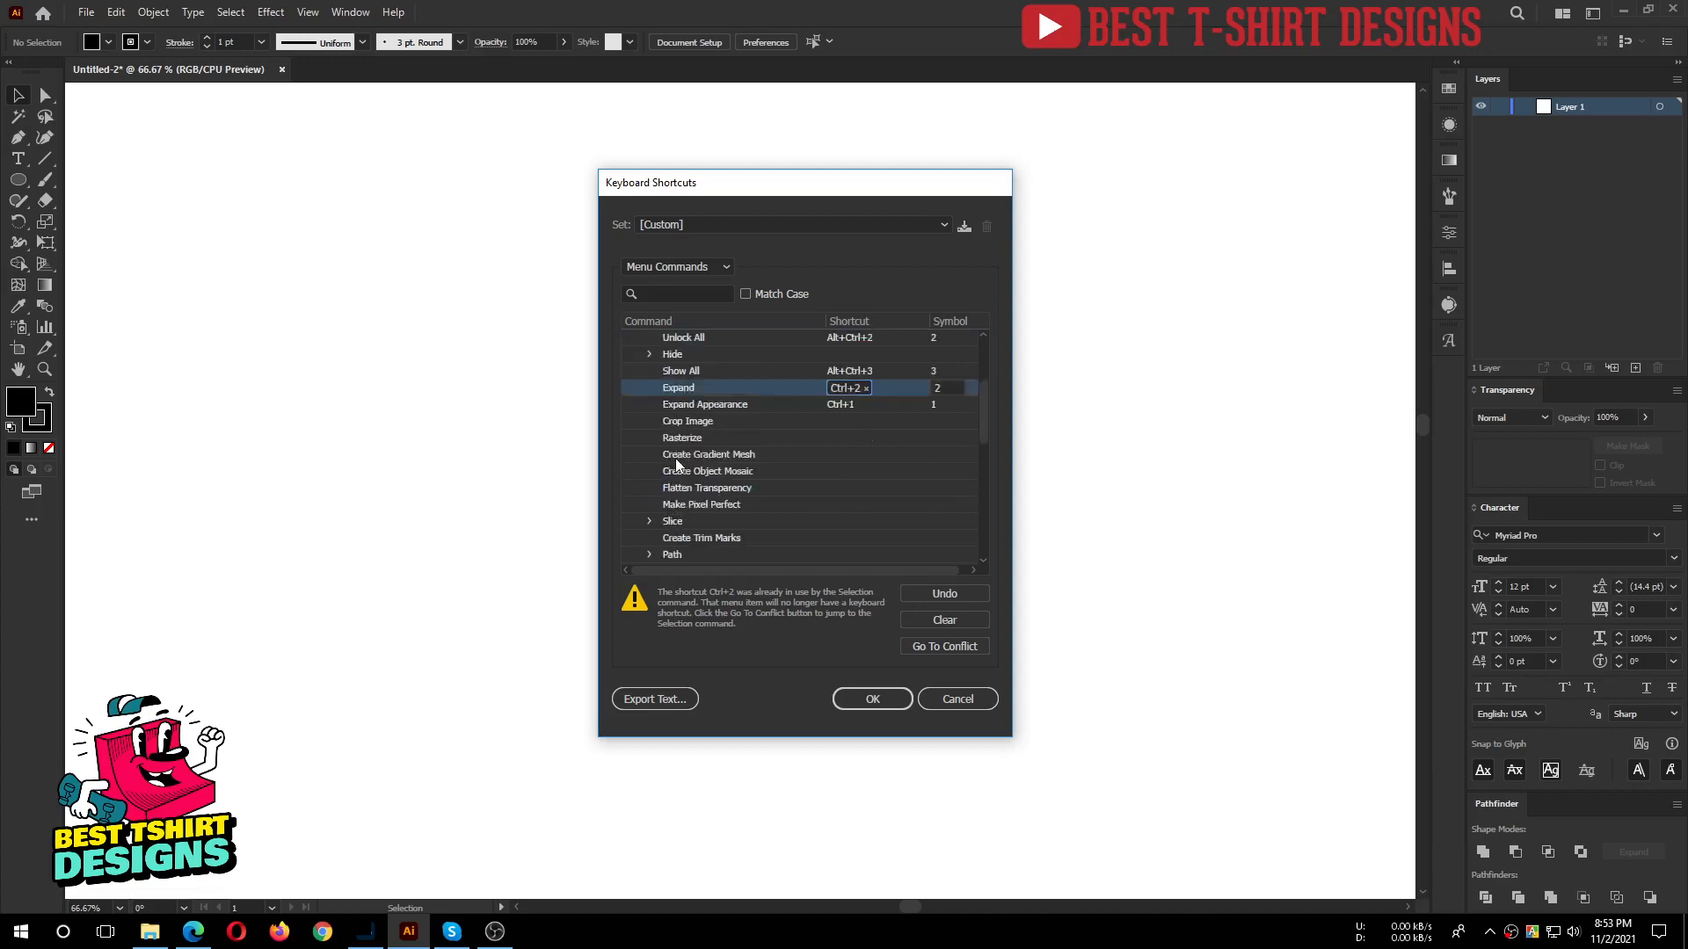
scroll(677, 462, "down", 1)
scroll(712, 488, "down", 1)
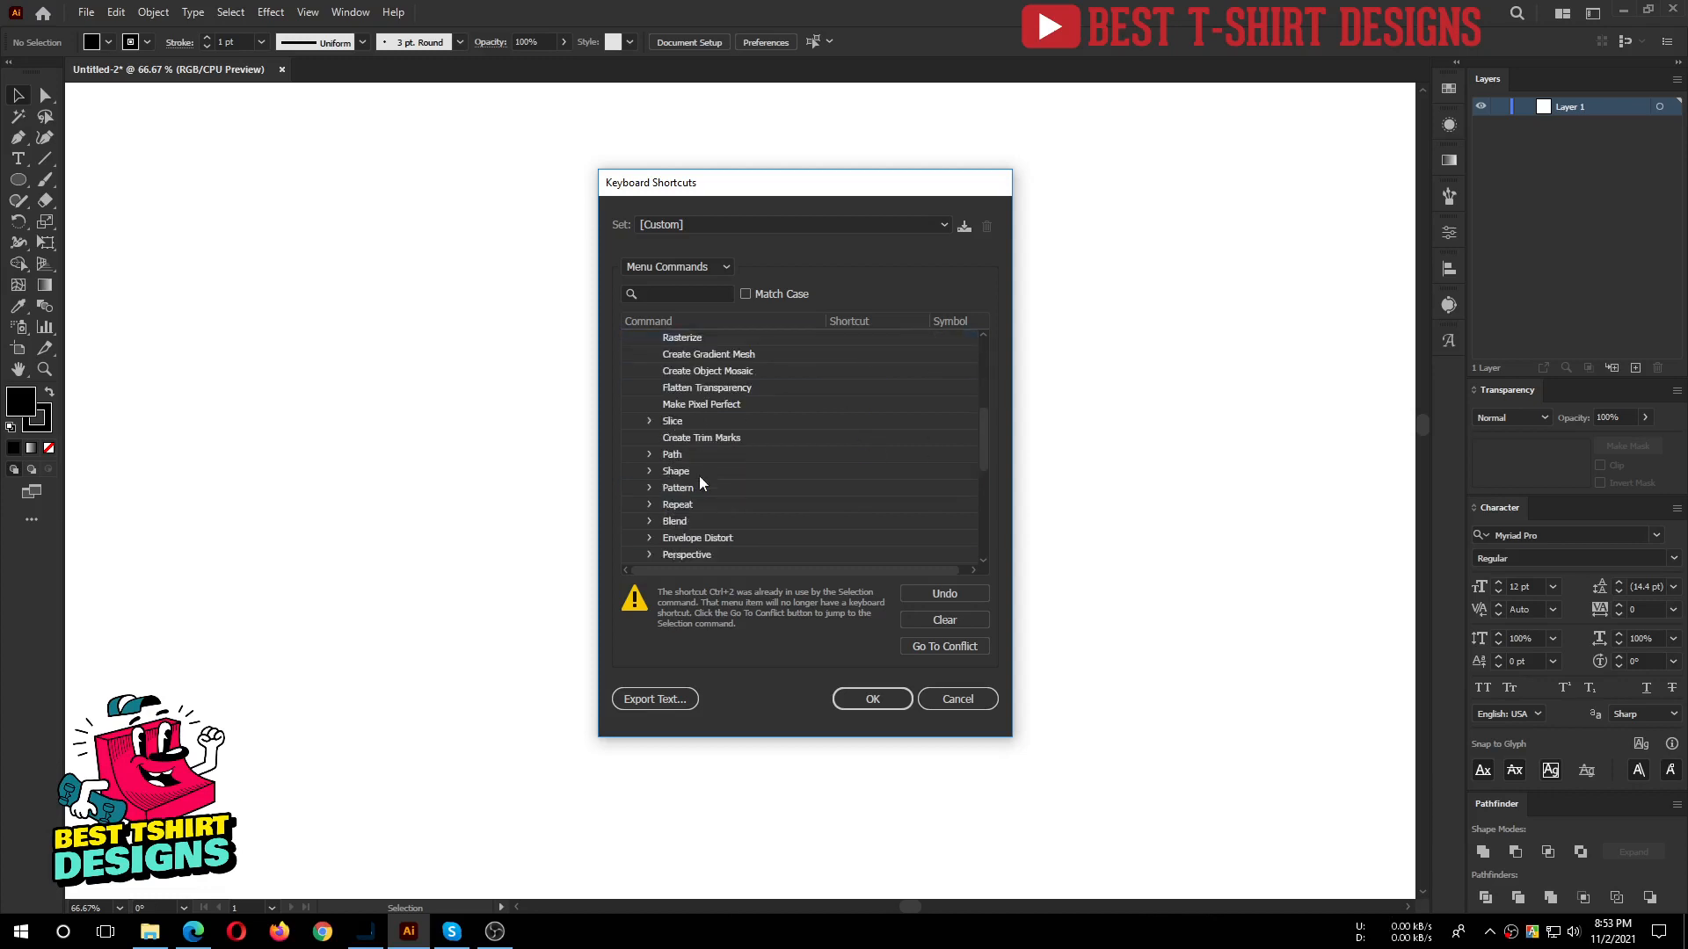
left_click(650, 454)
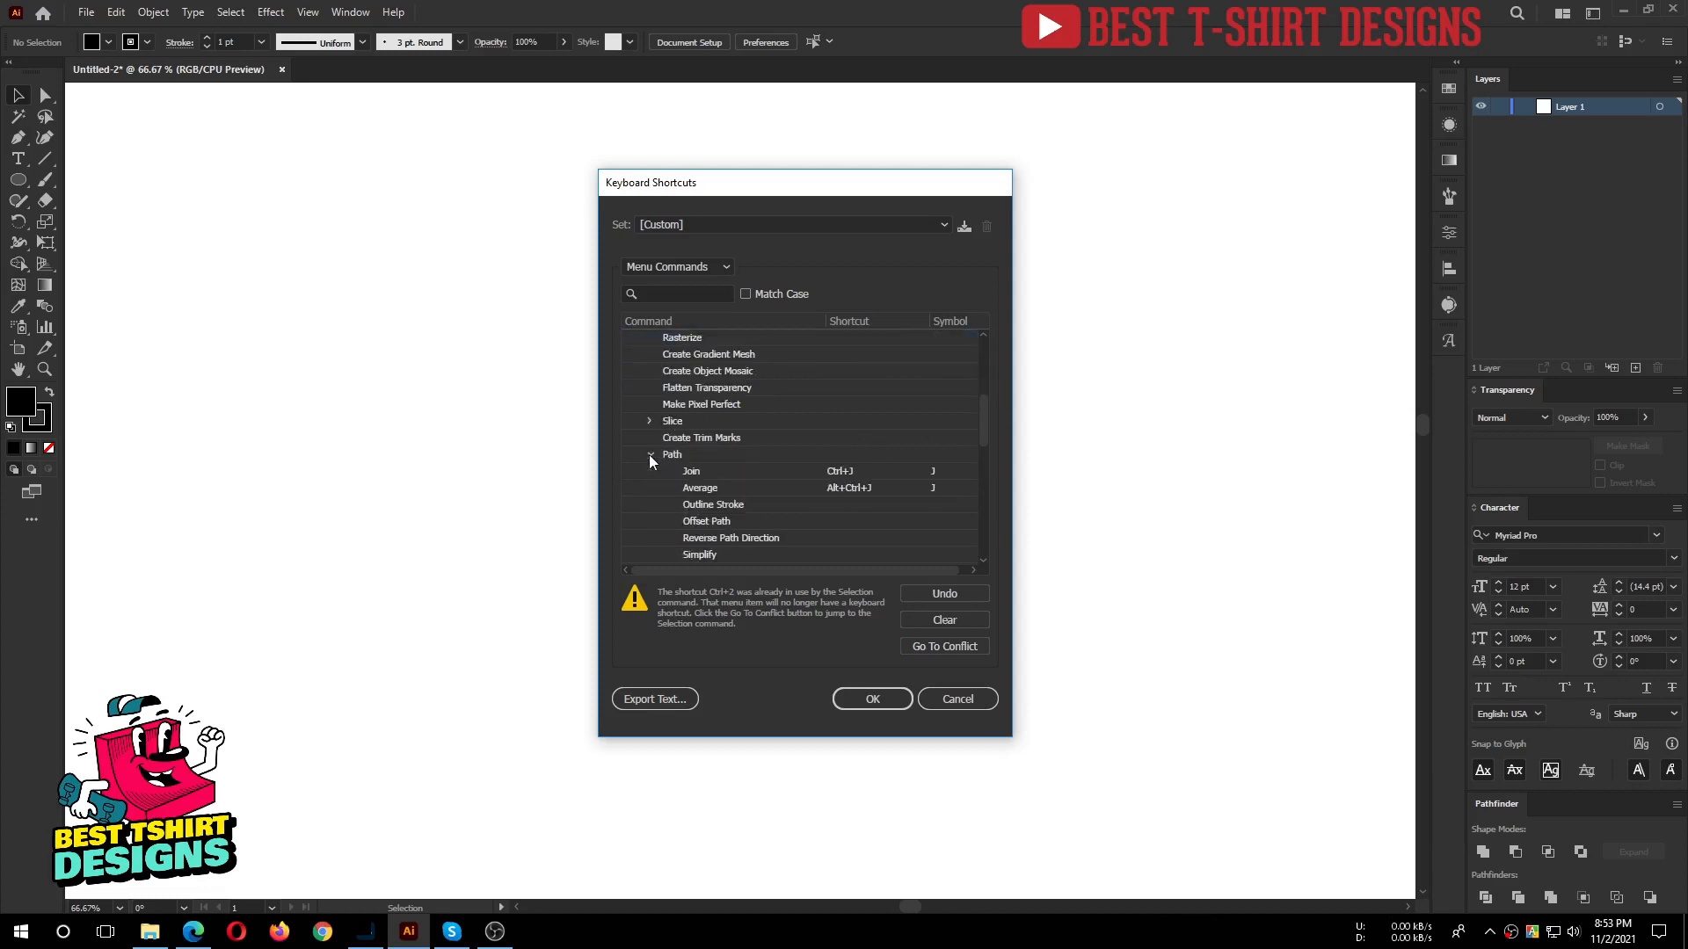
left_click(729, 520)
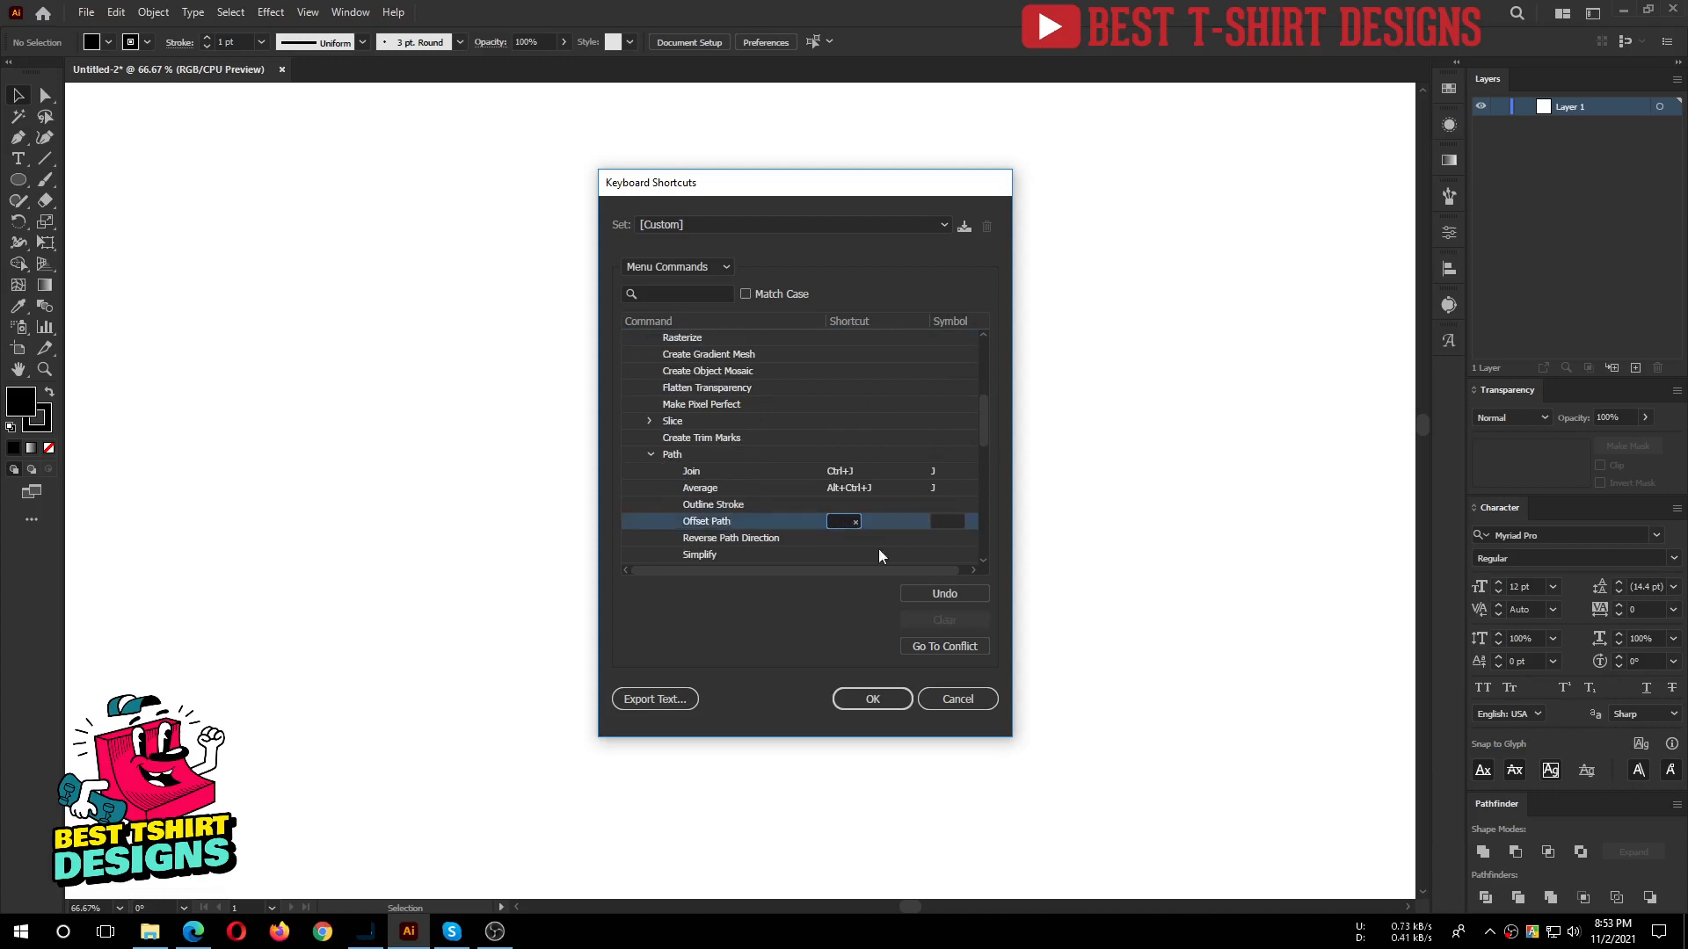
key("ctrl+alt+f")
Examine the shortcuts of the remaining Object commands, including the Blend, Compound Path and Clipping Mask groups.
scroll(770, 464, "down", 3)
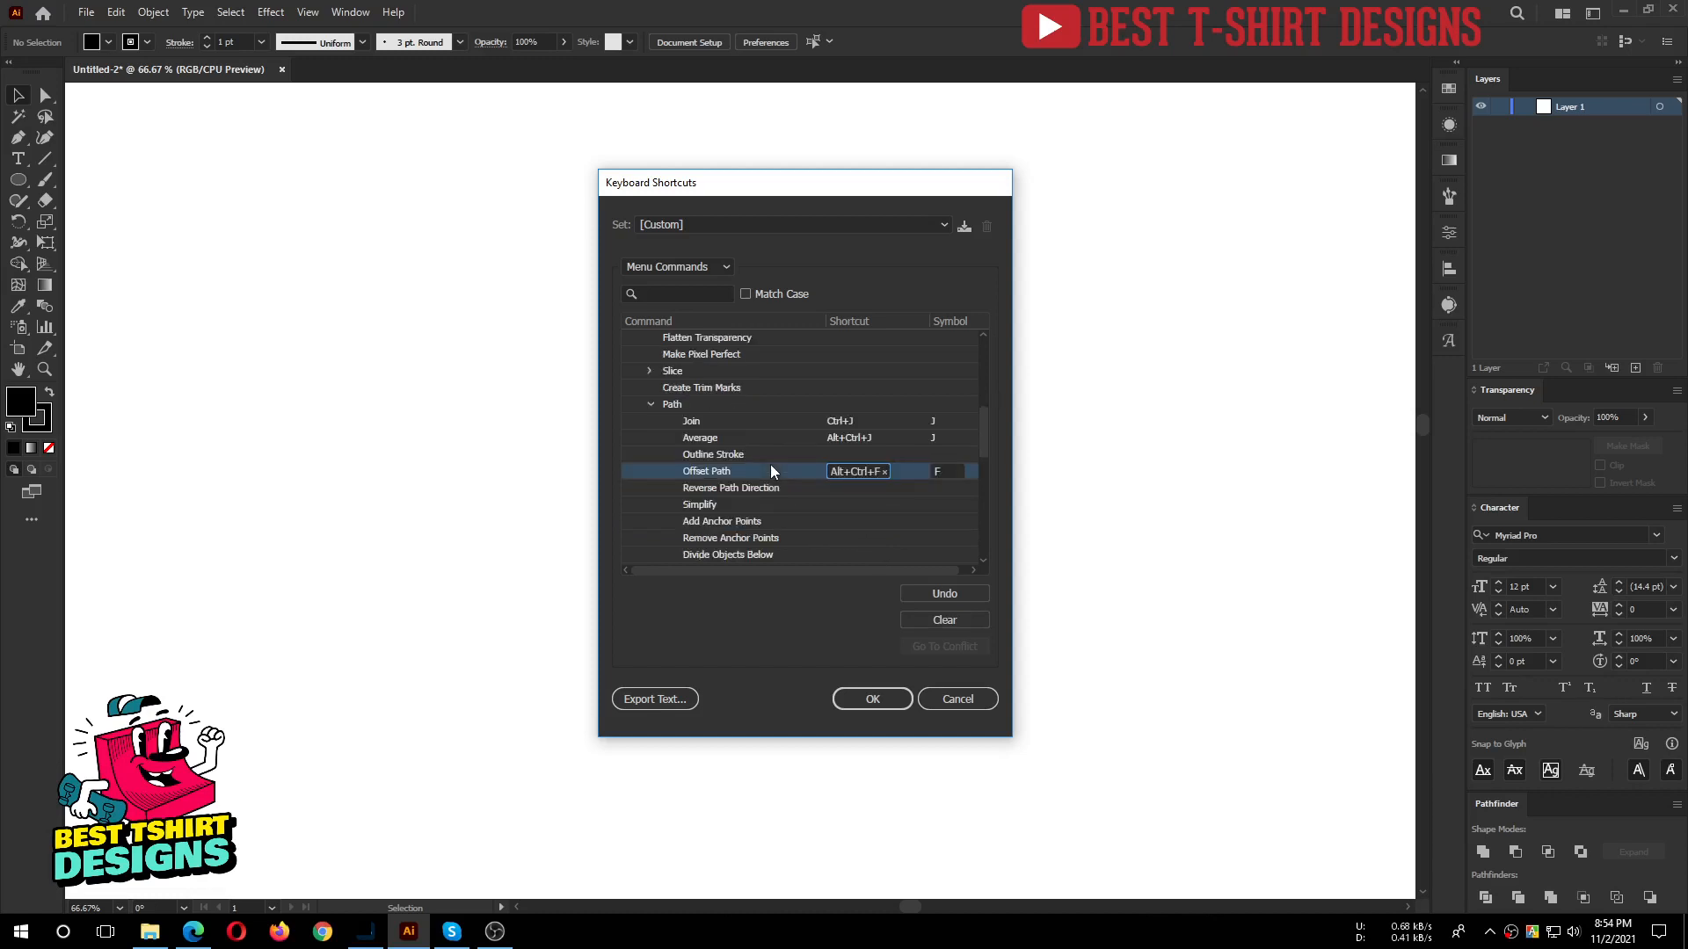
scroll(771, 466, "down", 1)
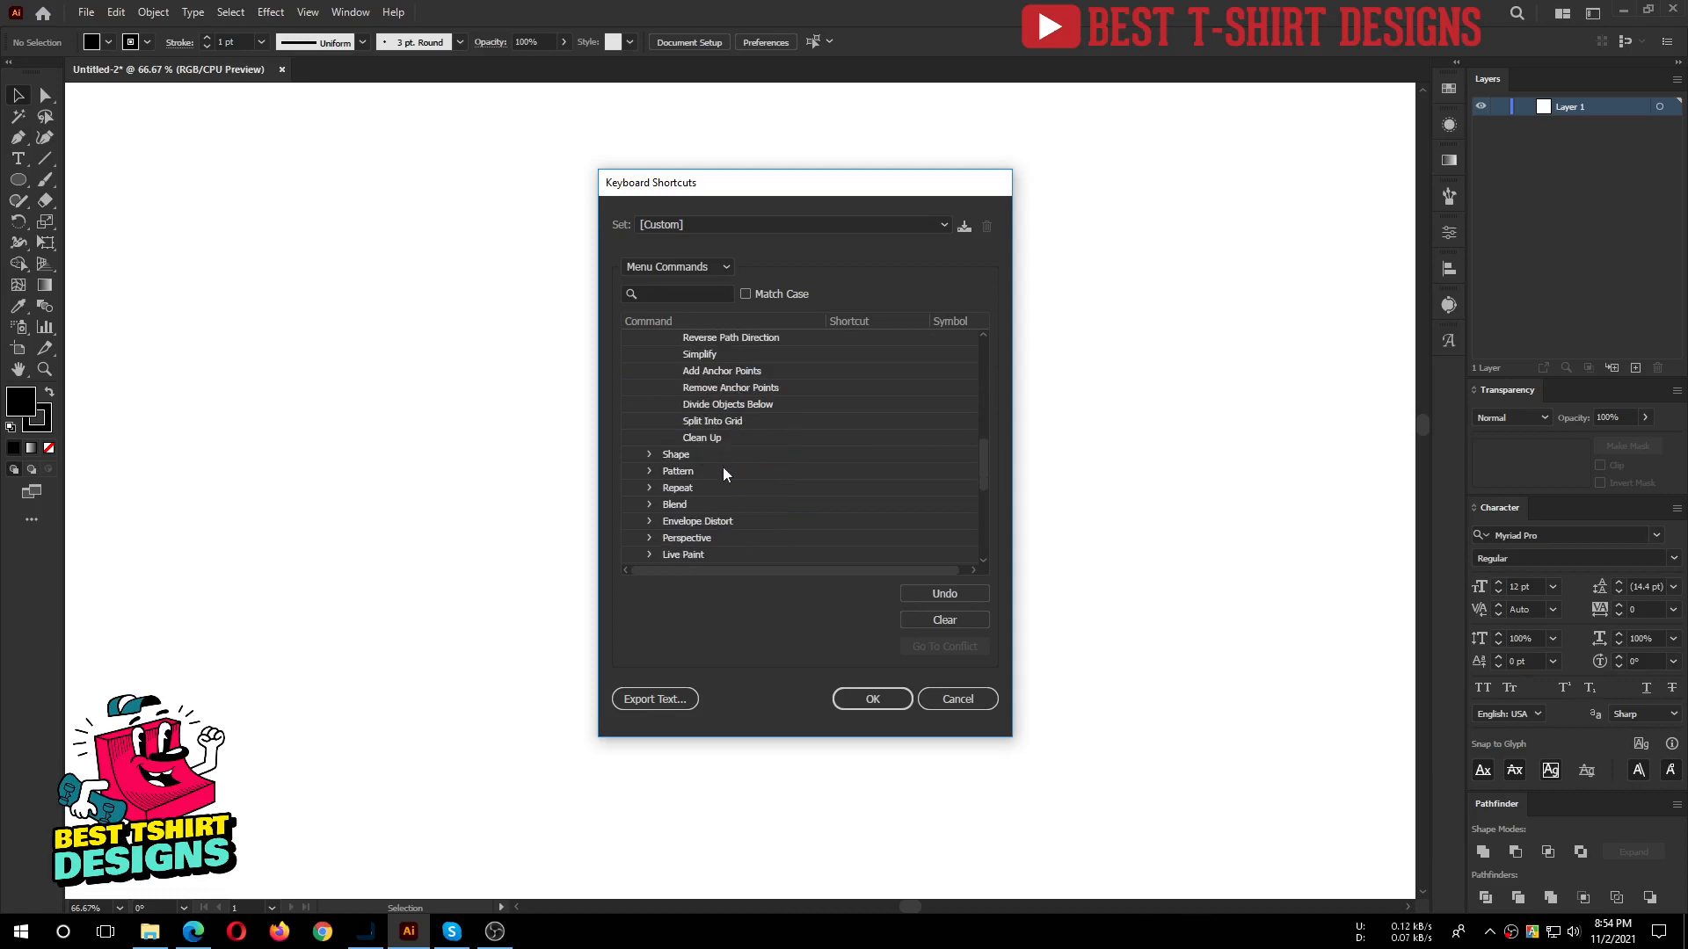
left_click(649, 504)
scroll(794, 463, "down", 2)
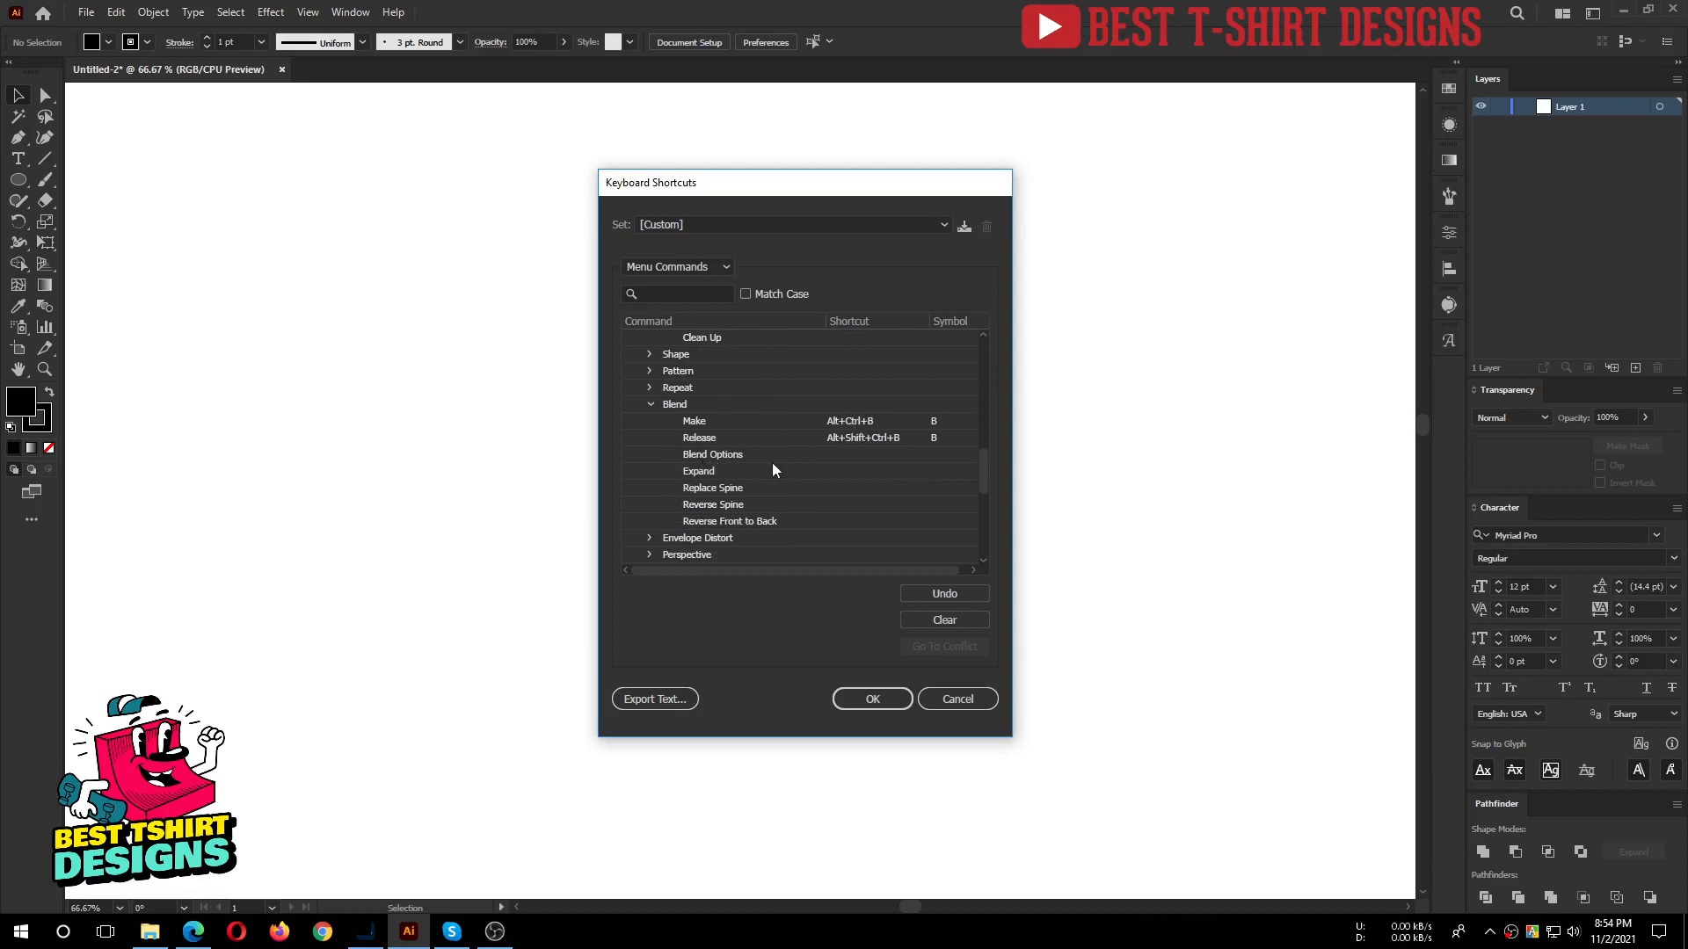
scroll(772, 471, "down", 1)
scroll(770, 473, "down", 1)
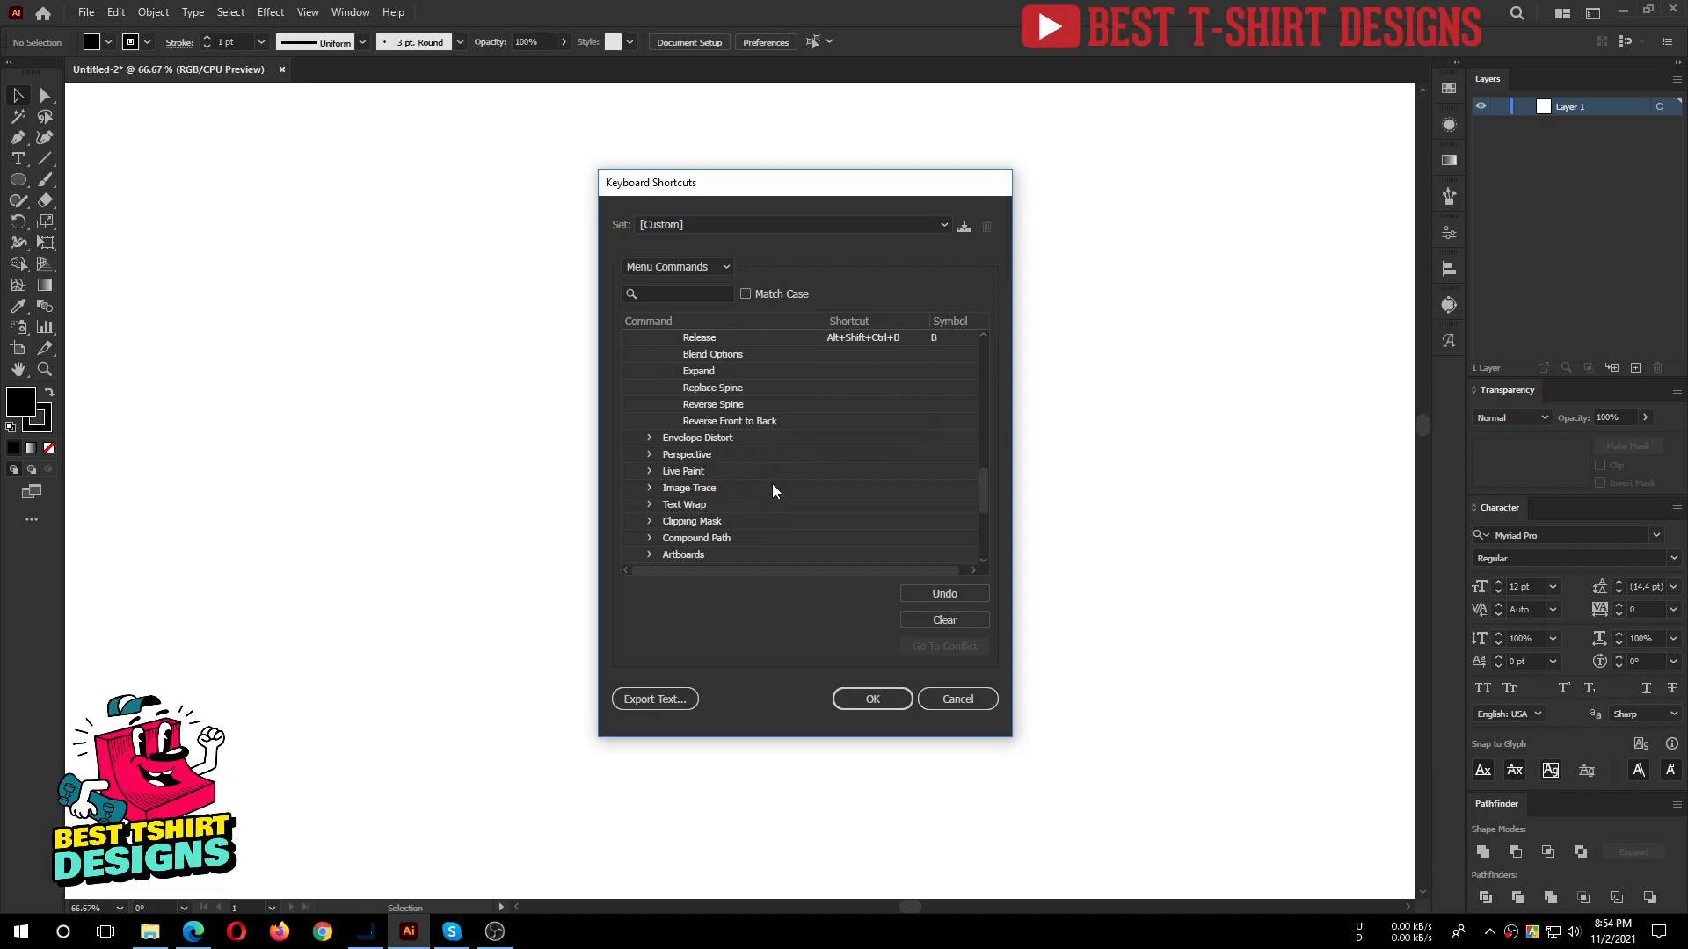
scroll(772, 491, "down", 1)
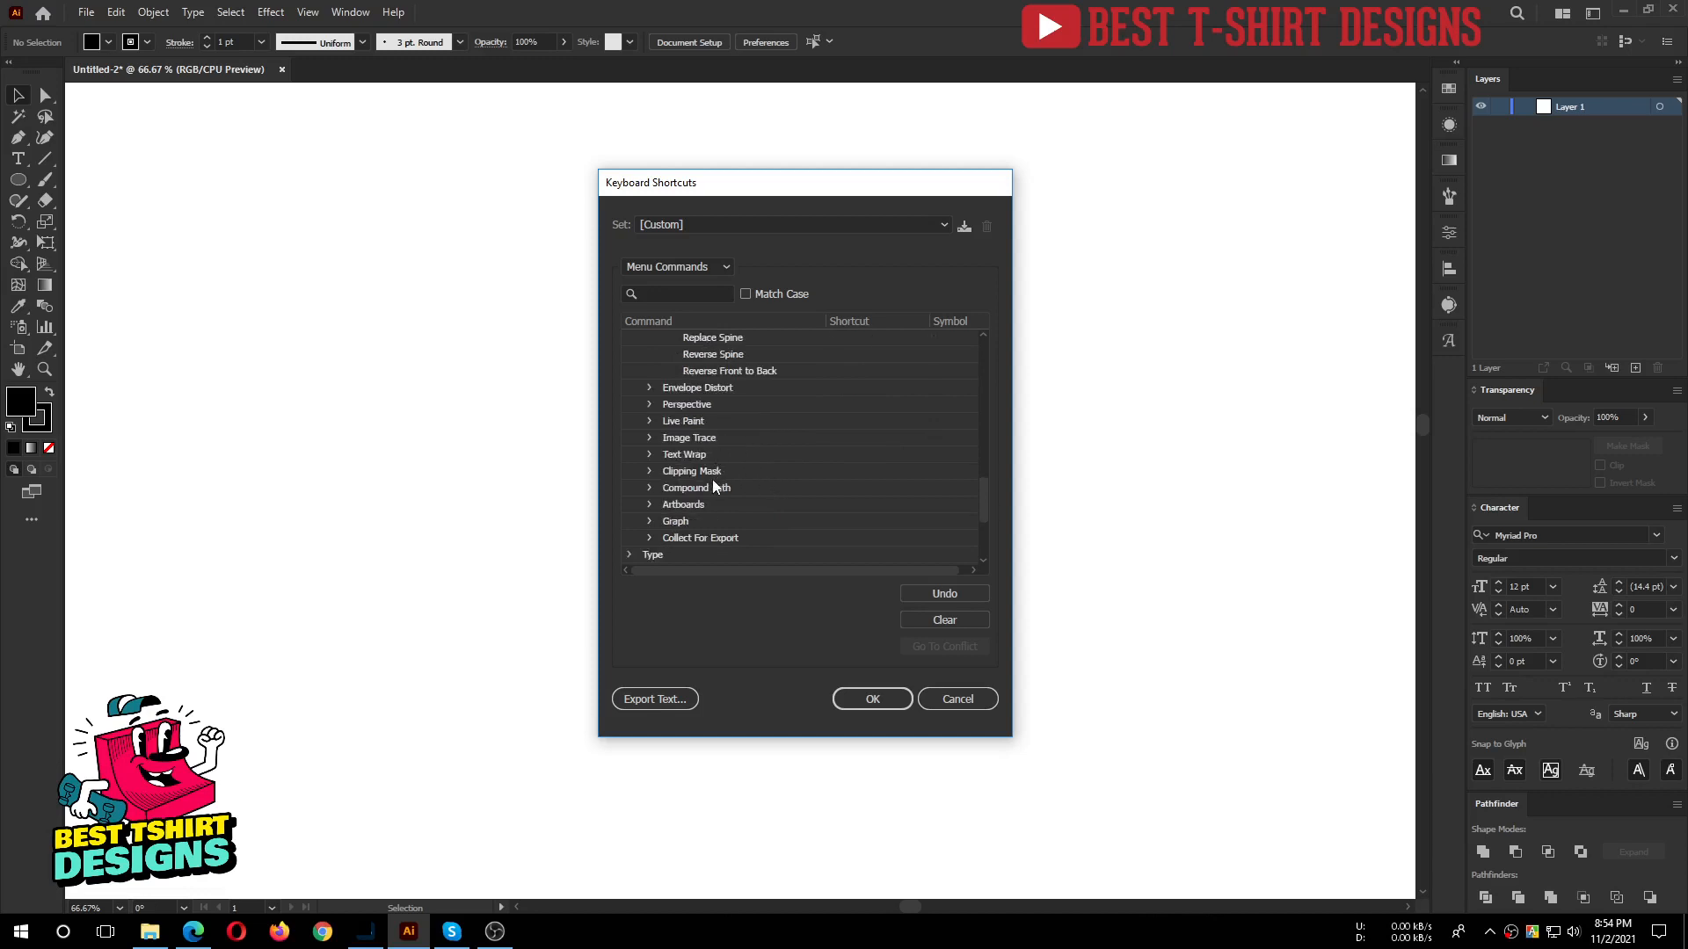
left_click(650, 488)
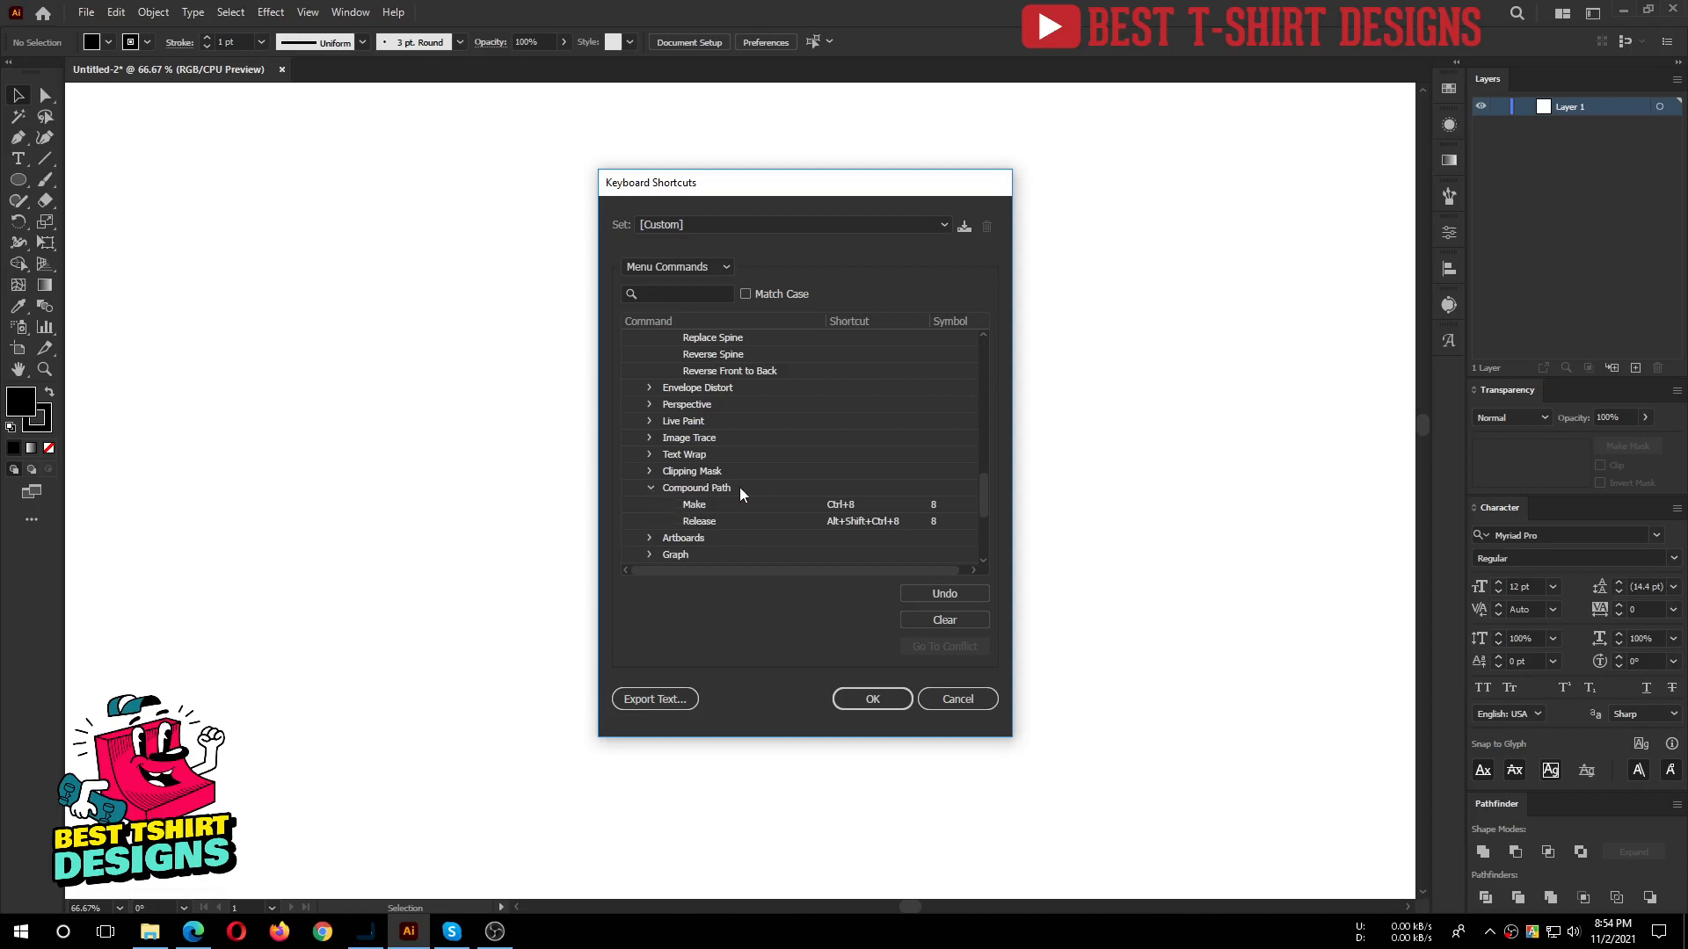
left_click(650, 472)
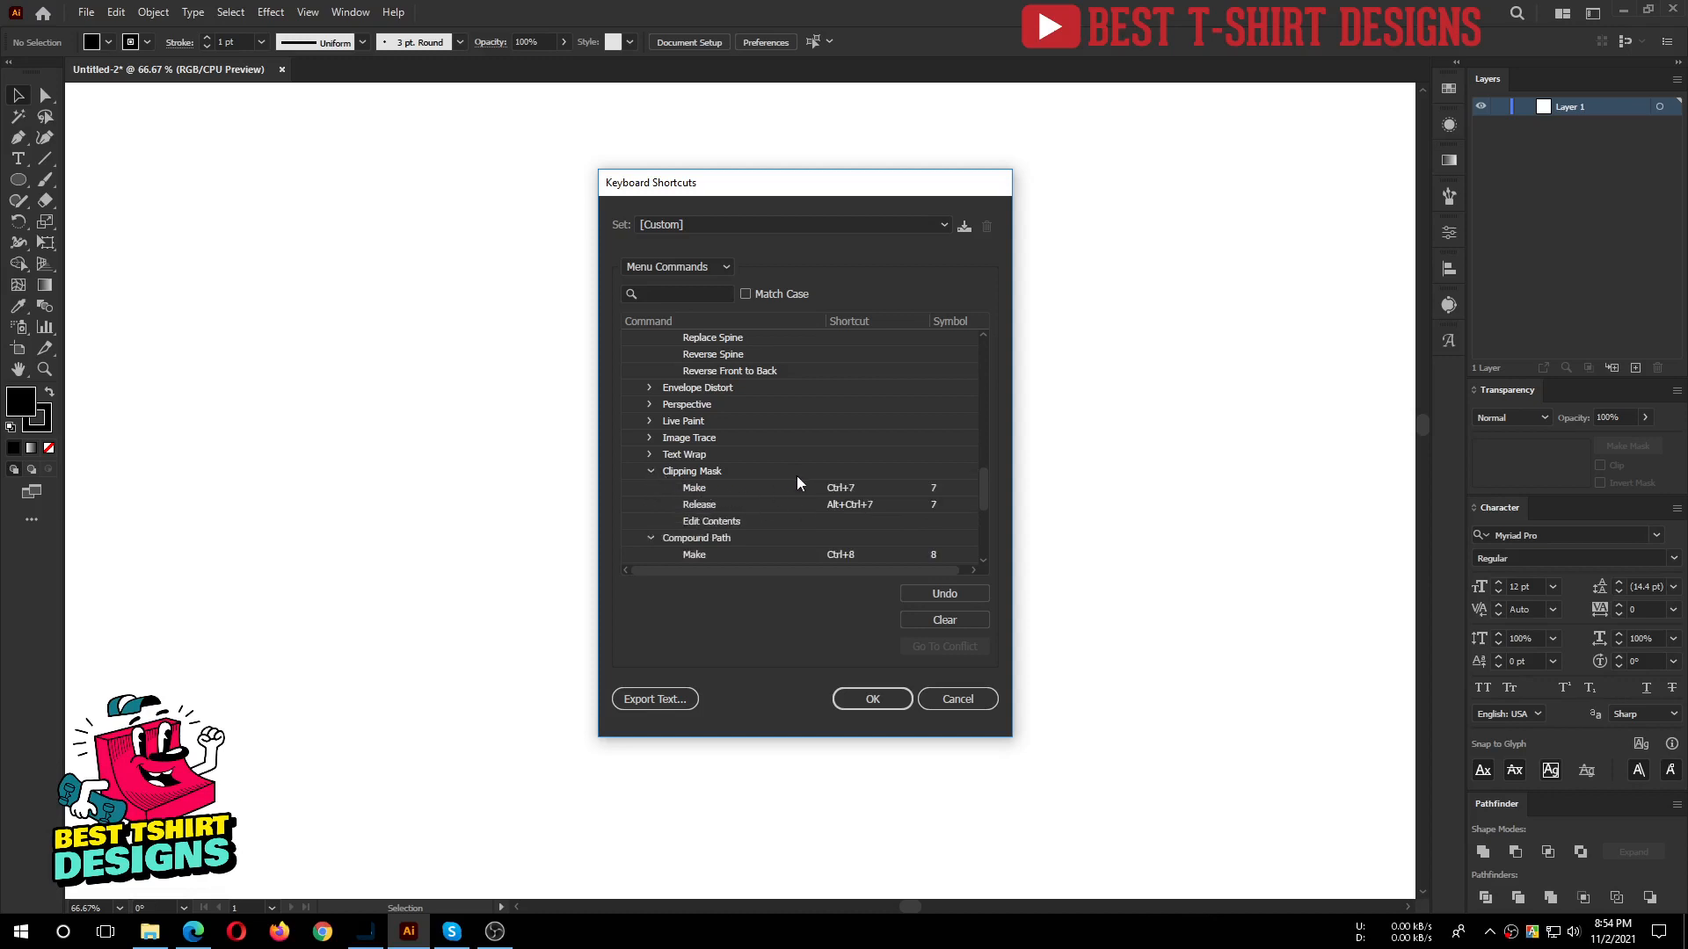
left_click(651, 468)
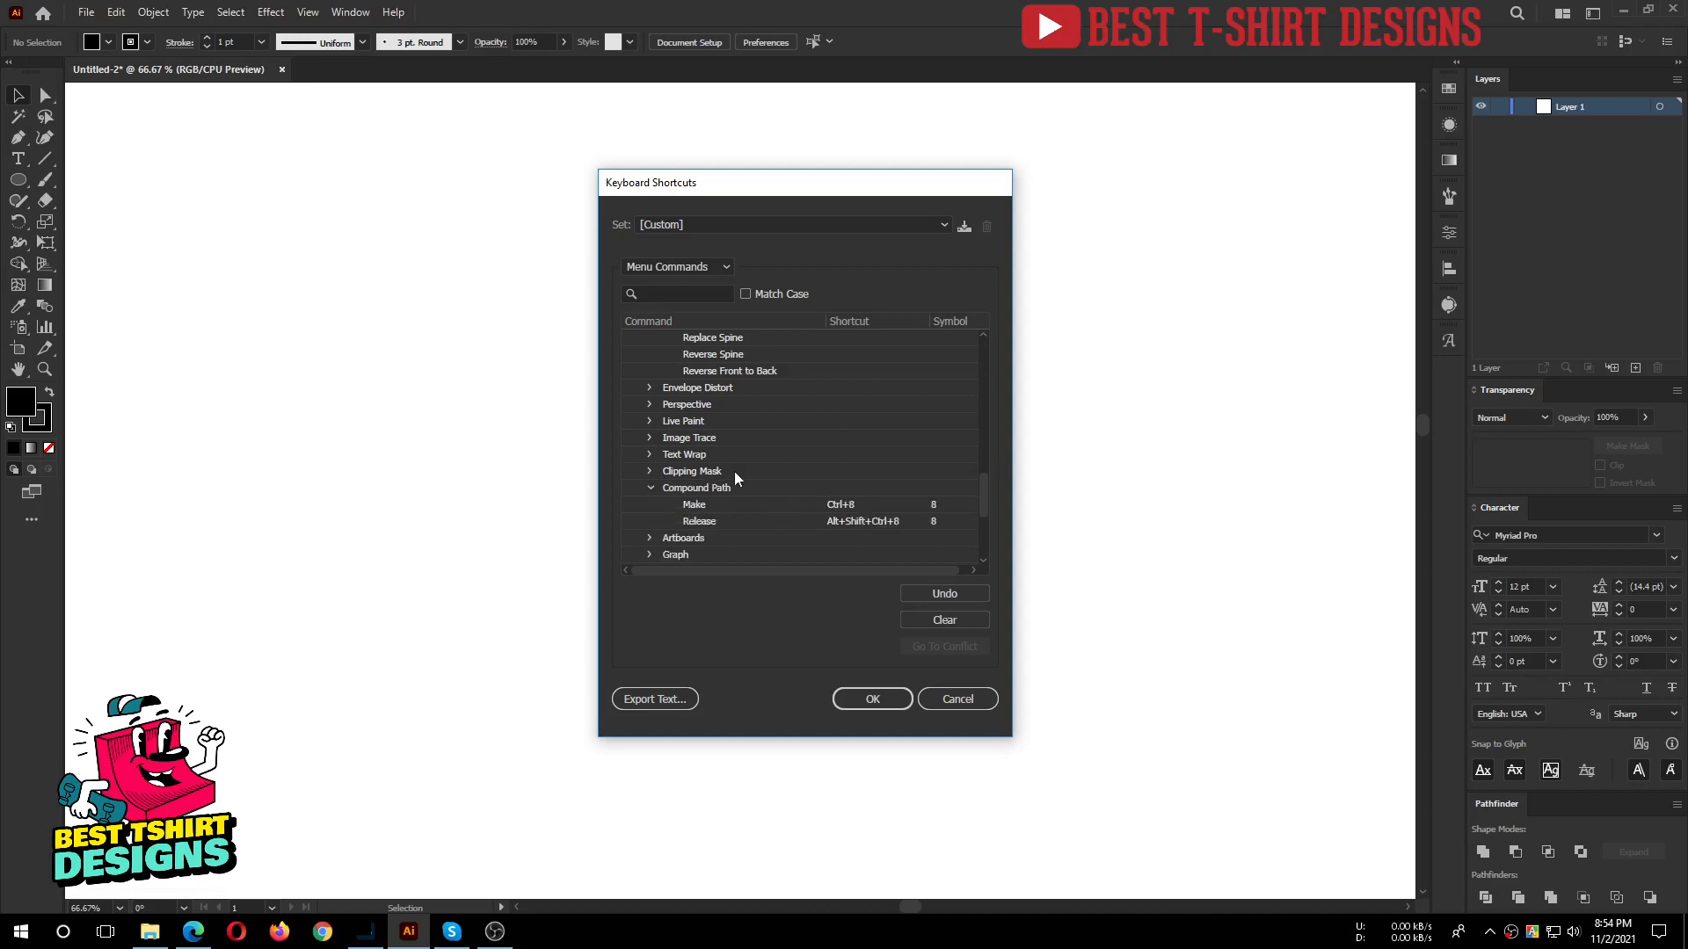
scroll(734, 471, "down", 1)
scroll(722, 489, "down", 1)
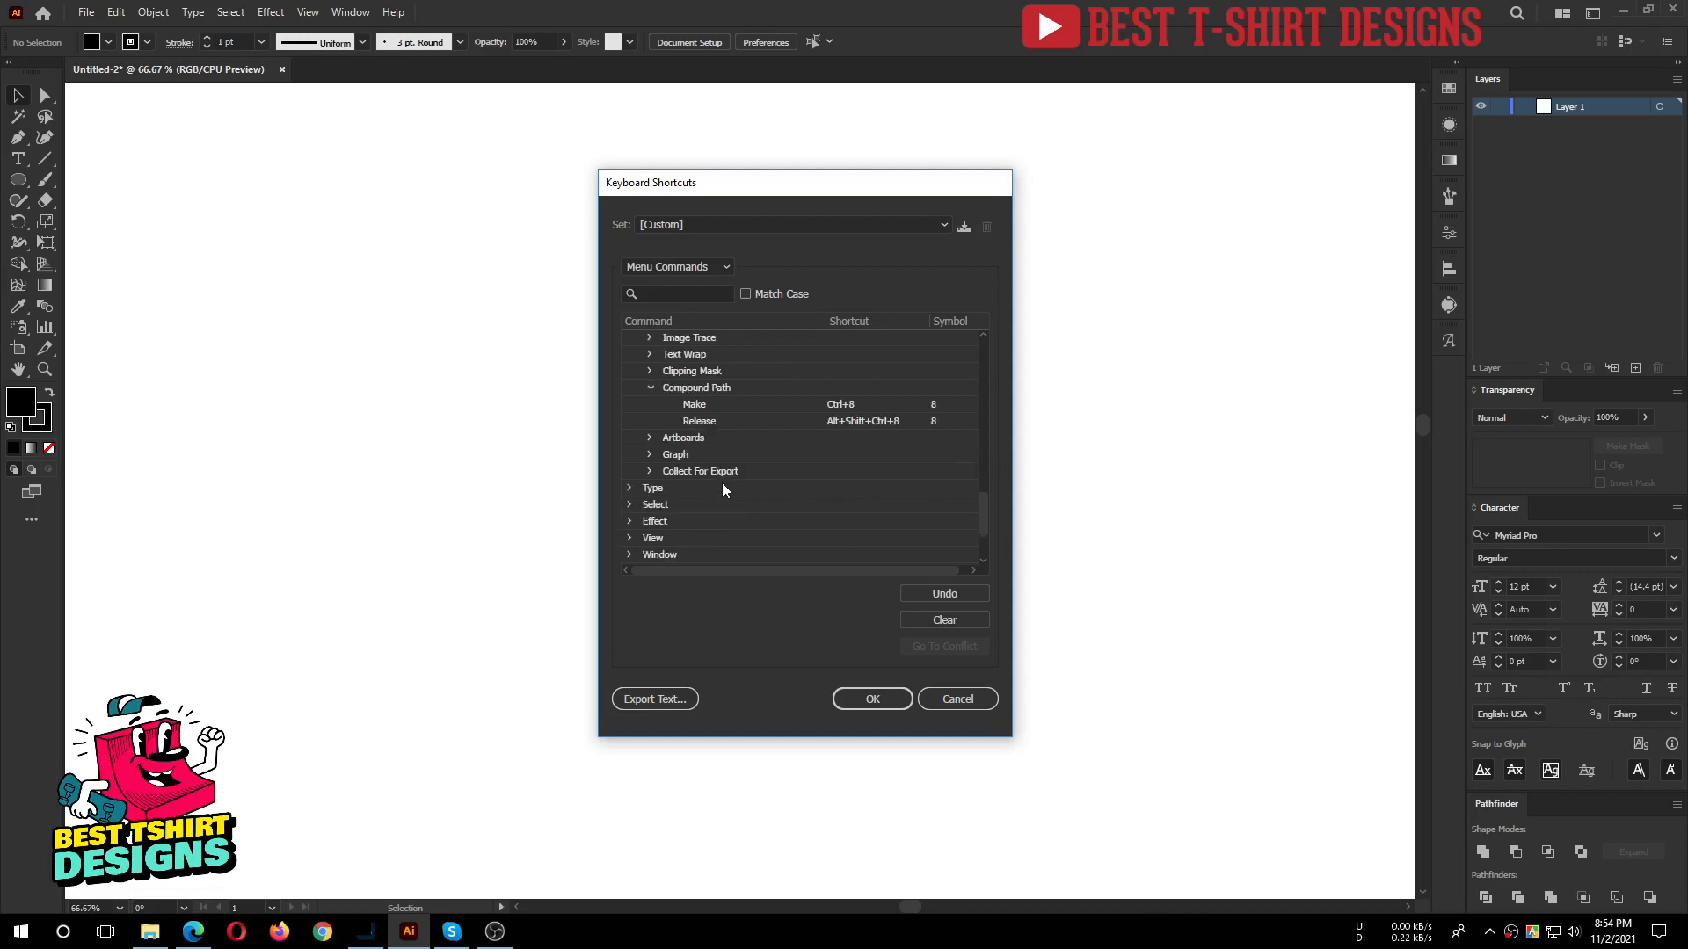
scroll(740, 498, "down", 1)
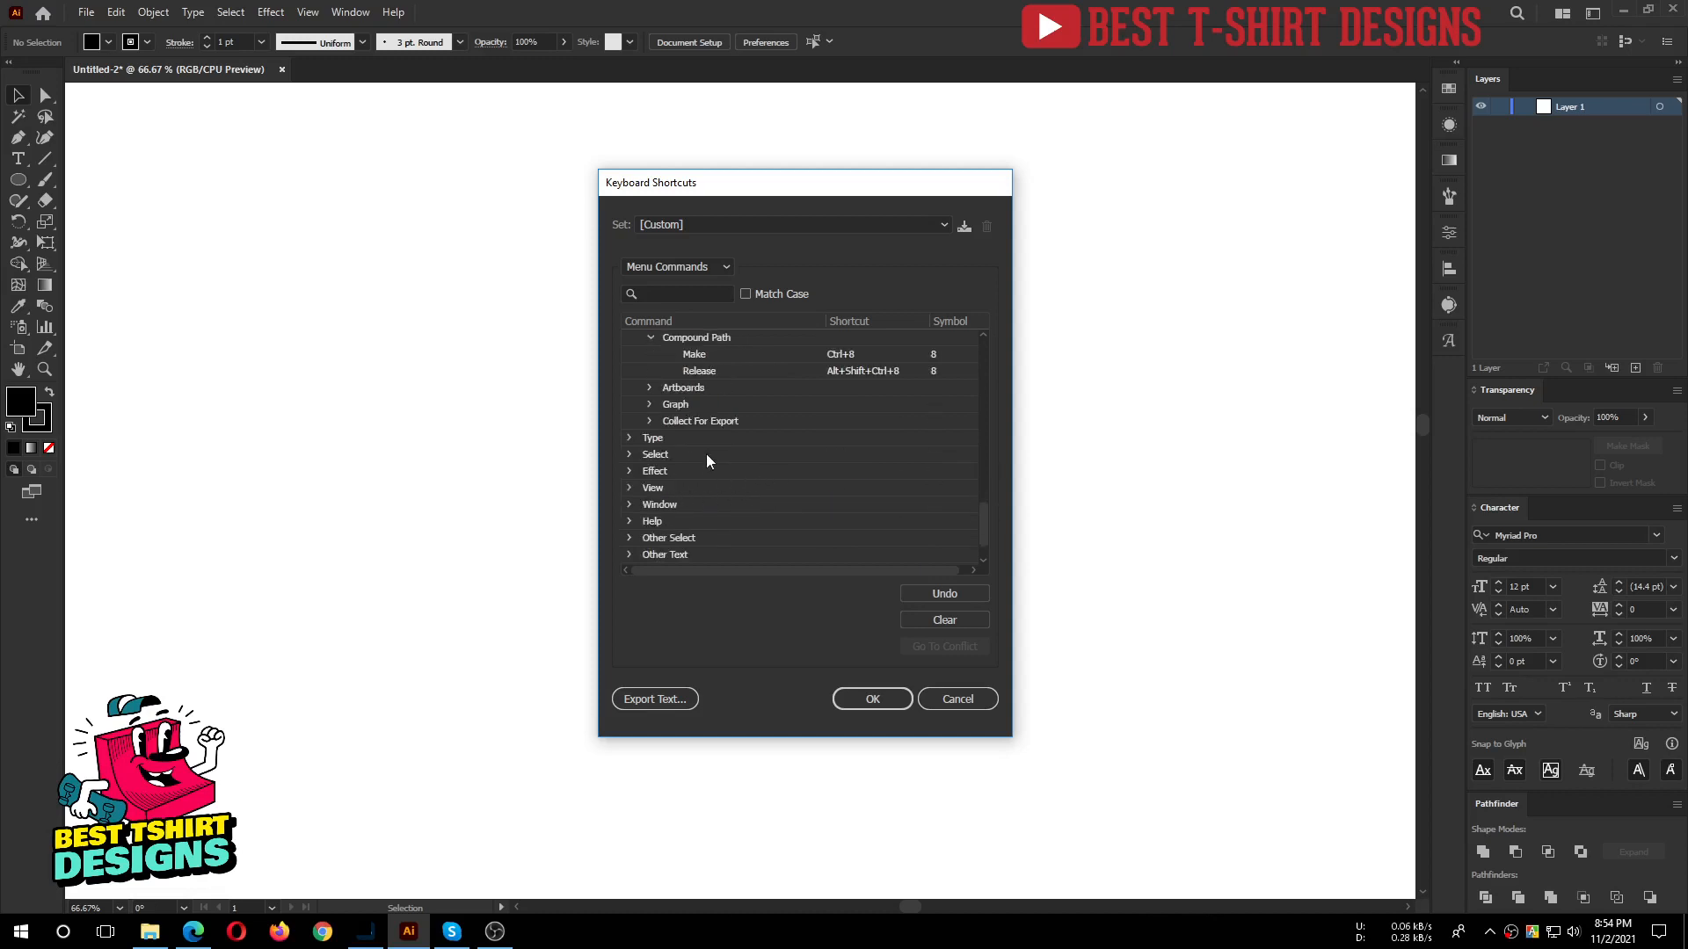
scroll(703, 453, "up", 10)
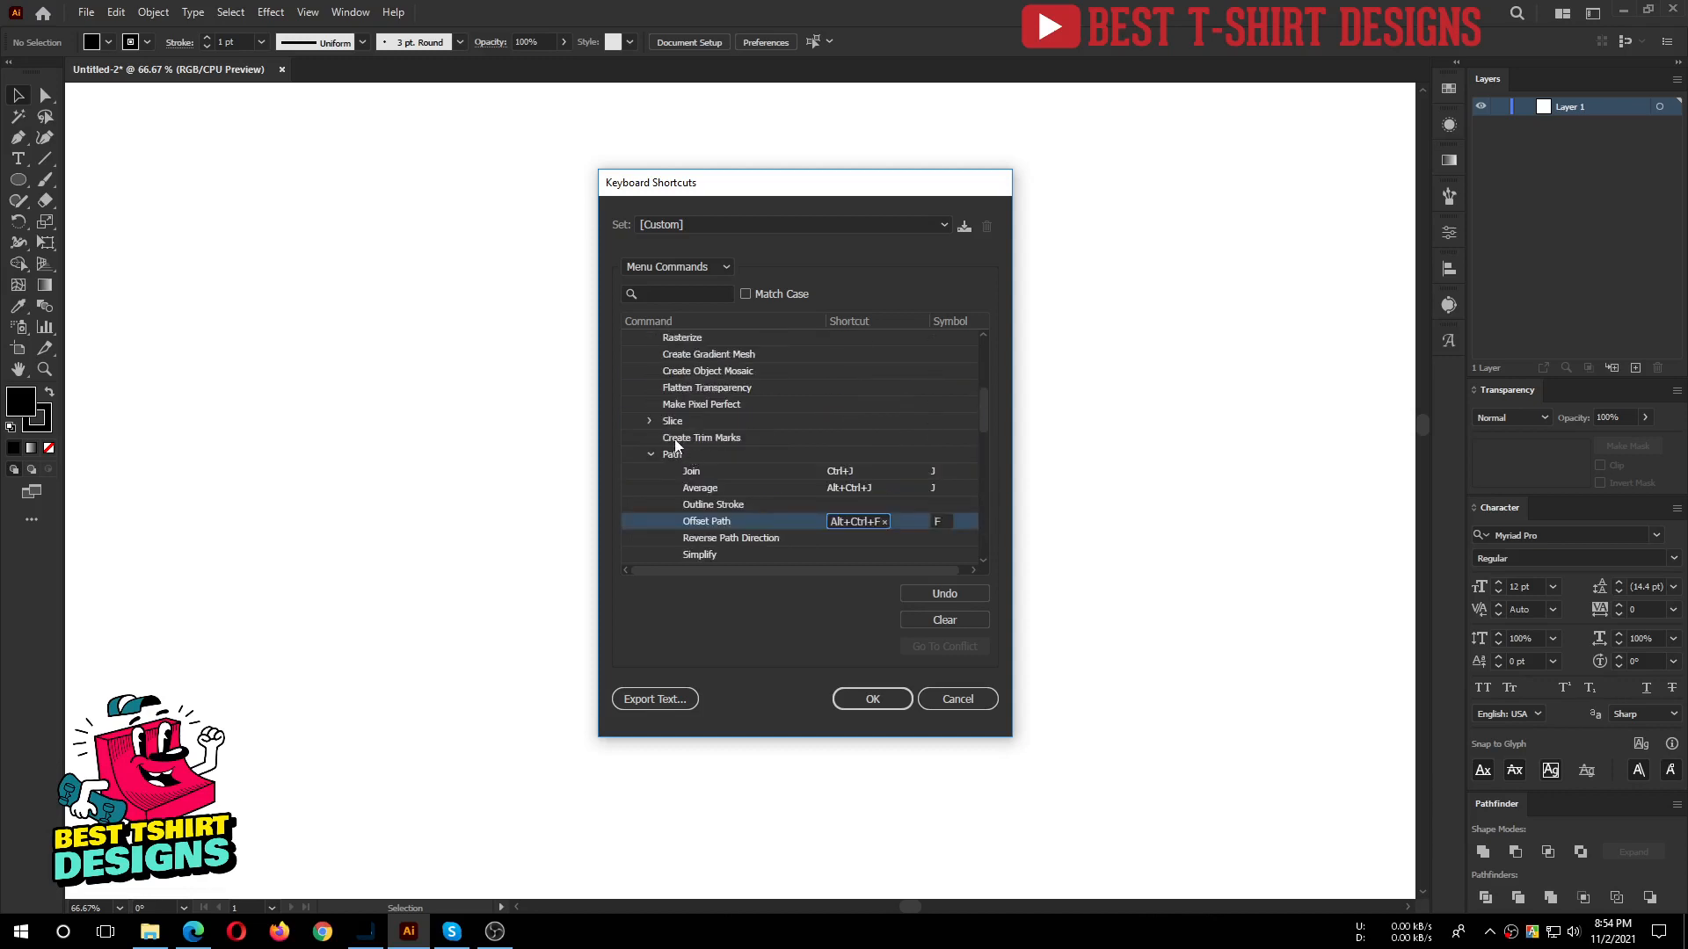
scroll(675, 440, "up", 8)
Assign the shortcut Alt+Ctrl+T to Type on a Path Options in the Type on a Path group of the Type commands.
left_click(630, 370)
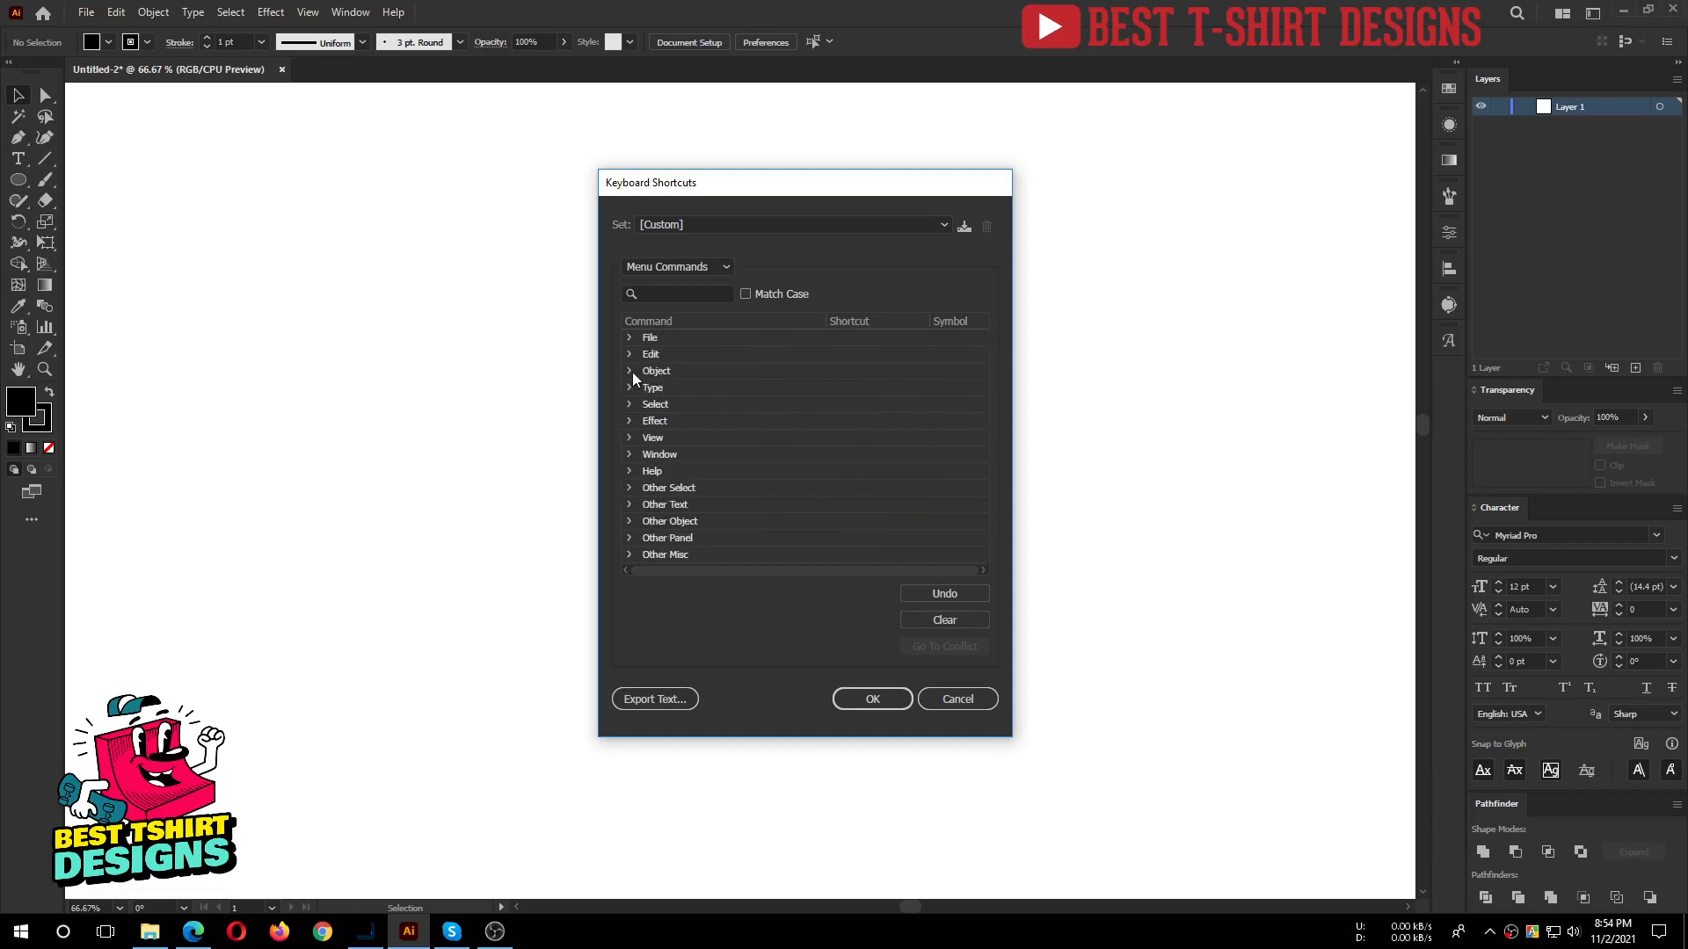
left_click(630, 388)
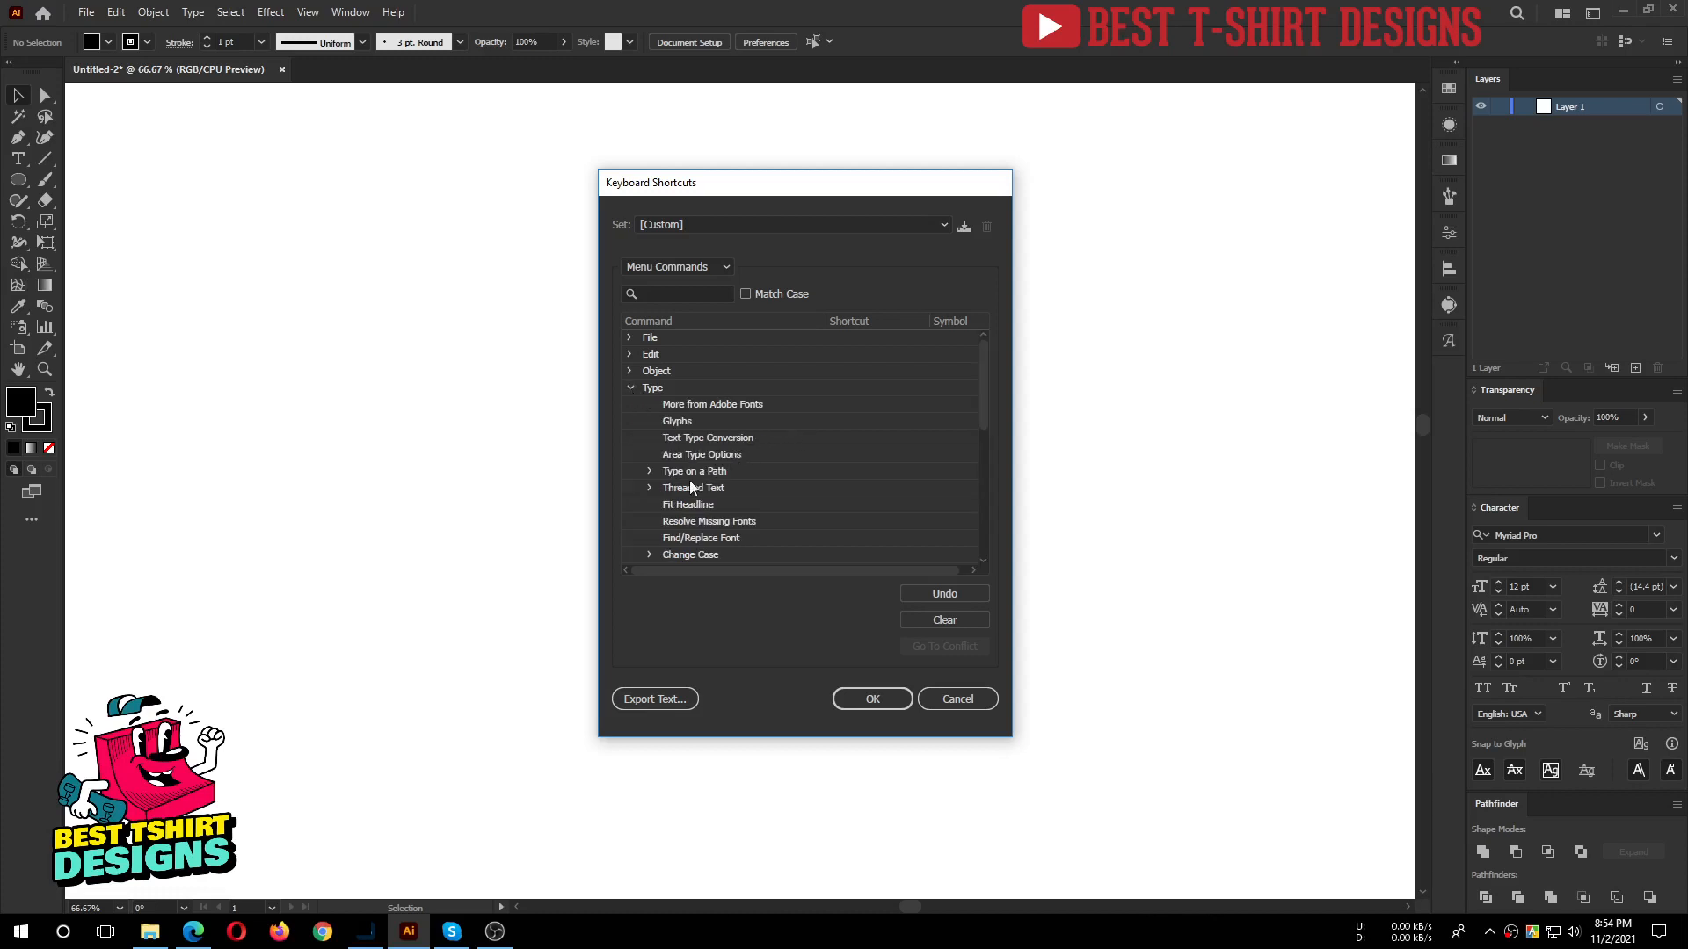
left_click(647, 470)
scroll(782, 488, "down", 2)
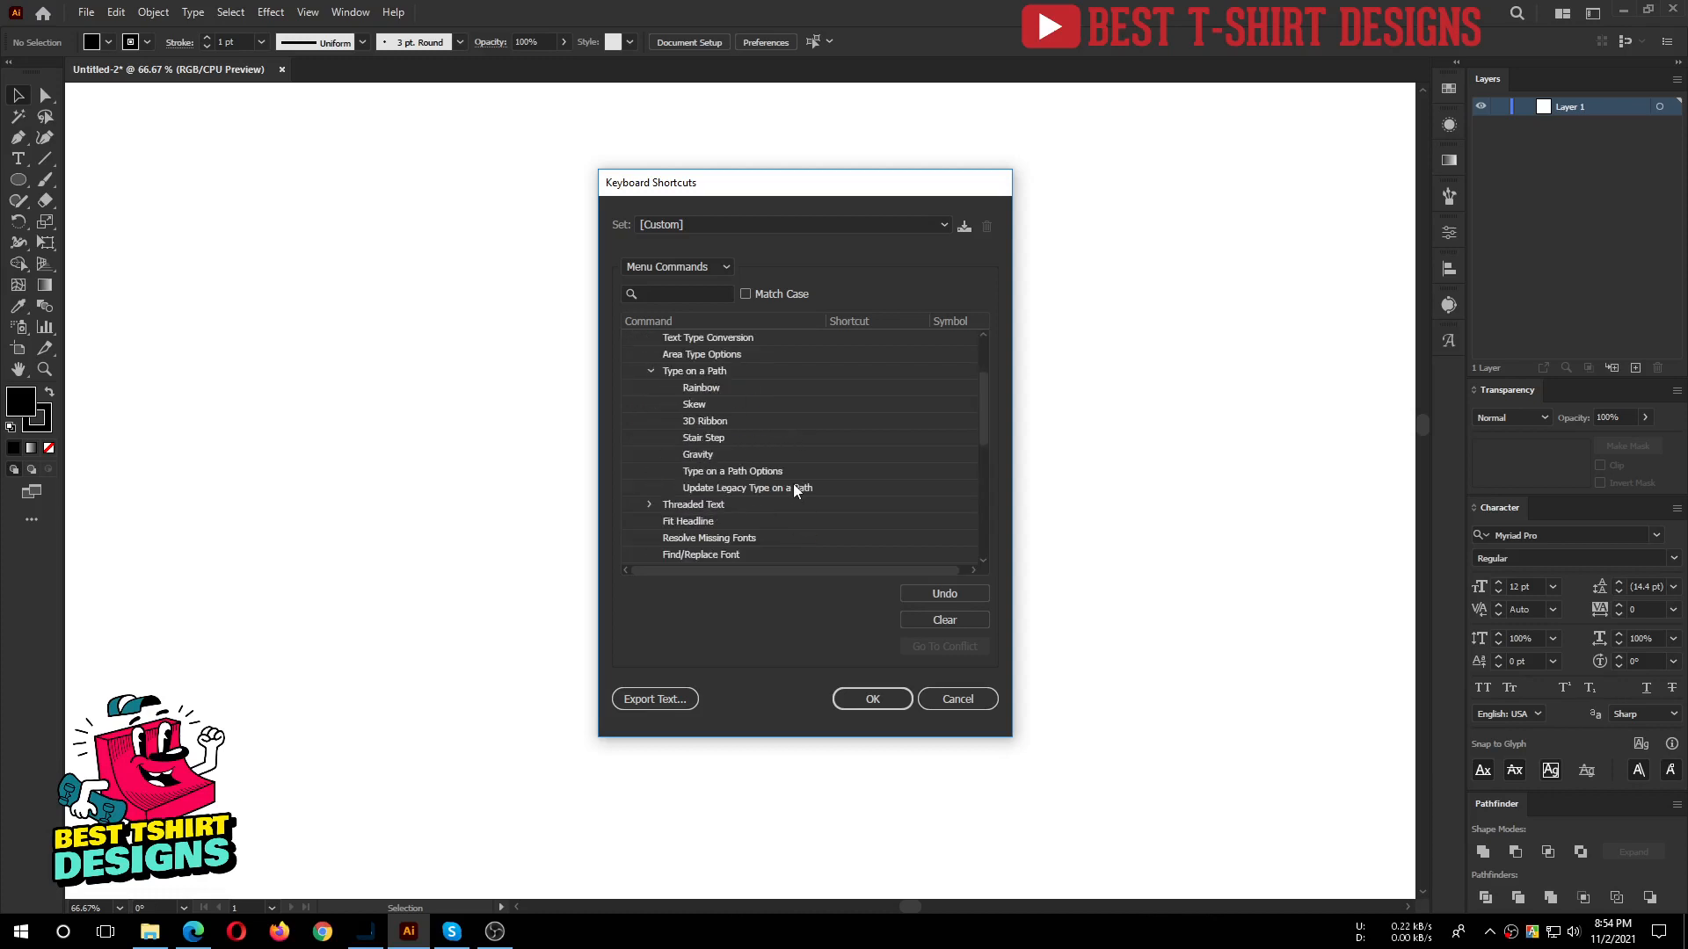
left_click(799, 473)
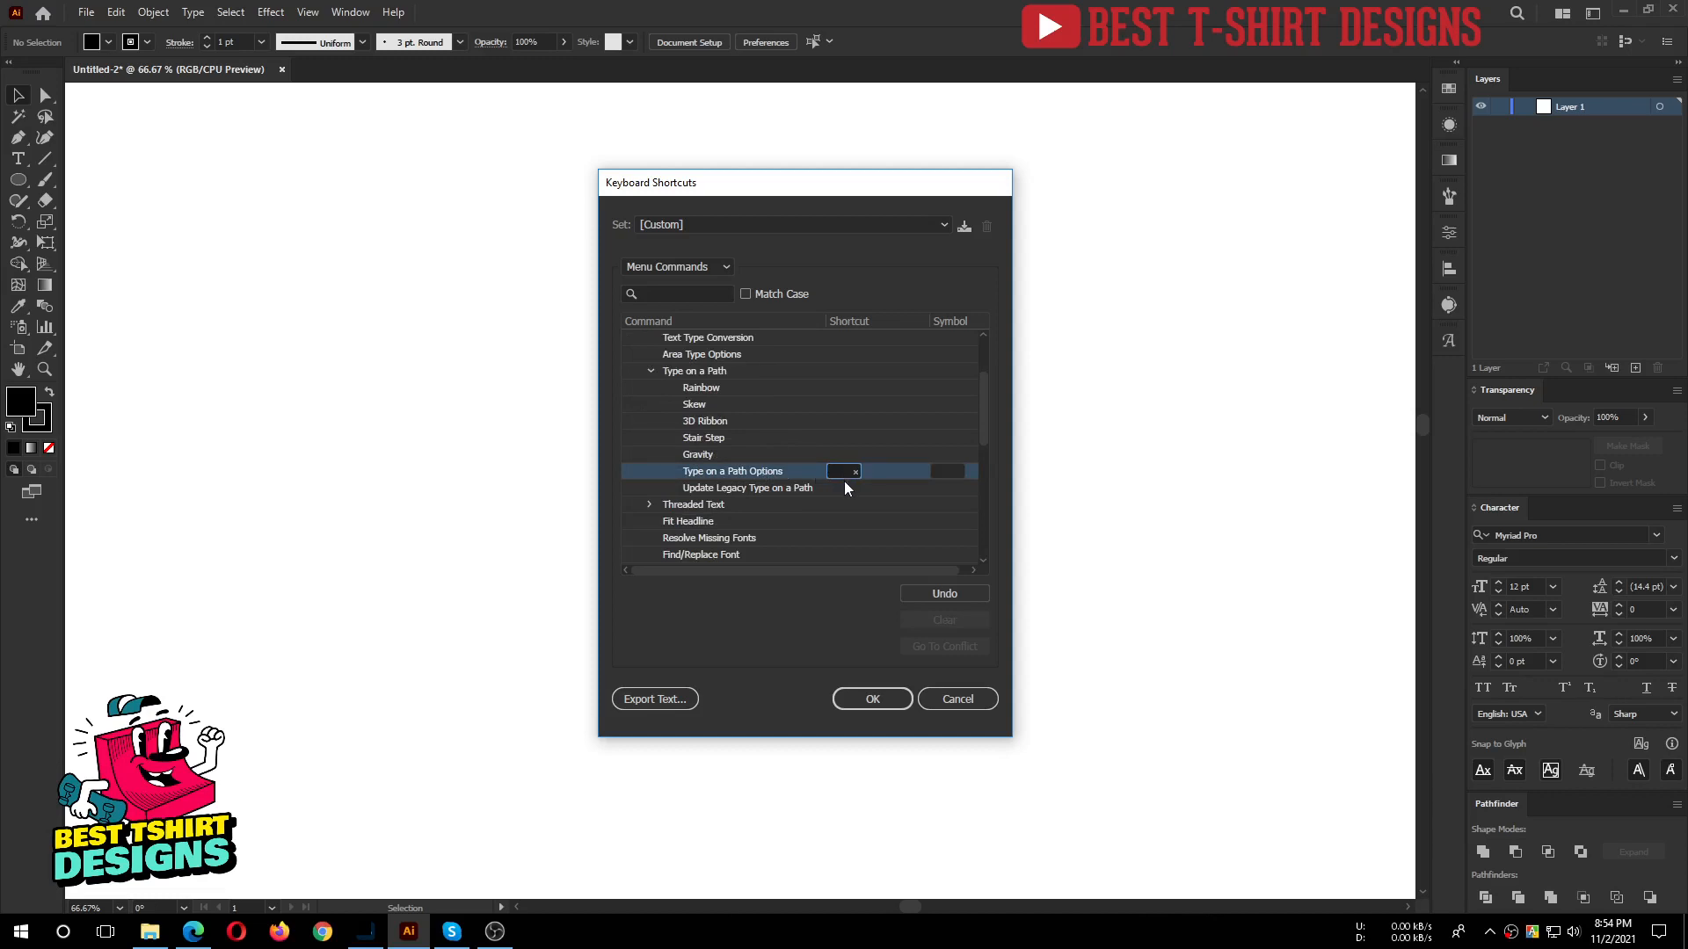
key("ctrl+alt+t")
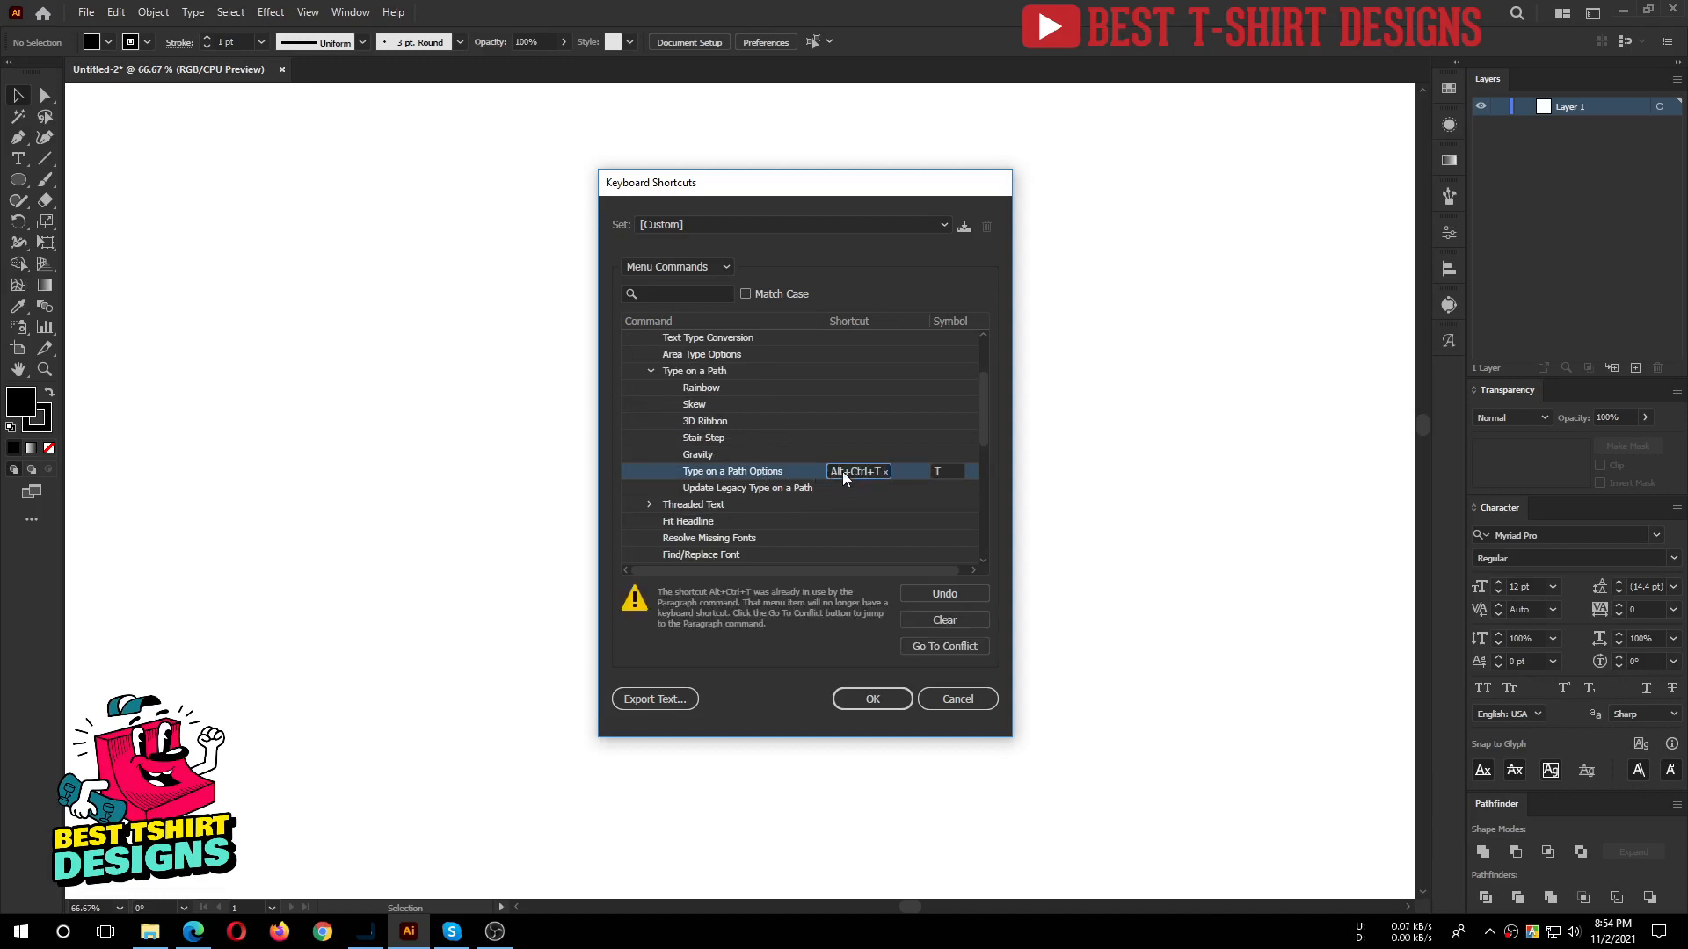
Look through the remaining Type commands and collapse the Type group.
scroll(777, 481, "down", 1)
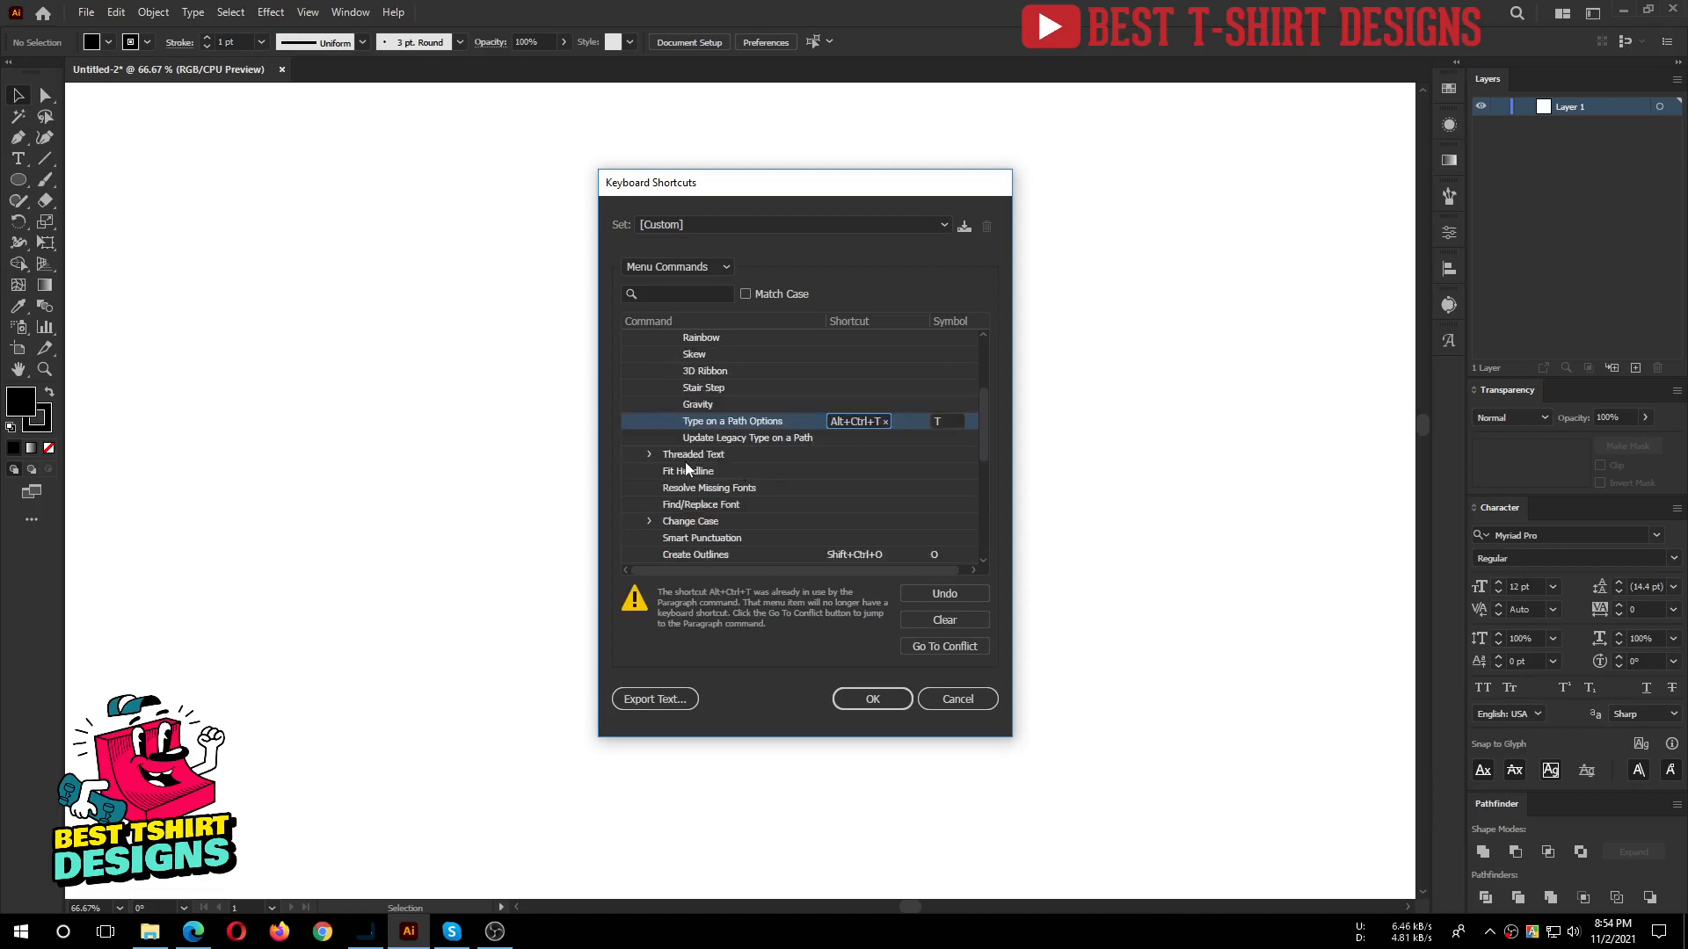
scroll(765, 479, "down", 1)
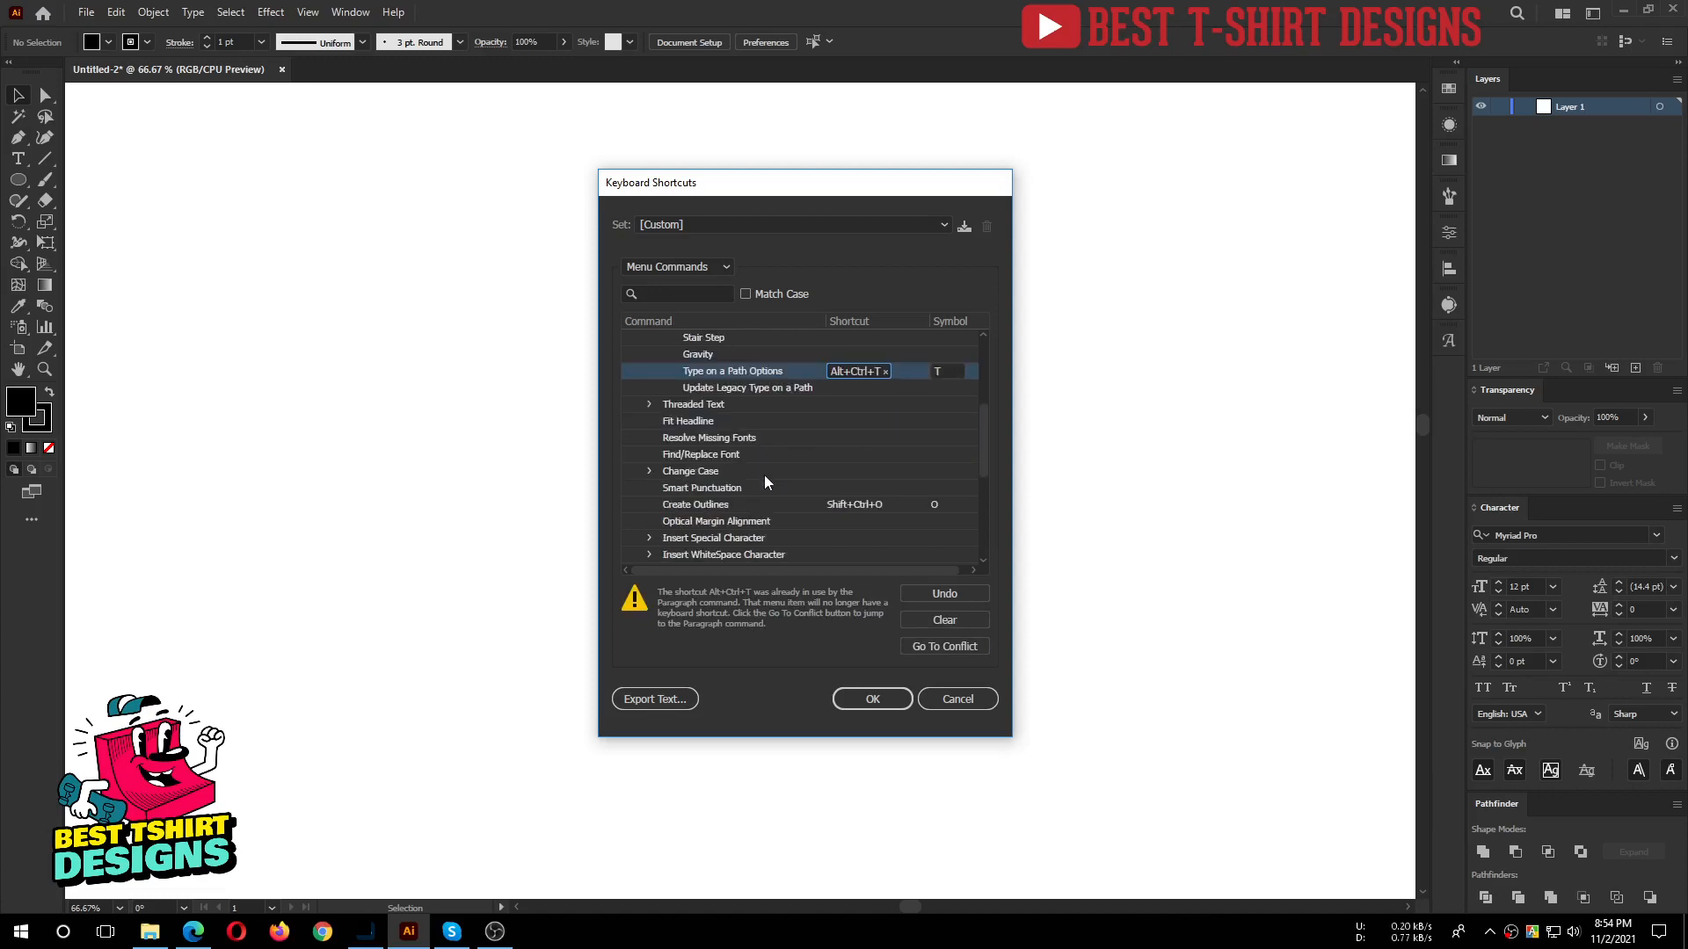
scroll(763, 478, "down", 1)
scroll(763, 478, "up", 4)
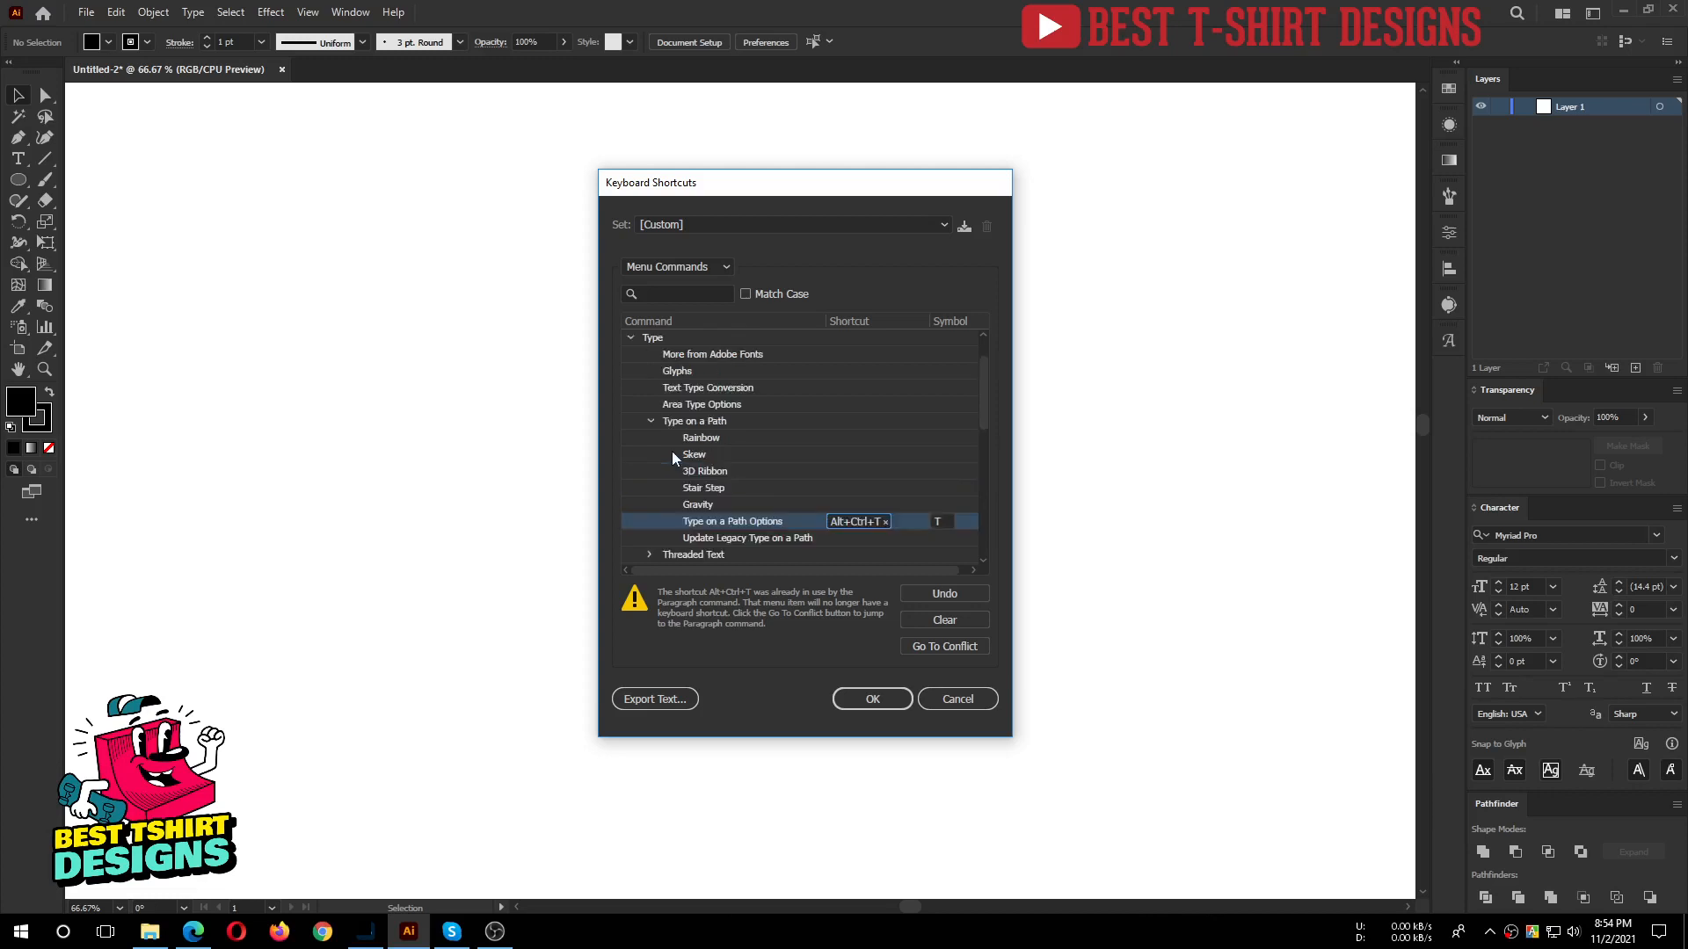
left_click(631, 337)
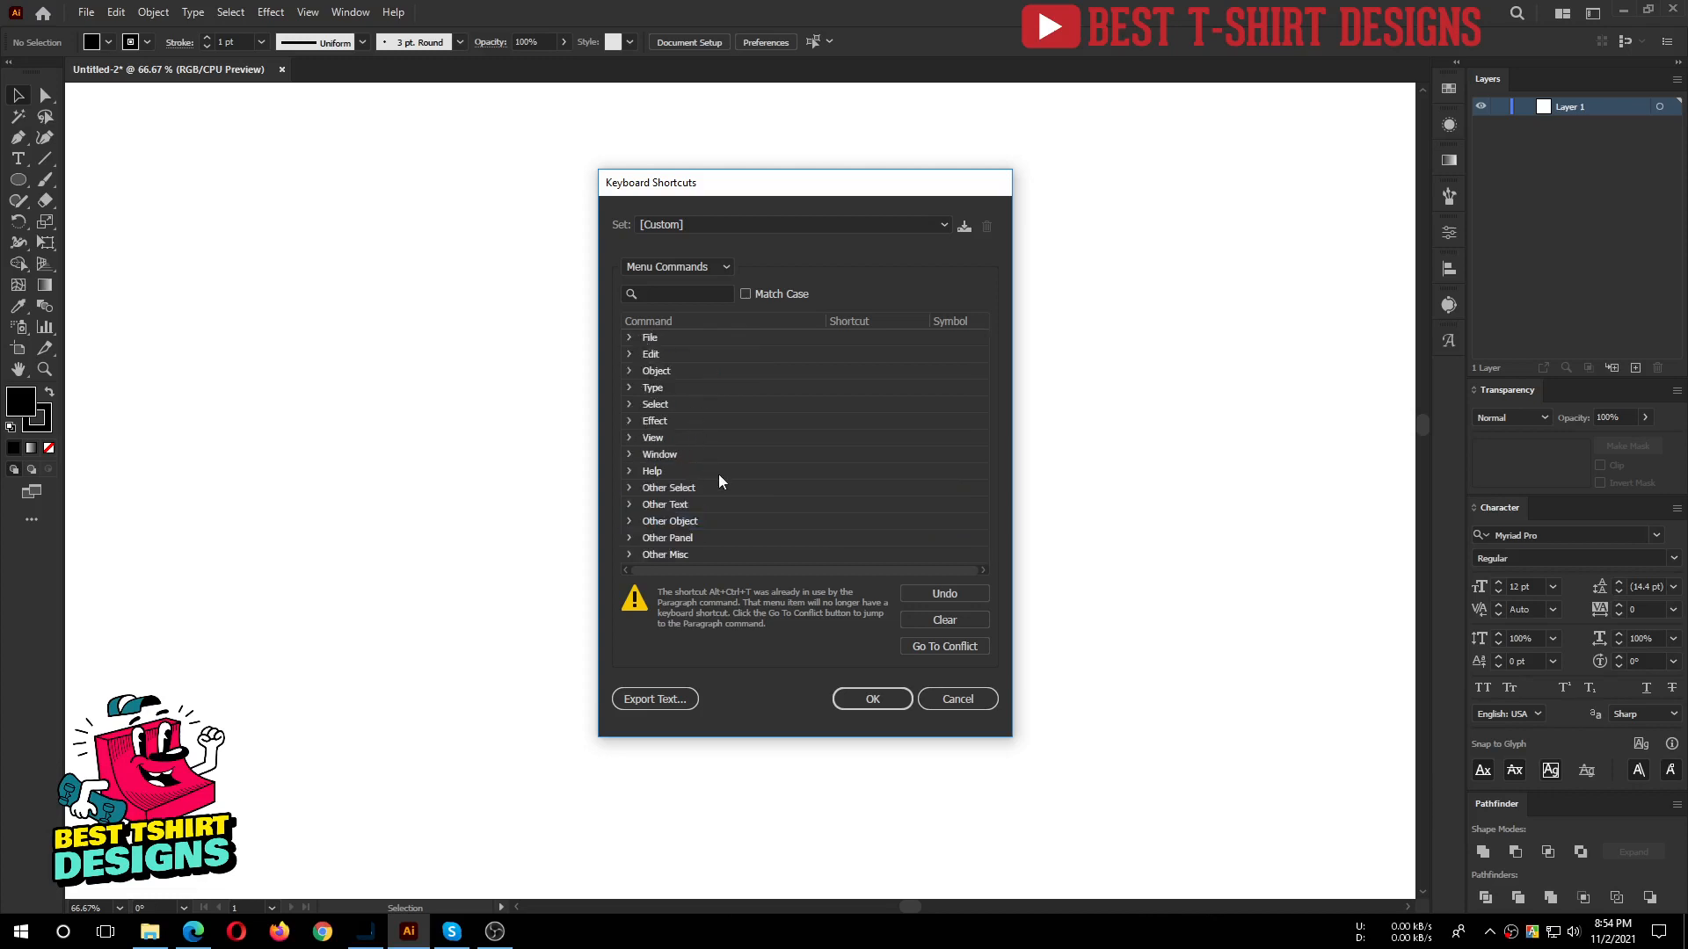
Assign the shortcut Shift+Ctrl+R to the Show Rulers command in the Rulers group of the View commands.
left_click(628, 437)
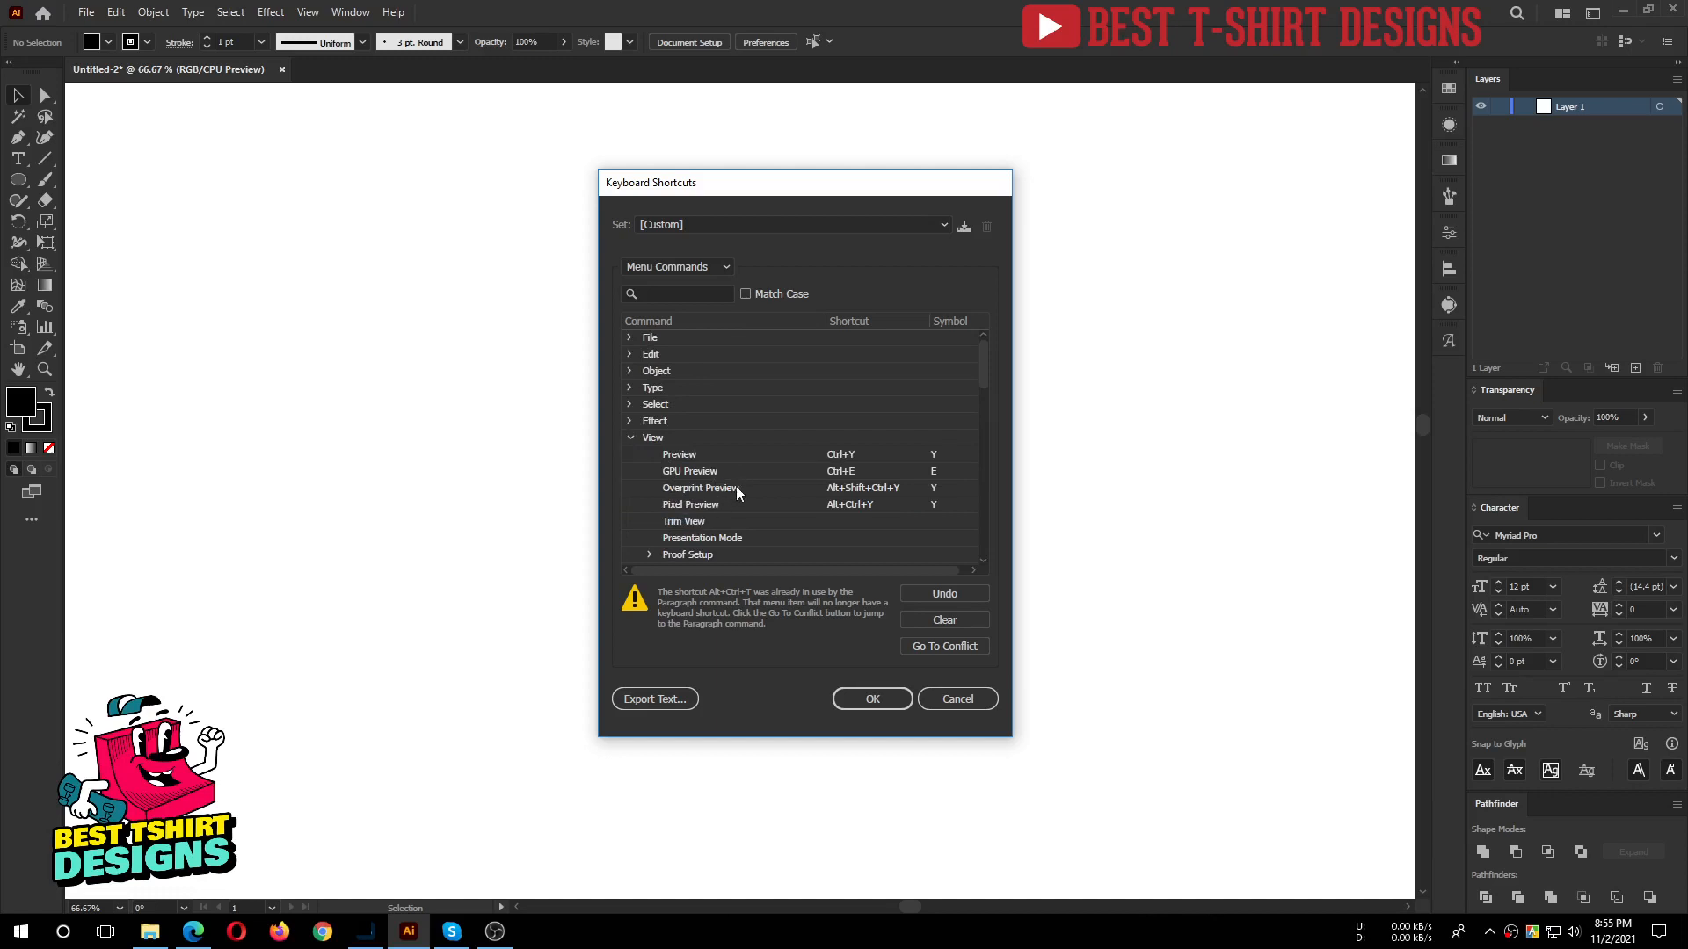
scroll(735, 490, "down", 4)
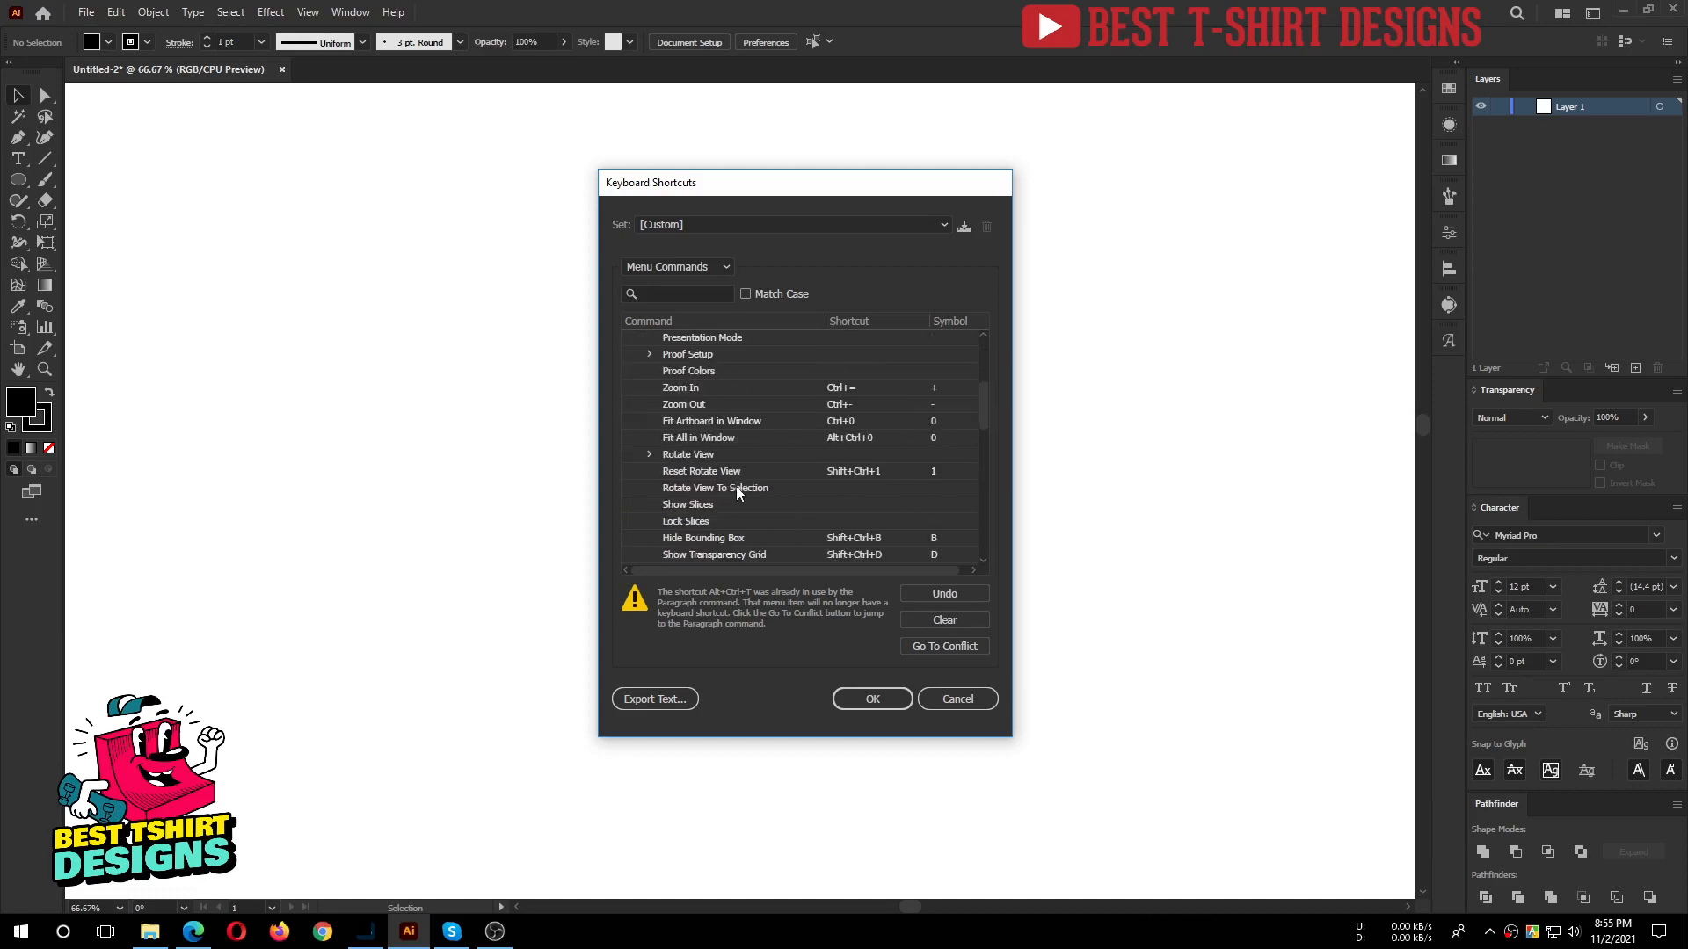
scroll(736, 491, "down", 3)
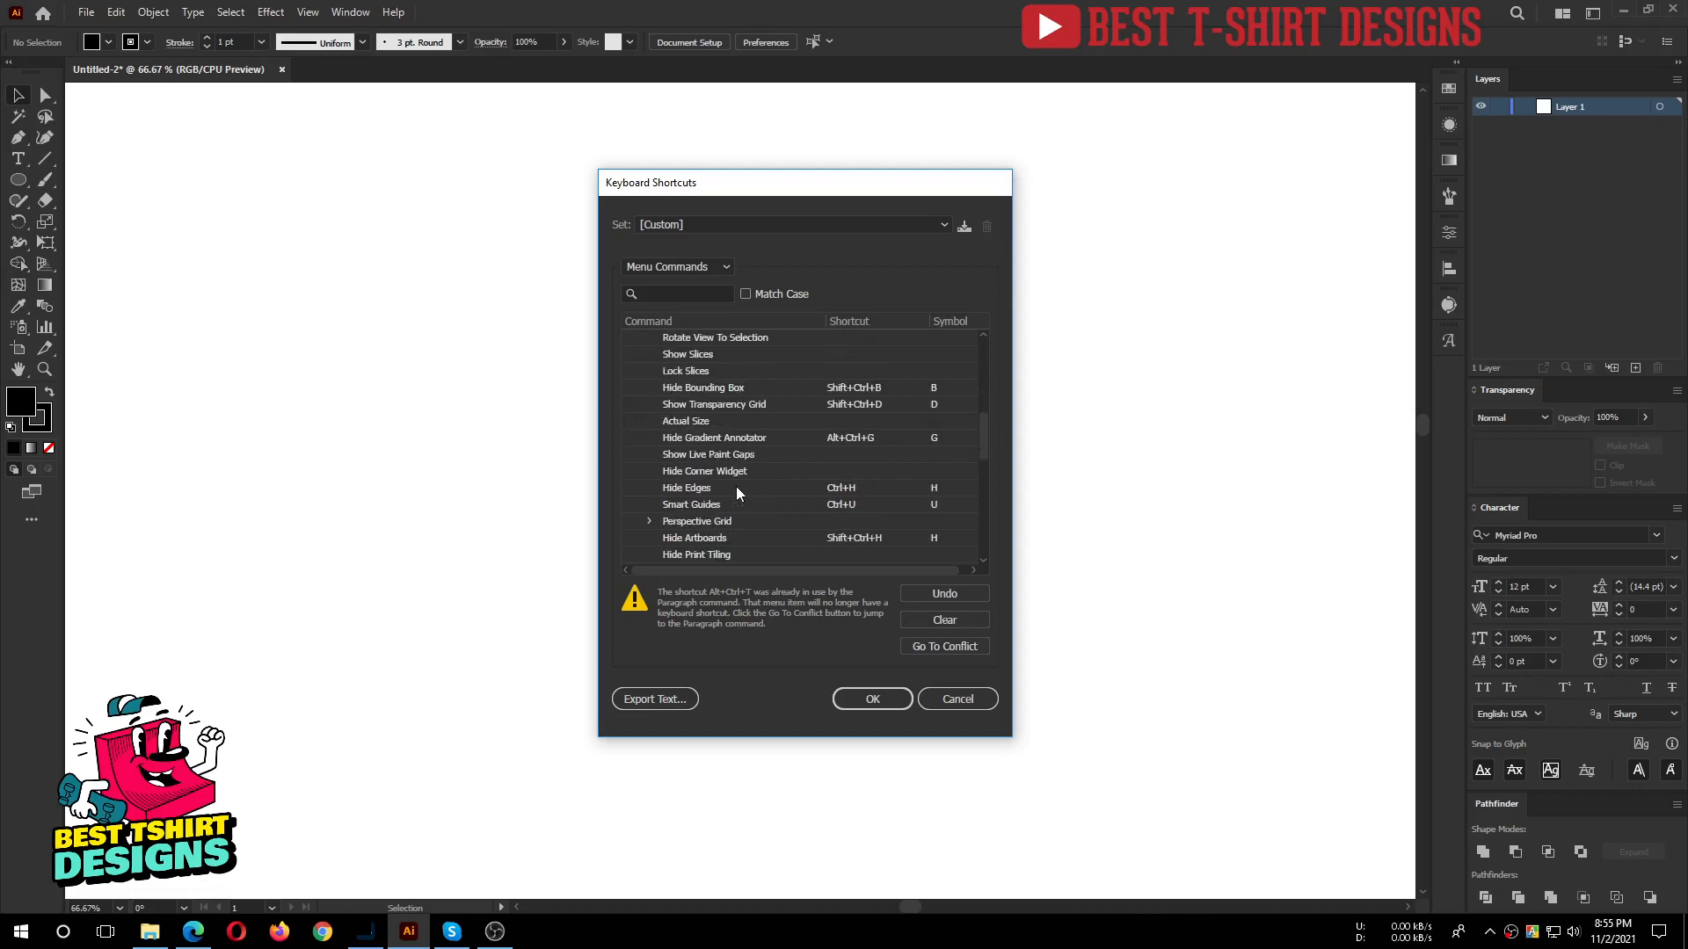
scroll(736, 488, "down", 2)
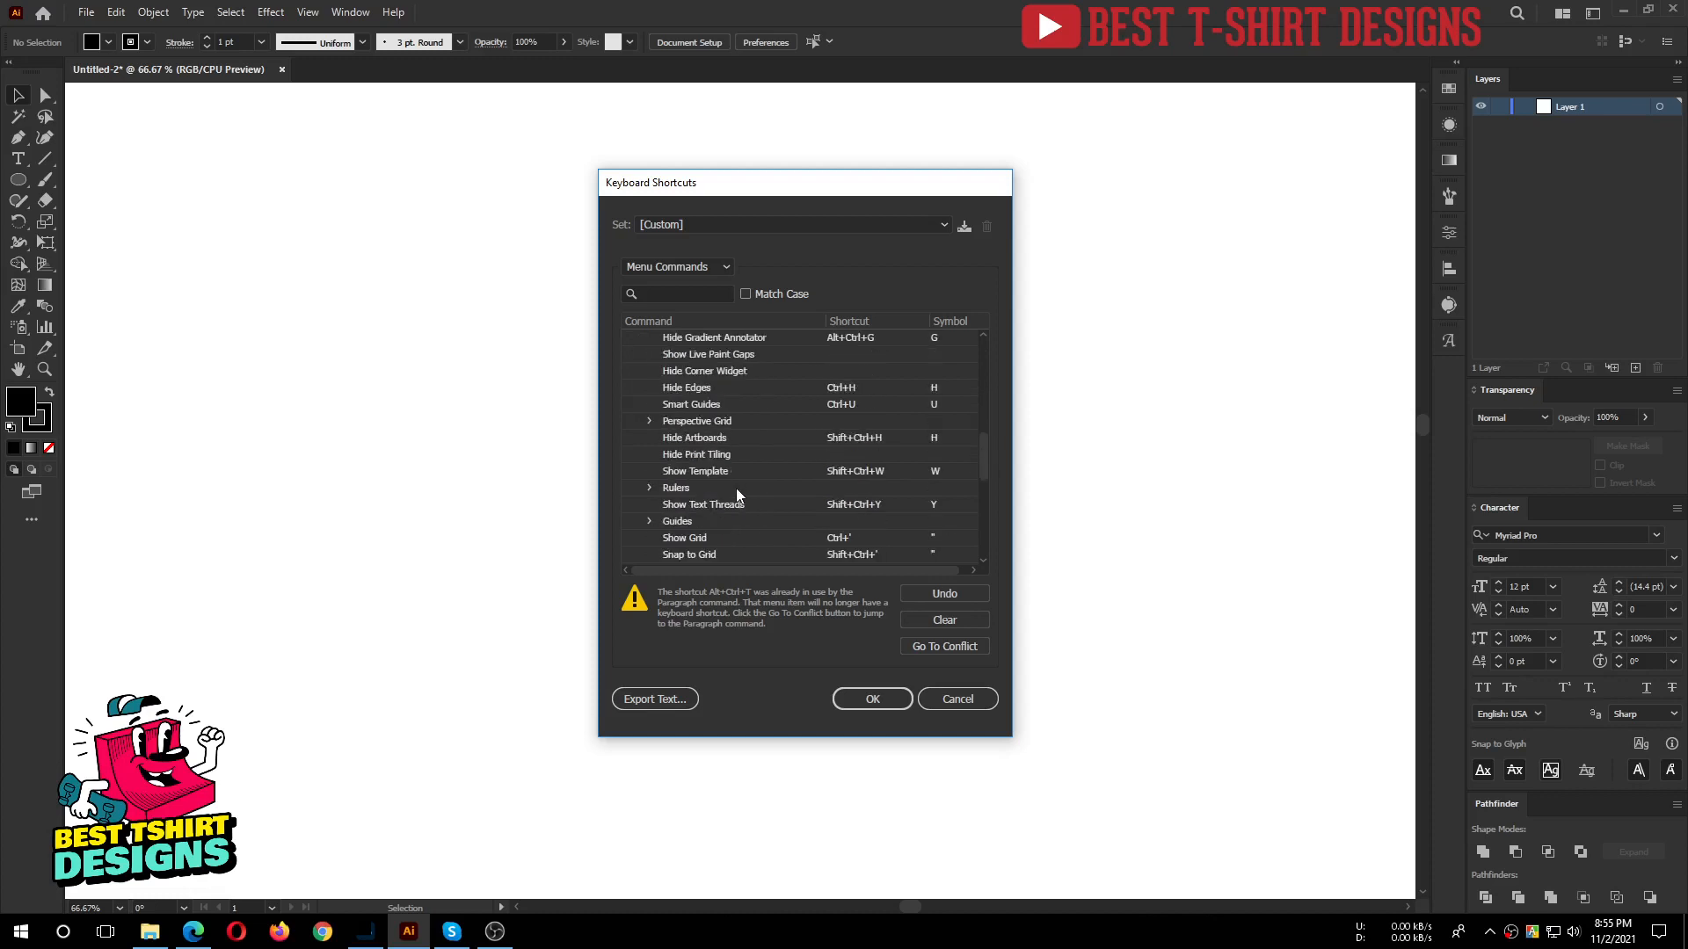
left_click(648, 488)
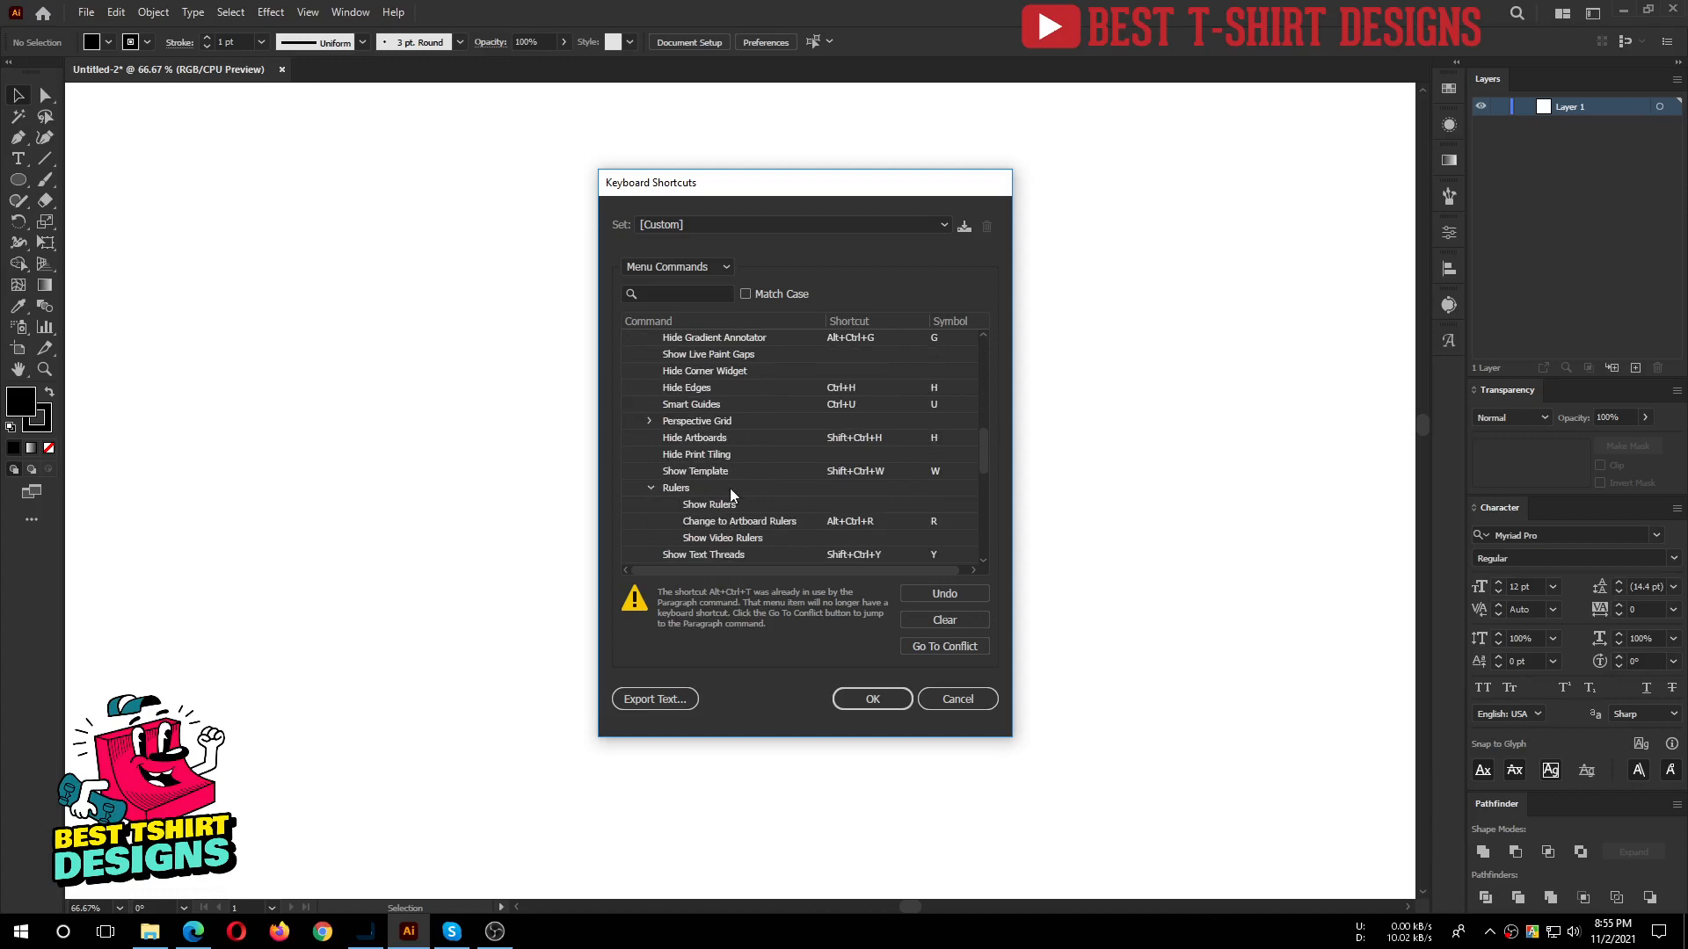
scroll(699, 503, "down", 1)
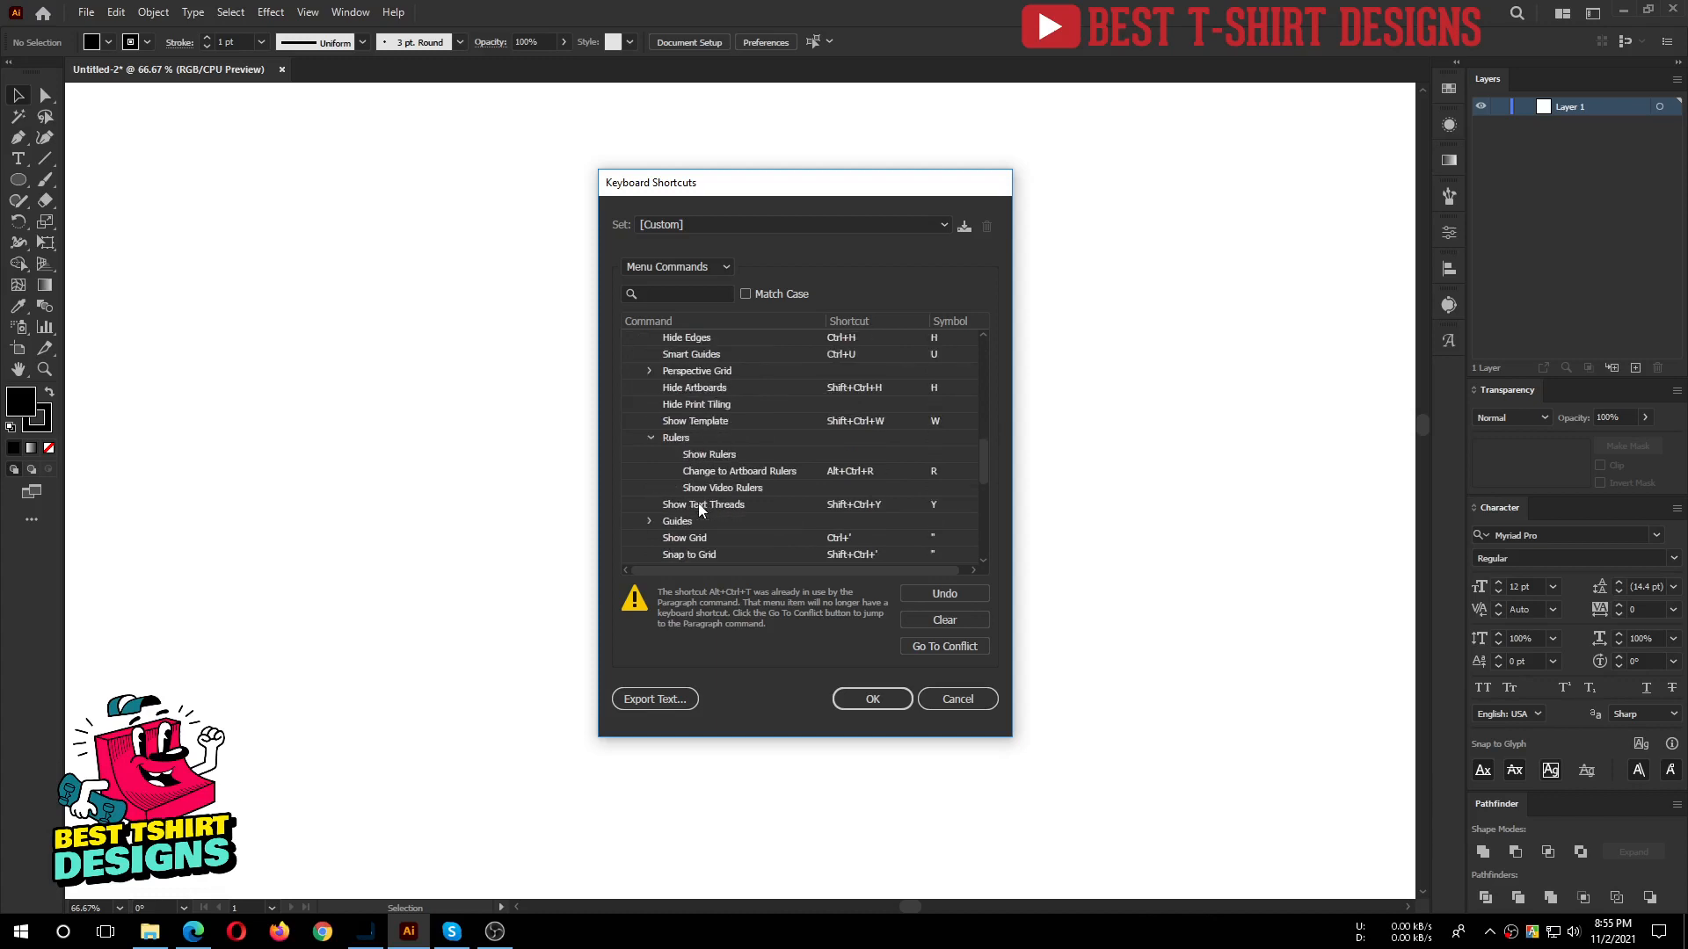
left_click(708, 454)
left_click(841, 457)
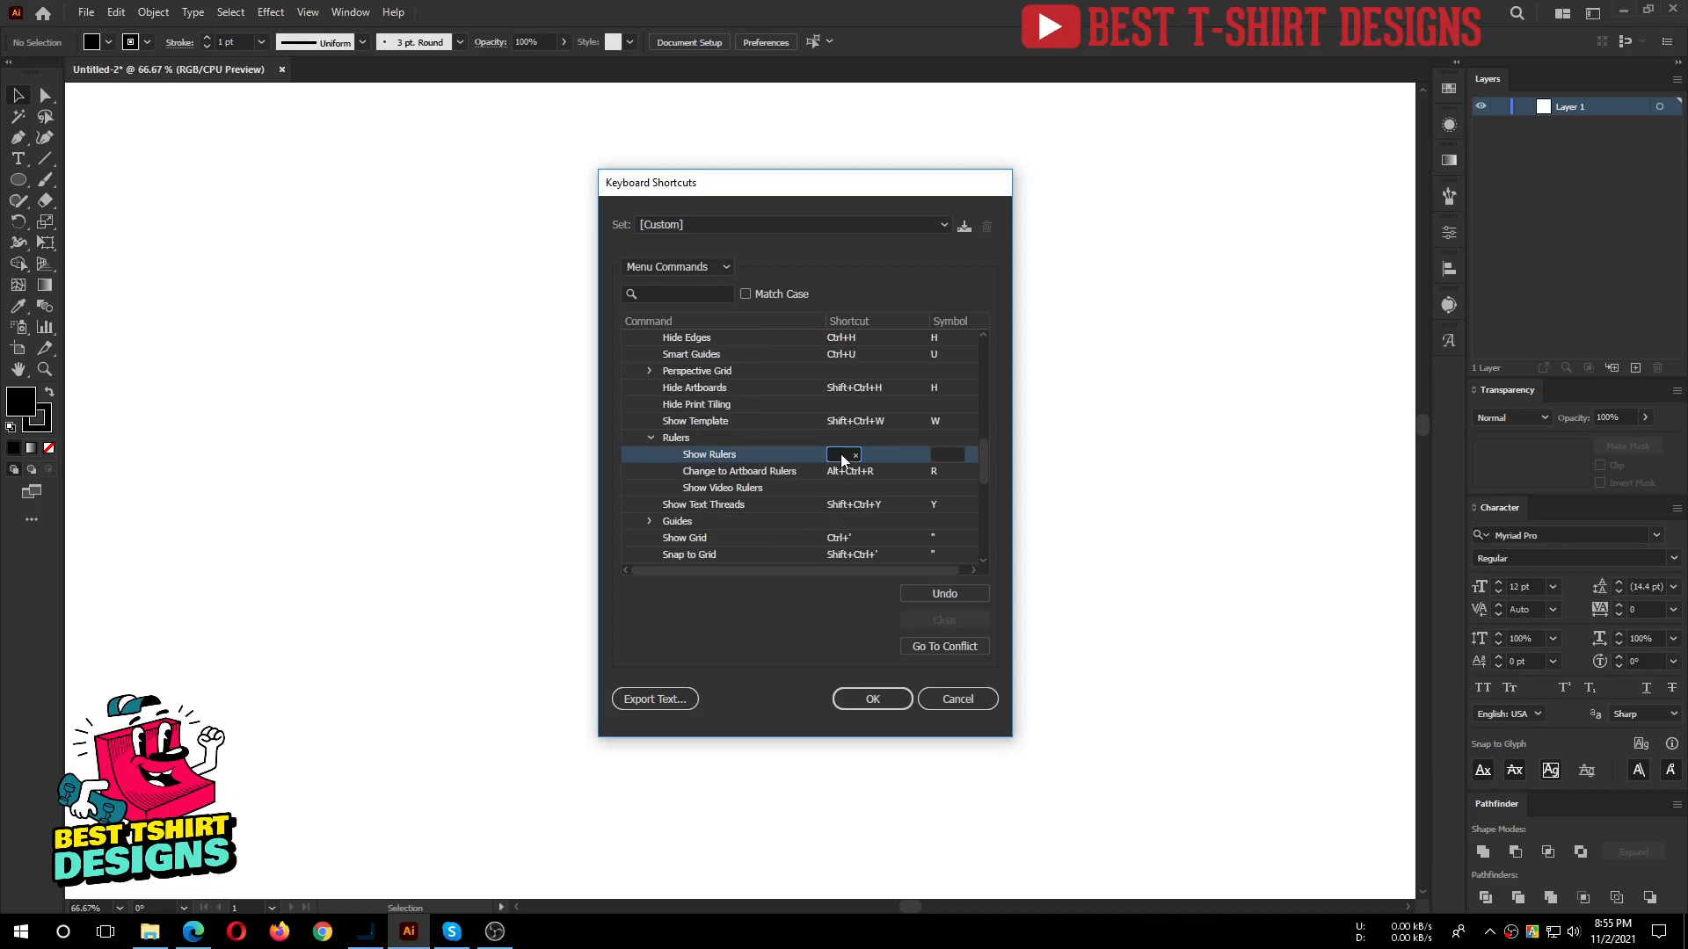
key("ctrl+shift+r")
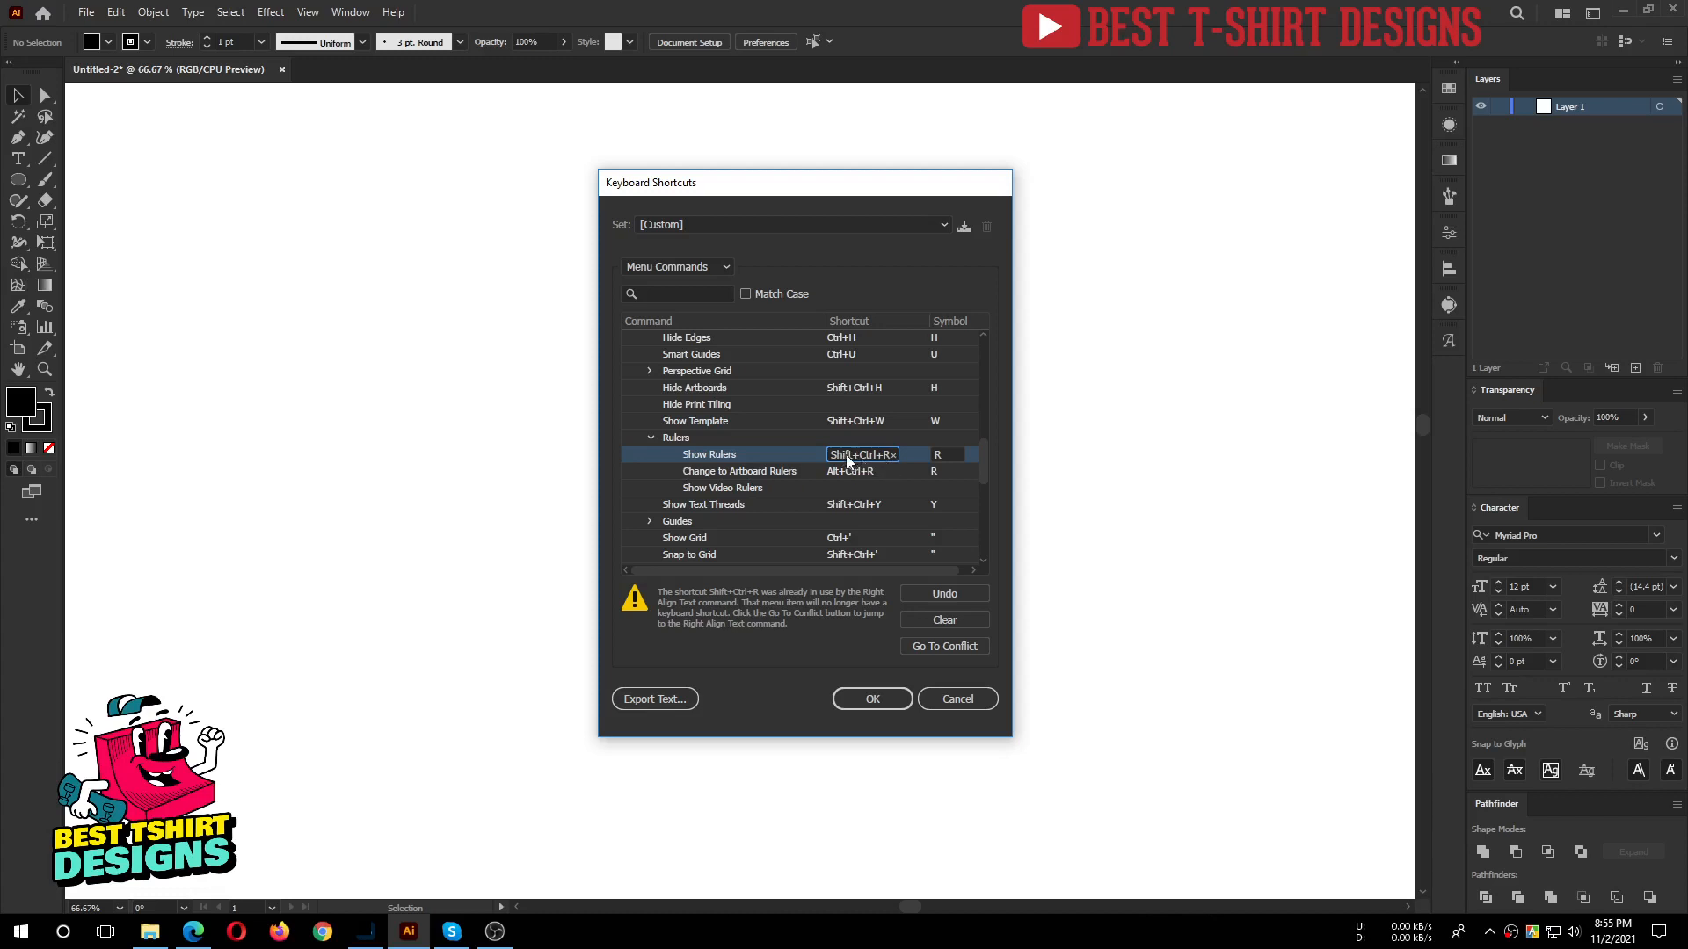
Look through the remaining View commands and collapse the View group.
scroll(760, 452, "down", 6)
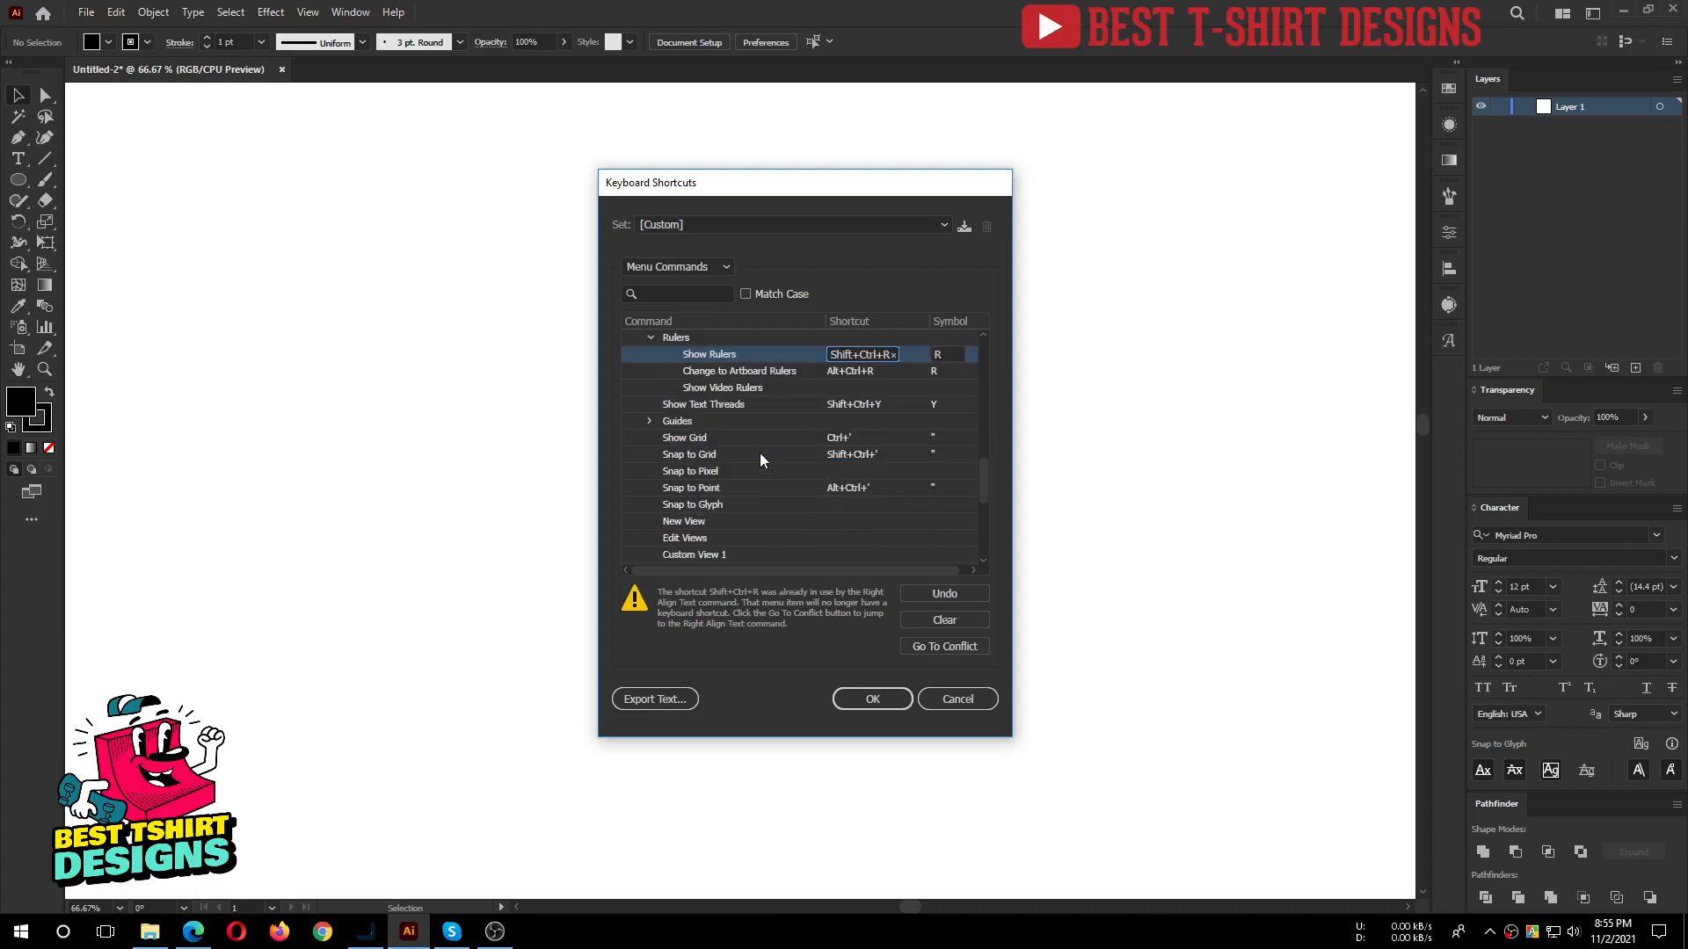
scroll(758, 461, "down", 1)
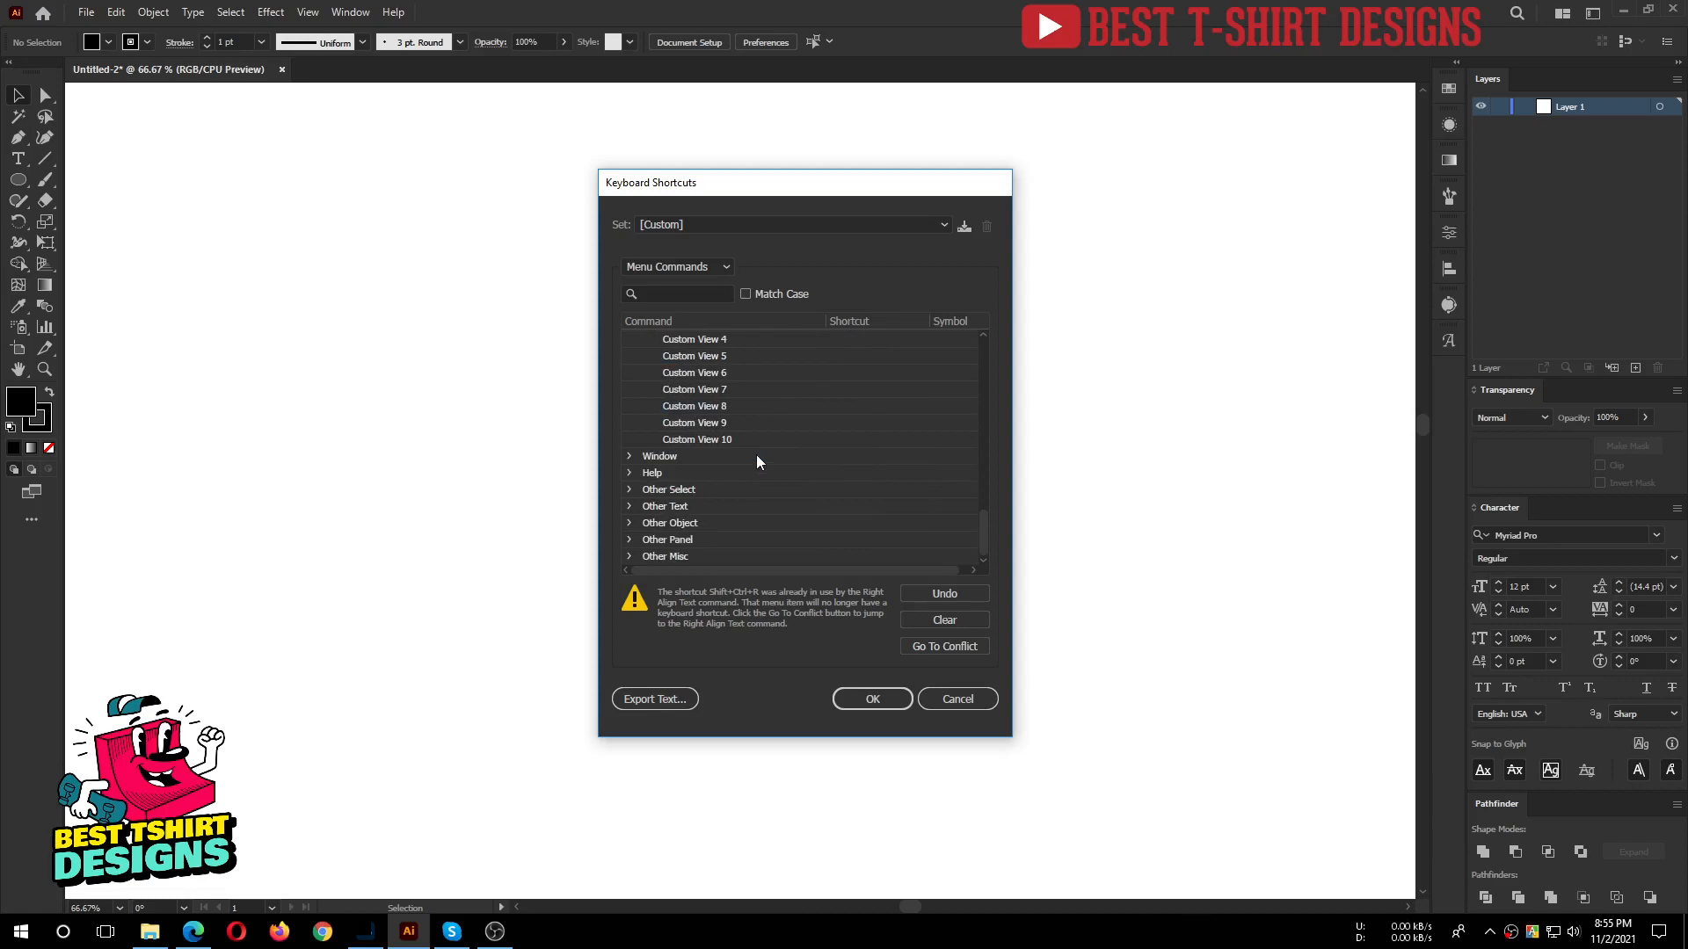
scroll(756, 455, "up", 10)
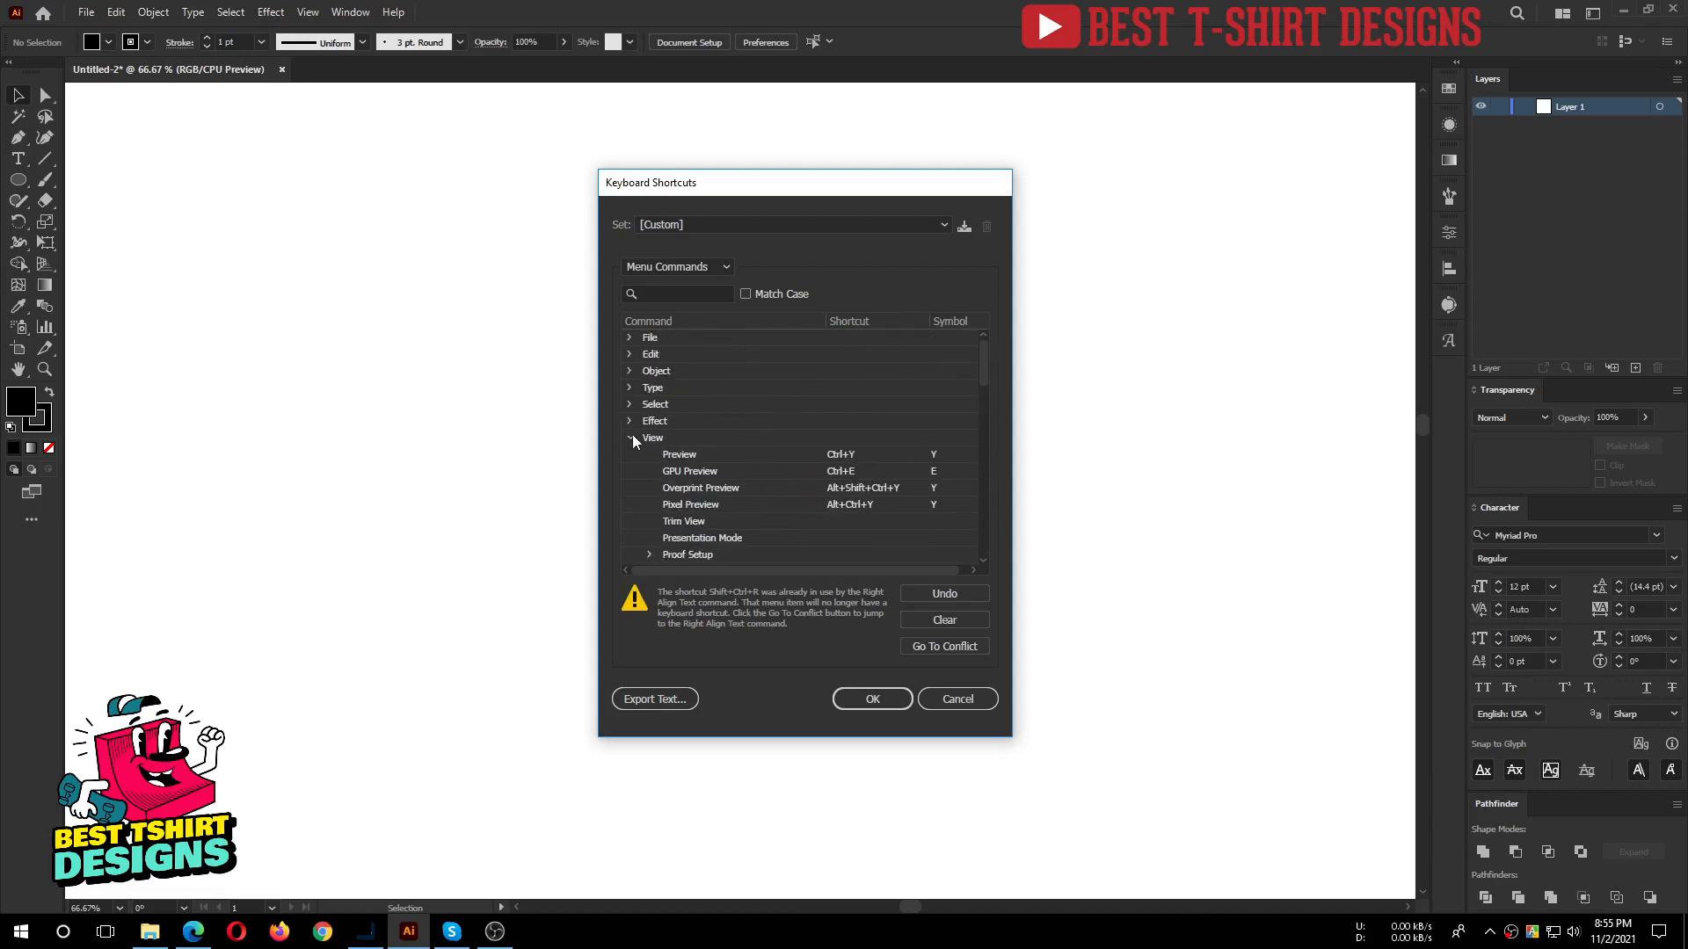
left_click(629, 437)
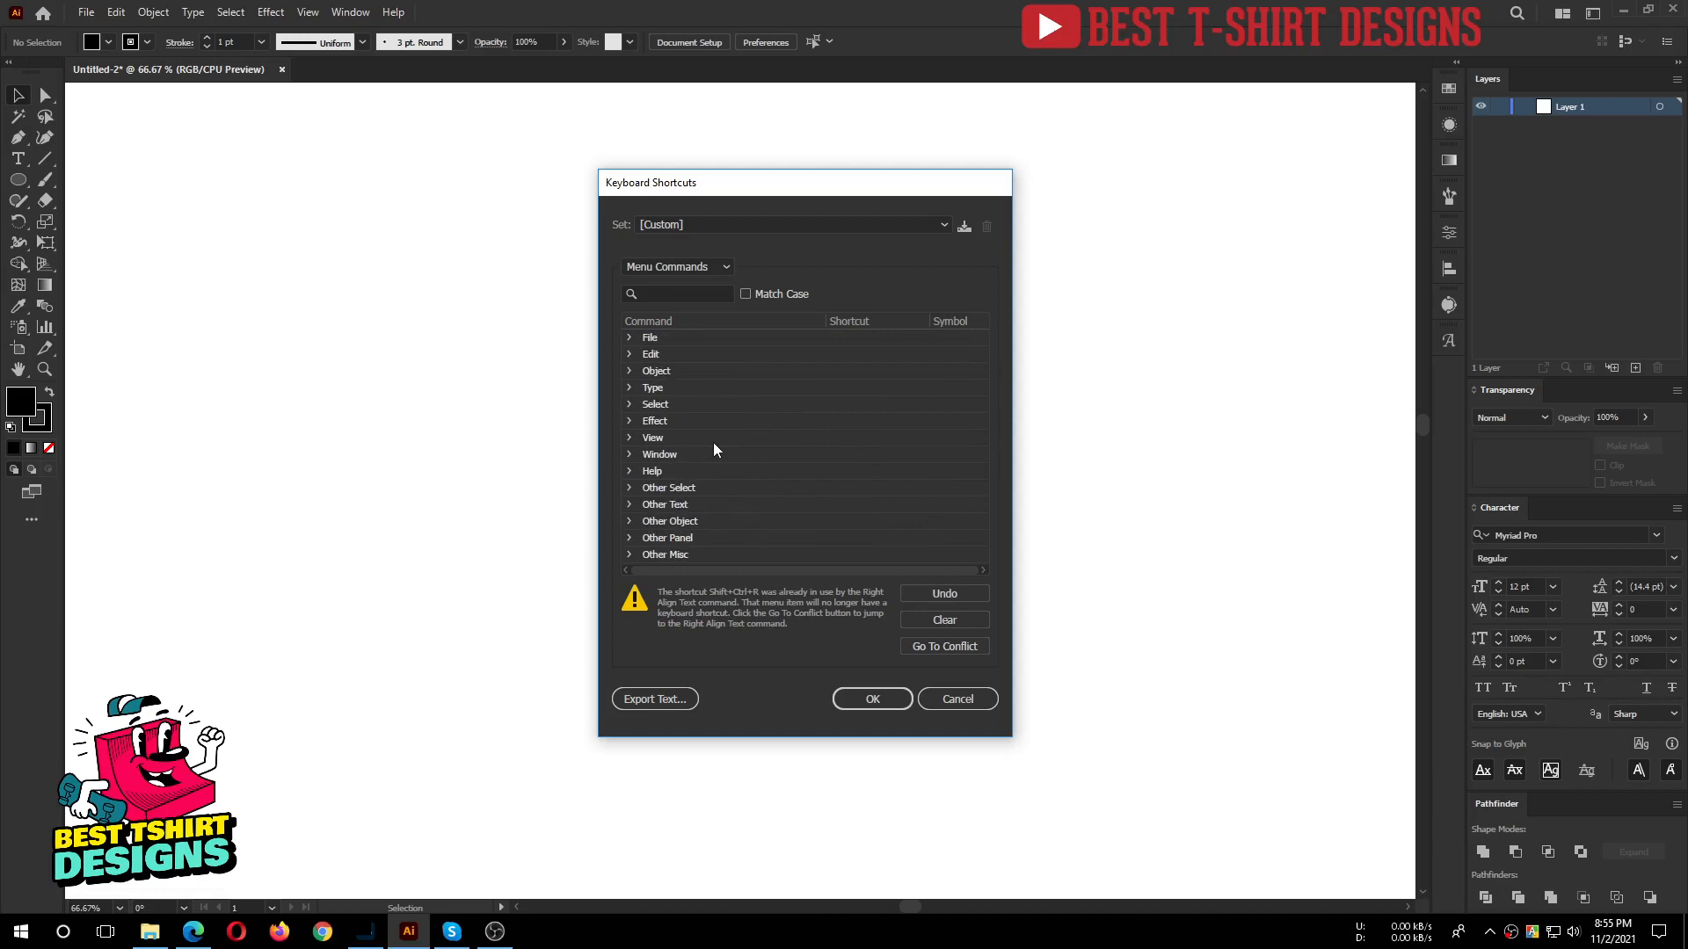
Assign the shortcut Ctrl+W to the Fill Color command in the Same group of the Select commands.
left_click(629, 403)
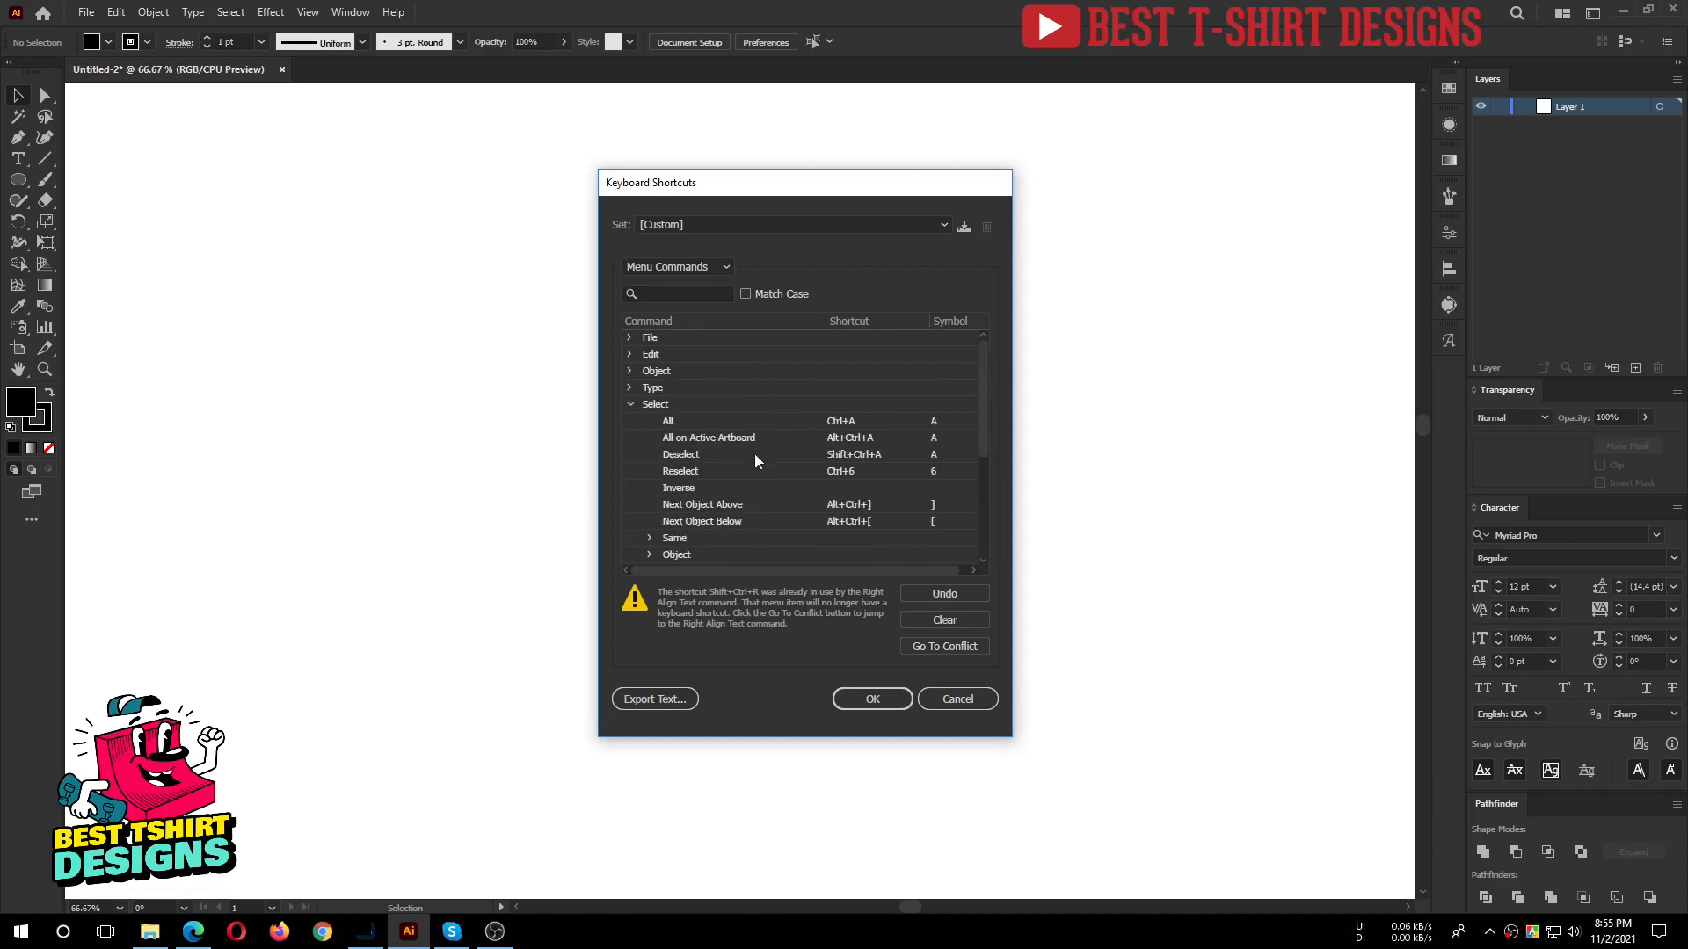
scroll(754, 454, "down", 1)
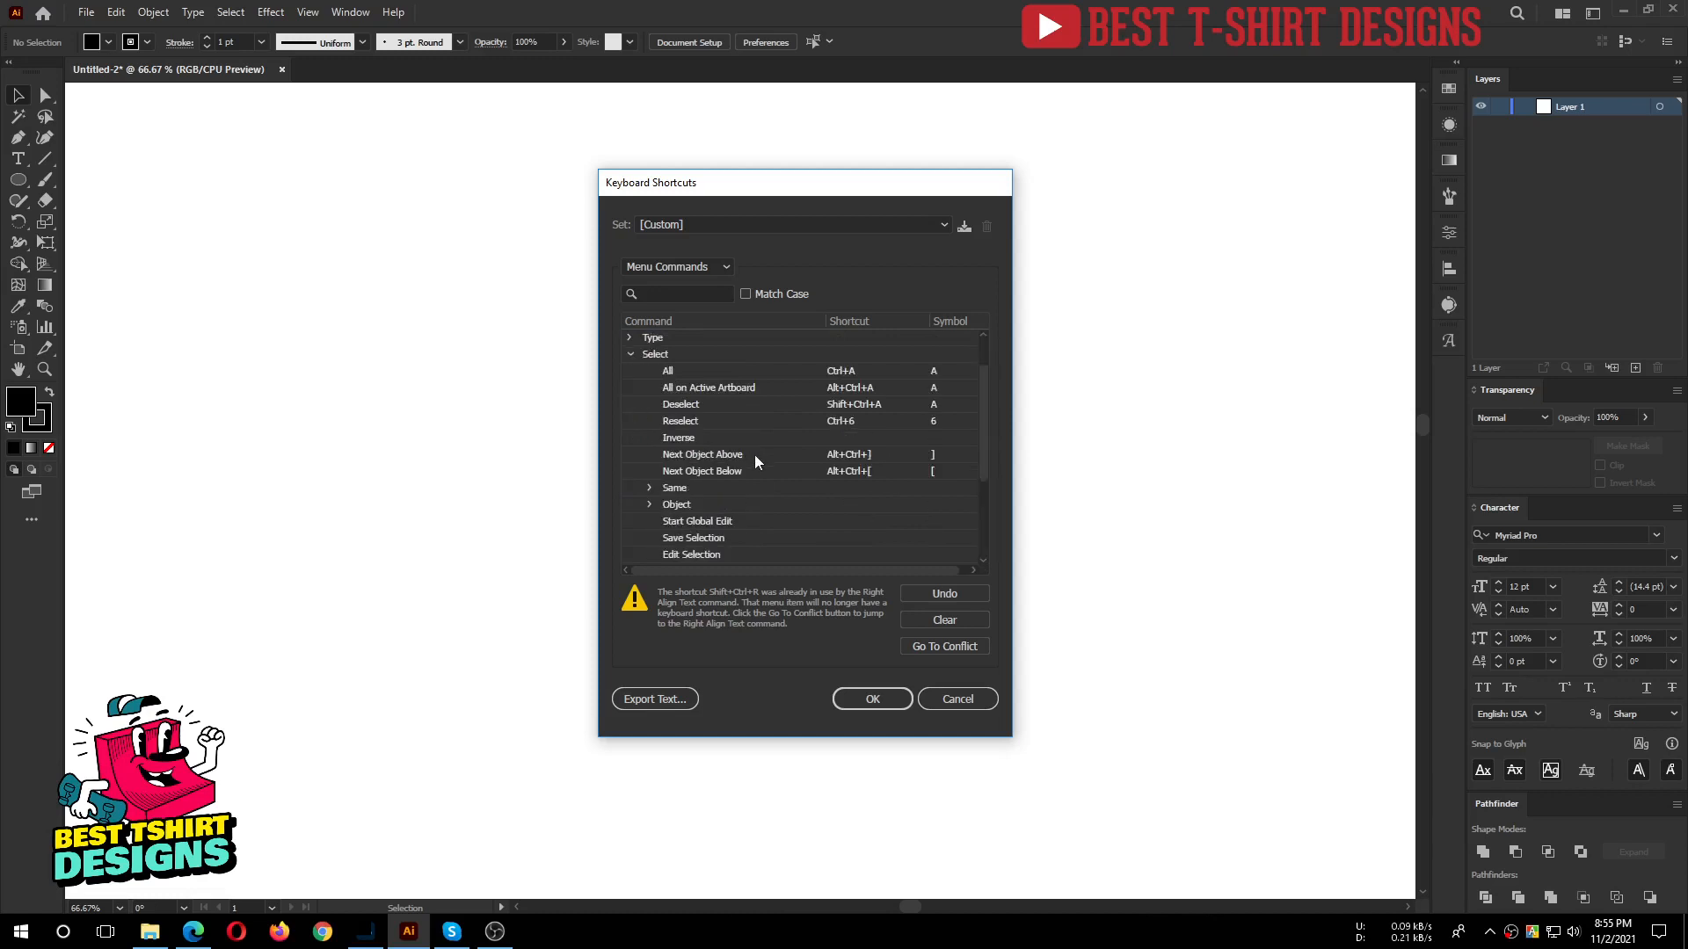
left_click(651, 487)
scroll(800, 494, "down", 2)
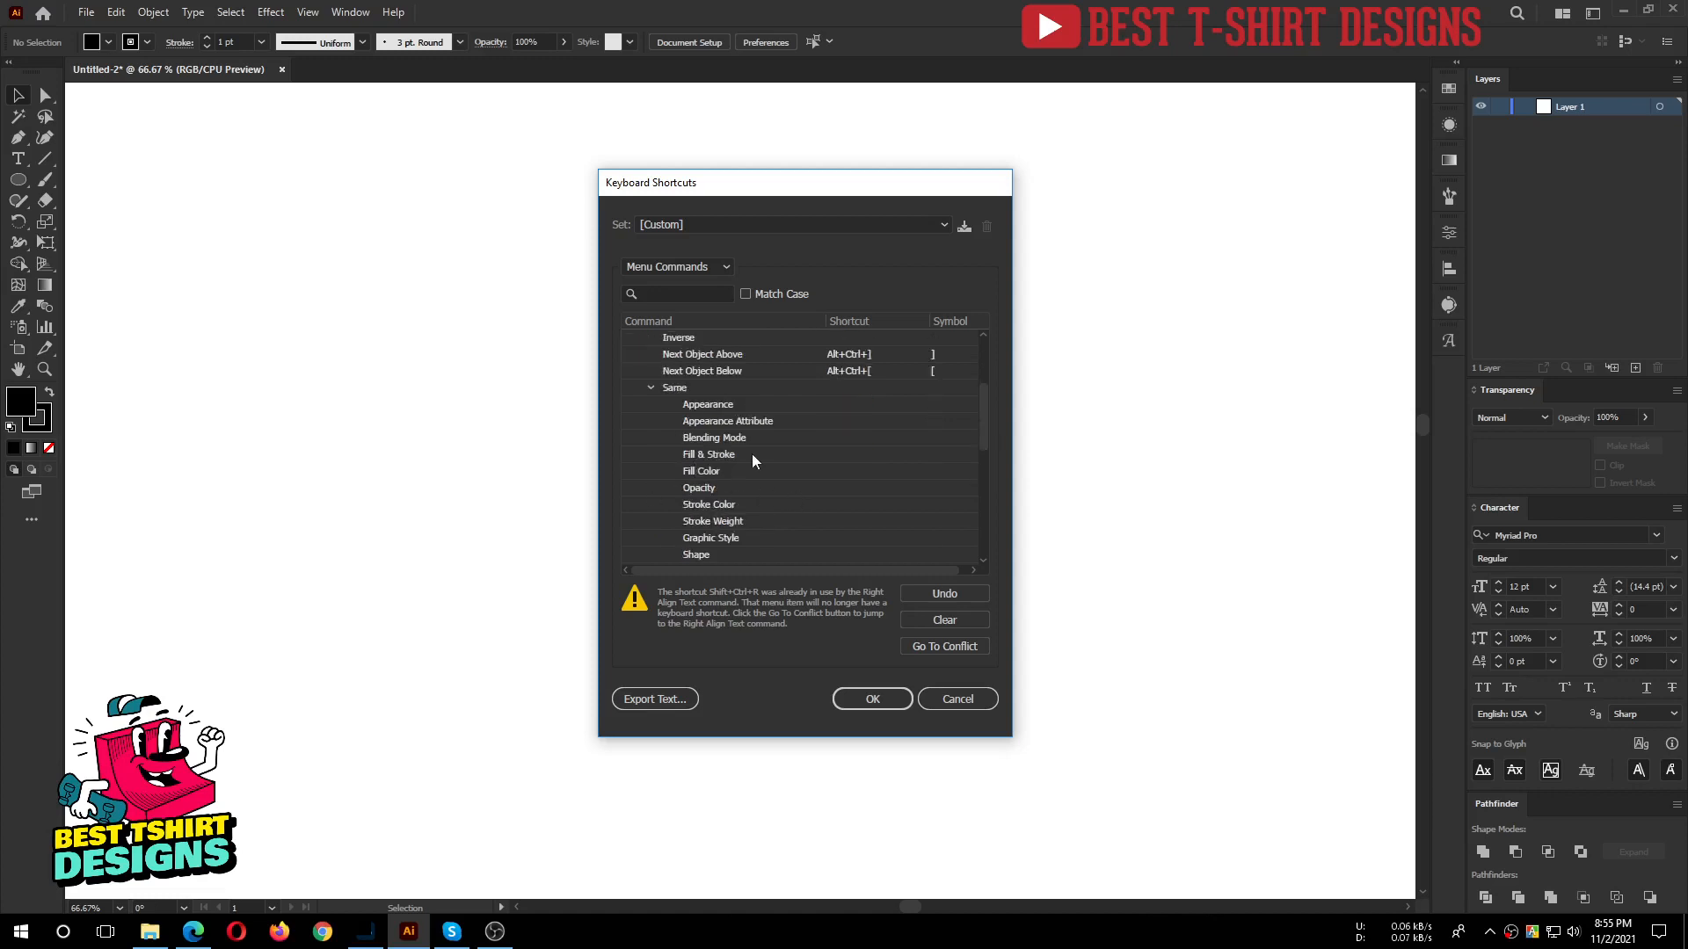
left_click(705, 471)
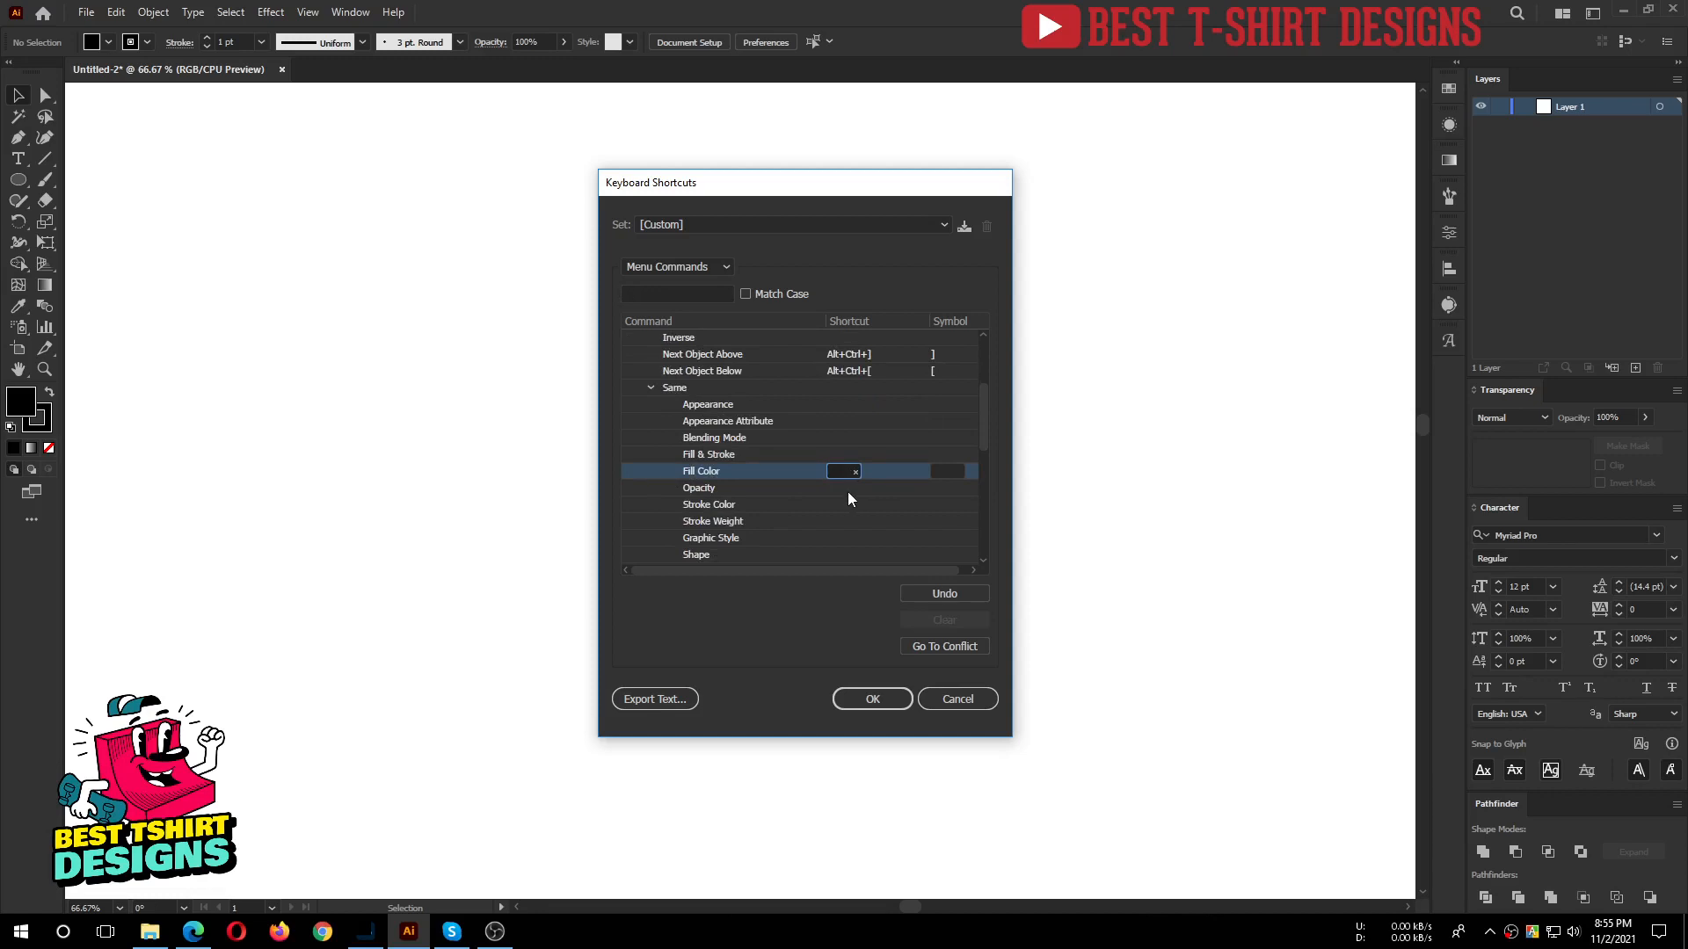
key("ctrl+w")
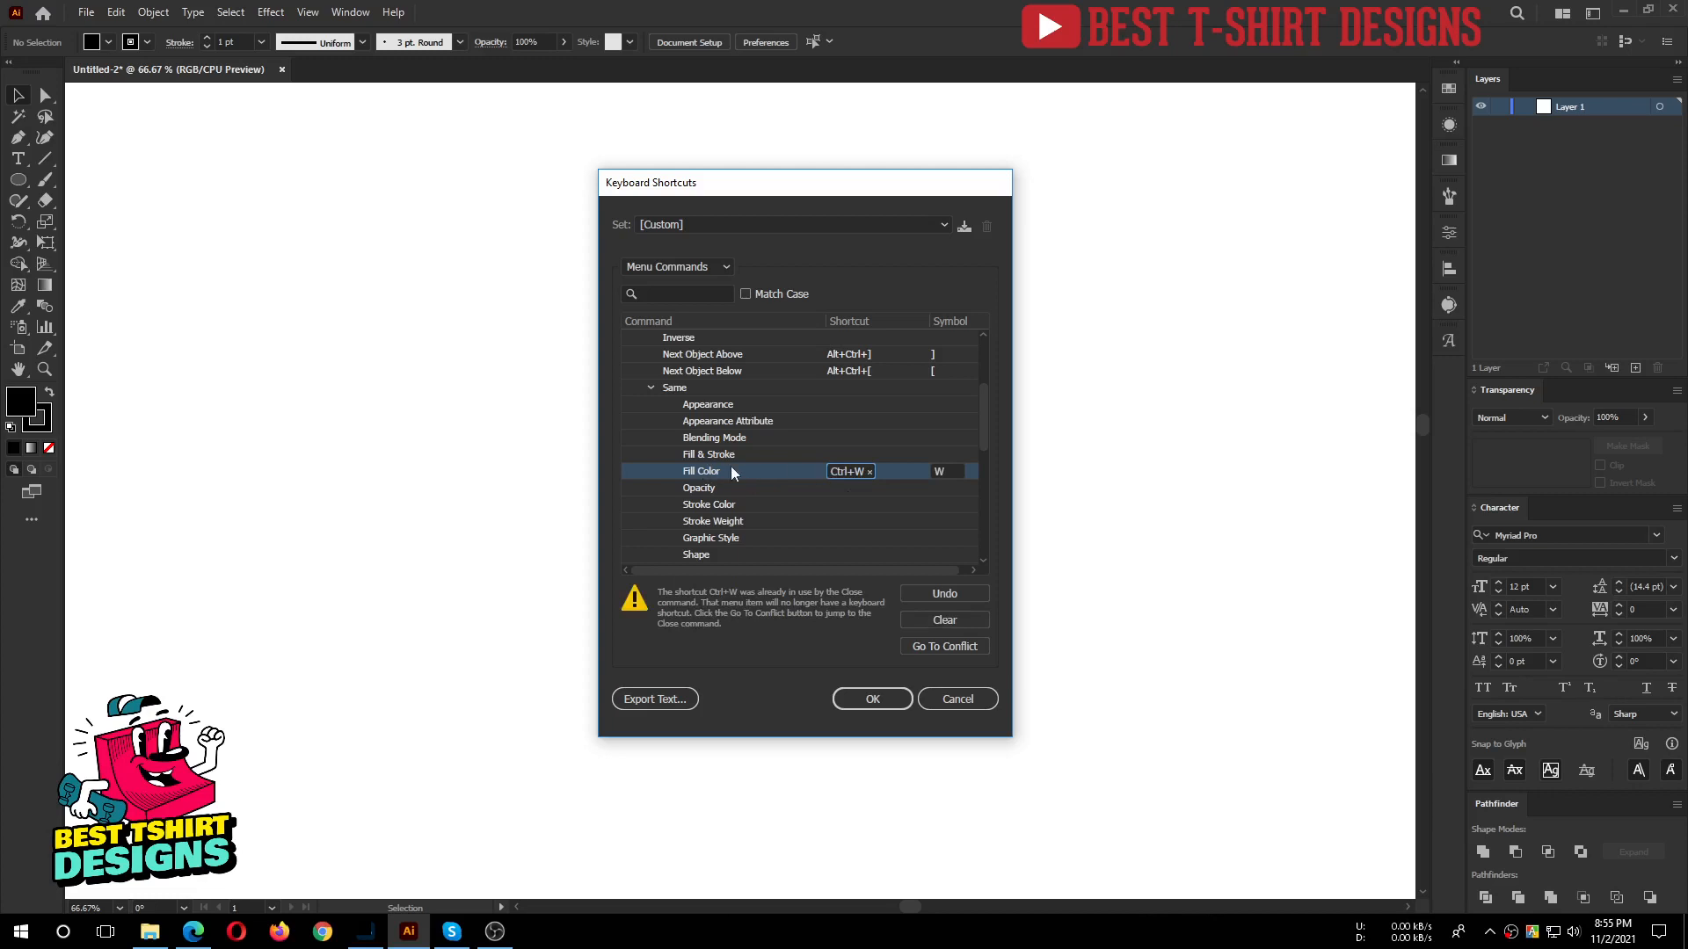
Accept the shortcut changes and save them as a keyset named Best T-Shirt Designs.
scroll(762, 506, "down", 6)
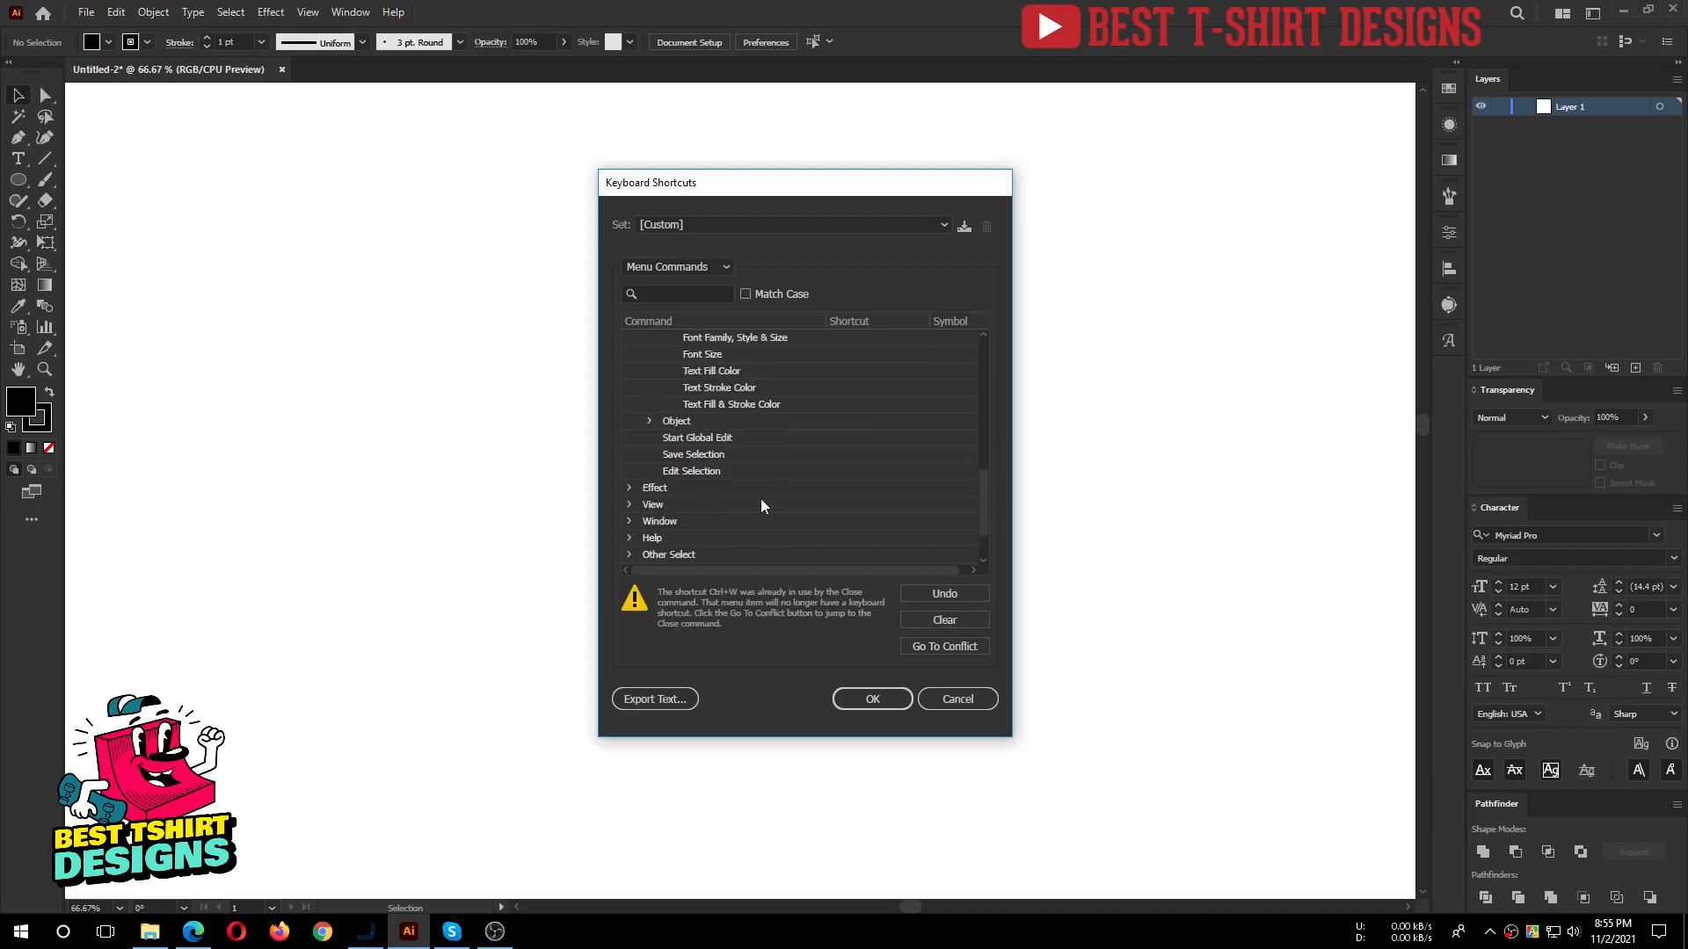
scroll(761, 505, "down", 2)
scroll(761, 506, "up", 10)
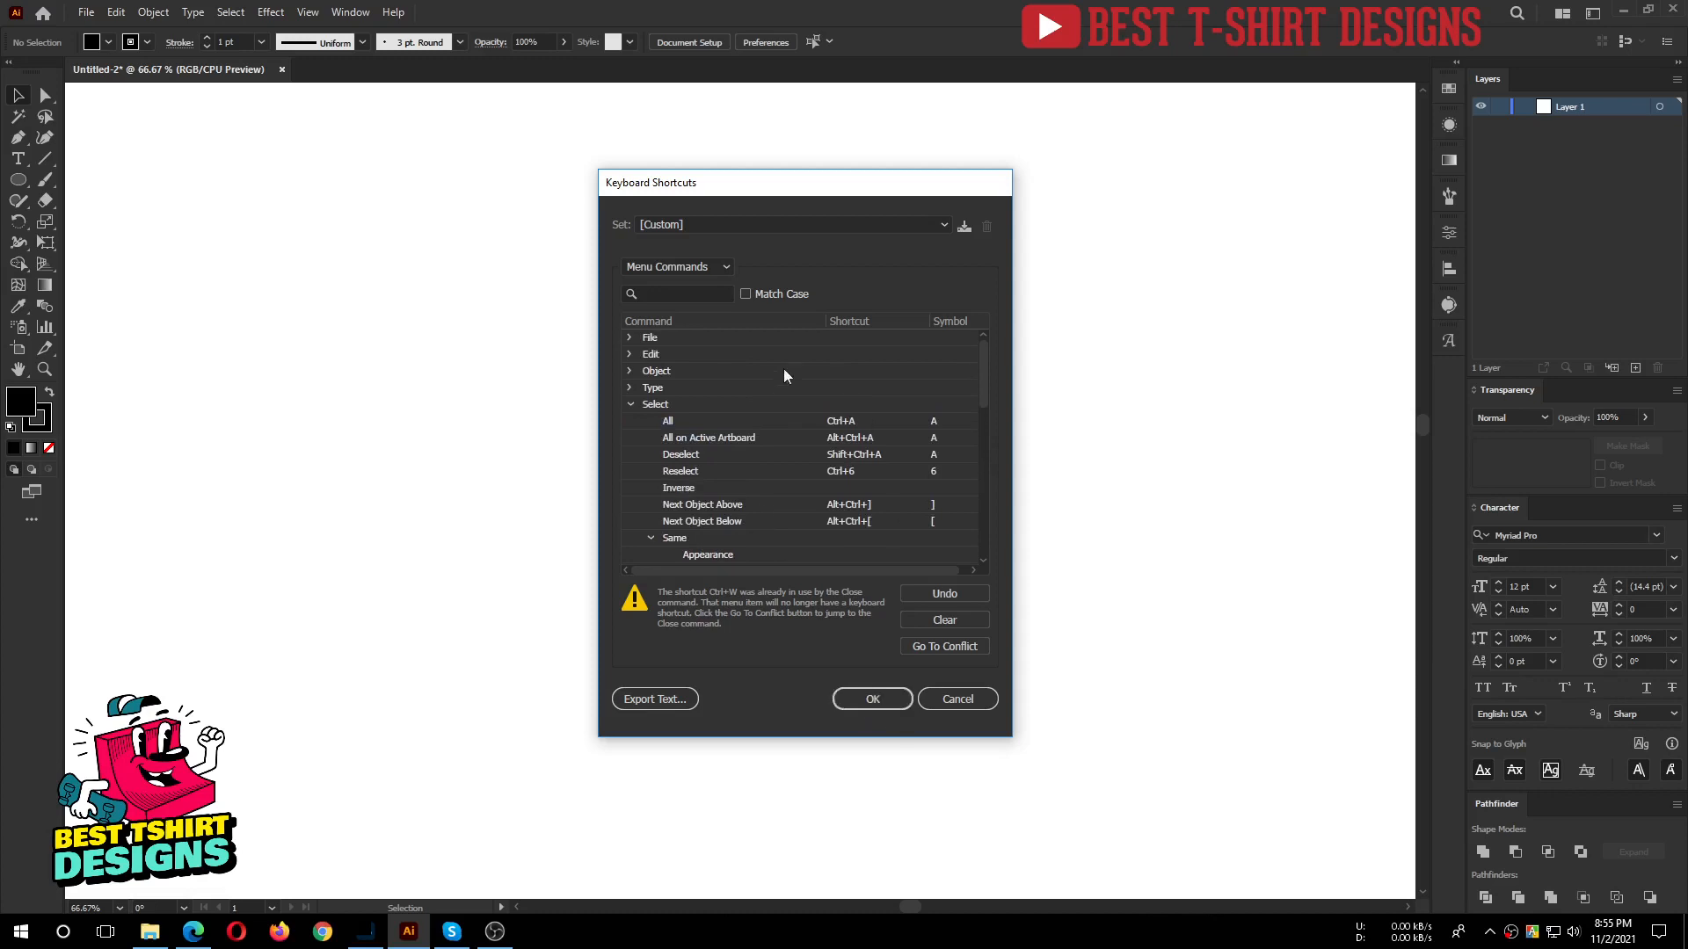
left_click(872, 701)
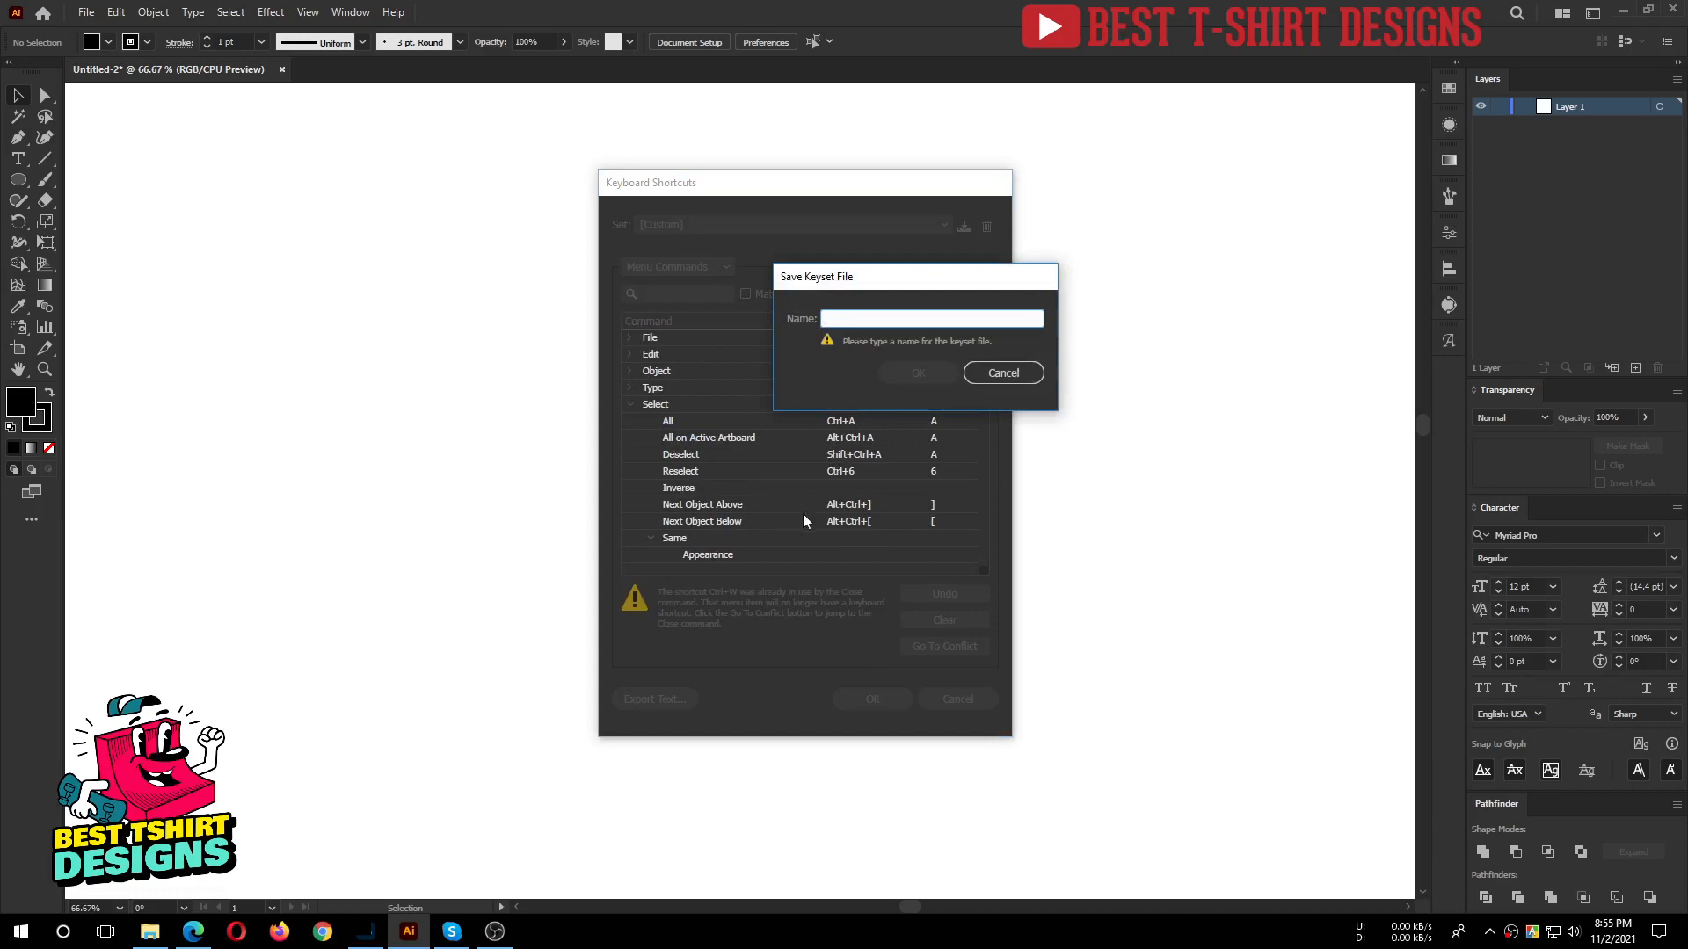
left_click_drag(884, 282, 802, 346)
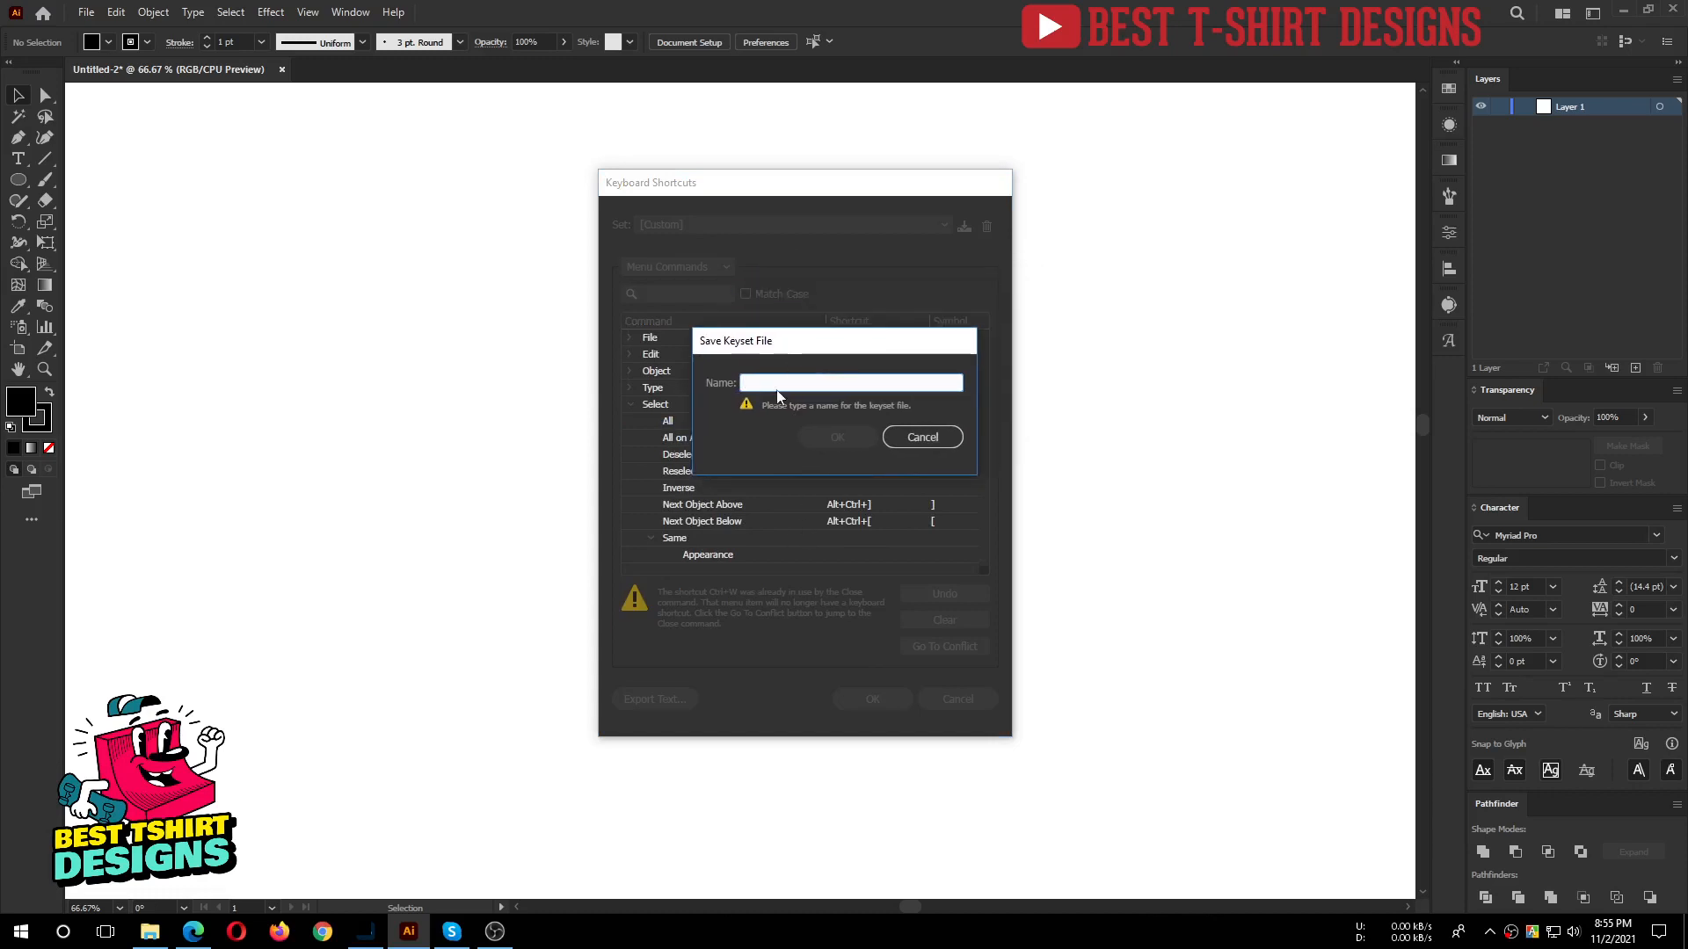
type("B")
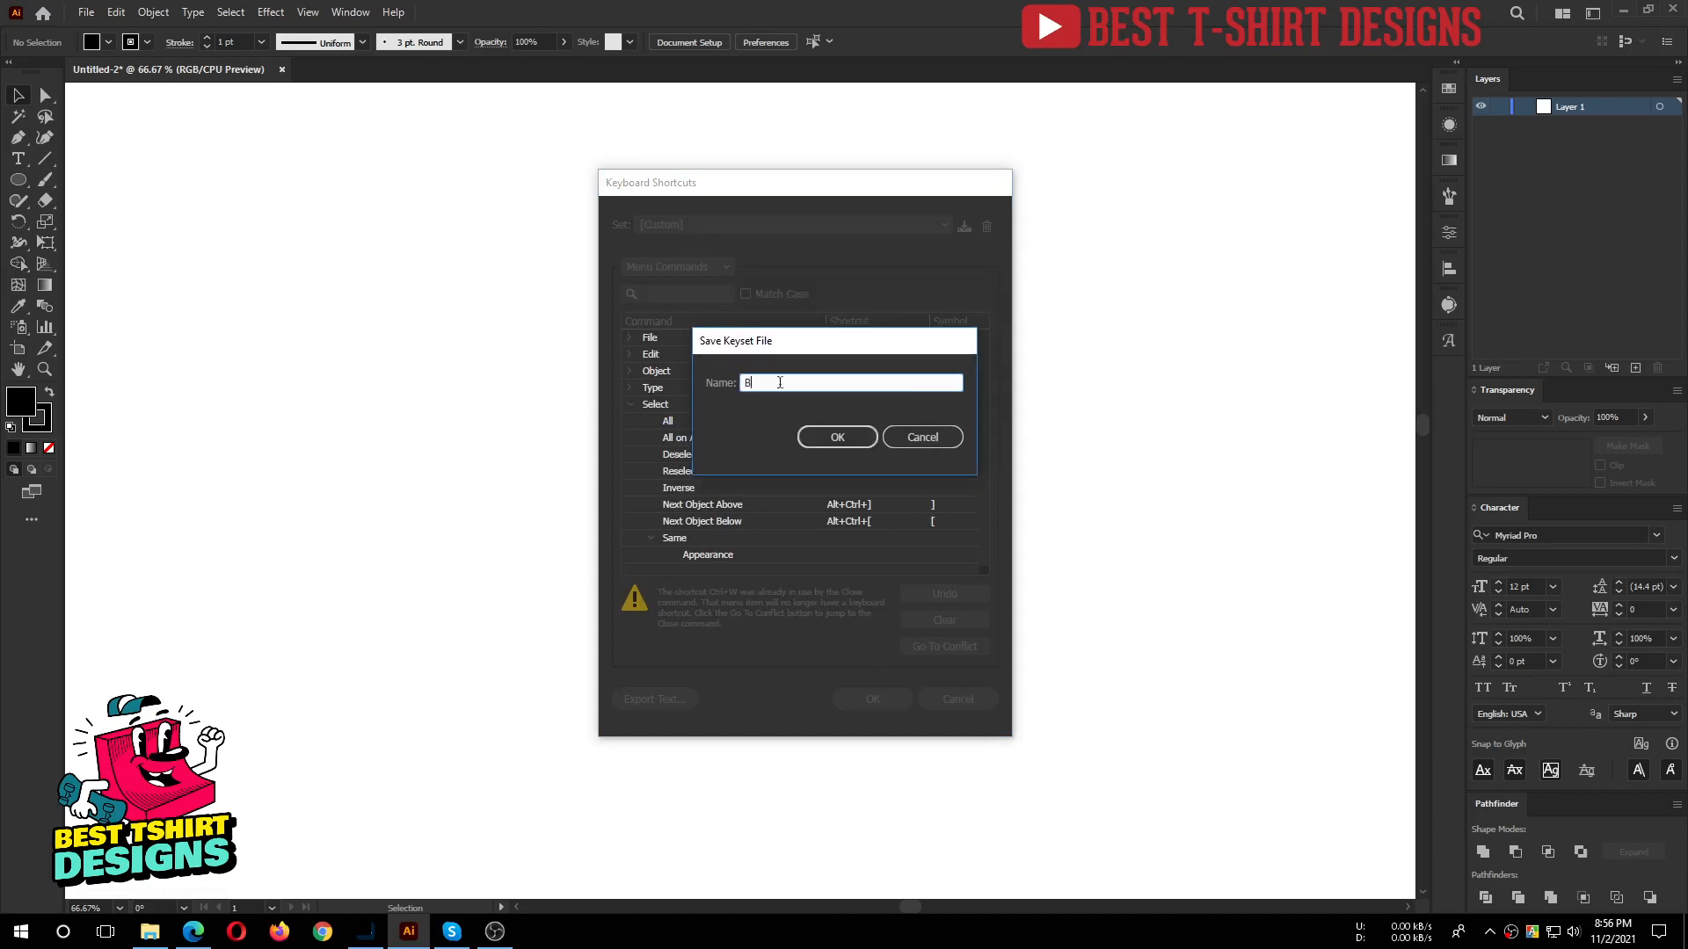
type("est T-Shirt Designs")
left_click_drag(807, 344, 798, 281)
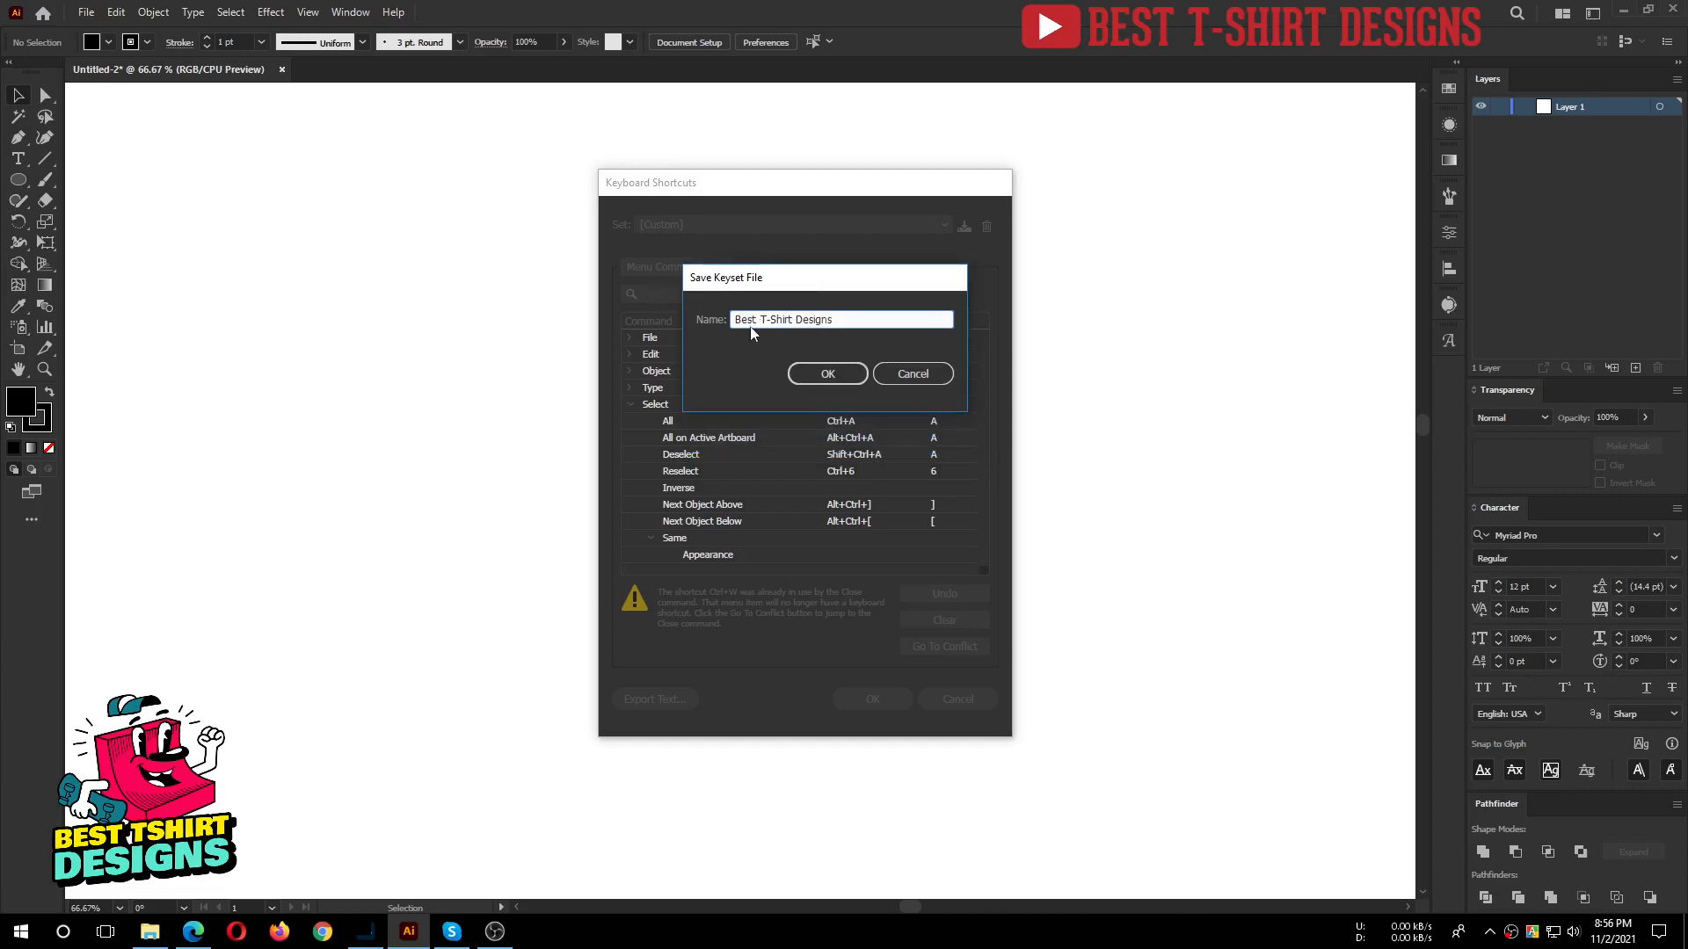
left_click(827, 376)
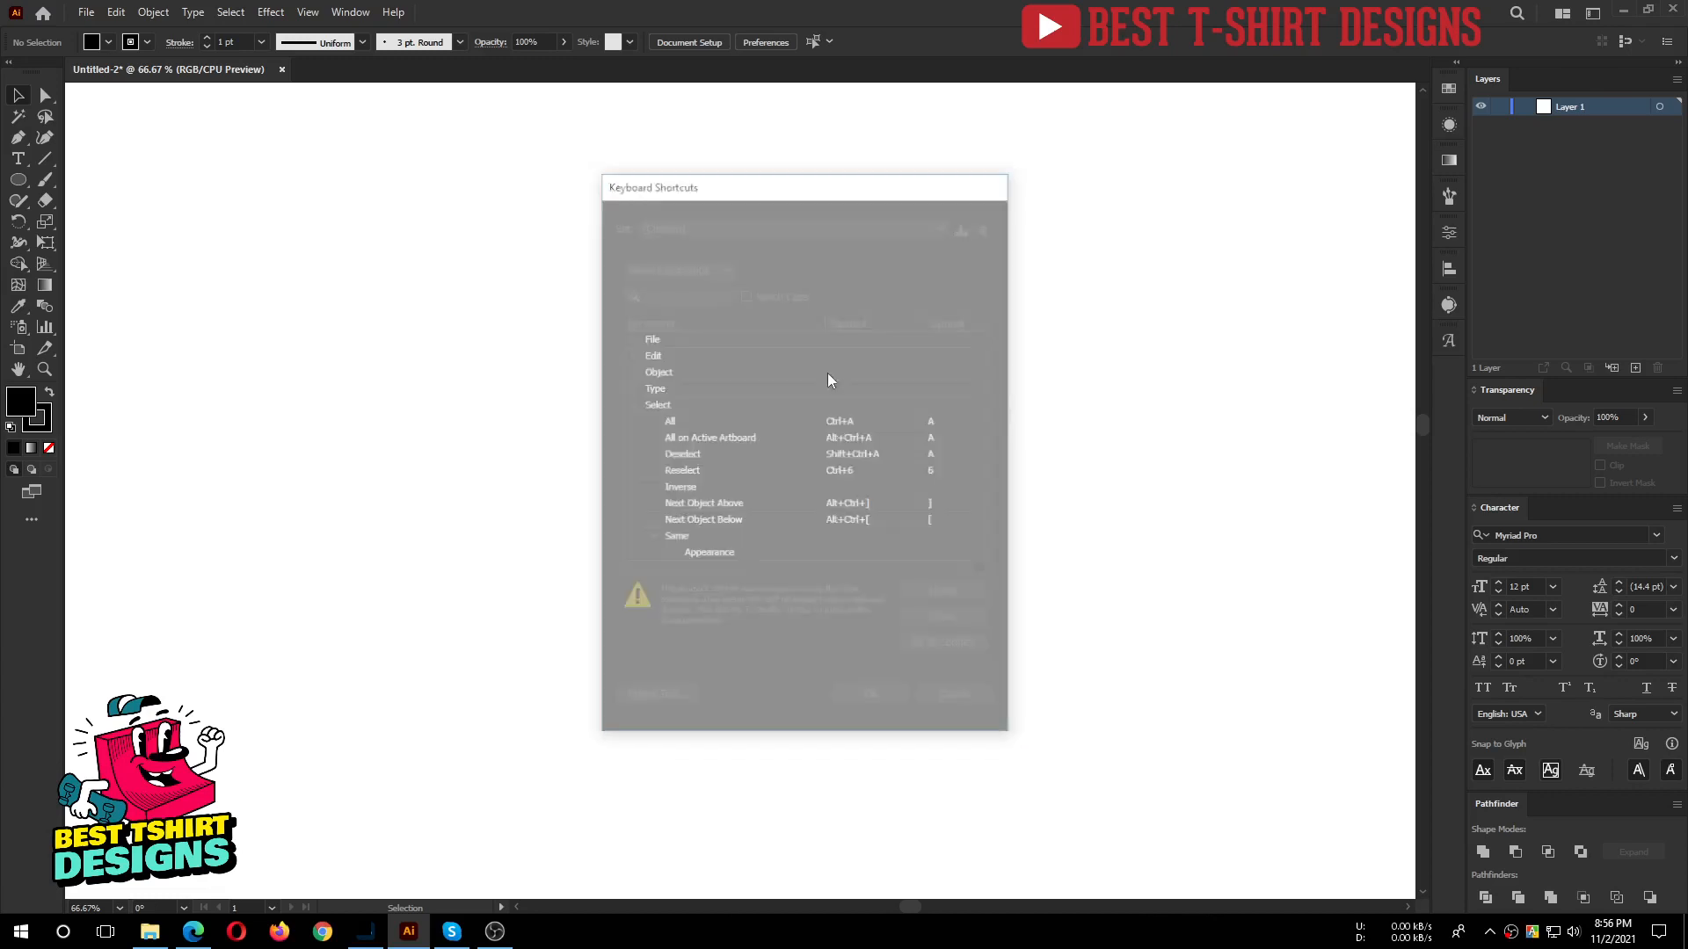
left_click_drag(374, 213, 983, 647)
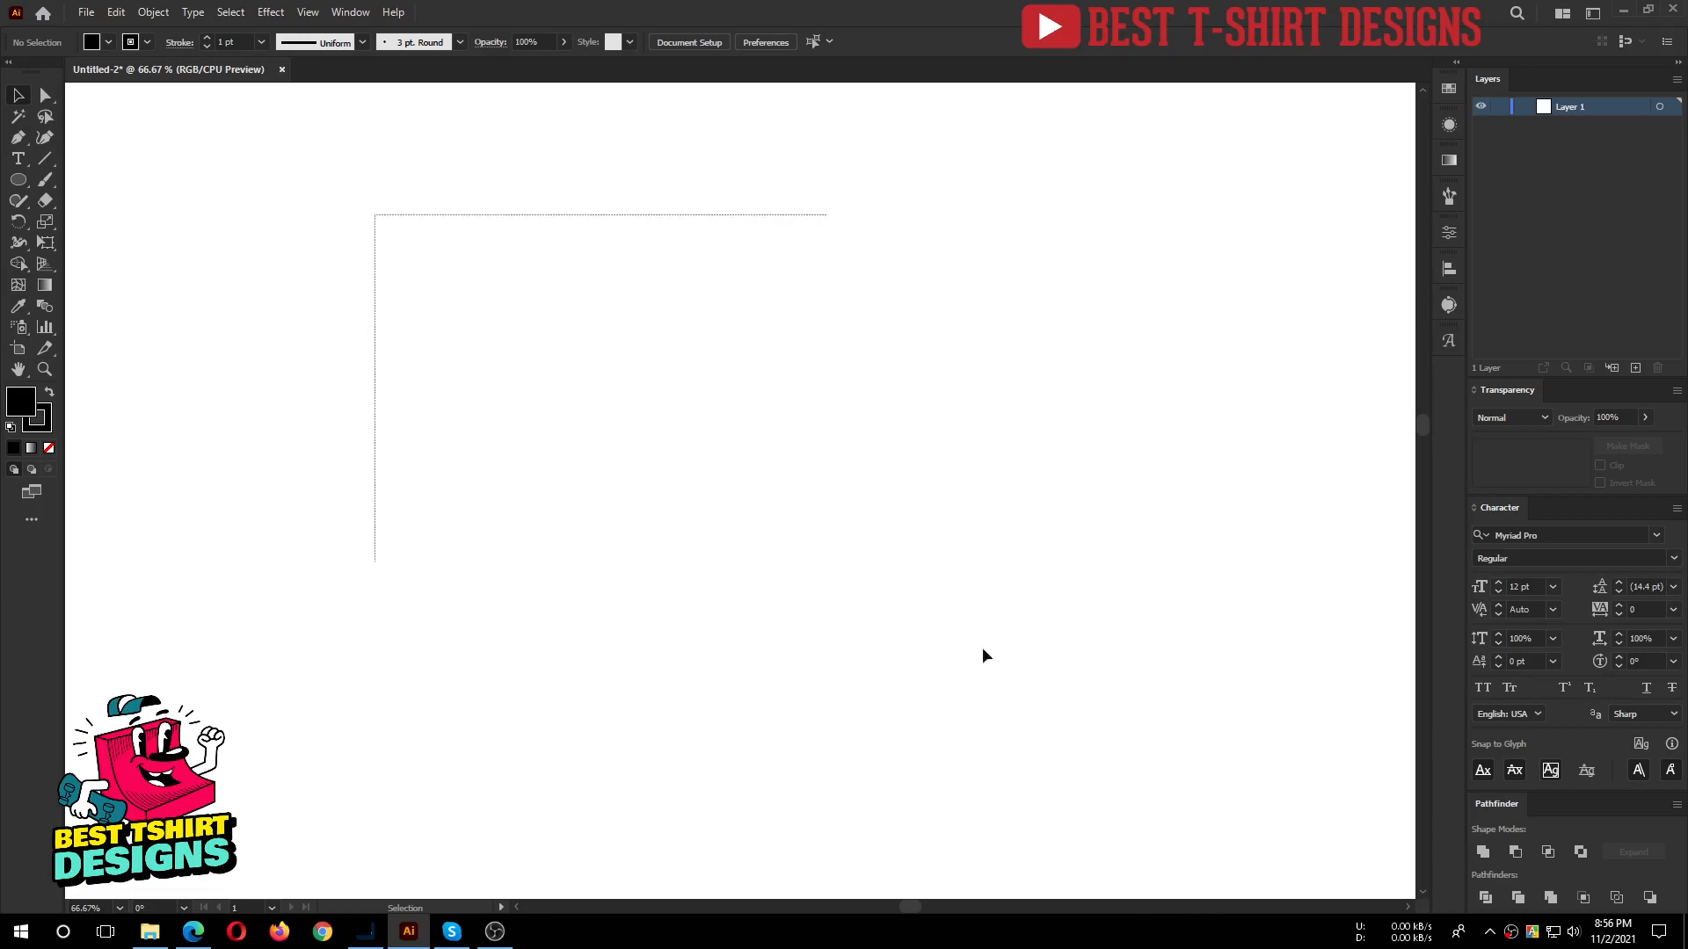
left_click_drag(309, 193, 1228, 757)
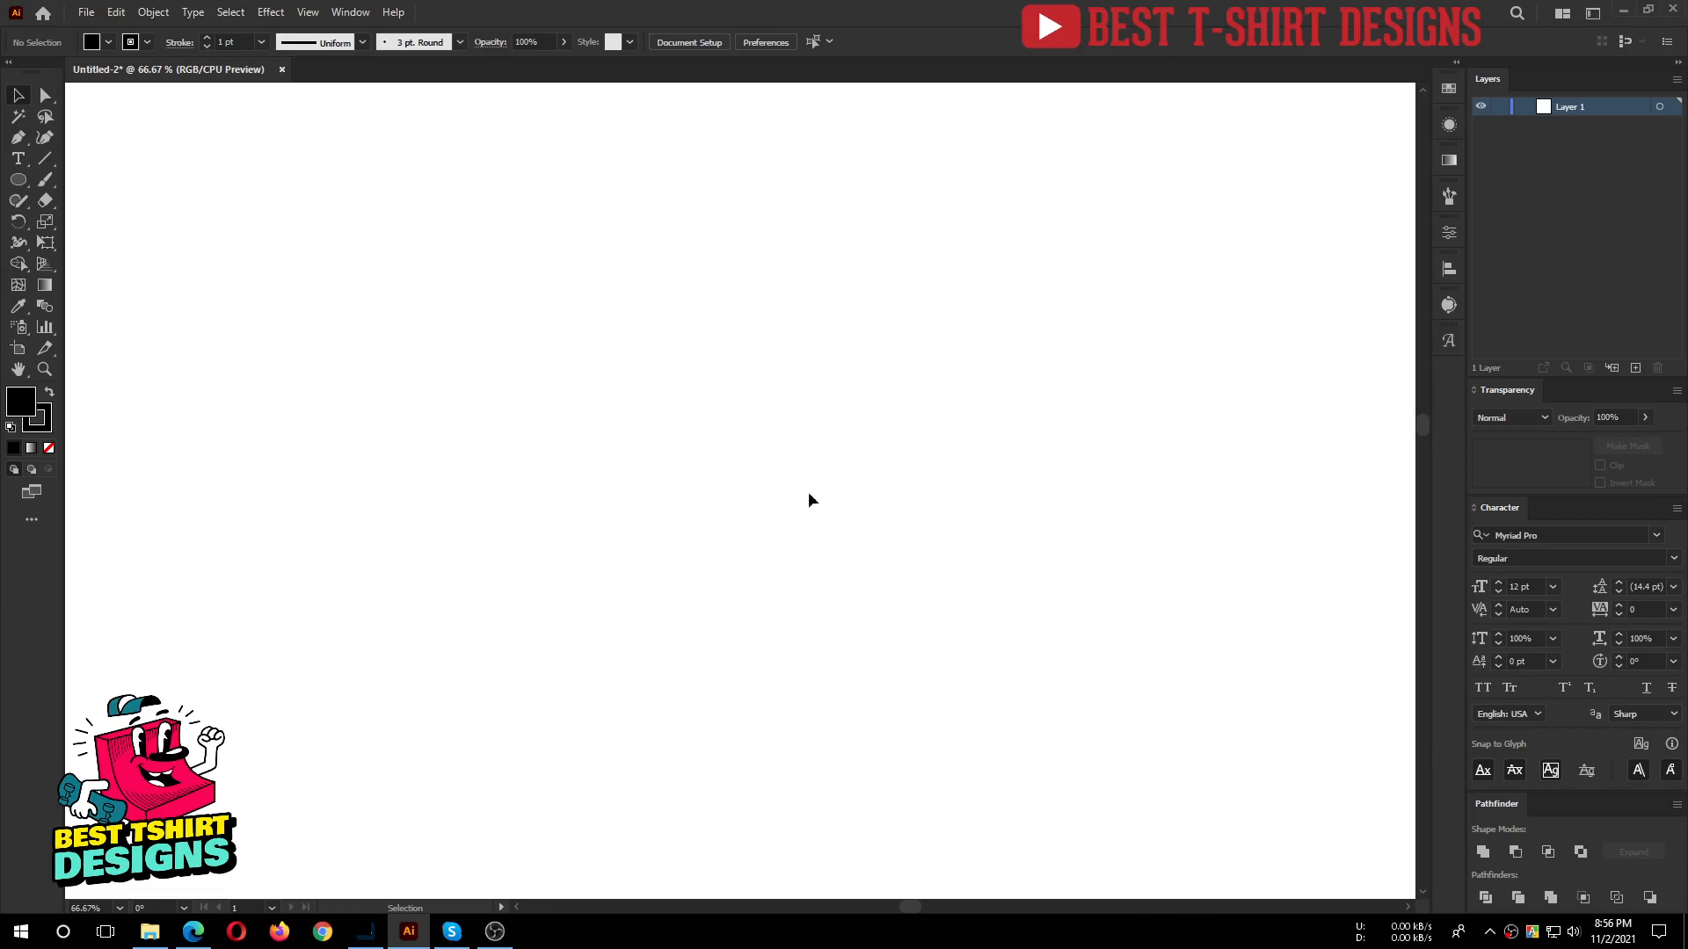
left_click_drag(314, 172, 1186, 748)
left_click_drag(306, 137, 1293, 838)
left_click_drag(356, 148, 1184, 793)
Export the application settings to New Volume (D:), overwriting the existing Illustrator Settings file.
left_click(116, 13)
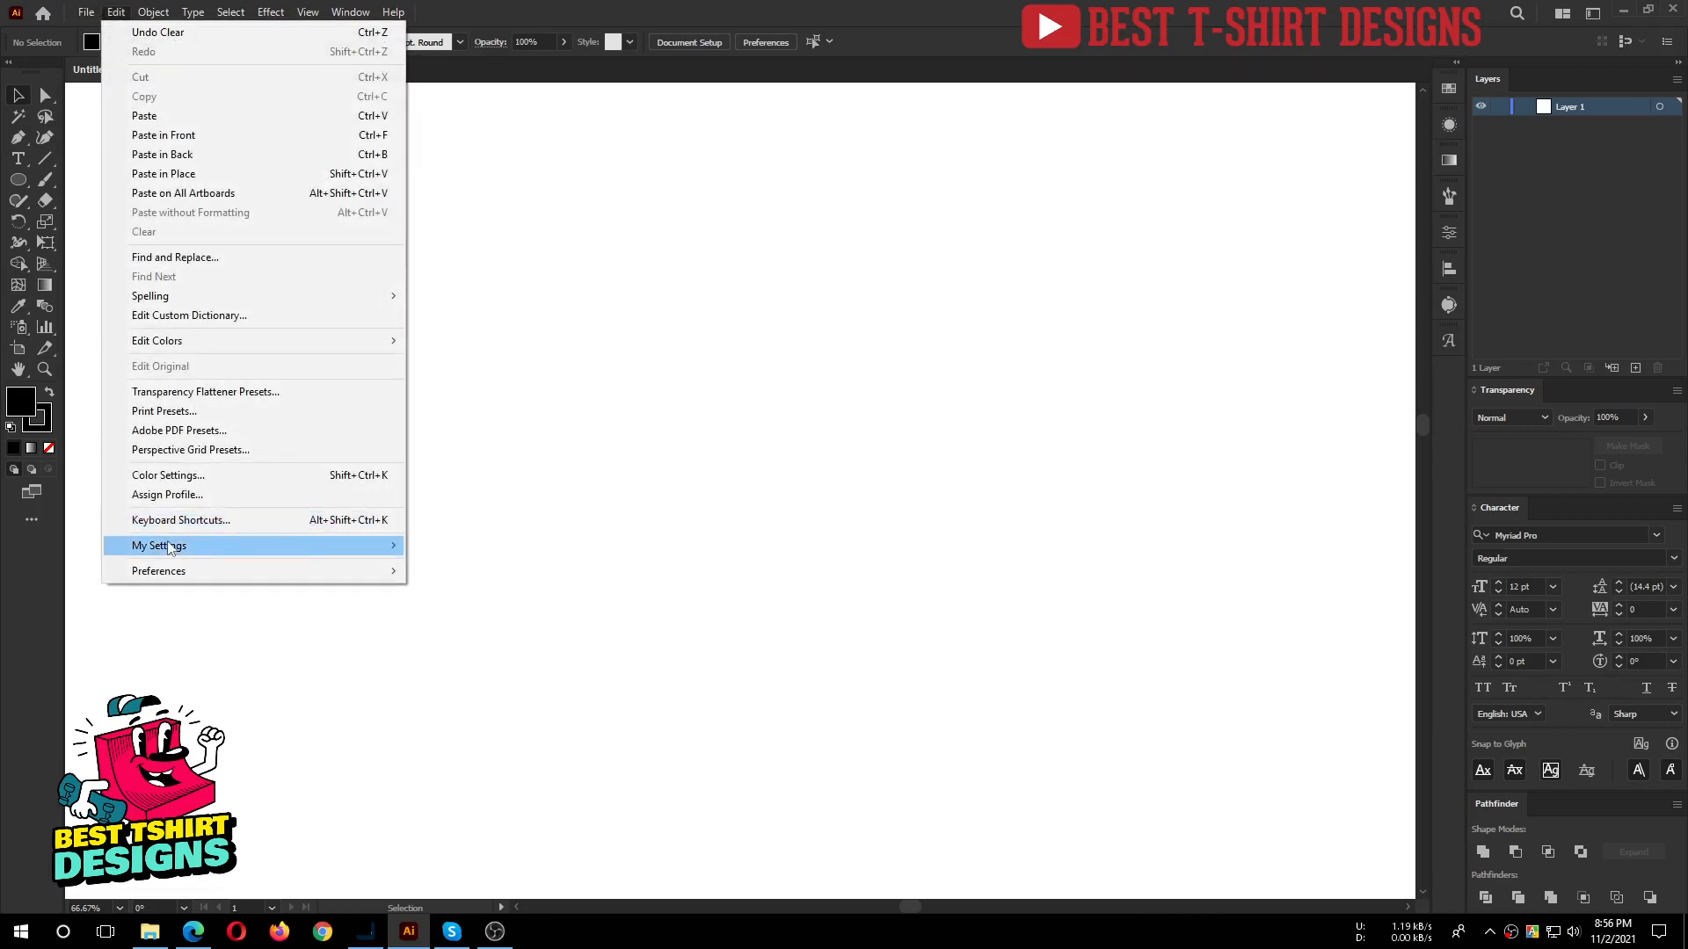
mouse_move(176, 547)
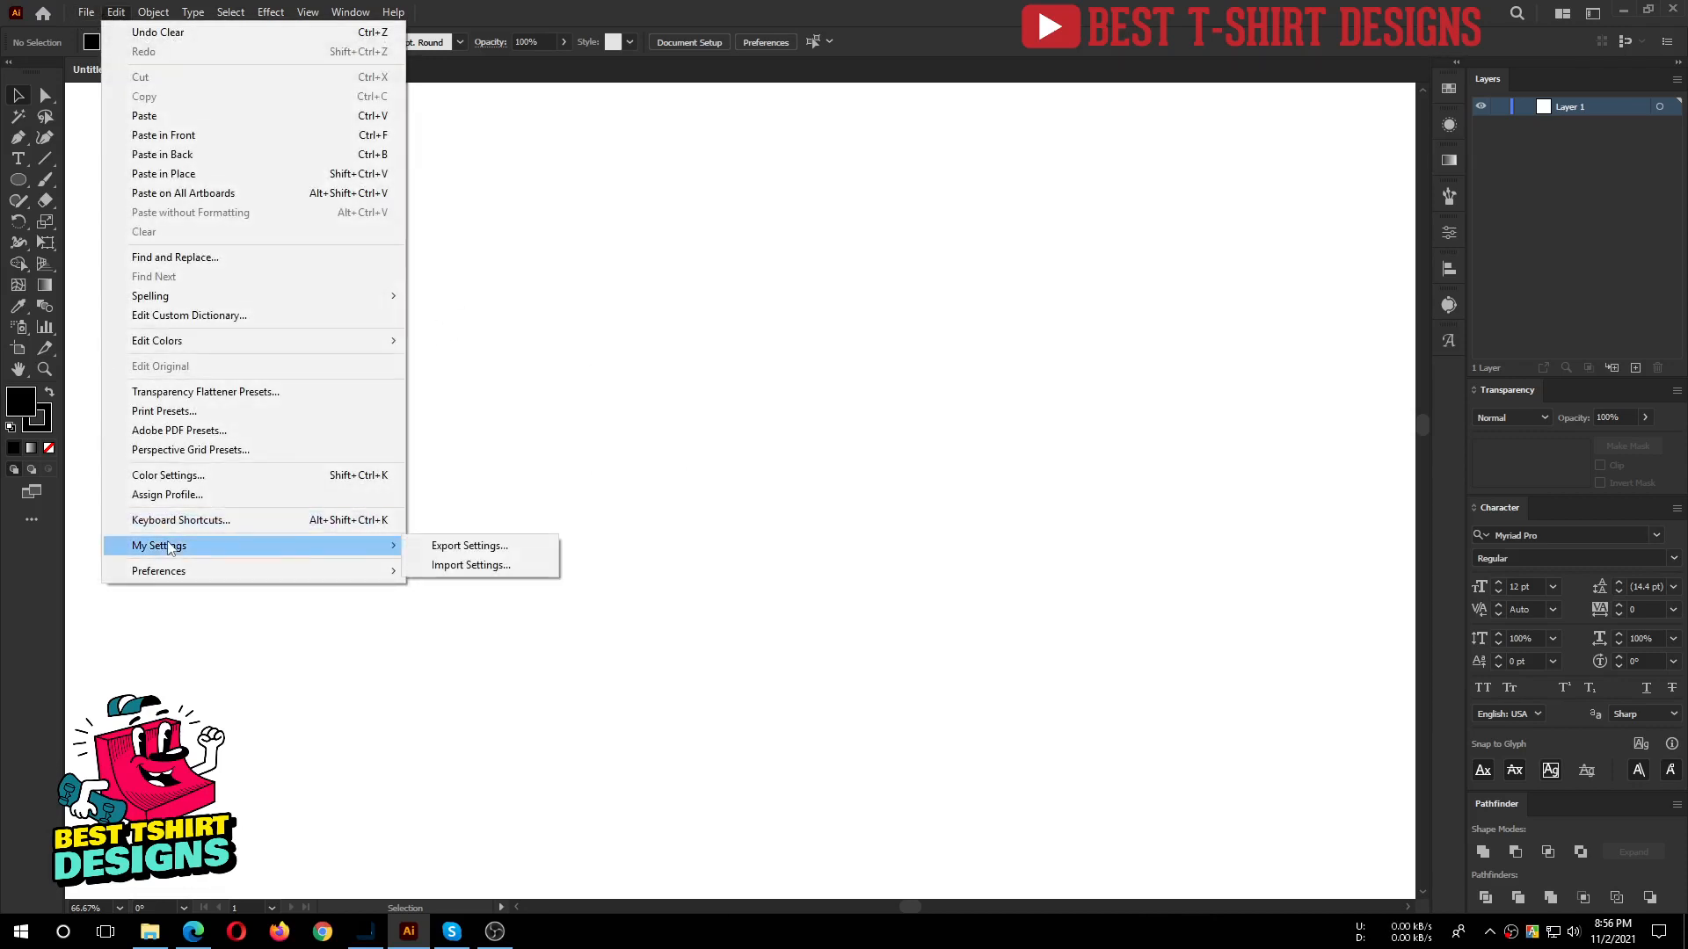
left_click(459, 547)
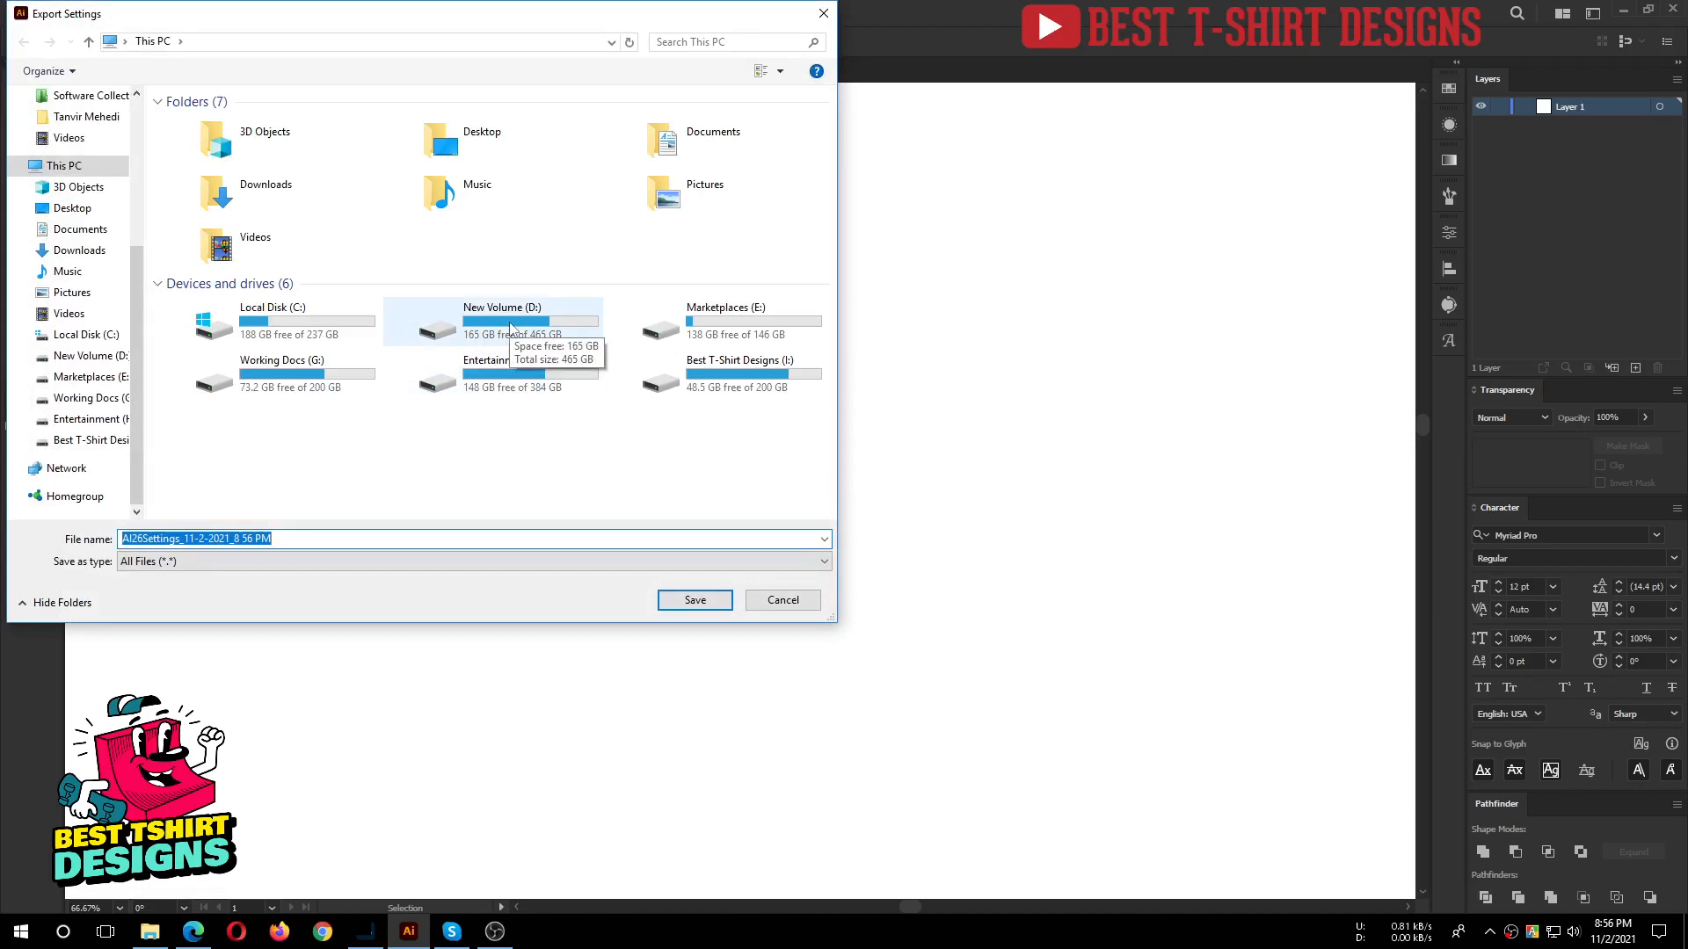
double_click(510, 323)
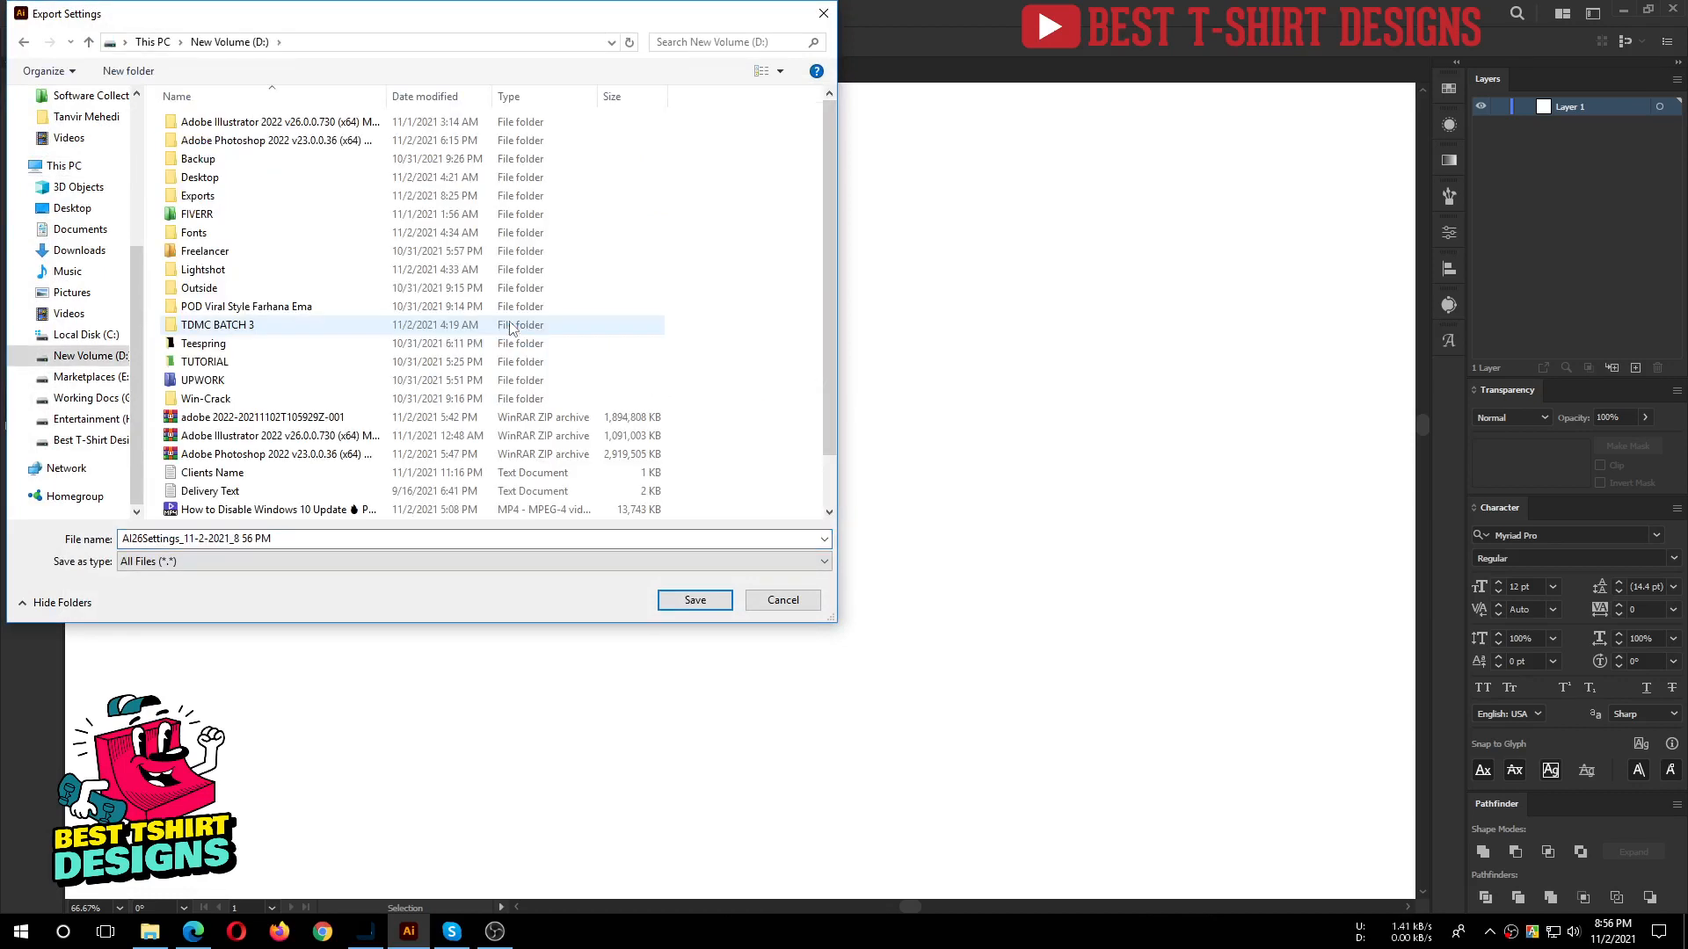
scroll(269, 479, "down", 1)
double_click(270, 475)
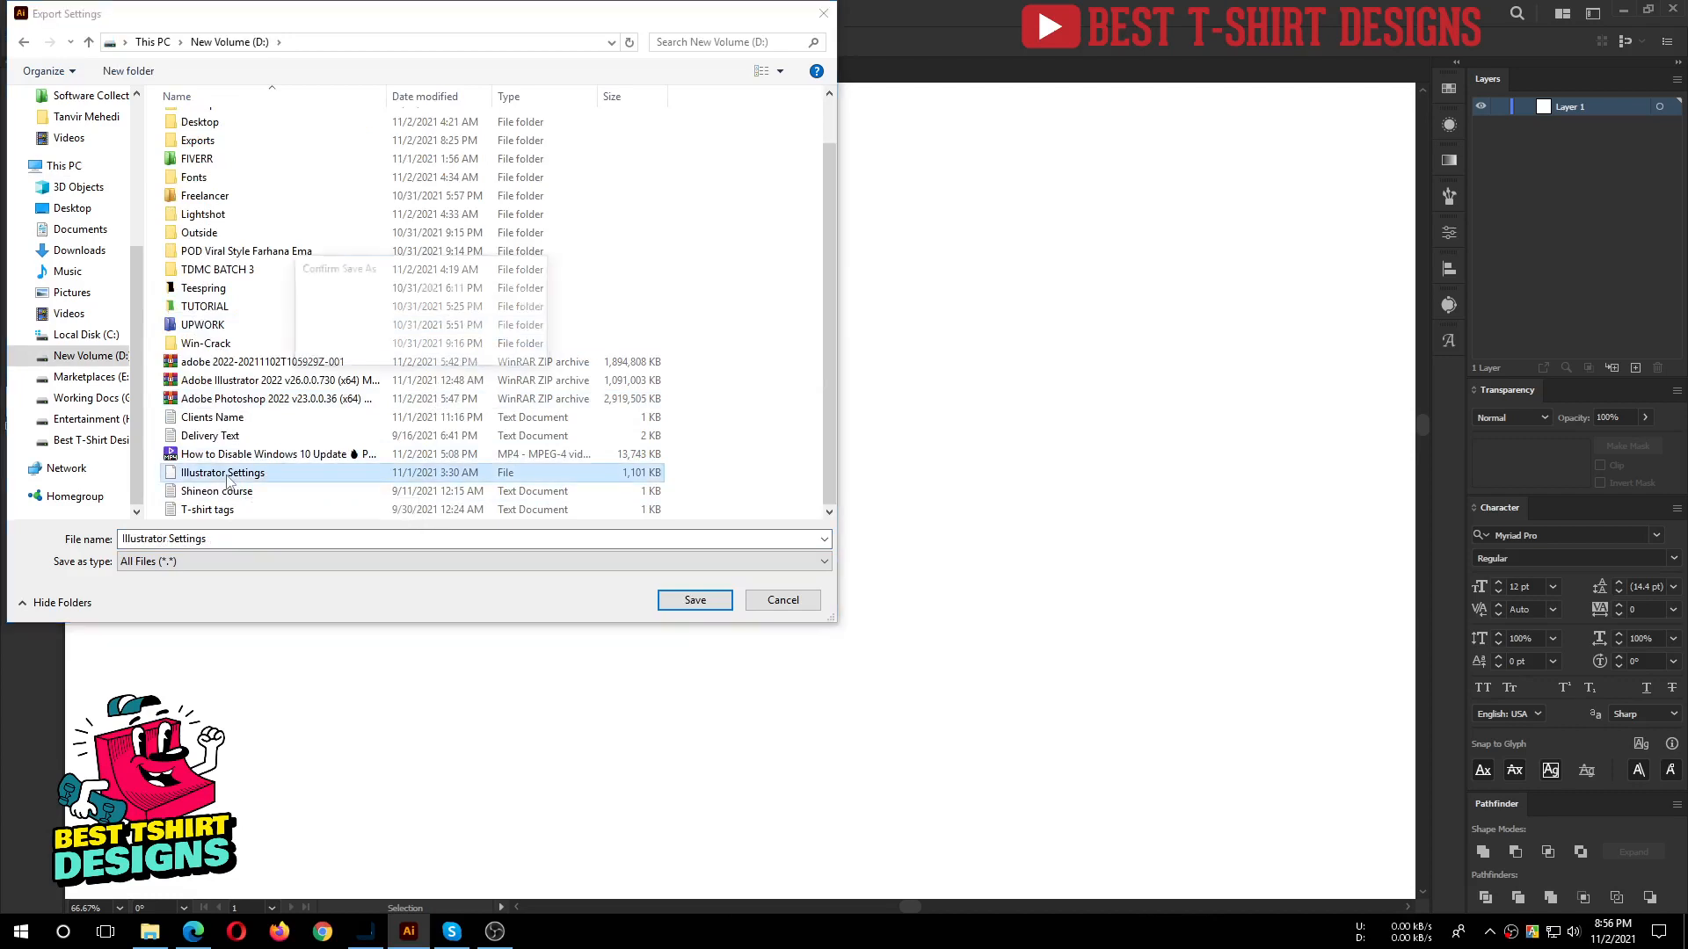
left_click(425, 346)
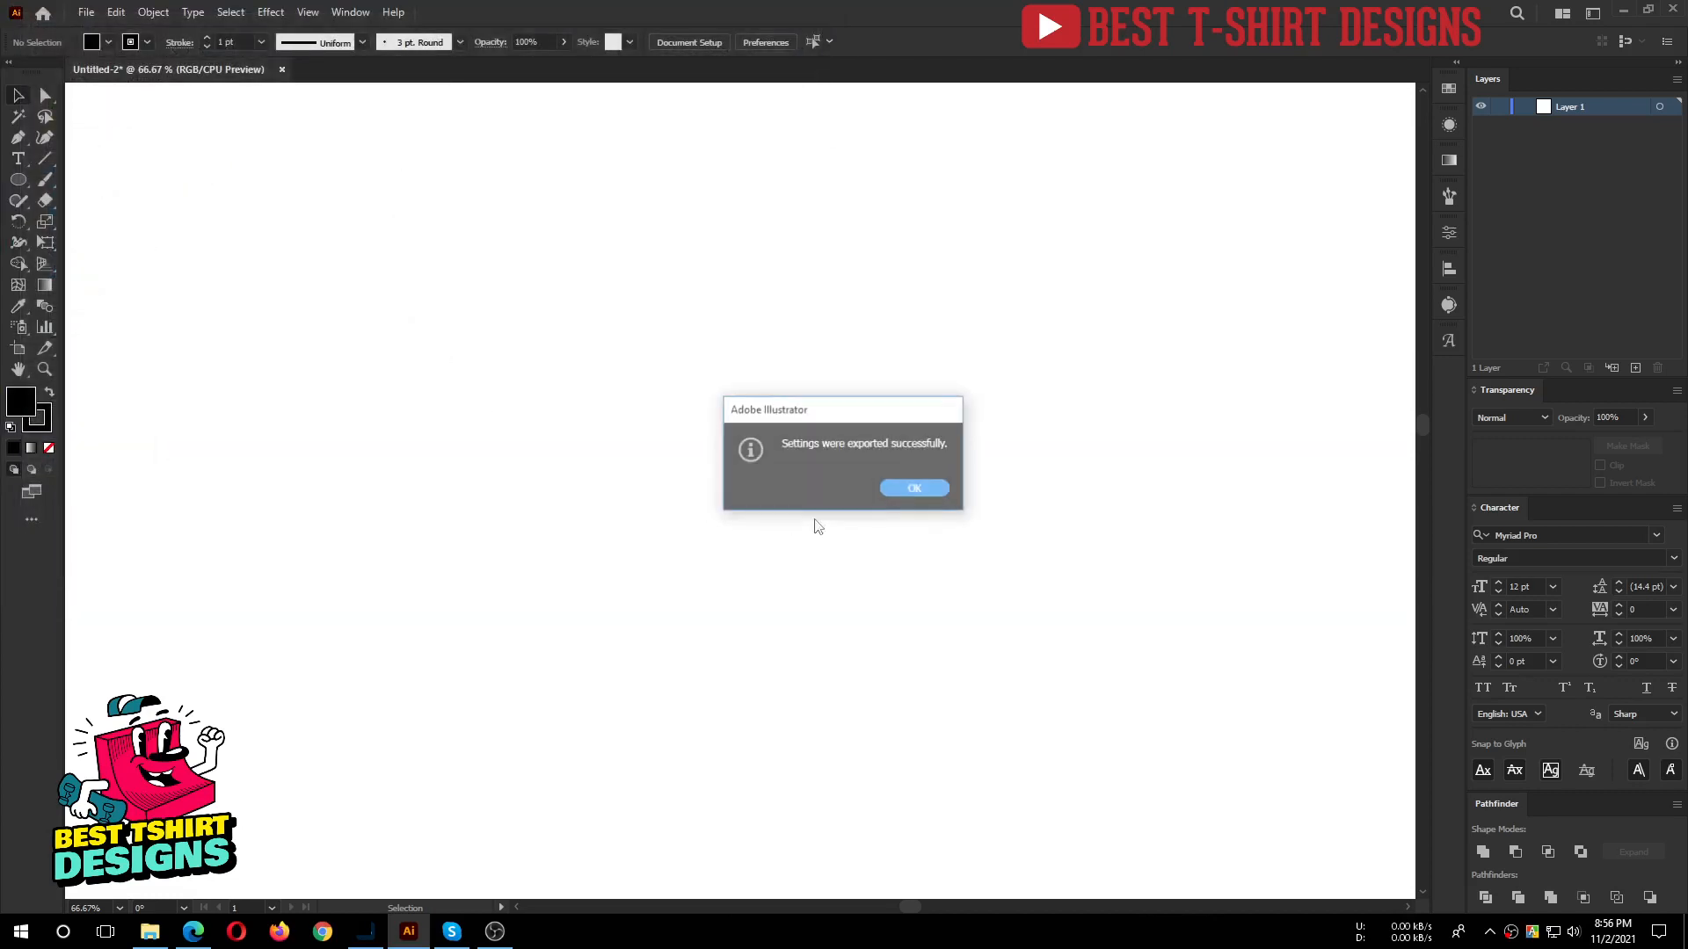
left_click(894, 487)
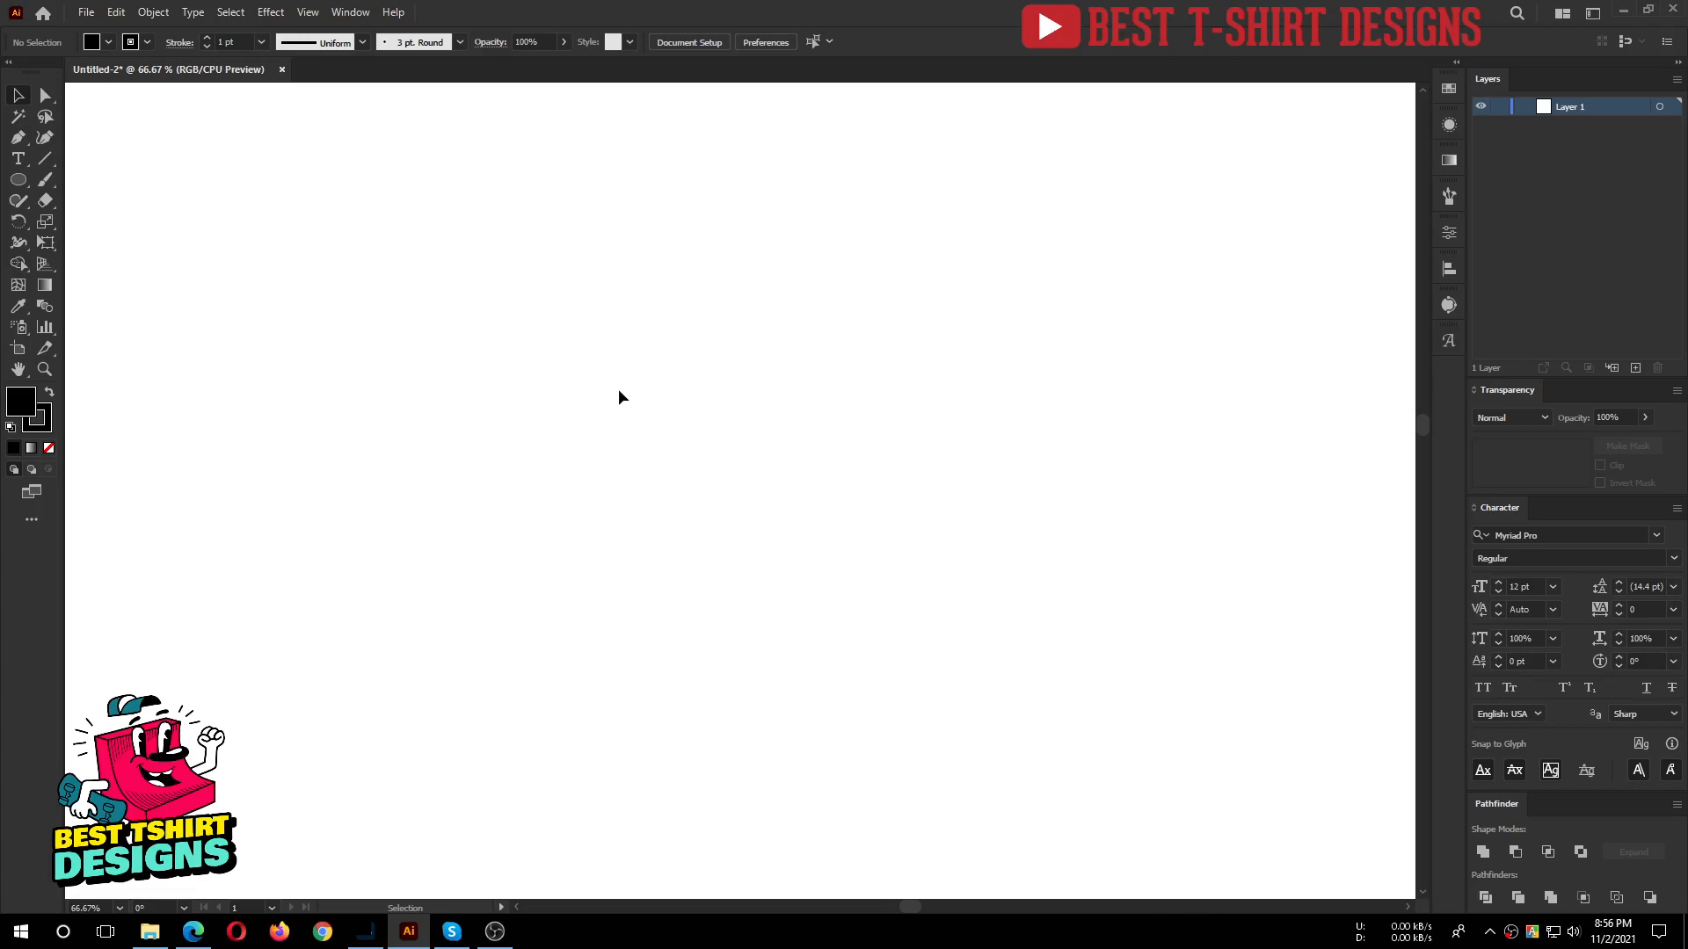
left_click(116, 12)
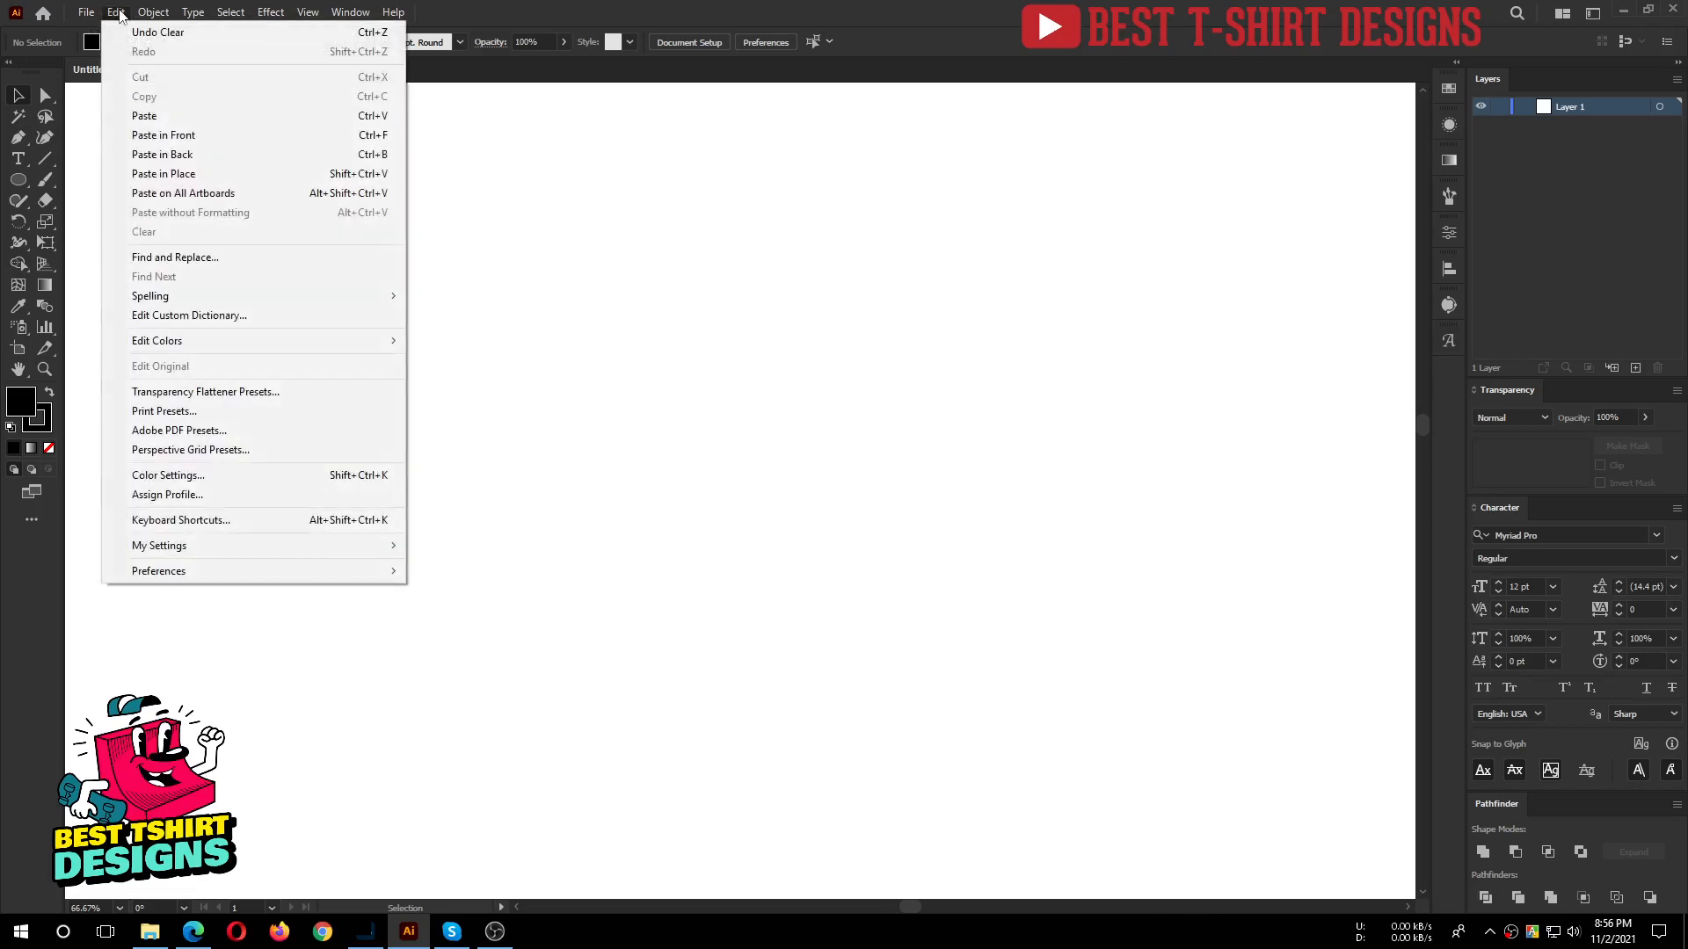
mouse_move(203, 544)
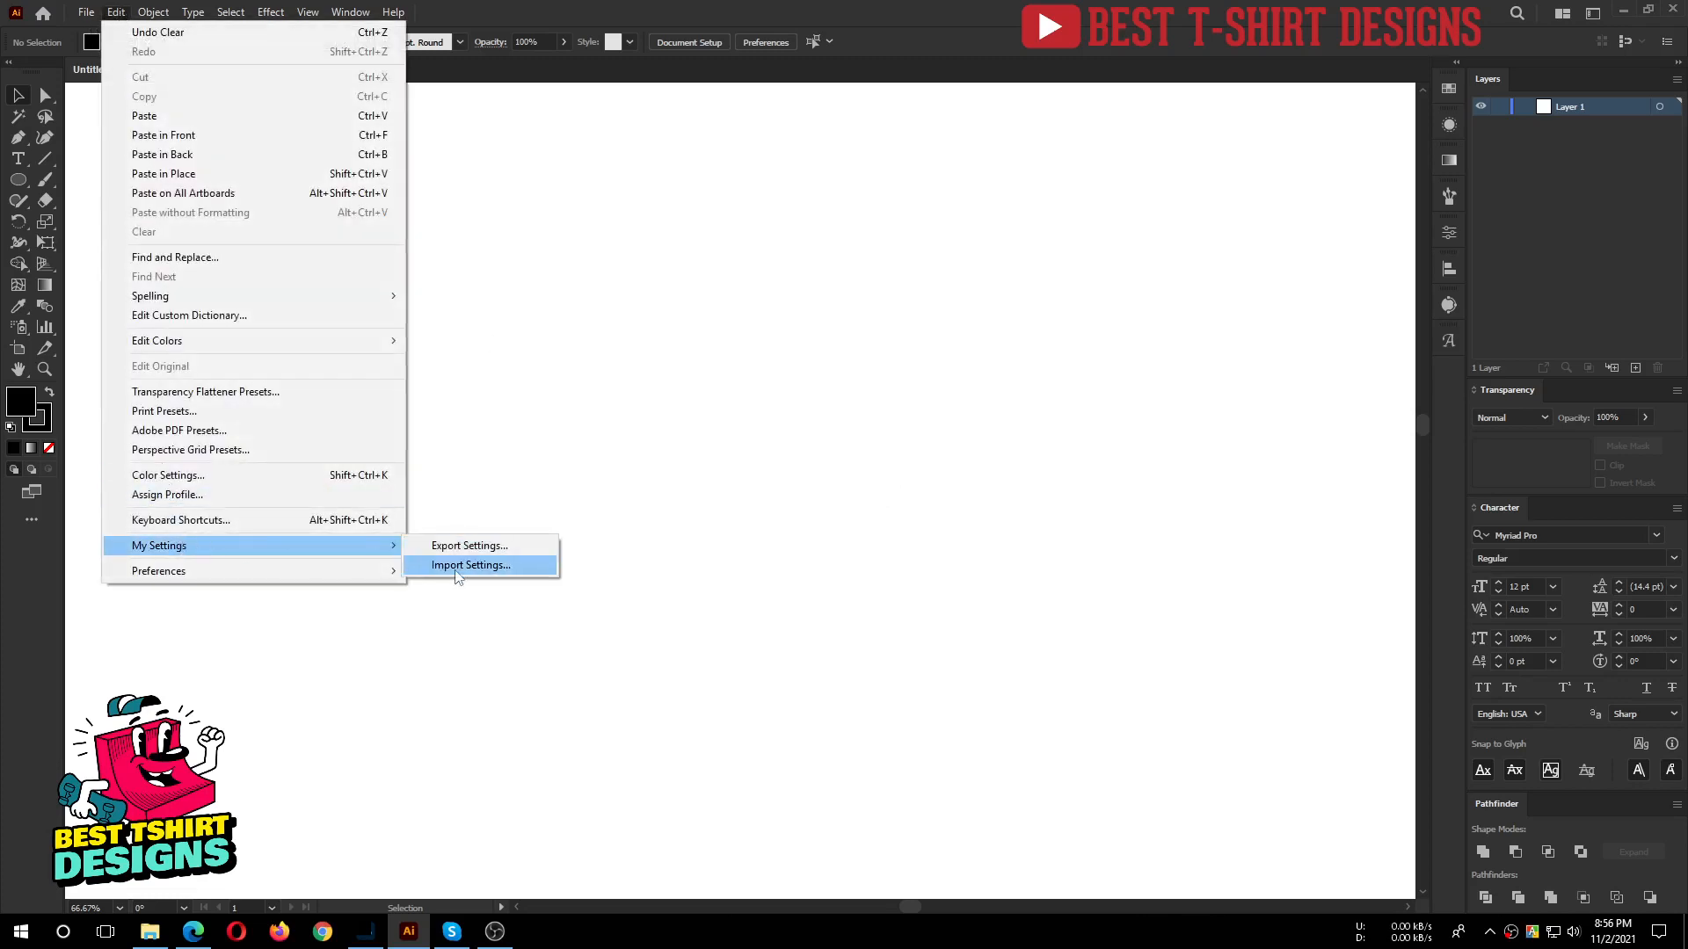
left_click(689, 428)
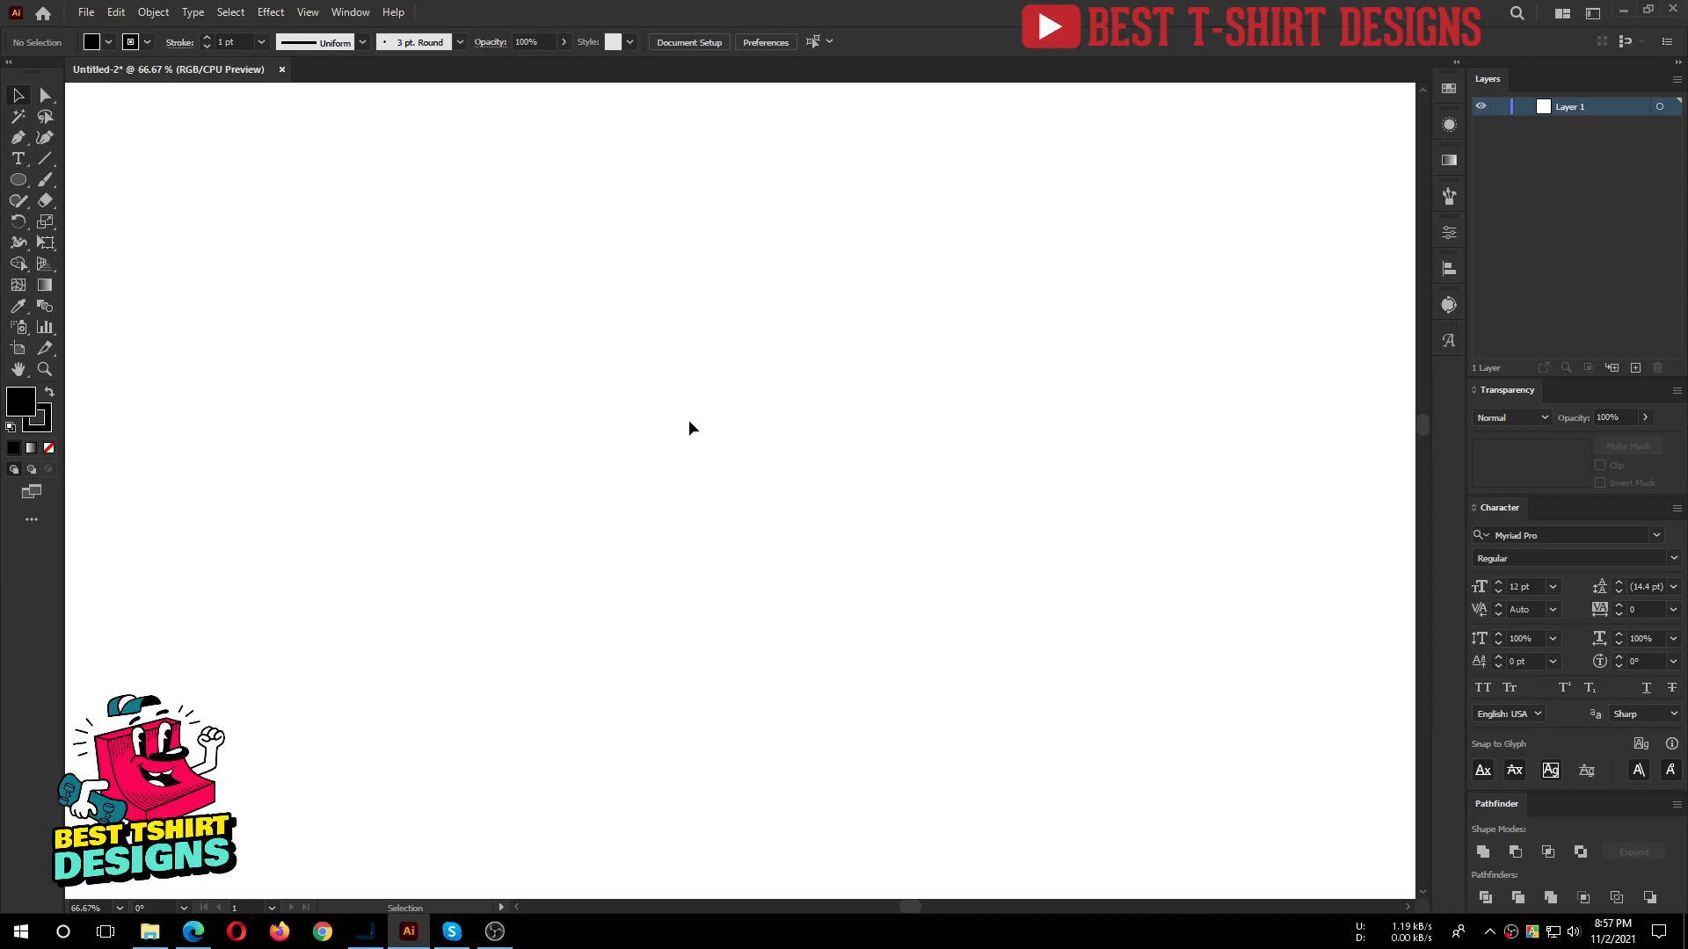
scroll(740, 457, "down", 4)
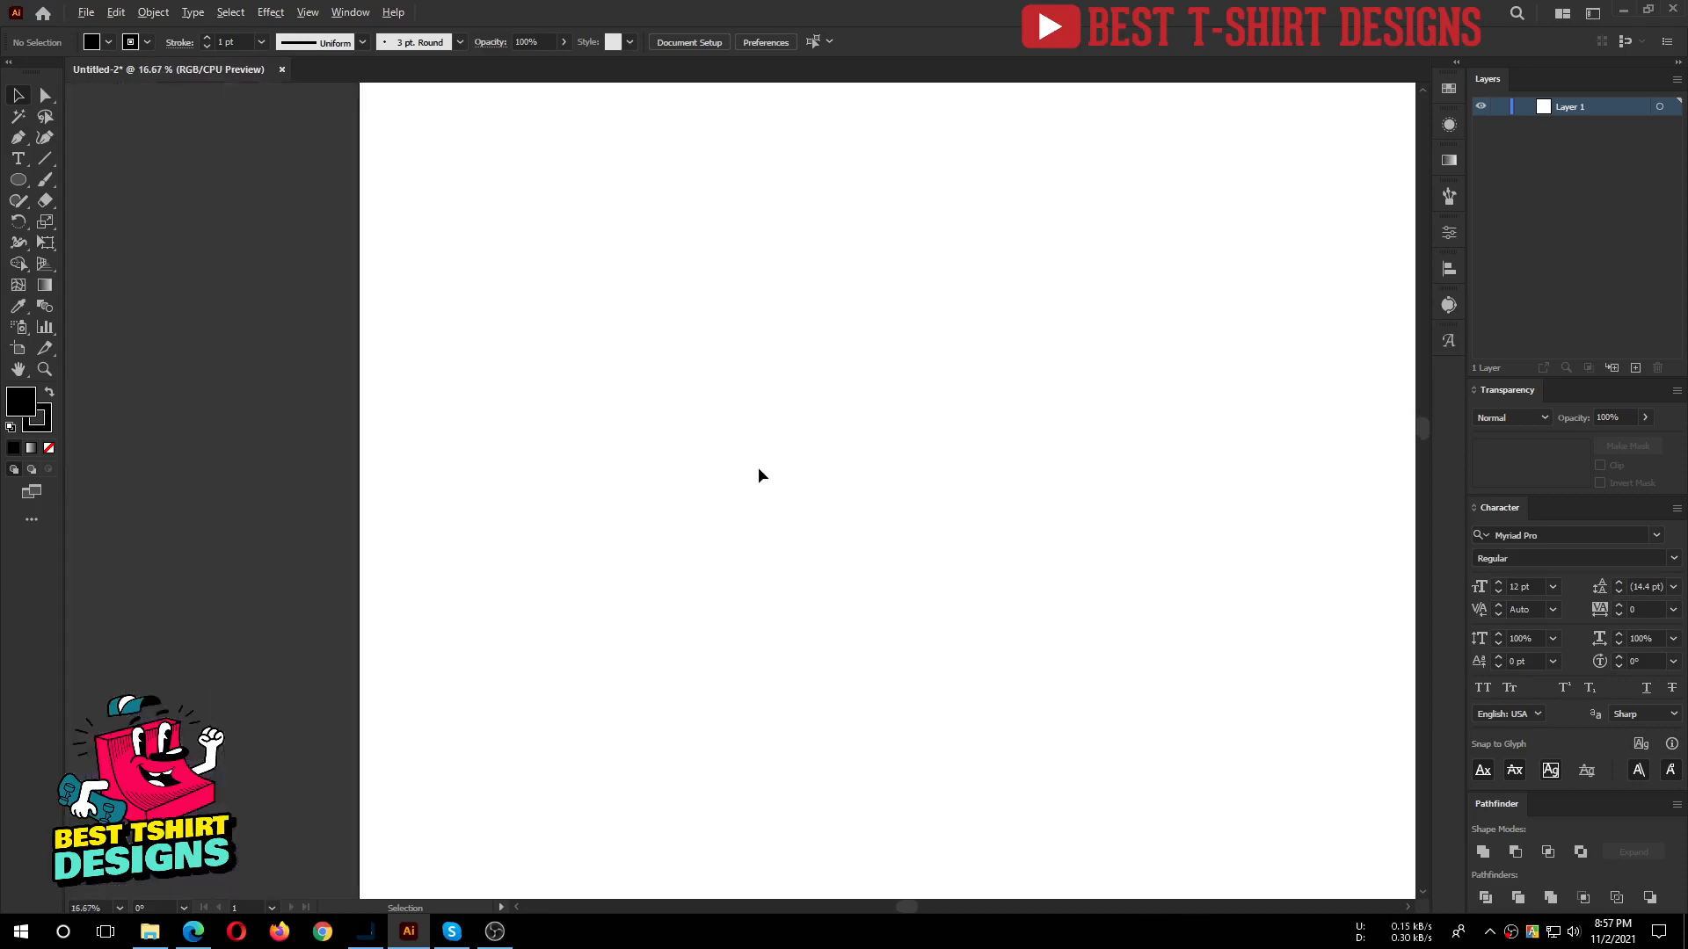
scroll(727, 483, "down", 3)
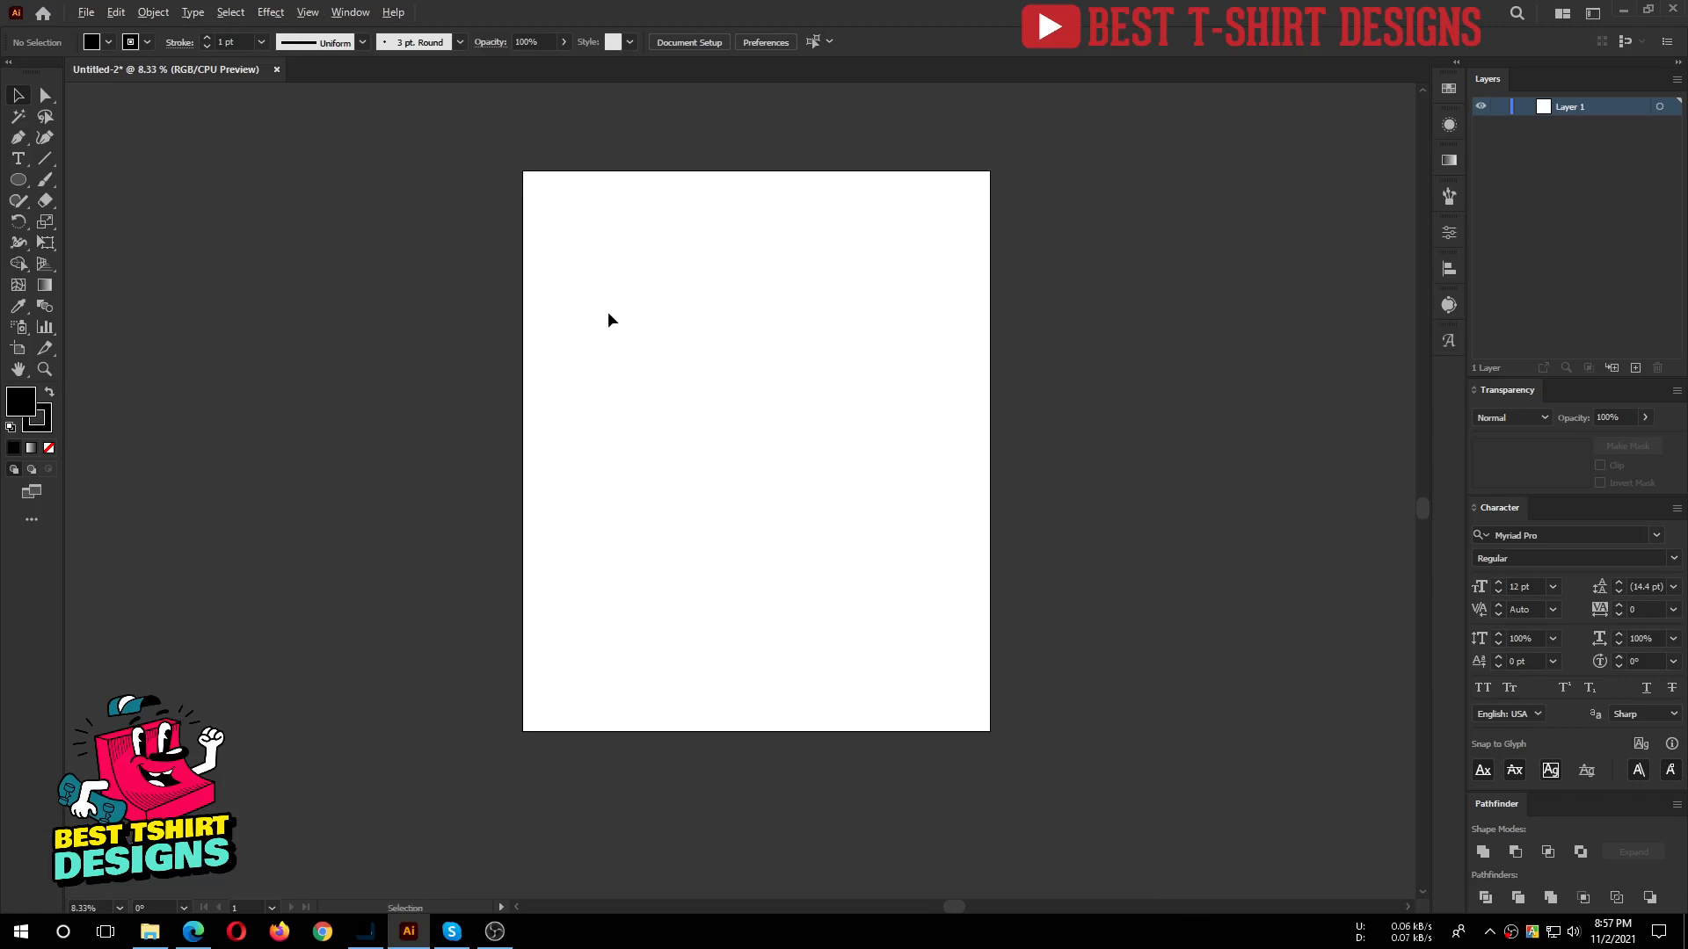
scroll(609, 318, "up", 1)
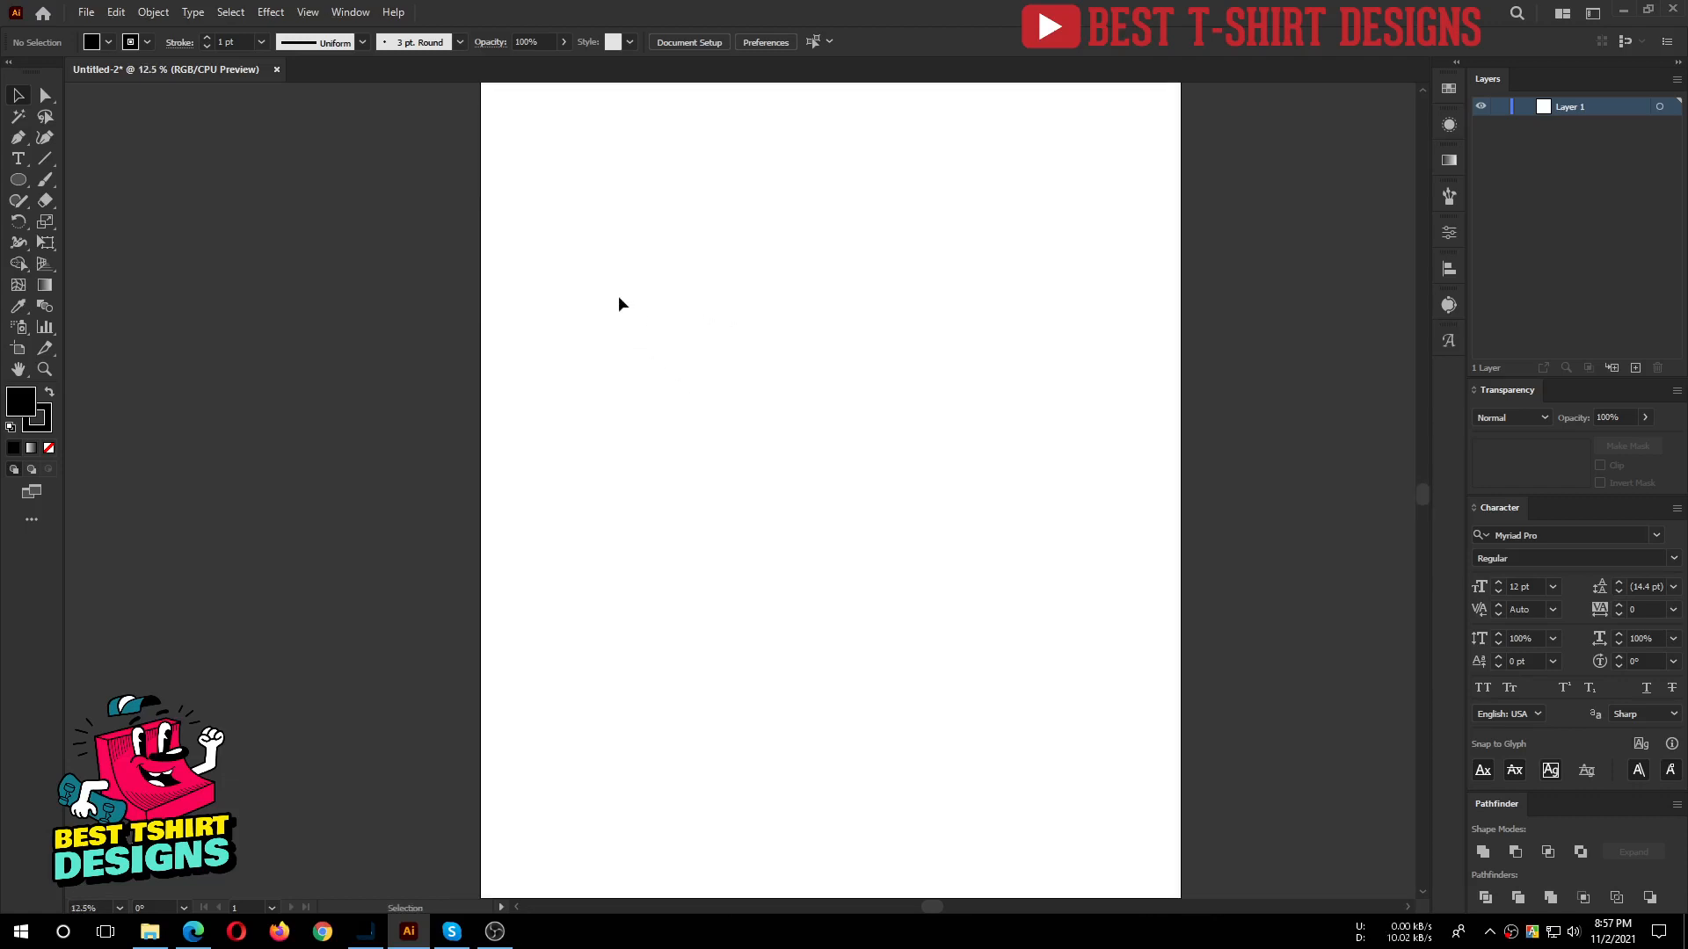
scroll(618, 301, "down", 1)
left_click_drag(485, 104, 451, 192)
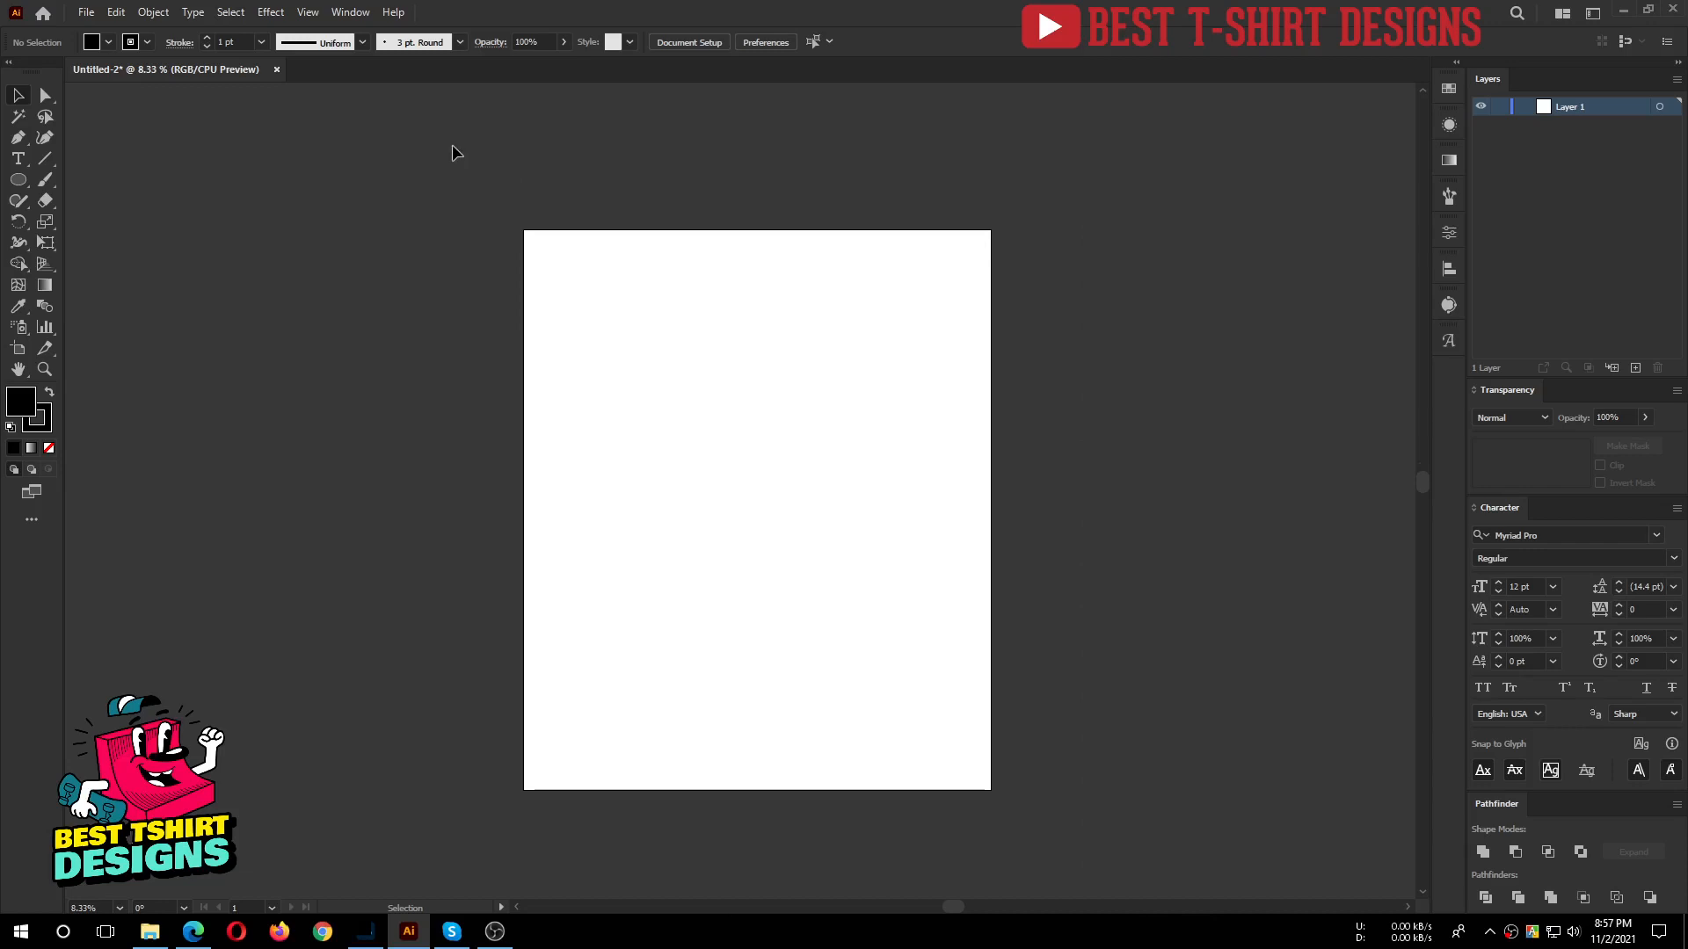
left_click_drag(452, 144, 1081, 844)
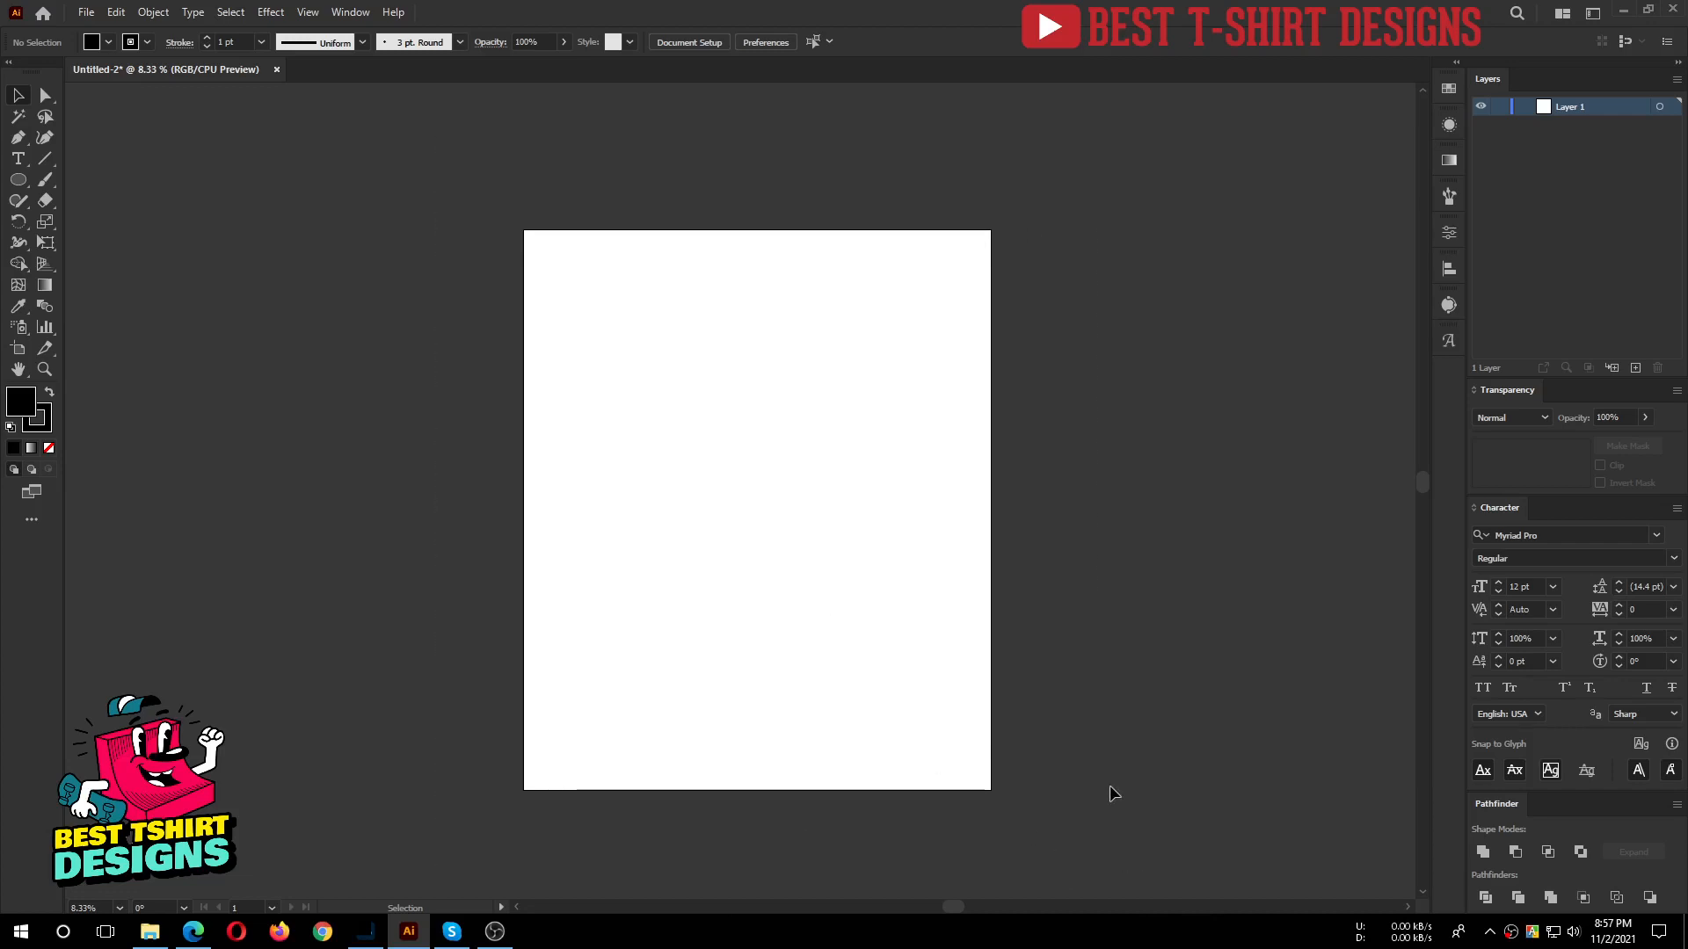